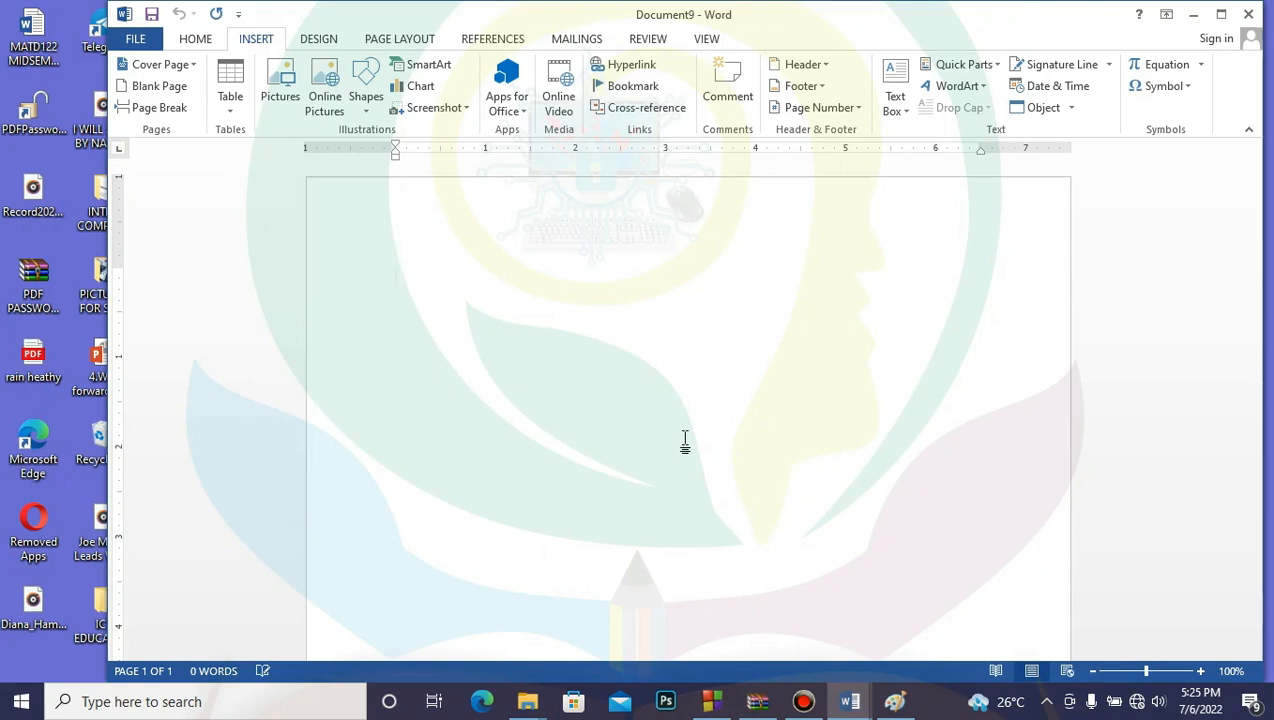
Step: Insert a five-column, one-row table, then undo it
{"action": "left_click", "coordinate": [229, 117]}
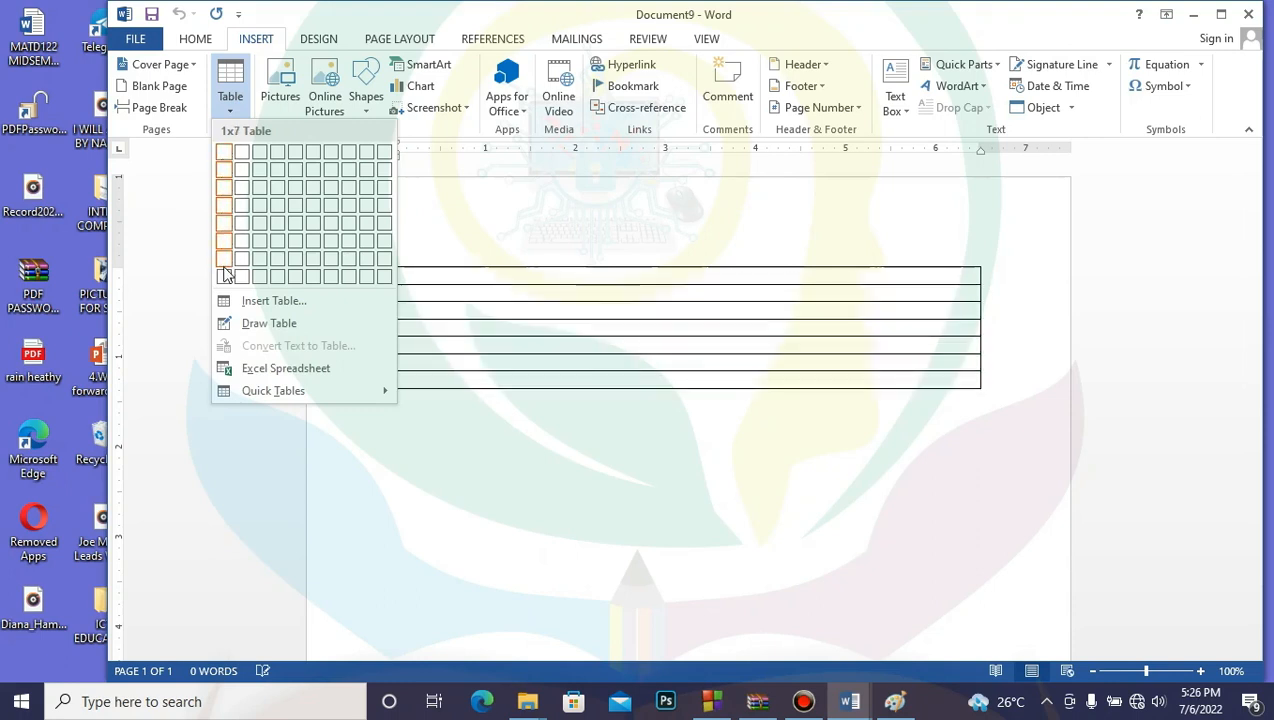
{"action": "left_click", "coordinate": [296, 153]}
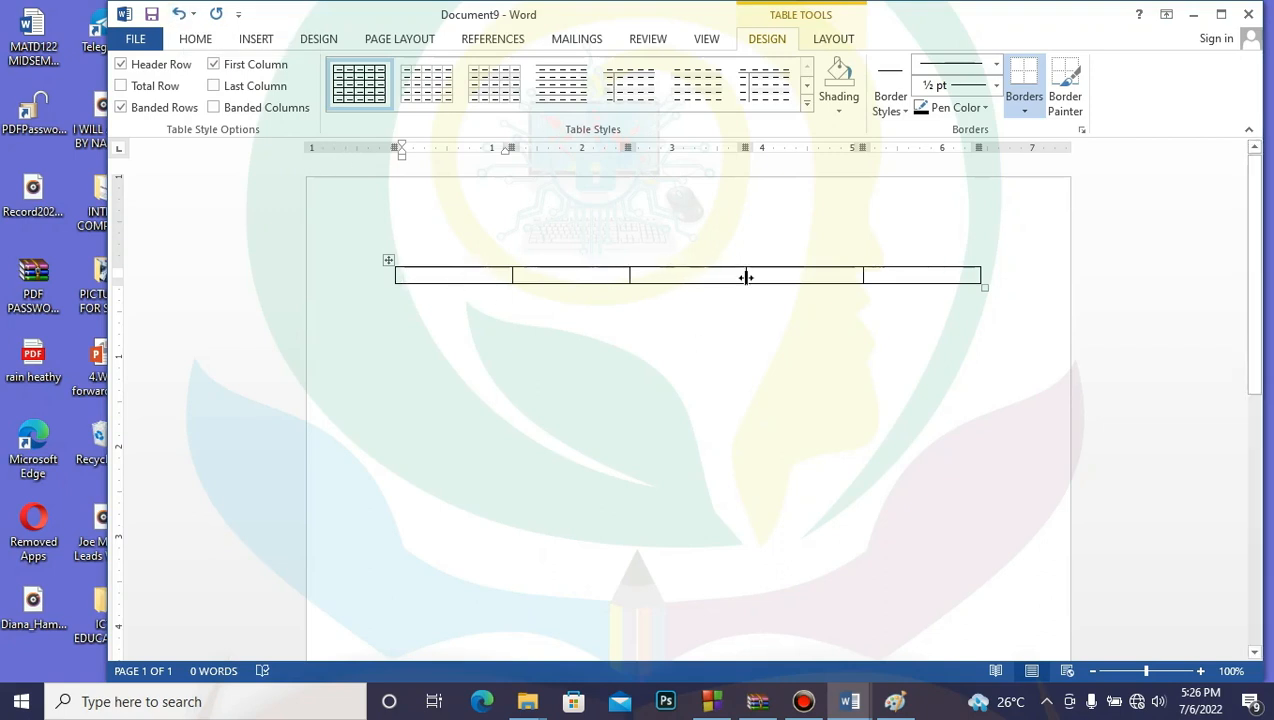
{"action": "left_click", "coordinate": [179, 18]}
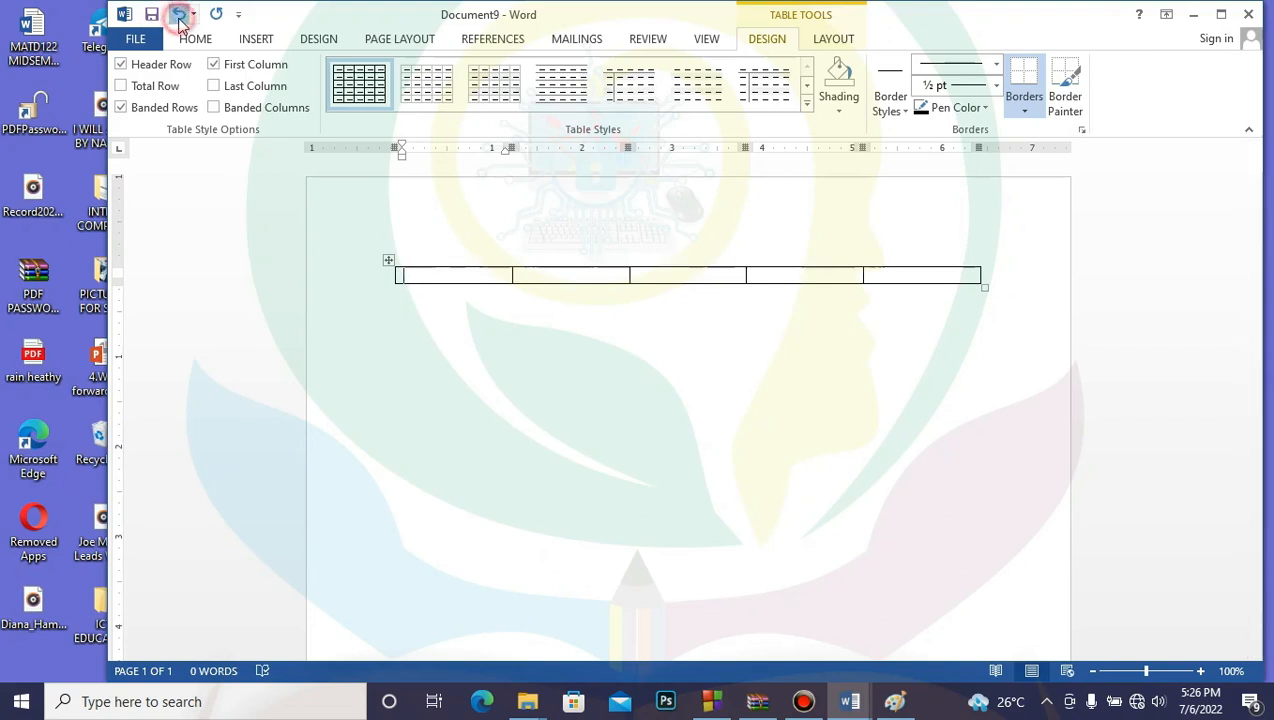
Step: Insert a 4-column, 5-row table from the Insert > Table grid
{"action": "left_click", "coordinate": [256, 42]}
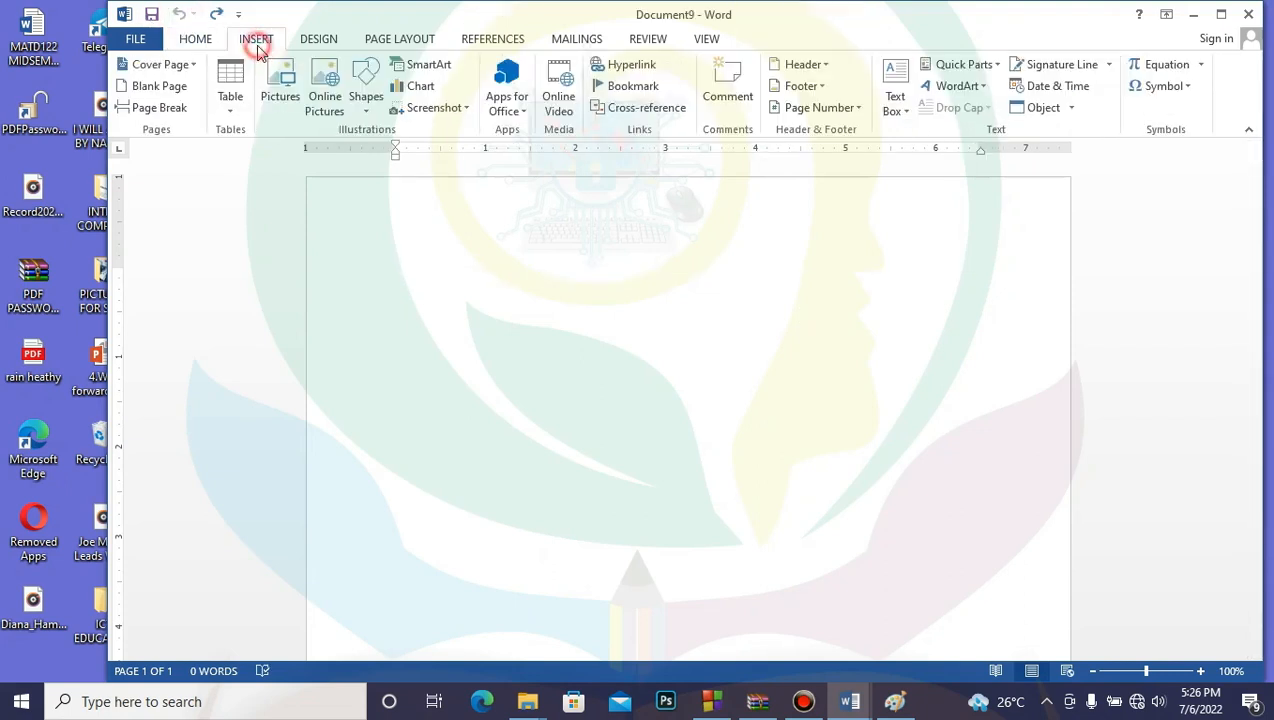
{"action": "left_click", "coordinate": [227, 108]}
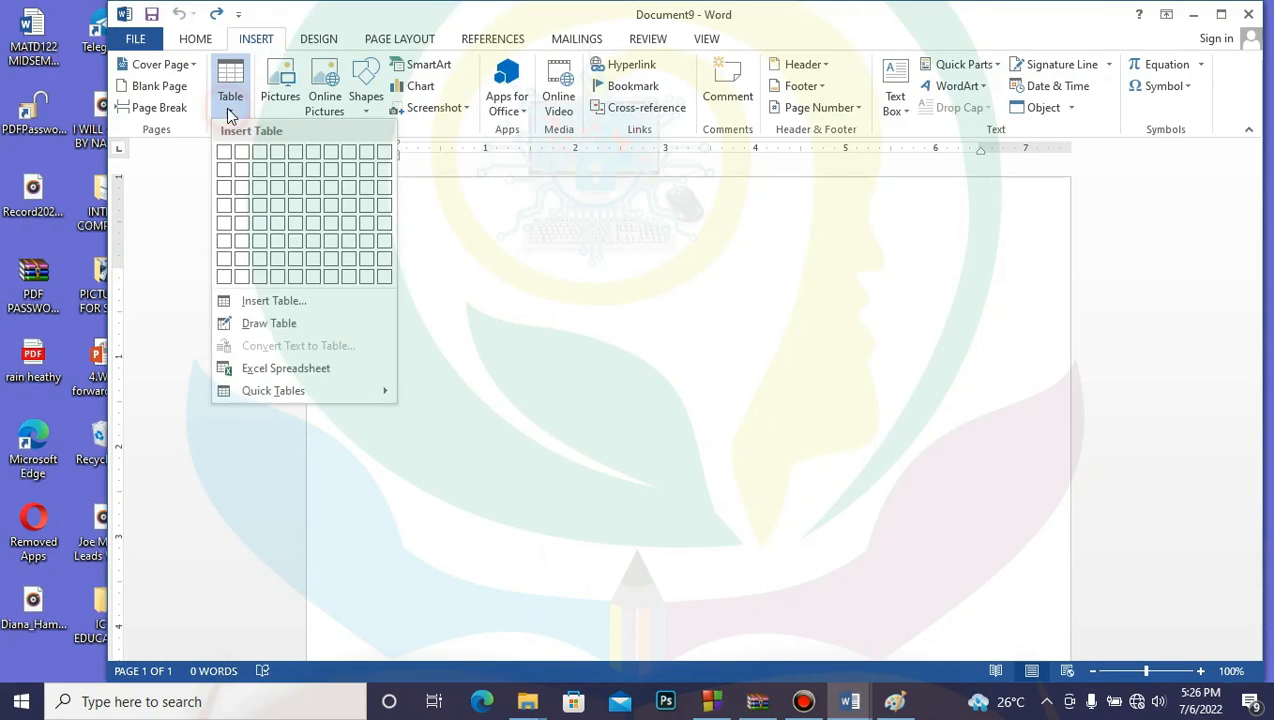
{"action": "left_click", "coordinate": [281, 232]}
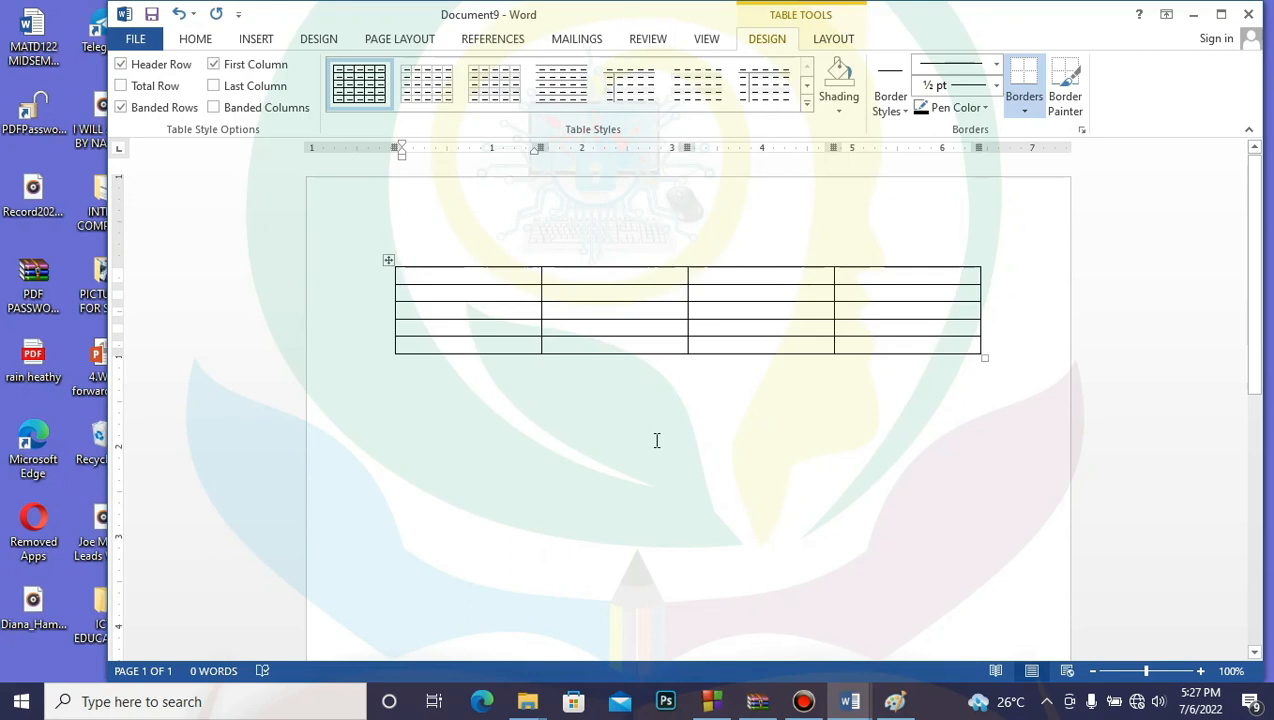
{"action": "mouse_move", "coordinate": [358, 299]}
{"action": "left_click", "coordinate": [985, 108]}
Step: With Draw Table, draw a three-cell row as a new table below the first
{"action": "left_click", "coordinate": [985, 108]}
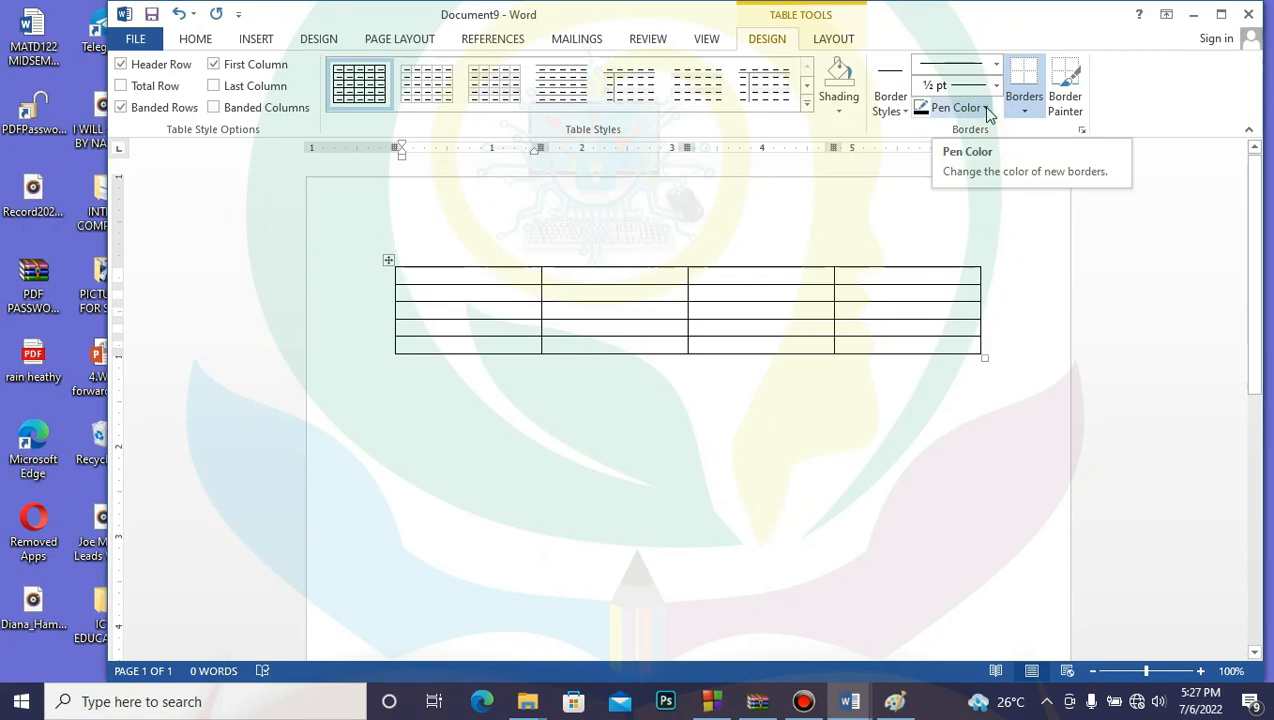
{"action": "left_click", "coordinate": [256, 40]}
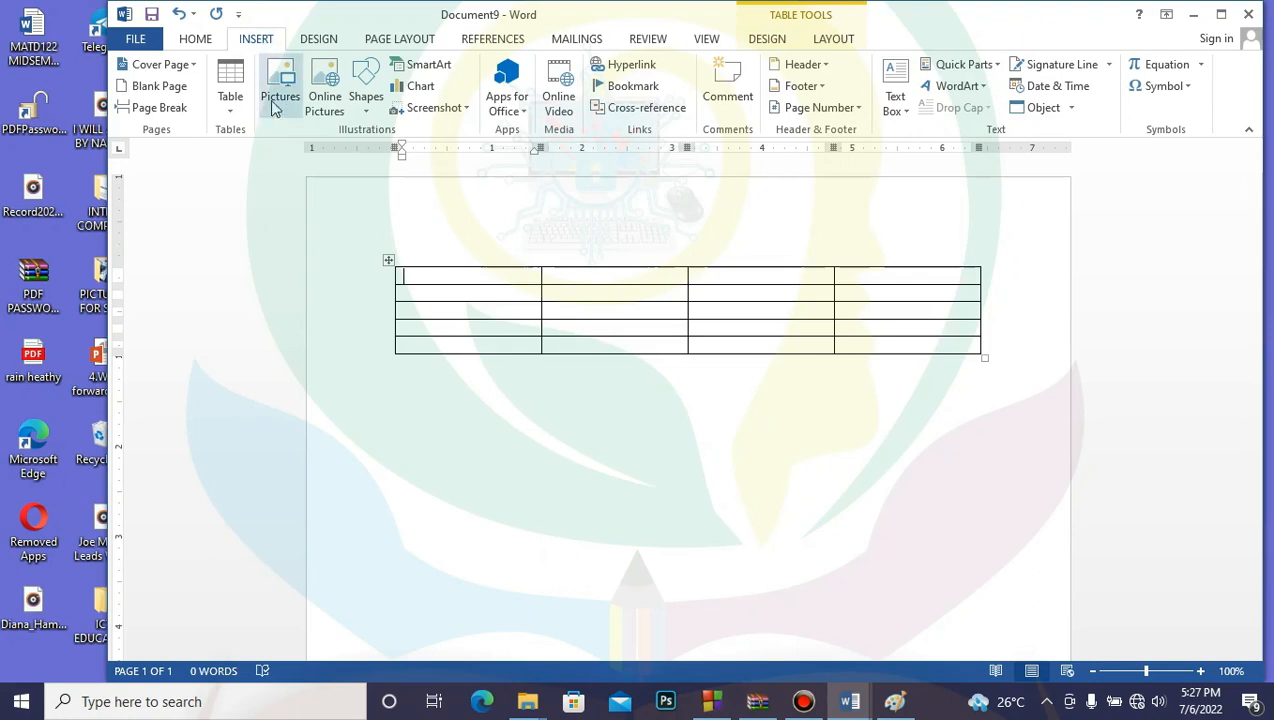
{"action": "left_click", "coordinate": [230, 110]}
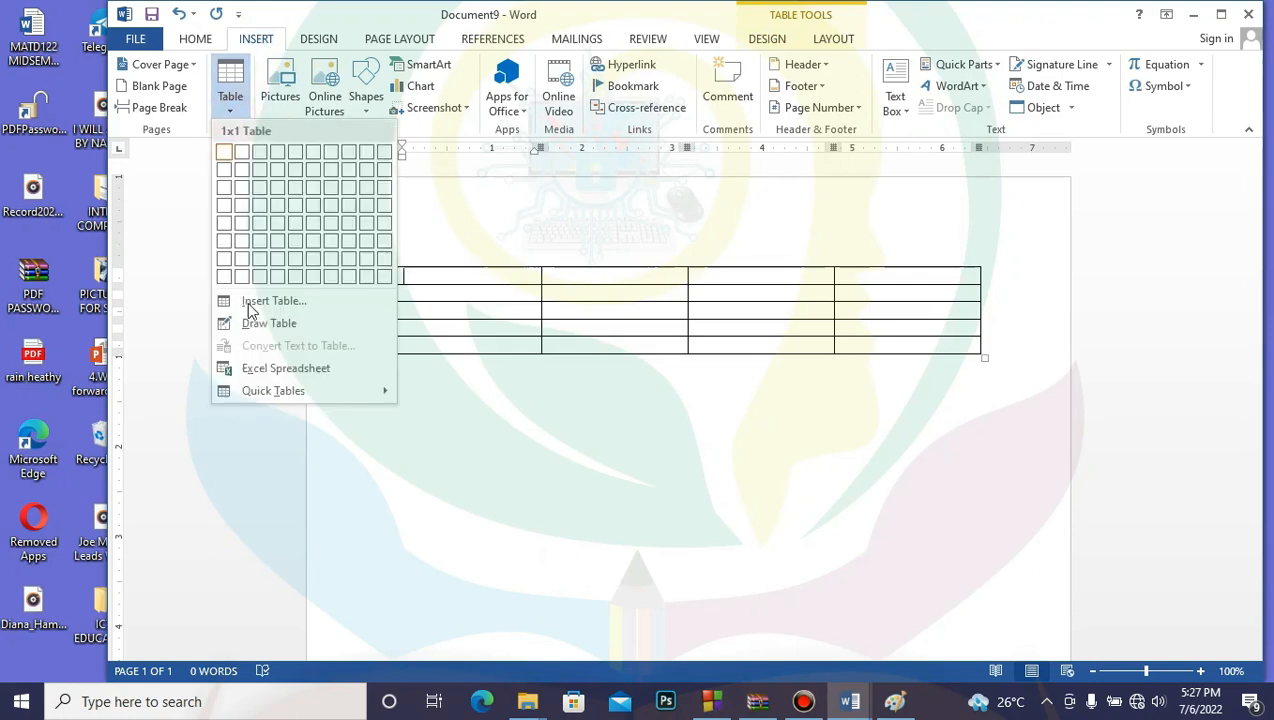
{"action": "left_click", "coordinate": [256, 323]}
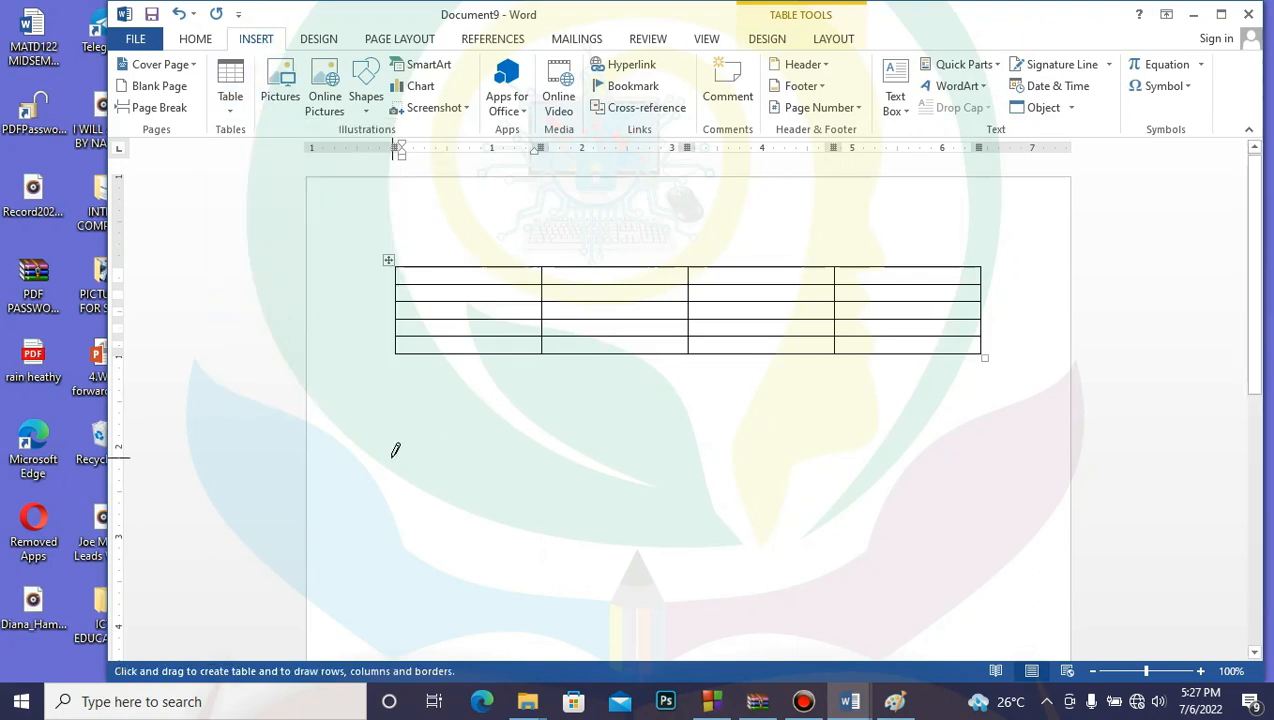
{"action": "mouse_move", "coordinate": [403, 457]}
{"action": "left_mouse_down"}
{"action": "mouse_move", "coordinate": [614, 492]}
{"action": "mouse_move", "coordinate": [557, 537]}
{"action": "left_mouse_up"}
{"action": "mouse_move", "coordinate": [557, 457]}
{"action": "left_mouse_down"}
{"action": "mouse_move", "coordinate": [700, 463]}
{"action": "mouse_move", "coordinate": [690, 535]}
{"action": "left_mouse_up"}
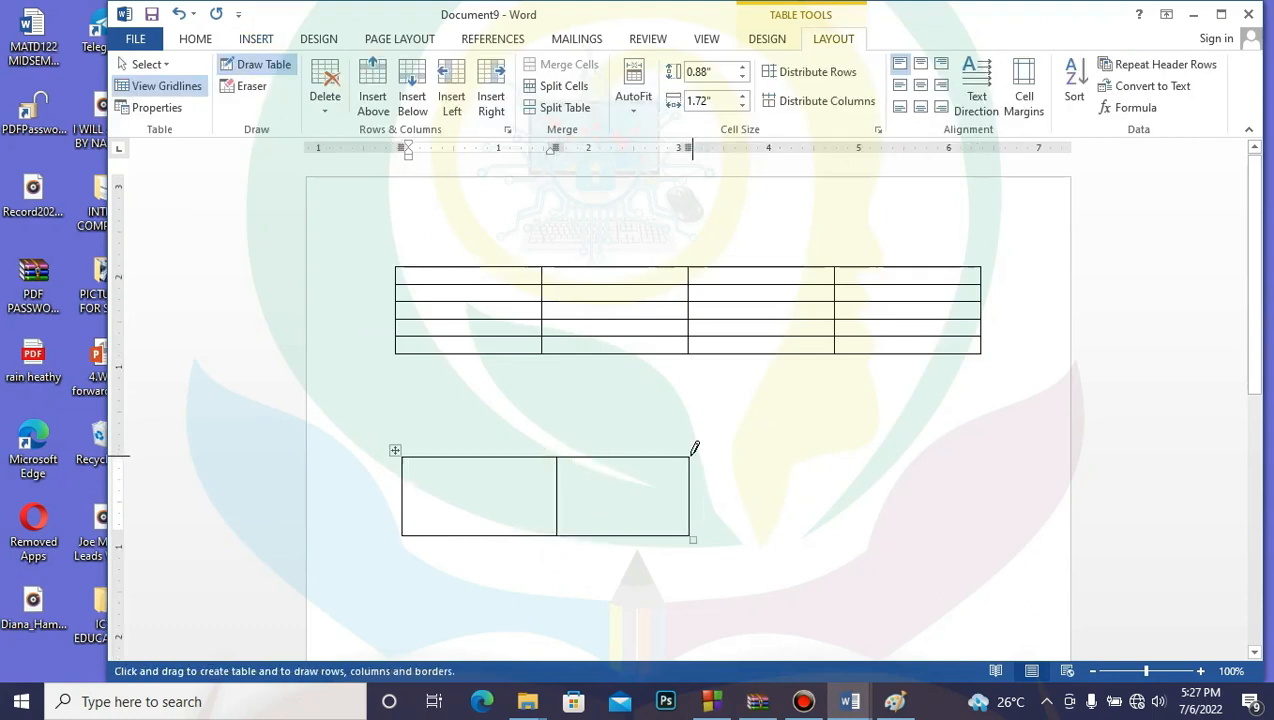
{"action": "mouse_move", "coordinate": [689, 457]}
{"action": "left_mouse_down"}
{"action": "mouse_move", "coordinate": [741, 458]}
{"action": "mouse_move", "coordinate": [750, 527]}
{"action": "mouse_move", "coordinate": [782, 535]}
{"action": "left_mouse_up"}
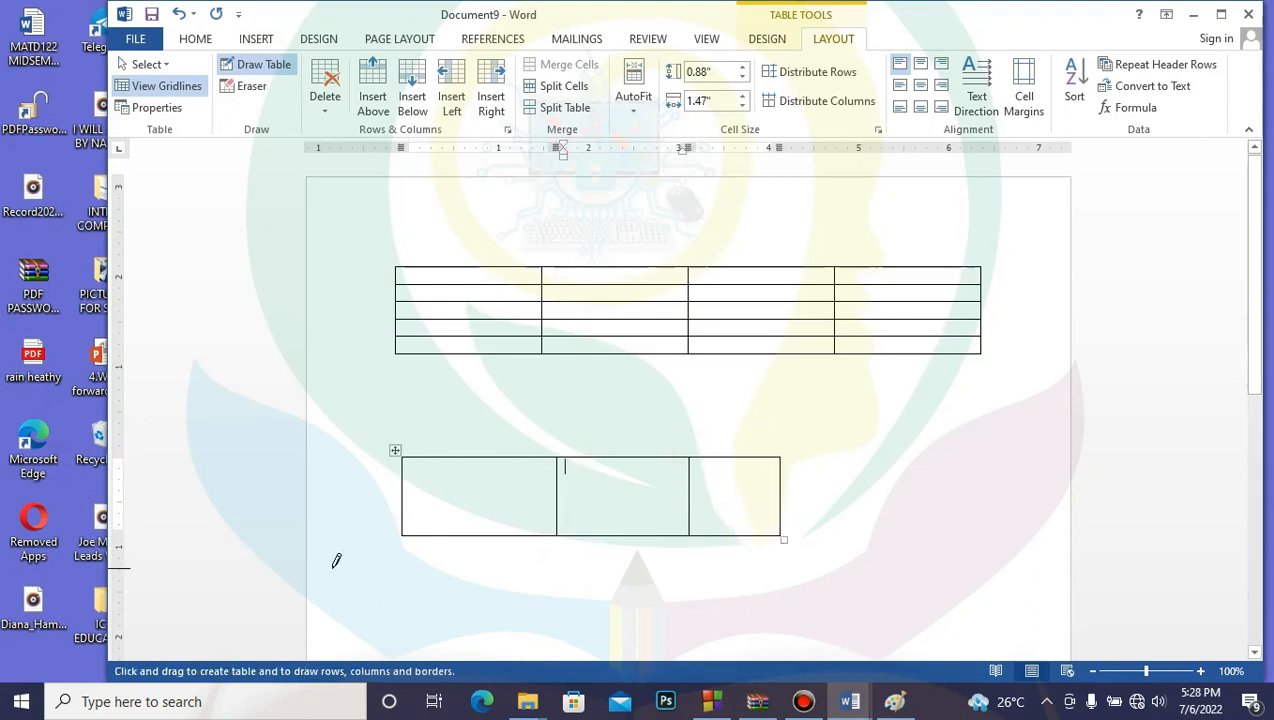
Step: Add two cells beneath the drawn table and undo a stray divider line
{"action": "mouse_move", "coordinate": [405, 532]}
{"action": "left_mouse_down"}
{"action": "mouse_move", "coordinate": [526, 566]}
{"action": "mouse_move", "coordinate": [559, 612]}
{"action": "left_mouse_up"}
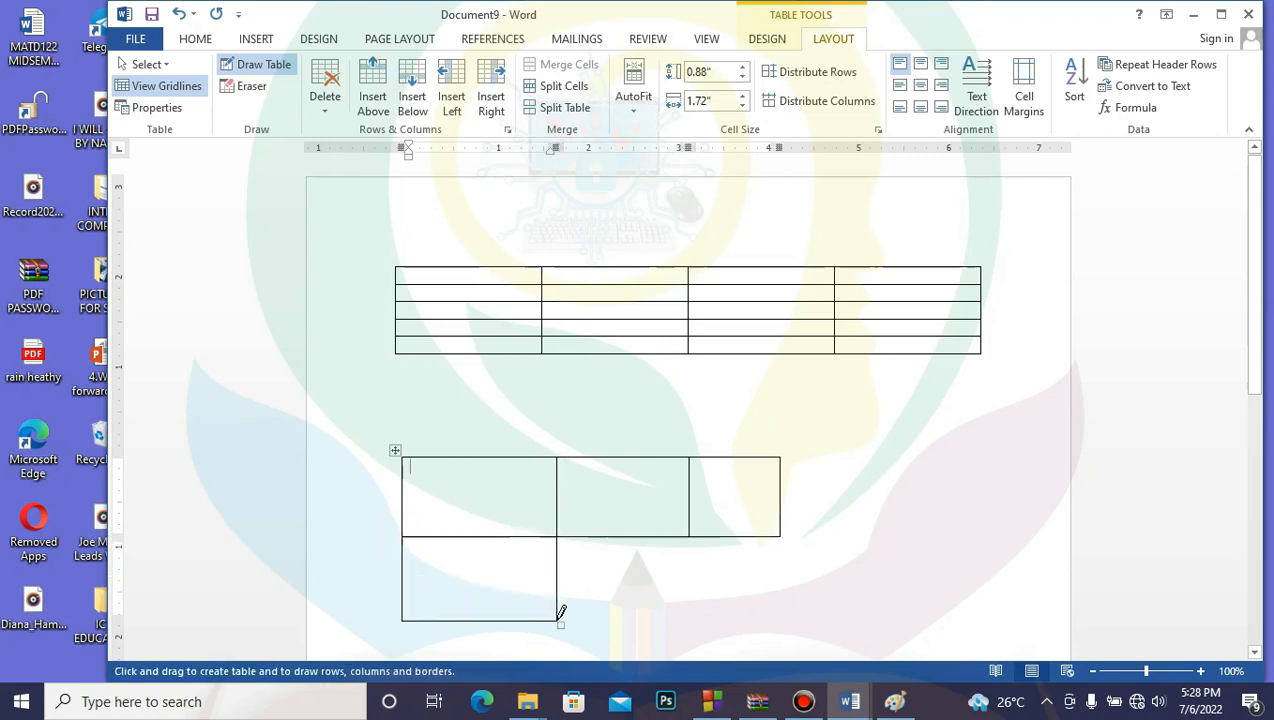
{"action": "mouse_move", "coordinate": [557, 536]}
{"action": "left_mouse_down"}
{"action": "mouse_move", "coordinate": [603, 526]}
{"action": "mouse_move", "coordinate": [680, 552]}
{"action": "mouse_move", "coordinate": [702, 568]}
{"action": "mouse_move", "coordinate": [685, 612]}
{"action": "left_mouse_up"}
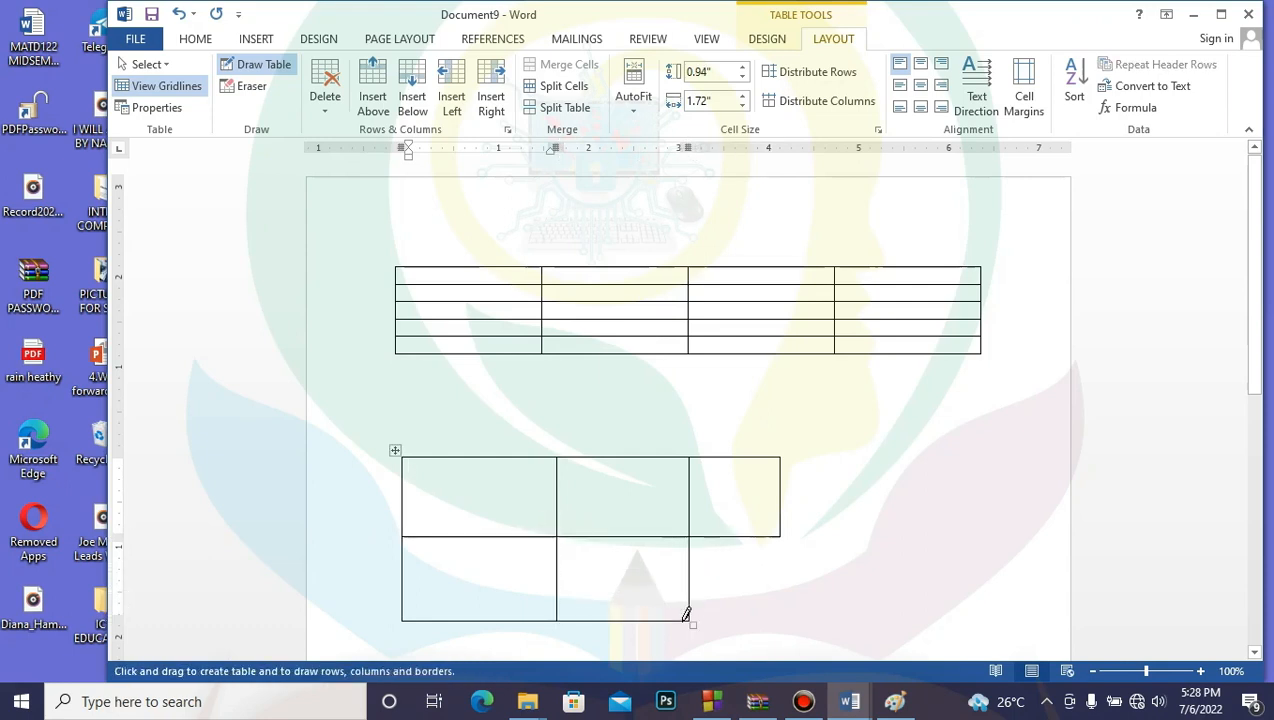
{"action": "mouse_move", "coordinate": [688, 532]}
{"action": "left_mouse_down"}
{"action": "mouse_move", "coordinate": [788, 532]}
{"action": "mouse_move", "coordinate": [788, 580]}
{"action": "mouse_move", "coordinate": [790, 535]}
{"action": "left_mouse_up"}
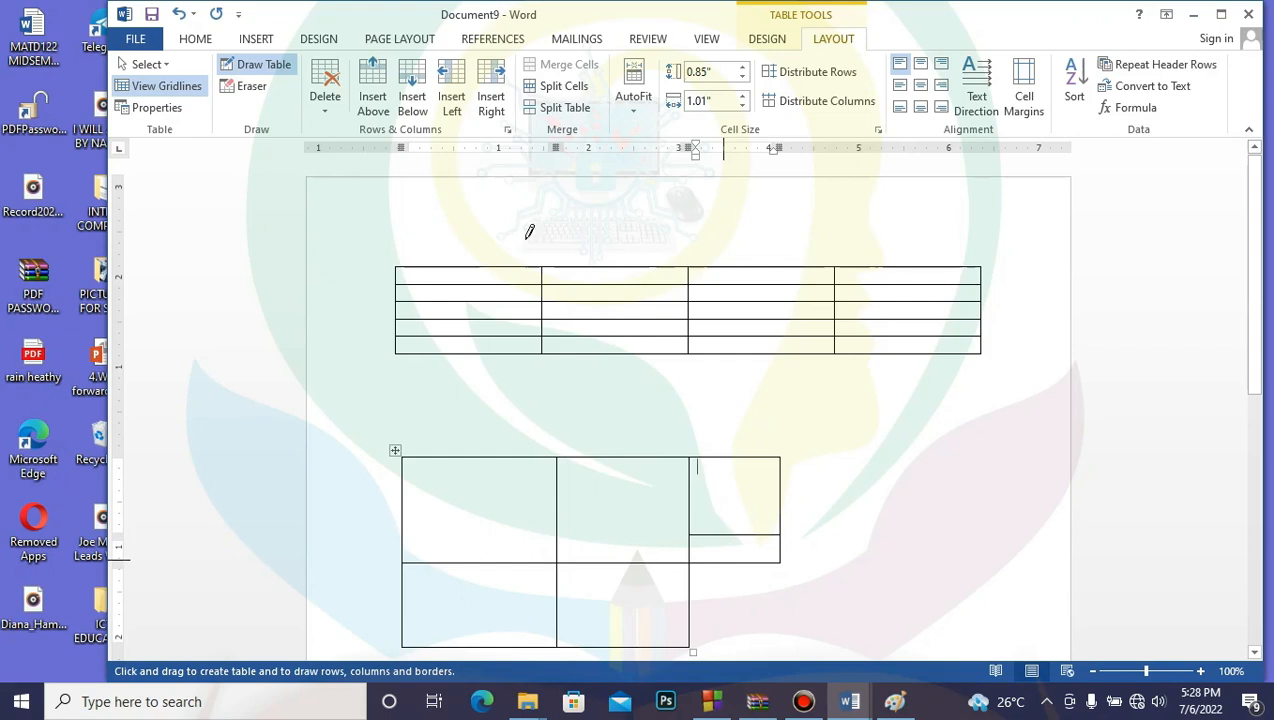
{"action": "left_click", "coordinate": [181, 14]}
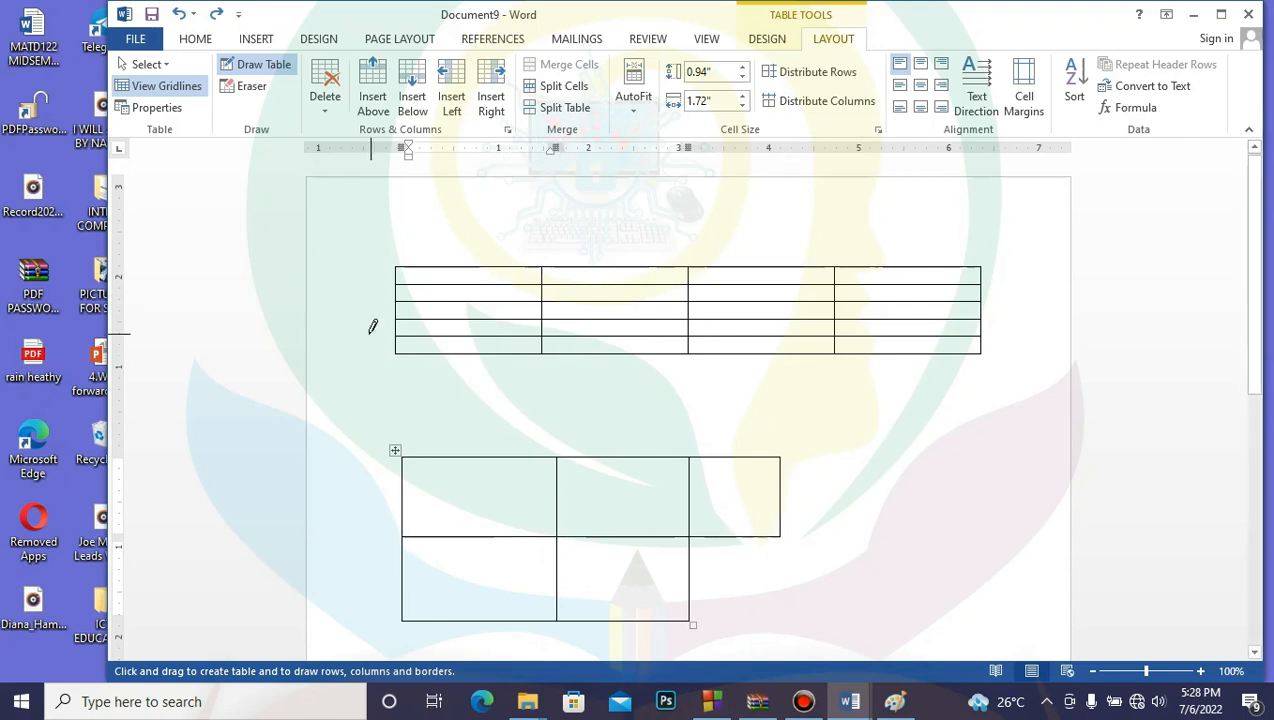
Step: Draw an extra row under the 4-column table, extending it across the table's width
{"action": "left_click_drag", "start_coordinate": [399, 350], "coordinate": [546, 380]}
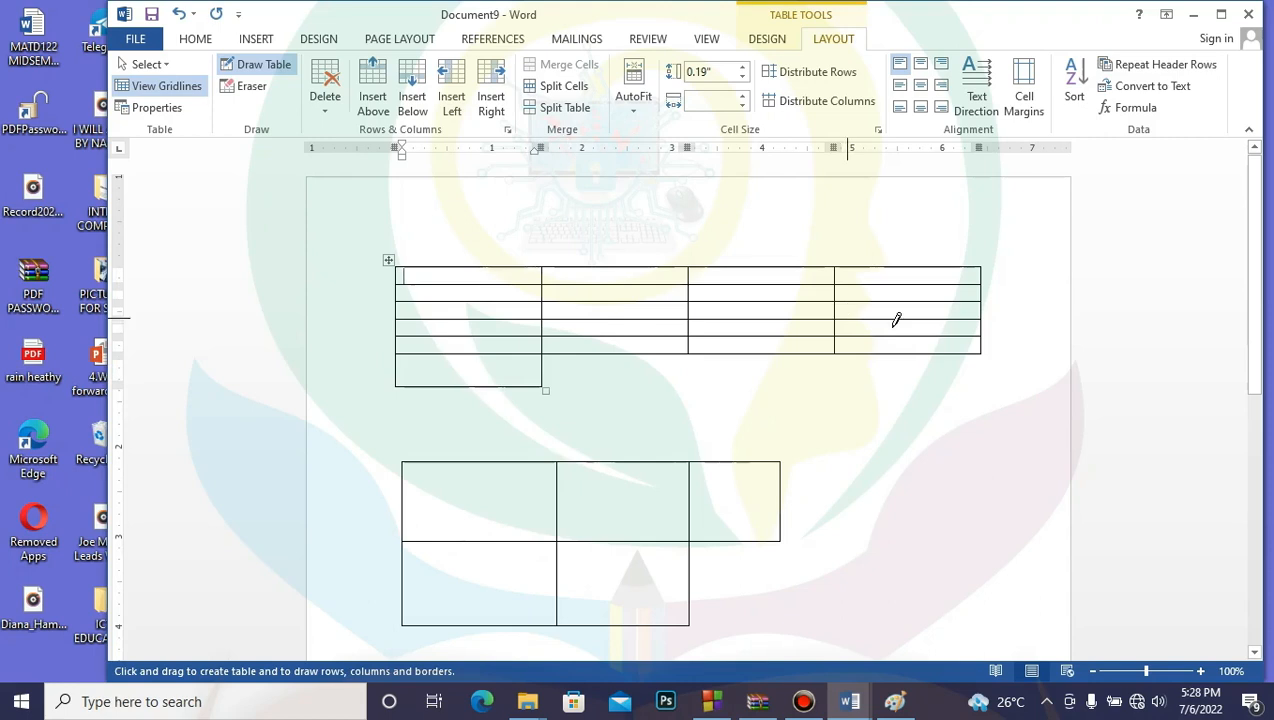
{"action": "left_click_drag", "start_coordinate": [833, 355], "coordinate": [984, 376]}
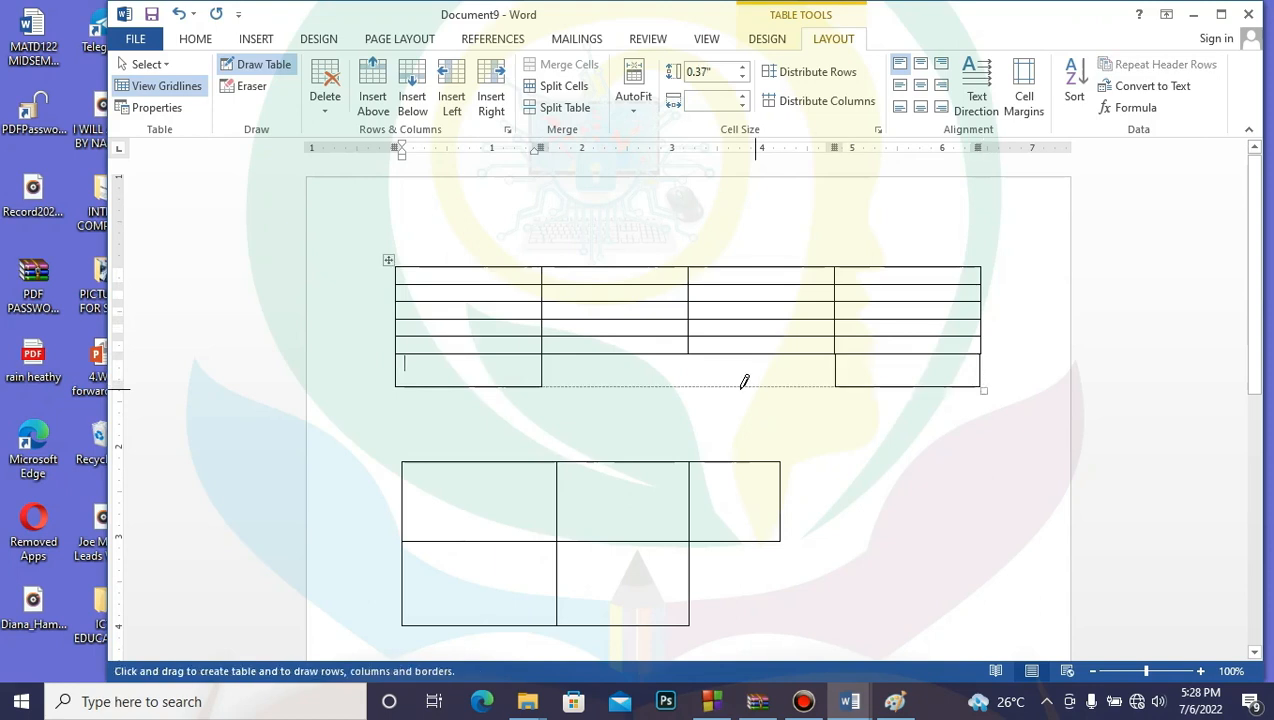
{"action": "left_click", "coordinate": [589, 498]}
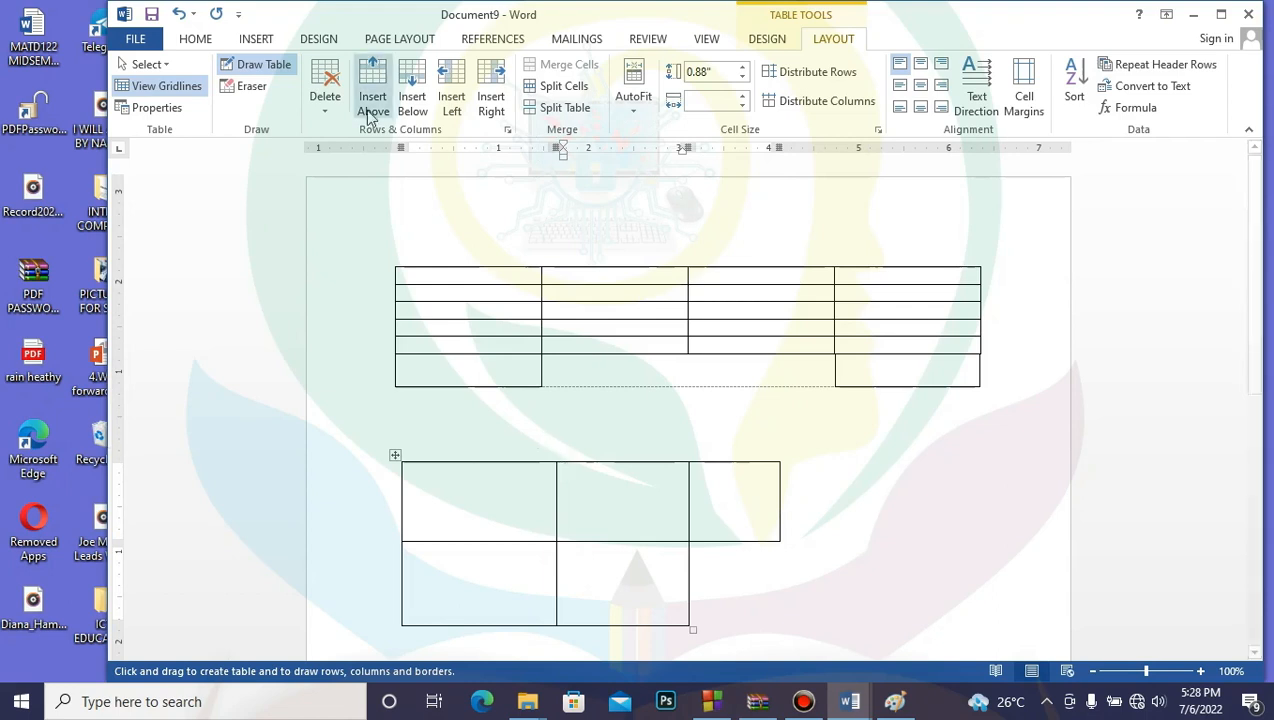
Step: Undo the drawn cells, extra row and 4-column table to a blank page, then open the Table menu
{"action": "left_click", "coordinate": [180, 14]}
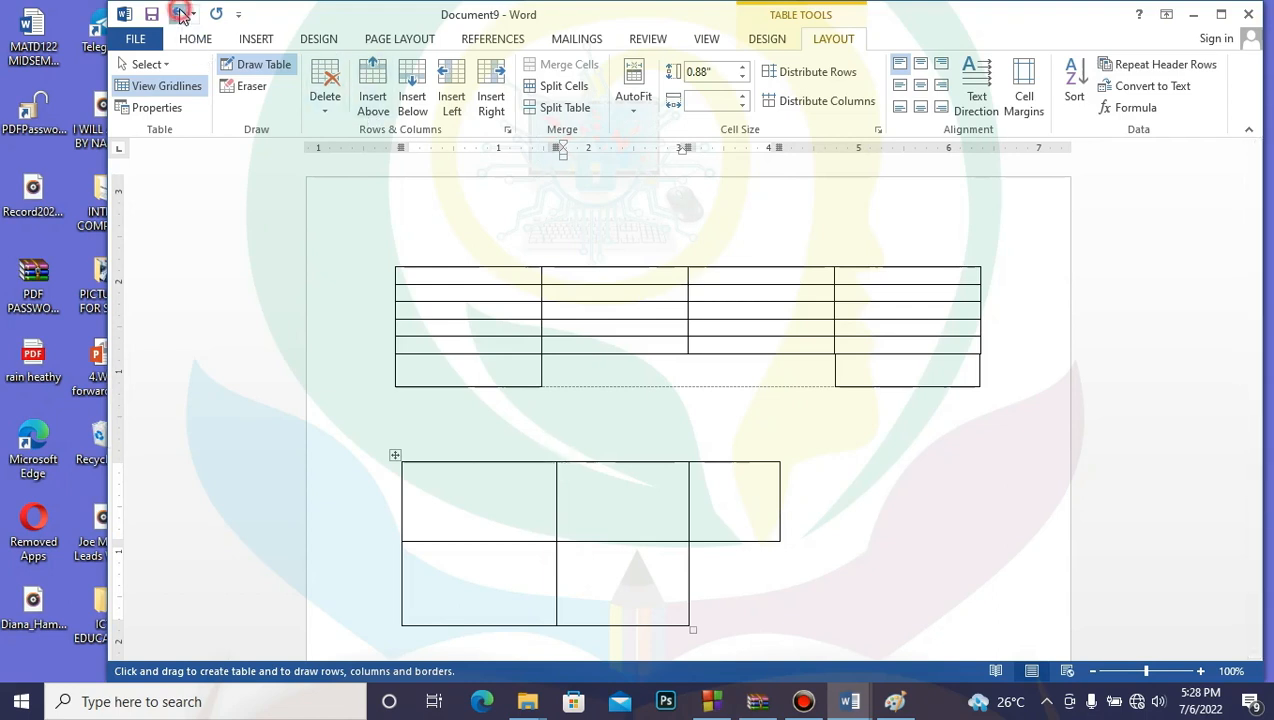
{"action": "left_click", "coordinate": [180, 14]}
{"action": "left_click", "coordinate": [180, 14]}
{"action": "left_click", "coordinate": [180, 14]}
{"action": "left_click", "coordinate": [180, 14]}
{"action": "left_click", "coordinate": [180, 14]}
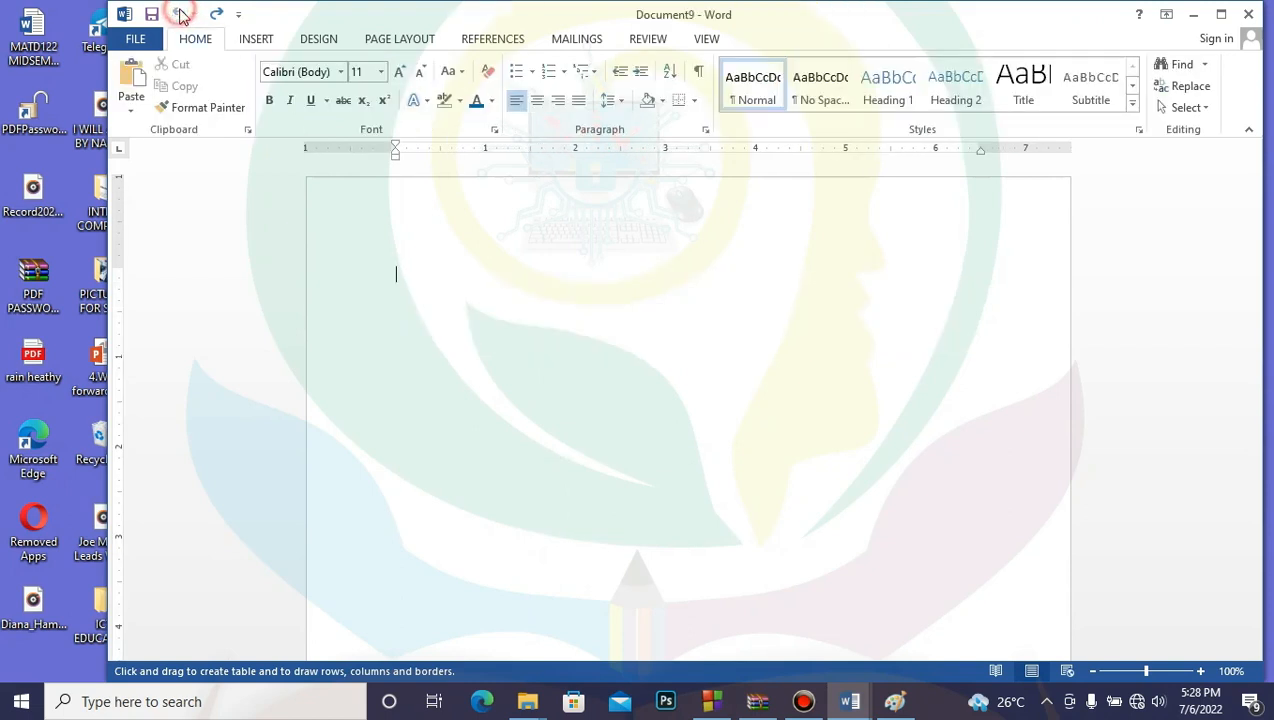
{"action": "left_click", "coordinate": [216, 14]}
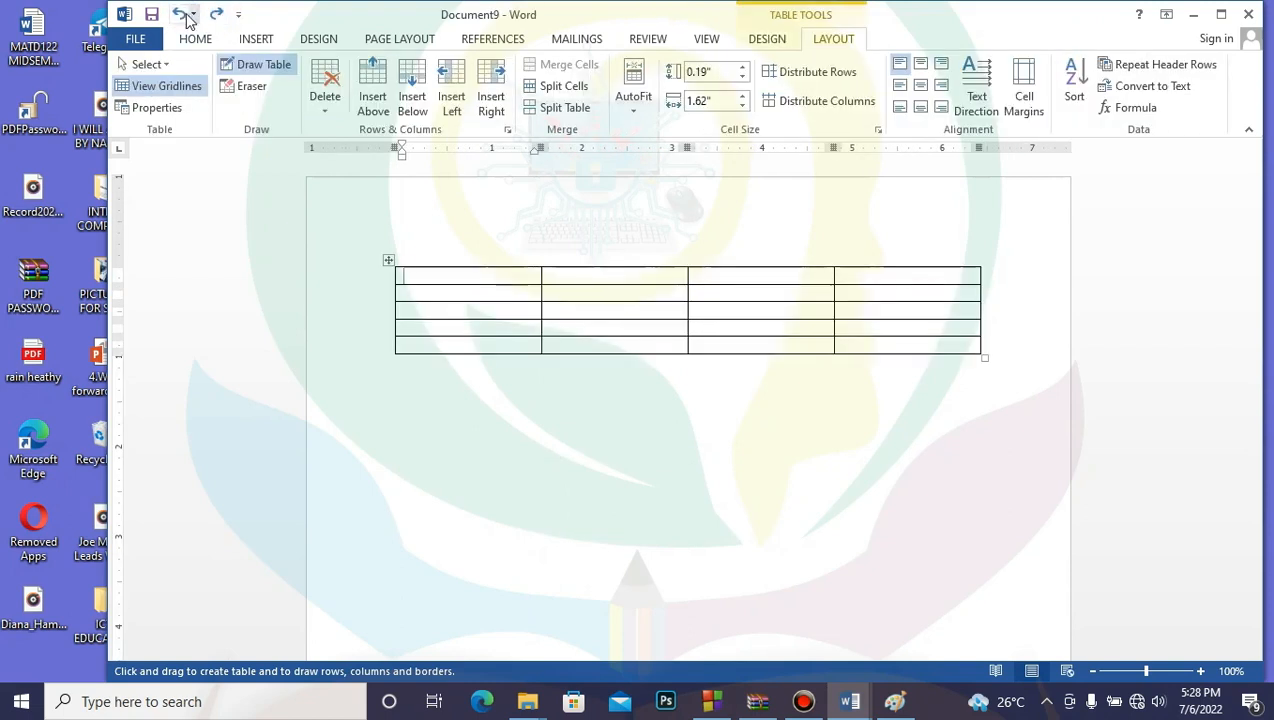
{"action": "left_click", "coordinate": [180, 14]}
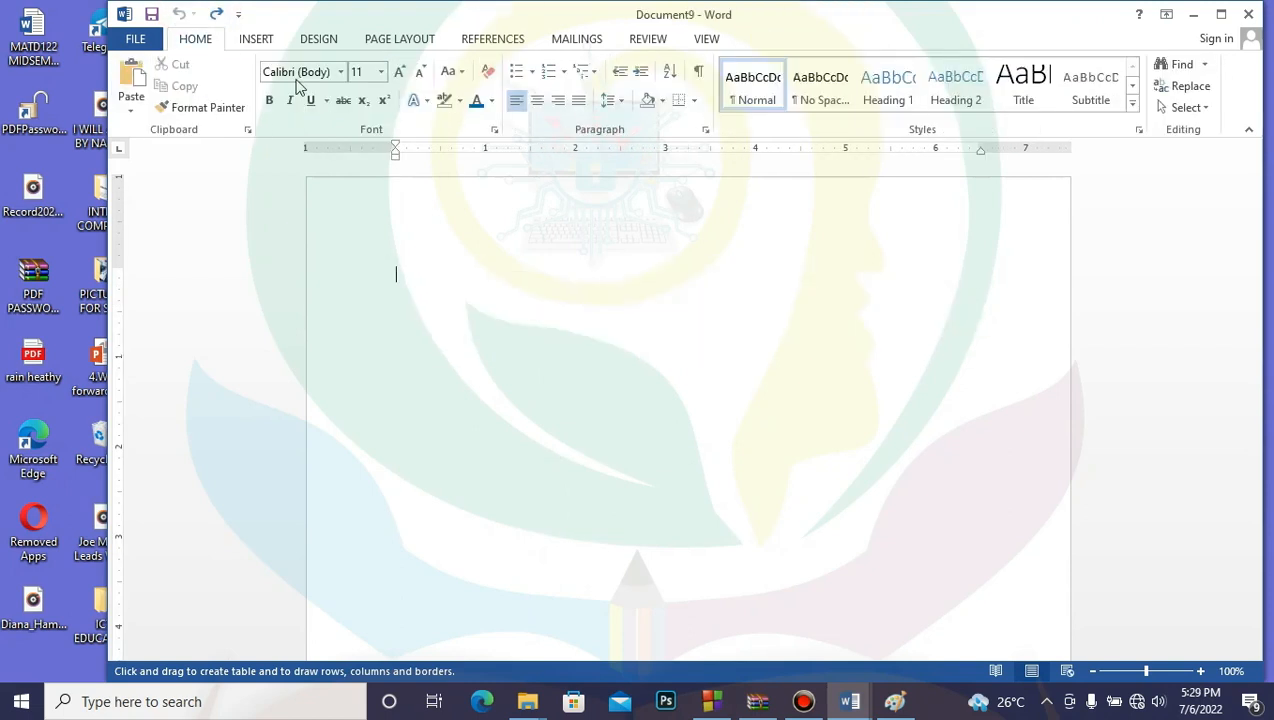
{"action": "left_click", "coordinate": [258, 42]}
{"action": "left_click", "coordinate": [228, 110]}
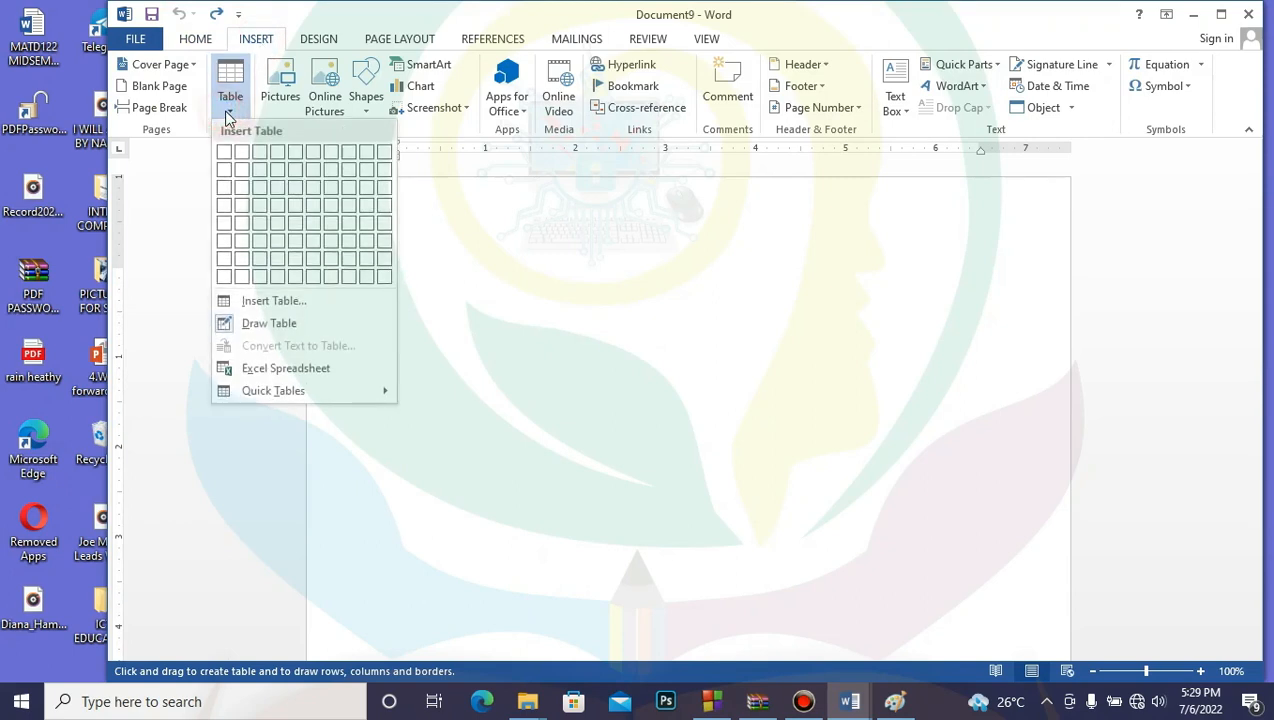
Step: In the Insert Table dialog, set 5 columns and 7 rows and insert the table
{"action": "left_click", "coordinate": [296, 302]}
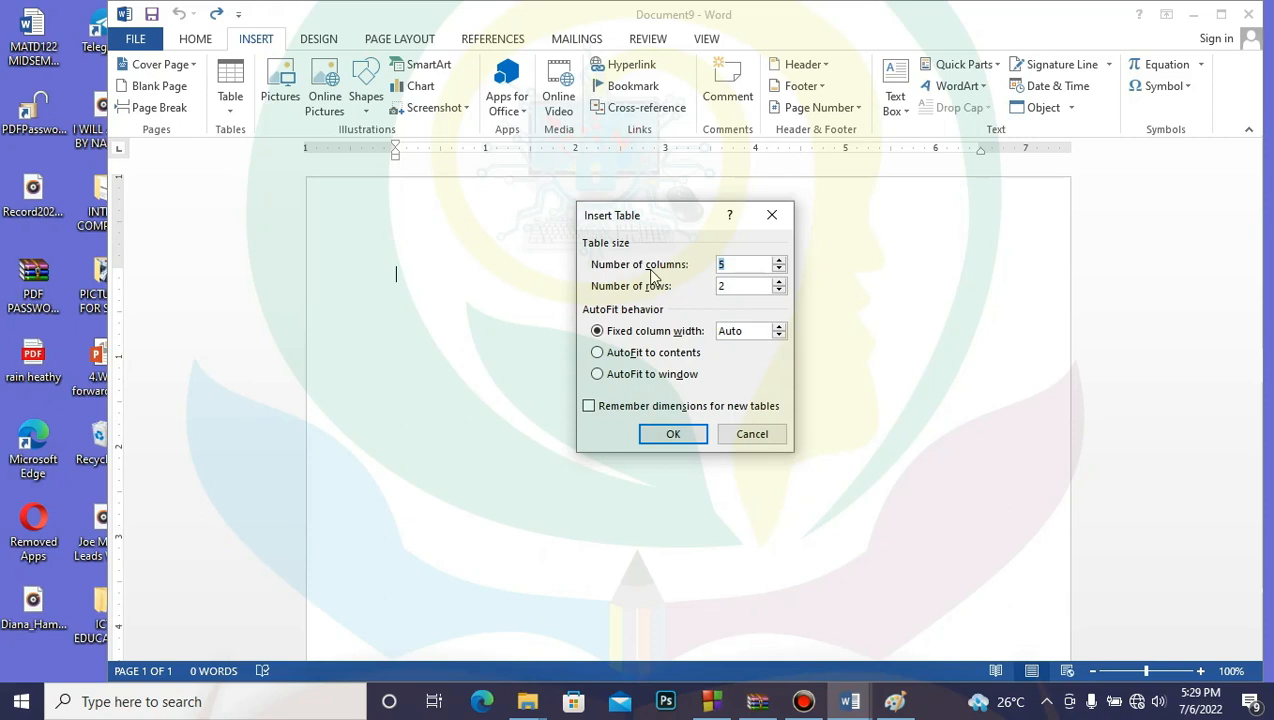
{"action": "left_click", "coordinate": [779, 259]}
{"action": "left_click", "coordinate": [779, 259]}
{"action": "left_click", "coordinate": [780, 260]}
{"action": "left_click", "coordinate": [779, 269]}
{"action": "left_click", "coordinate": [779, 269]}
{"action": "left_click", "coordinate": [779, 269]}
{"action": "left_click", "coordinate": [779, 269]}
{"action": "left_click", "coordinate": [779, 259]}
{"action": "left_click", "coordinate": [779, 281]}
{"action": "left_click", "coordinate": [779, 282]}
{"action": "left_click", "coordinate": [779, 282]}
{"action": "left_click", "coordinate": [779, 282]}
{"action": "left_click", "coordinate": [779, 282]}
{"action": "left_click", "coordinate": [673, 435]}
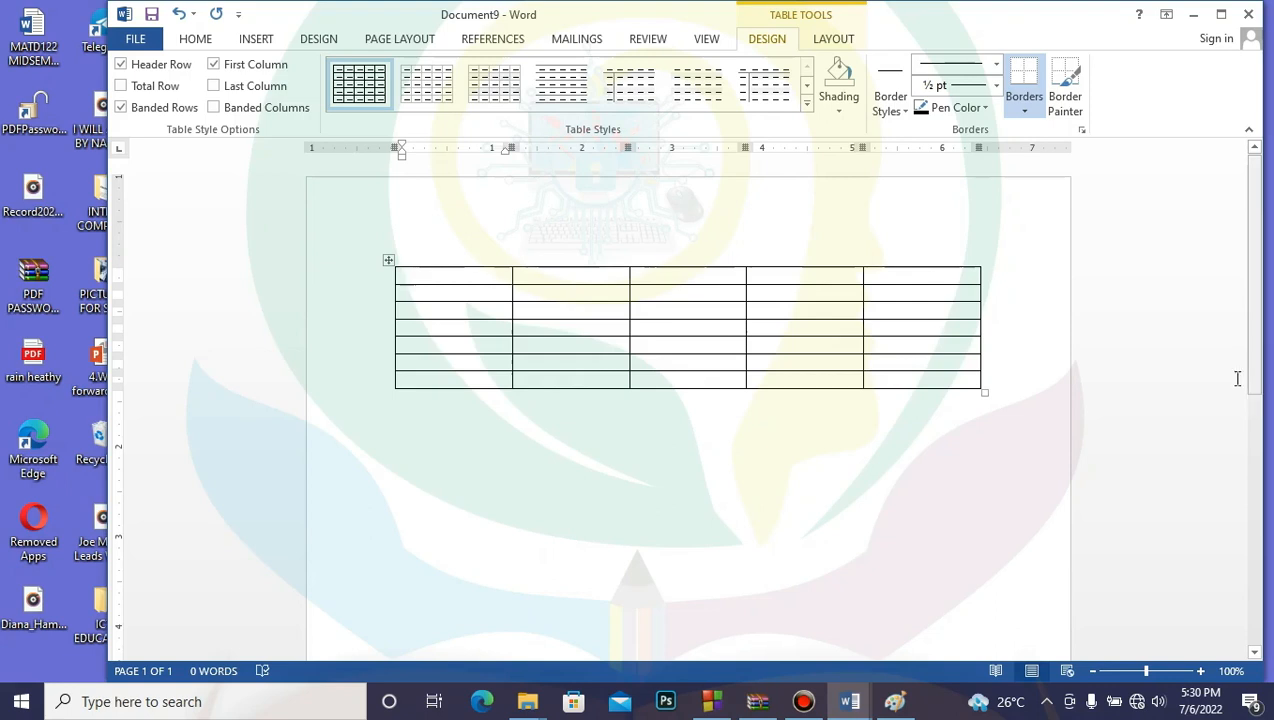
Step: Dismiss the Table menu and add a blank line below the table
{"action": "left_click", "coordinate": [255, 39]}
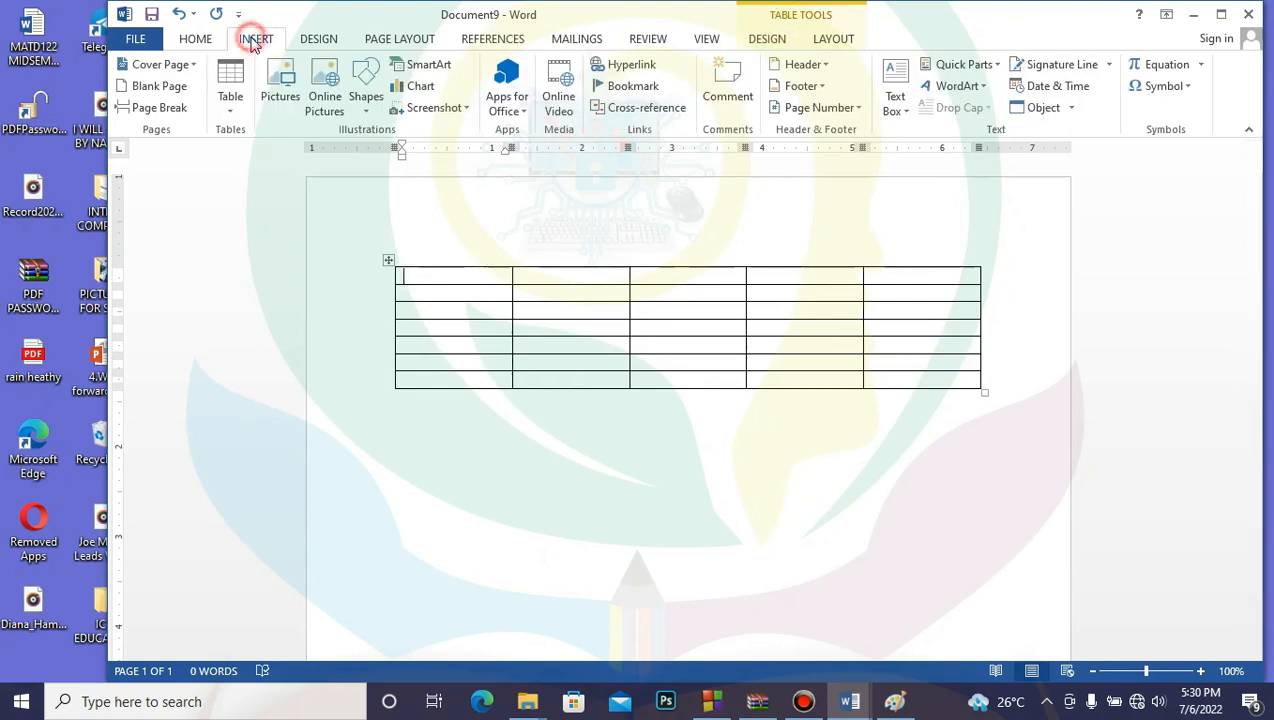
{"action": "left_click", "coordinate": [229, 108]}
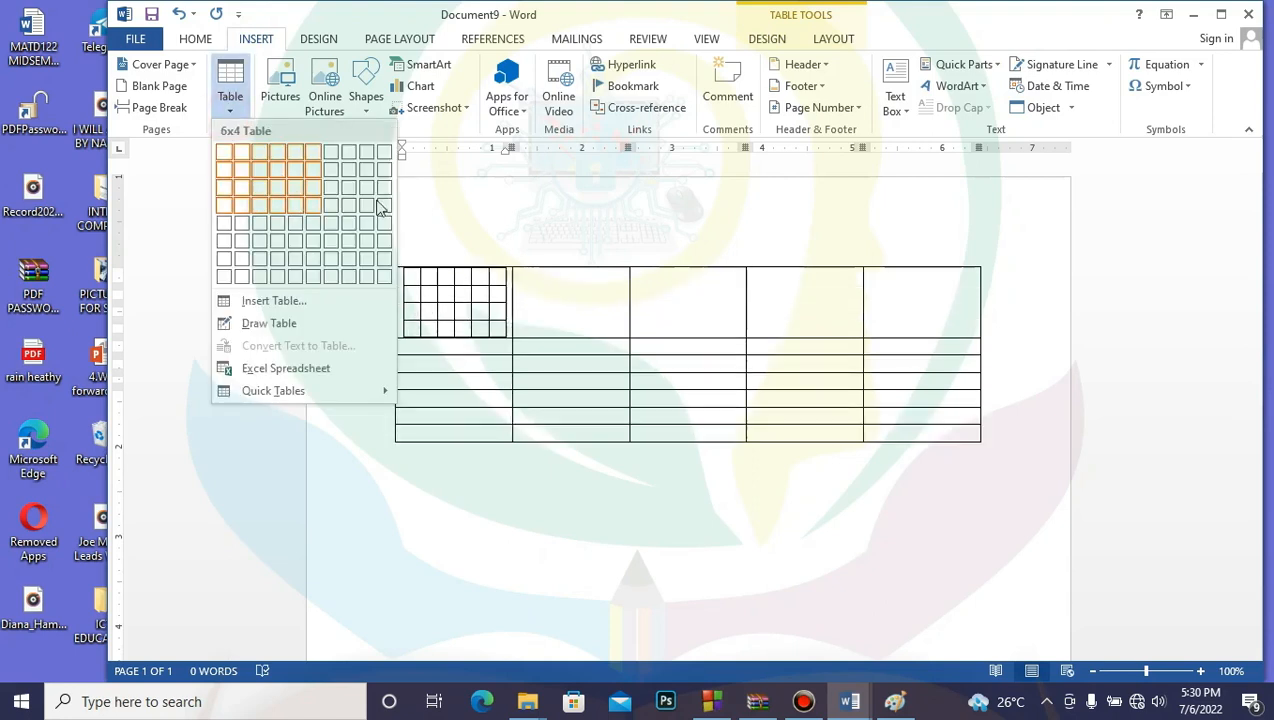
{"action": "left_click", "coordinate": [178, 162]}
{"action": "left_click", "coordinate": [472, 471]}
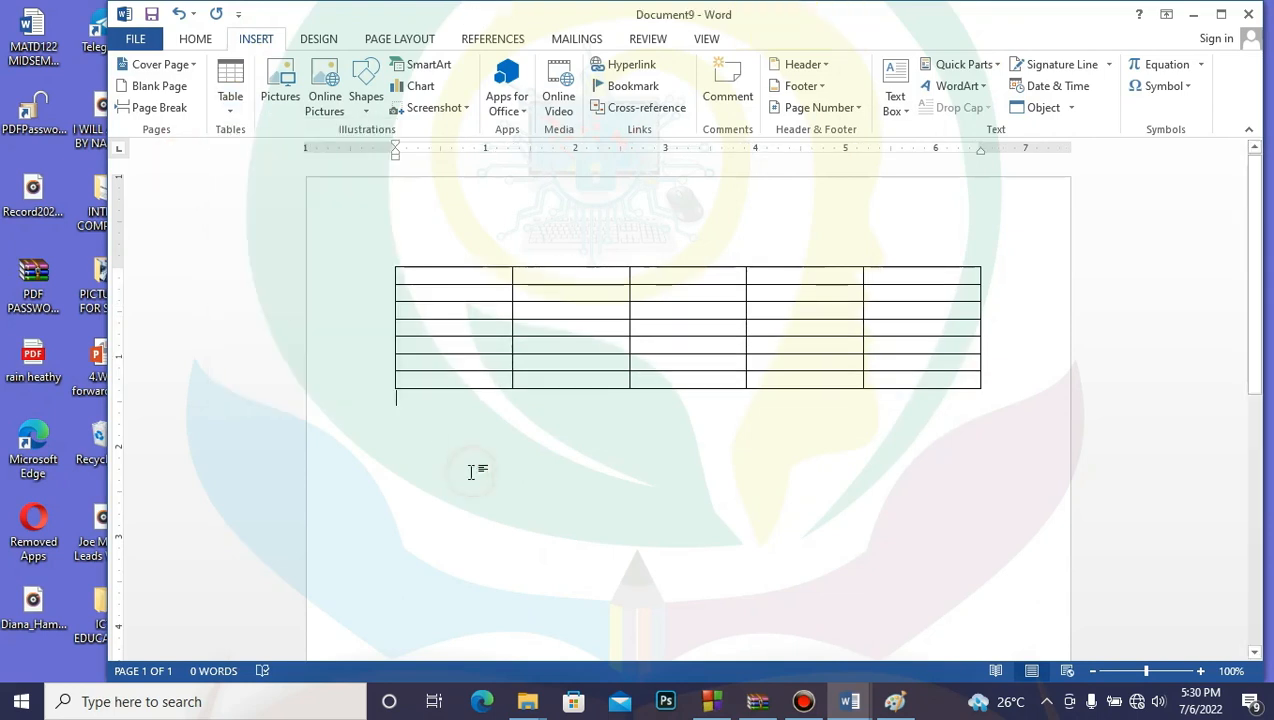
{"action": "key", "text": "Return"}
{"action": "key", "text": "Return"}
{"action": "key", "text": "Return"}
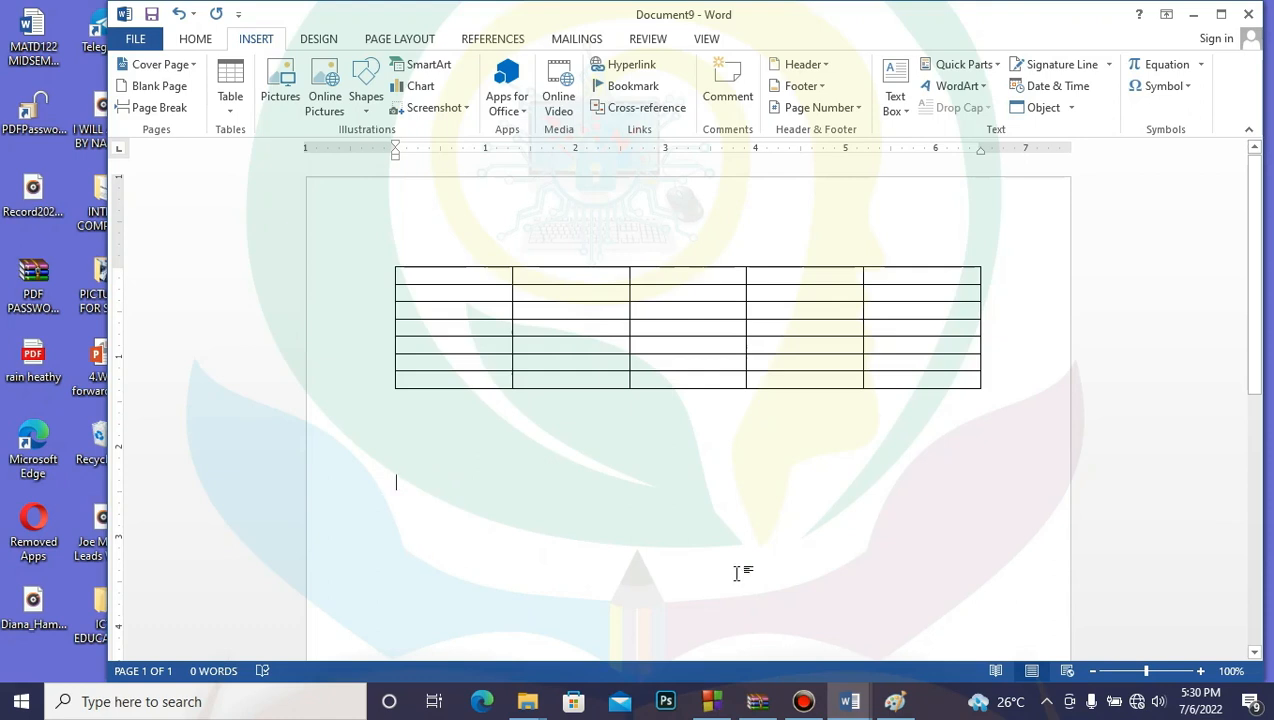
Step: Type filler text 'hjgkg', 'mhkjhkjhklj', 'jhlkjhjhk' and 'jhkjhkh' into four different table cells
{"action": "left_click", "coordinate": [440, 278]}
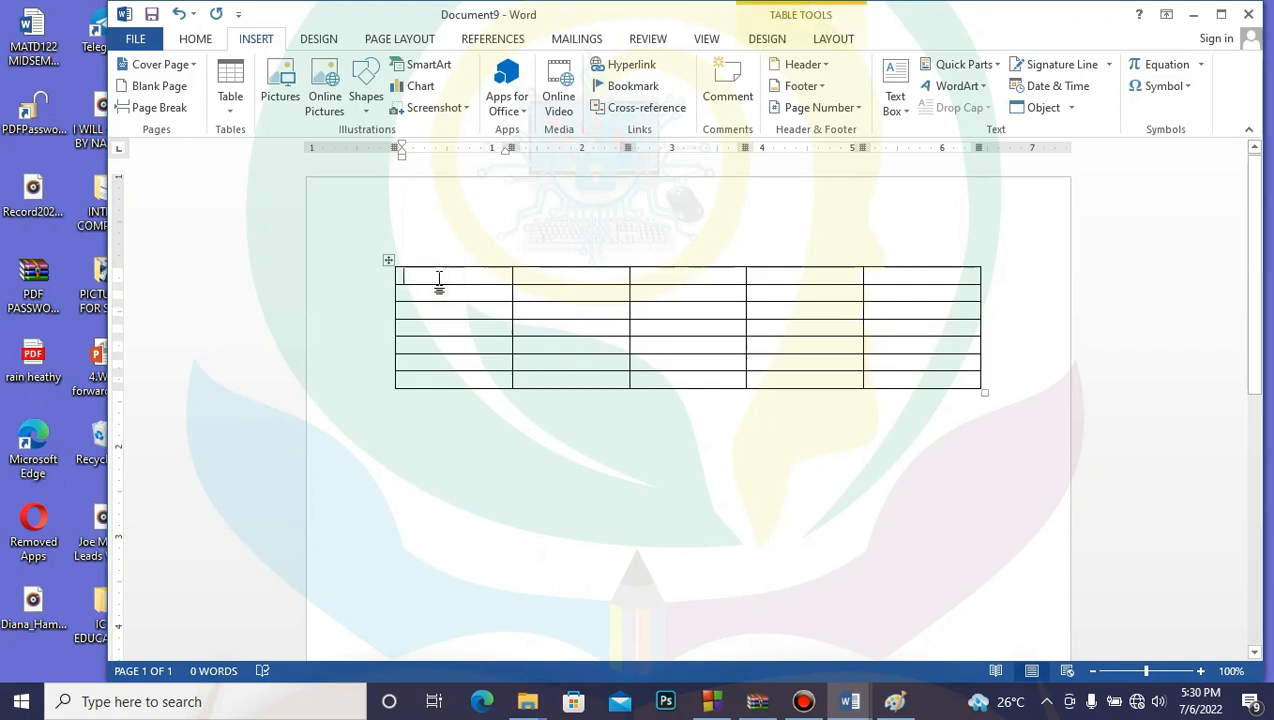
{"action": "type", "text": "hjgkgkh"}
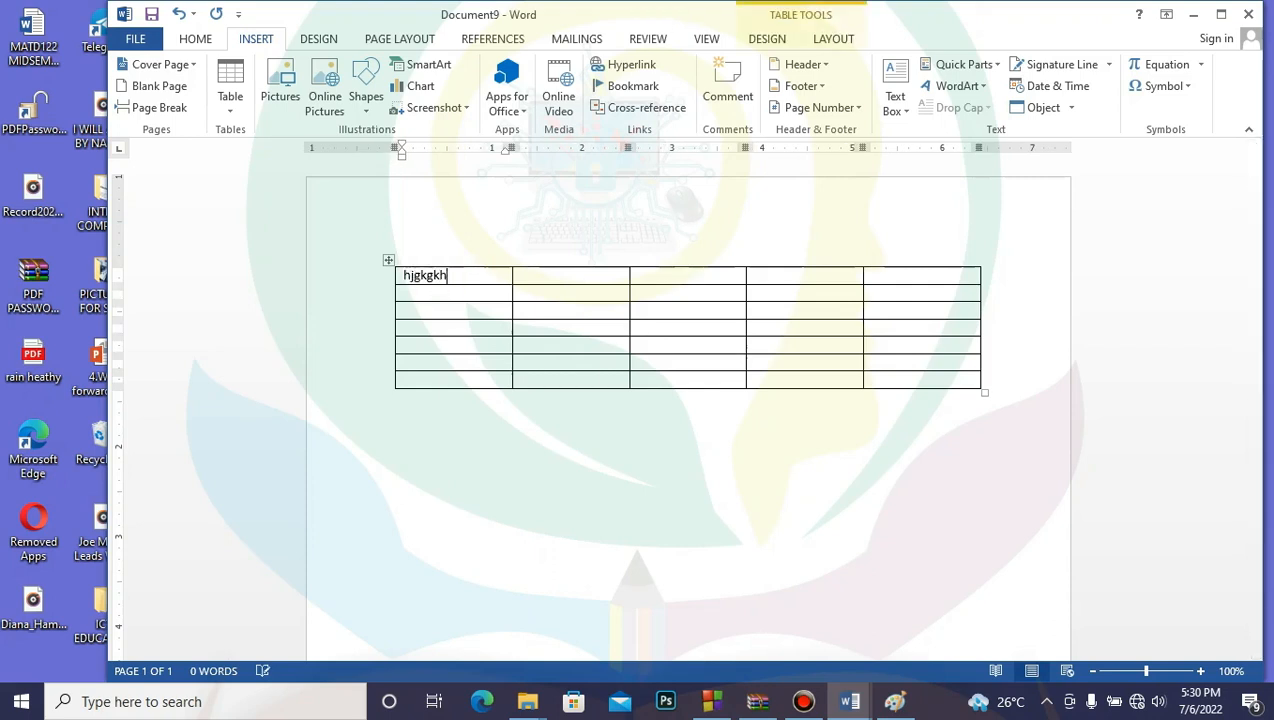
{"action": "left_click", "coordinate": [559, 317]}
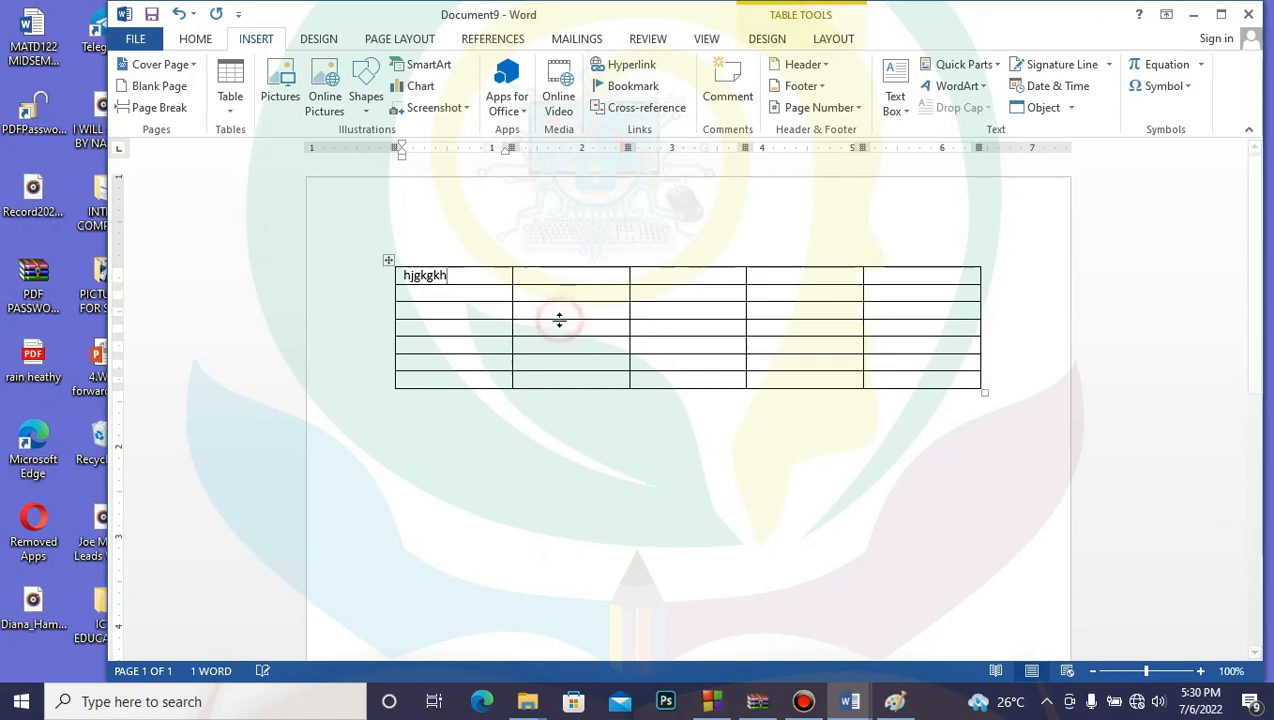
{"action": "type", "text": "mhkjhkjhkljhk"}
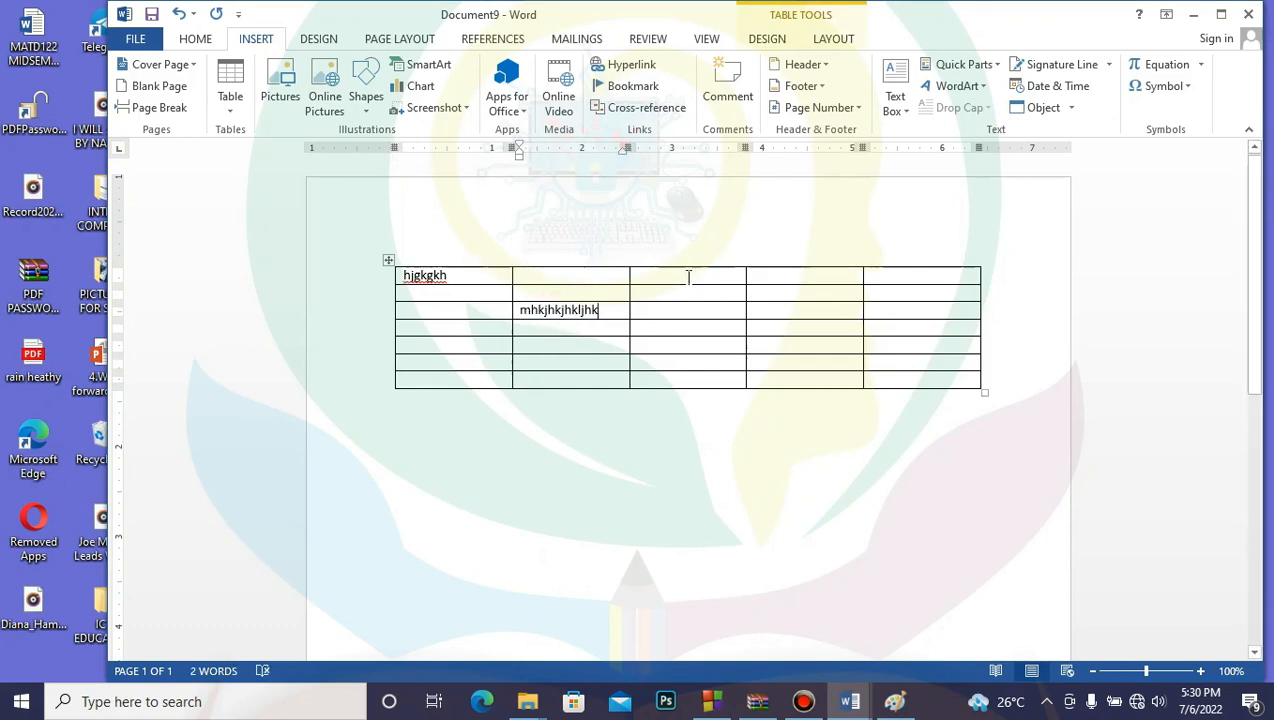
{"action": "left_click", "coordinate": [688, 277]}
{"action": "type", "text": "jhlkjhjhk"}
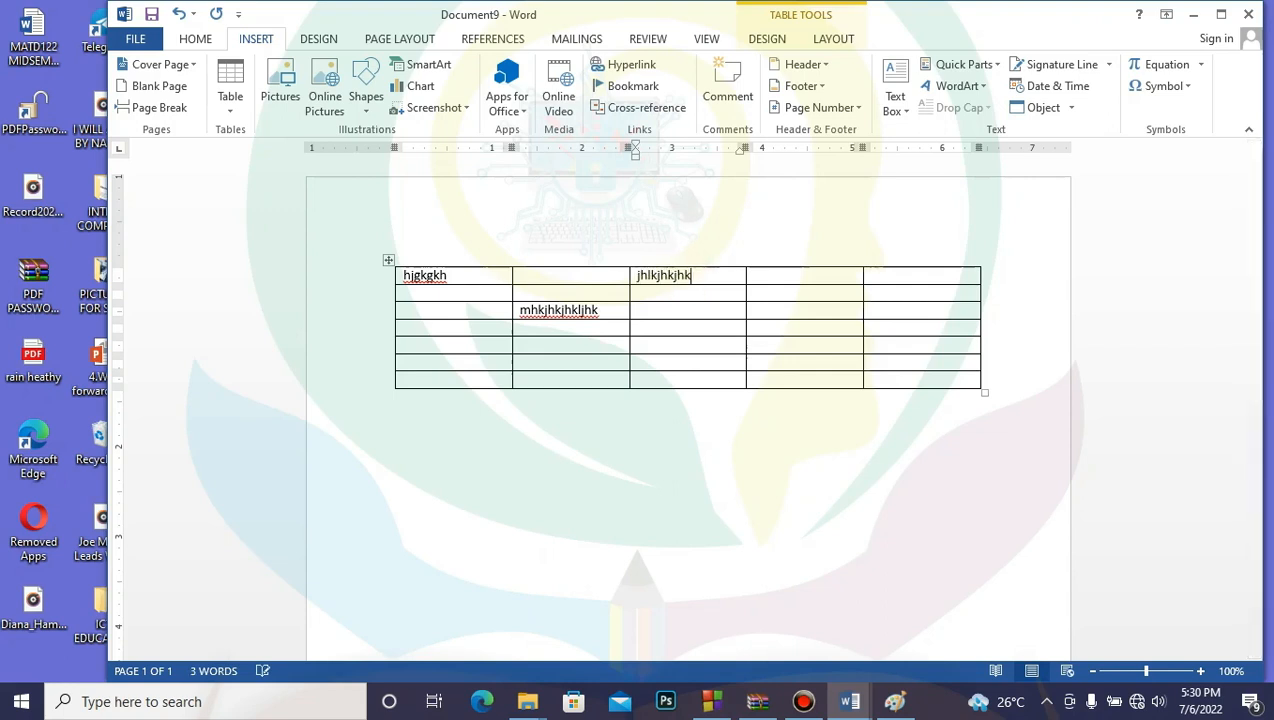
{"action": "left_click", "coordinate": [806, 328]}
{"action": "type", "text": "jhkjhkhjhk"}
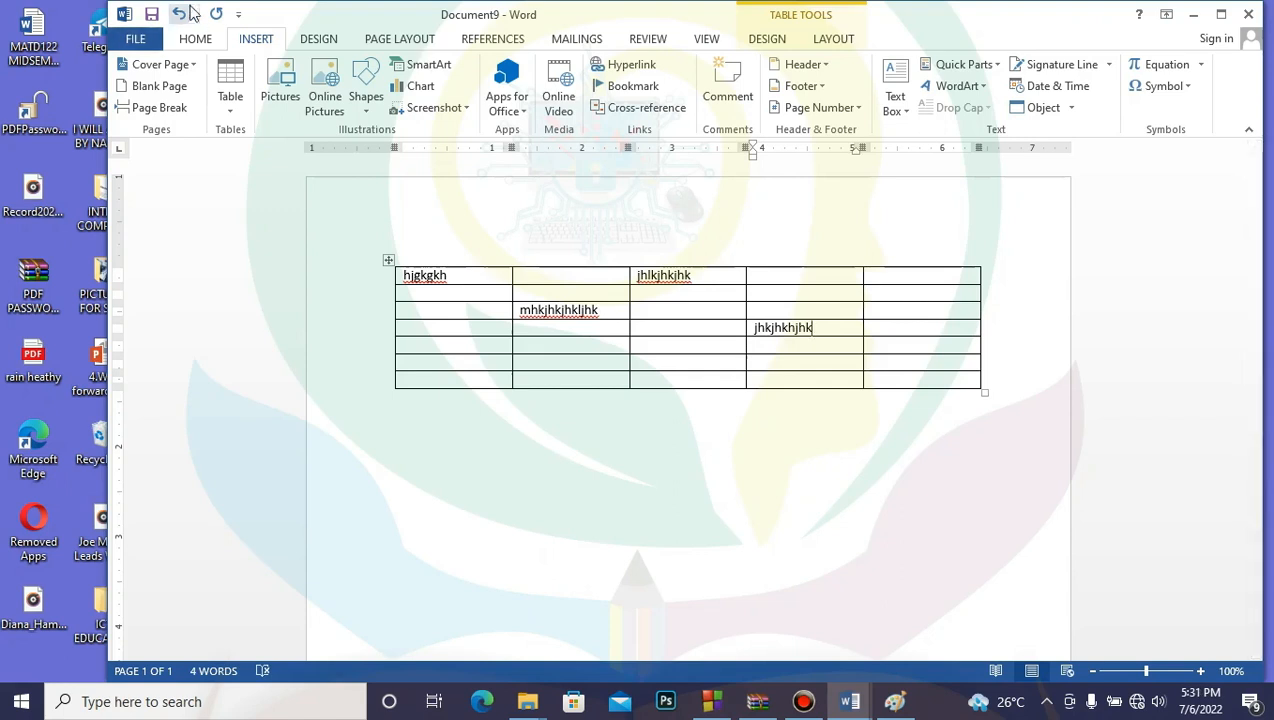
Step: Undo the most recent cell entries
{"action": "left_click", "coordinate": [178, 14]}
{"action": "left_click", "coordinate": [178, 14]}
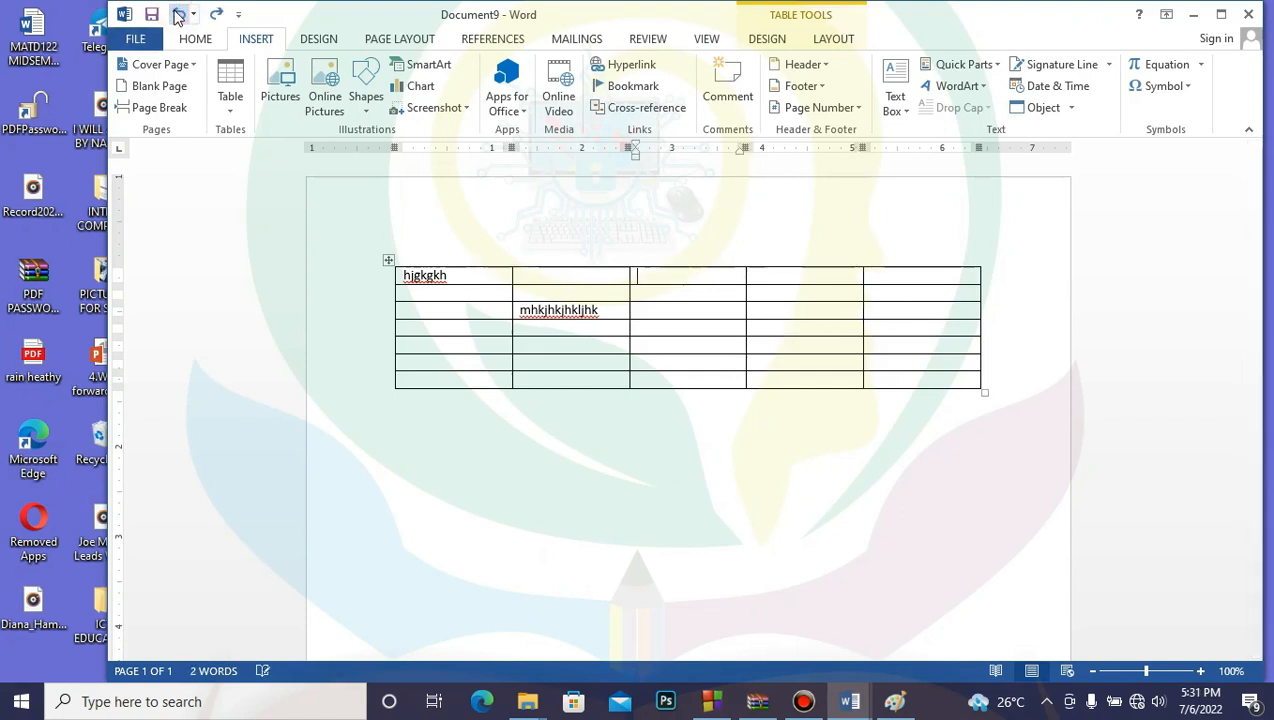
{"action": "left_click", "coordinate": [178, 14]}
Step: Undo the last remaining cell entry and select the top row's first two cells
{"action": "left_click", "coordinate": [178, 14]}
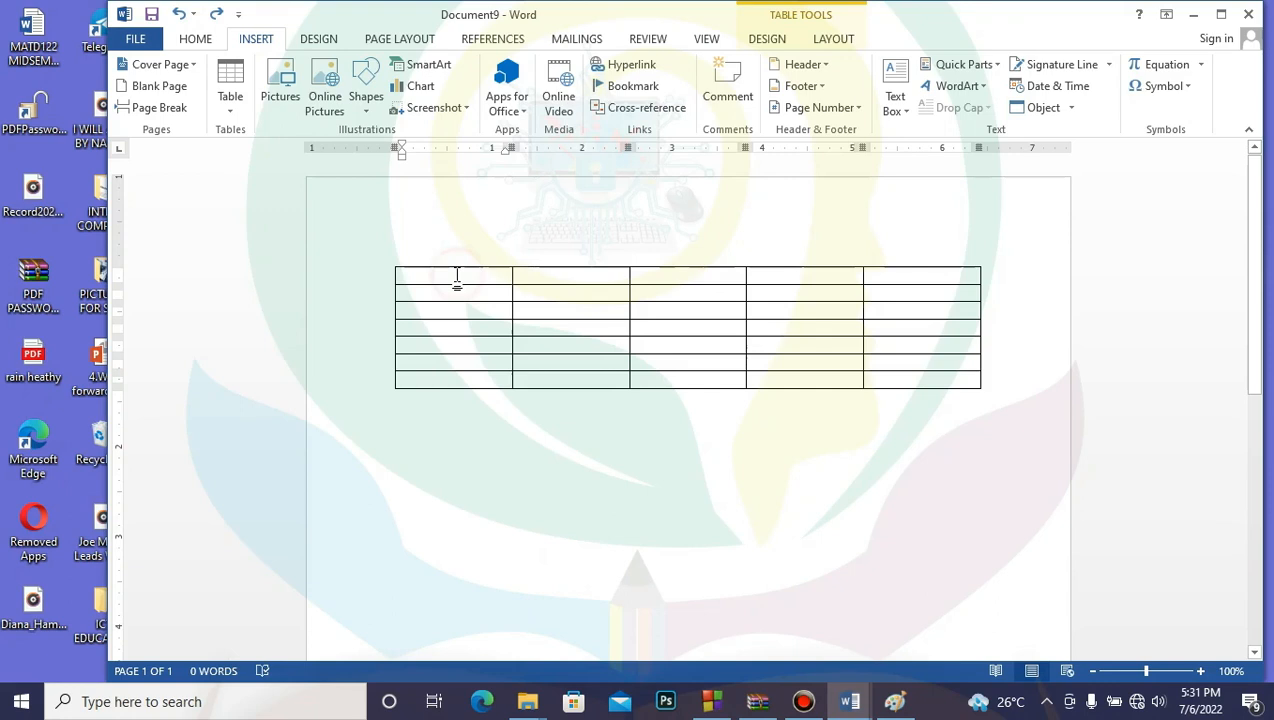
{"action": "mouse_move", "coordinate": [497, 280]}
{"action": "left_mouse_down"}
{"action": "mouse_move", "coordinate": [523, 280]}
{"action": "mouse_move", "coordinate": [502, 283]}
{"action": "left_mouse_up"}
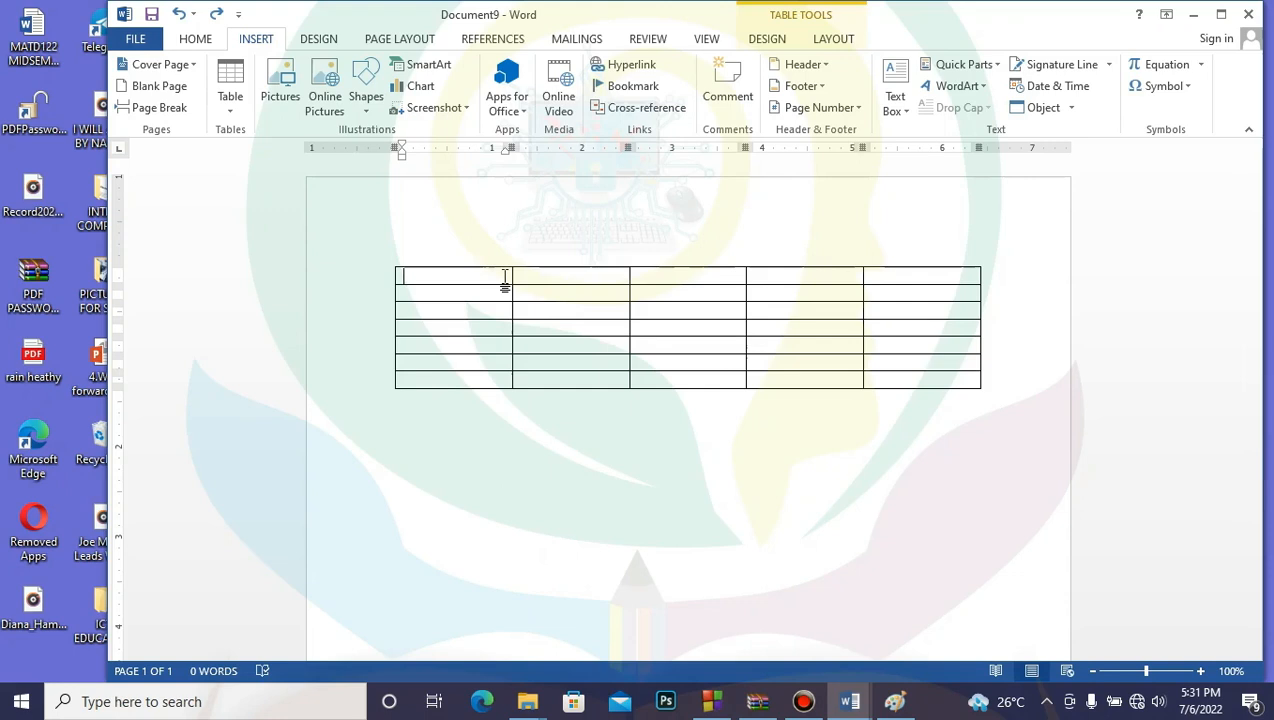
{"action": "left_click_drag", "start_coordinate": [505, 281], "coordinate": [531, 281]}
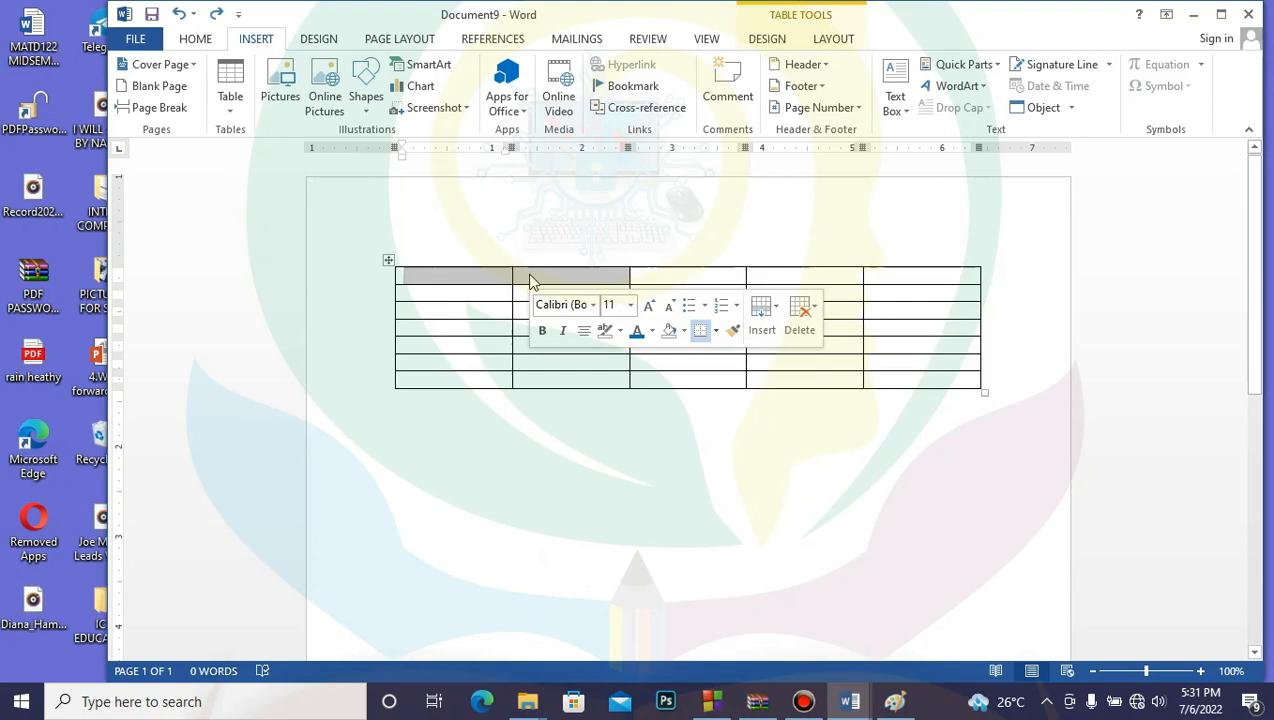
Step: Practise selecting the whole first row and a 4x4 block of cells, then deselect
{"action": "left_click", "coordinate": [578, 369]}
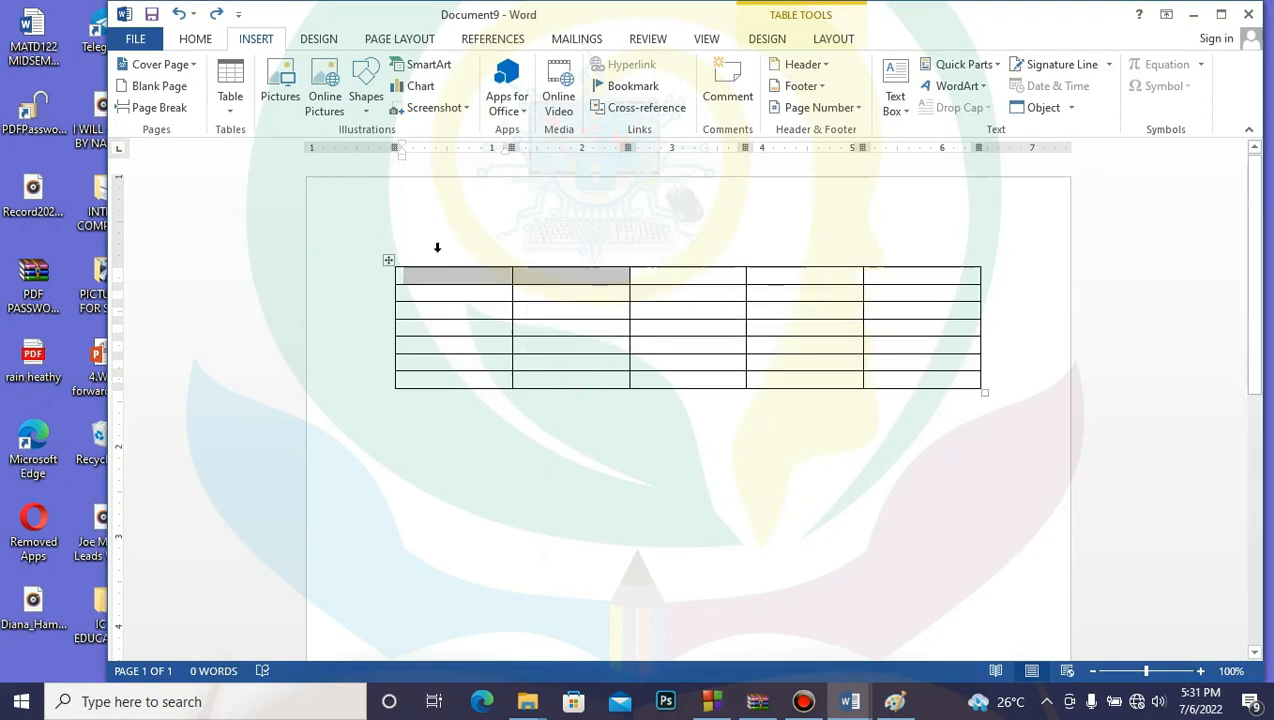
{"action": "left_click", "coordinate": [452, 292]}
{"action": "left_click", "coordinate": [437, 275]}
{"action": "left_click_drag", "start_coordinate": [437, 275], "coordinate": [932, 372]}
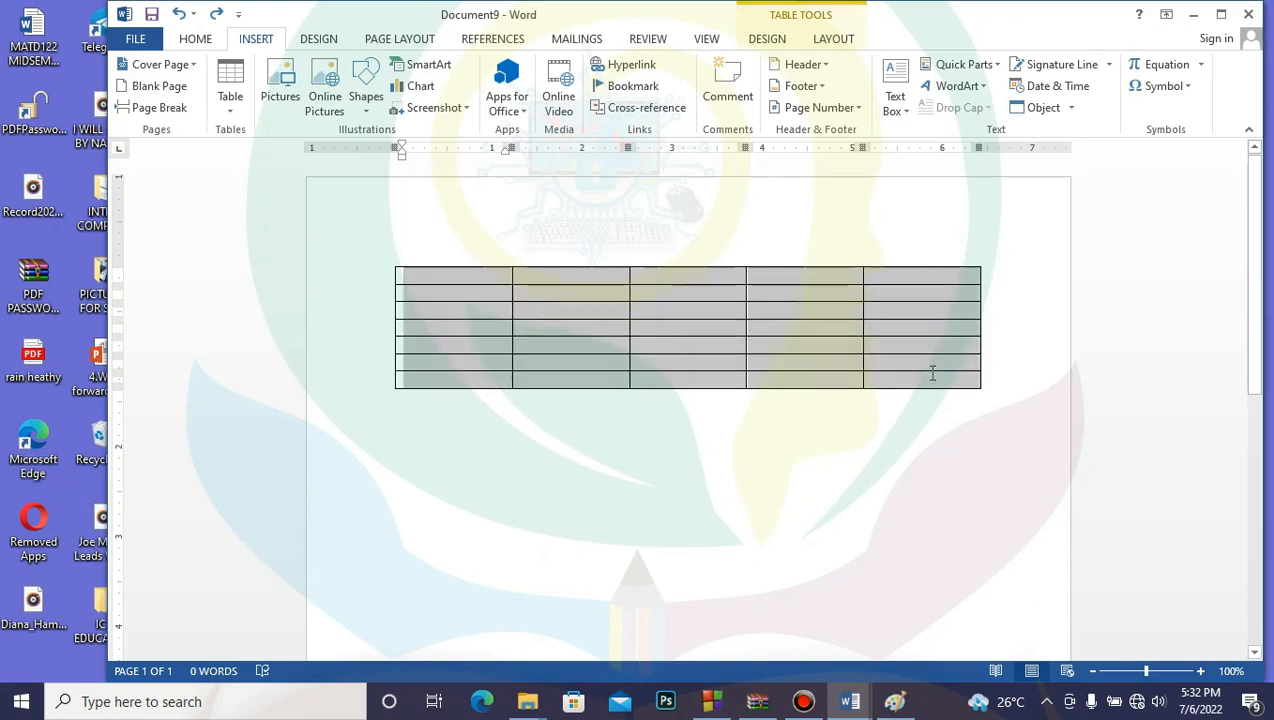
{"action": "left_click", "coordinate": [469, 280]}
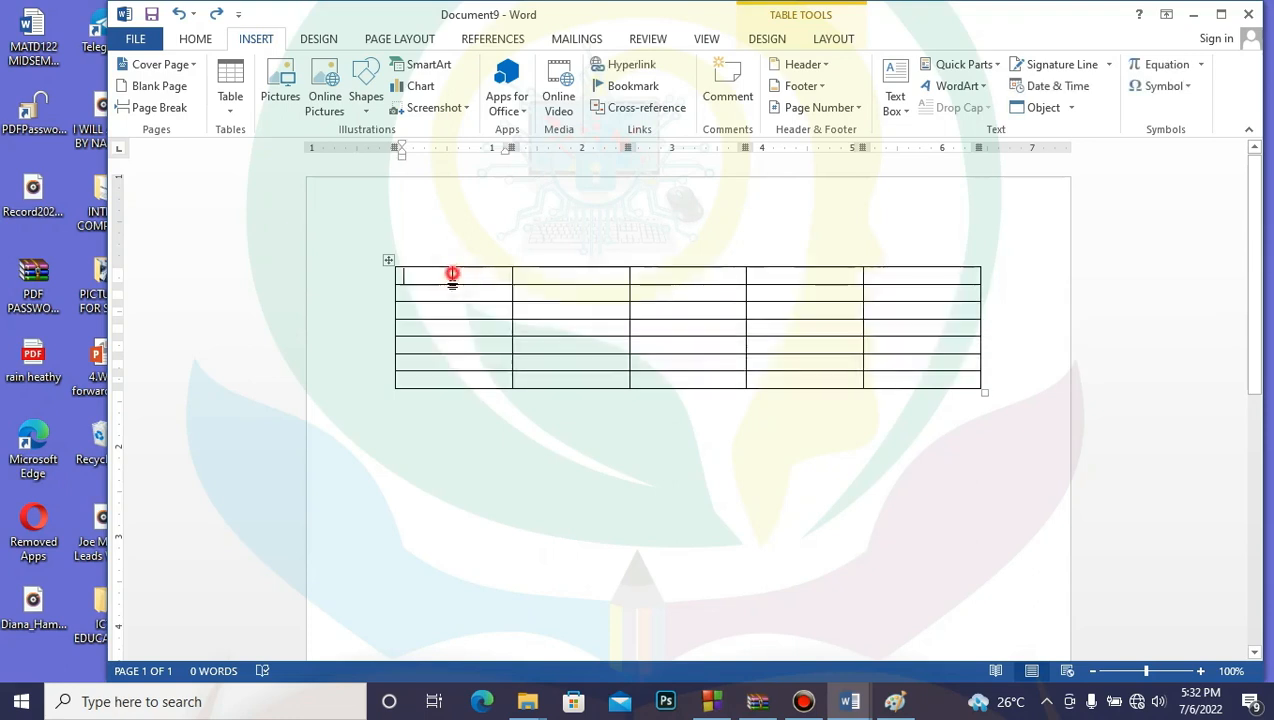
{"action": "left_click_drag", "start_coordinate": [462, 283], "coordinate": [927, 382]}
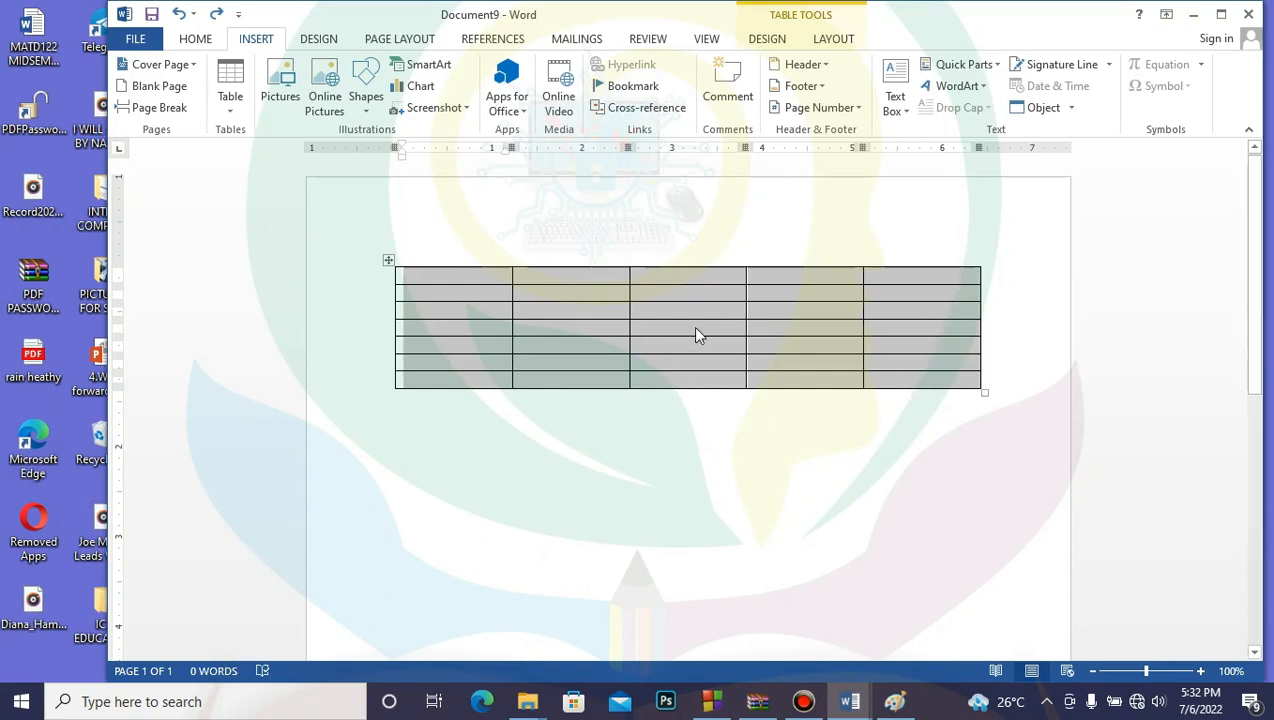
{"action": "left_click", "coordinate": [688, 490]}
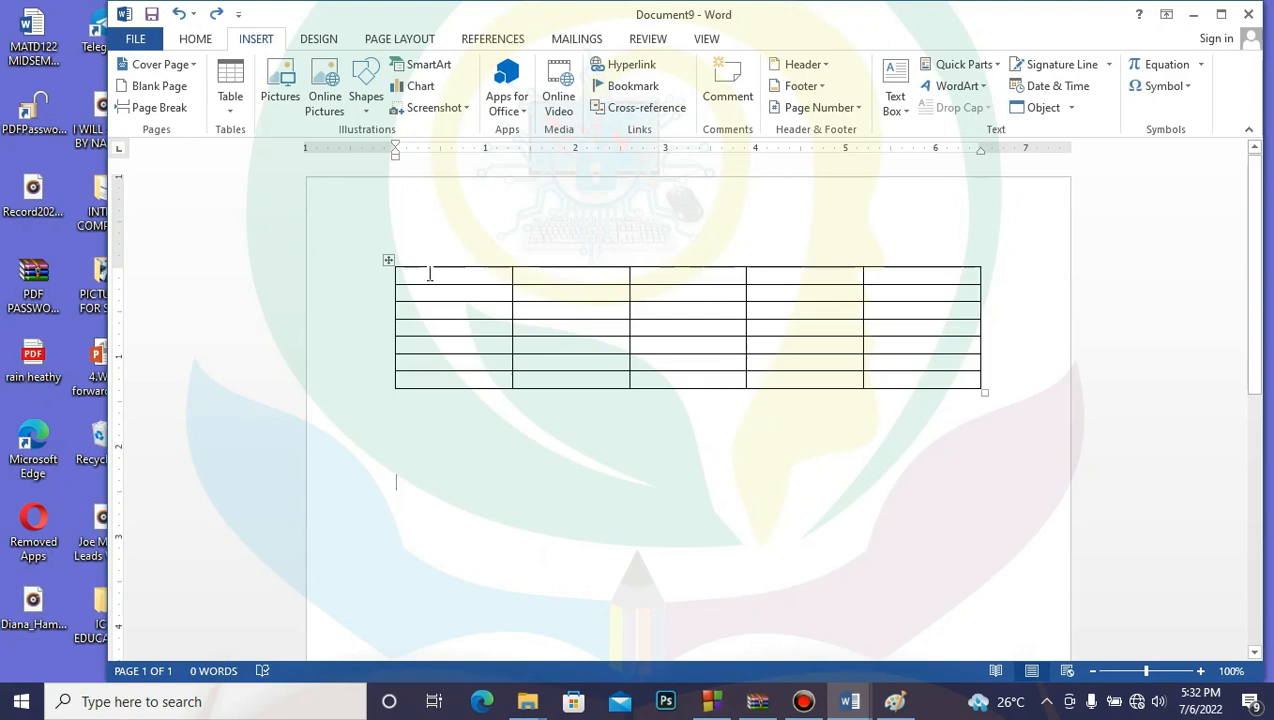
Step: After a trial two-cell selection, drag across the top row's first three cells
{"action": "left_click_drag", "start_coordinate": [421, 276], "coordinate": [913, 270]}
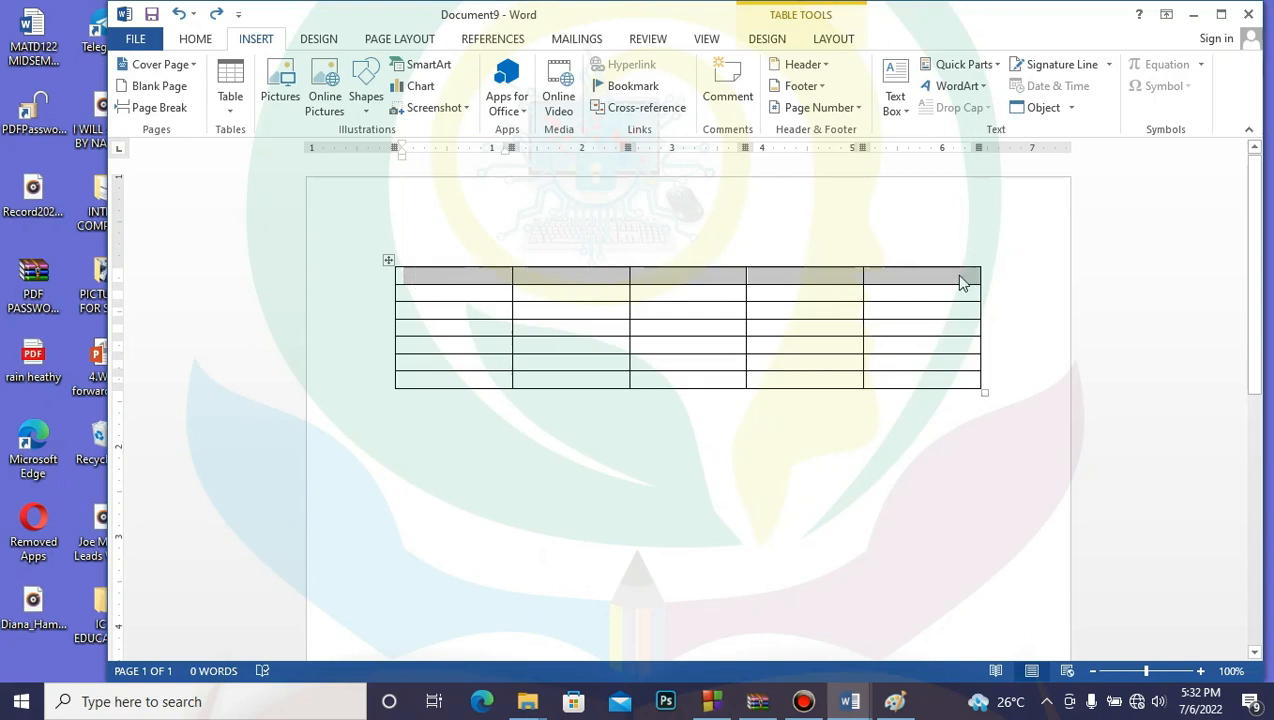
{"action": "left_click", "coordinate": [841, 494]}
{"action": "left_click_drag", "start_coordinate": [495, 276], "coordinate": [668, 281]}
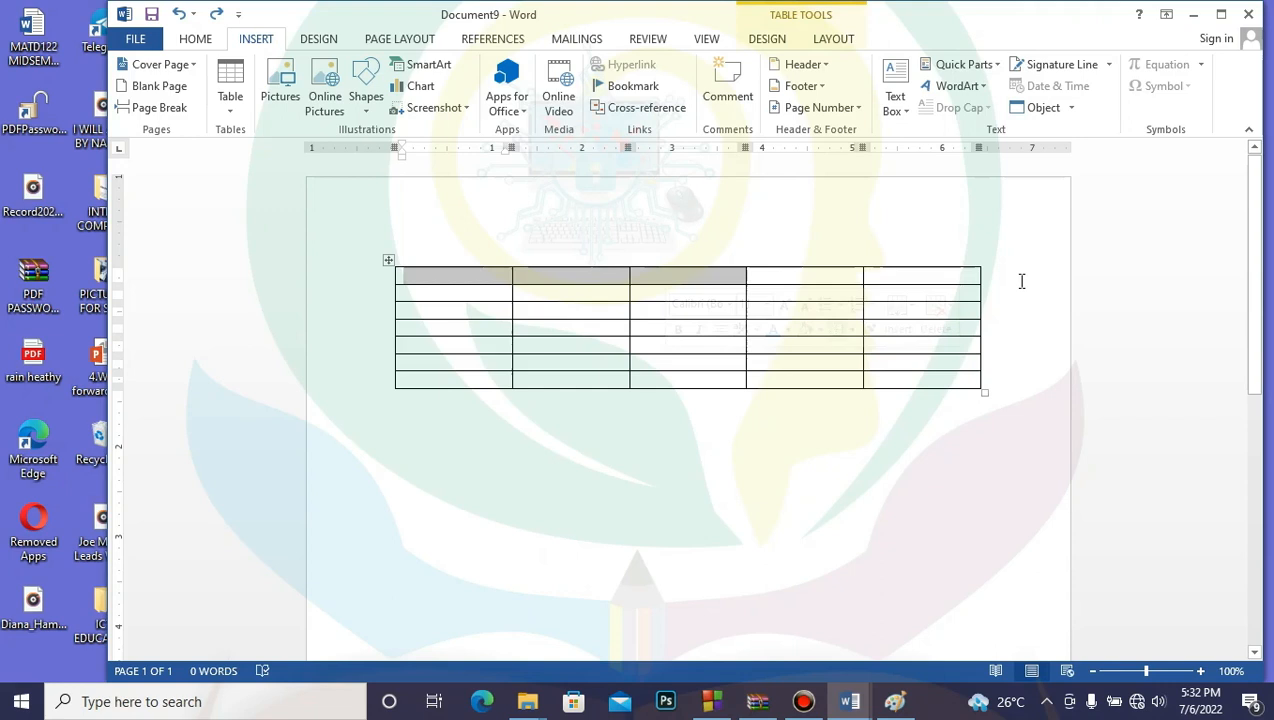
Step: Select the second column, then just its top four cells, and deselect
{"action": "left_click", "coordinate": [628, 337]}
{"action": "left_click", "coordinate": [560, 265]}
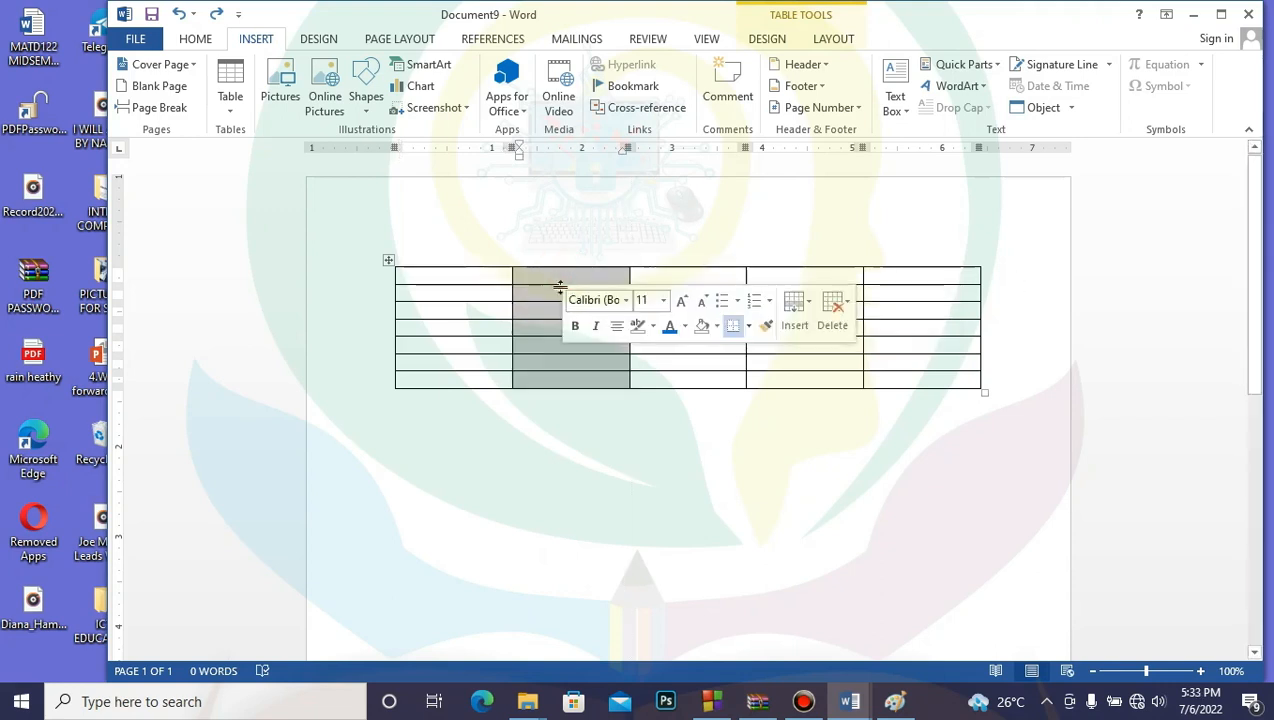
{"action": "left_click", "coordinate": [541, 268]}
{"action": "left_click", "coordinate": [537, 281]}
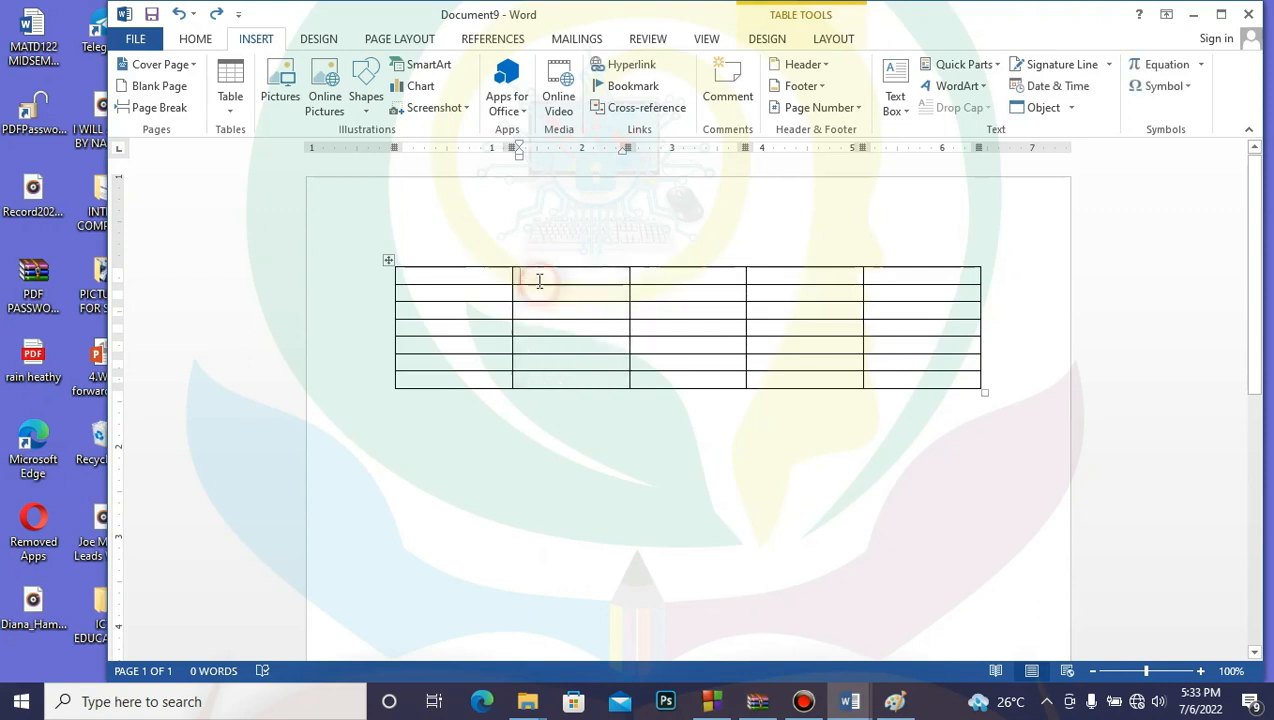
{"action": "left_click_drag", "start_coordinate": [537, 281], "coordinate": [540, 336]}
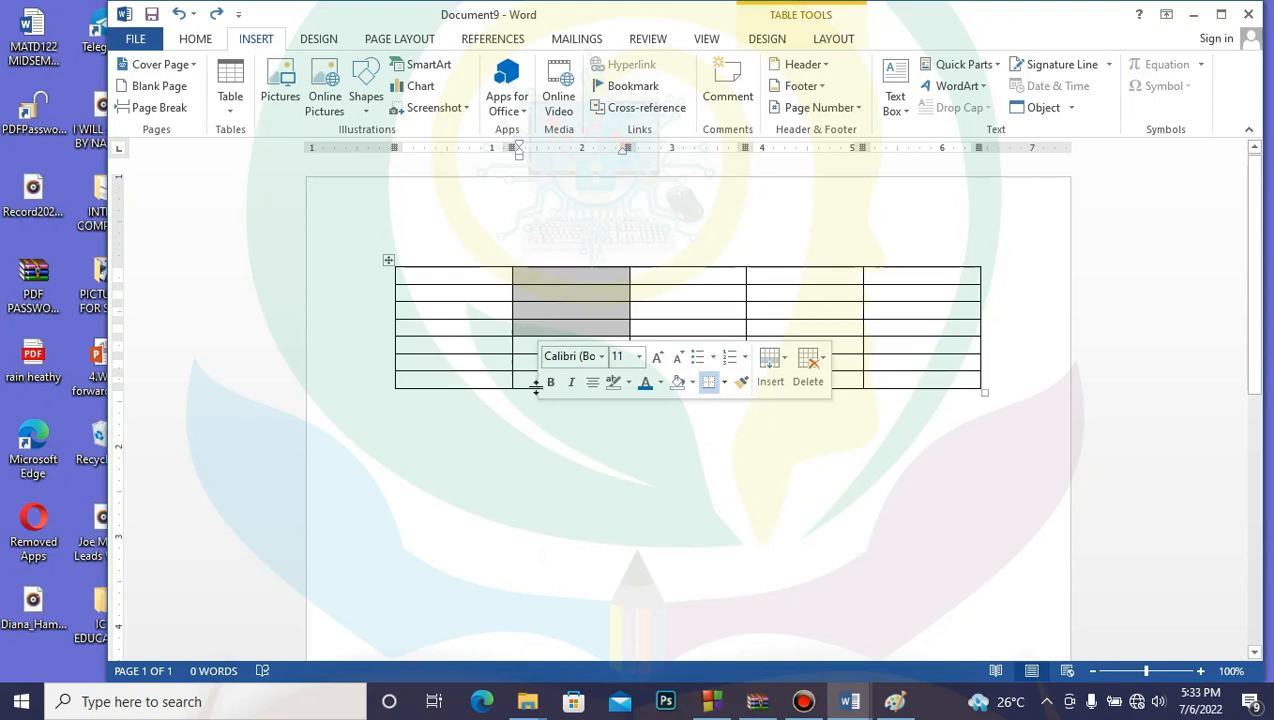
{"action": "left_click", "coordinate": [529, 447]}
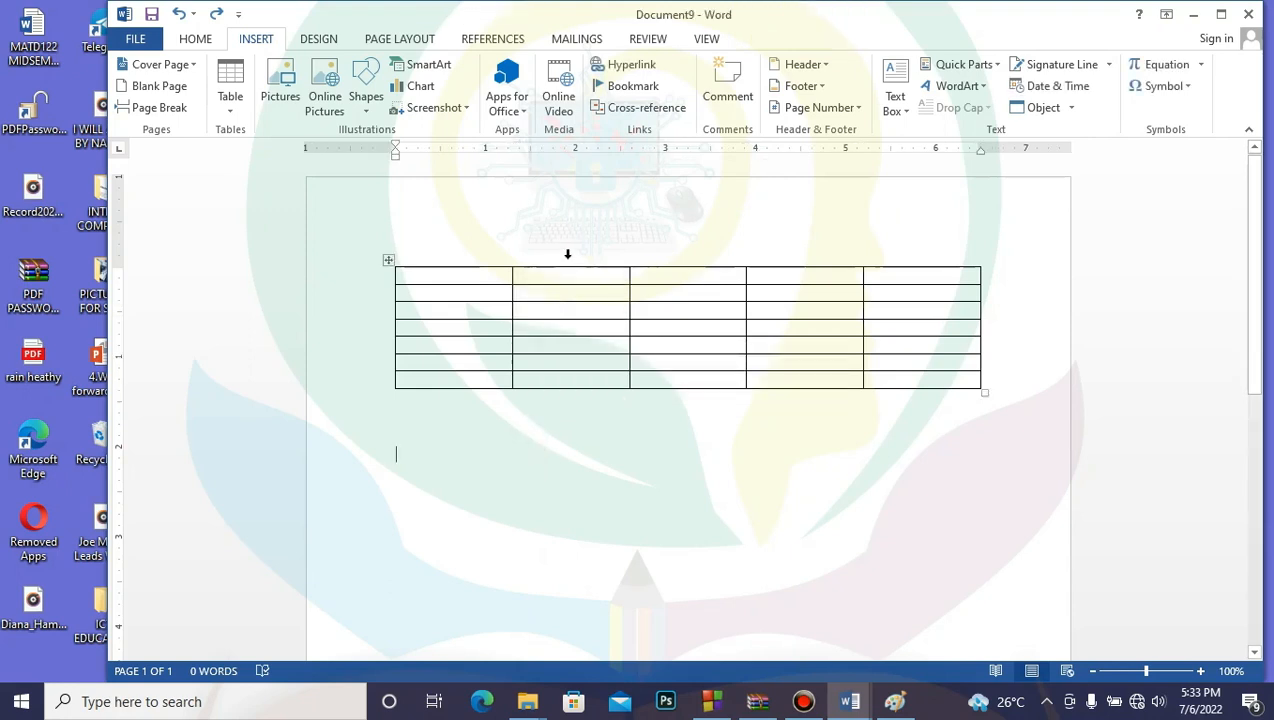
Step: Select columns 2 to 4 from above the table, then drag down the left margin to select the rows
{"action": "left_click", "coordinate": [567, 254]}
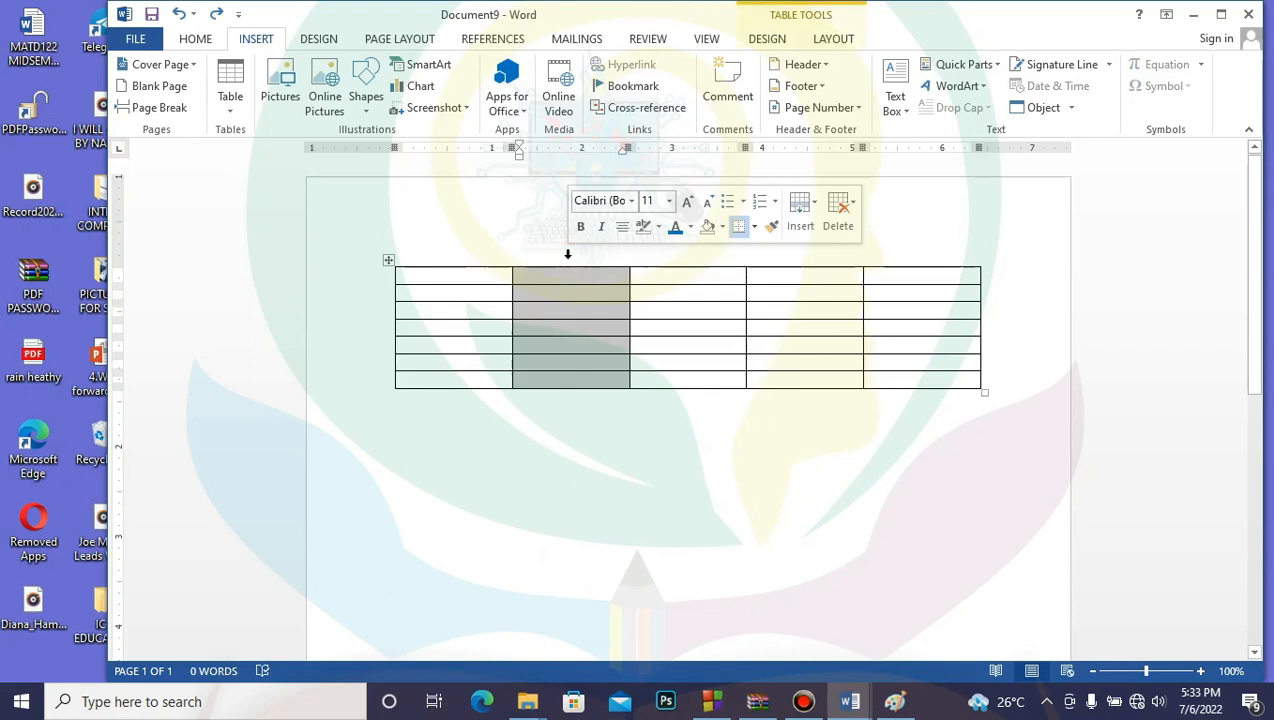
{"action": "left_click", "coordinate": [690, 245]}
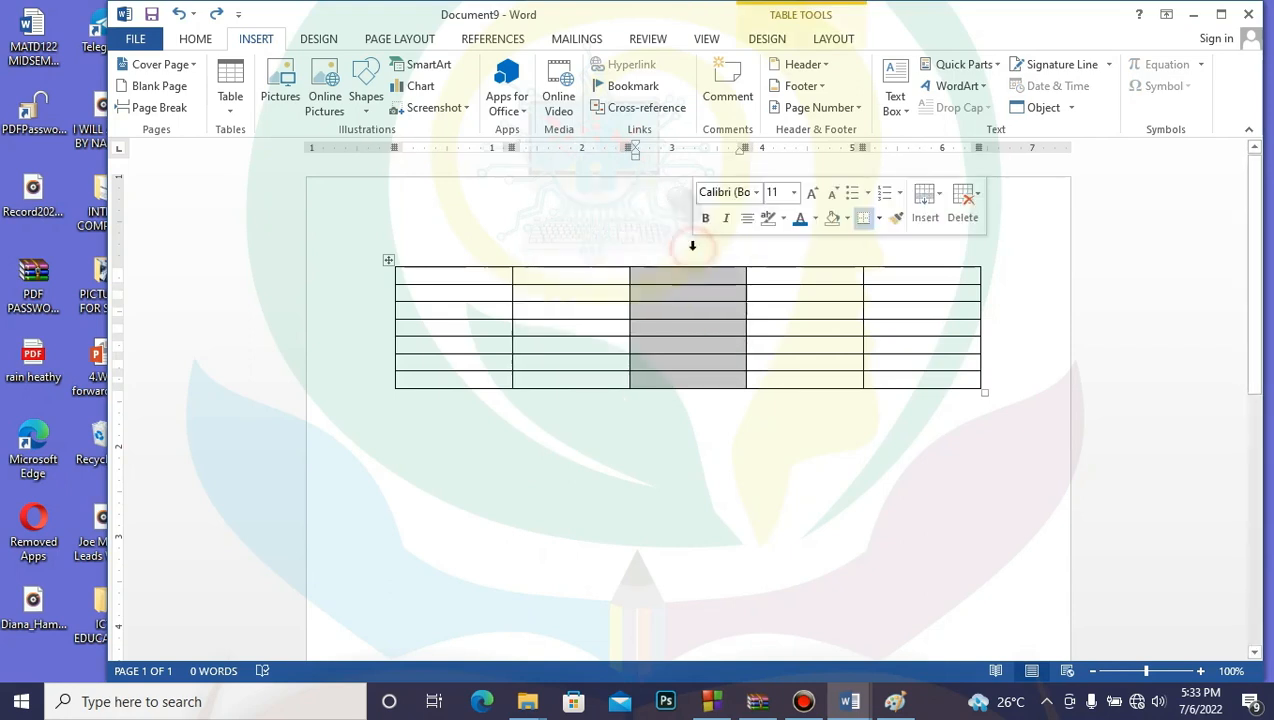
{"action": "left_click", "coordinate": [546, 232]}
{"action": "left_click_drag", "start_coordinate": [602, 229], "coordinate": [752, 232]}
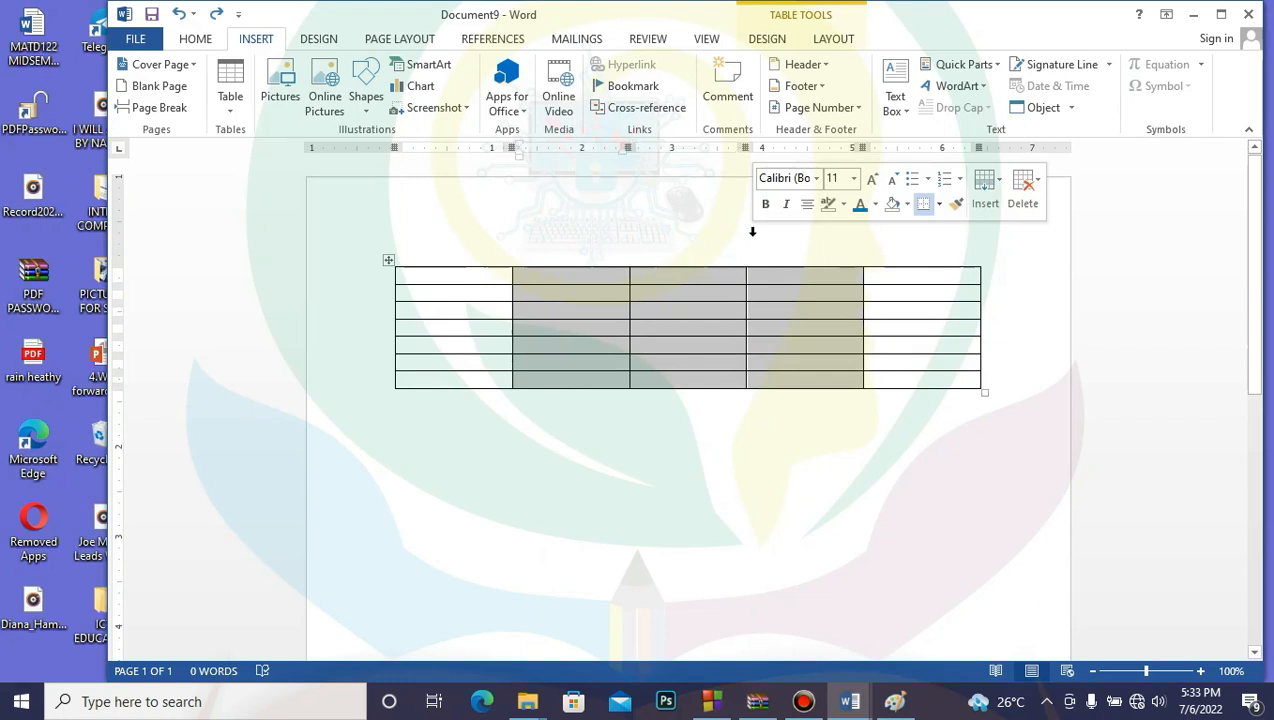
{"action": "left_click", "coordinate": [637, 455]}
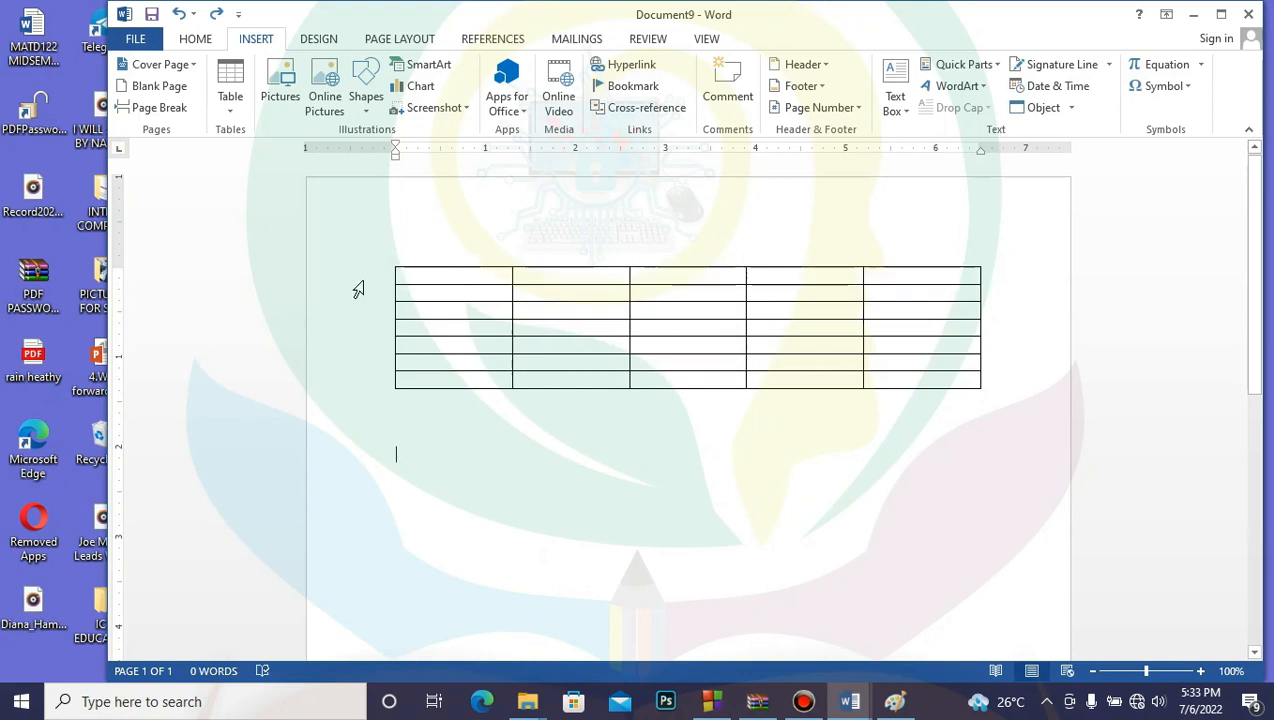
{"action": "left_click_drag", "start_coordinate": [358, 283], "coordinate": [359, 392]}
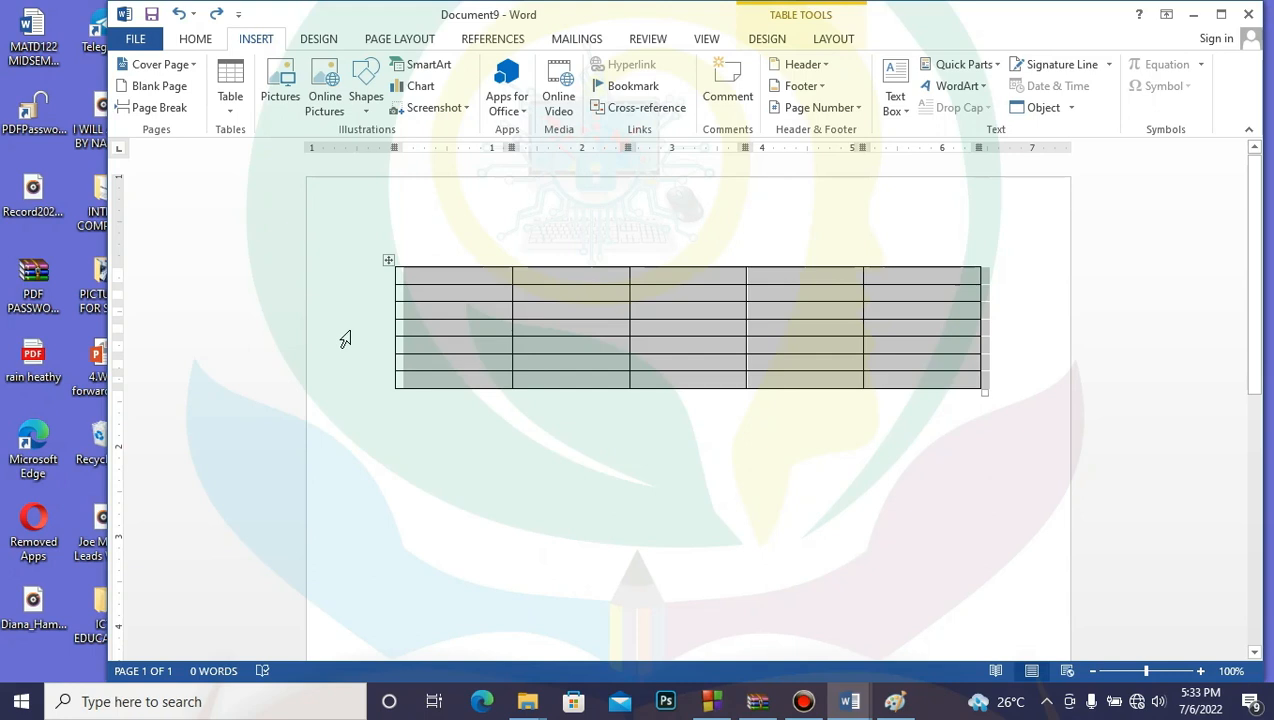
{"action": "left_click", "coordinate": [500, 369]}
{"action": "left_click", "coordinate": [475, 276]}
{"action": "left_click_drag", "start_coordinate": [508, 283], "coordinate": [563, 325]}
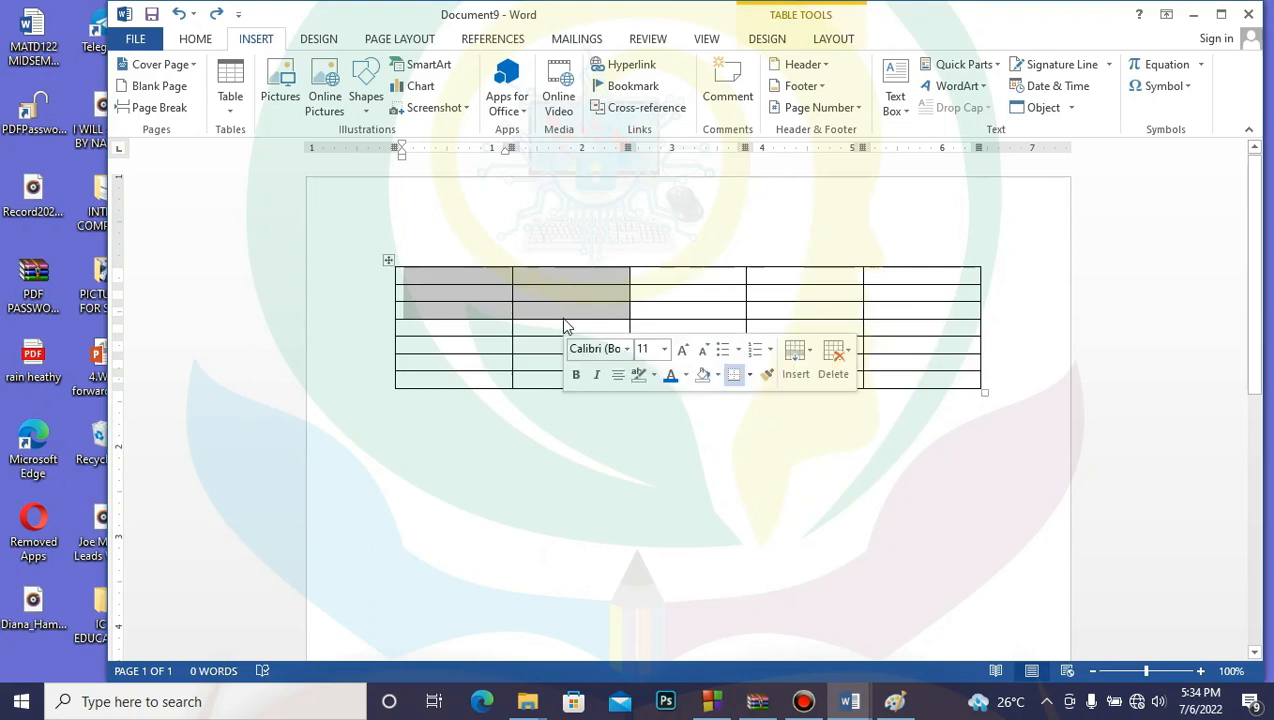
{"action": "left_click", "coordinate": [572, 419]}
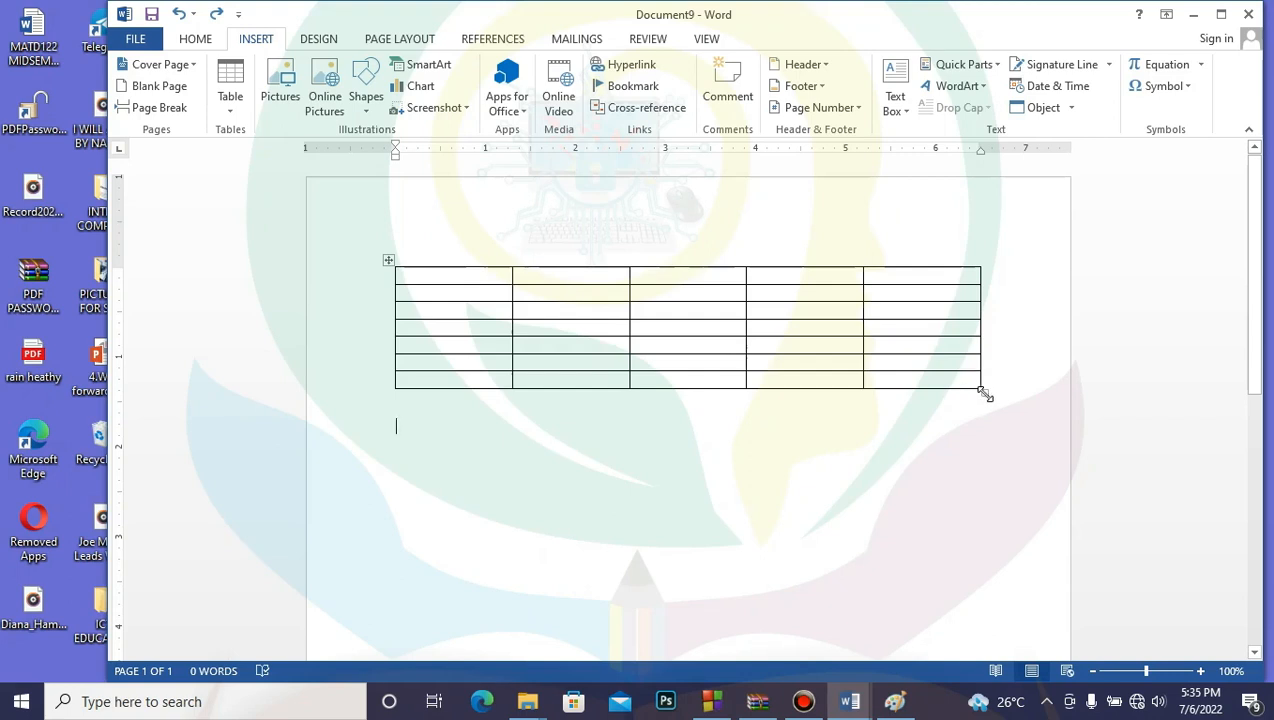
Step: Drag the table's corner handle down to heighten rows, then pull its width back inside the page
{"action": "mouse_move", "coordinate": [985, 395]}
{"action": "left_mouse_down"}
{"action": "mouse_move", "coordinate": [1004, 538]}
{"action": "mouse_move", "coordinate": [1052, 628]}
{"action": "left_mouse_up"}
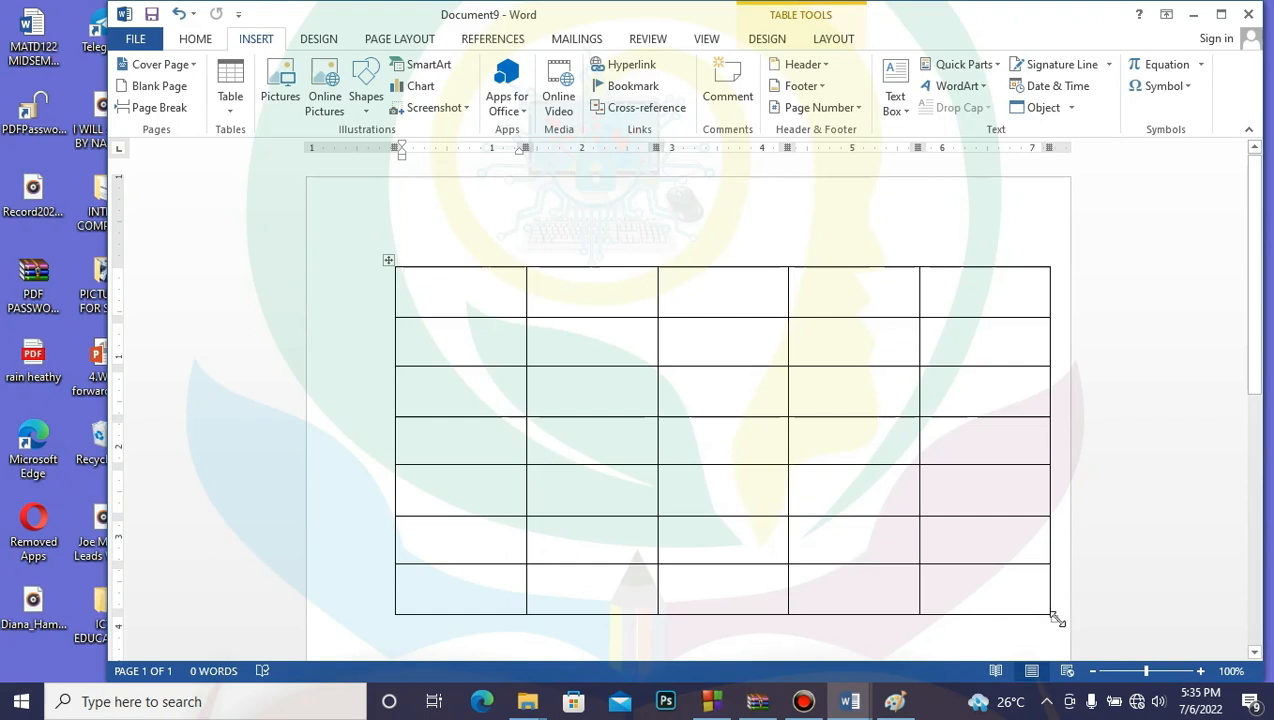
{"action": "left_click_drag", "start_coordinate": [1055, 620], "coordinate": [983, 590]}
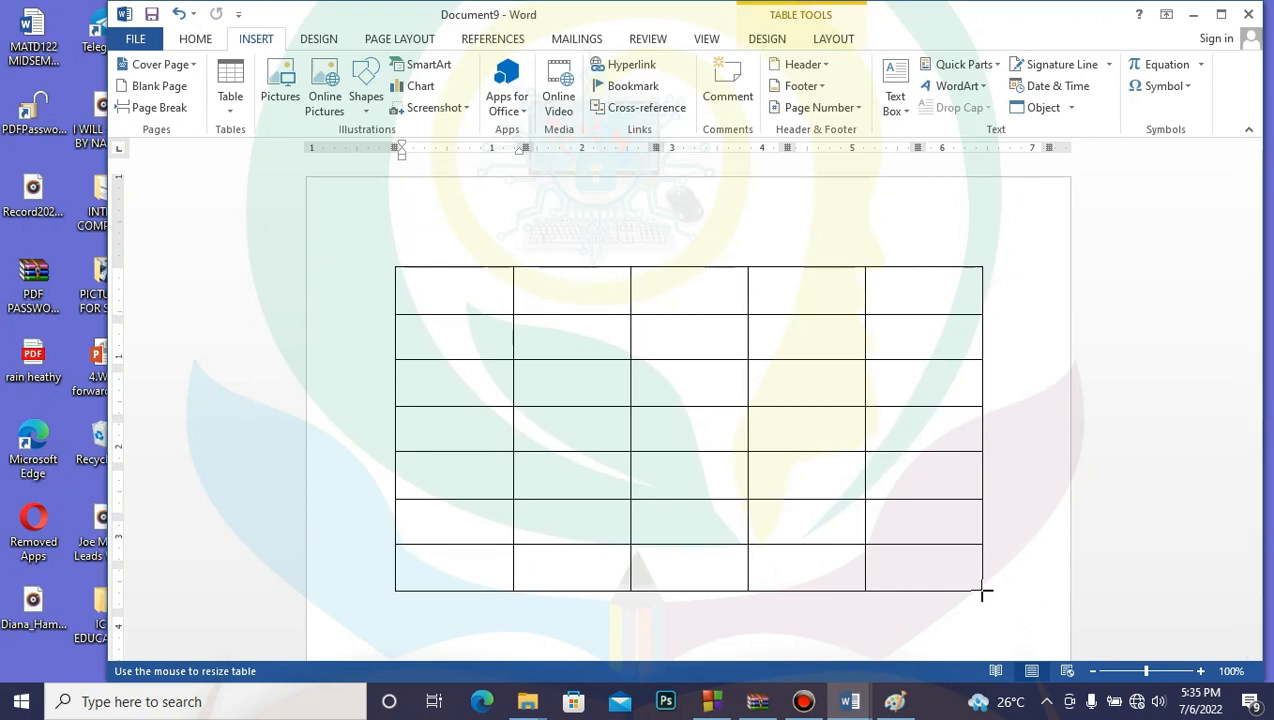
{"action": "left_click_drag", "start_coordinate": [982, 591], "coordinate": [983, 592]}
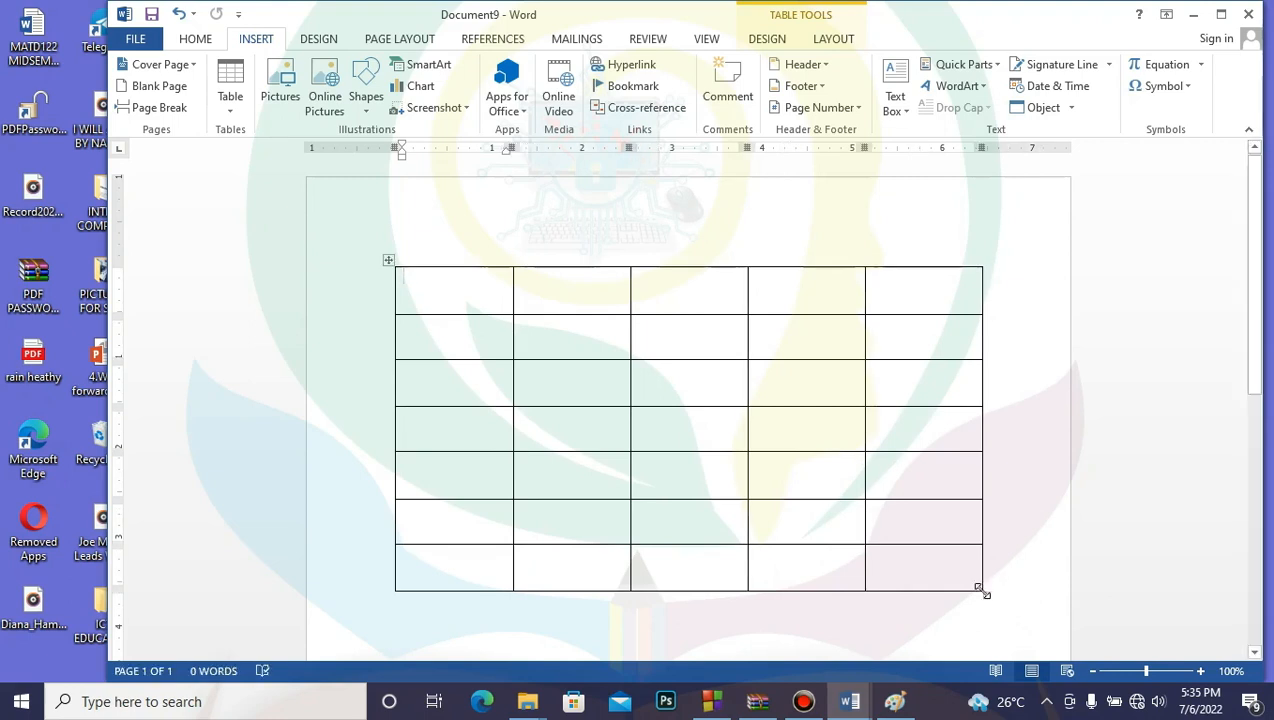
{"action": "left_click", "coordinate": [1013, 589]}
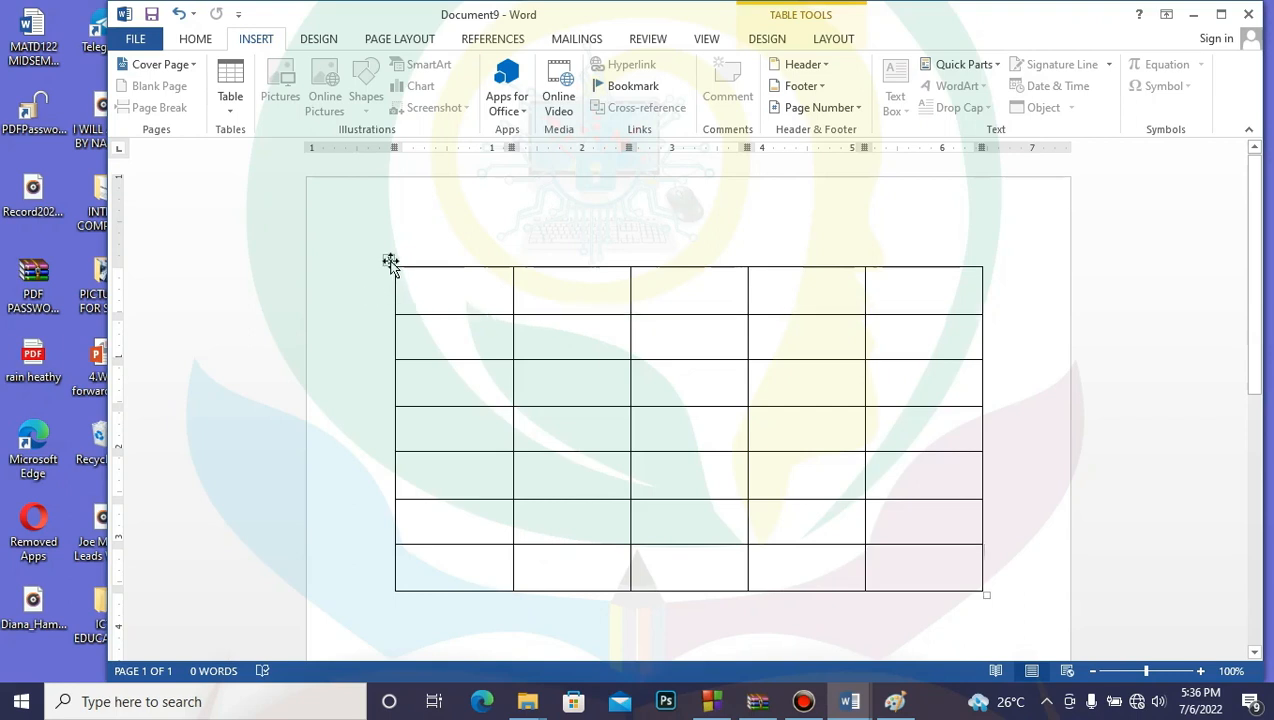
{"action": "left_click", "coordinate": [390, 262]}
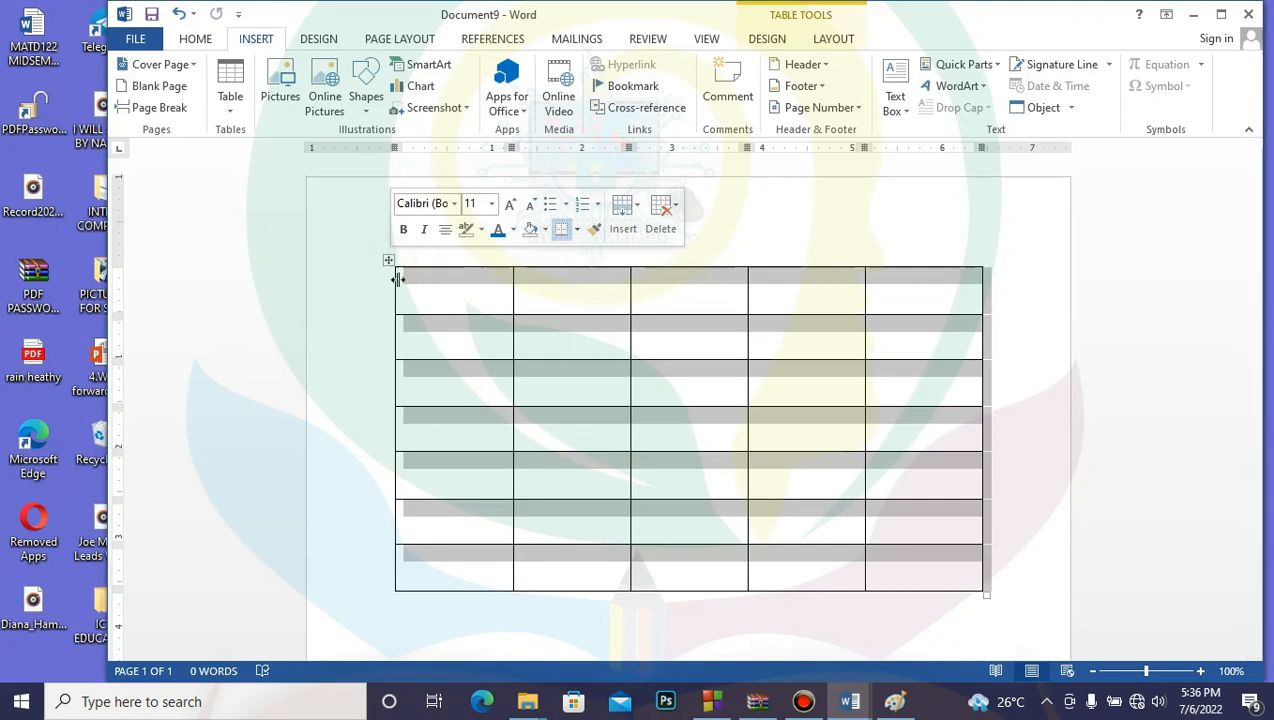
{"action": "left_click", "coordinate": [372, 350]}
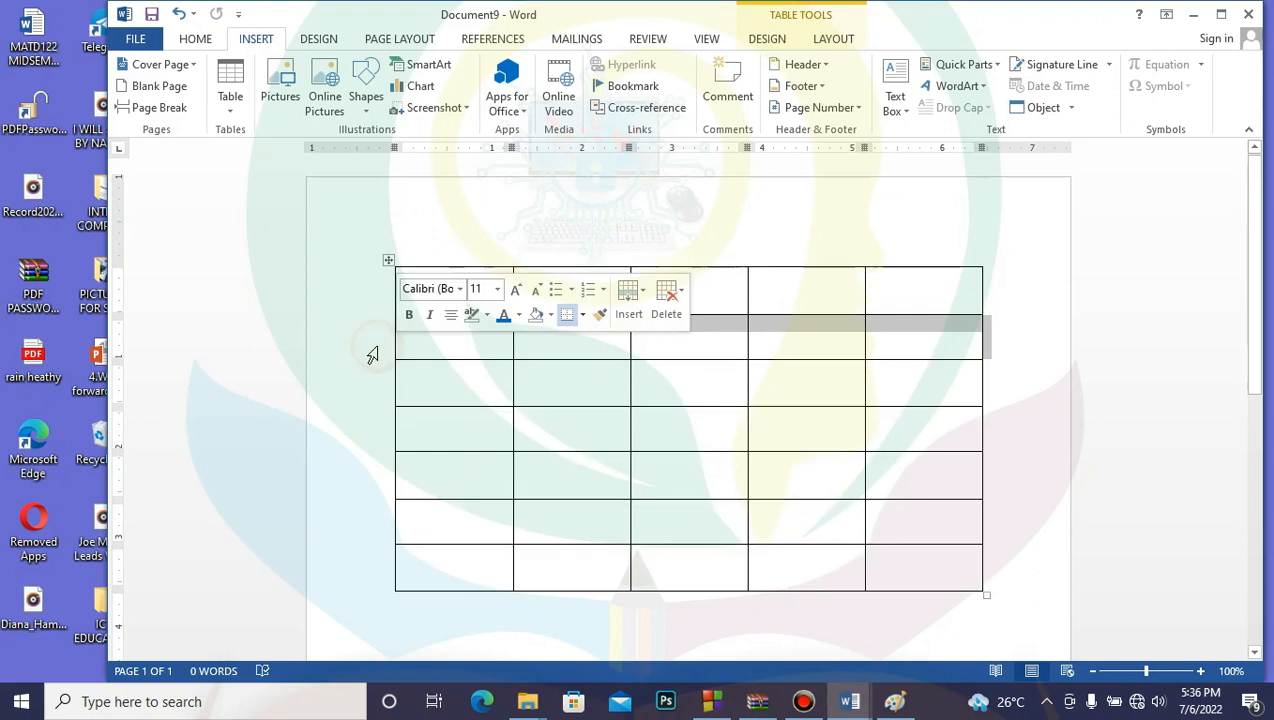
{"action": "left_click", "coordinate": [1039, 435]}
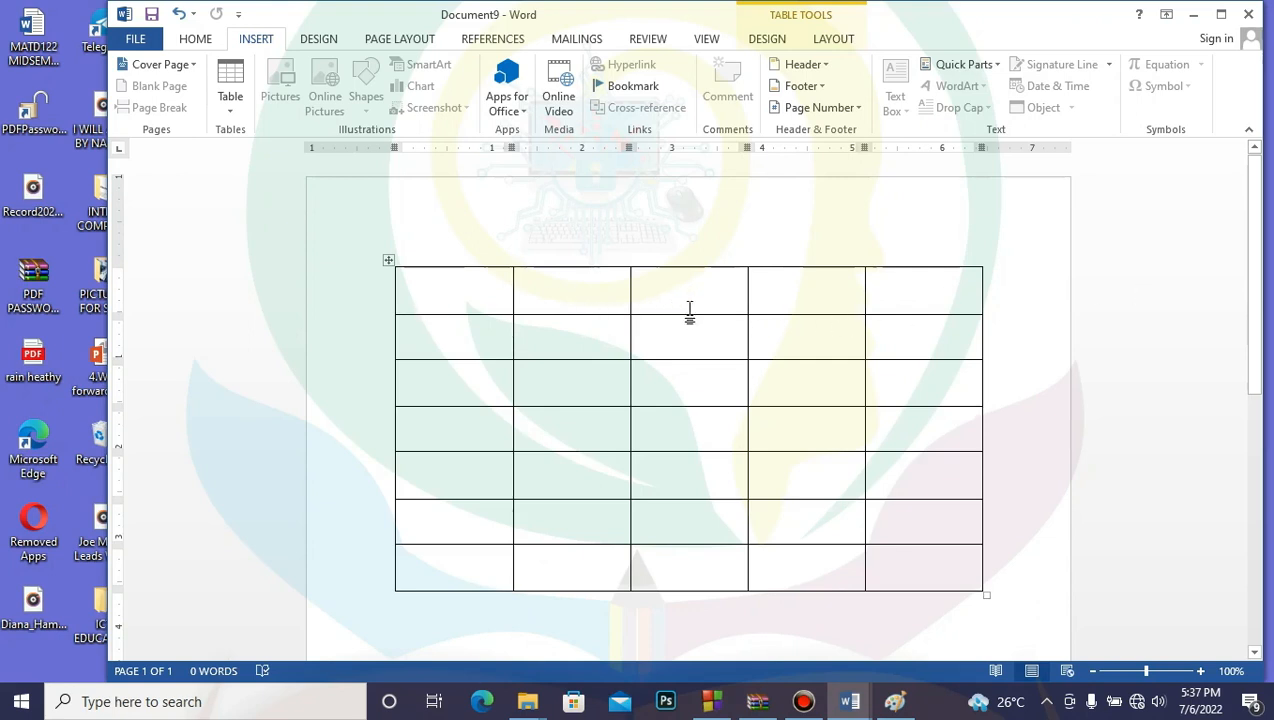
{"action": "left_click", "coordinate": [571, 315]}
Step: Shorten the top row and drag column borders to narrow column 1 and widen column 2
{"action": "right_click", "coordinate": [571, 315]}
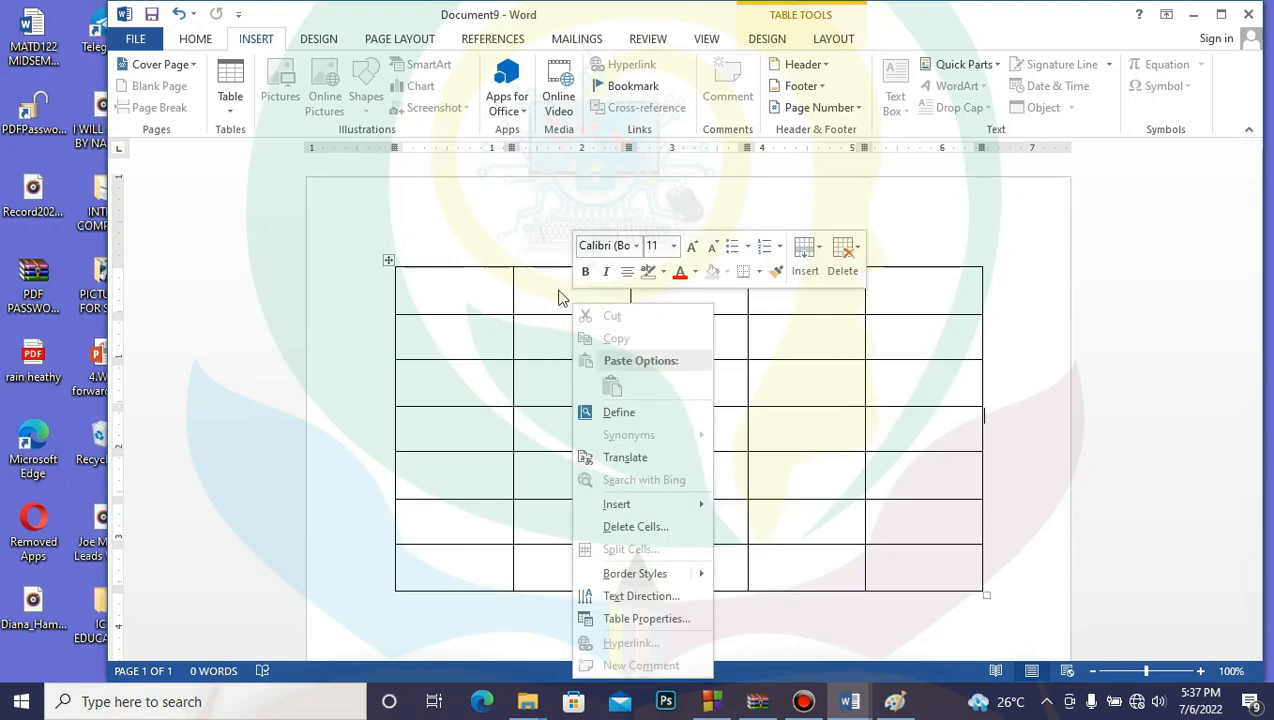
{"action": "left_click", "coordinate": [561, 316]}
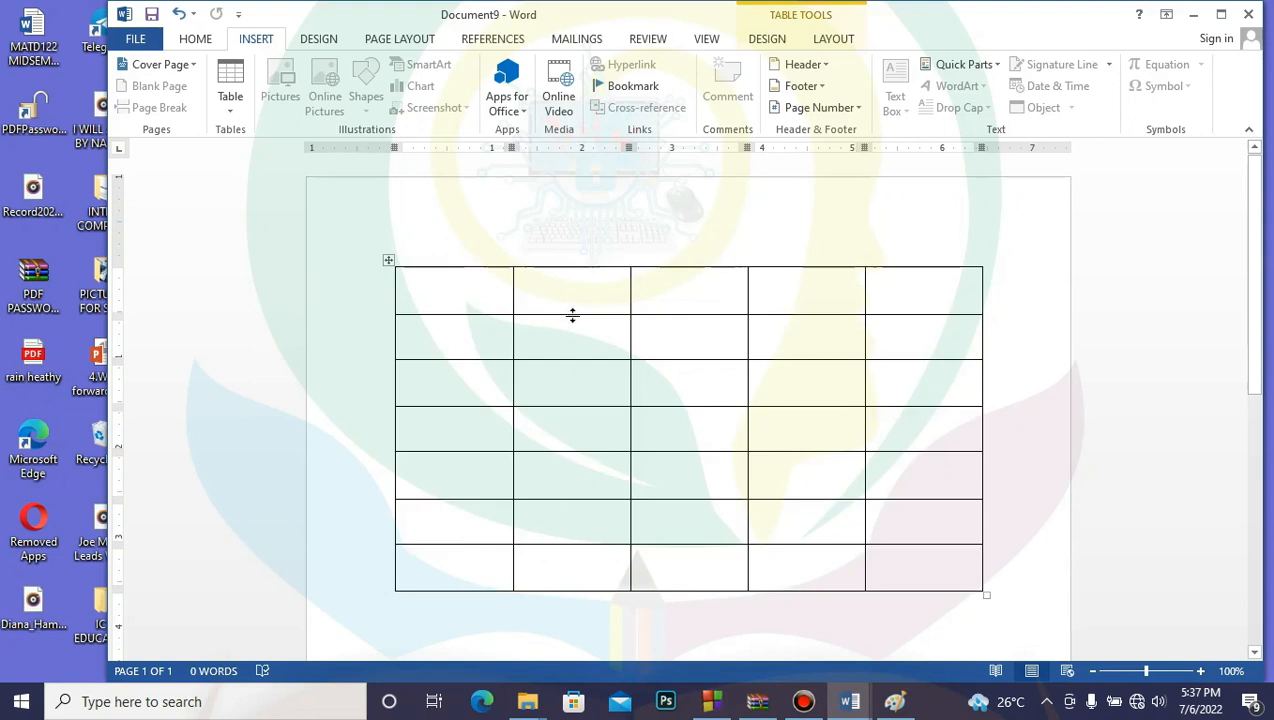
{"action": "left_click_drag", "start_coordinate": [572, 315], "coordinate": [572, 289]}
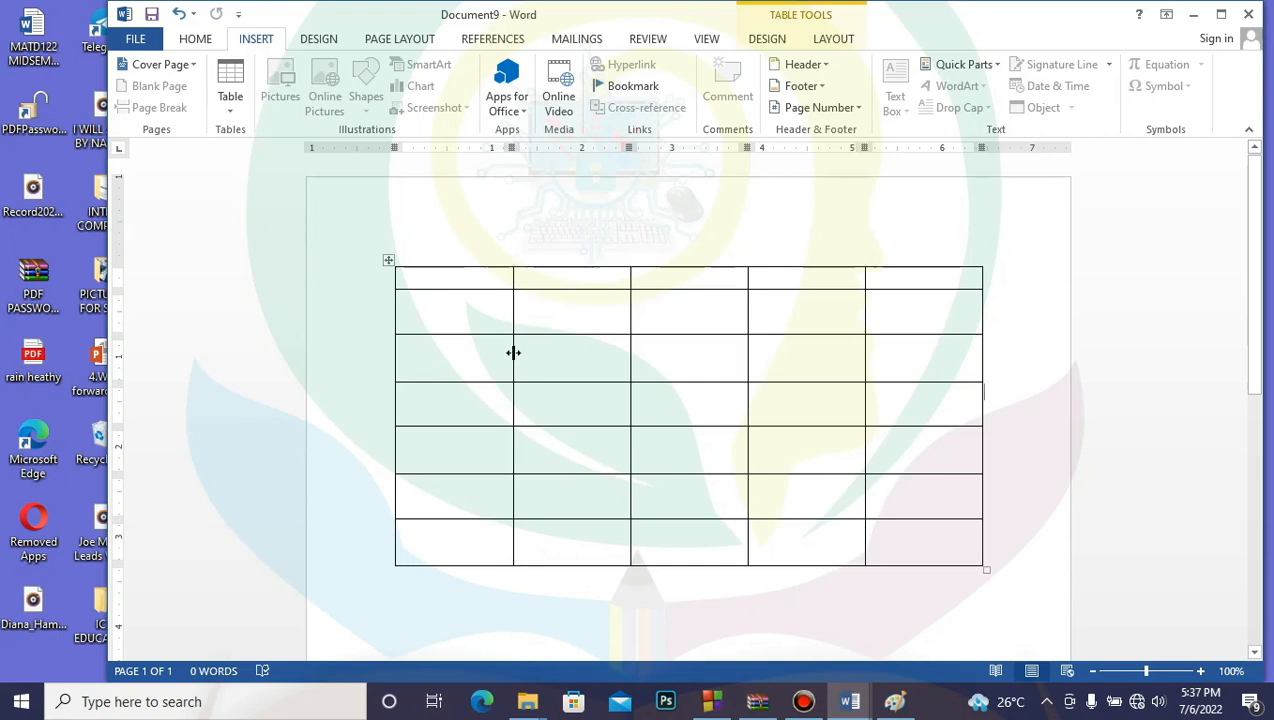
{"action": "left_click_drag", "start_coordinate": [513, 352], "coordinate": [437, 355]}
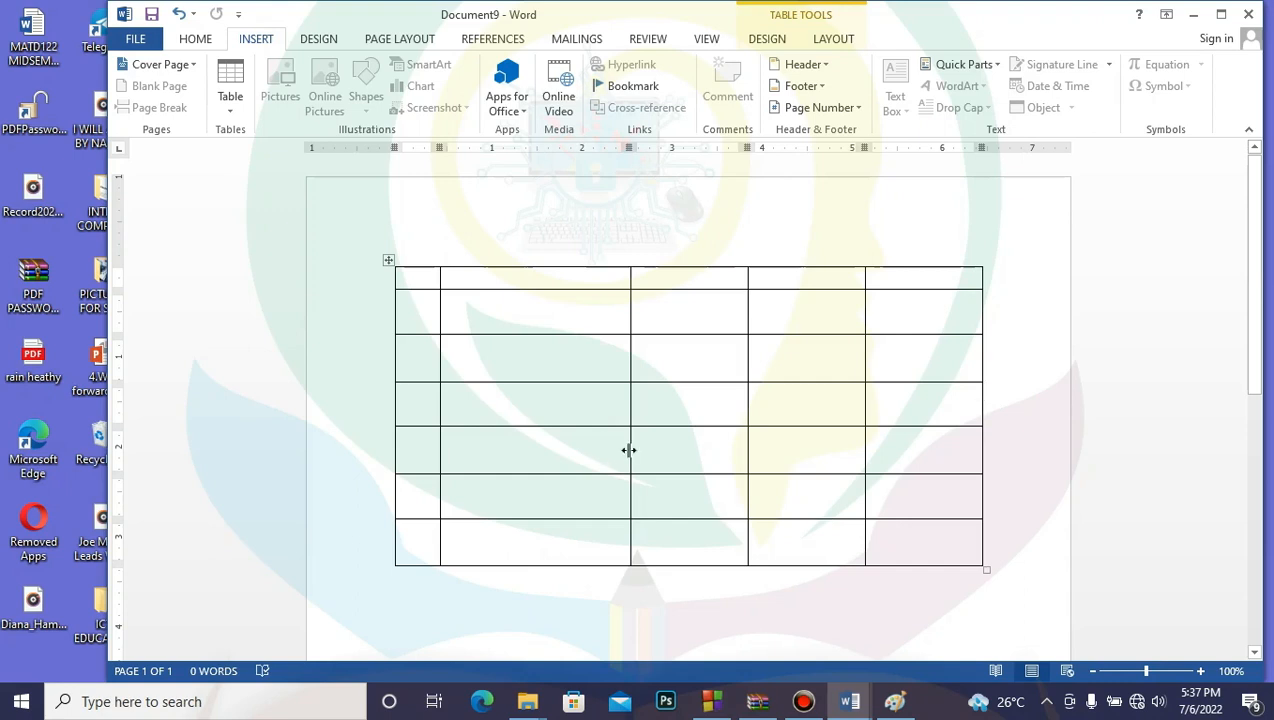
{"action": "left_click_drag", "start_coordinate": [628, 450], "coordinate": [663, 455]}
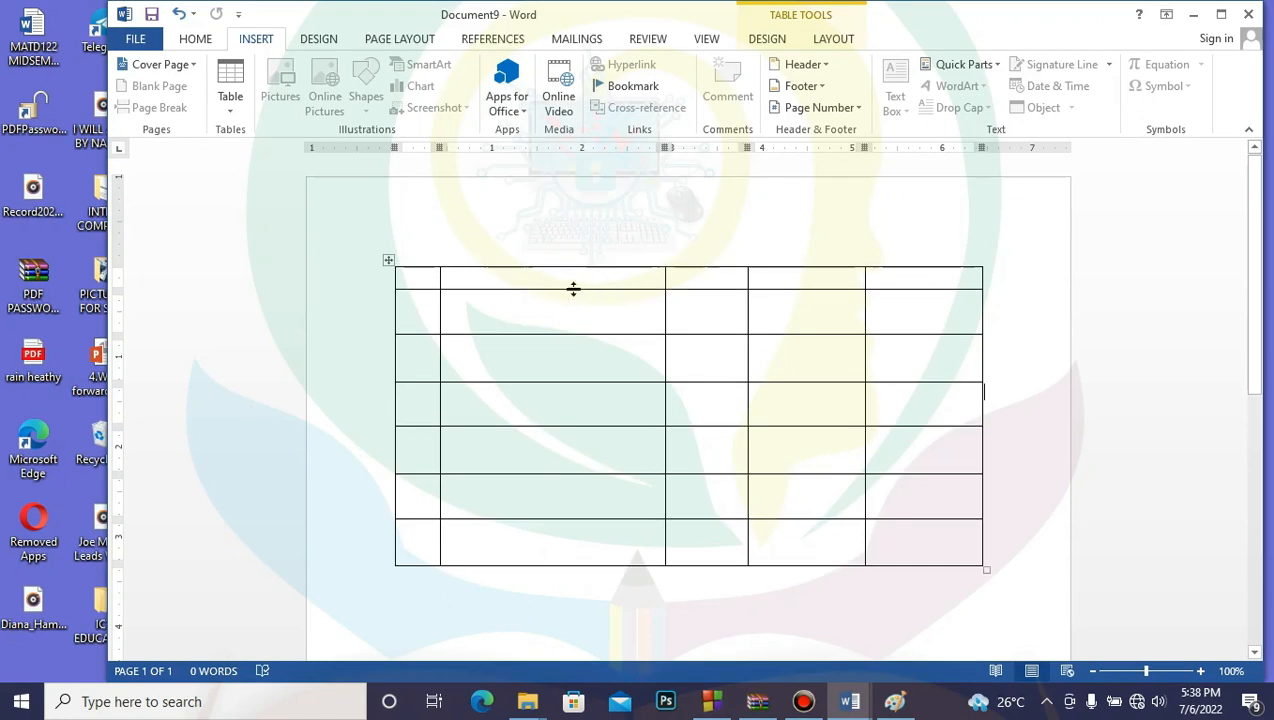
{"action": "mouse_move", "coordinate": [573, 289]}
{"action": "left_mouse_down"}
{"action": "mouse_move", "coordinate": [580, 343]}
{"action": "mouse_move", "coordinate": [580, 293]}
{"action": "left_mouse_up"}
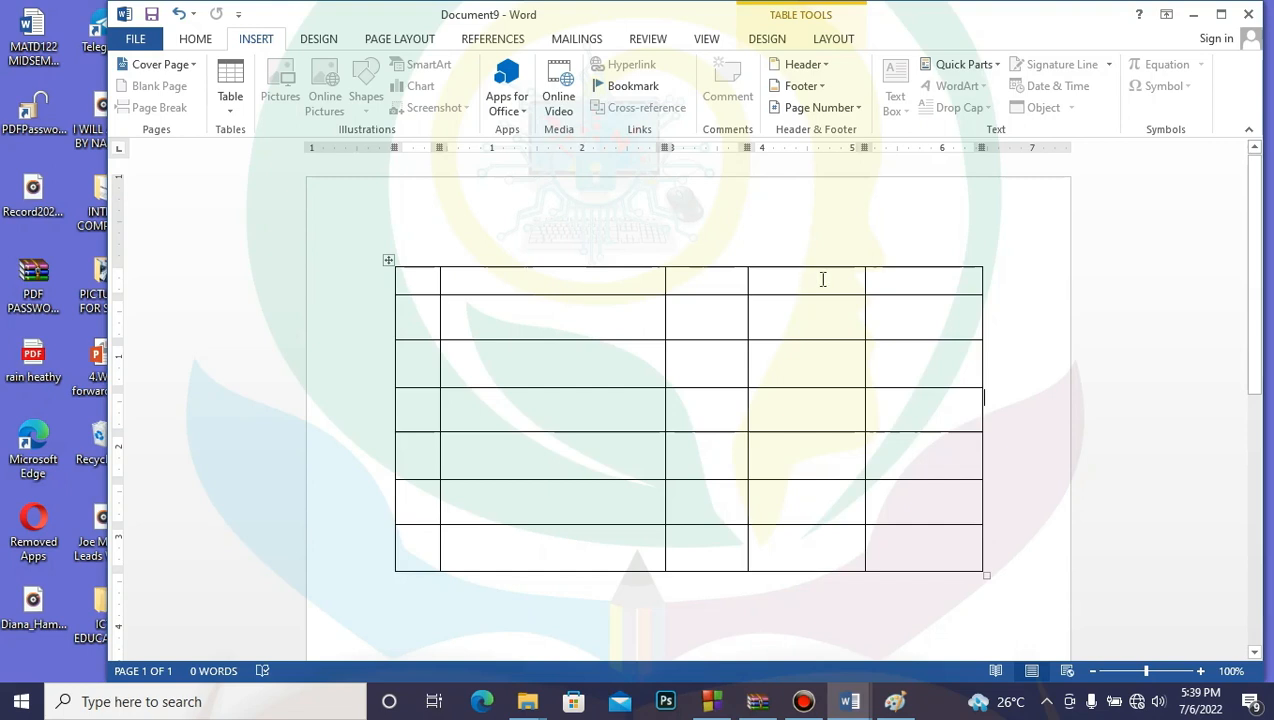
Step: Select the top row's third and fourth cells and merge them with Layout > Merge Cells
{"action": "left_click", "coordinate": [705, 281]}
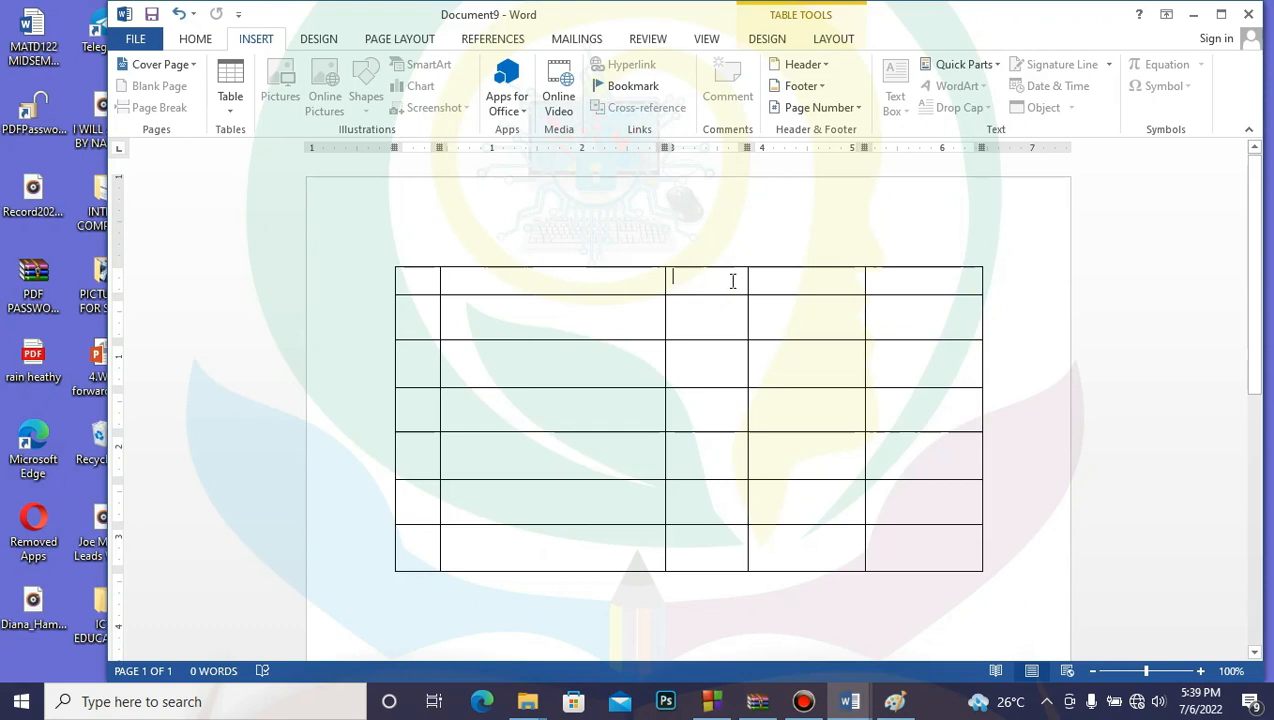
{"action": "left_click_drag", "start_coordinate": [745, 281], "coordinate": [770, 287]}
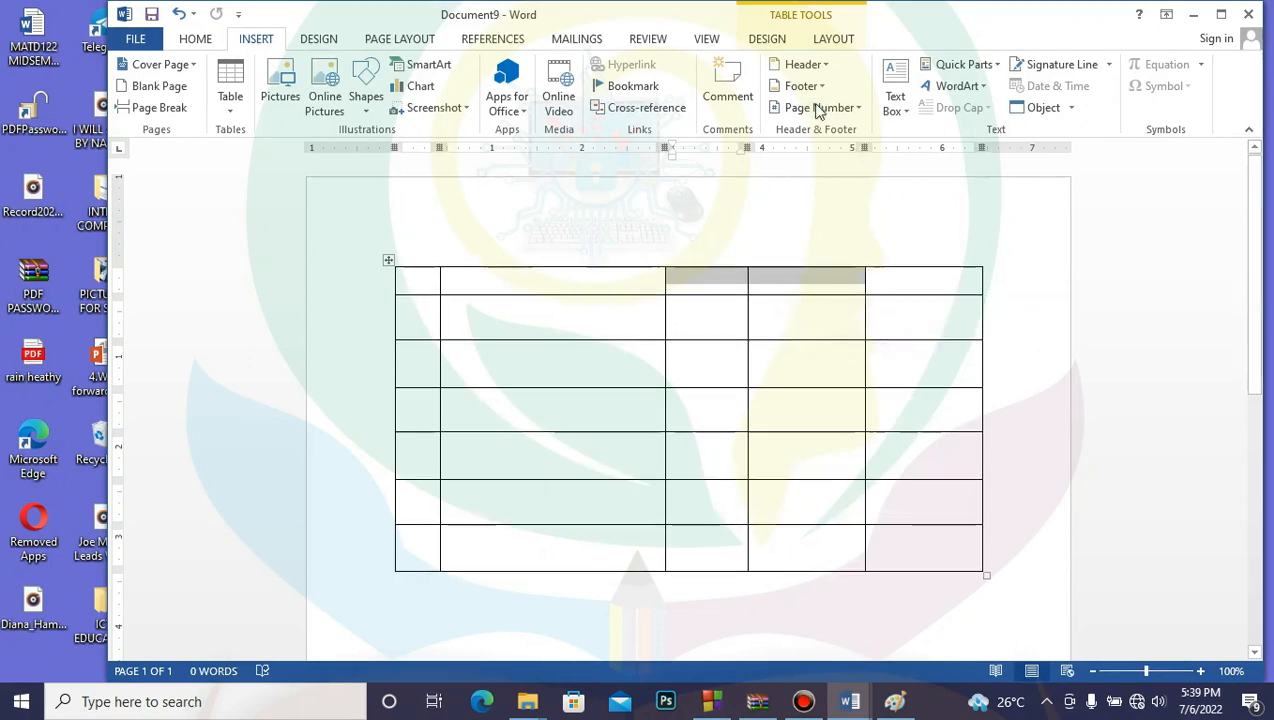
{"action": "left_click", "coordinate": [770, 39]}
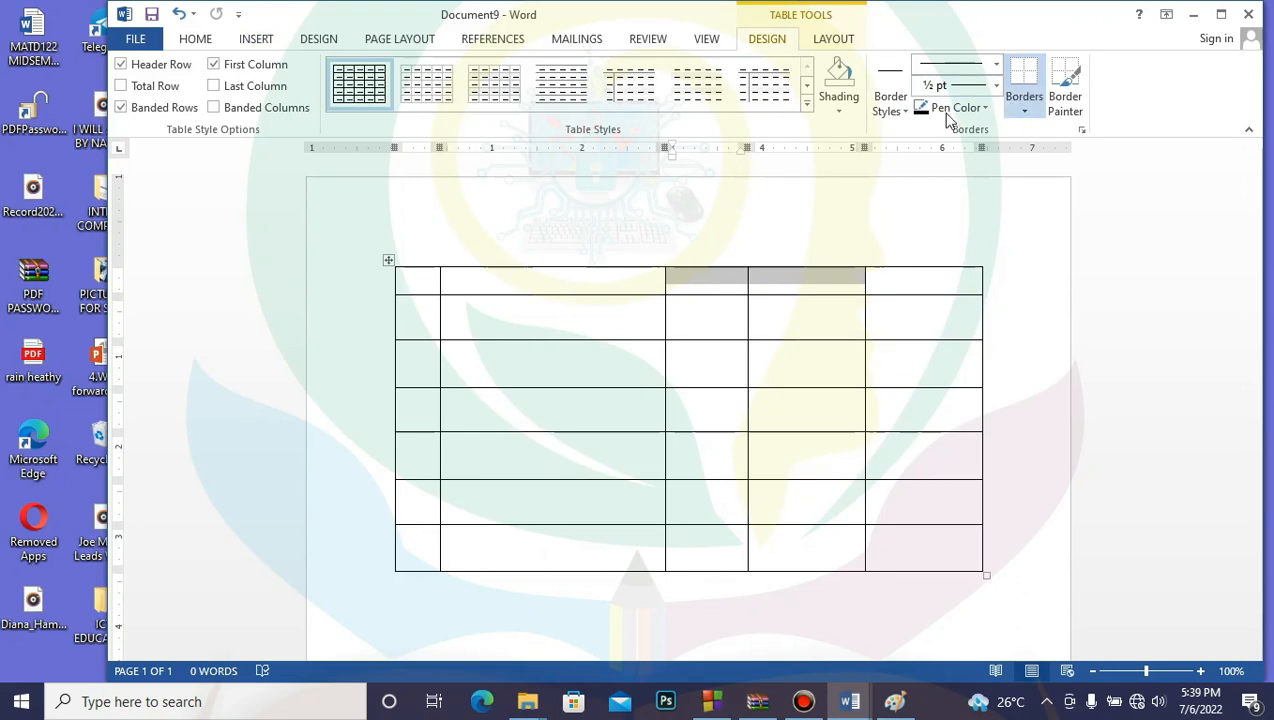
{"action": "left_click", "coordinate": [840, 39]}
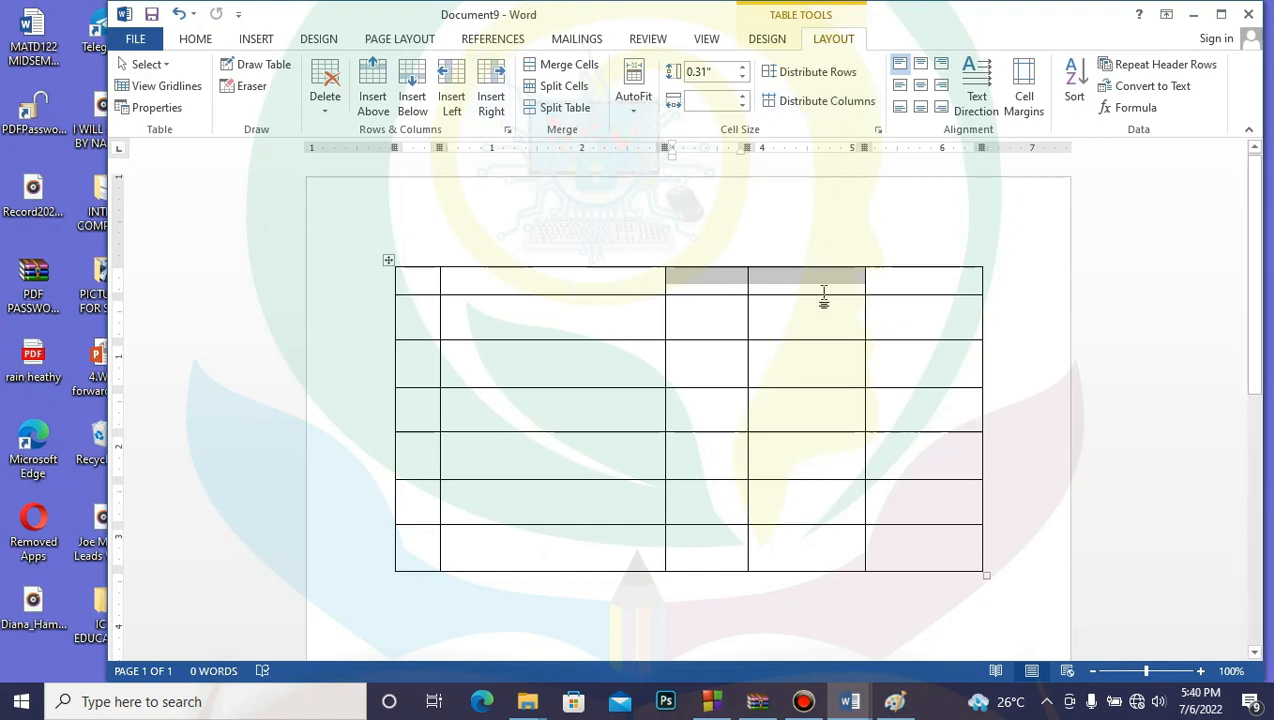
{"action": "left_click", "coordinate": [573, 66]}
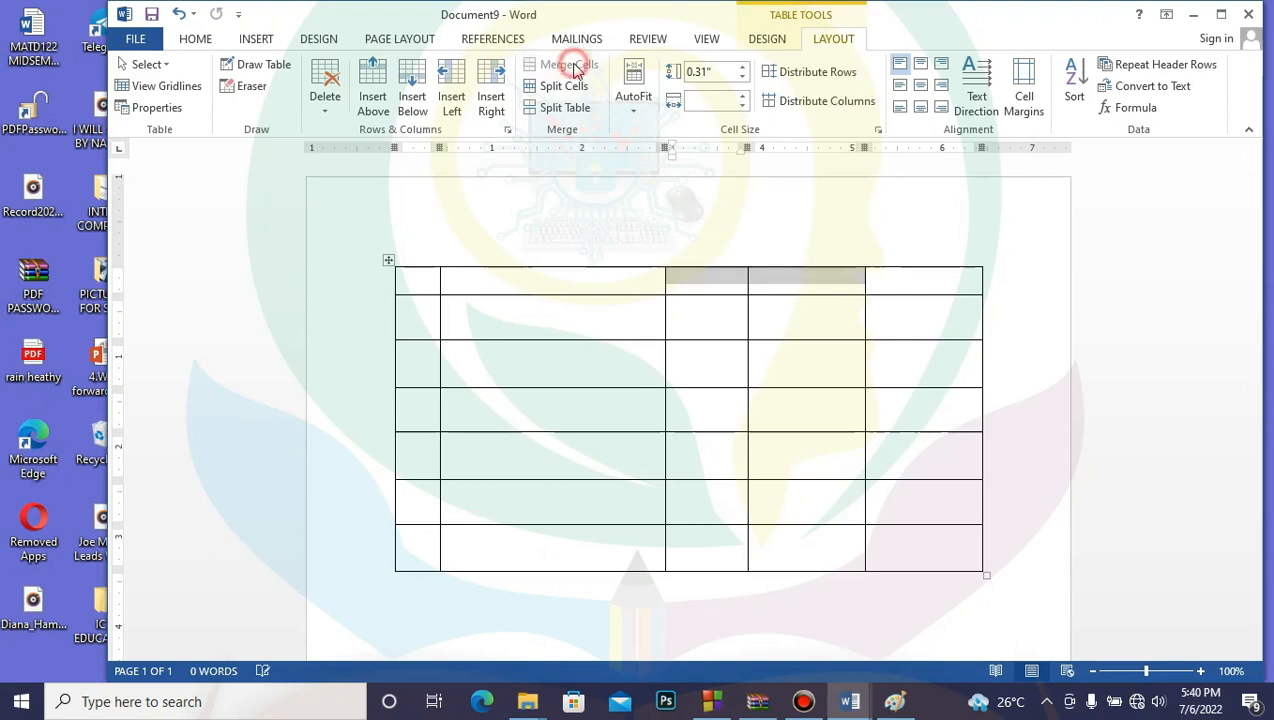
Step: Merge the fourth-column cells of rows 2 and 3 using the right-click Merge Cells command
{"action": "left_click", "coordinate": [790, 323]}
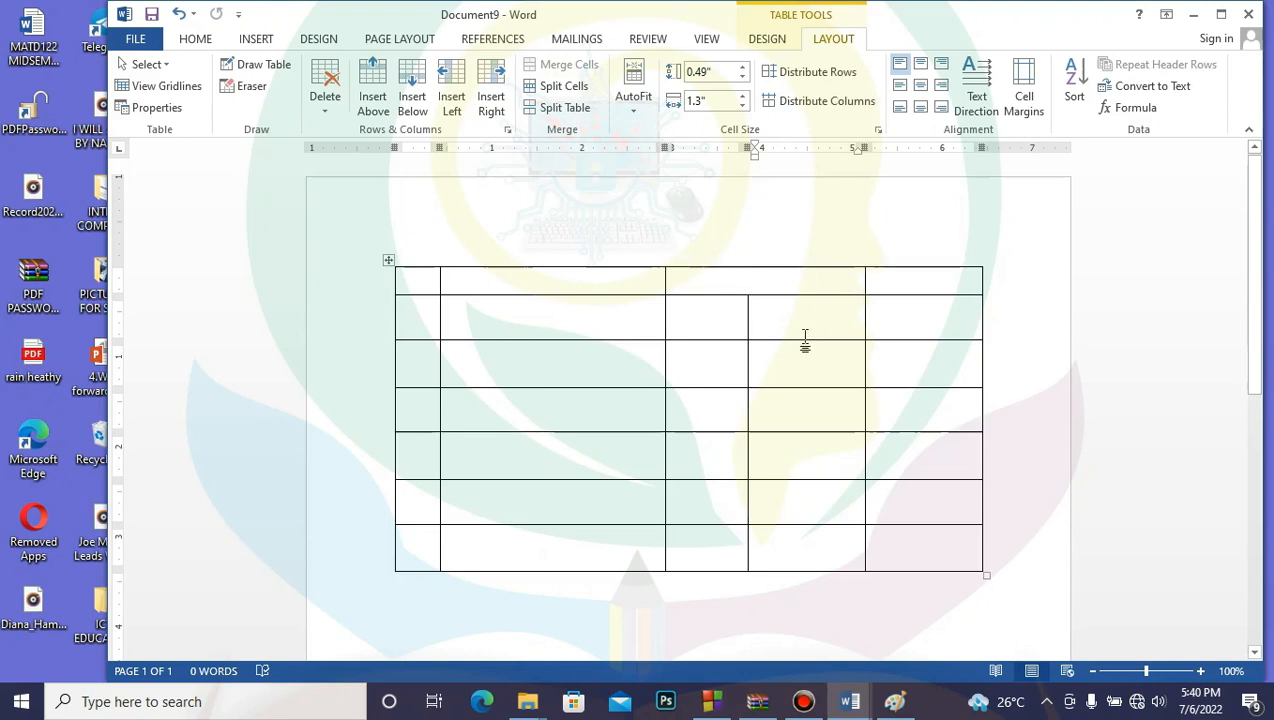
{"action": "left_click_drag", "start_coordinate": [805, 328], "coordinate": [810, 368]}
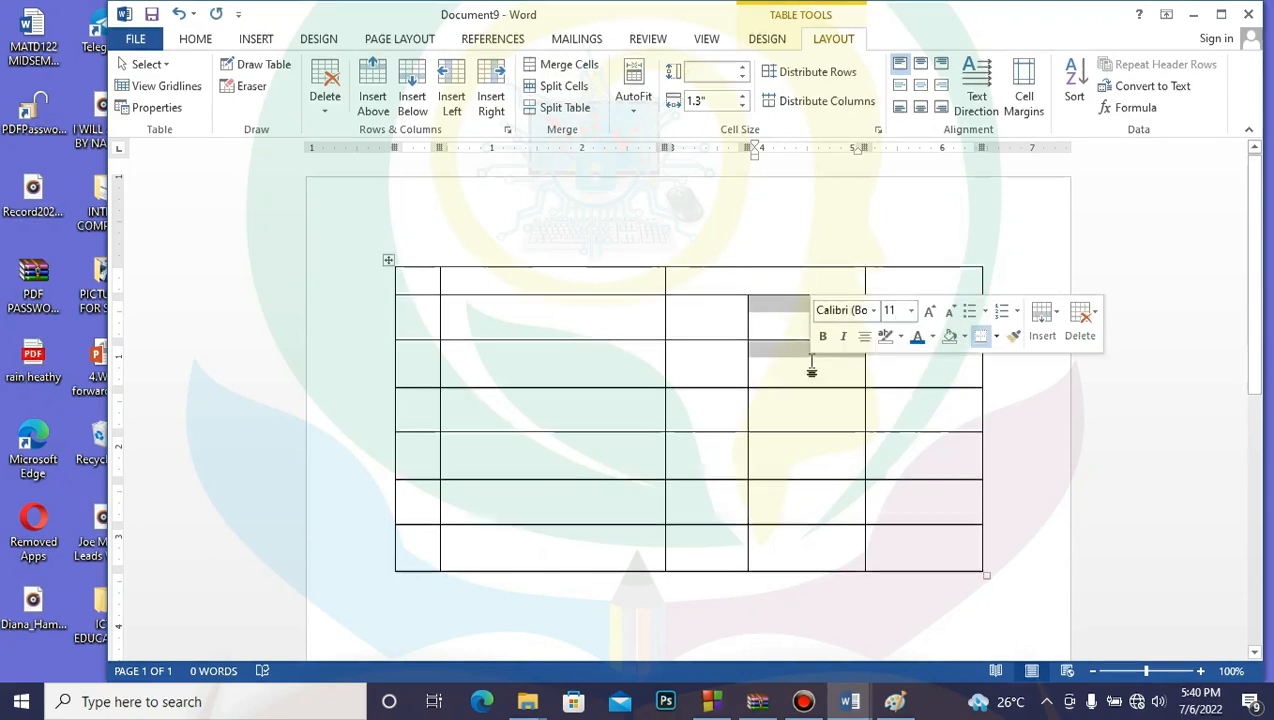
{"action": "right_click", "coordinate": [797, 307]}
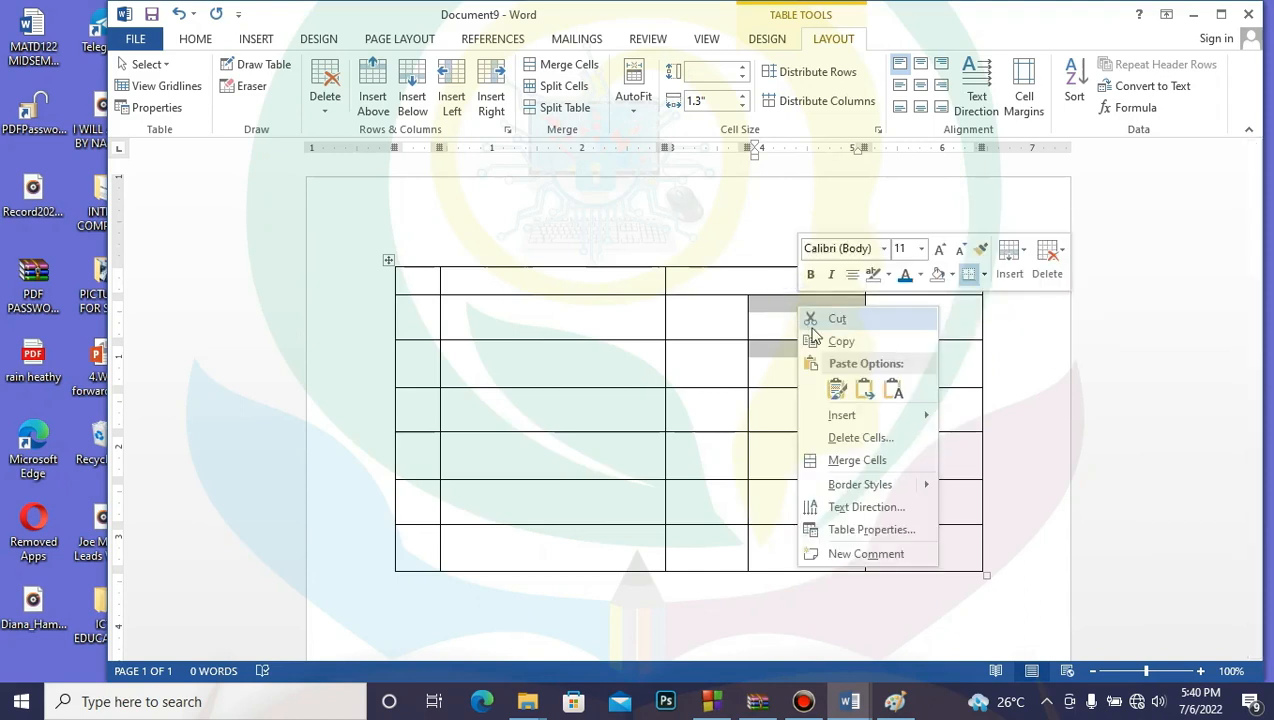
{"action": "left_click", "coordinate": [880, 462]}
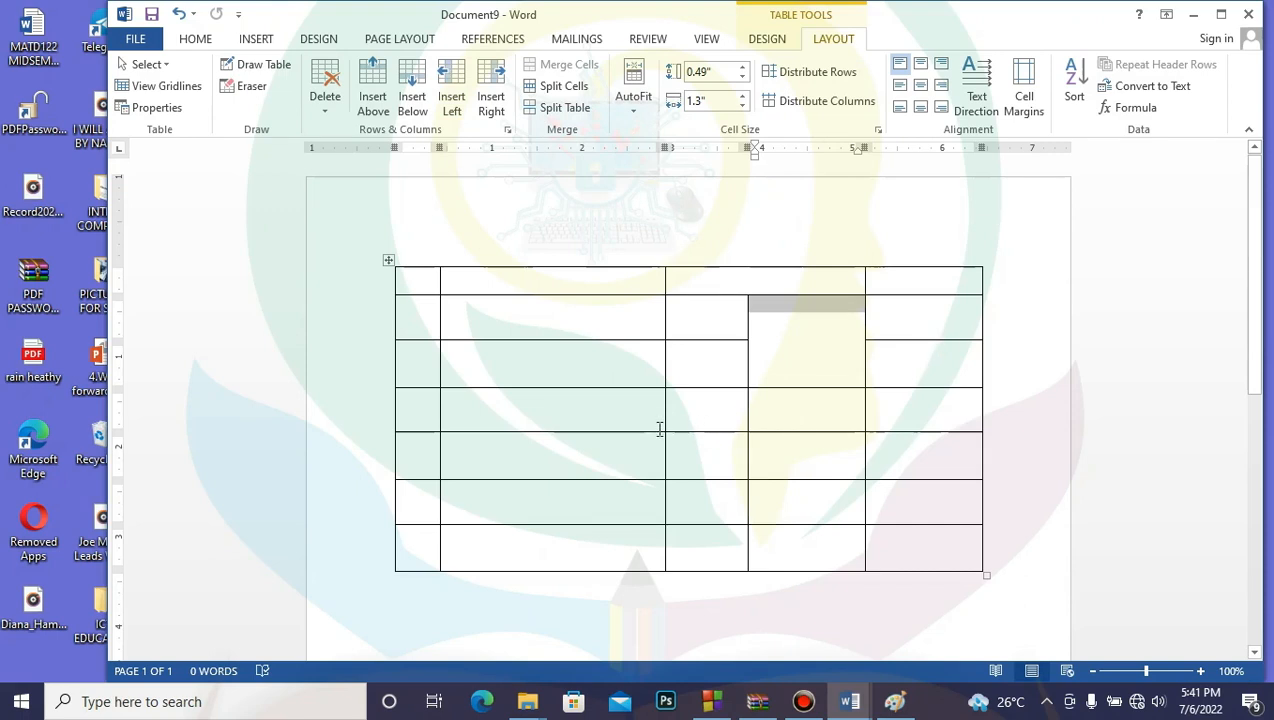
Step: Merge the second and third cells in row 3, then in row 1
{"action": "left_click_drag", "start_coordinate": [545, 366], "coordinate": [688, 366]}
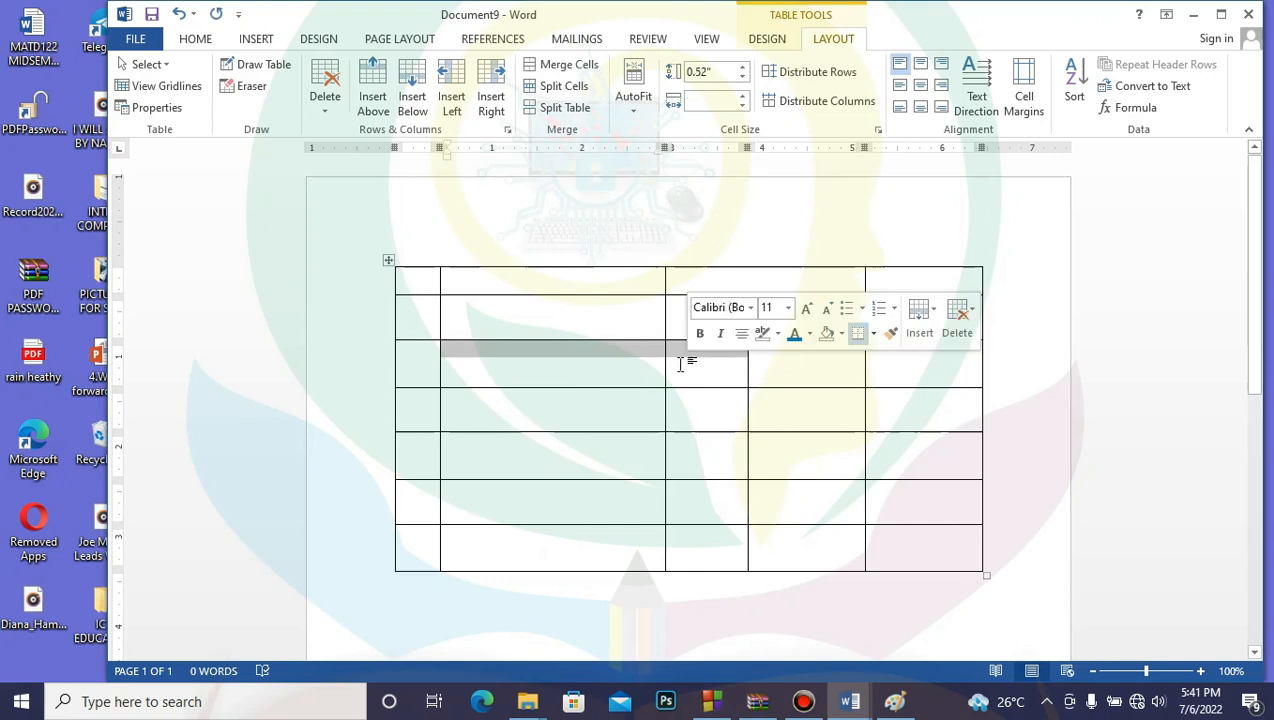
{"action": "left_click", "coordinate": [570, 65]}
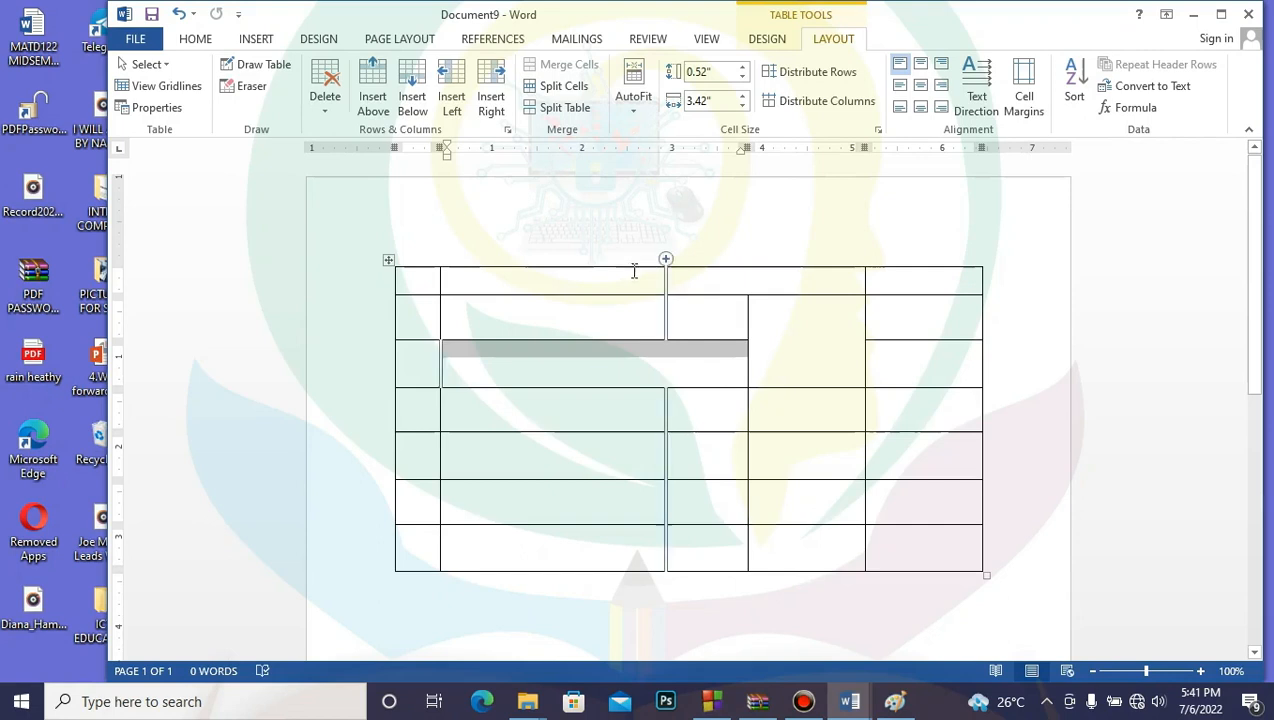
{"action": "left_click_drag", "start_coordinate": [606, 276], "coordinate": [714, 275]}
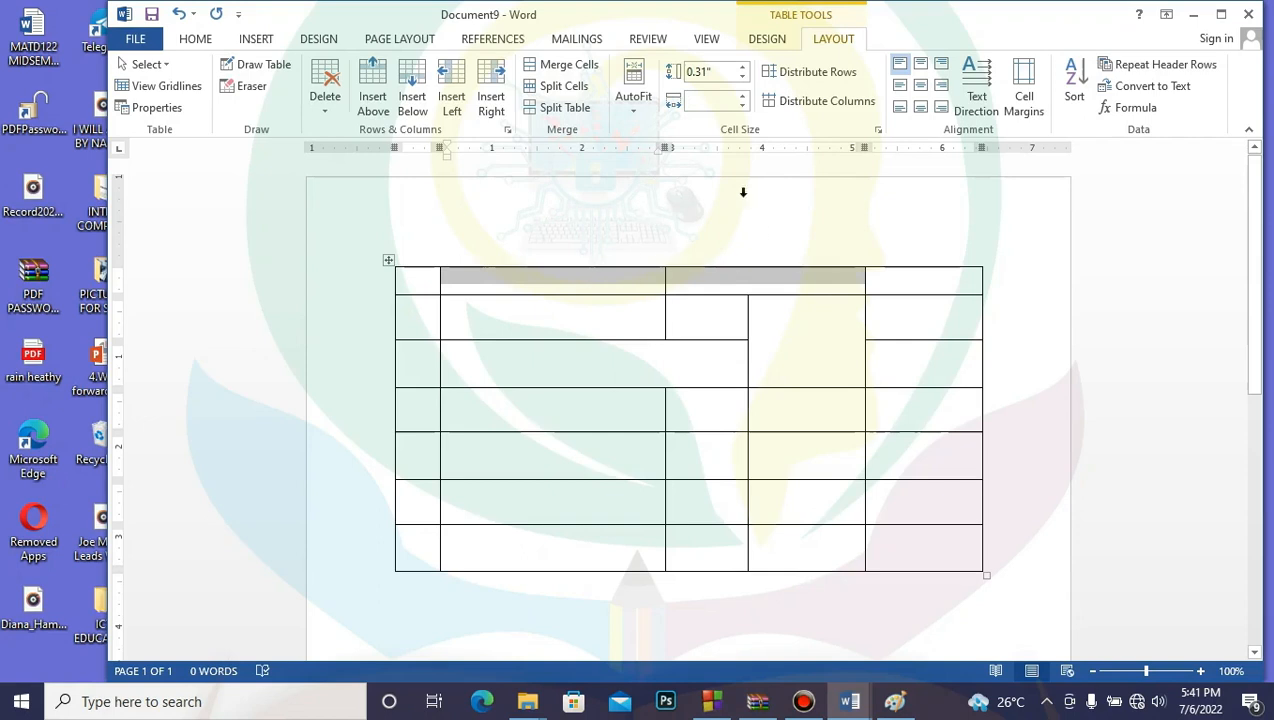
{"action": "left_click", "coordinate": [551, 66]}
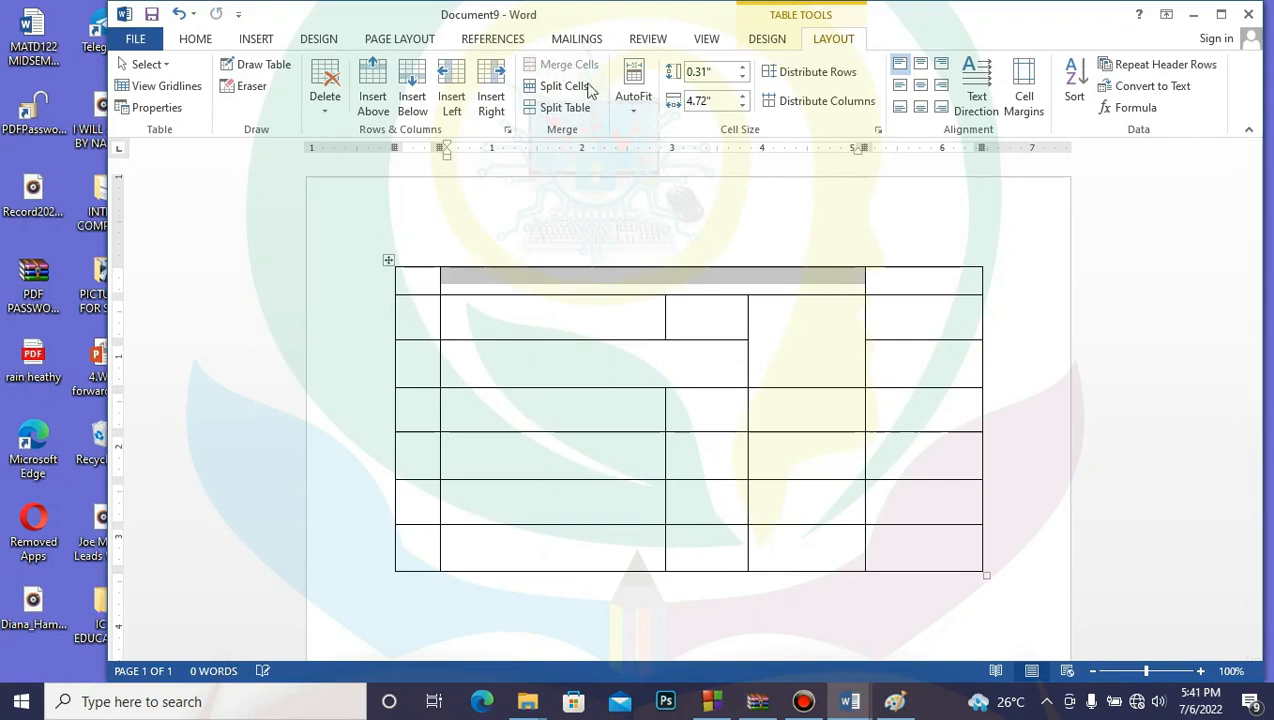
Step: Merge all bottom-row cells after the first into one wide cell
{"action": "left_click", "coordinate": [550, 550]}
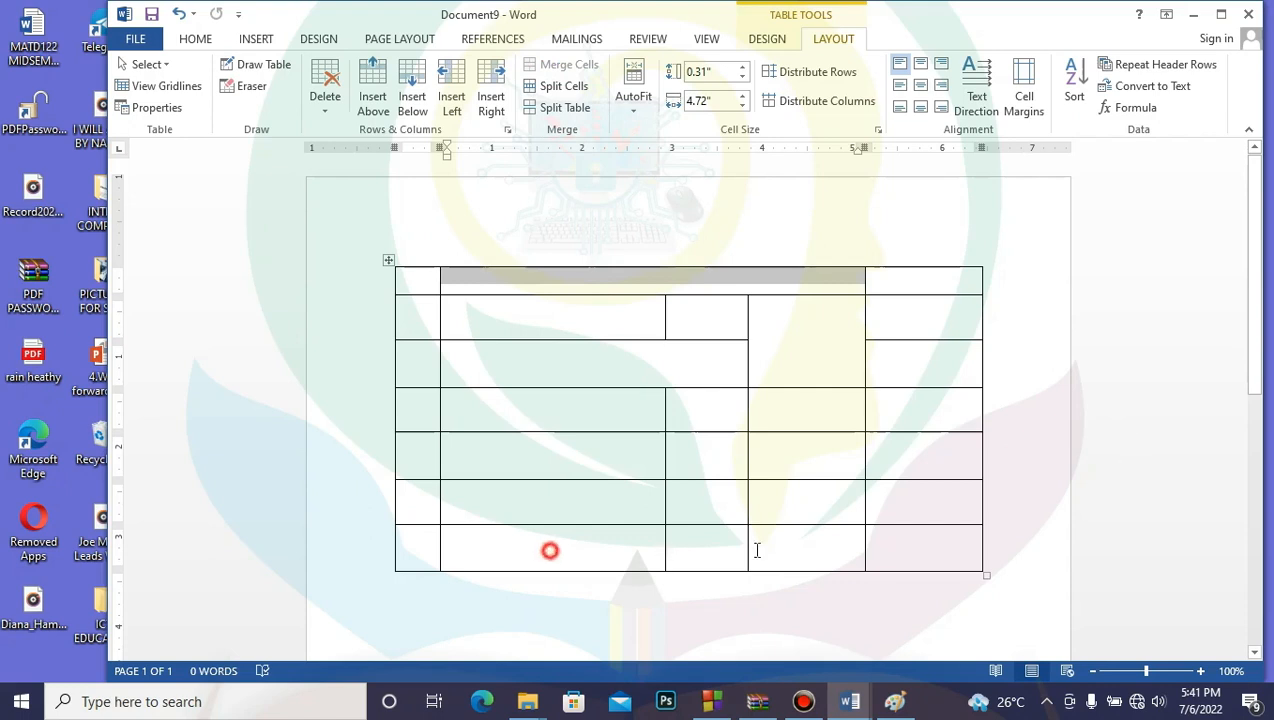
{"action": "left_click_drag", "start_coordinate": [757, 549], "coordinate": [976, 542]}
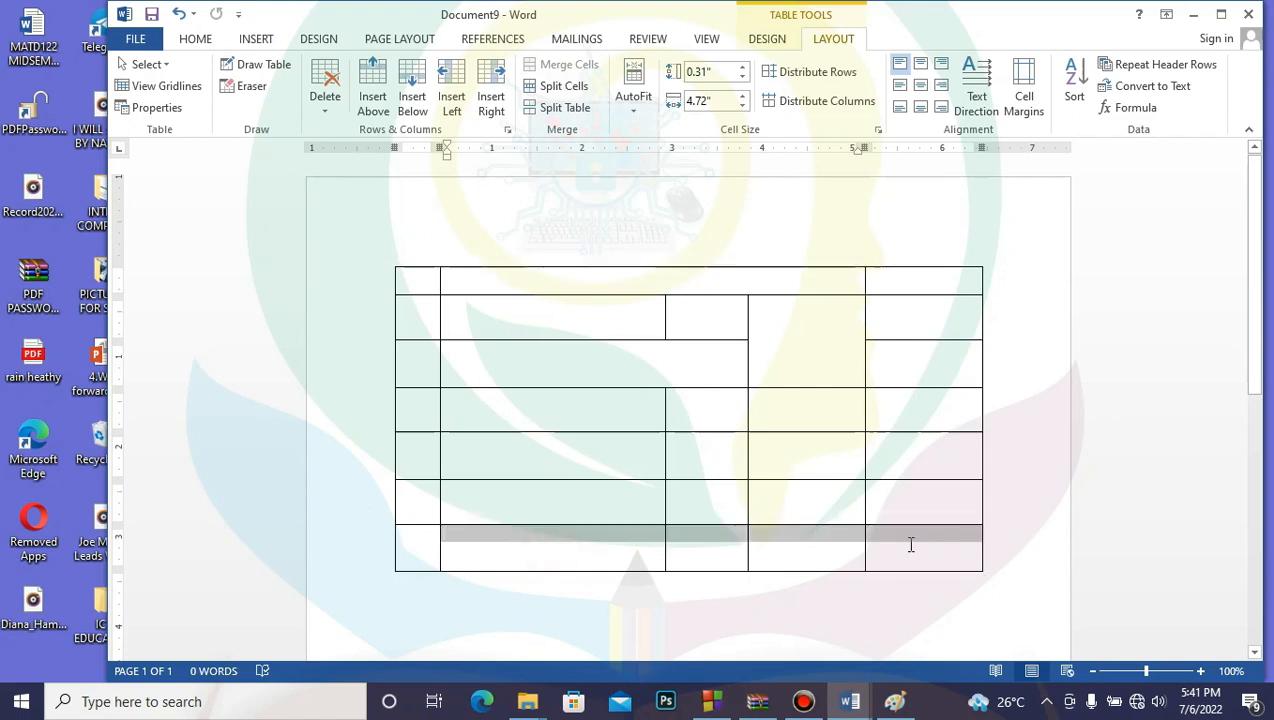
{"action": "left_click_drag", "start_coordinate": [897, 545], "coordinate": [889, 544]}
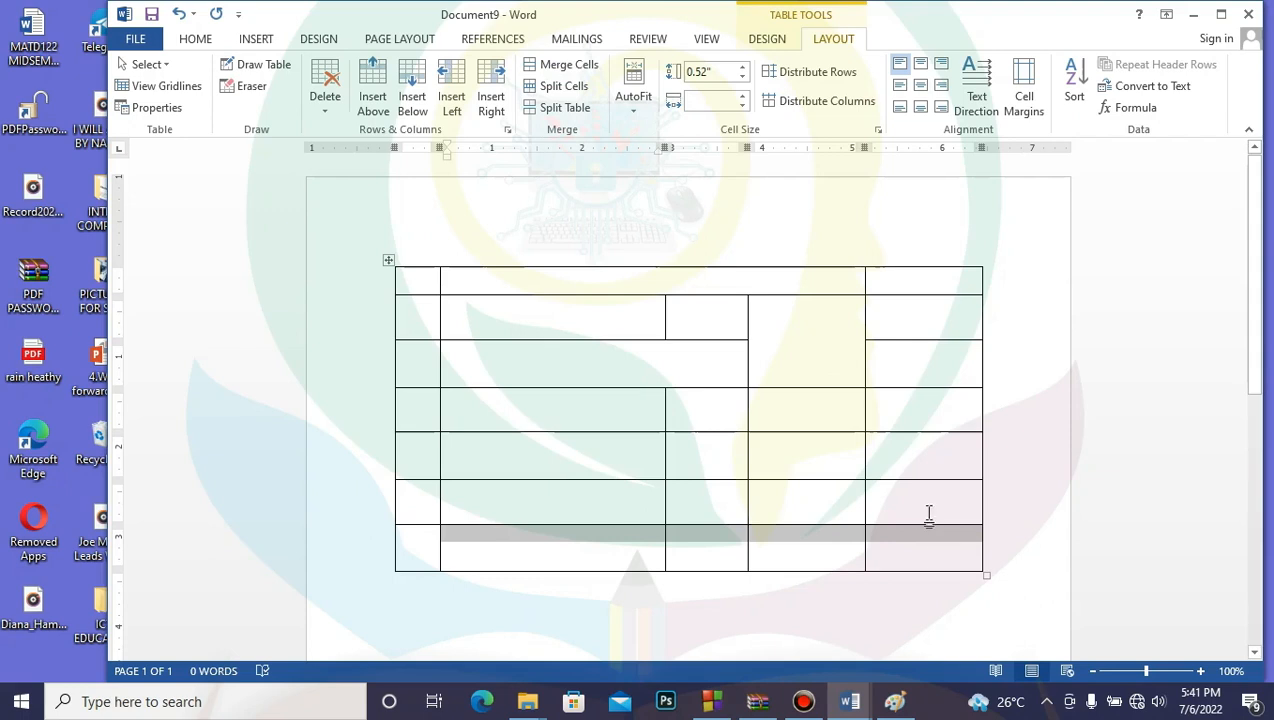
{"action": "right_click", "coordinate": [847, 537]}
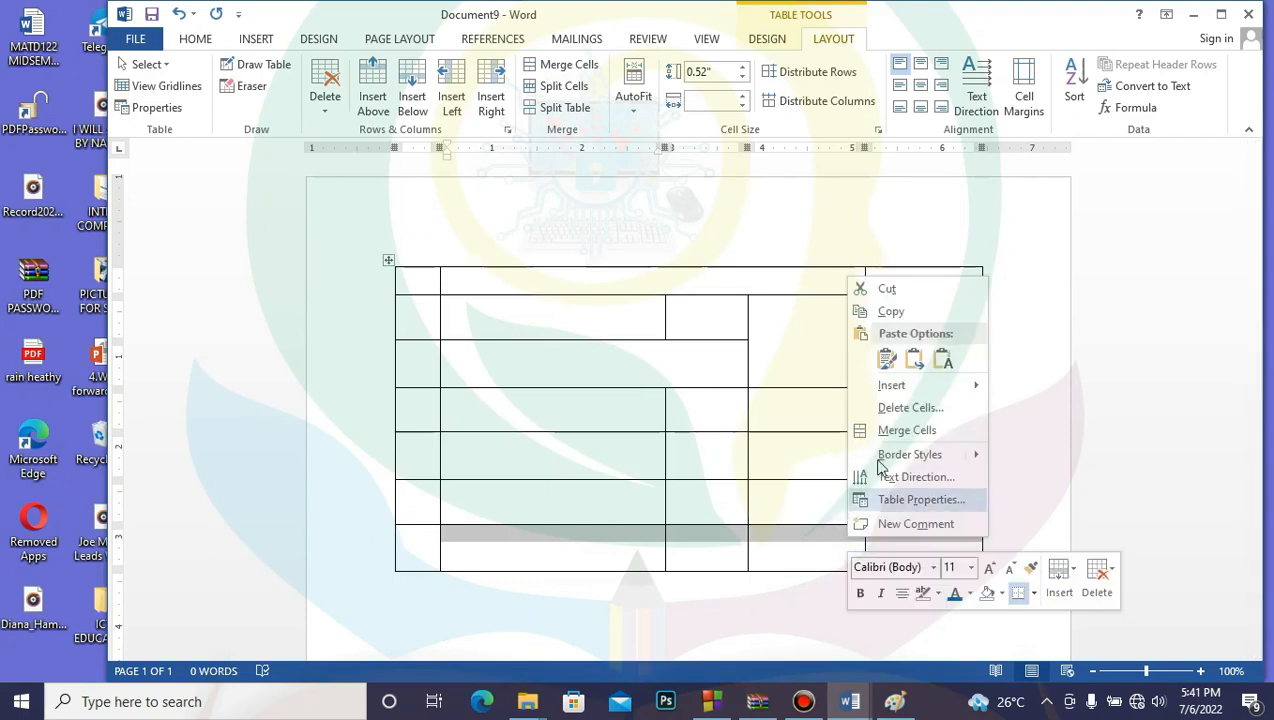
{"action": "left_click", "coordinate": [916, 443]}
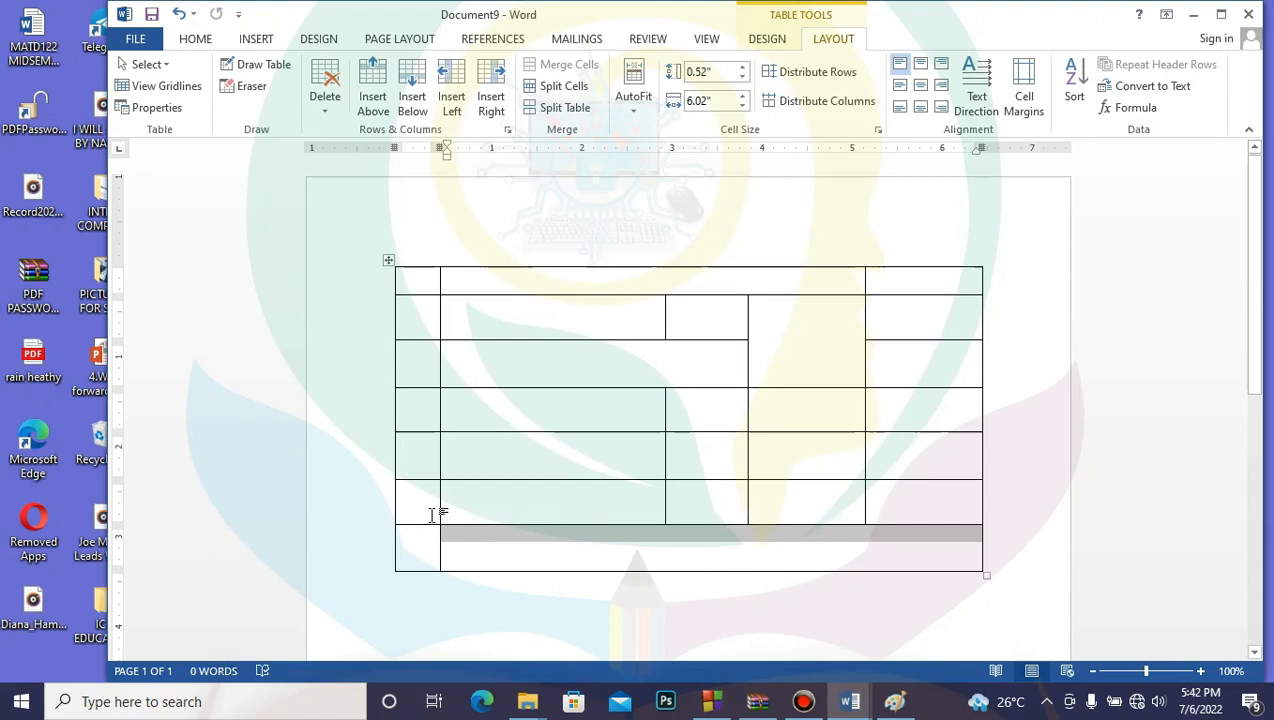
Step: Delete the selected cells in the table's last two rows
{"action": "left_click_drag", "start_coordinate": [424, 507], "coordinate": [906, 559]}
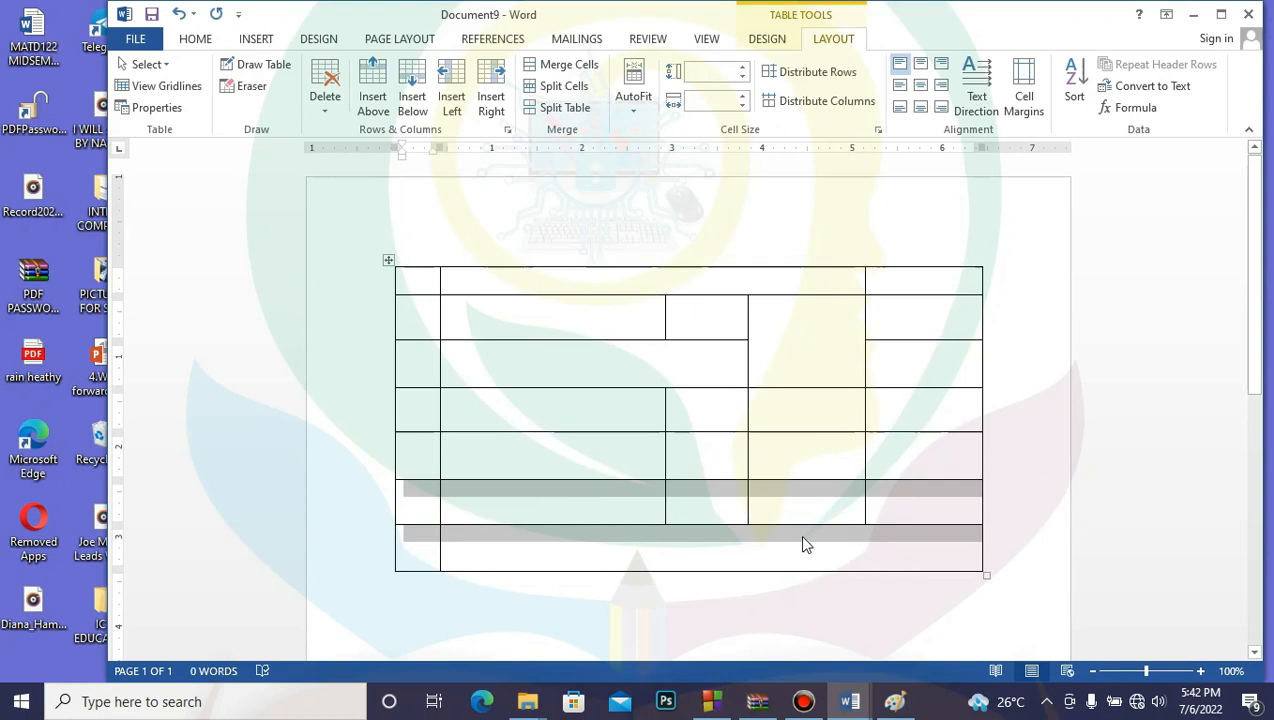
{"action": "left_click", "coordinate": [824, 503]}
{"action": "right_click", "coordinate": [824, 503]}
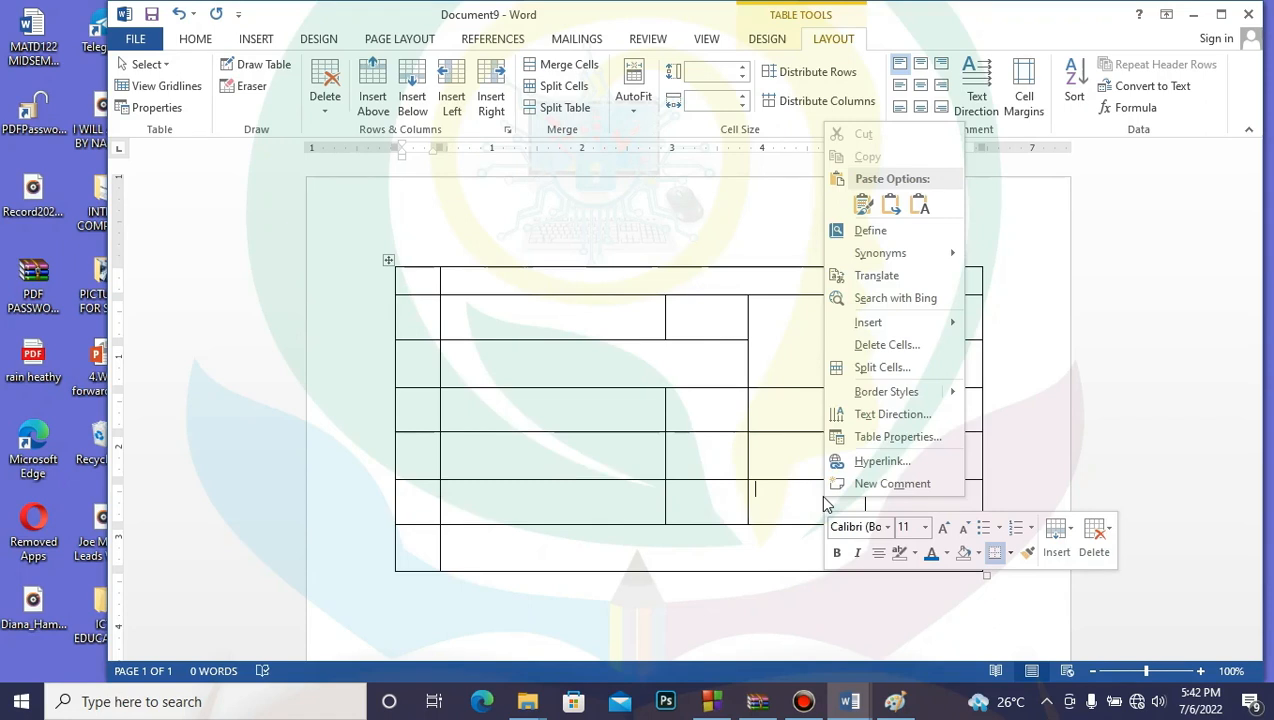
{"action": "left_click", "coordinate": [918, 350]}
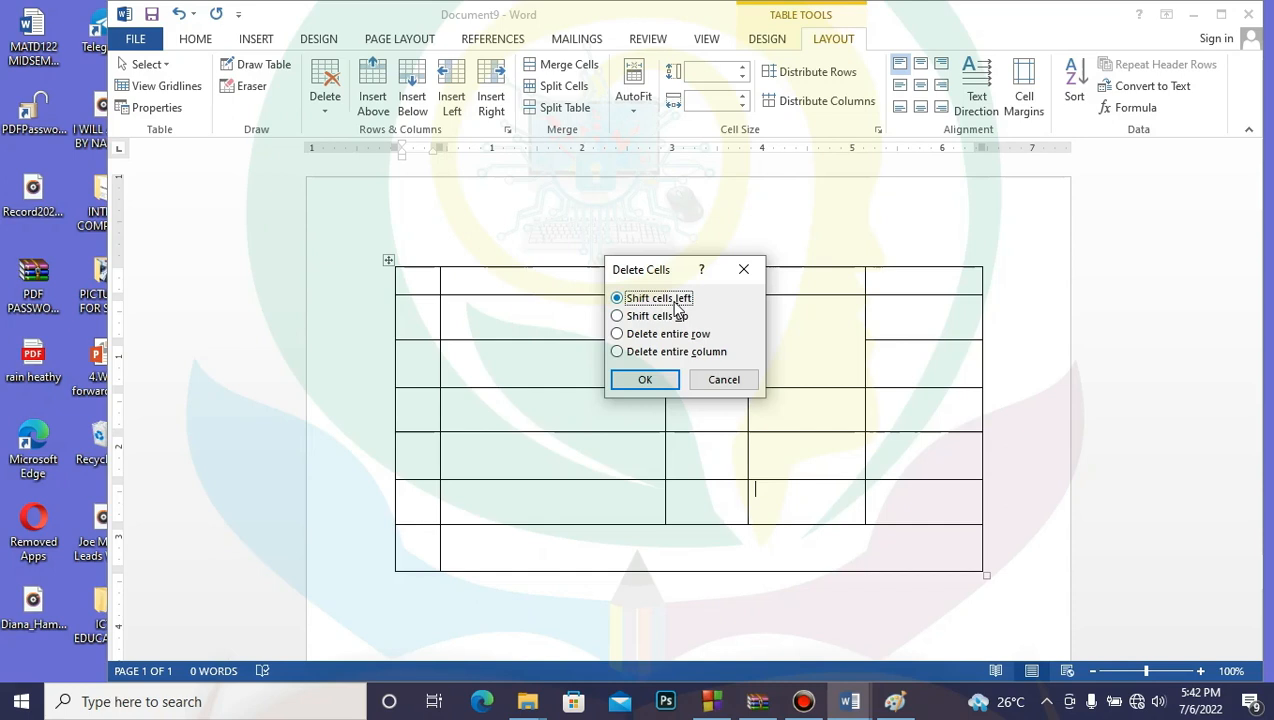
{"action": "left_click", "coordinate": [651, 381]}
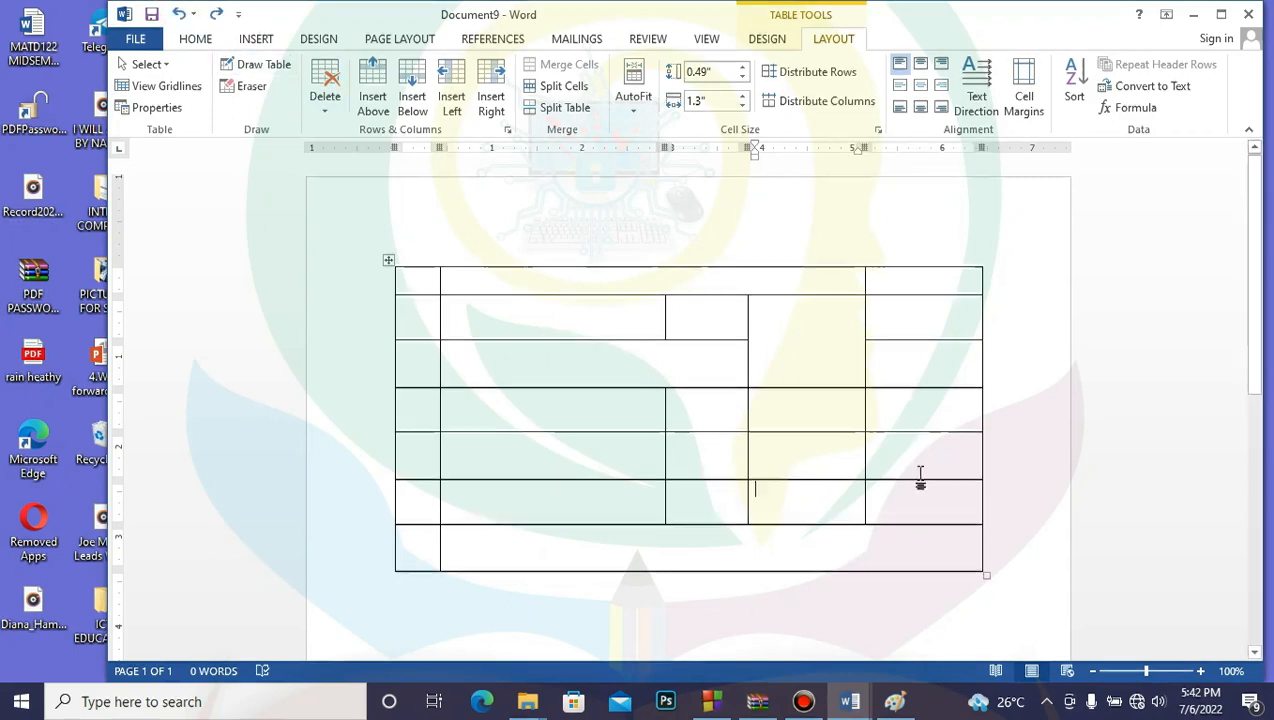
Step: Delete the last two table rows entirely using Delete Cells > entire row
{"action": "left_click_drag", "start_coordinate": [428, 503], "coordinate": [888, 527]}
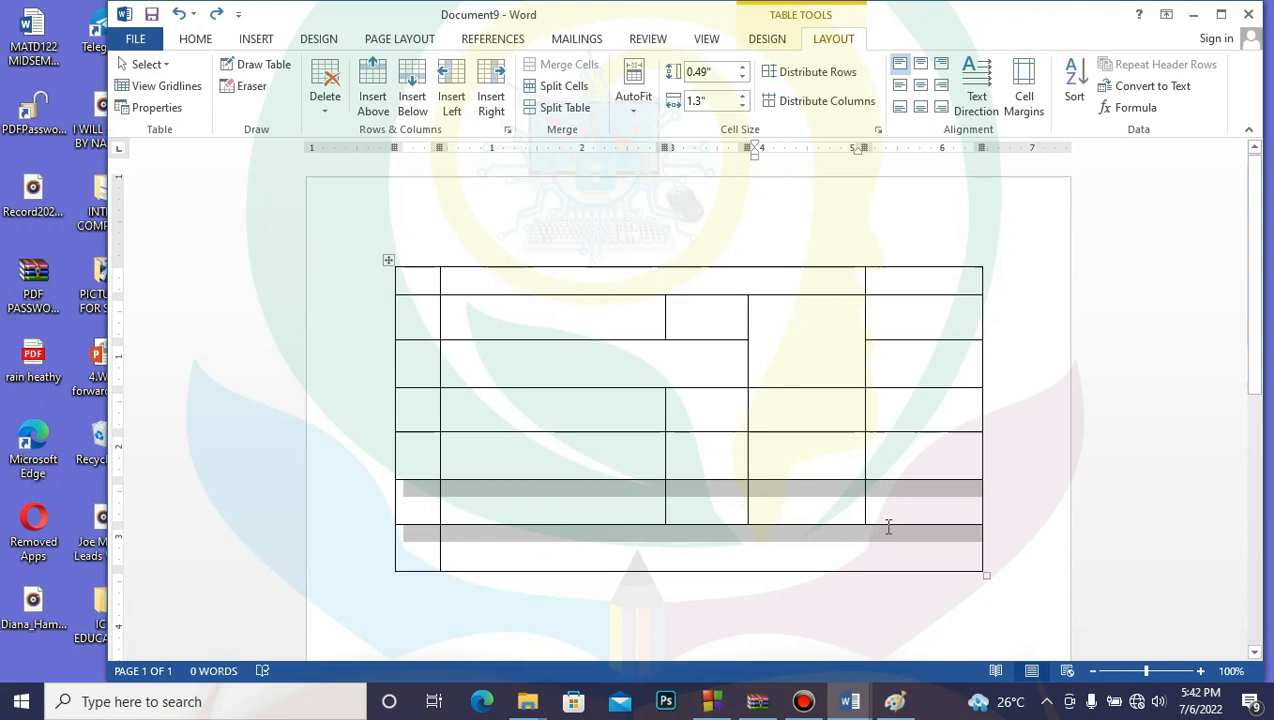
{"action": "right_click", "coordinate": [729, 489]}
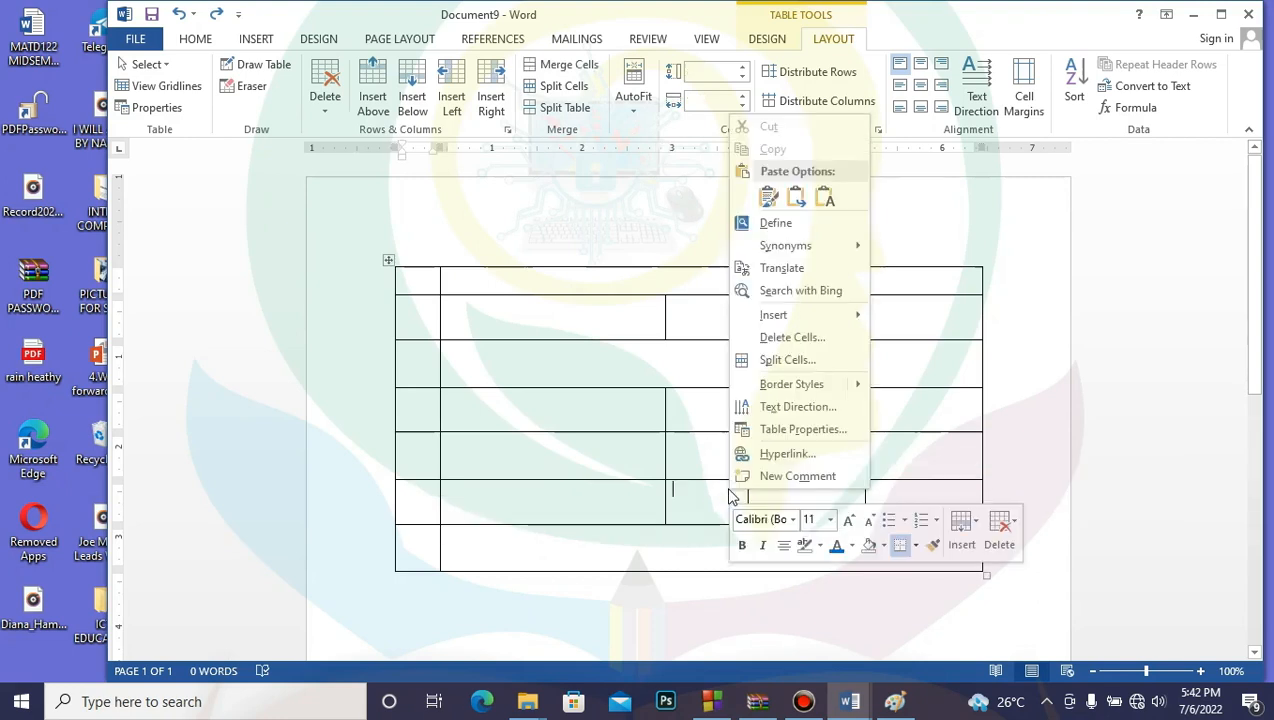
{"action": "mouse_move", "coordinate": [791, 316]}
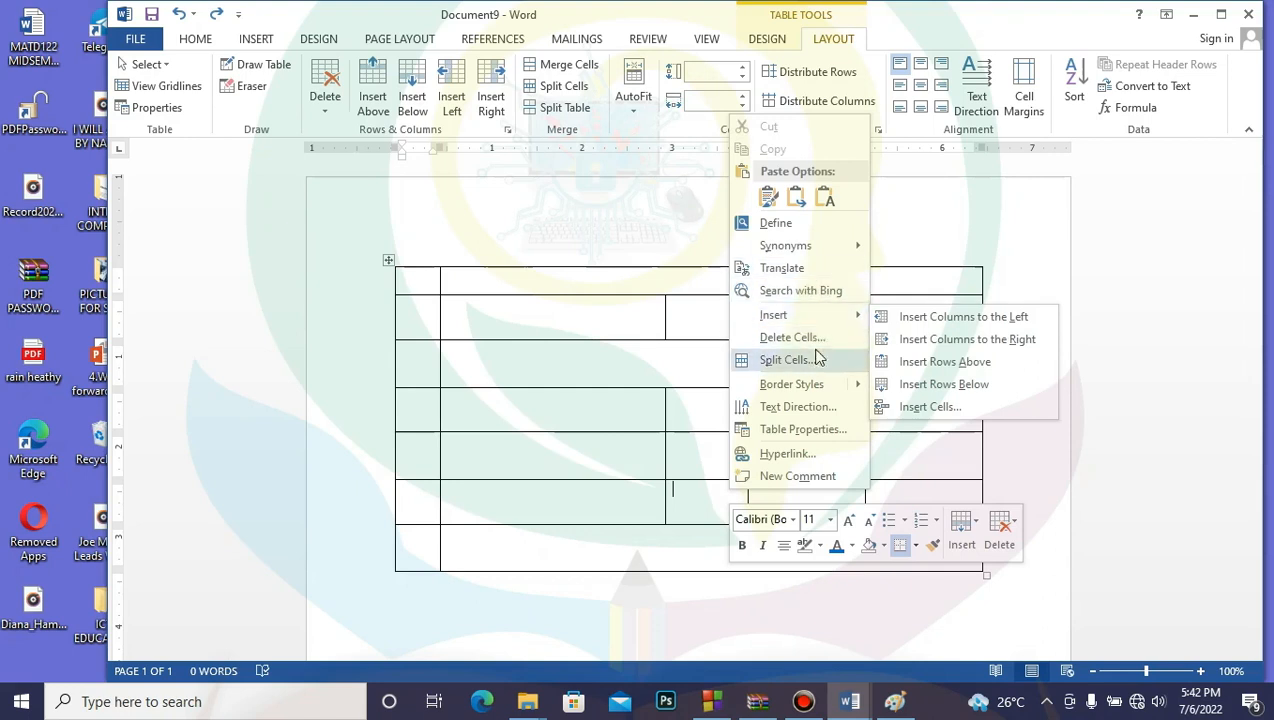
{"action": "left_click", "coordinate": [817, 343]}
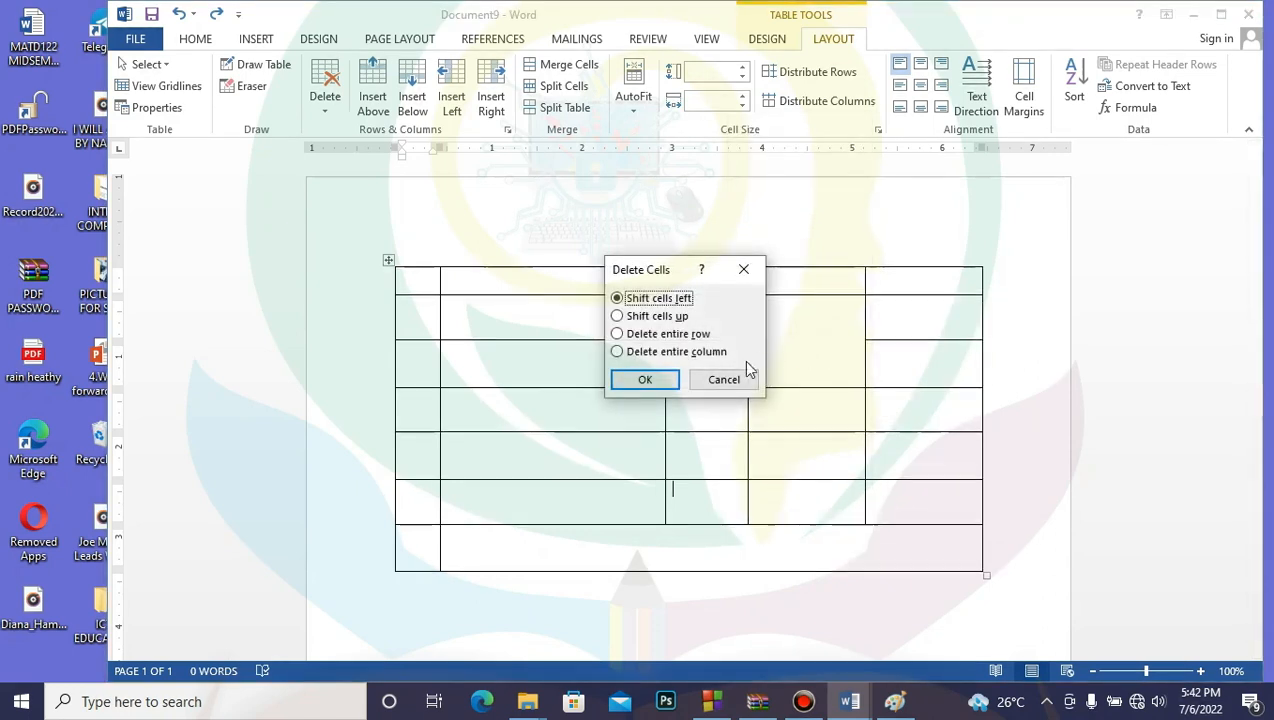
{"action": "left_click", "coordinate": [645, 336]}
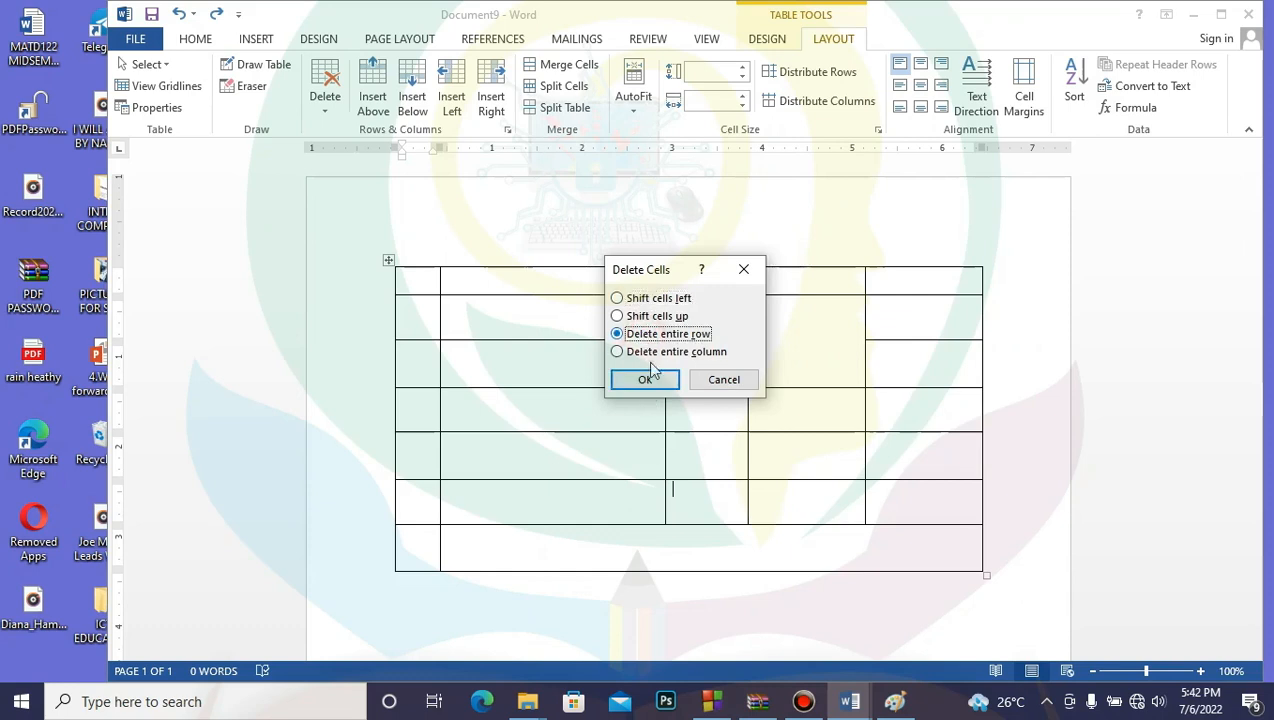
{"action": "left_click", "coordinate": [650, 380]}
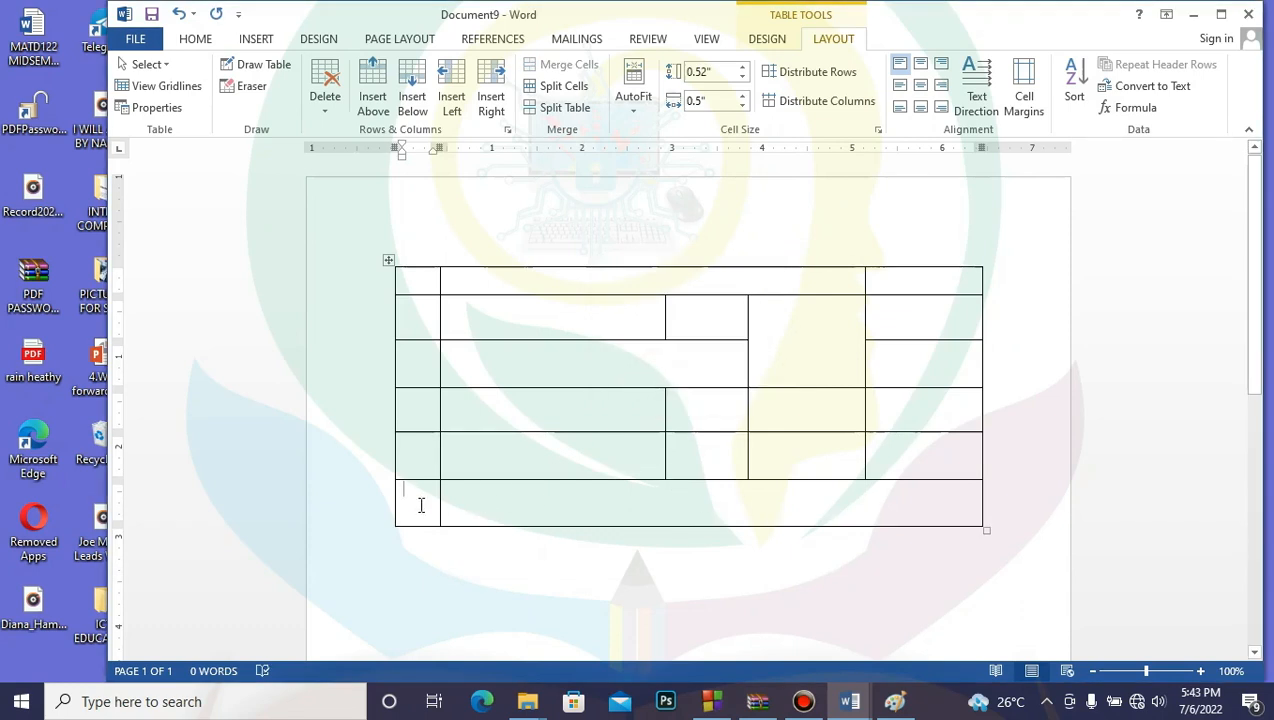
Step: Delete the last table row, then select cells across the upper rows
{"action": "left_click_drag", "start_coordinate": [421, 503], "coordinate": [816, 513]}
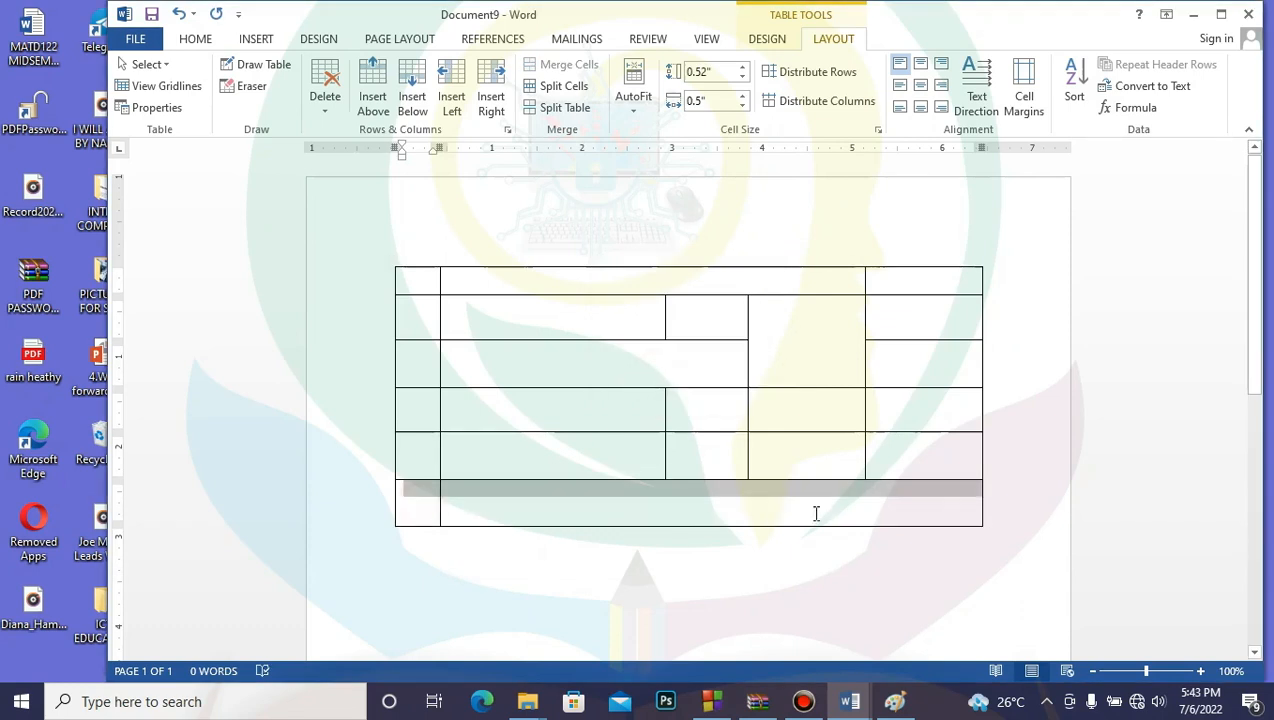
{"action": "right_click", "coordinate": [648, 492]}
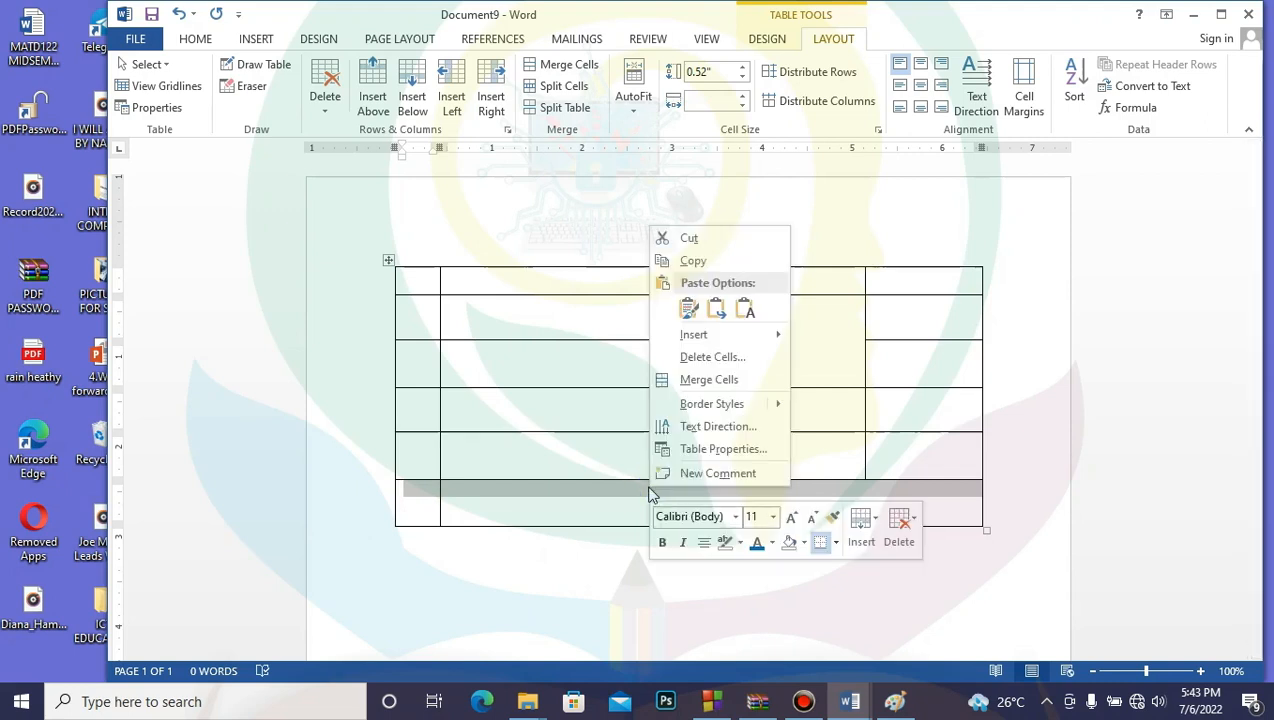
{"action": "left_click", "coordinate": [724, 357]}
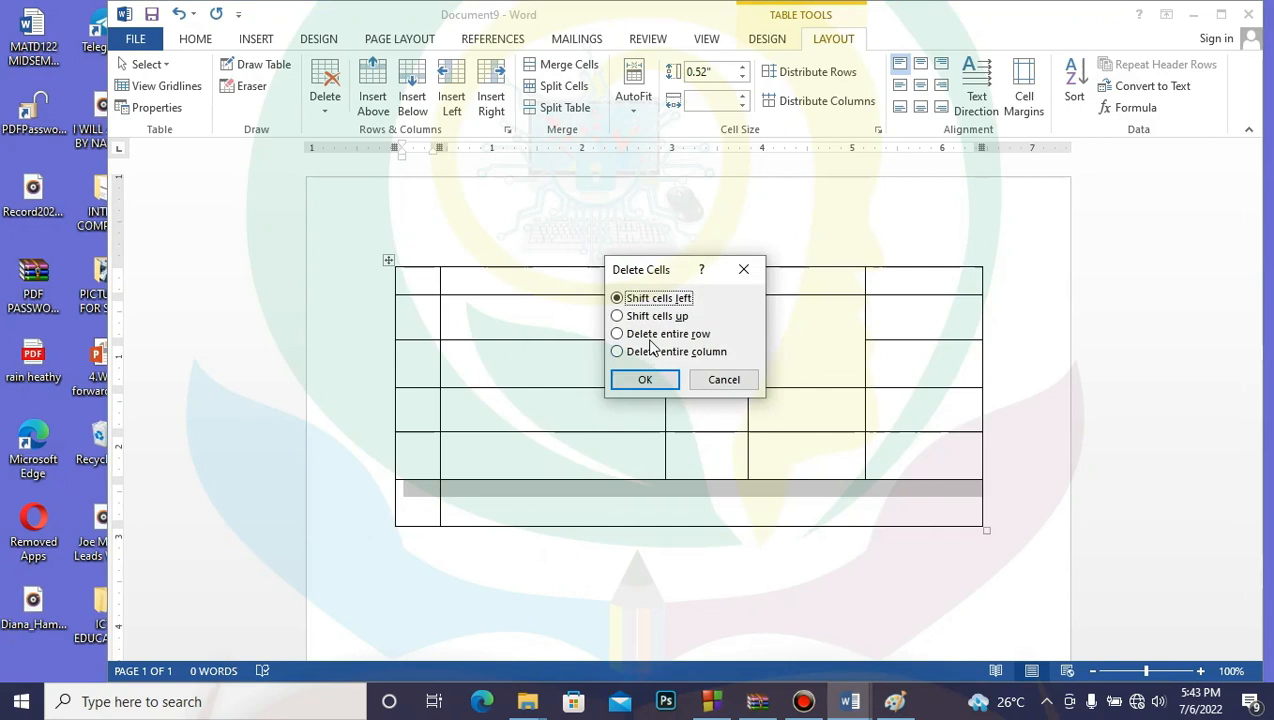
{"action": "left_click", "coordinate": [655, 333]}
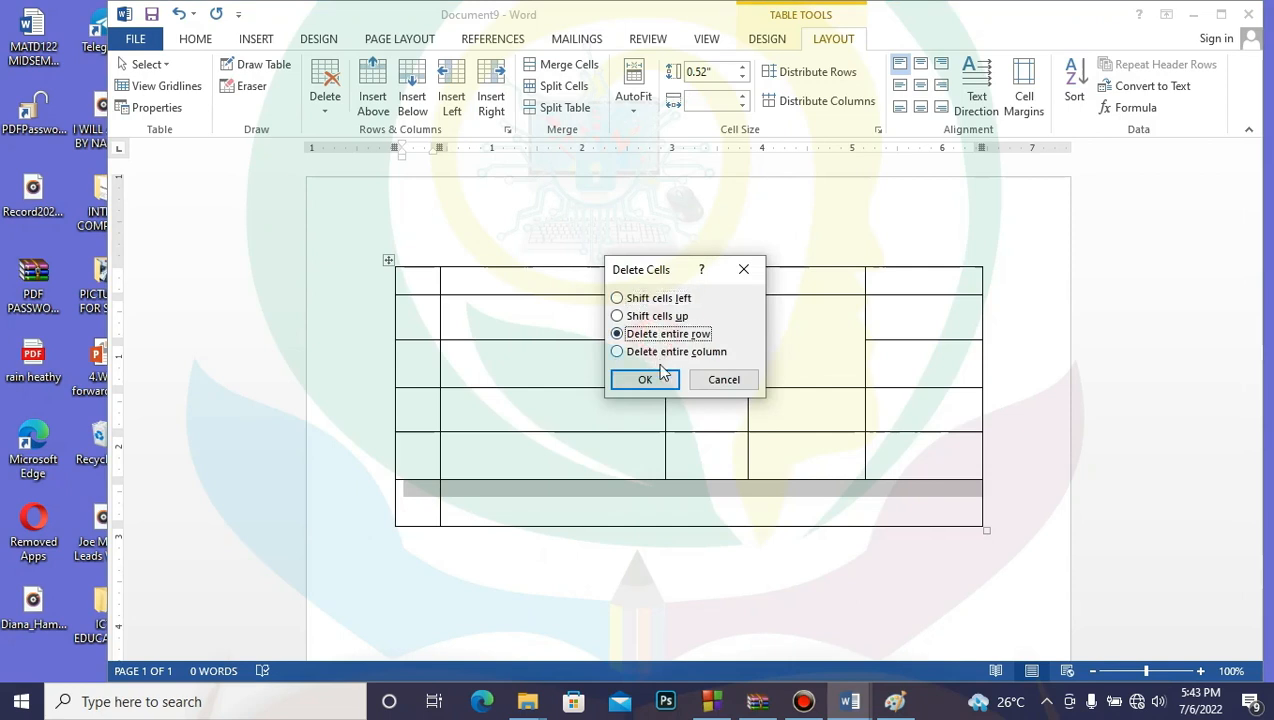
{"action": "left_click", "coordinate": [646, 381]}
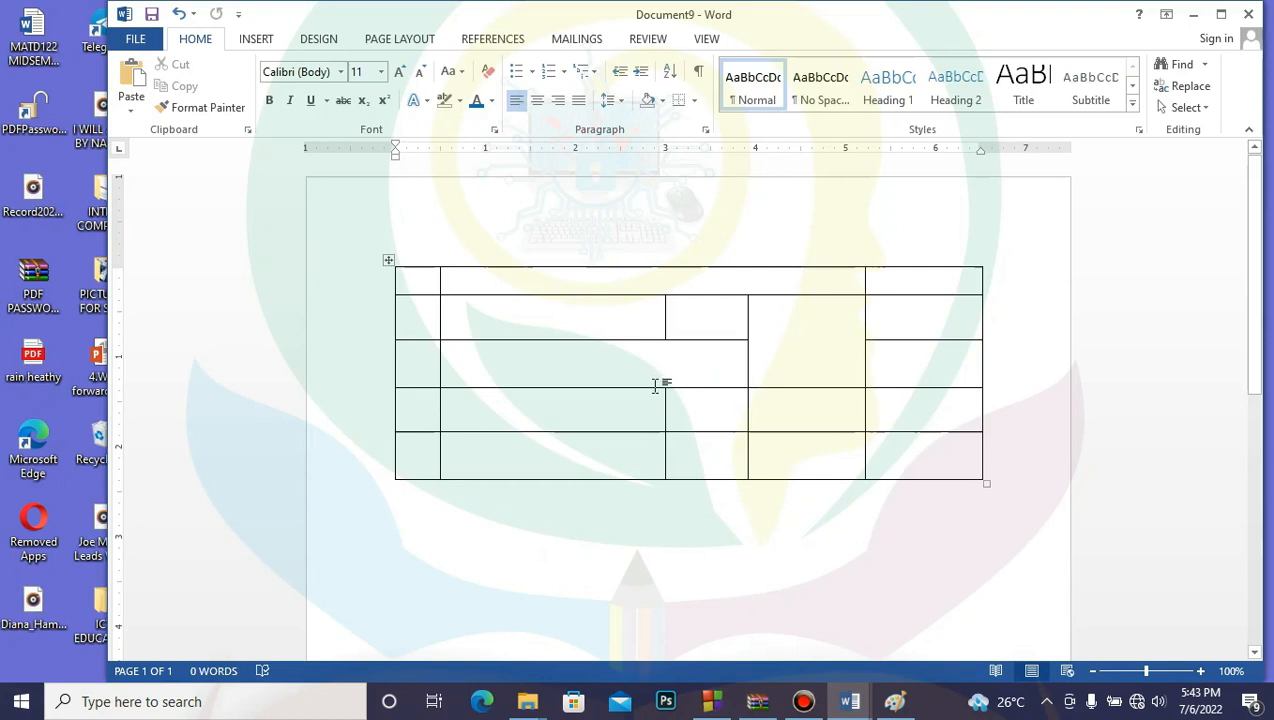
{"action": "left_click_drag", "start_coordinate": [419, 263], "coordinate": [947, 336]}
Step: Delete the two selected top rows with Layout > Delete > Delete Rows
{"action": "left_click", "coordinate": [424, 301]}
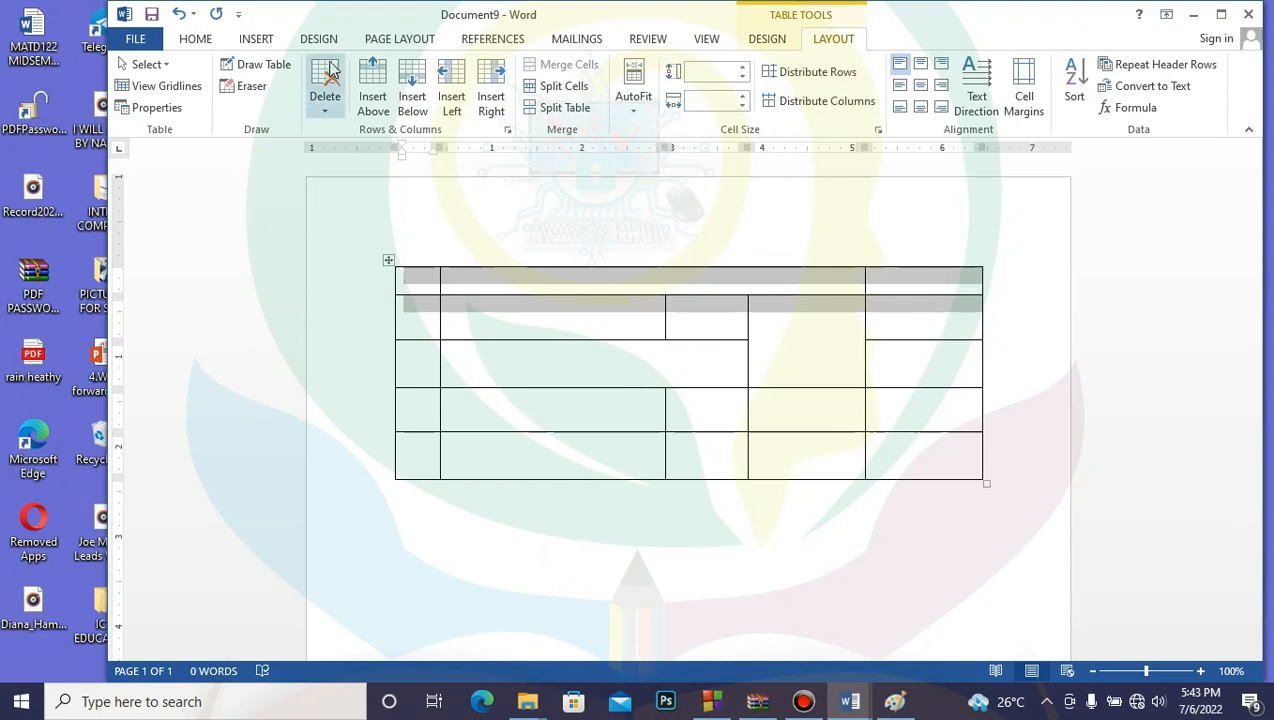
{"action": "left_click", "coordinate": [324, 114]}
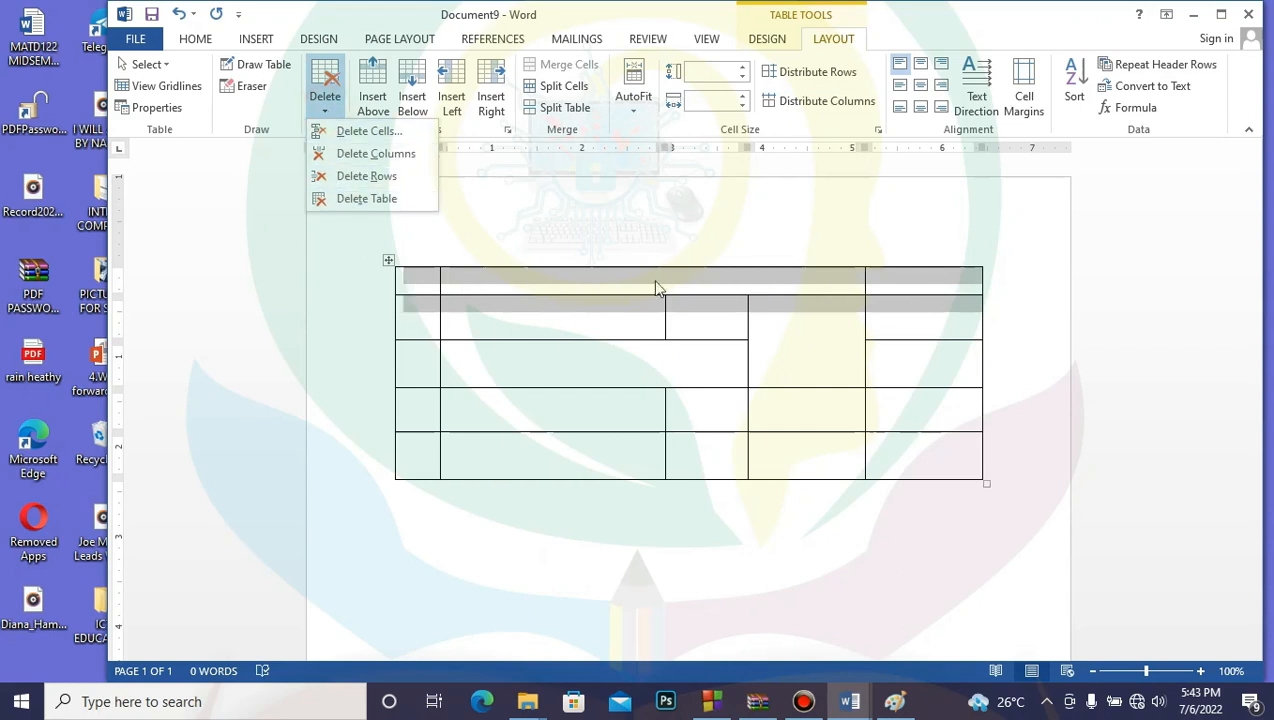
{"action": "left_click", "coordinate": [395, 176]}
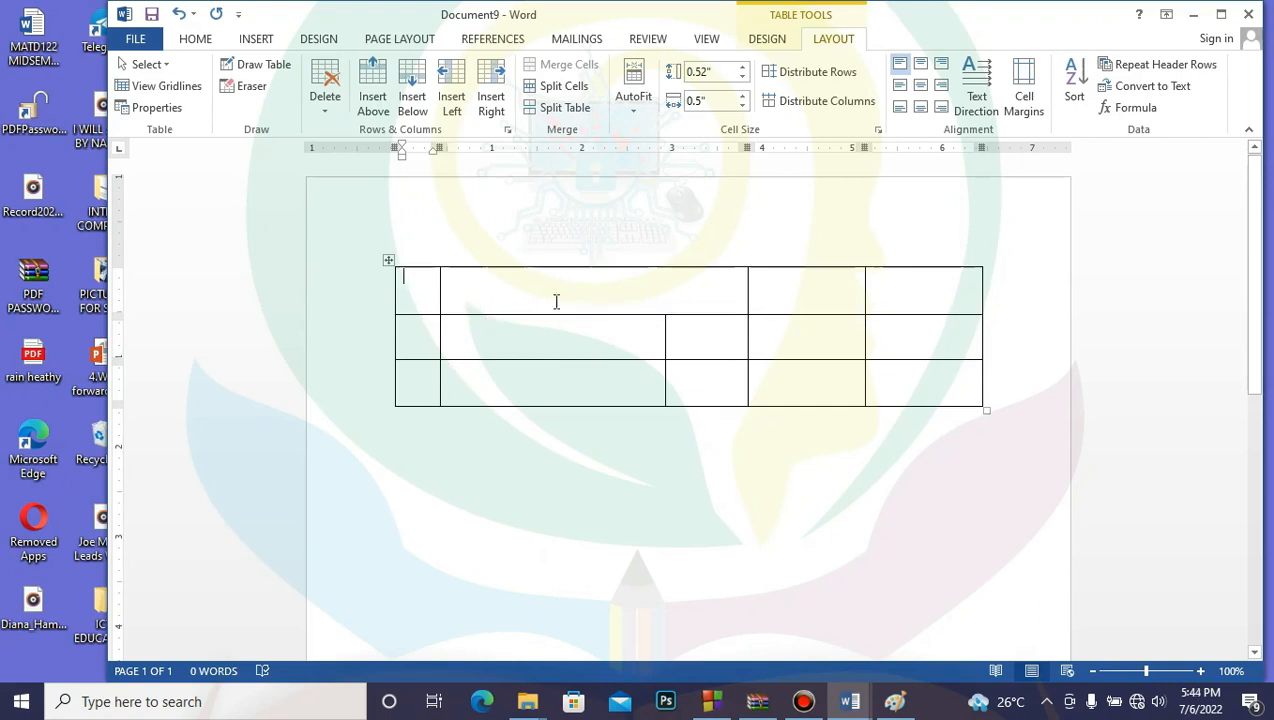
Step: Select all three table rows and remove them with Delete > Delete Table
{"action": "left_click", "coordinate": [390, 262]}
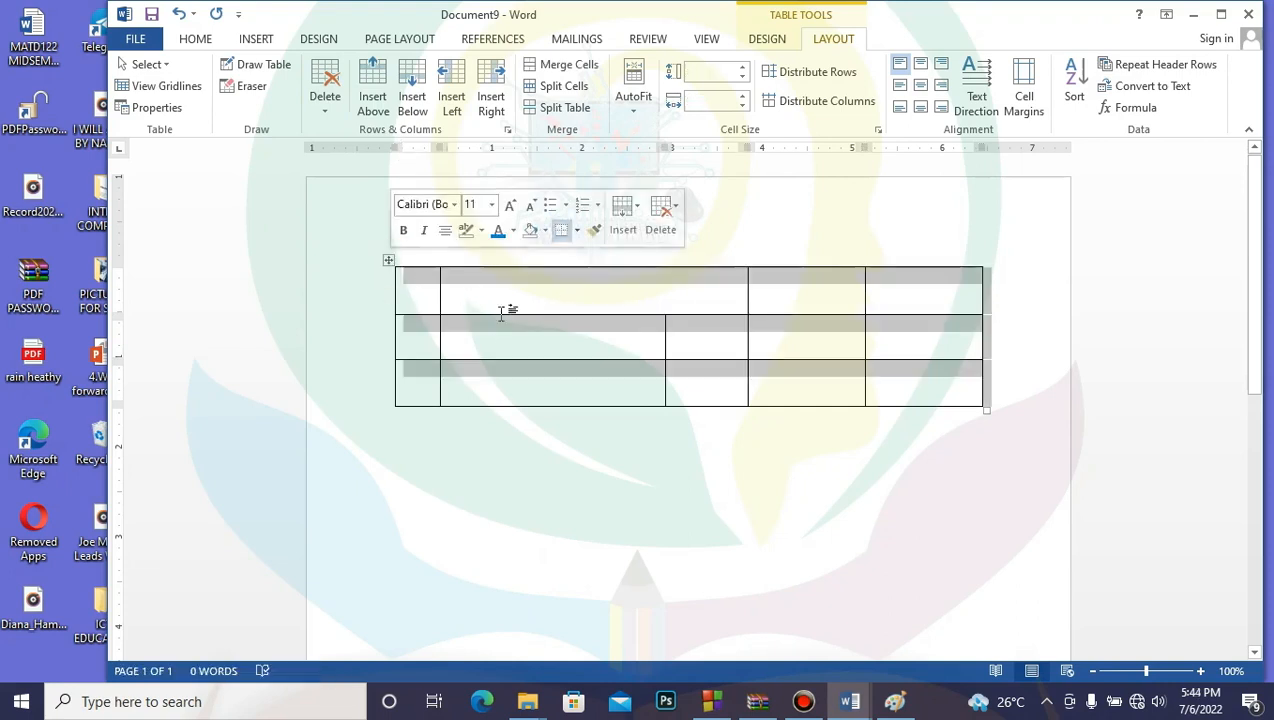
{"action": "left_click", "coordinate": [568, 305]}
{"action": "mouse_move", "coordinate": [432, 290]}
{"action": "left_mouse_down"}
{"action": "mouse_move", "coordinate": [592, 299]}
{"action": "mouse_move", "coordinate": [916, 390]}
{"action": "left_mouse_up"}
{"action": "left_click", "coordinate": [389, 261]}
{"action": "left_click_drag", "start_coordinate": [362, 293], "coordinate": [363, 411]}
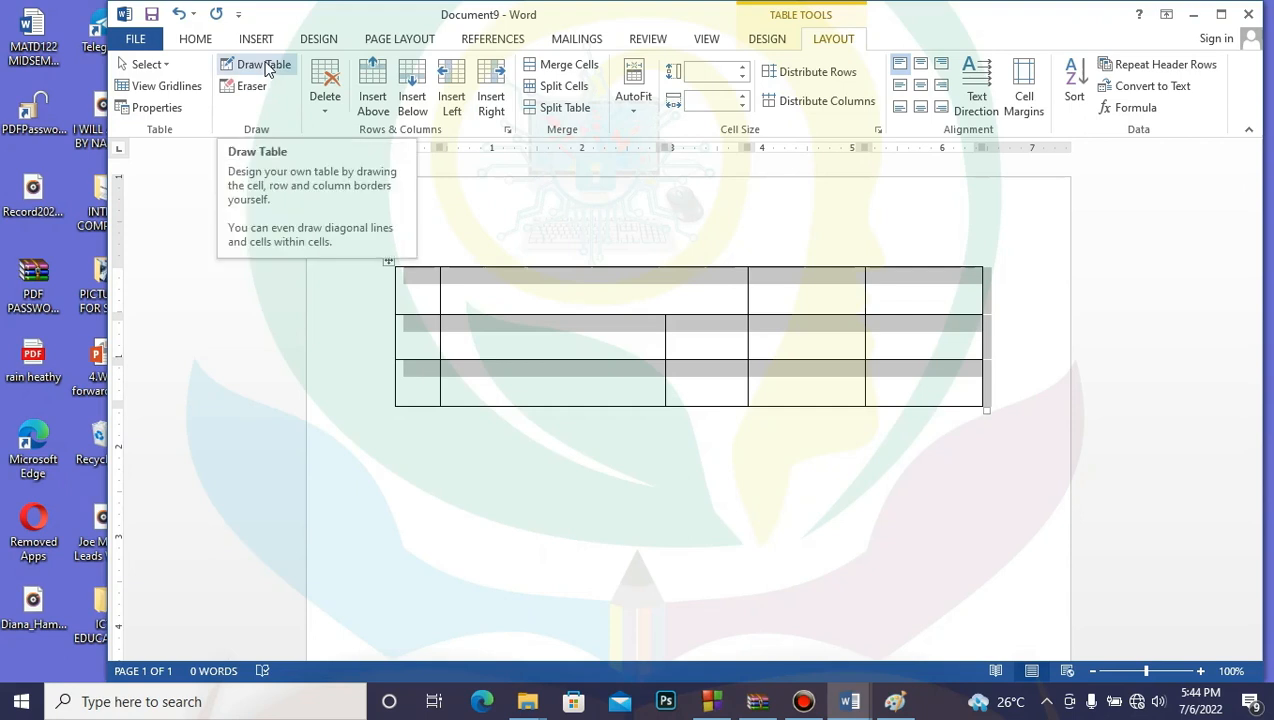
{"action": "left_click", "coordinate": [324, 115]}
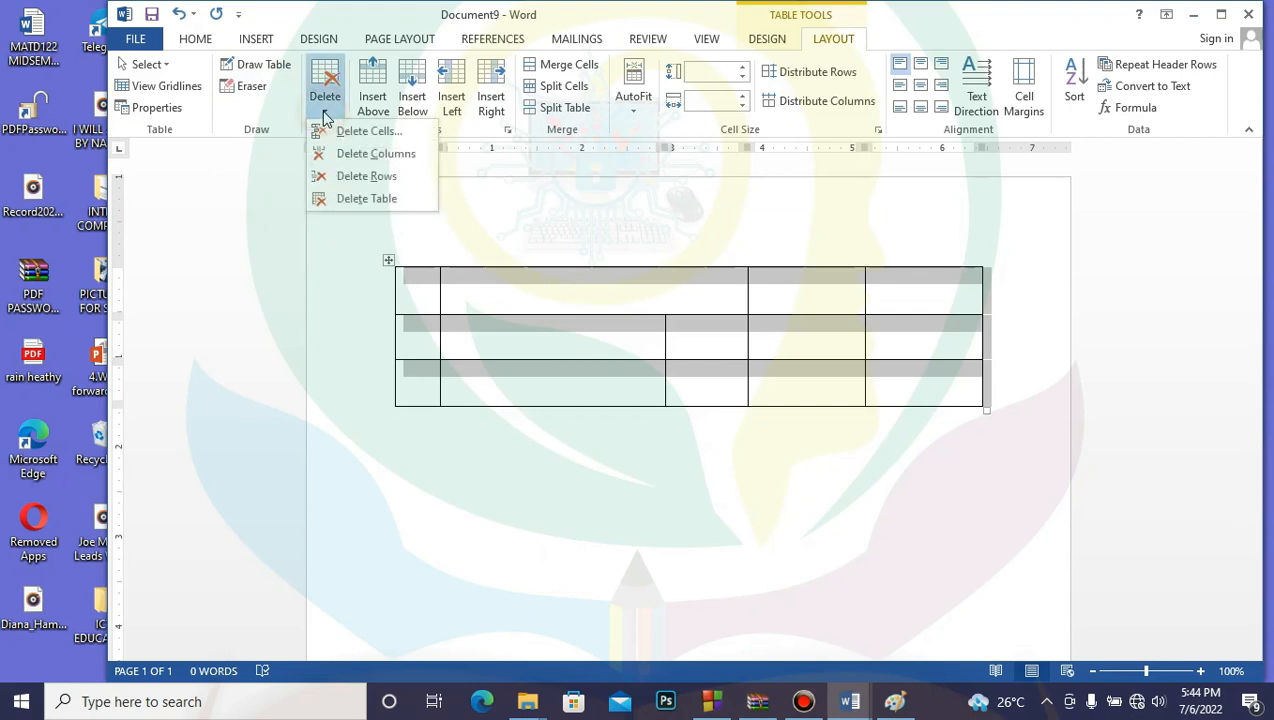
{"action": "left_click", "coordinate": [368, 200]}
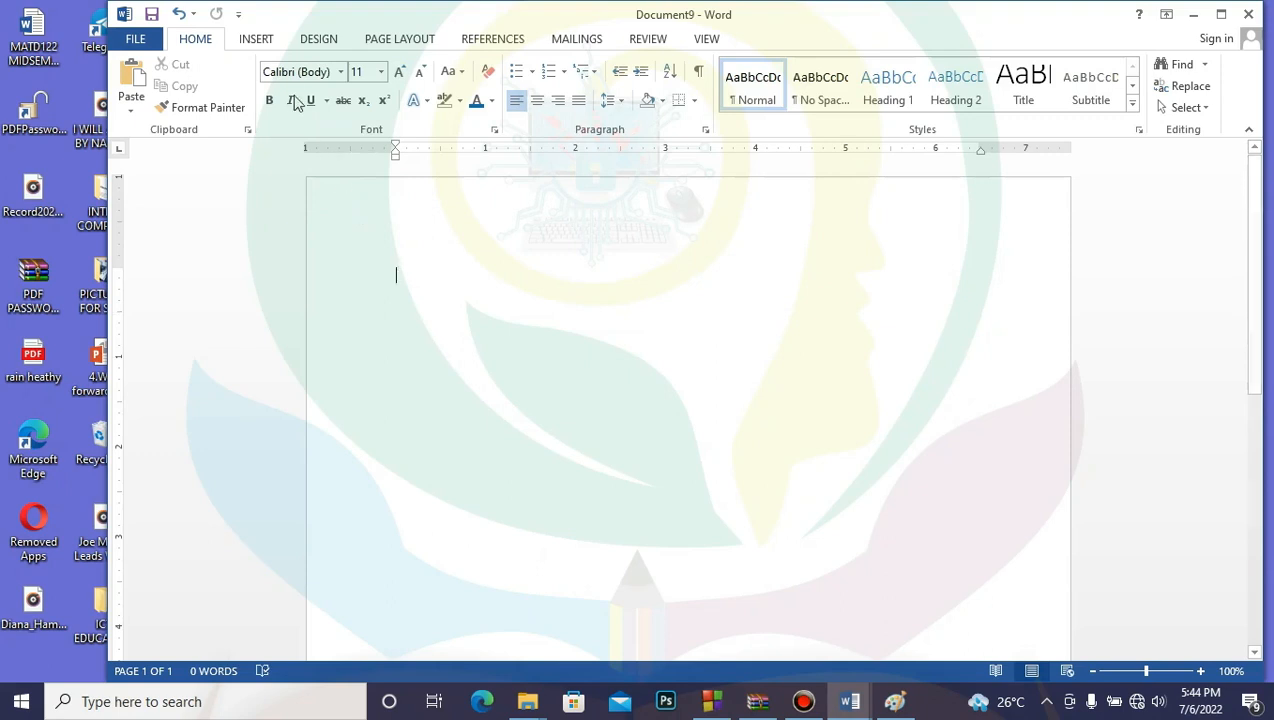
{"action": "left_click", "coordinate": [260, 40]}
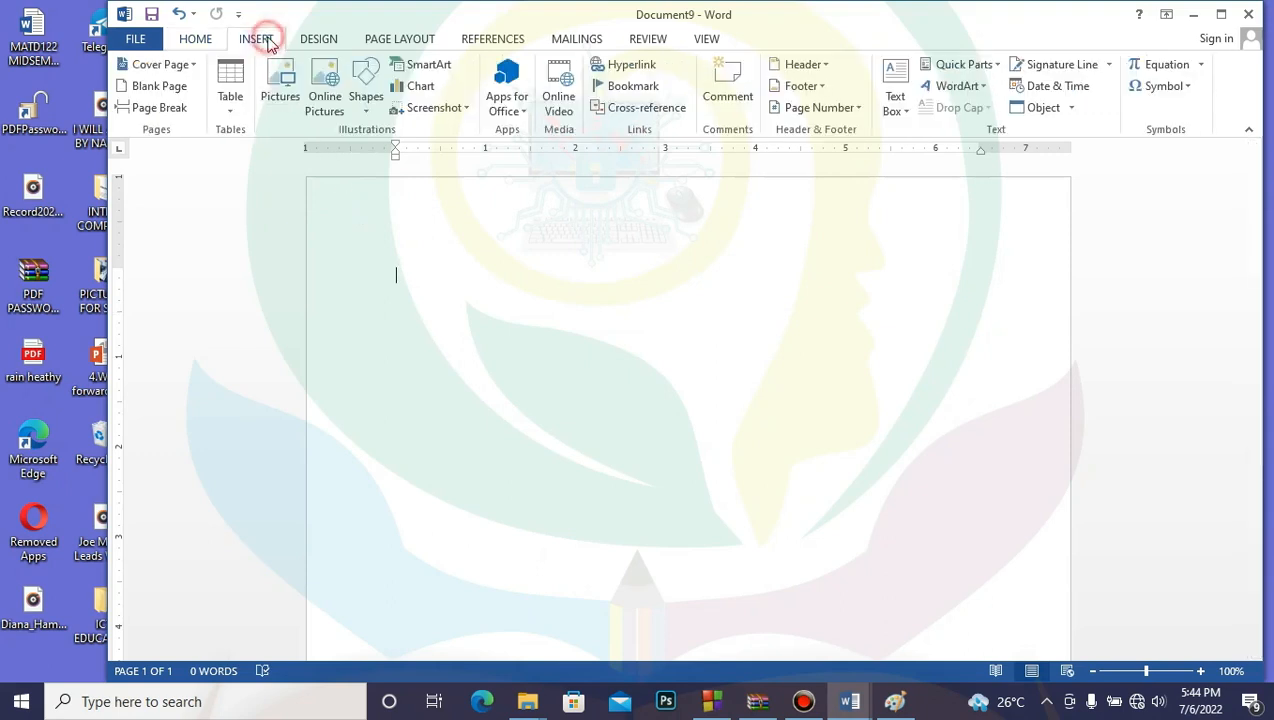
Step: Insert a 4x4 table from the Insert tab's Table grid
{"action": "left_click", "coordinate": [231, 108]}
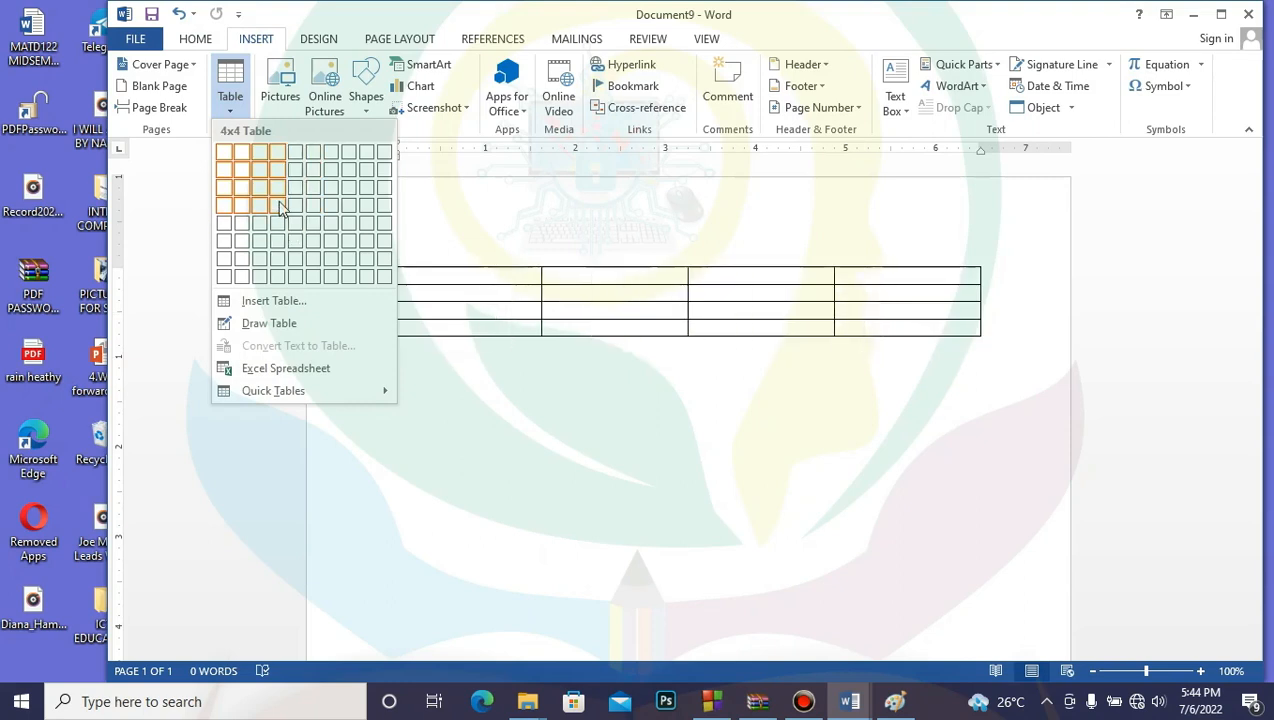
{"action": "left_click", "coordinate": [280, 206]}
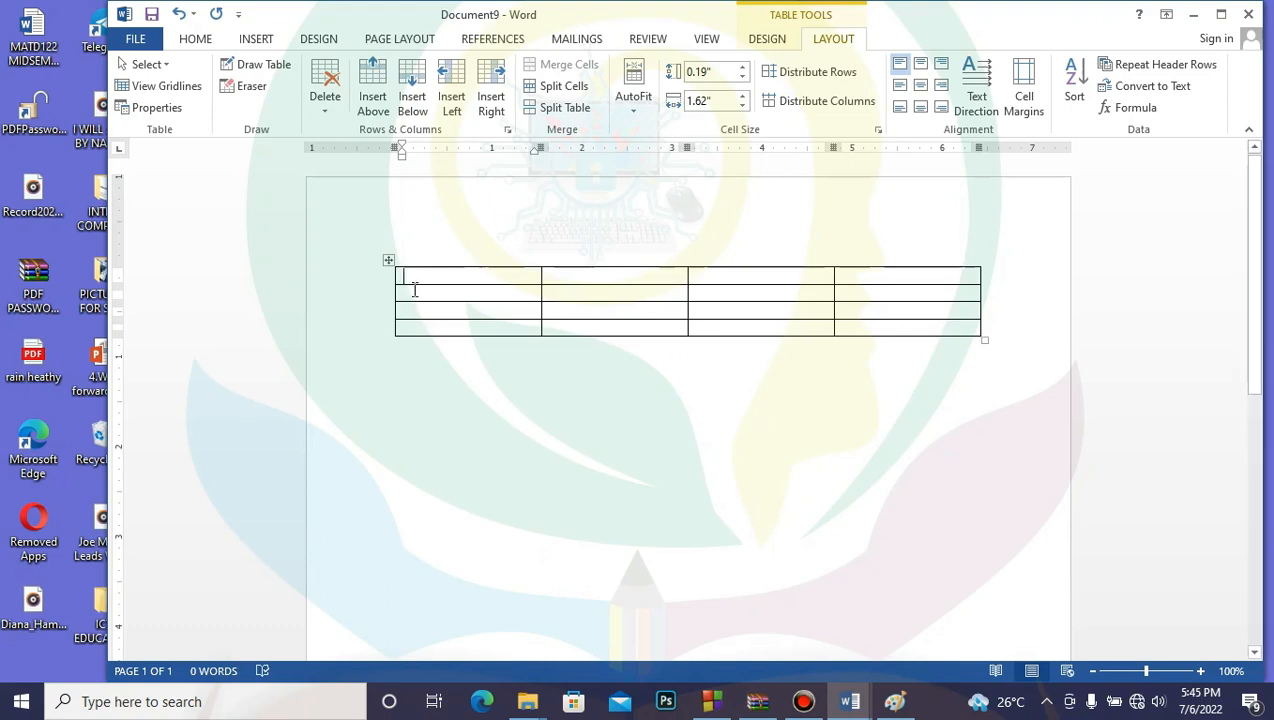
{"action": "mouse_move", "coordinate": [414, 290]}
{"action": "left_mouse_down"}
{"action": "mouse_move", "coordinate": [873, 293]}
{"action": "mouse_move", "coordinate": [902, 336]}
{"action": "left_mouse_up"}
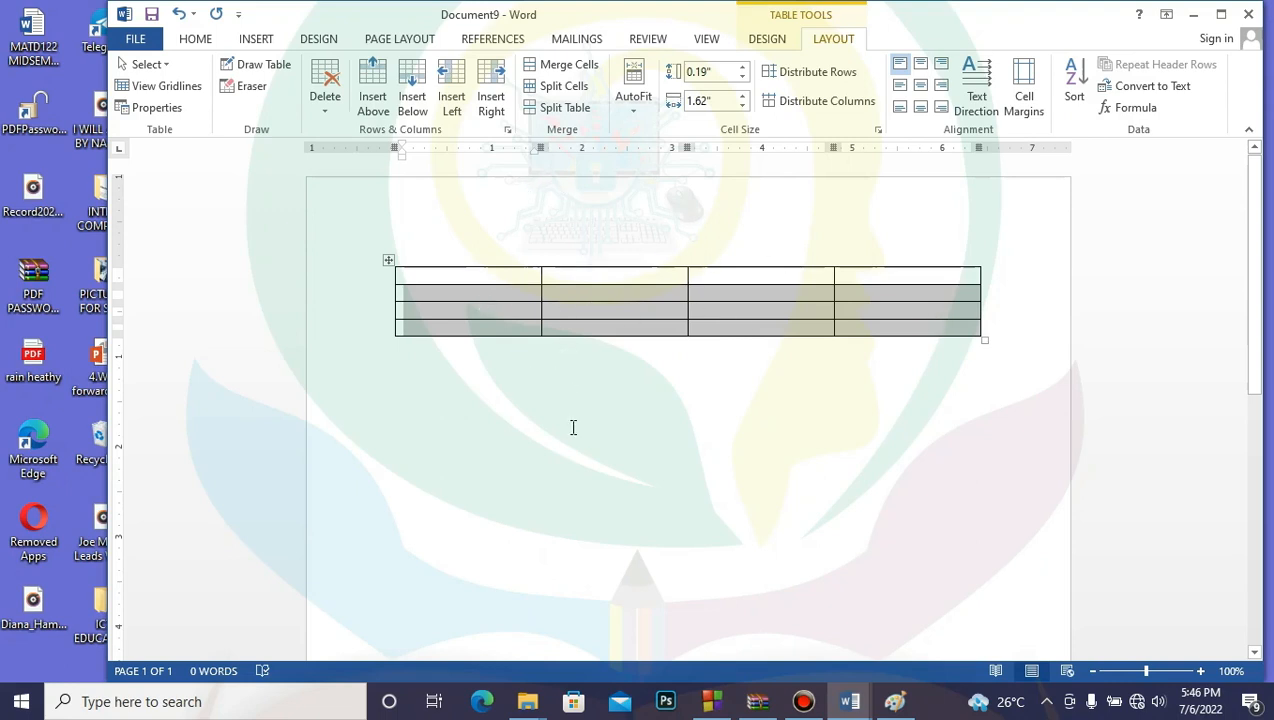
Step: Insert three rows below the selected rows 2–4, giving seven rows
{"action": "left_click", "coordinate": [416, 80]}
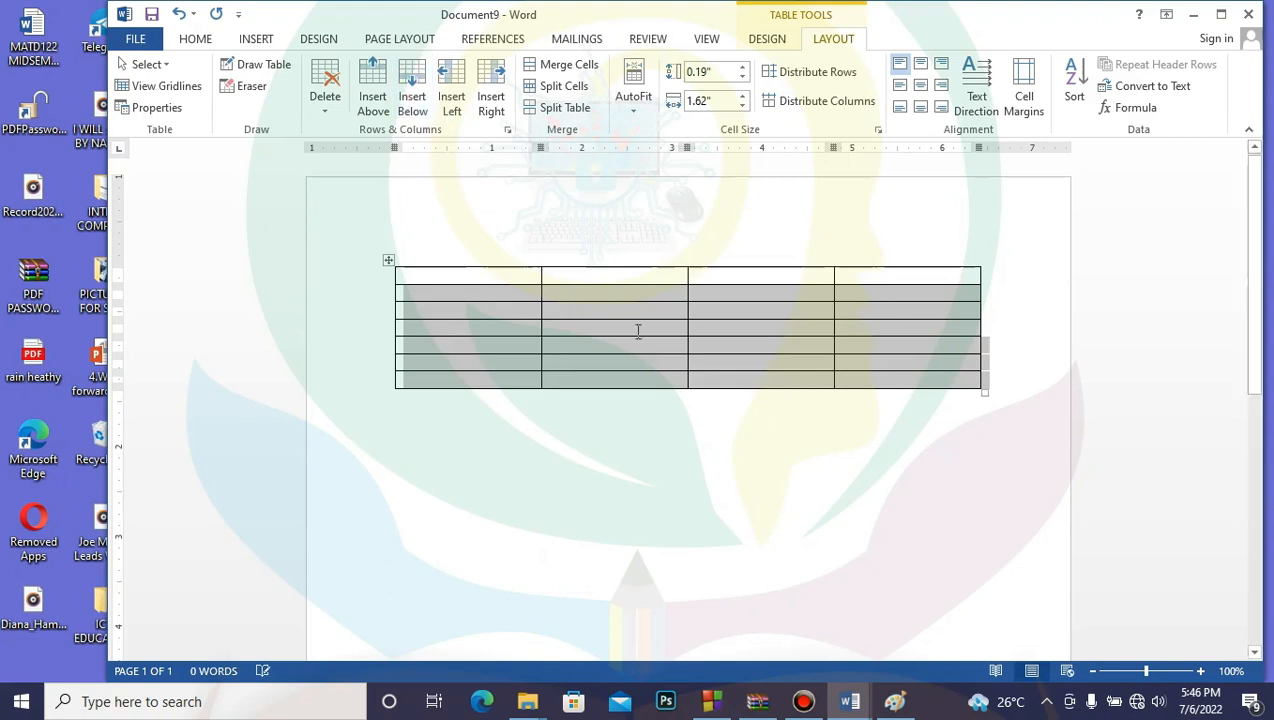
{"action": "left_click", "coordinate": [728, 459]}
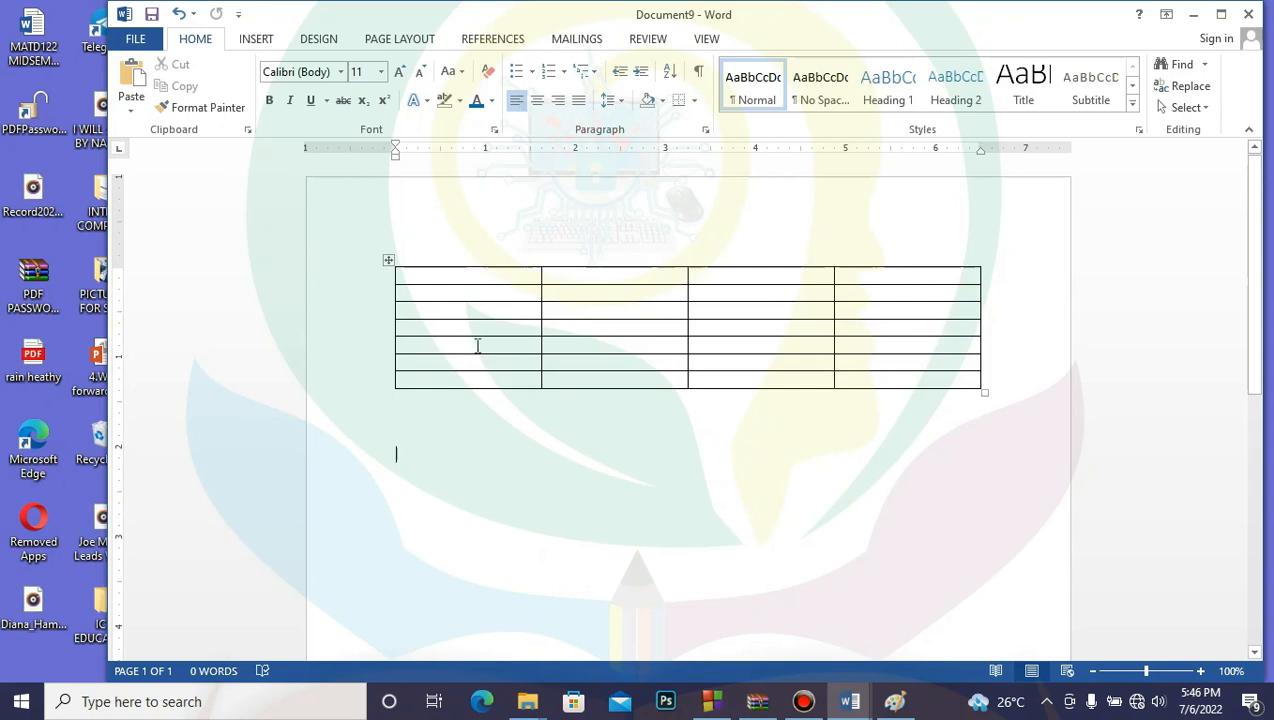
Step: Select the bottom three rows and use Insert Below to reach ten rows
{"action": "left_click_drag", "start_coordinate": [438, 344], "coordinate": [890, 373]}
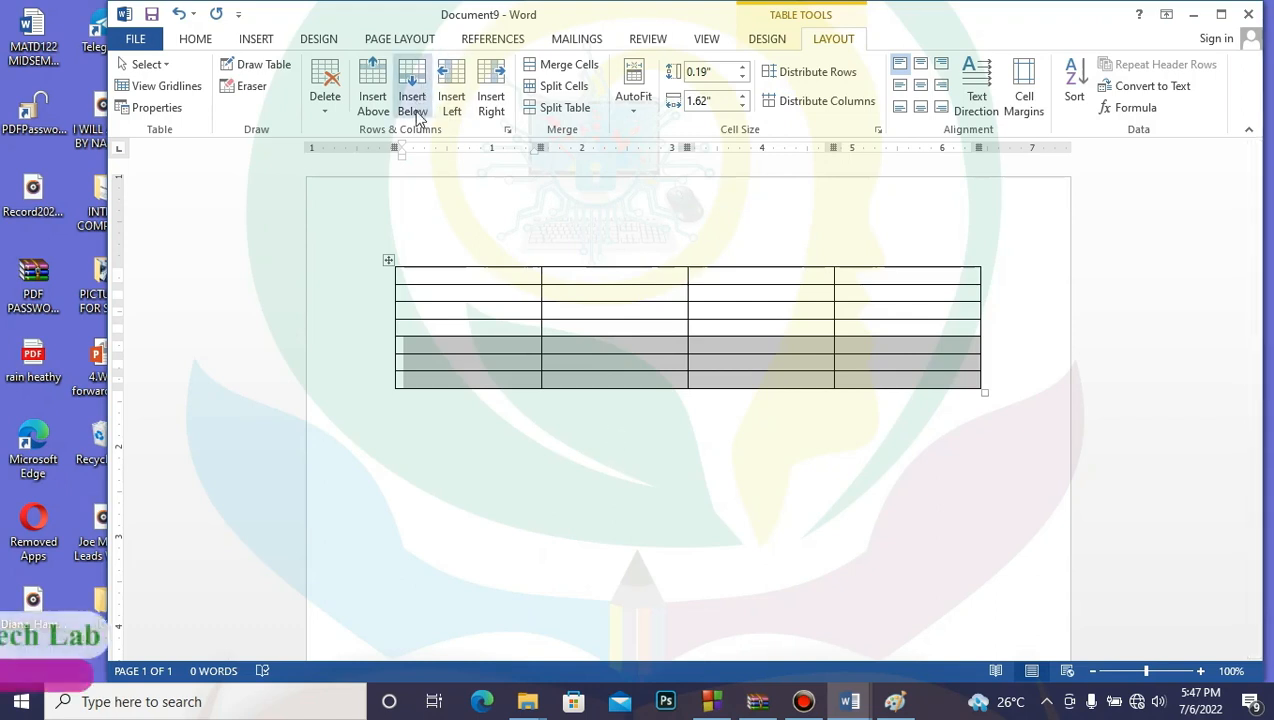
{"action": "left_click", "coordinate": [374, 74]}
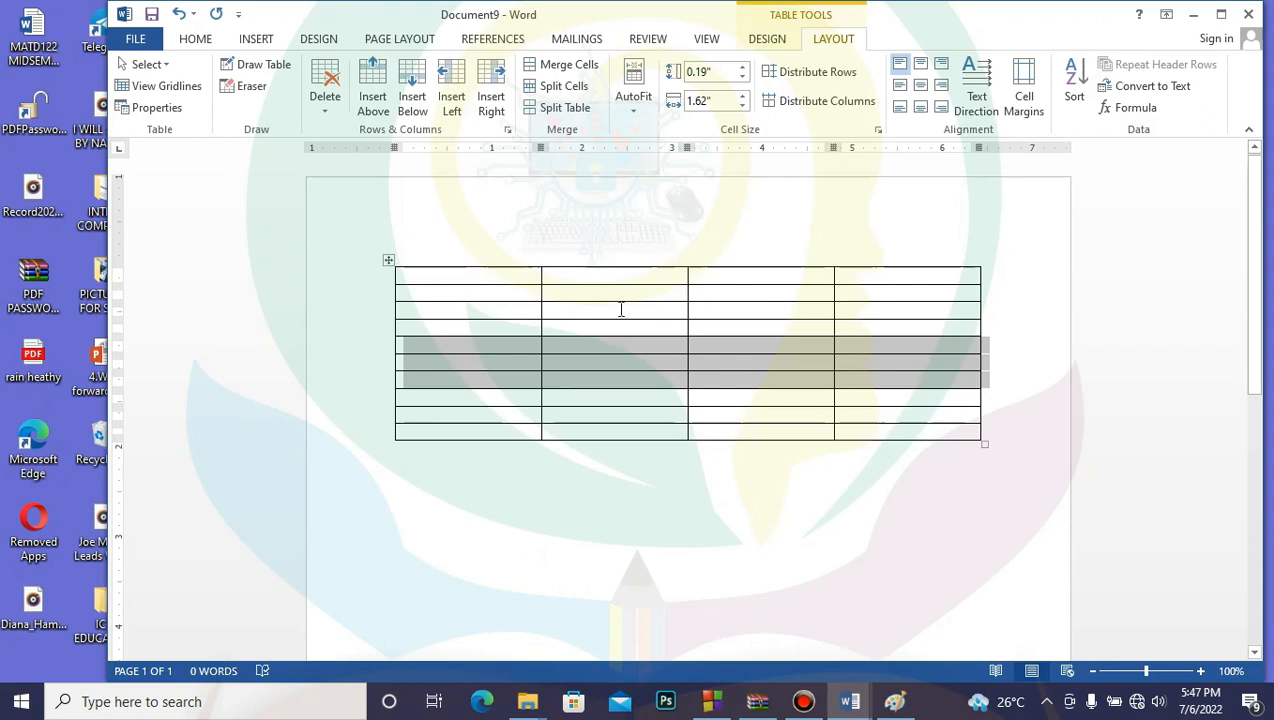
{"action": "left_click", "coordinate": [617, 344]}
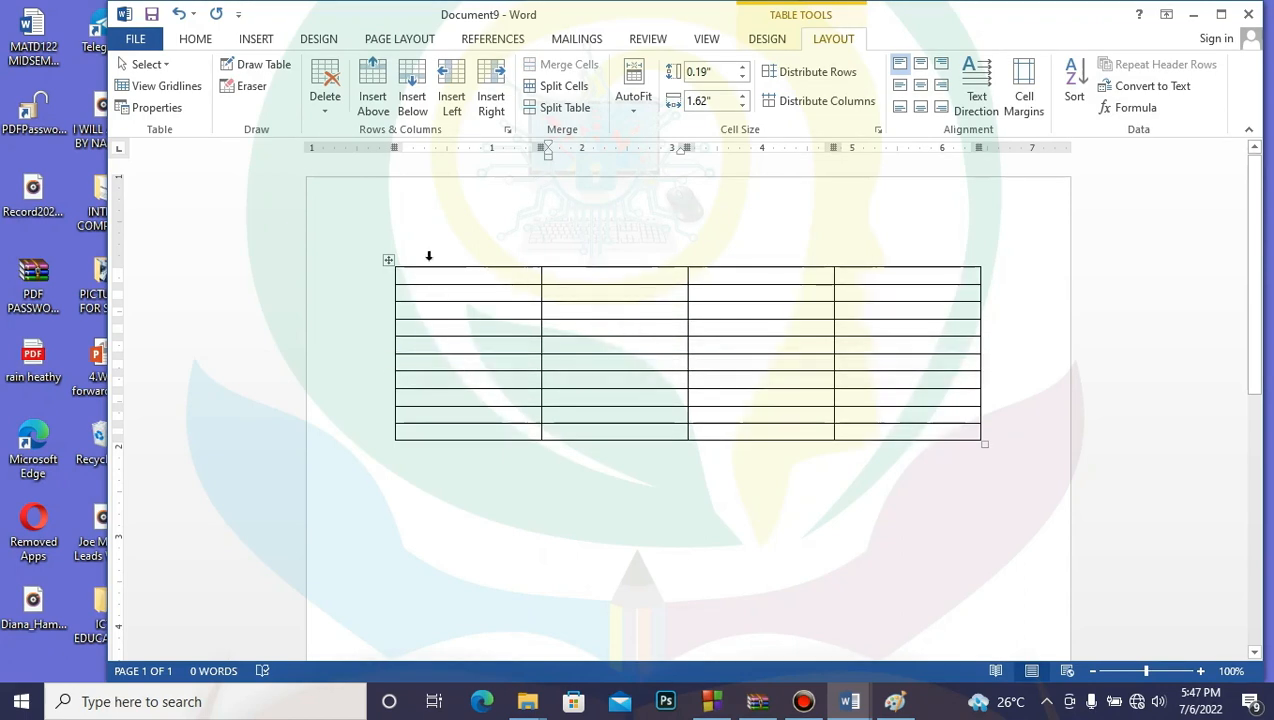
{"action": "left_click_drag", "start_coordinate": [420, 346], "coordinate": [815, 422]}
{"action": "left_click", "coordinate": [759, 503]}
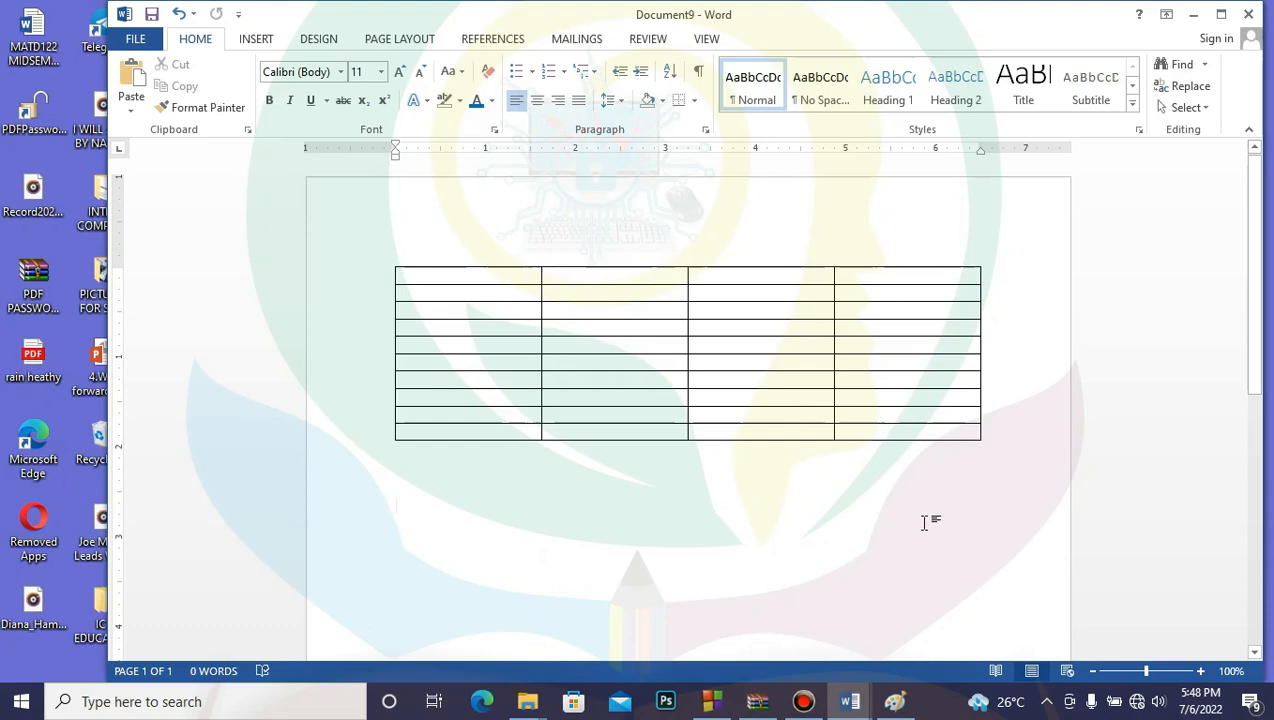
Step: Add three rows below the last three via right-click Insert Rows Below, reaching 13 rows
{"action": "left_click", "coordinate": [667, 274]}
{"action": "left_click_drag", "start_coordinate": [667, 274], "coordinate": [932, 438]}
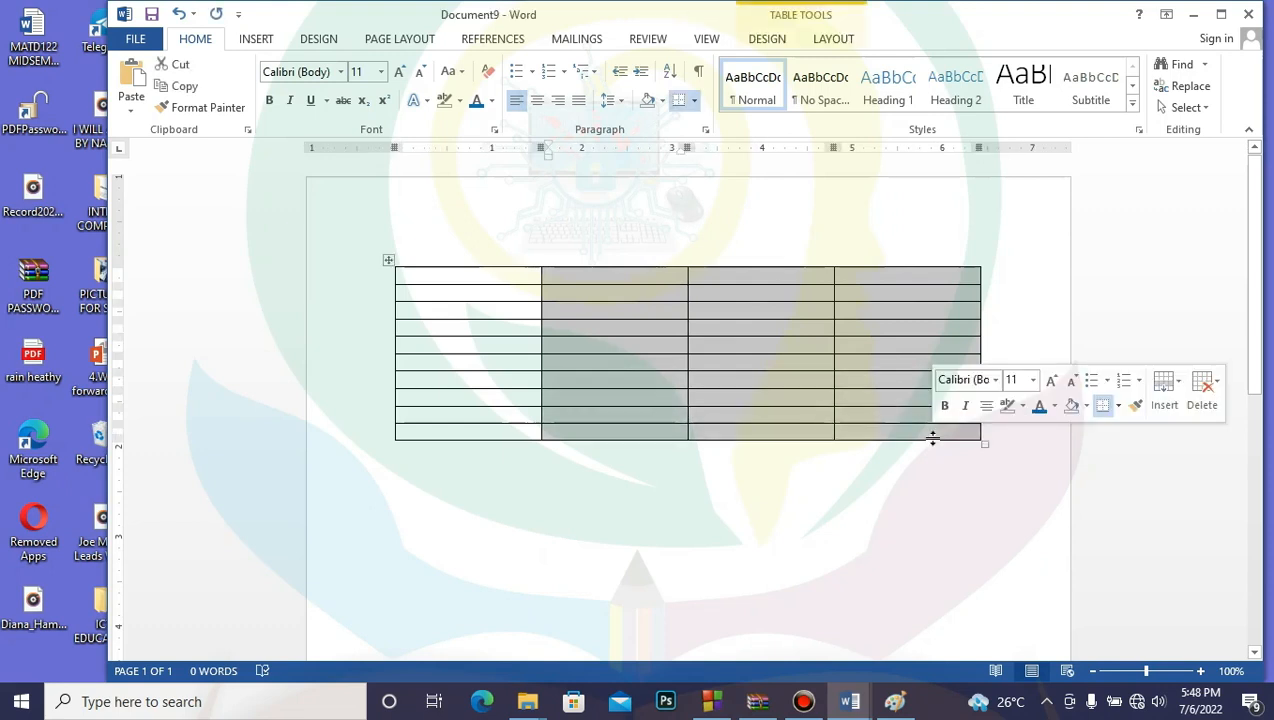
{"action": "left_click", "coordinate": [711, 492]}
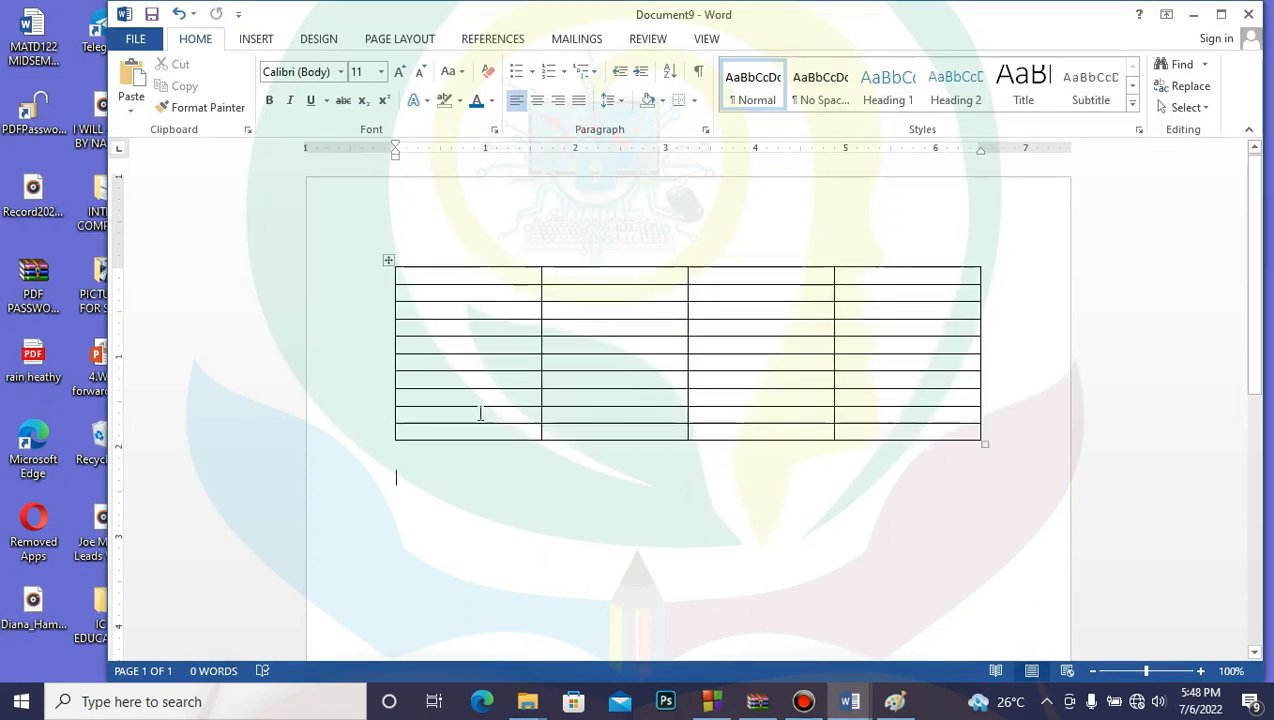
{"action": "left_click_drag", "start_coordinate": [441, 395], "coordinate": [916, 431]}
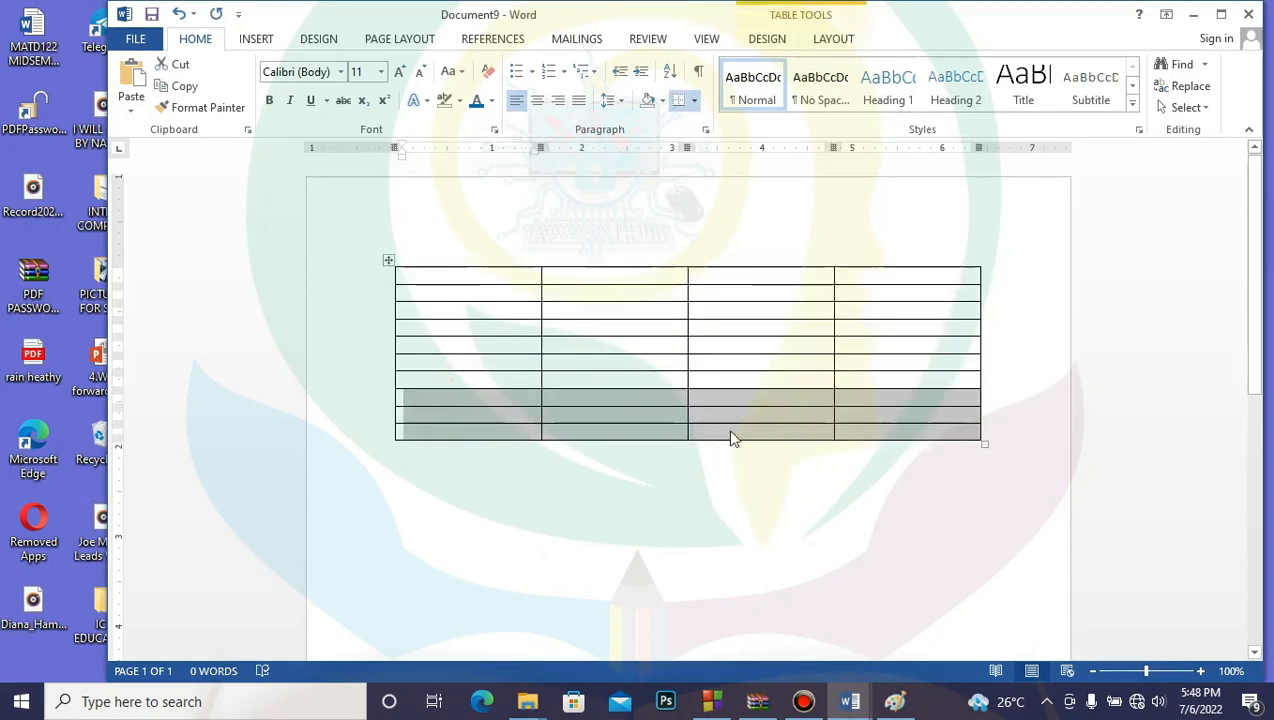
{"action": "right_click", "coordinate": [644, 414]}
{"action": "mouse_move", "coordinate": [767, 523]}
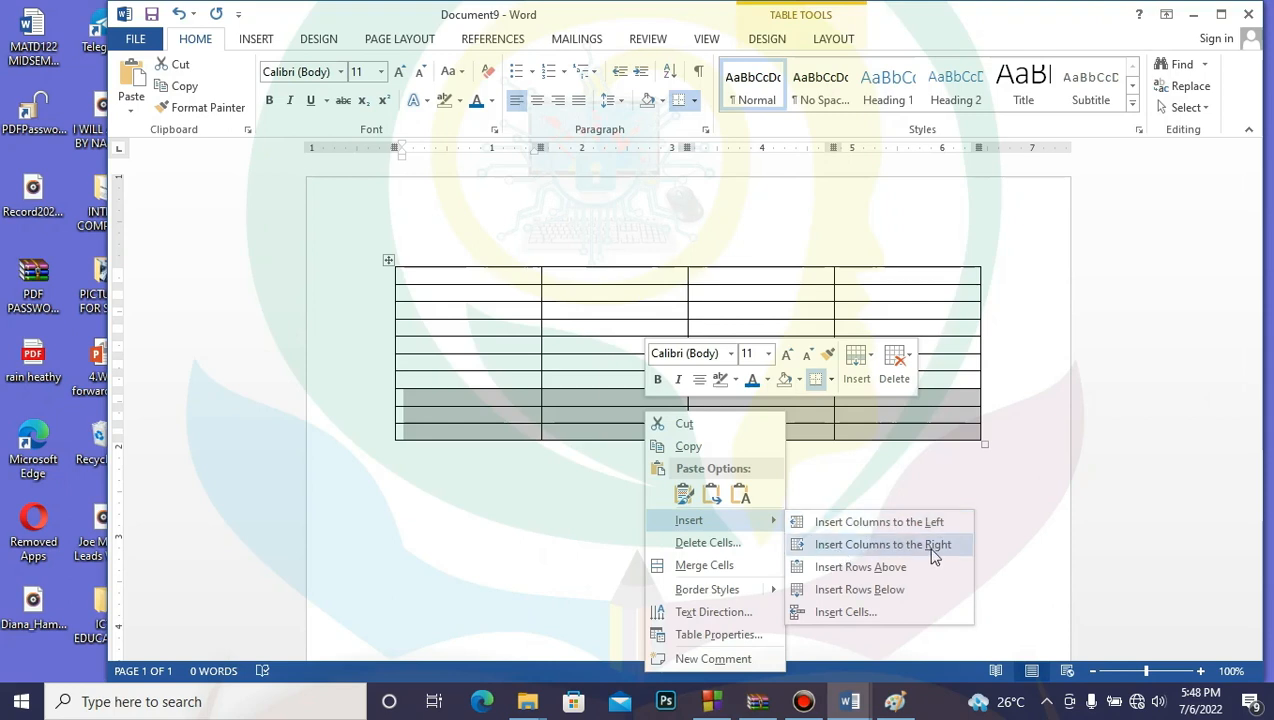
{"action": "left_click", "coordinate": [866, 590]}
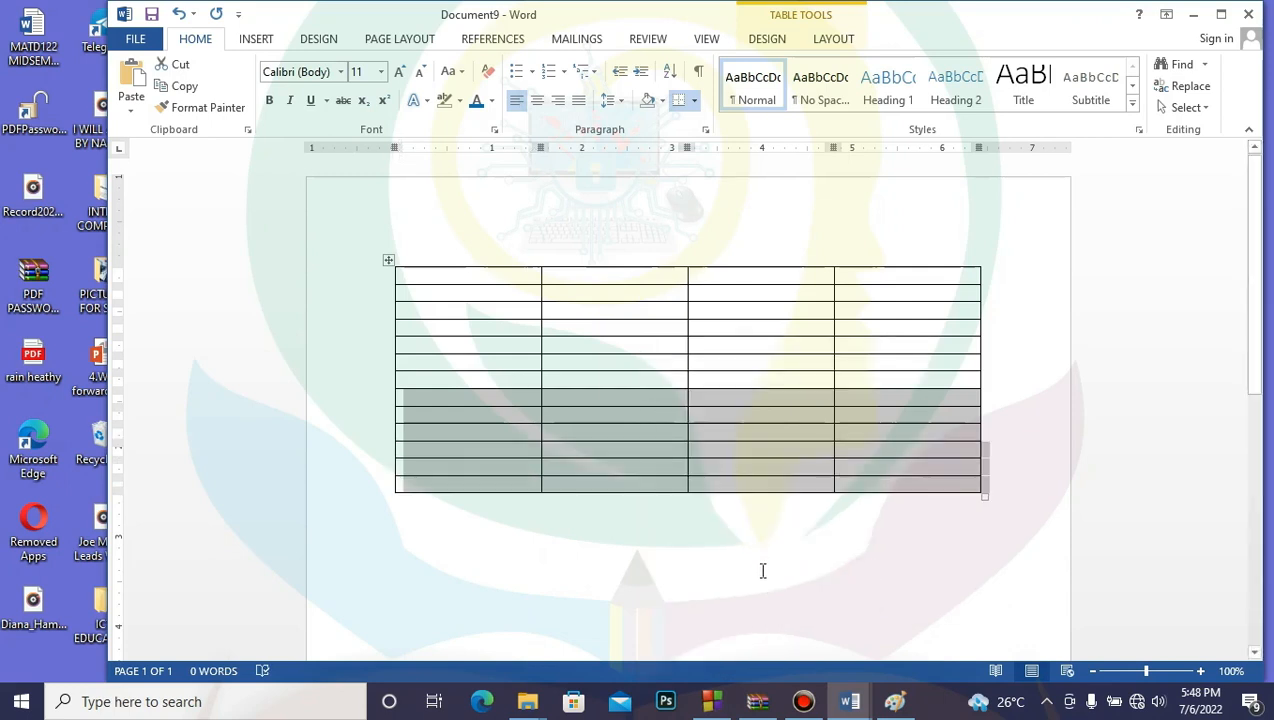
Step: Select columns 2–4 across all 13 table rows
{"action": "left_click", "coordinate": [834, 40]}
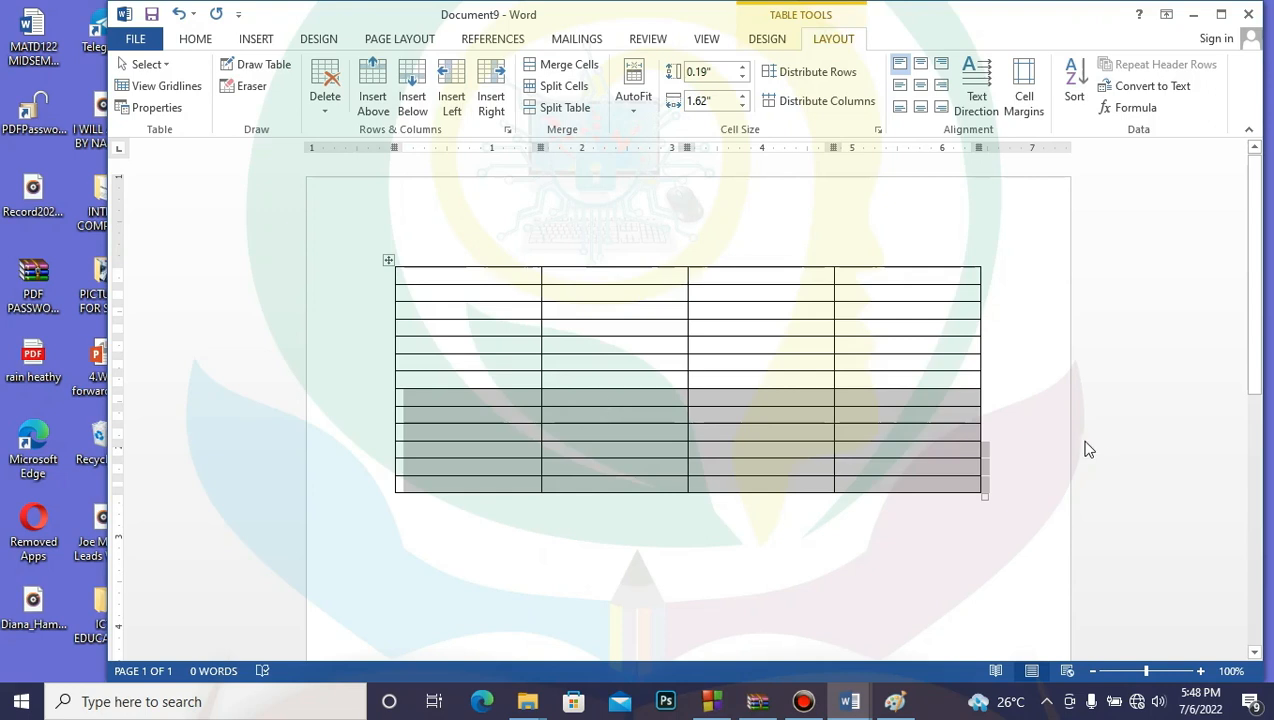
{"action": "left_click", "coordinate": [762, 356]}
{"action": "left_click", "coordinate": [641, 282]}
{"action": "mouse_move", "coordinate": [641, 282]}
{"action": "left_mouse_down"}
{"action": "mouse_move", "coordinate": [921, 455]}
{"action": "mouse_move", "coordinate": [944, 512]}
{"action": "mouse_move", "coordinate": [930, 476]}
{"action": "mouse_move", "coordinate": [930, 488]}
{"action": "left_mouse_up"}
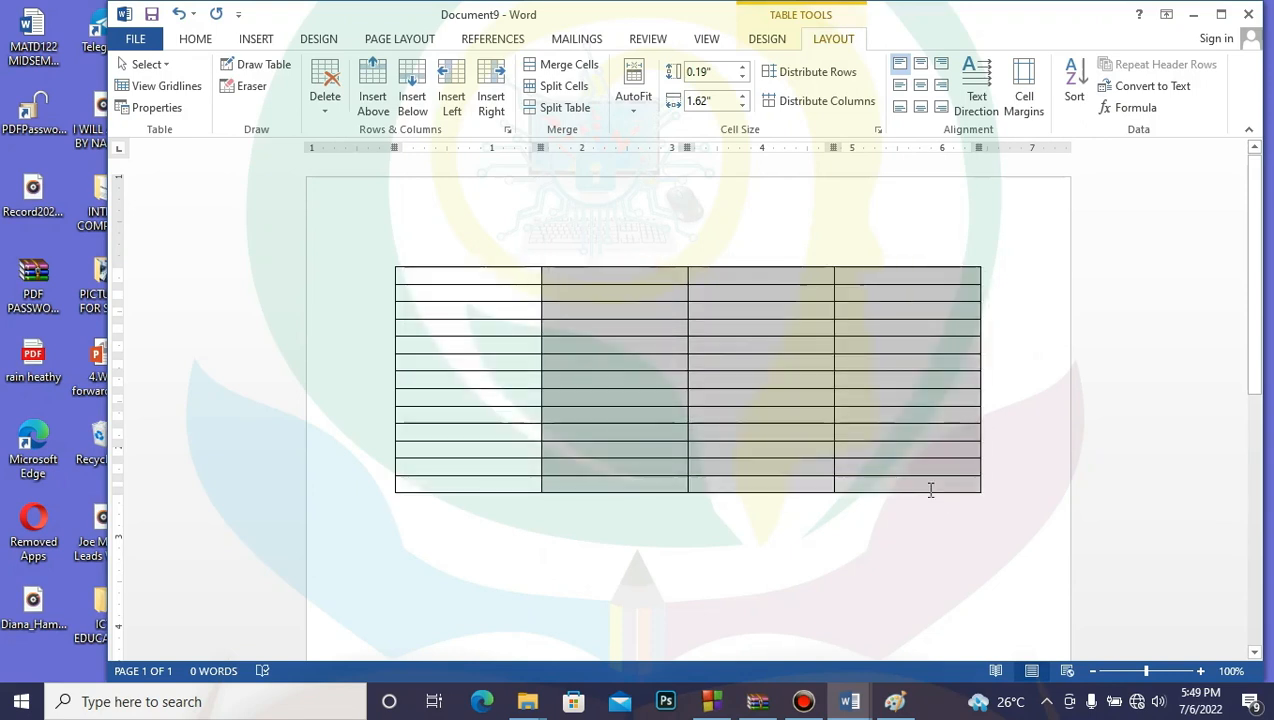
Step: Show the Insert submenu from the right-click menu of the three selected table columns
{"action": "right_click", "coordinate": [750, 357]}
{"action": "mouse_move", "coordinate": [852, 479]}
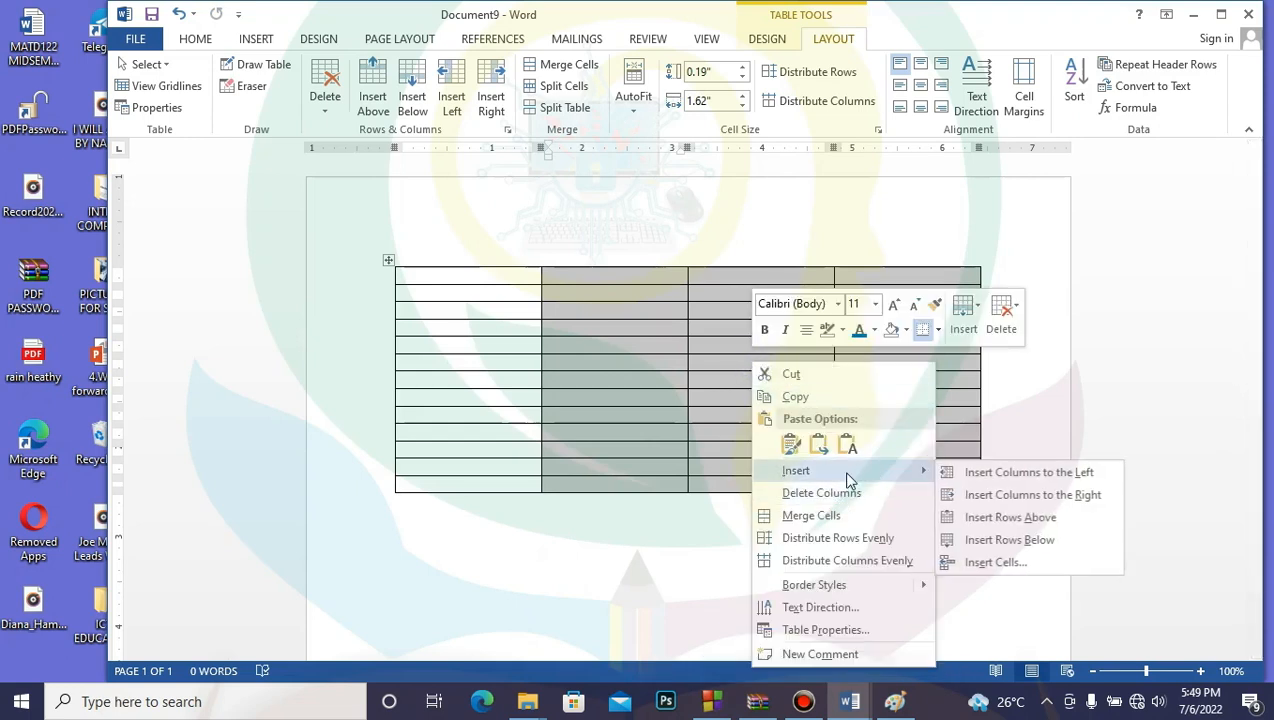
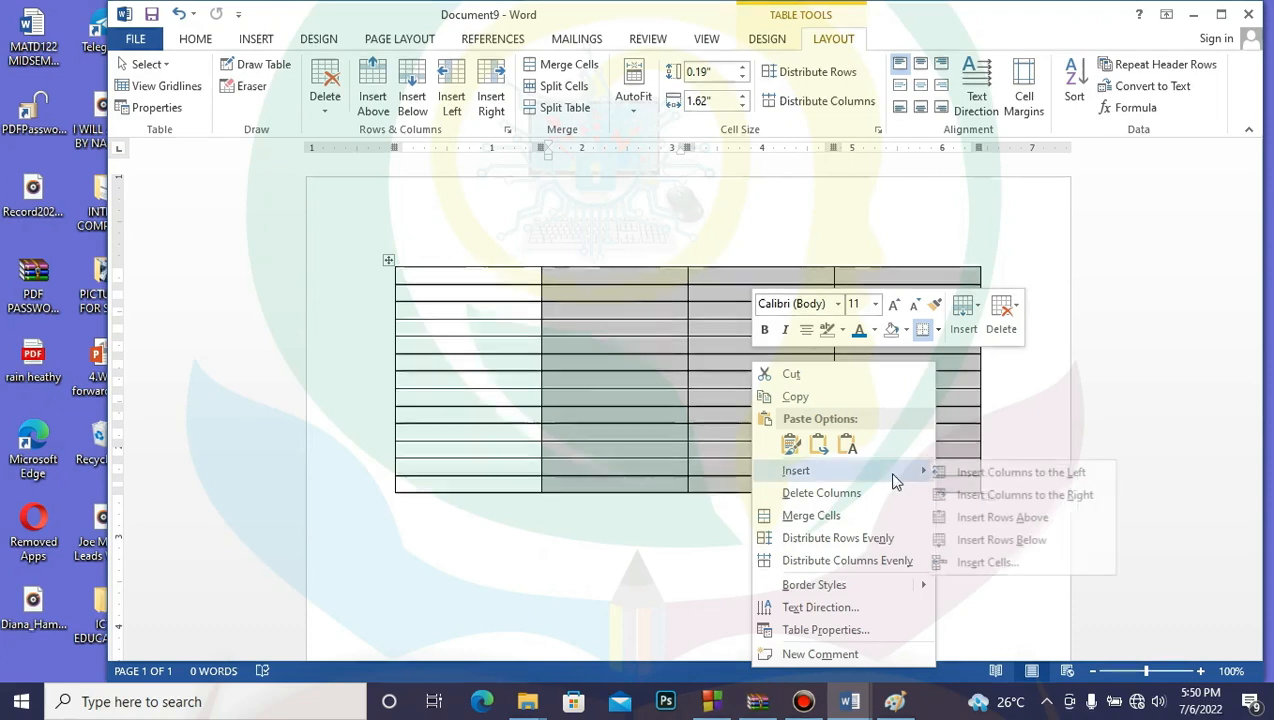
Step: Try inserting columns beside the selection from the right-click menu, then undo those insertions
{"action": "left_click", "coordinate": [1020, 495]}
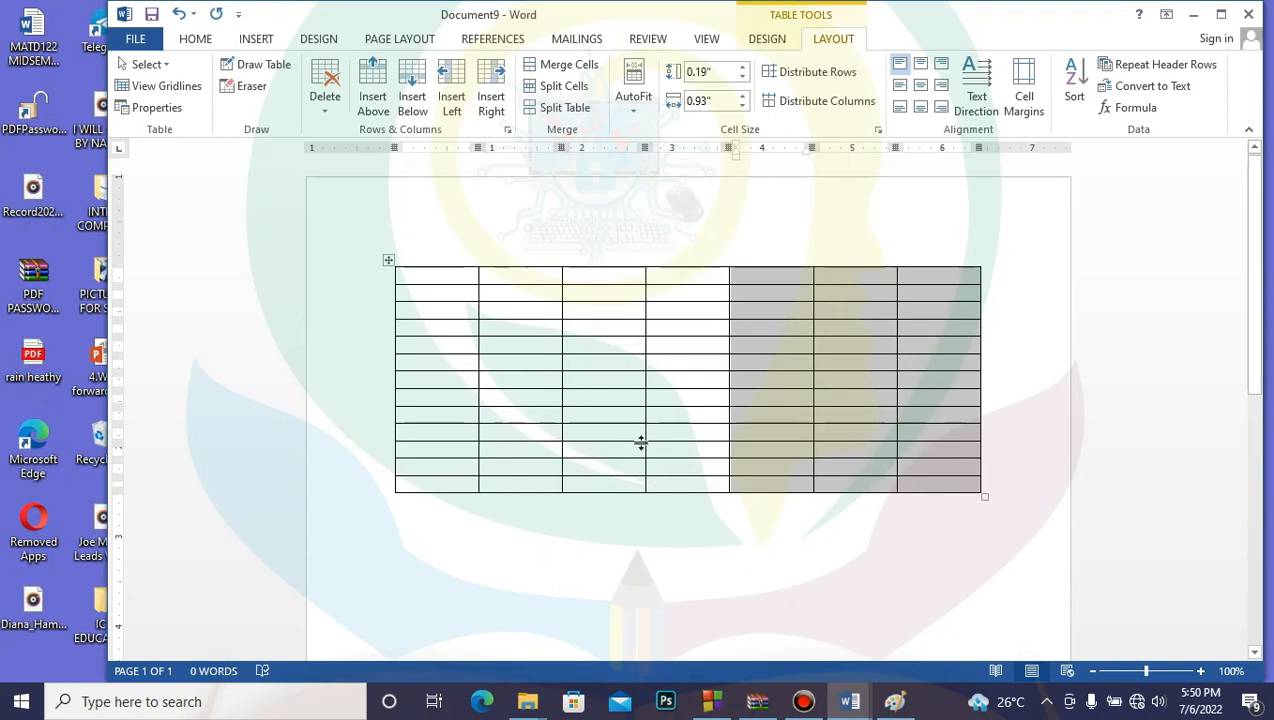
{"action": "right_click", "coordinate": [874, 414]}
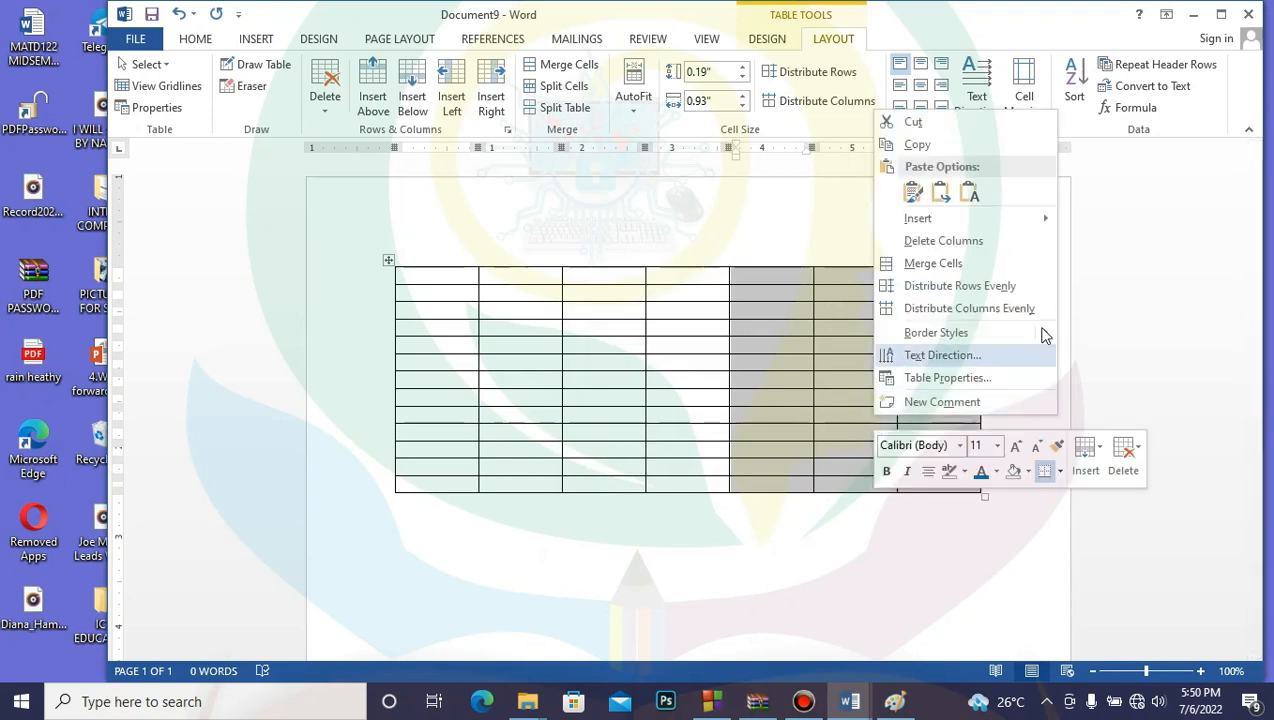
{"action": "mouse_move", "coordinate": [1022, 213]}
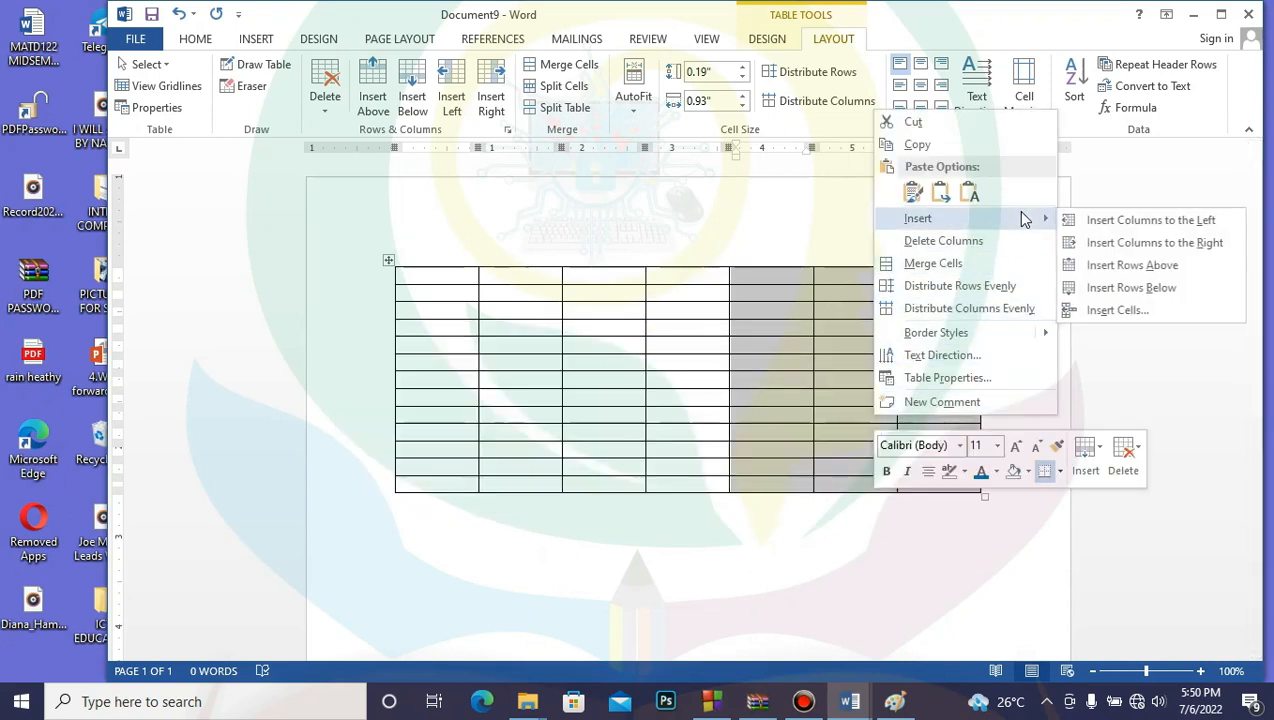
{"action": "left_click", "coordinate": [1145, 242]}
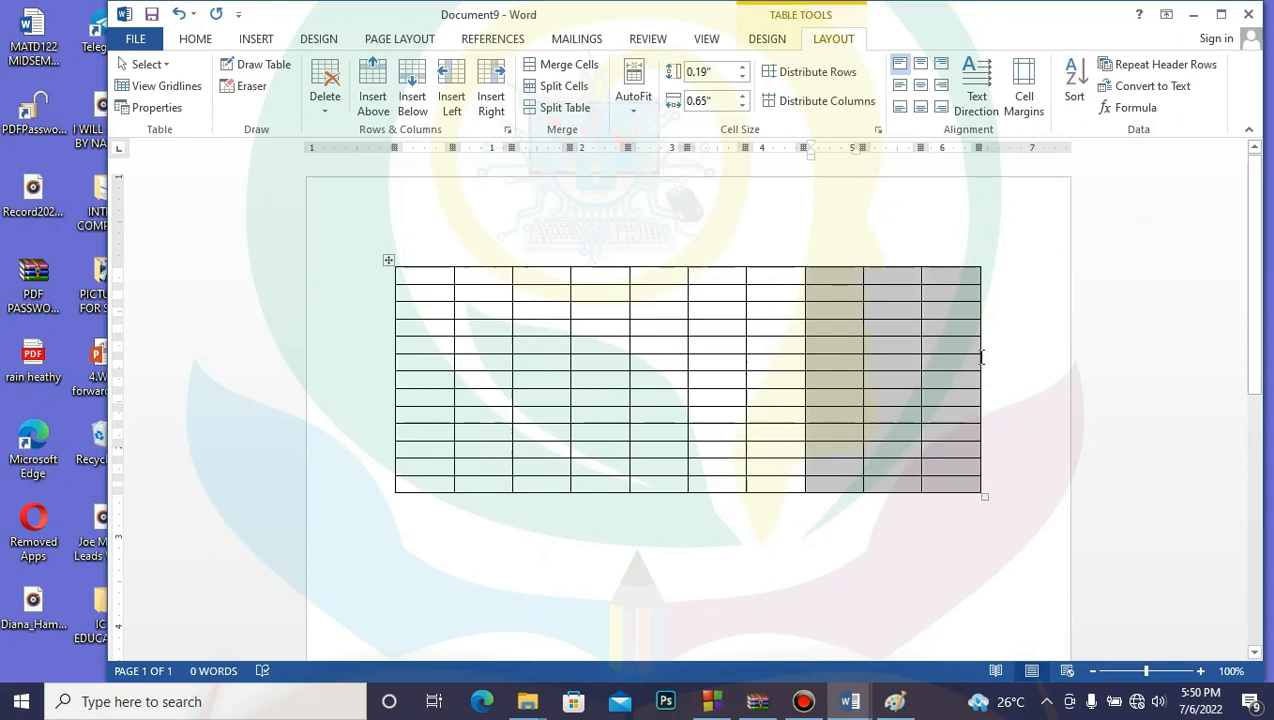
{"action": "right_click", "coordinate": [882, 449]}
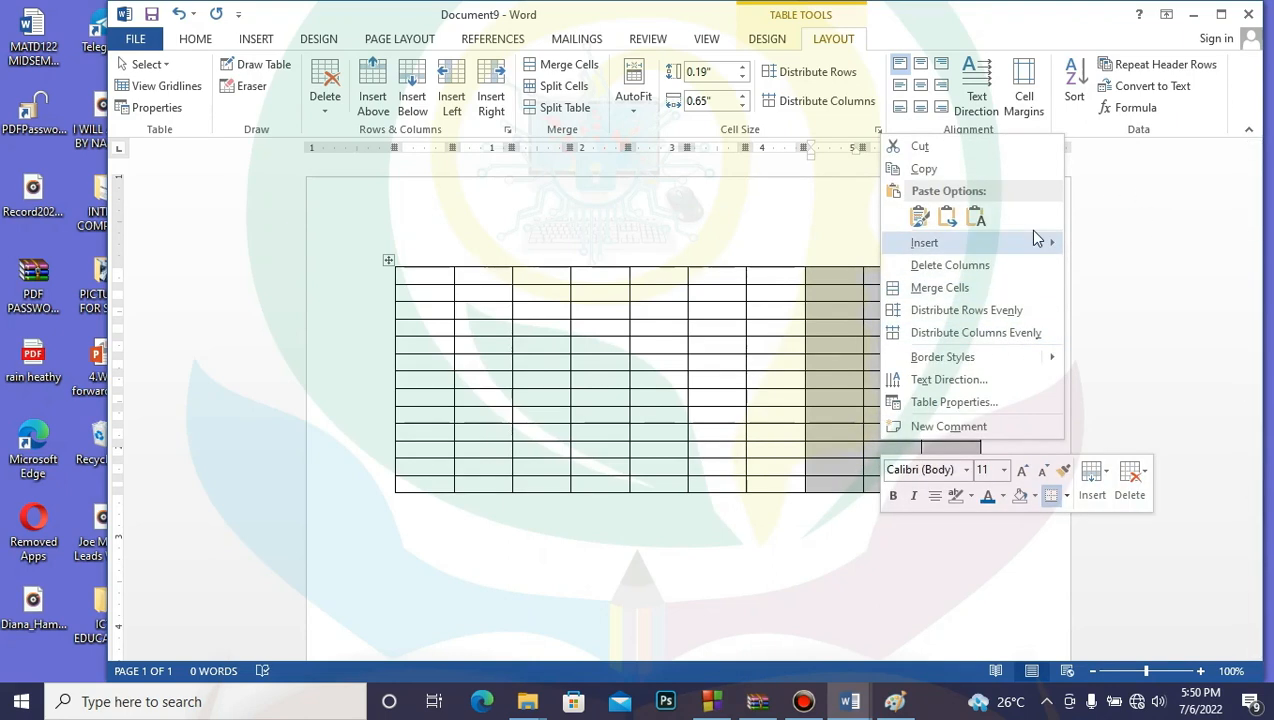
{"action": "mouse_move", "coordinate": [1045, 243]}
{"action": "left_click", "coordinate": [1145, 252]}
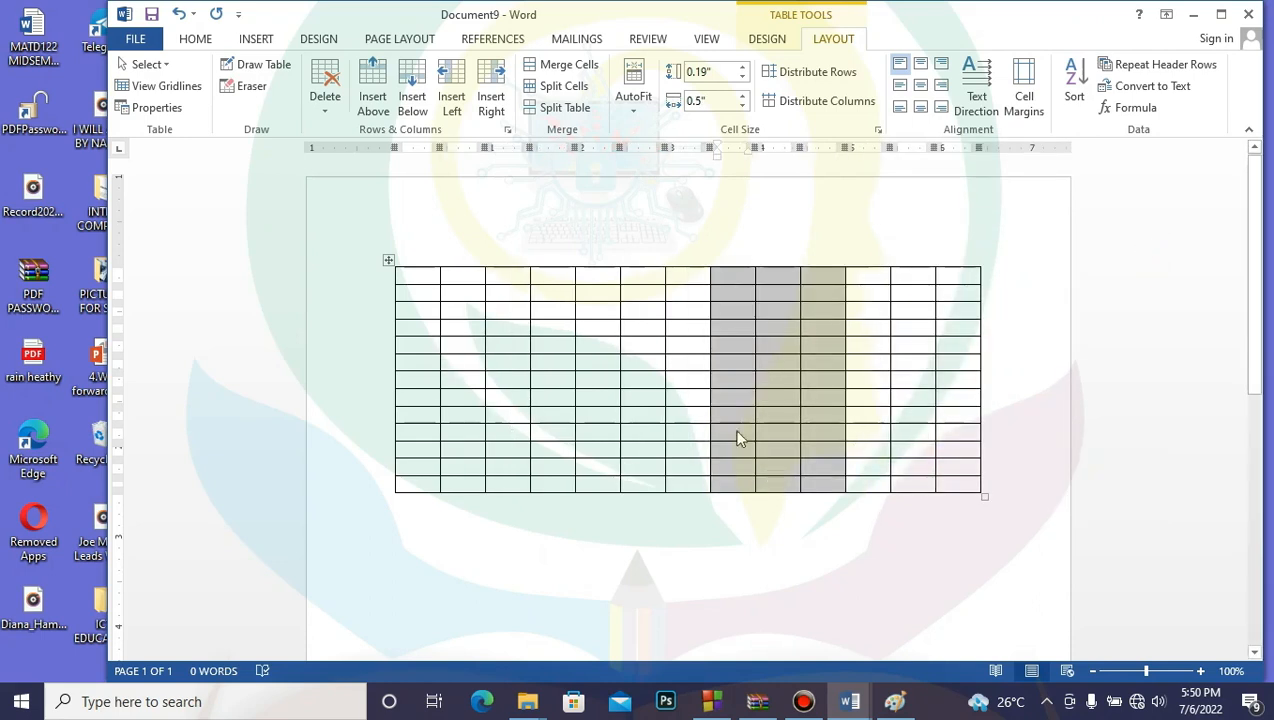
{"action": "left_click", "coordinate": [178, 15]}
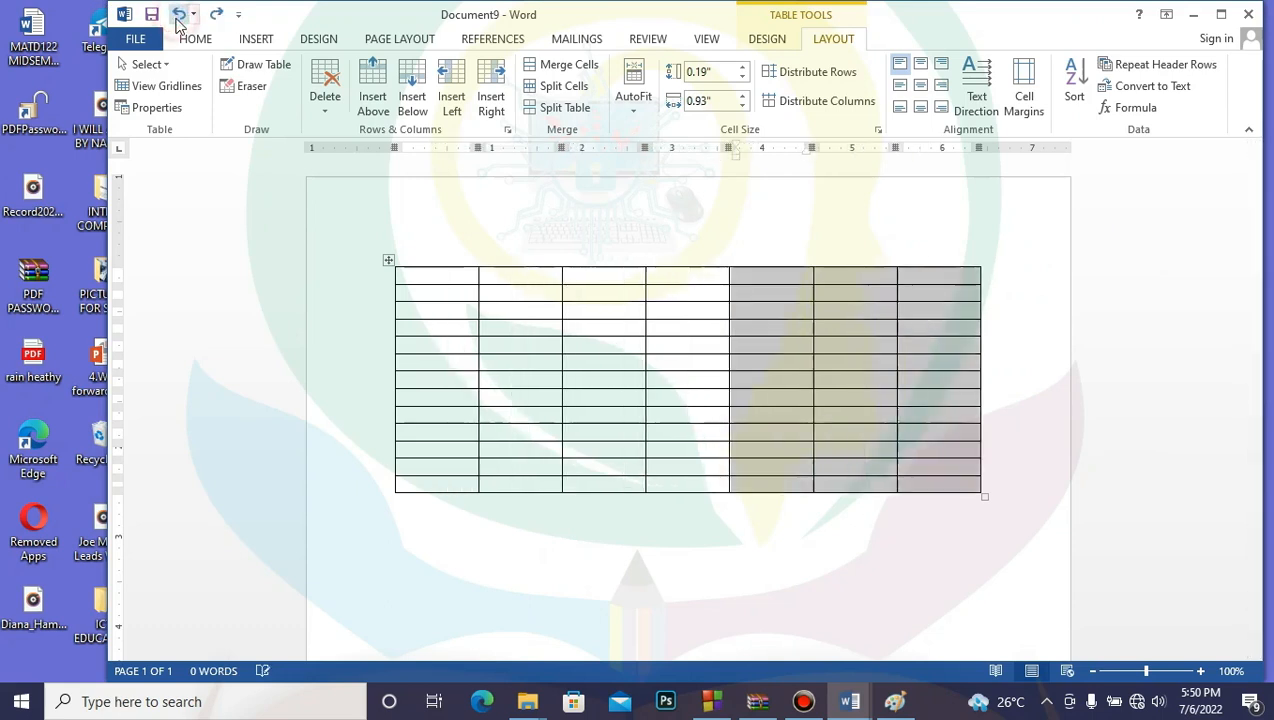
{"action": "left_click", "coordinate": [178, 15]}
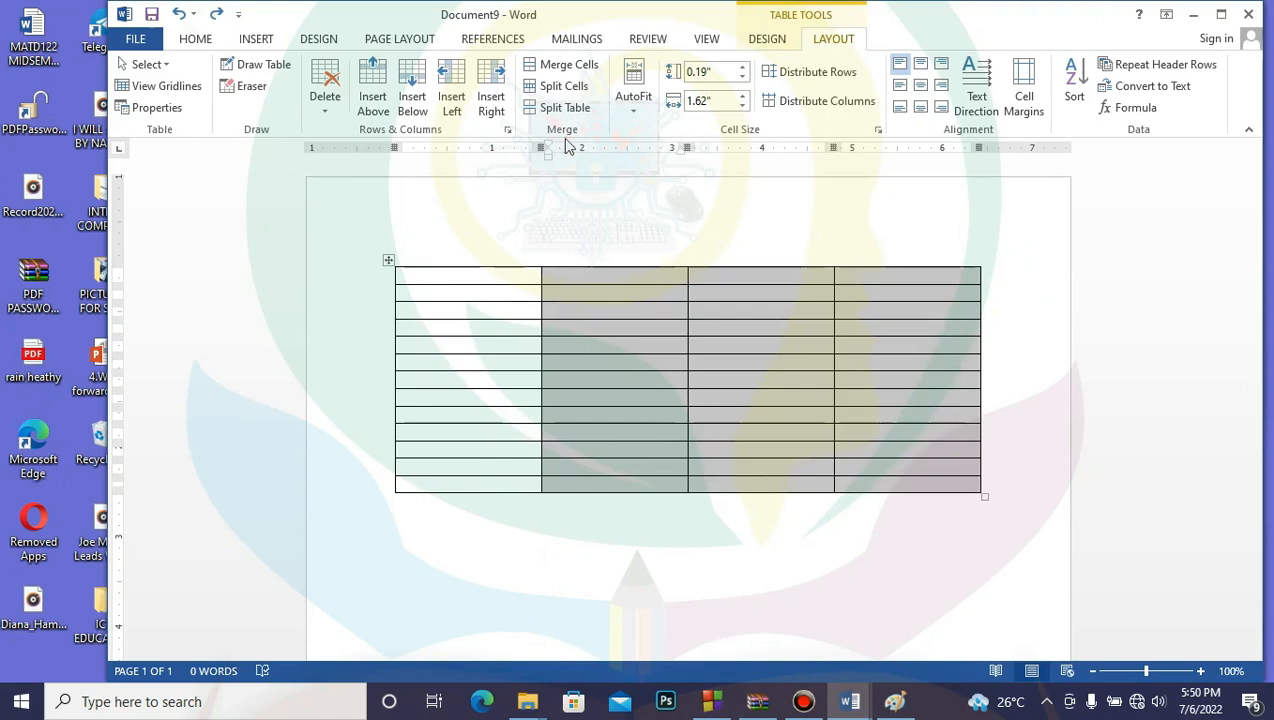
Step: Add three columns left and three right of the selection, giving ten 0.65" columns
{"action": "left_click", "coordinate": [453, 100]}
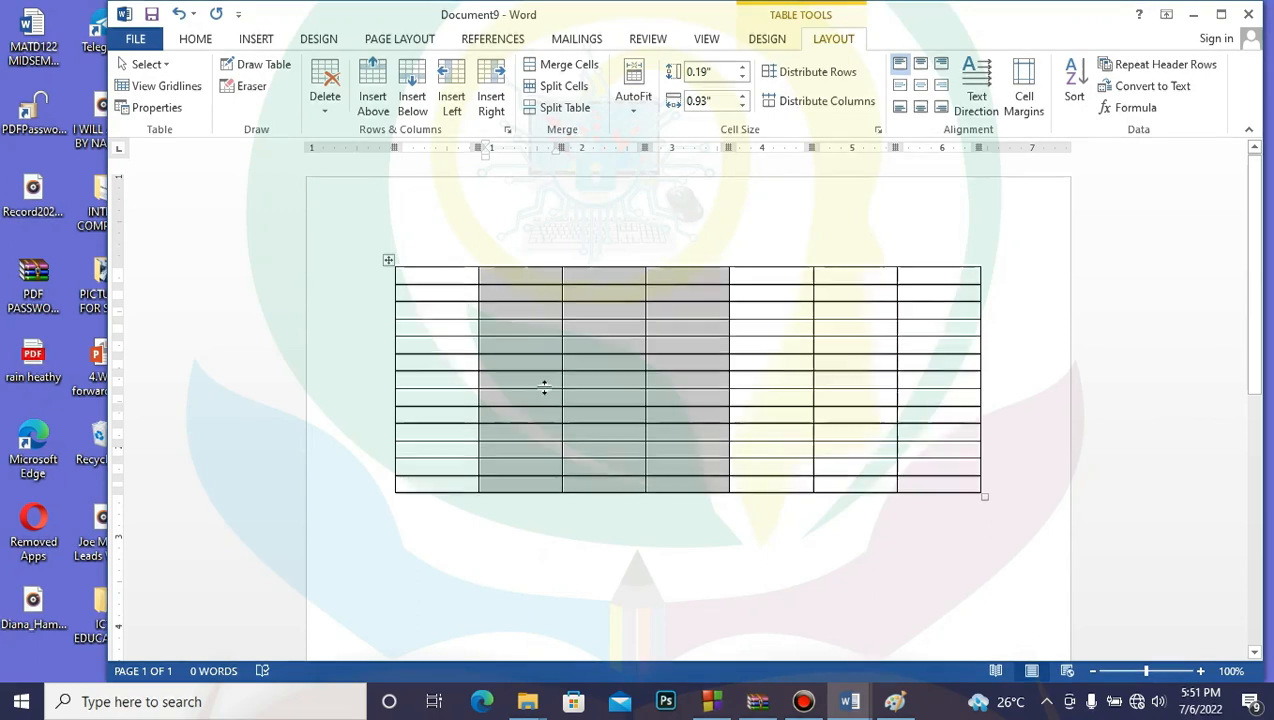
{"action": "left_click", "coordinate": [494, 85]}
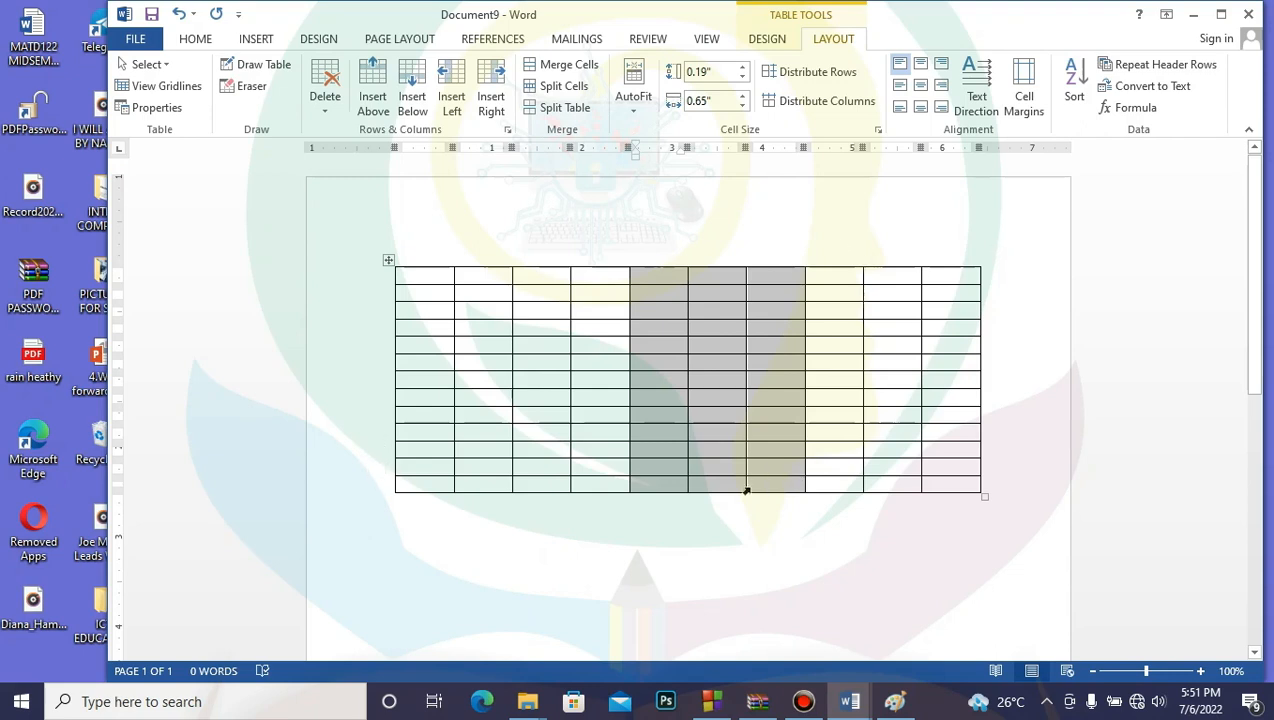
{"action": "left_click", "coordinate": [740, 521]}
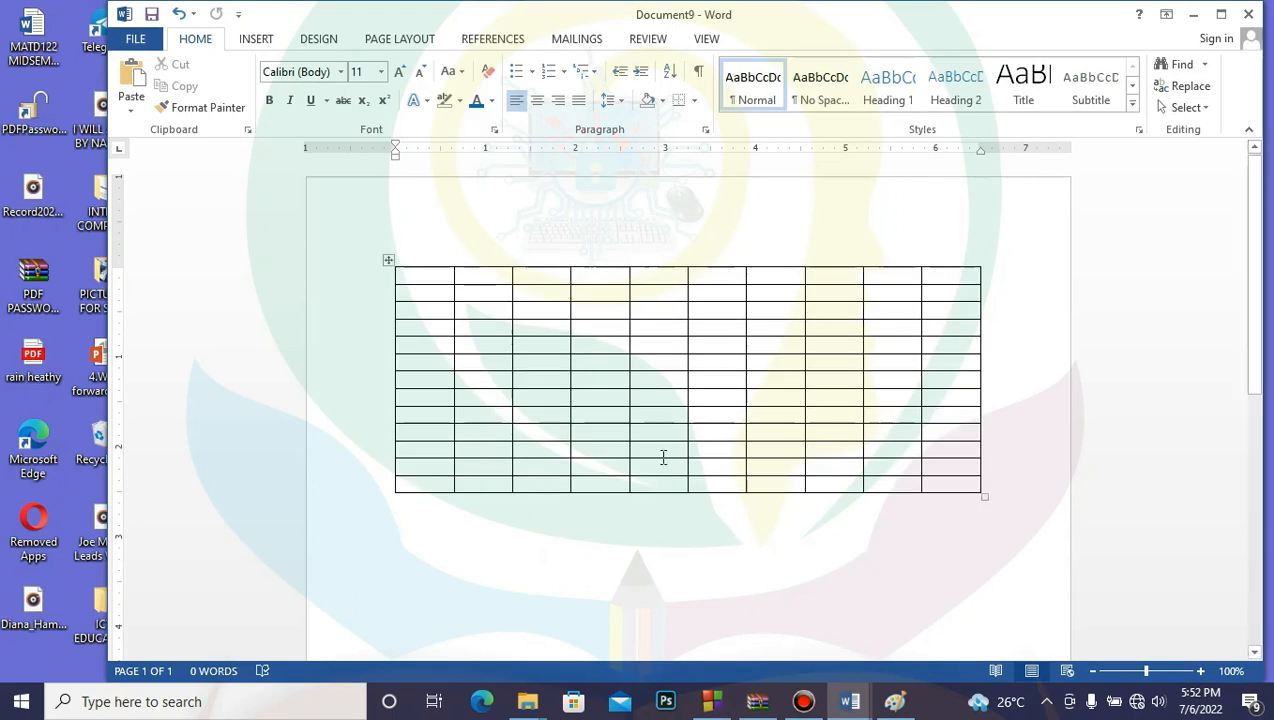
Step: Type cvbc, cvbcvb, vbcb, cvbcv and cvbcvb into five scattered table cells
{"action": "left_click", "coordinate": [632, 412]}
{"action": "type", "text": "cvbc"}
{"action": "left_click", "coordinate": [727, 429]}
{"action": "type", "text": "cvbcvb"}
{"action": "left_click", "coordinate": [793, 362]}
{"action": "type", "text": "vbcb"}
{"action": "left_click", "coordinate": [554, 316]}
{"action": "type", "text": "cvbcv"}
{"action": "left_click", "coordinate": [762, 312]}
{"action": "type", "text": "cvbcvb"}
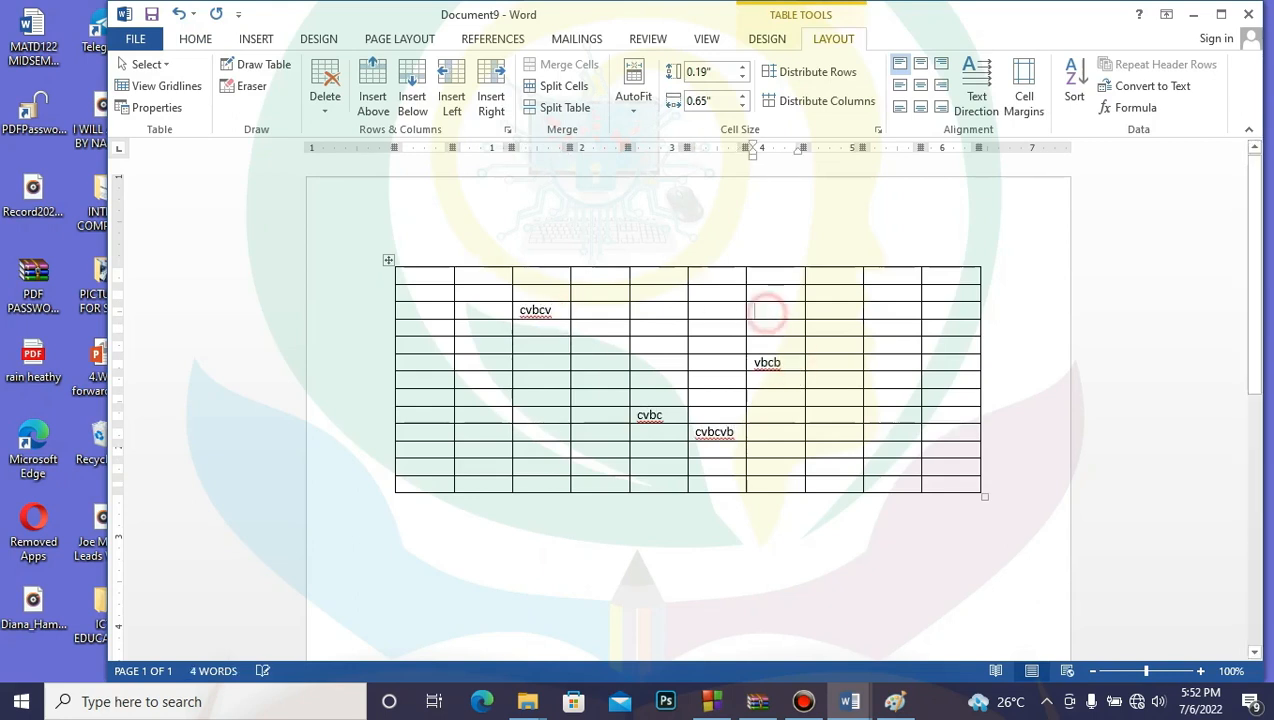
Step: Fill five more cells, mostly in column 8, with cvbcvb, cvbcv and cbcv
{"action": "left_click", "coordinate": [873, 304]}
{"action": "type", "text": "cvbcvb"}
{"action": "left_click", "coordinate": [905, 378]}
{"action": "type", "text": "cvbcv"}
{"action": "left_click", "coordinate": [890, 447]}
{"action": "type", "text": "cvbcvb"}
{"action": "left_click", "coordinate": [467, 377]}
{"action": "type", "text": "cvbcvb"}
{"action": "left_click", "coordinate": [423, 329]}
{"action": "type", "text": "cbcv"}
{"action": "left_click", "coordinate": [576, 530]}
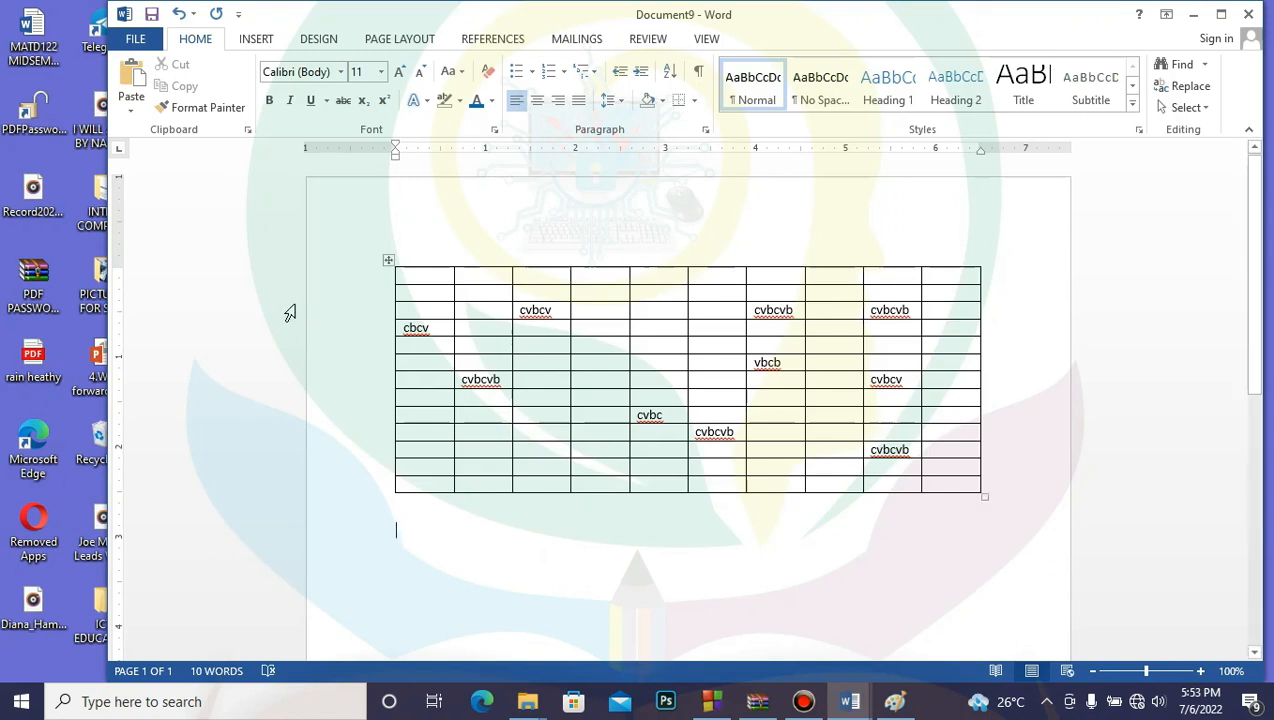
Step: Select the entire table and show the Table Tools Design options
{"action": "left_click", "coordinate": [386, 259]}
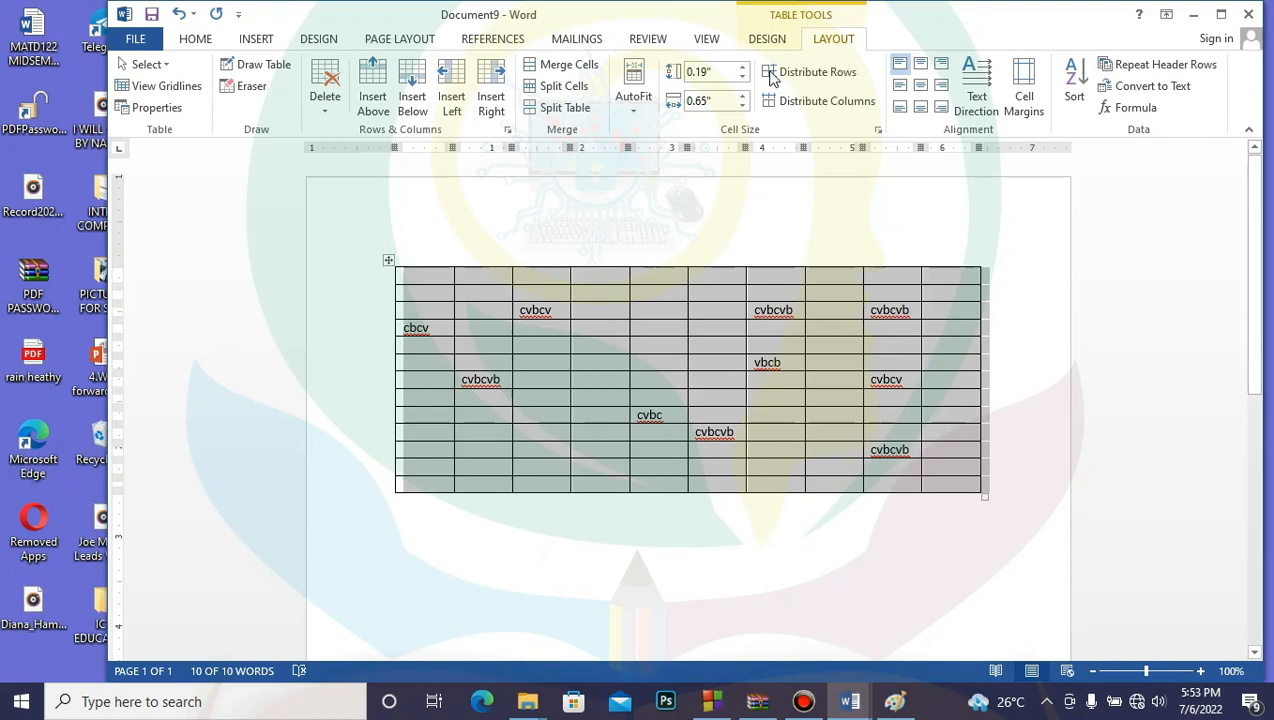
{"action": "left_click", "coordinate": [779, 38]}
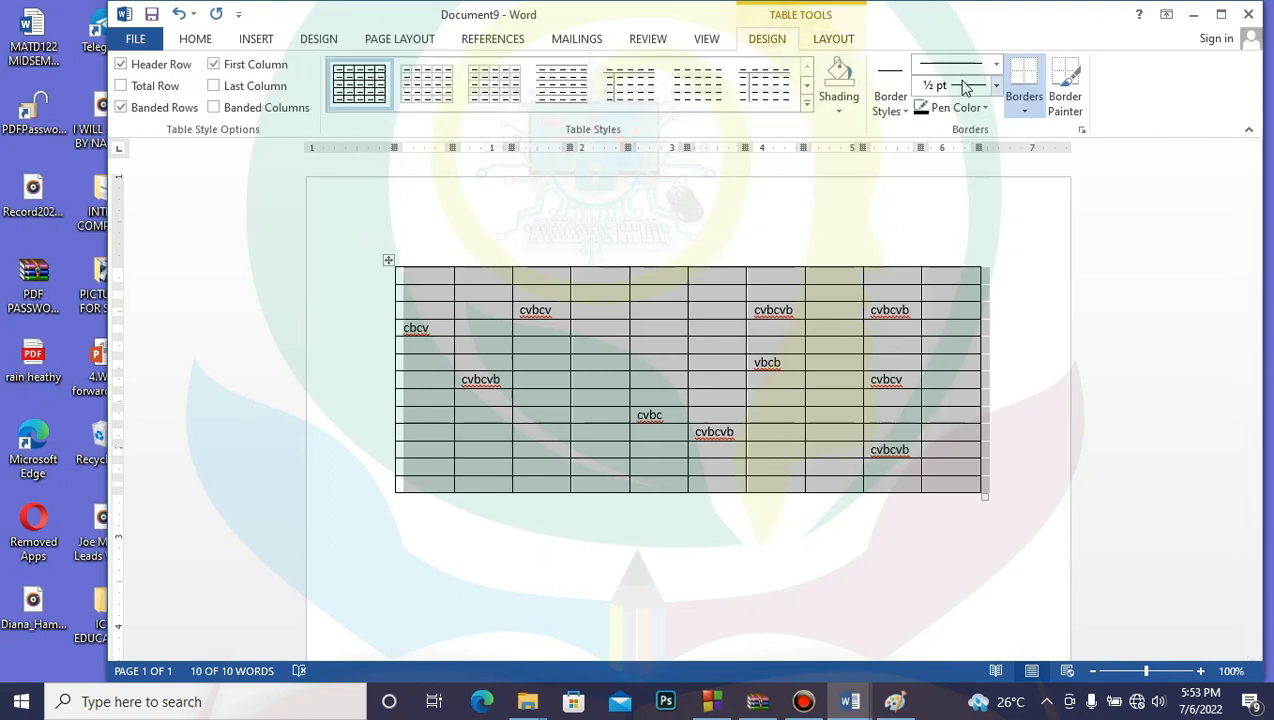
Step: Inspect the table Shading colours and the Borders and Shading dialog, applying nothing, then return to Home
{"action": "left_click", "coordinate": [840, 111]}
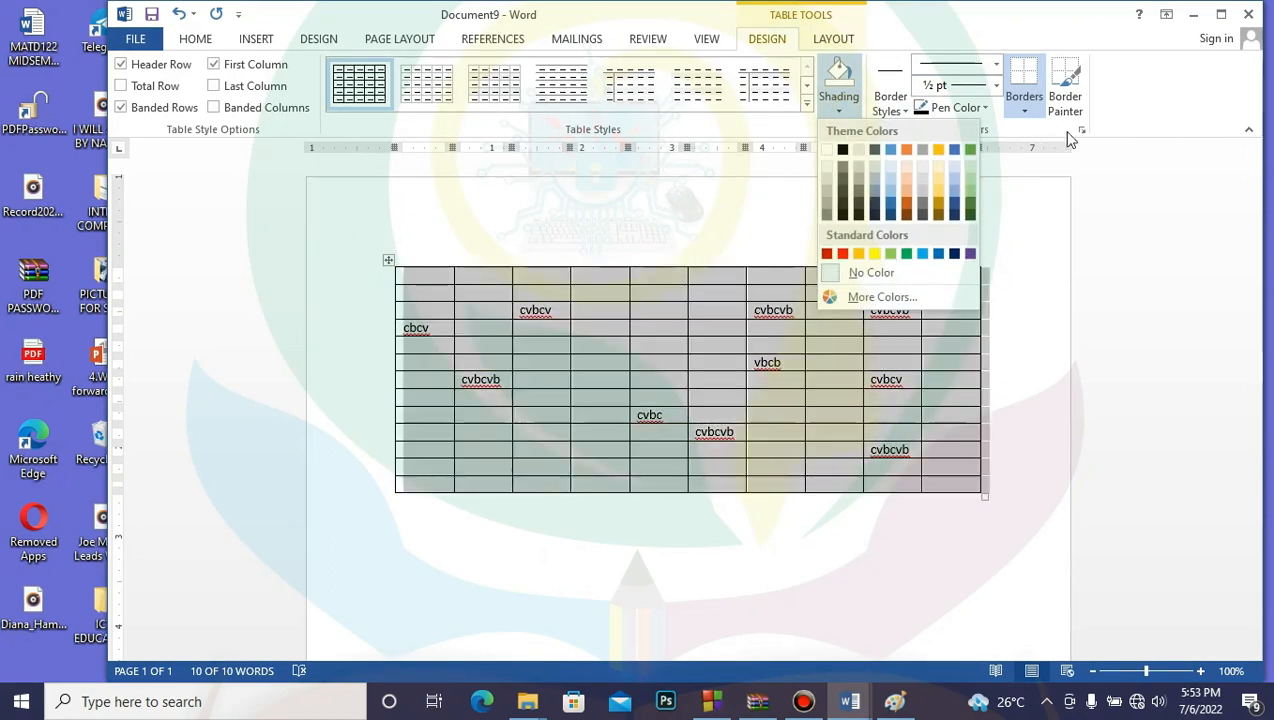
{"action": "left_click", "coordinate": [1078, 208]}
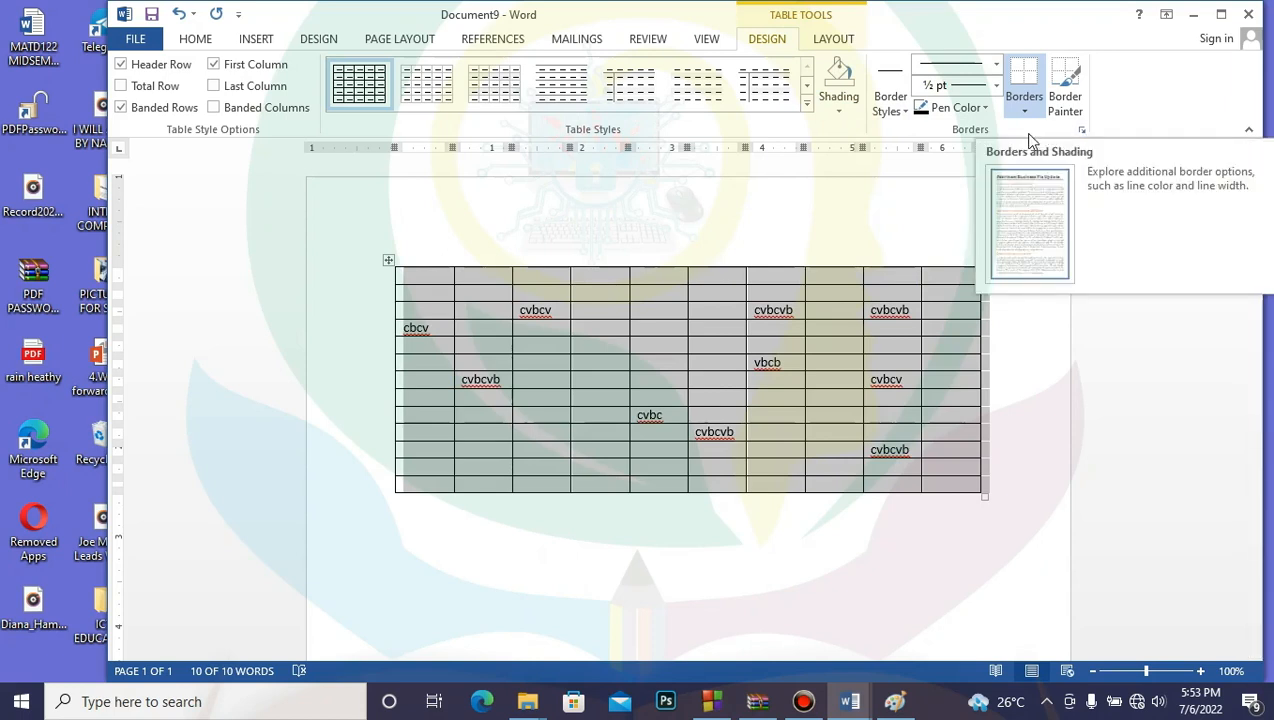
{"action": "left_click", "coordinate": [1082, 132]}
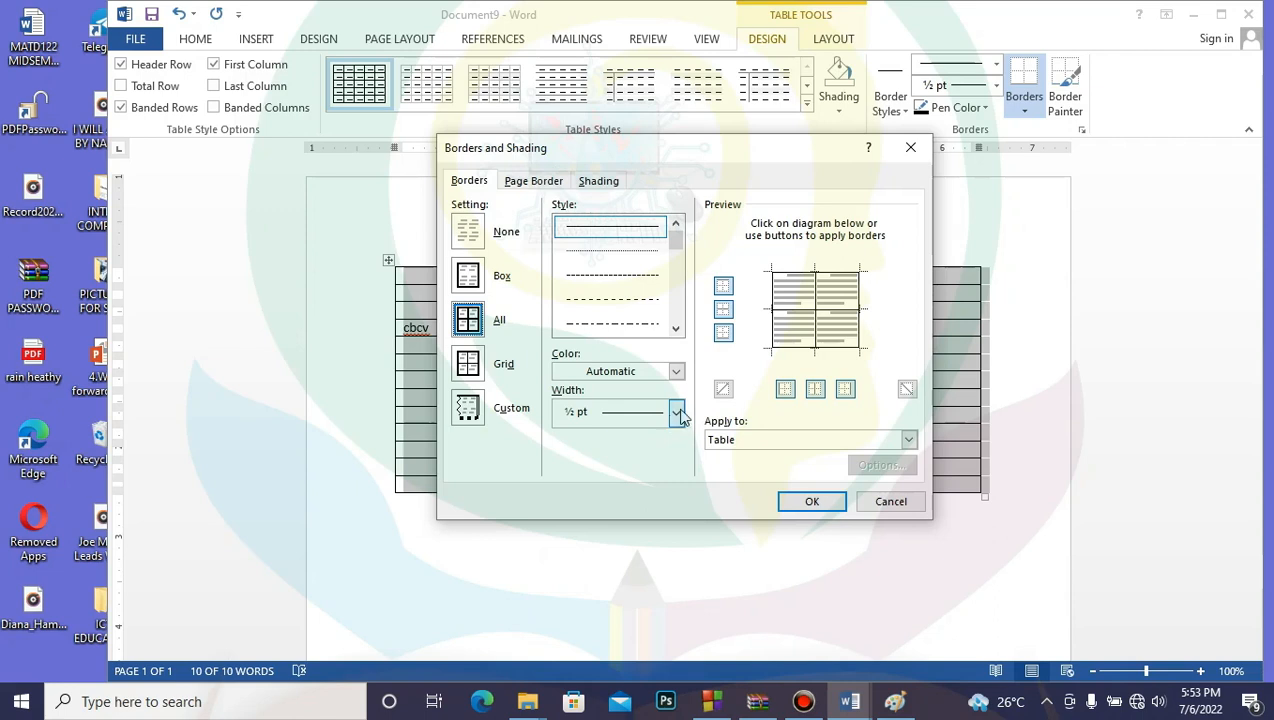
{"action": "left_click", "coordinate": [891, 505]}
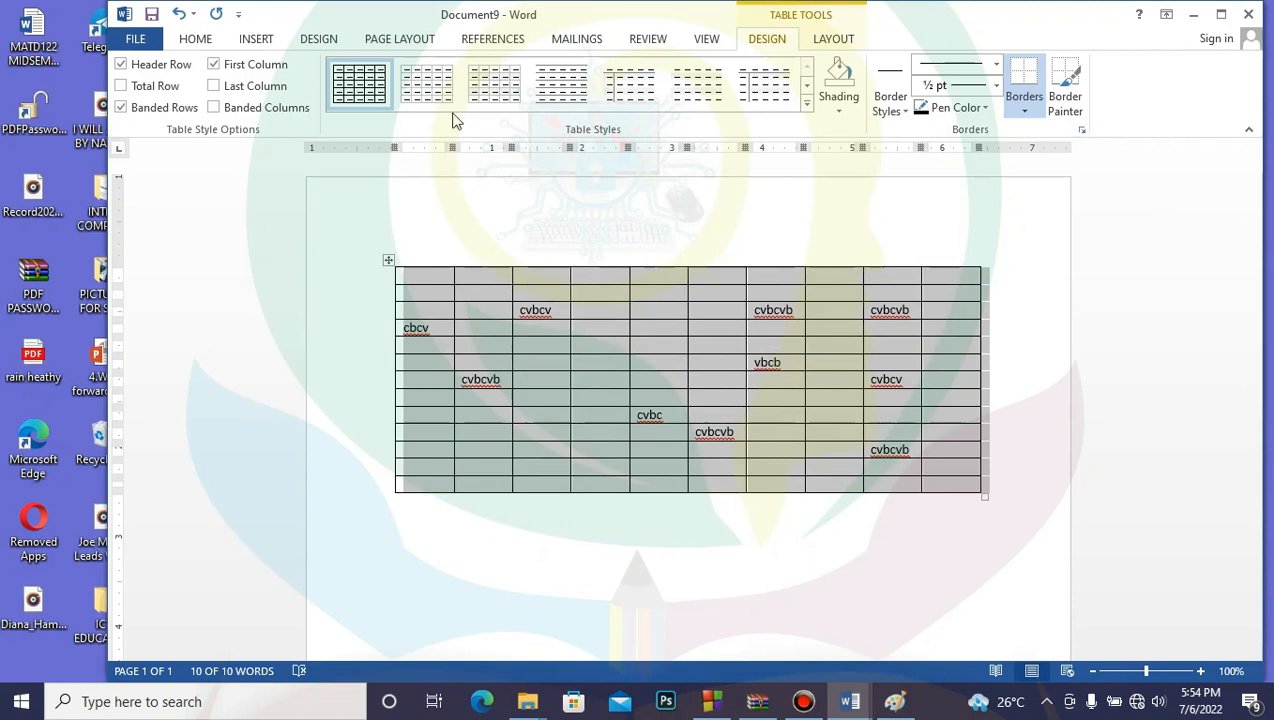
{"action": "left_click", "coordinate": [198, 42]}
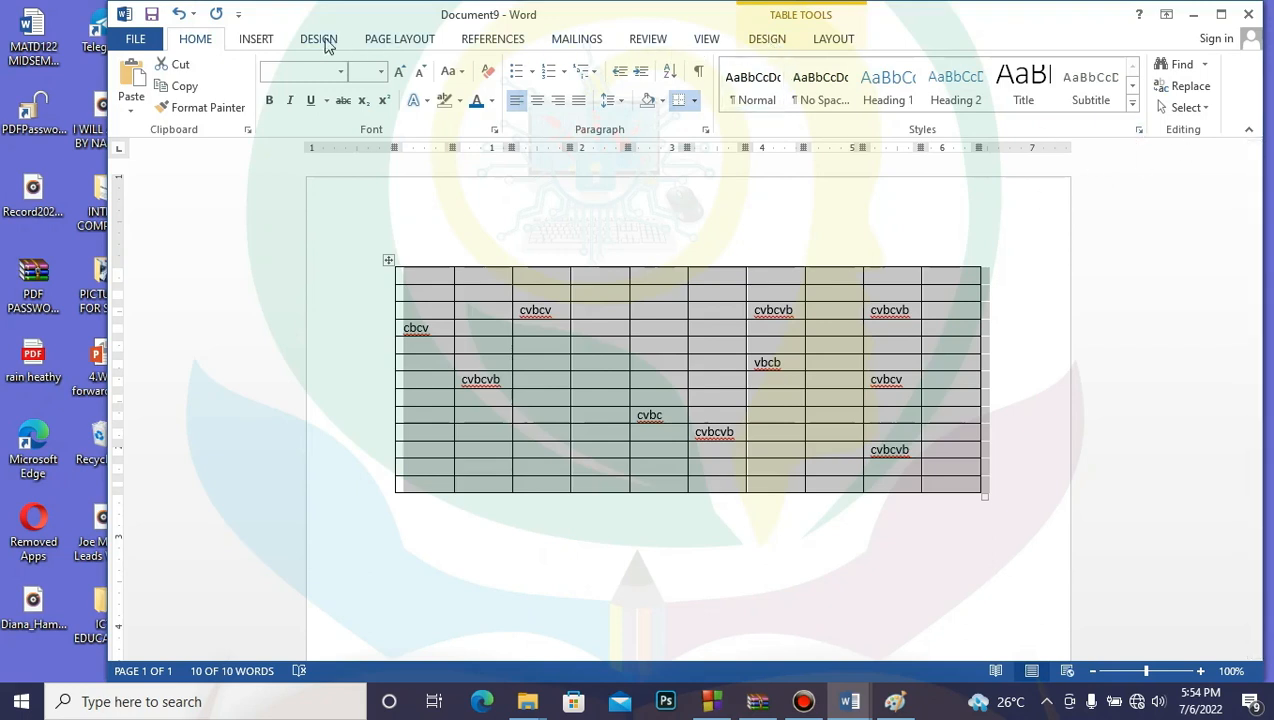
Step: Browse Page Layout, Design, Page Borders, References, View and Review, ending on Table Tools Layout
{"action": "left_click", "coordinate": [392, 40]}
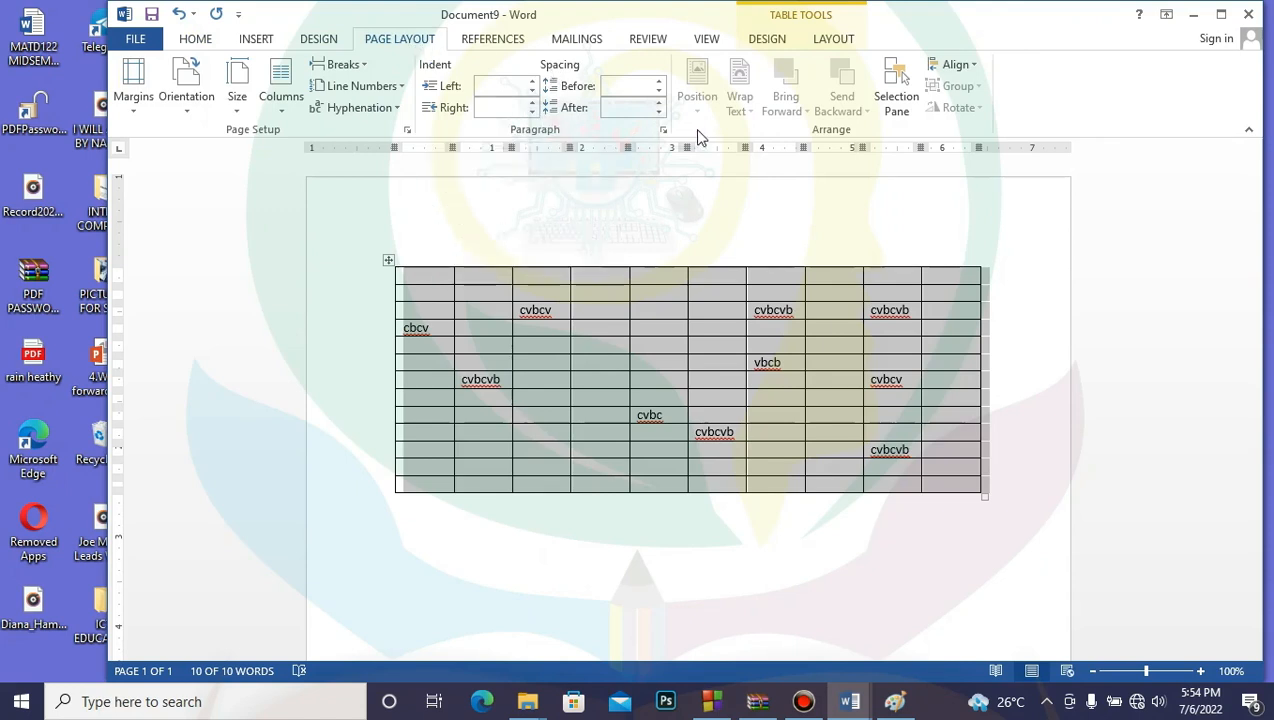
{"action": "left_click", "coordinate": [318, 40]}
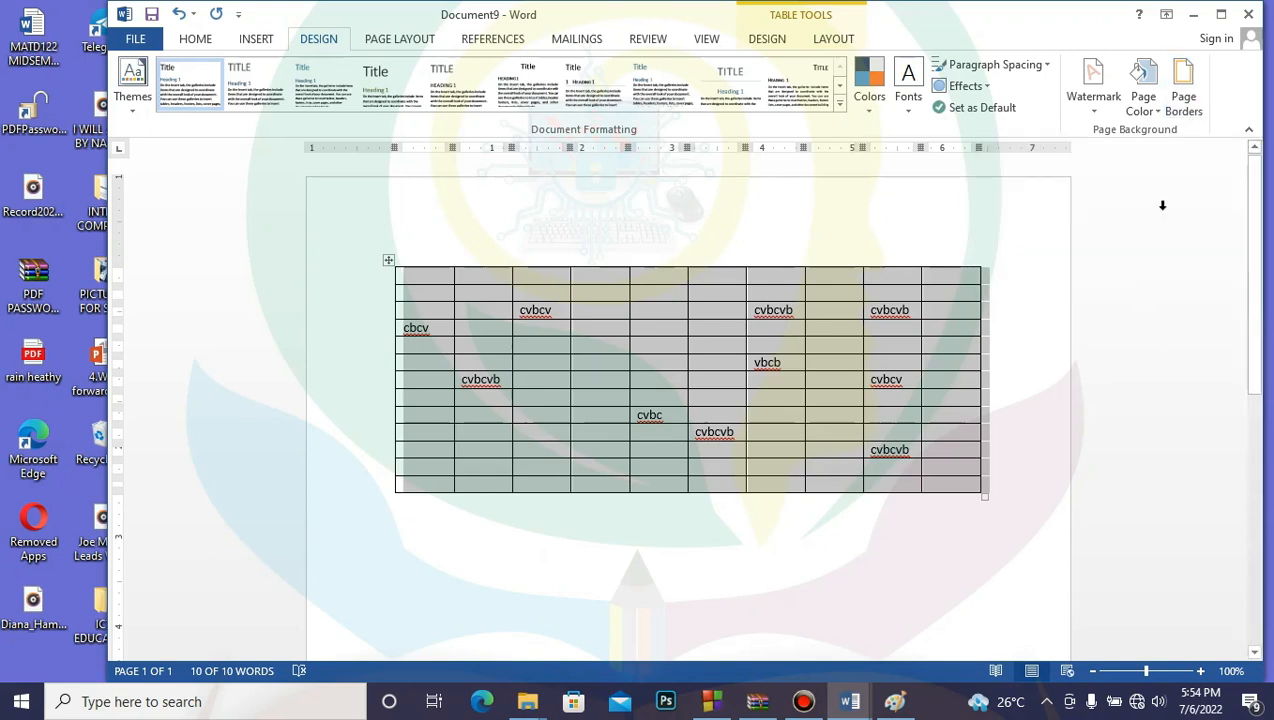
{"action": "left_click", "coordinate": [1187, 100]}
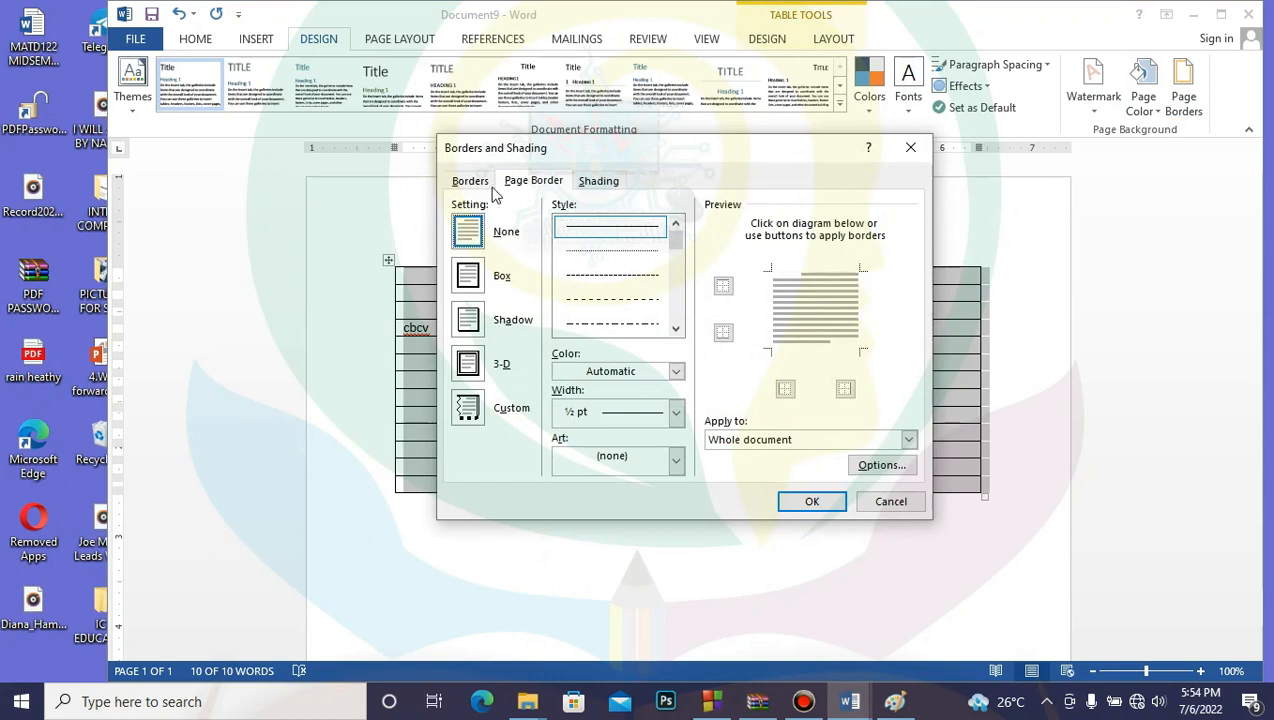
{"action": "left_click", "coordinate": [911, 147]}
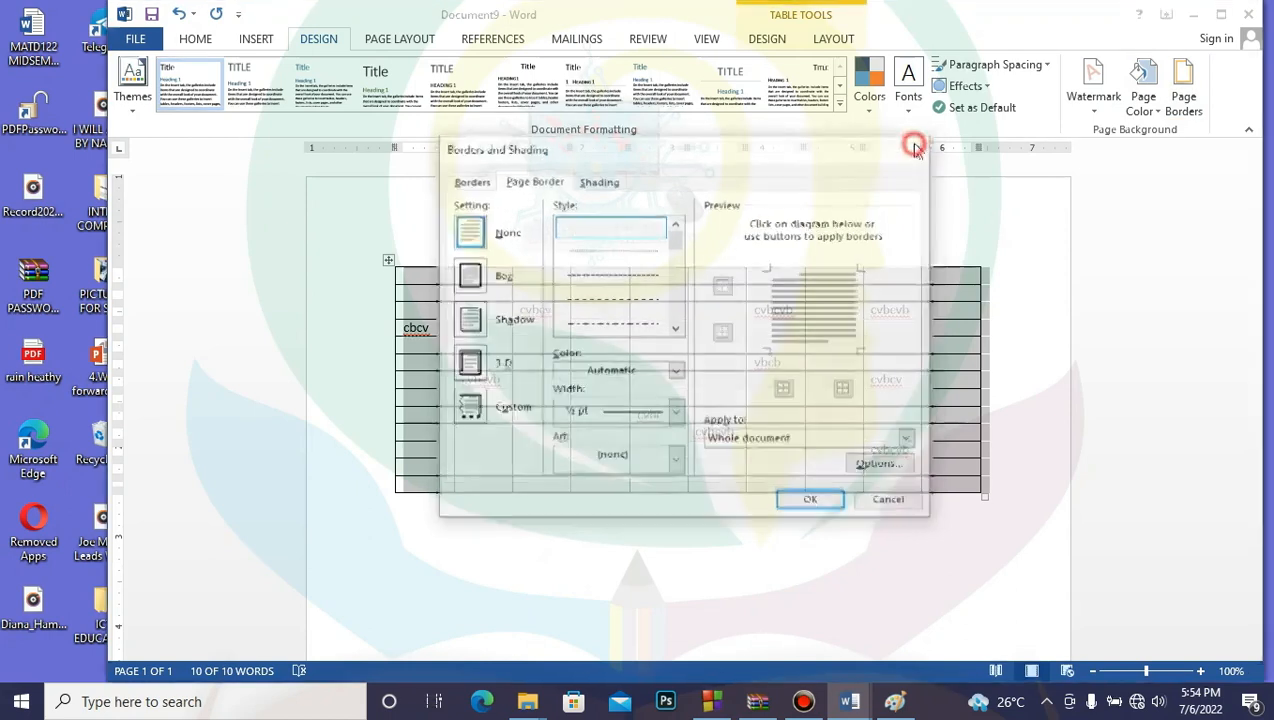
{"action": "left_click", "coordinate": [410, 38]}
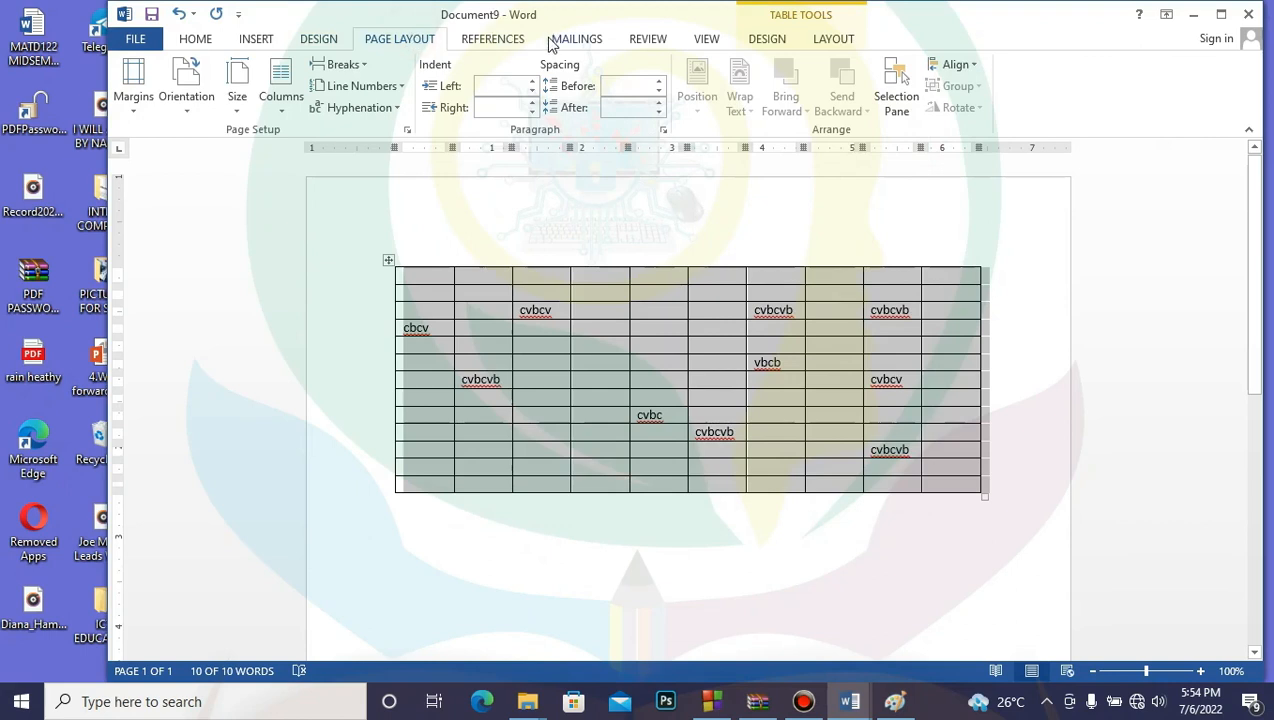
{"action": "left_click", "coordinate": [493, 39]}
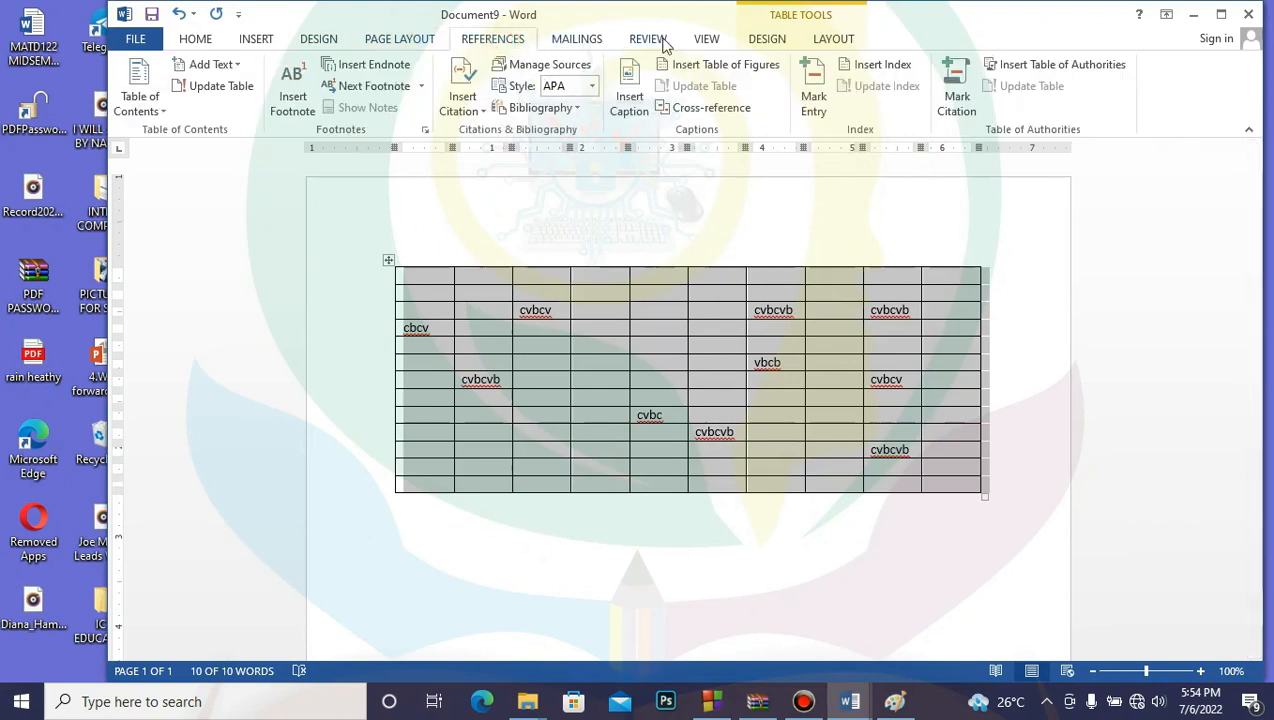
{"action": "left_click", "coordinate": [708, 40]}
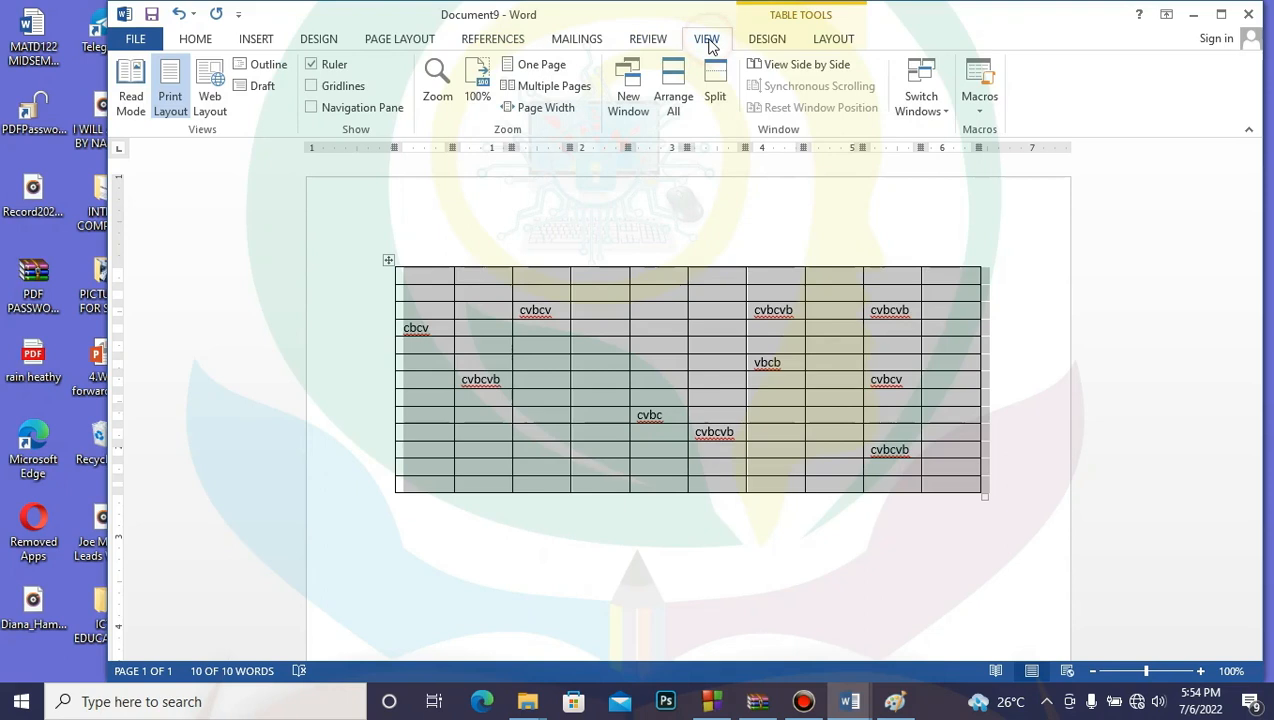
{"action": "left_click", "coordinate": [652, 41]}
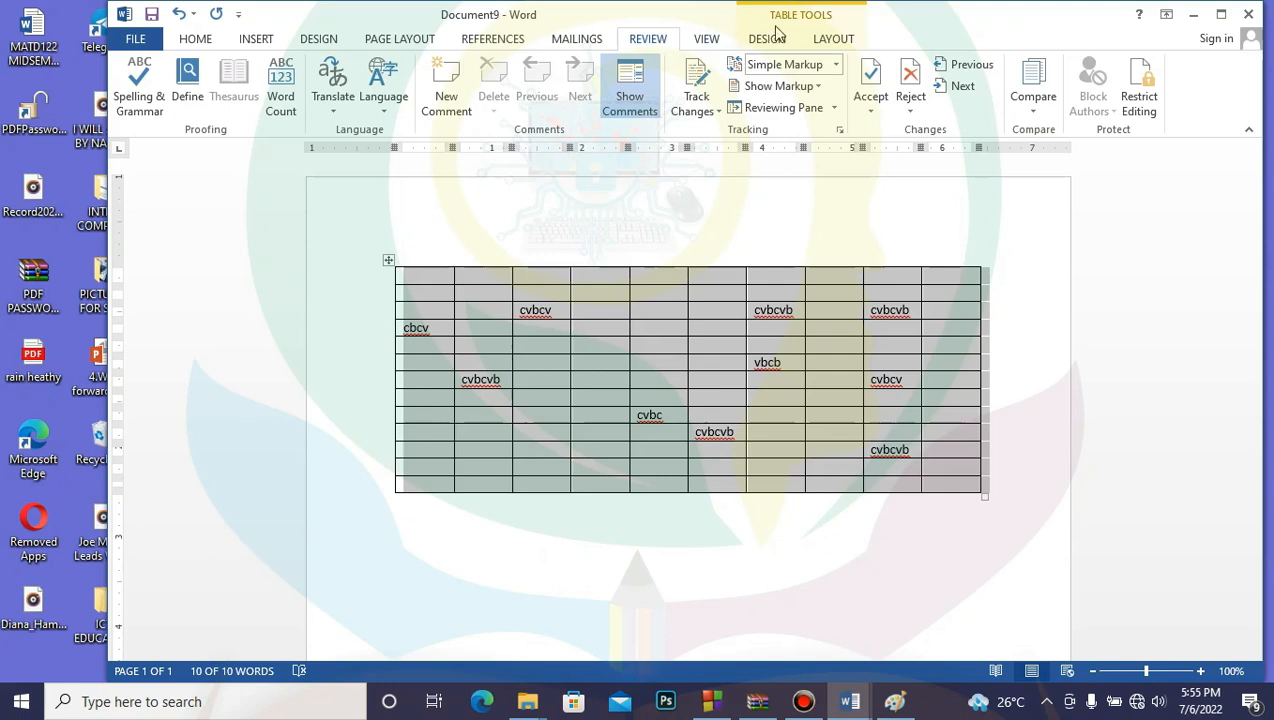
{"action": "left_click", "coordinate": [831, 41]}
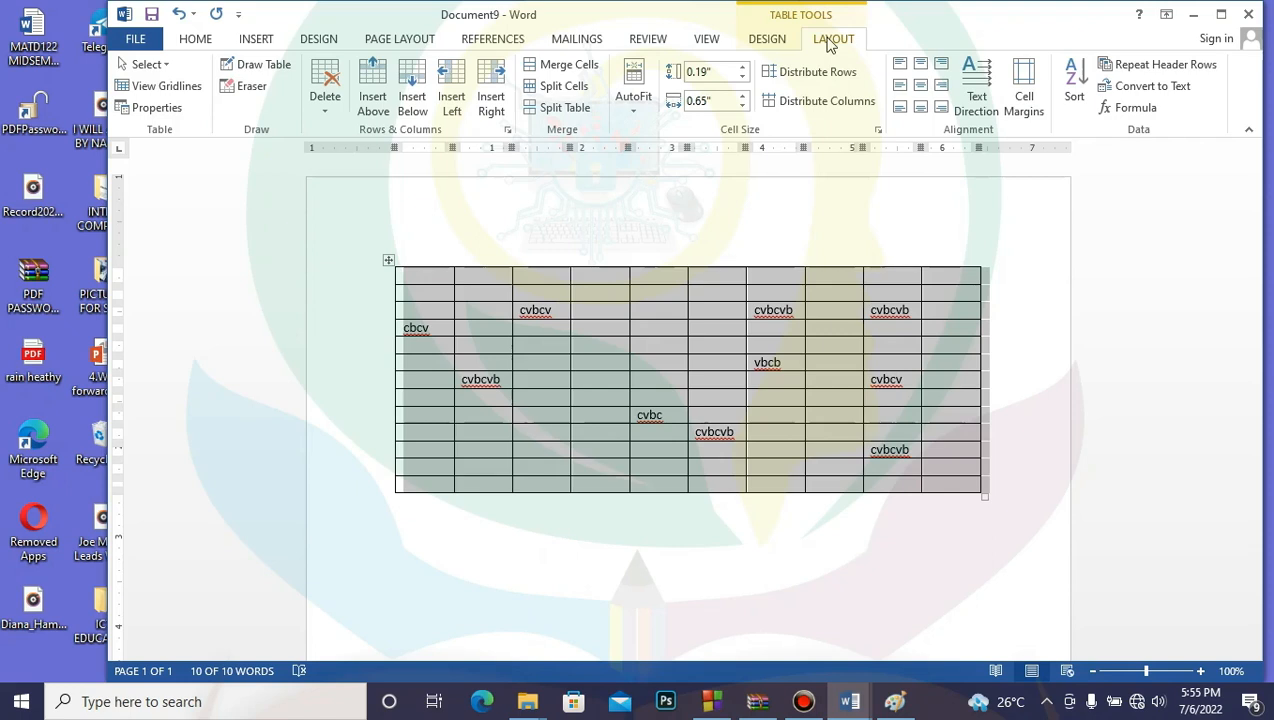
Step: From Table Design, open the Borders and Shading dialog twice and cancel it each time
{"action": "left_click", "coordinate": [775, 42]}
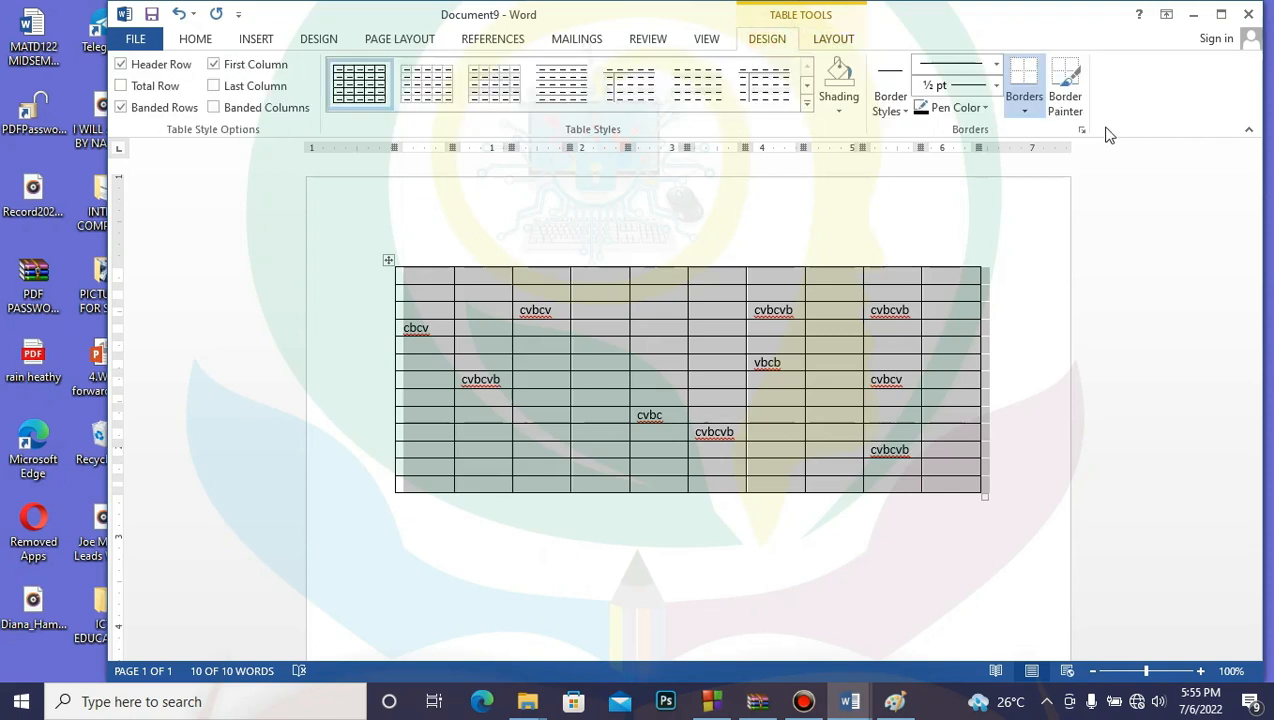
{"action": "left_click", "coordinate": [1022, 112]}
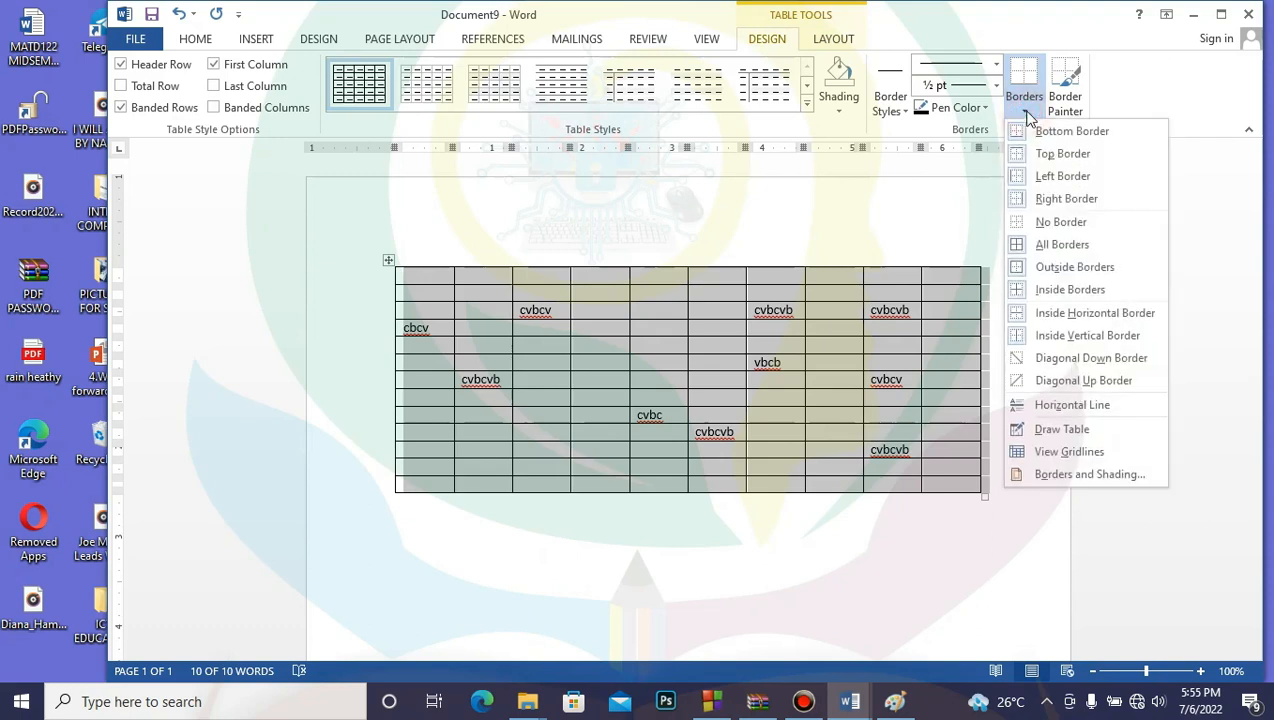
{"action": "left_click", "coordinate": [1085, 475]}
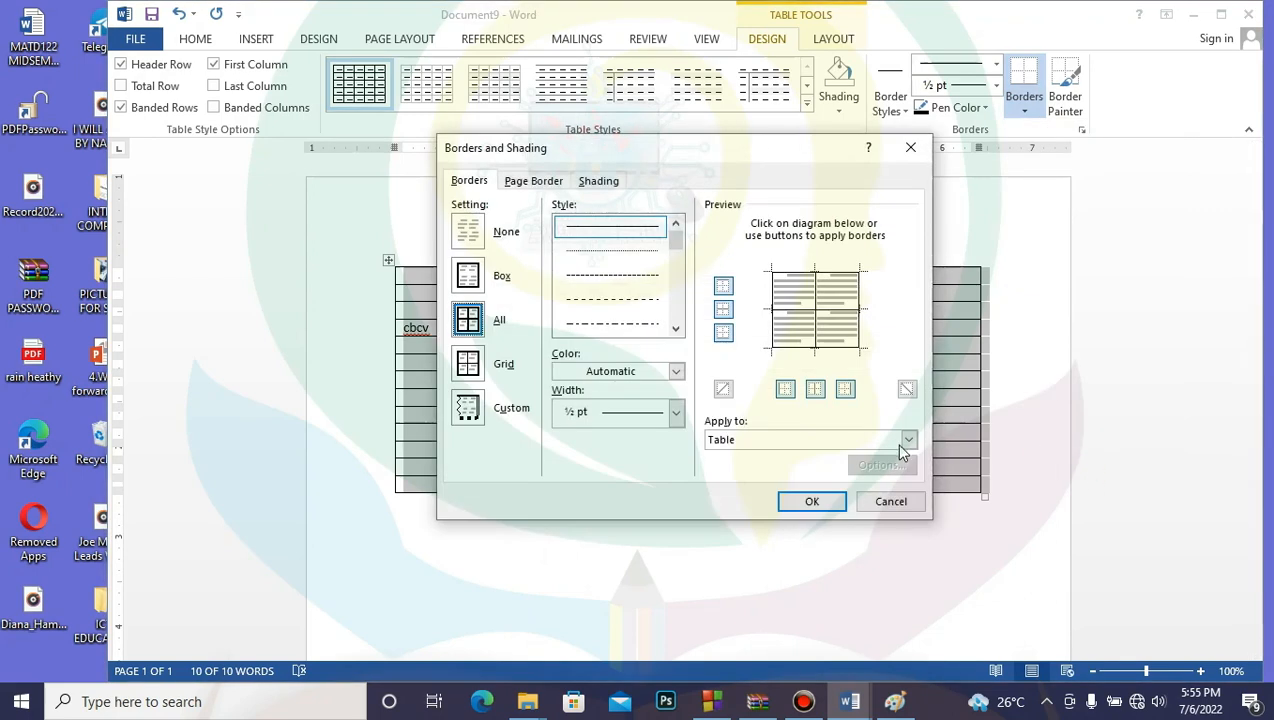
{"action": "left_click", "coordinate": [890, 503]}
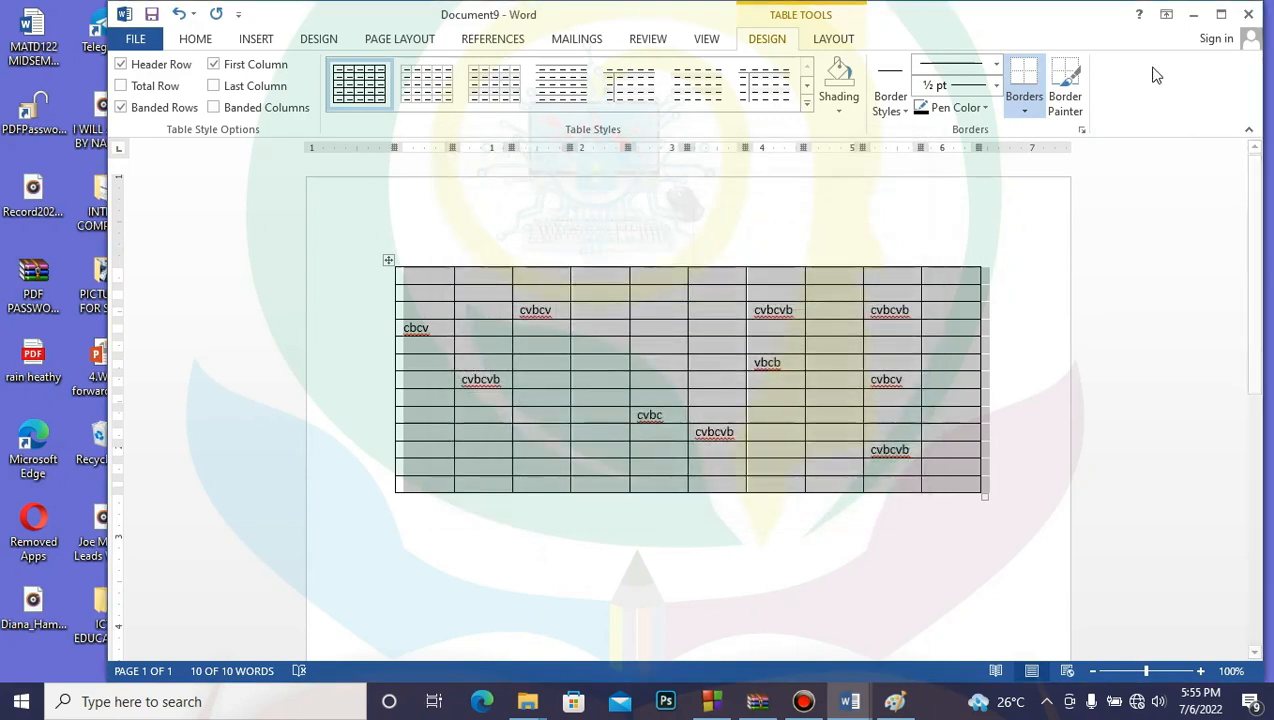
{"action": "left_click", "coordinate": [1083, 134]}
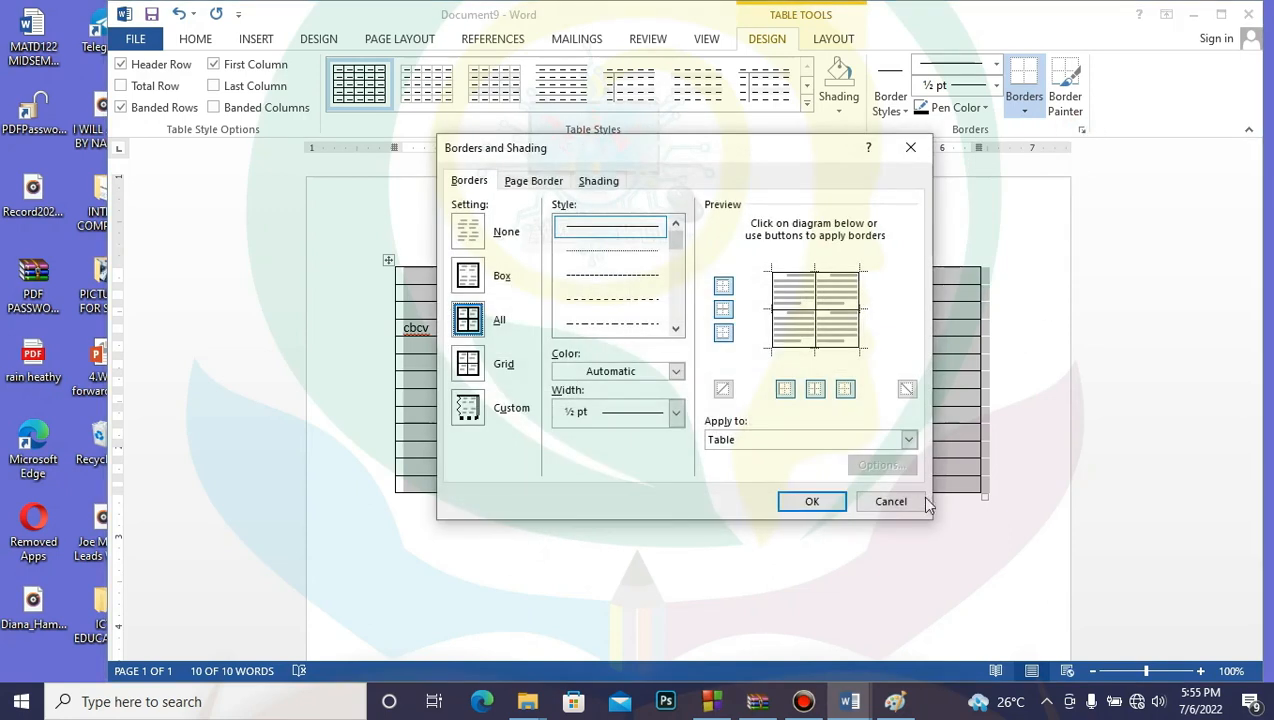
{"action": "left_click", "coordinate": [893, 501]}
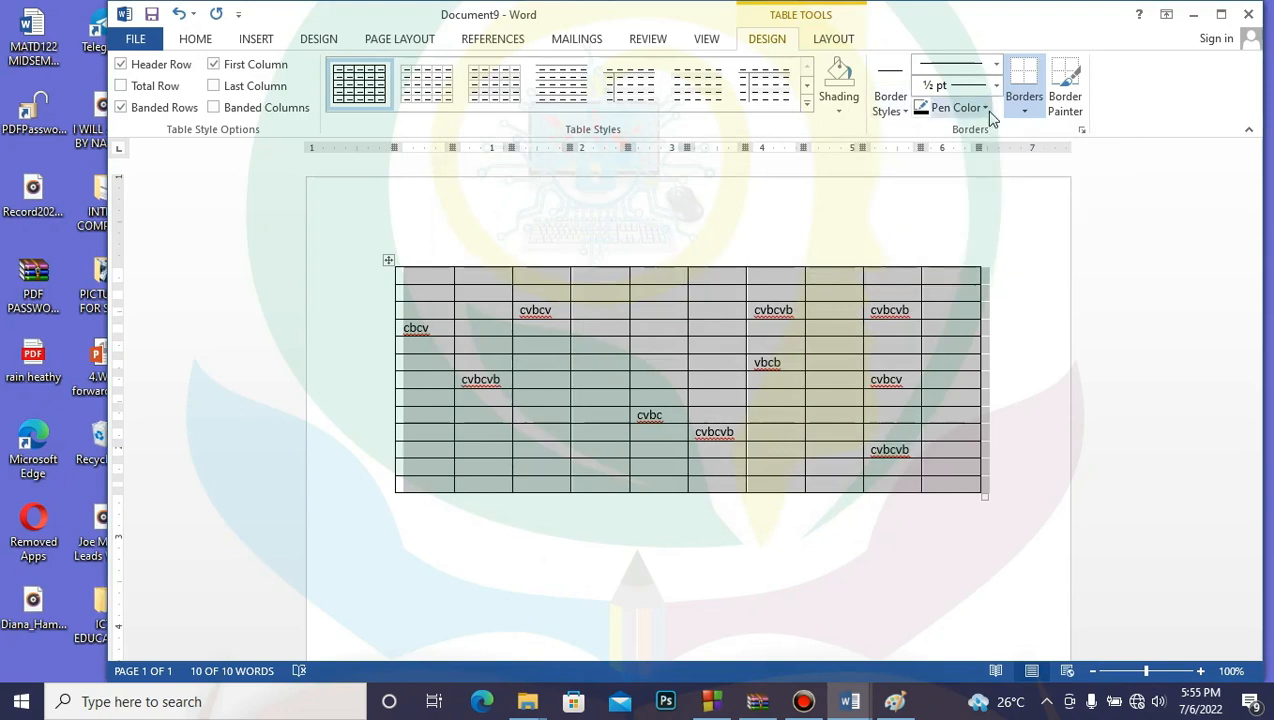
Step: Cancel Borders and Shading once more, then show the Page Layout and Design options
{"action": "left_click", "coordinate": [1023, 111]}
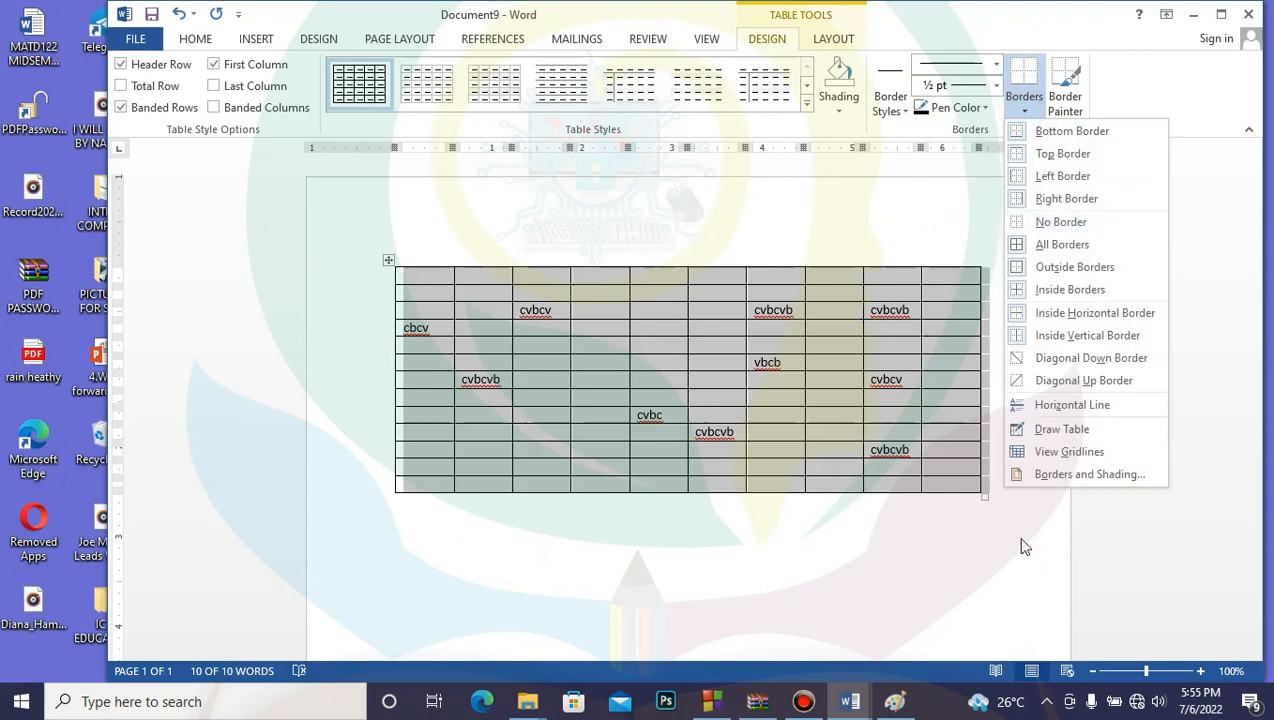
{"action": "left_click", "coordinate": [1066, 472]}
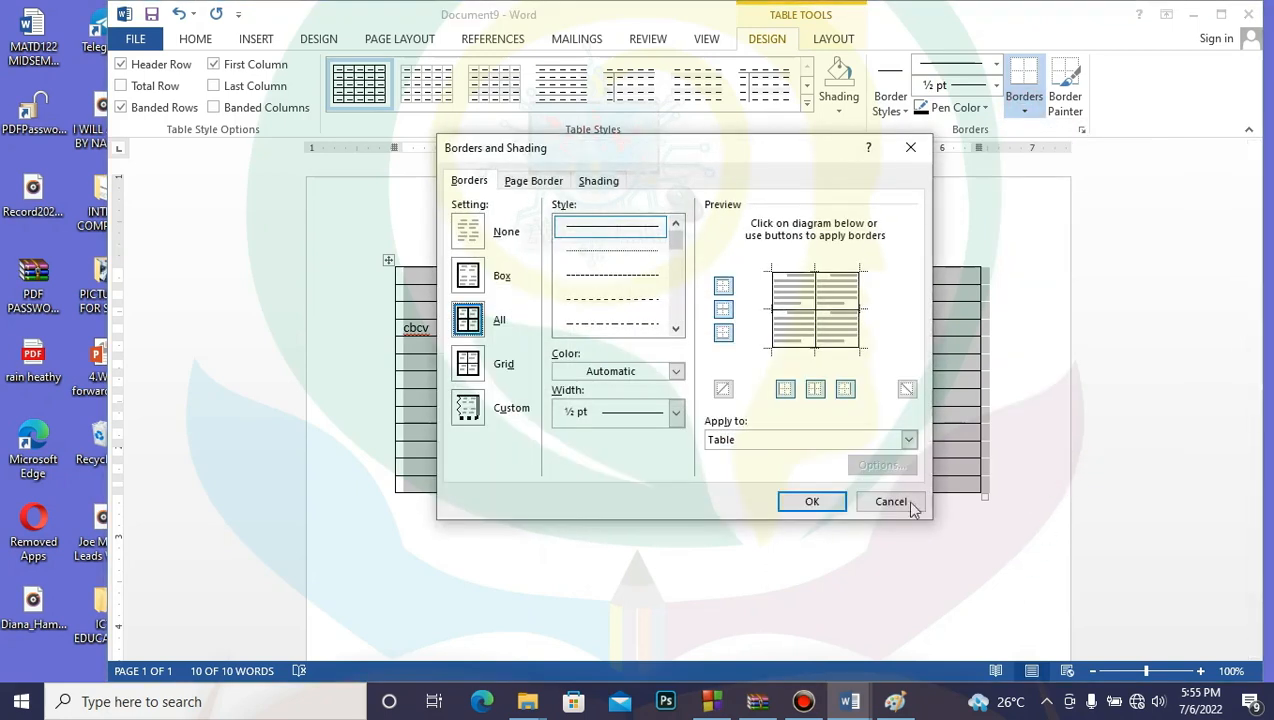
{"action": "left_click", "coordinate": [889, 502]}
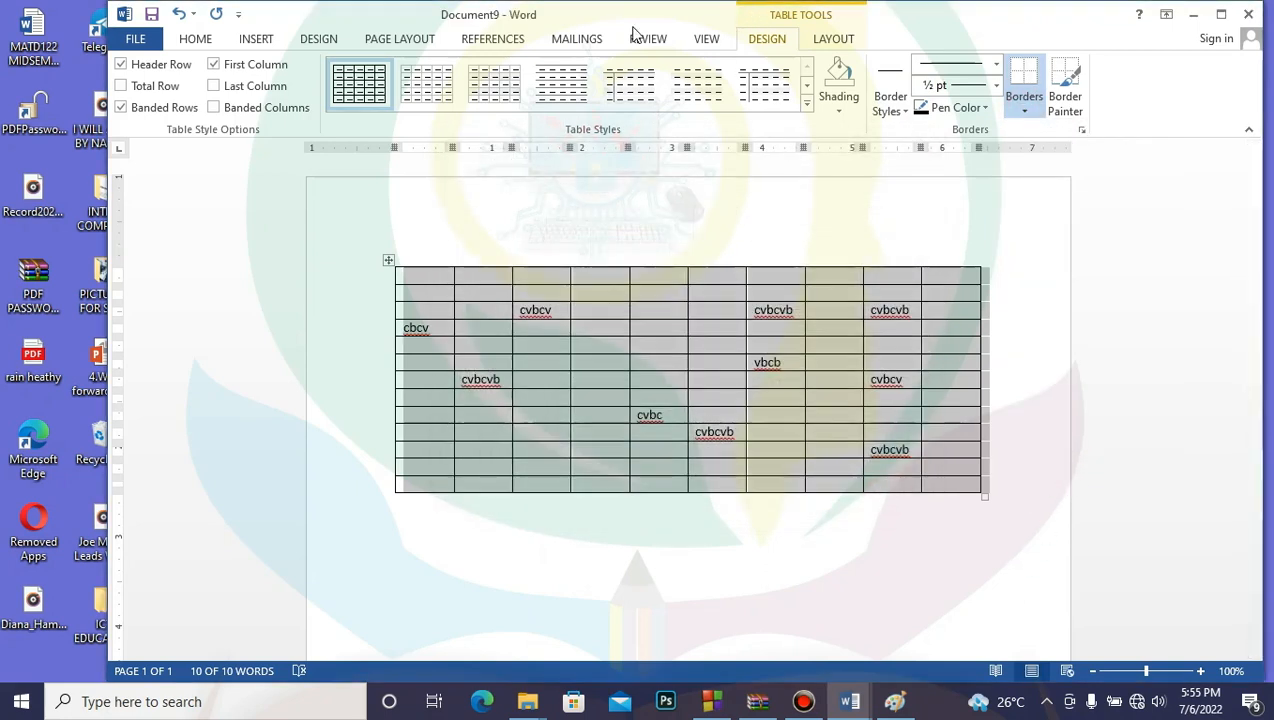
{"action": "left_click", "coordinate": [412, 40]}
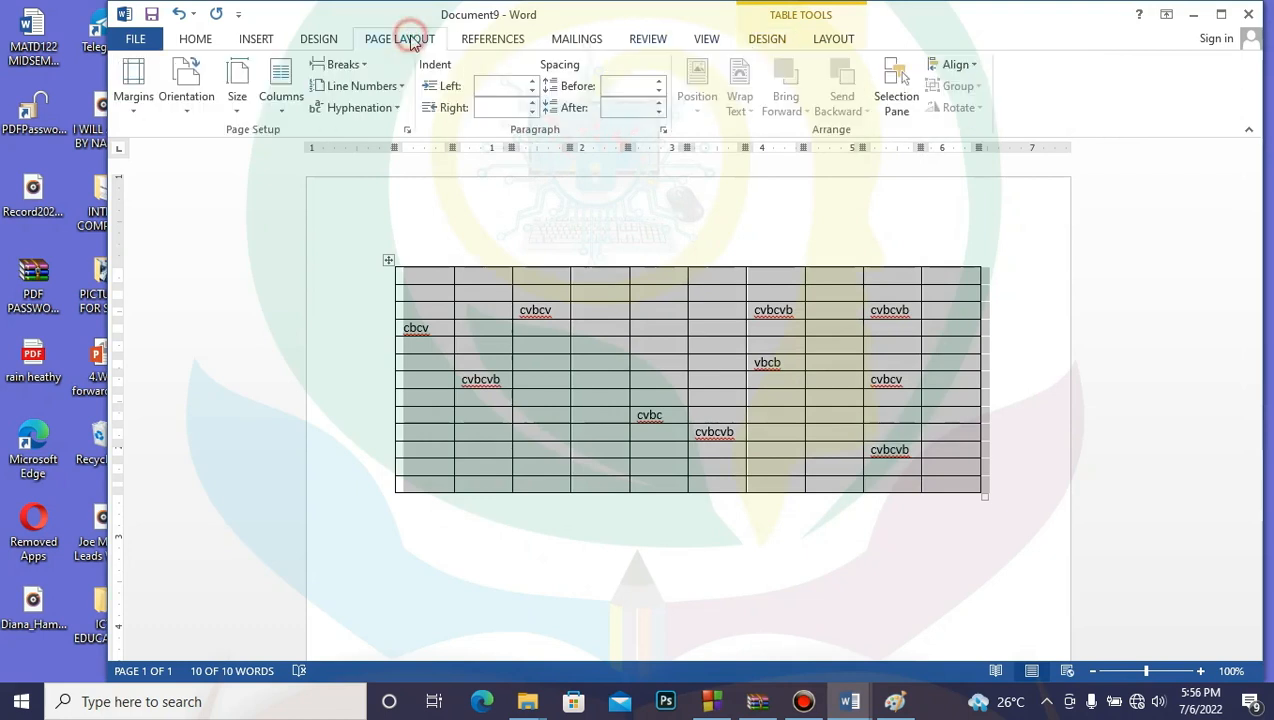
{"action": "left_click", "coordinate": [321, 40]}
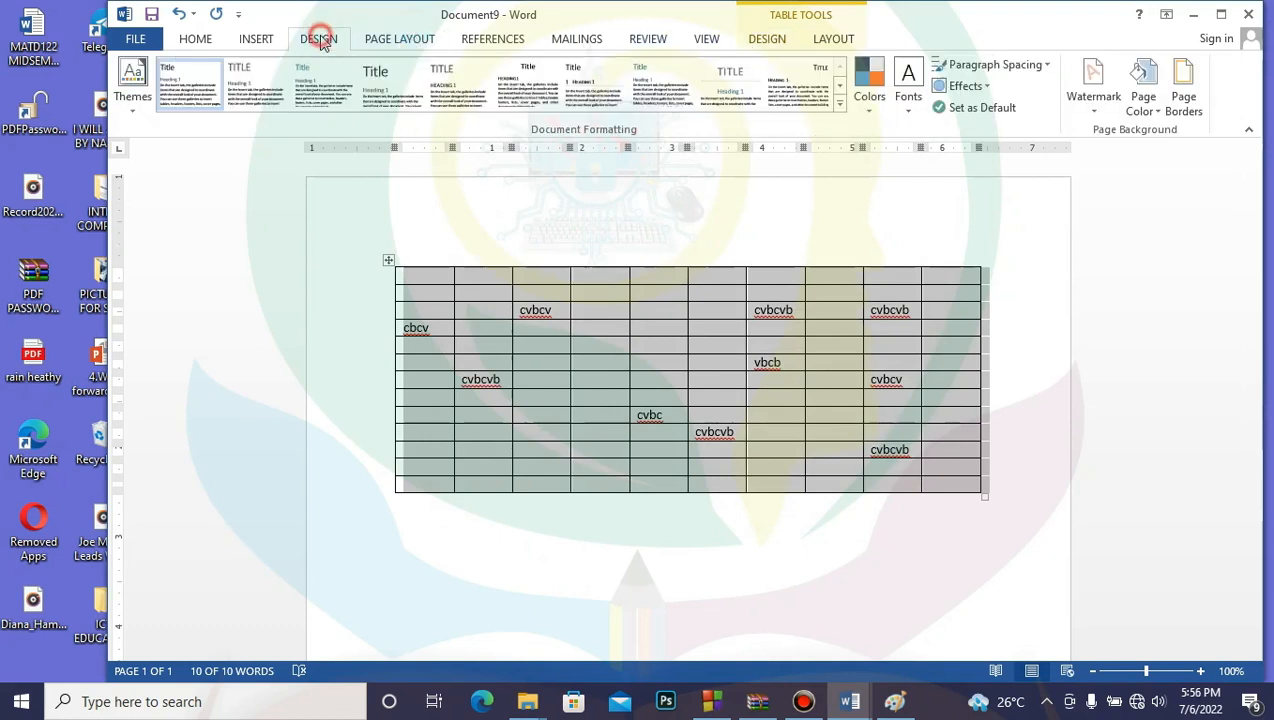
Step: Open and cancel Page Borders, then switch between the Table Design and Design tabs
{"action": "left_click", "coordinate": [1182, 88]}
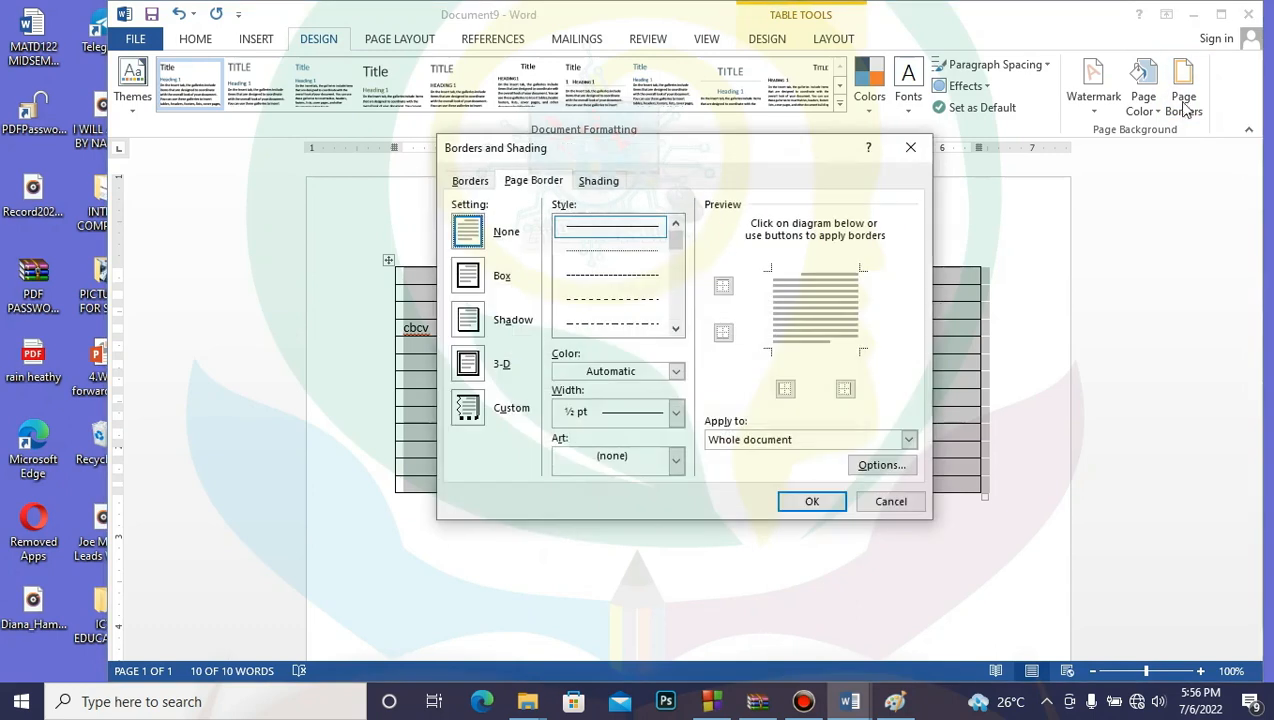
{"action": "left_click", "coordinate": [889, 502]}
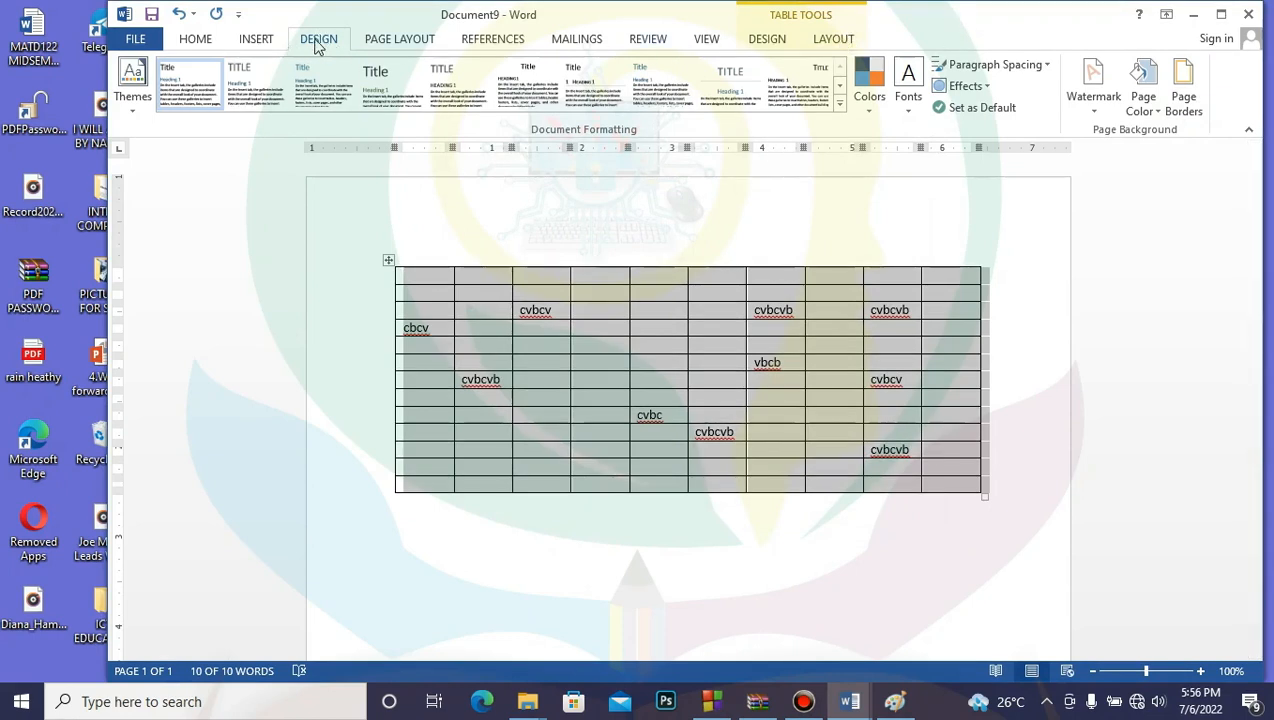
{"action": "left_click", "coordinate": [783, 45]}
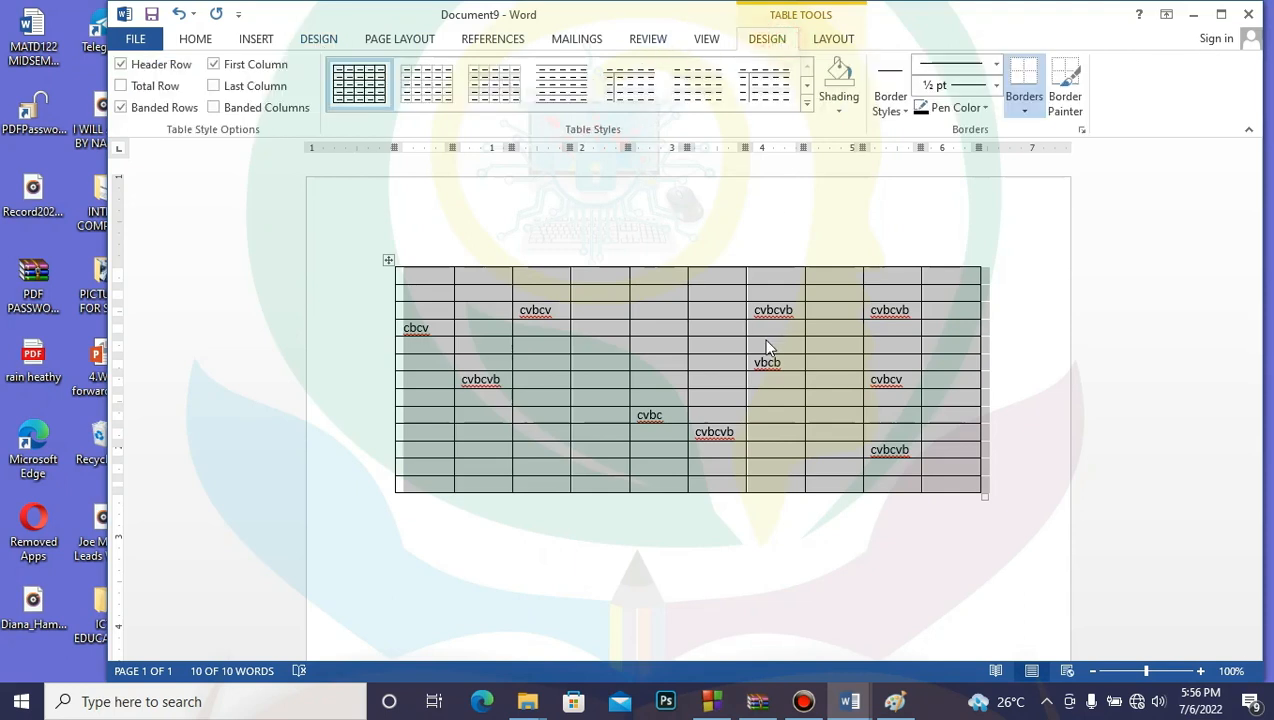
{"action": "left_click", "coordinate": [320, 40]}
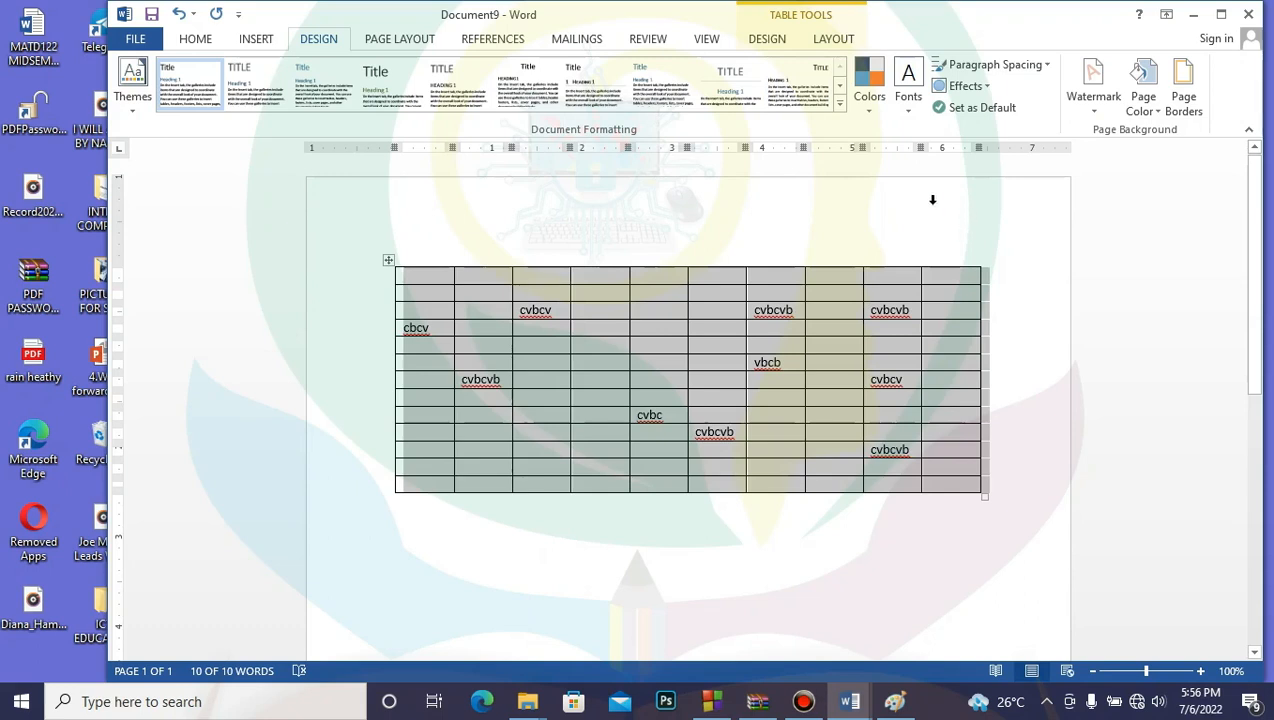
Step: Check Page Borders again, then open the table's Borders and Shading settings from Table Design
{"action": "left_click", "coordinate": [1189, 95]}
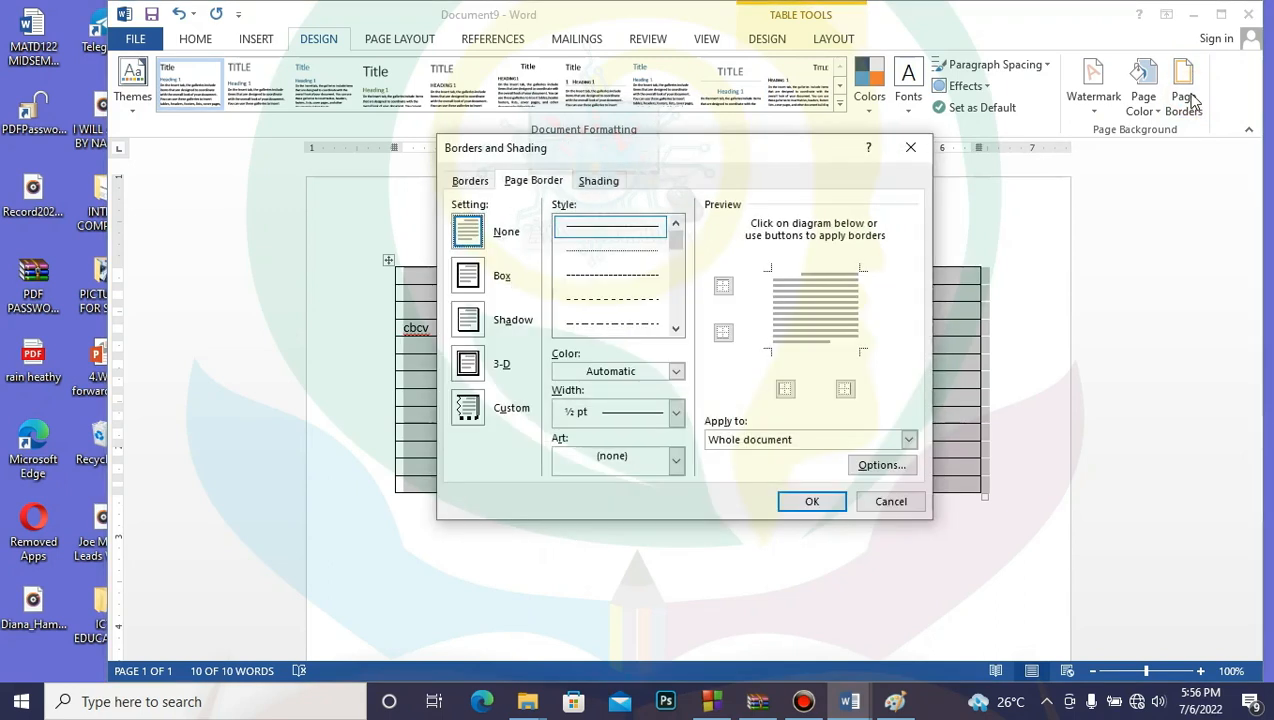
{"action": "left_click", "coordinate": [890, 502]}
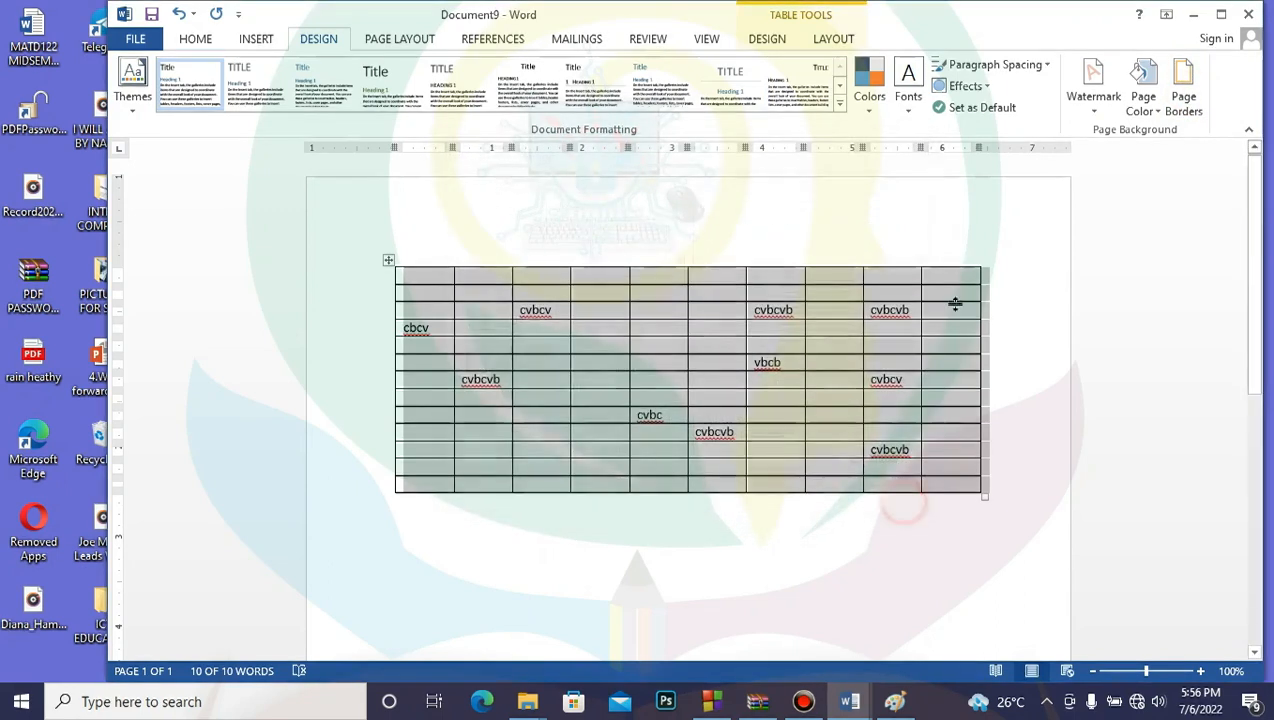
{"action": "left_click", "coordinate": [836, 42]}
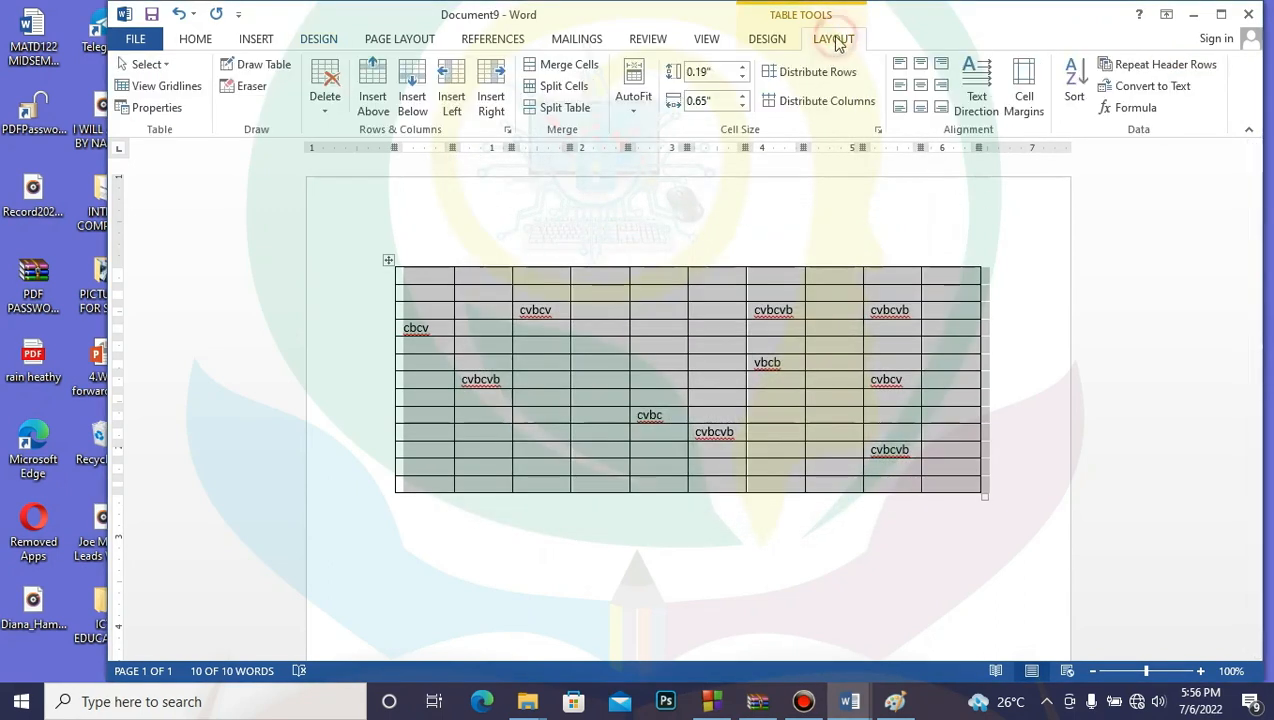
{"action": "left_click", "coordinate": [783, 40]}
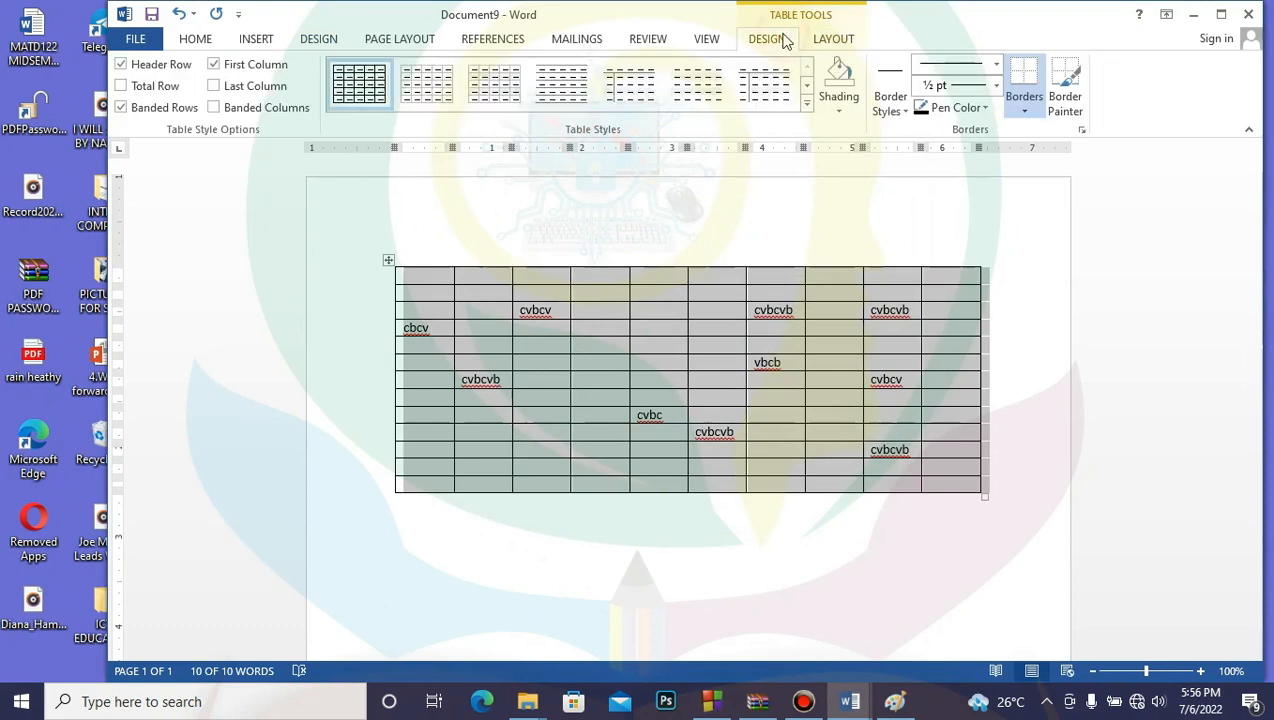
{"action": "left_click", "coordinate": [1082, 130]}
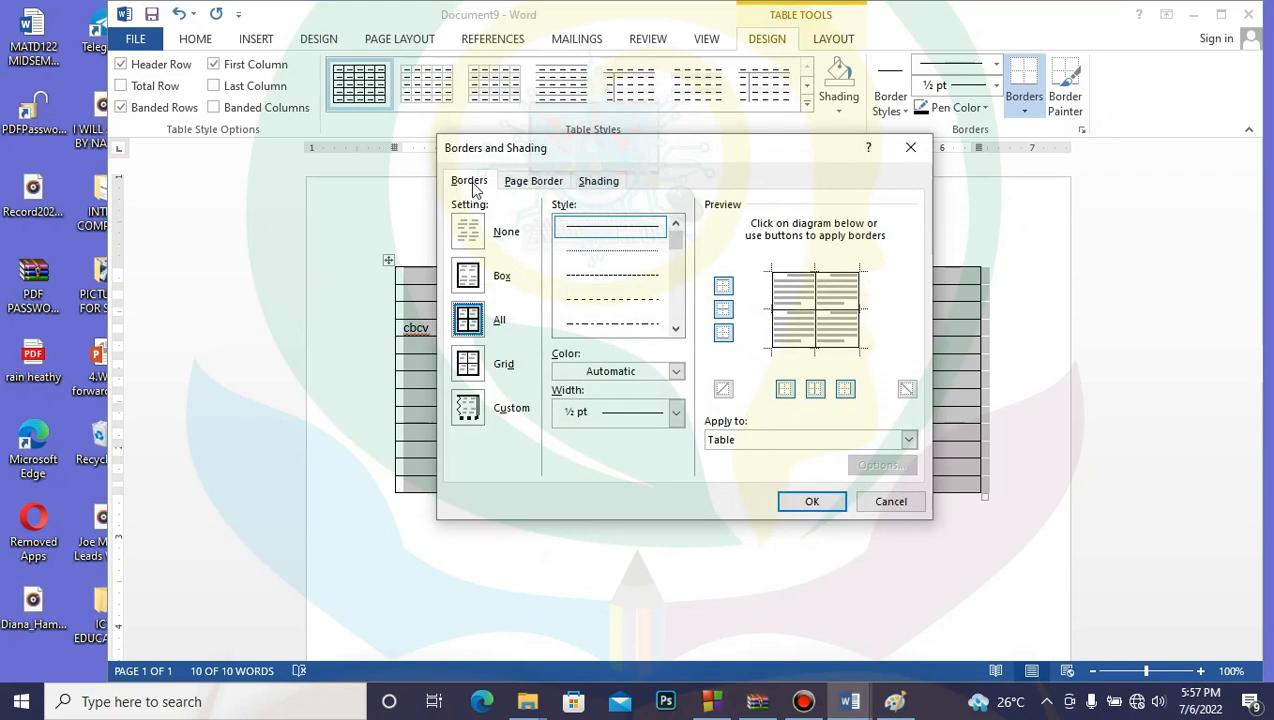
Step: Glance at the Page Border and Shading tabs, then apply the None border setting to the table
{"action": "left_click", "coordinate": [532, 185]}
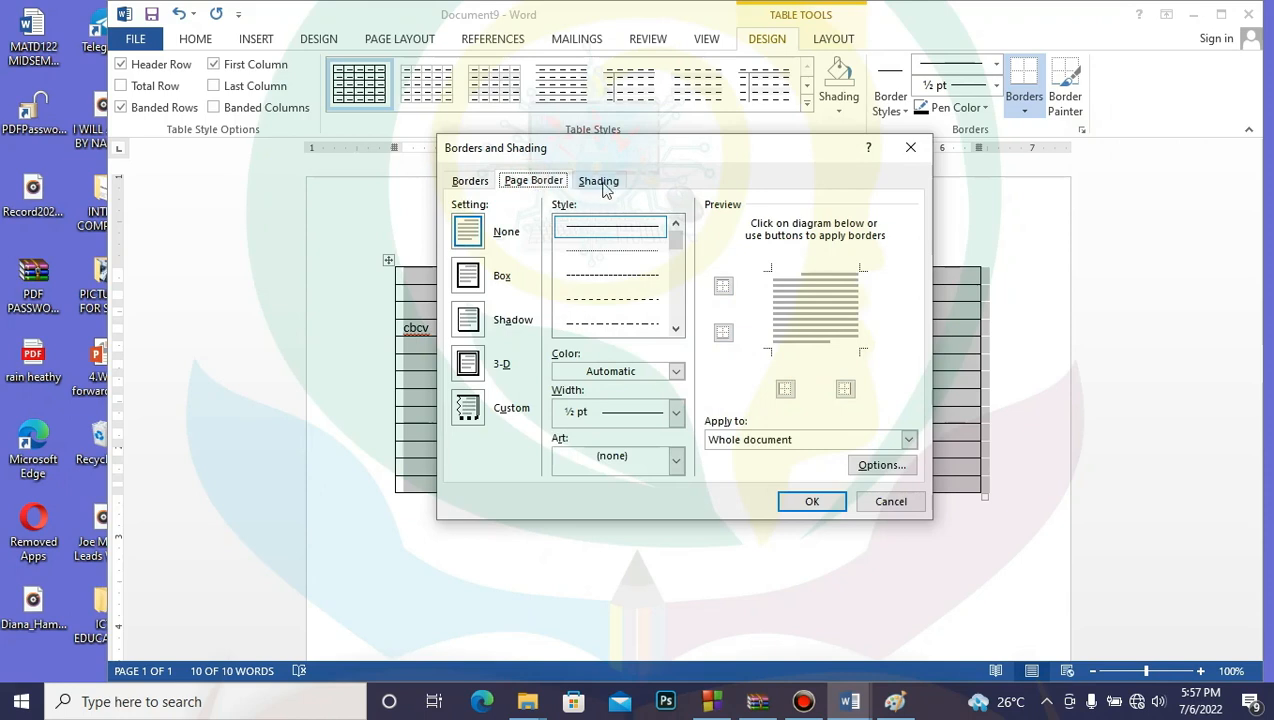
{"action": "left_click", "coordinate": [601, 183]}
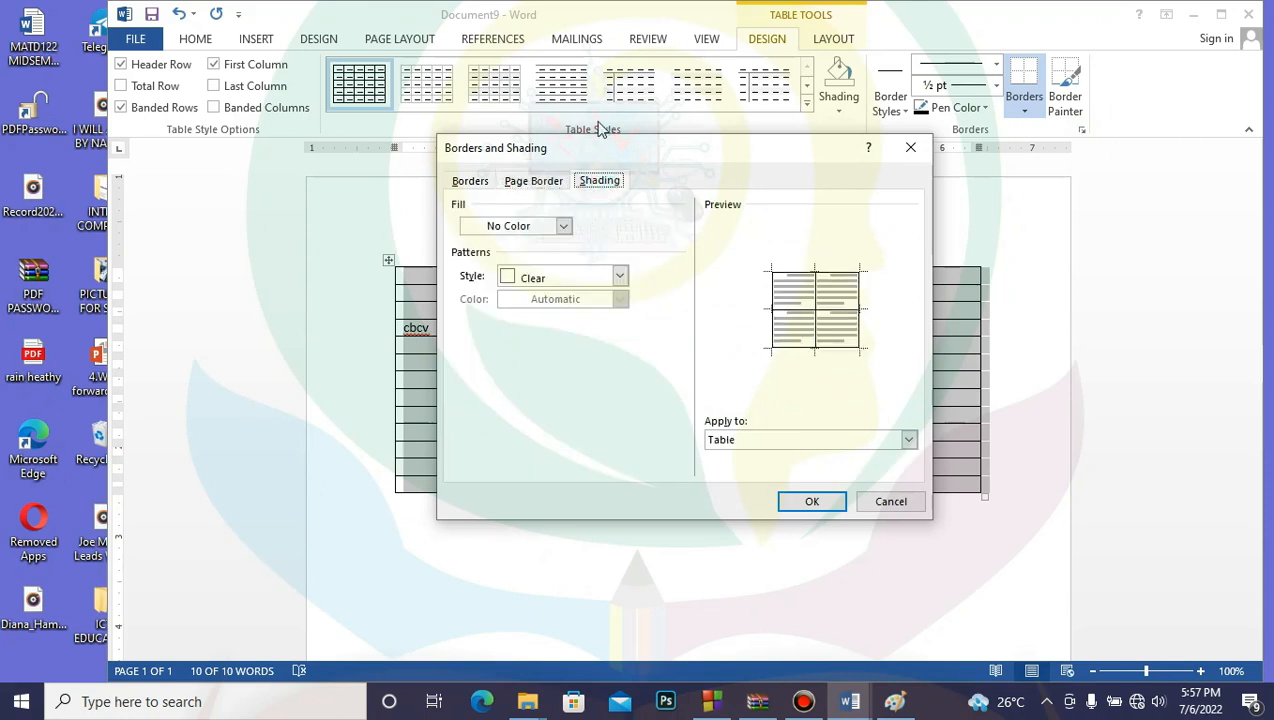
{"action": "left_click", "coordinate": [468, 182]}
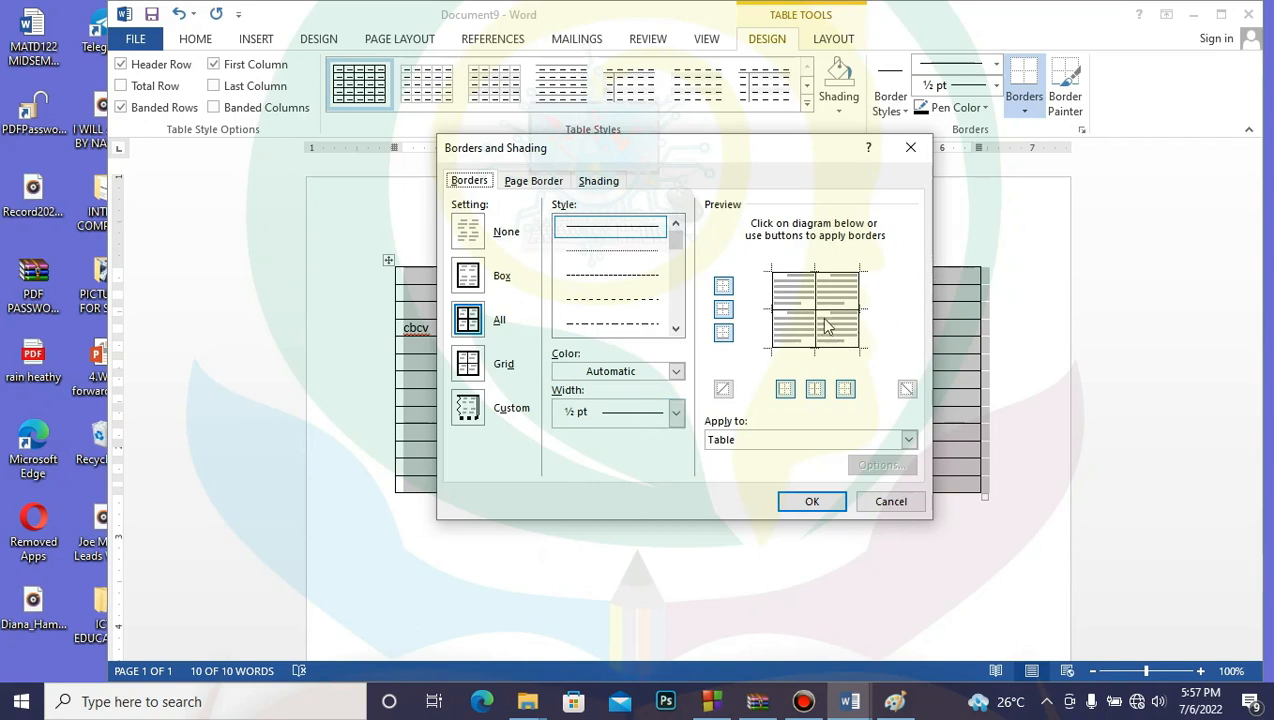
{"action": "left_click", "coordinate": [469, 232]}
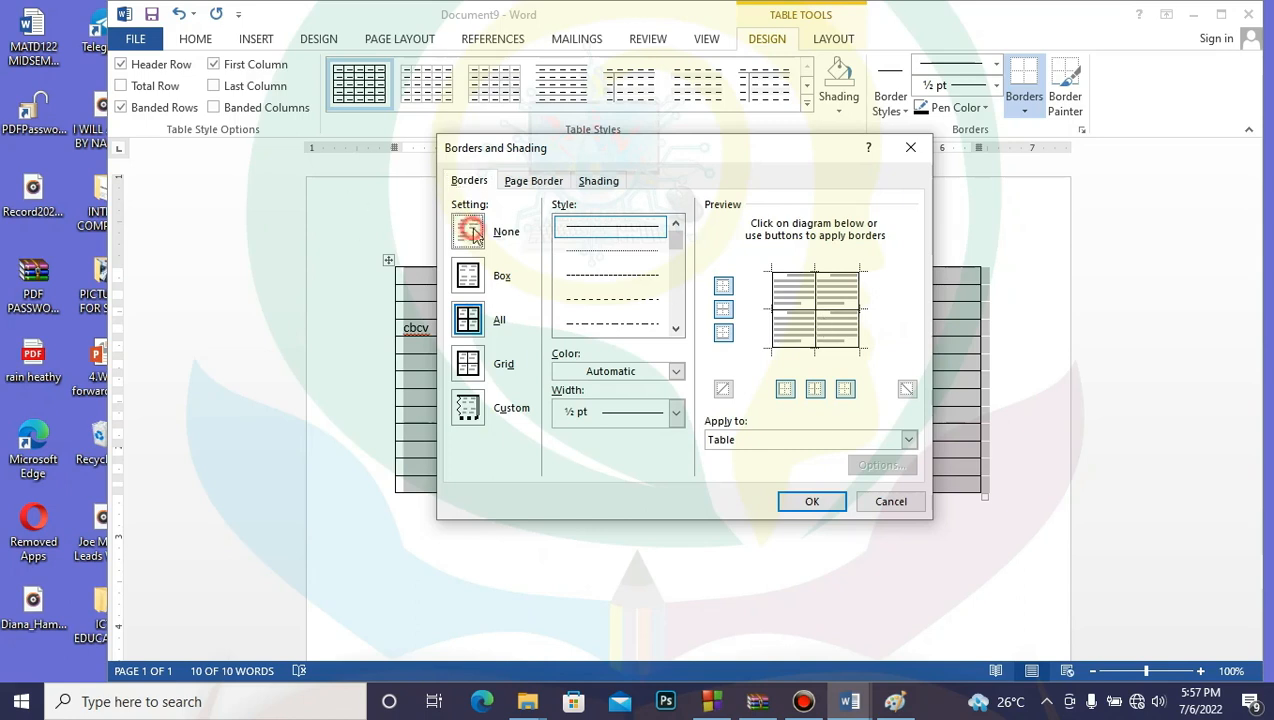
{"action": "left_click", "coordinate": [811, 501]}
{"action": "left_click", "coordinate": [811, 518]}
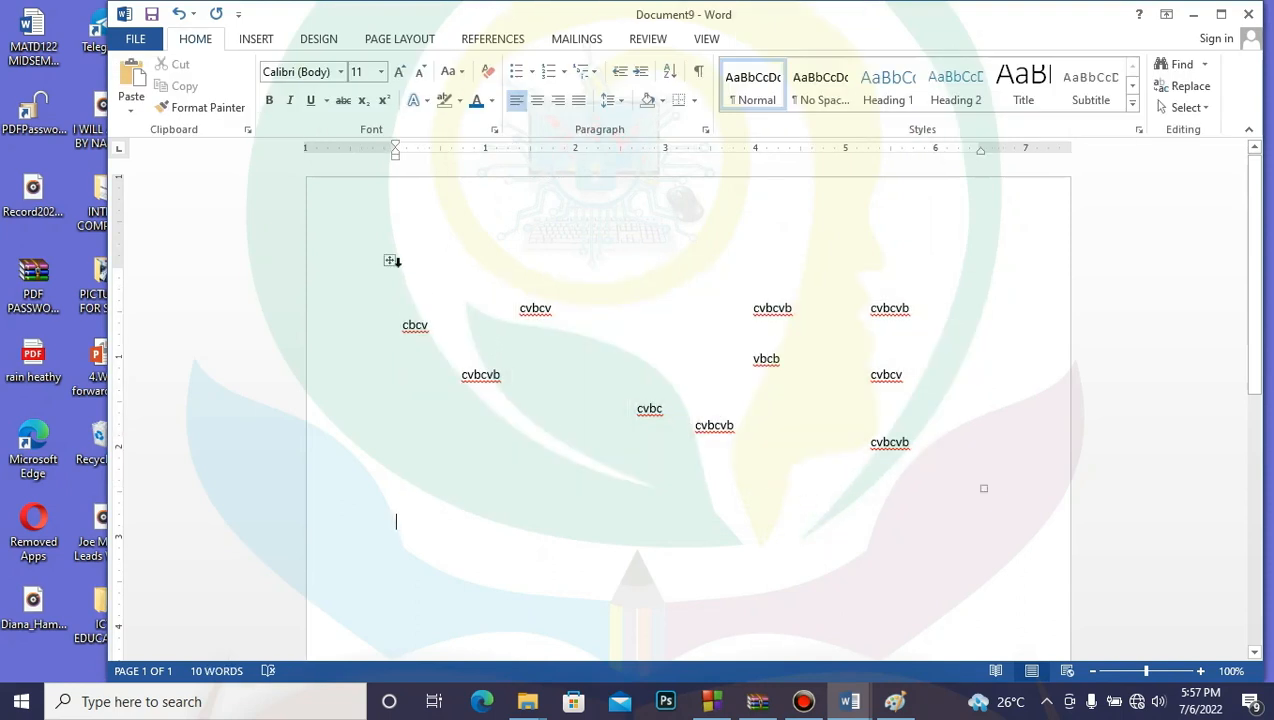
Step: Apply the Box border setting to the whole table, then reselect the table
{"action": "left_click", "coordinate": [390, 261]}
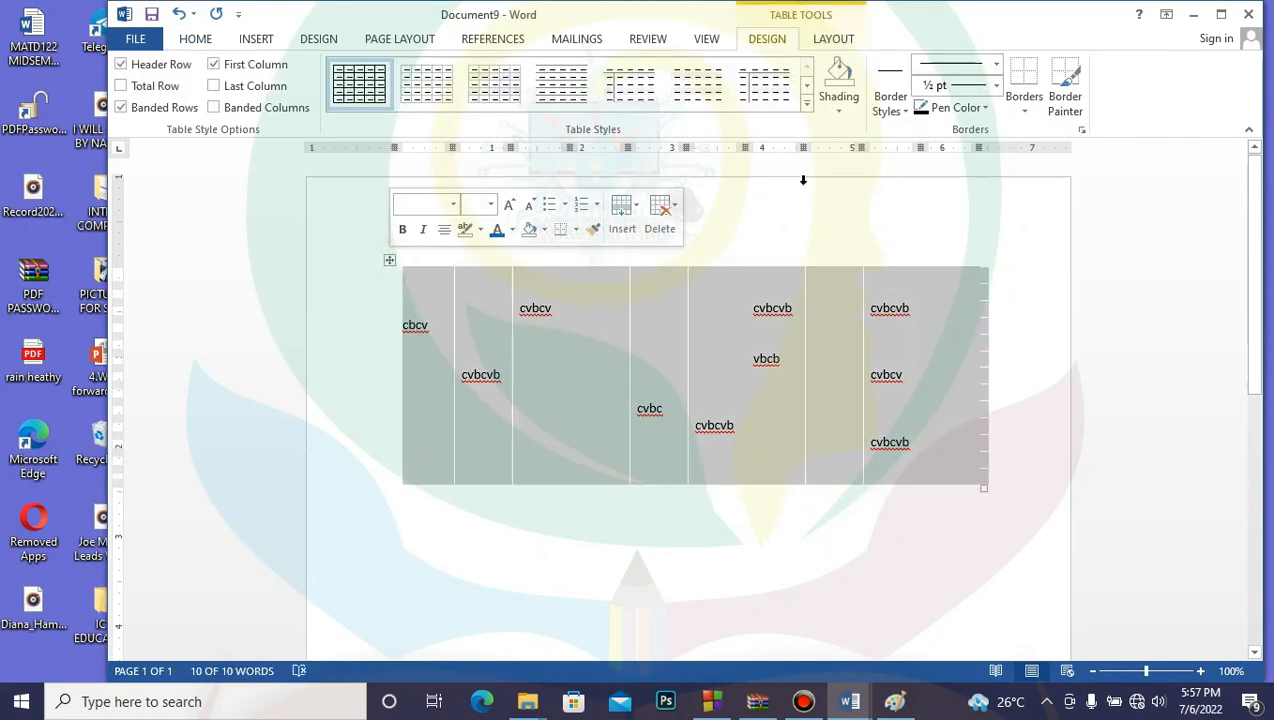
{"action": "left_click", "coordinate": [1082, 129]}
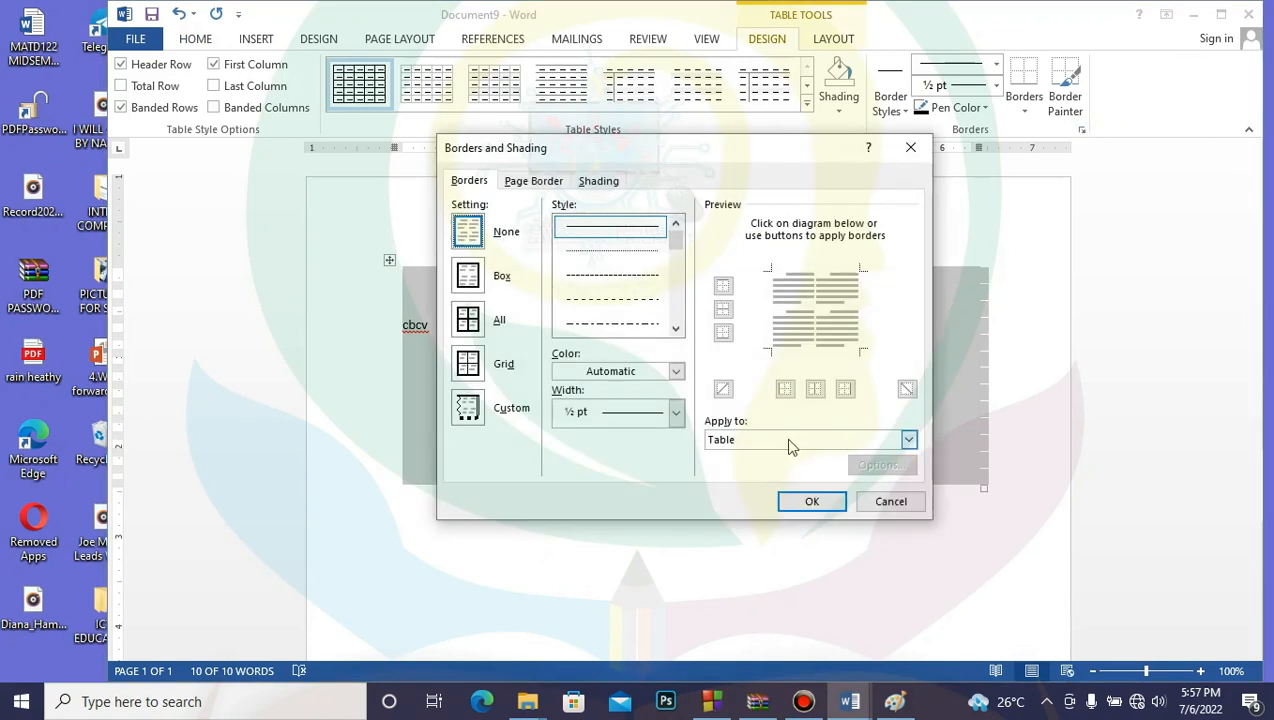
{"action": "left_click", "coordinate": [472, 280]}
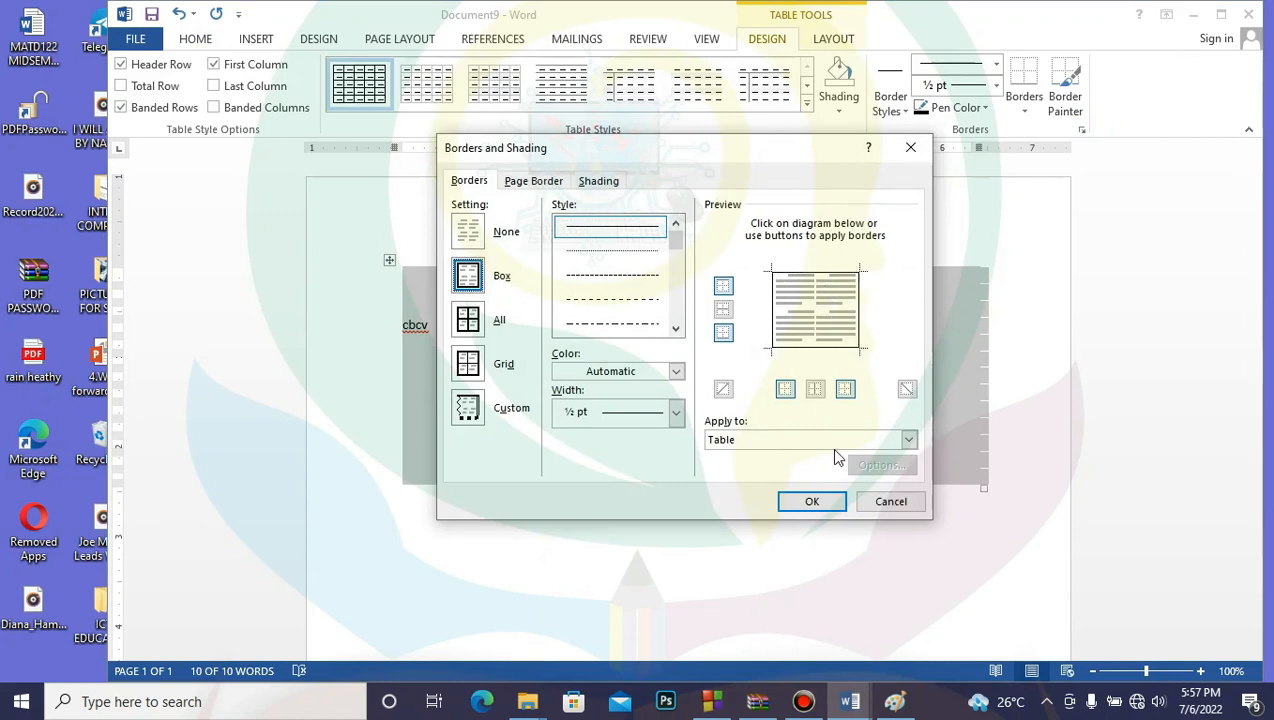
{"action": "left_click", "coordinate": [822, 503]}
{"action": "left_click", "coordinate": [822, 535]}
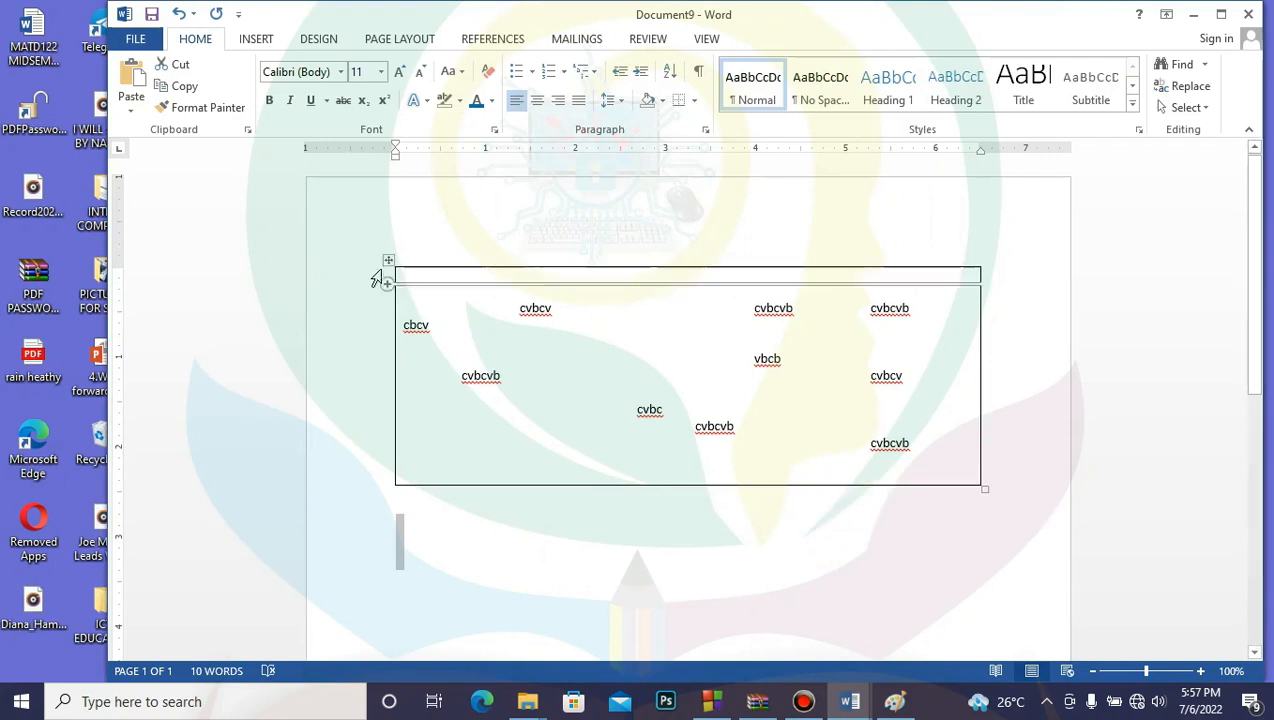
{"action": "left_click", "coordinate": [388, 260]}
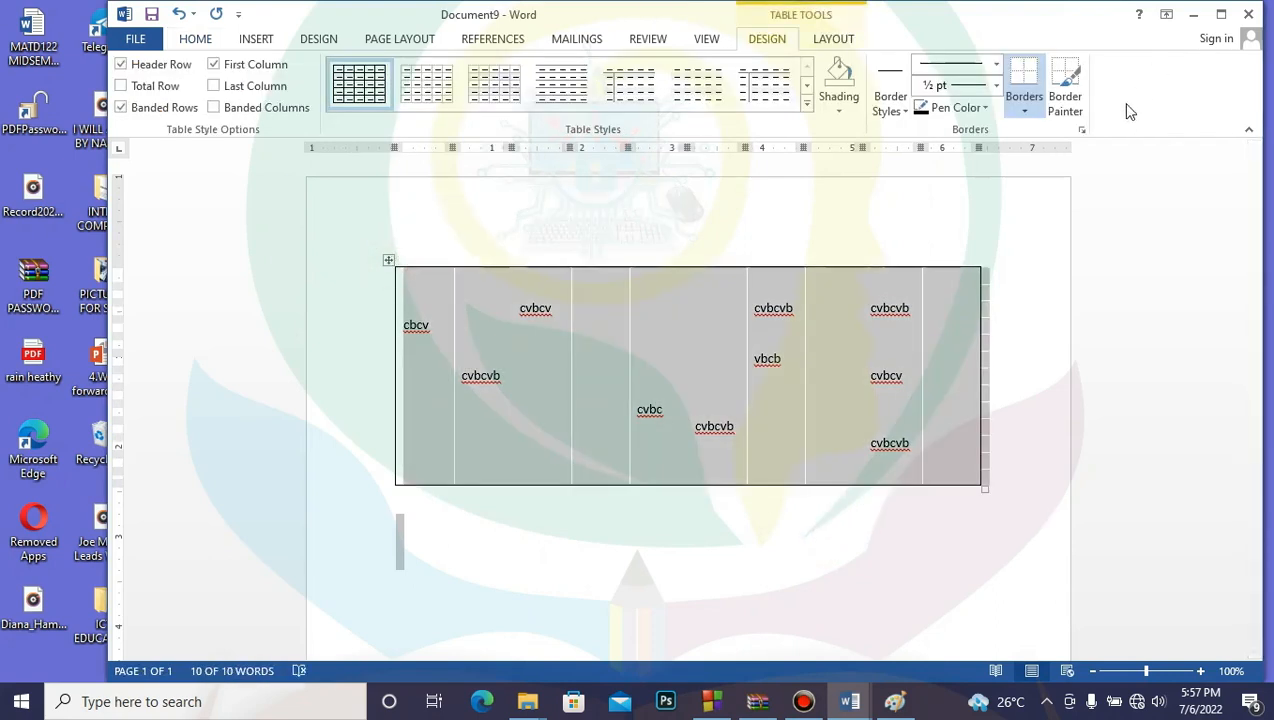
Step: In Borders and Shading, choose the All setting with a thick single line style
{"action": "left_click", "coordinate": [1082, 130]}
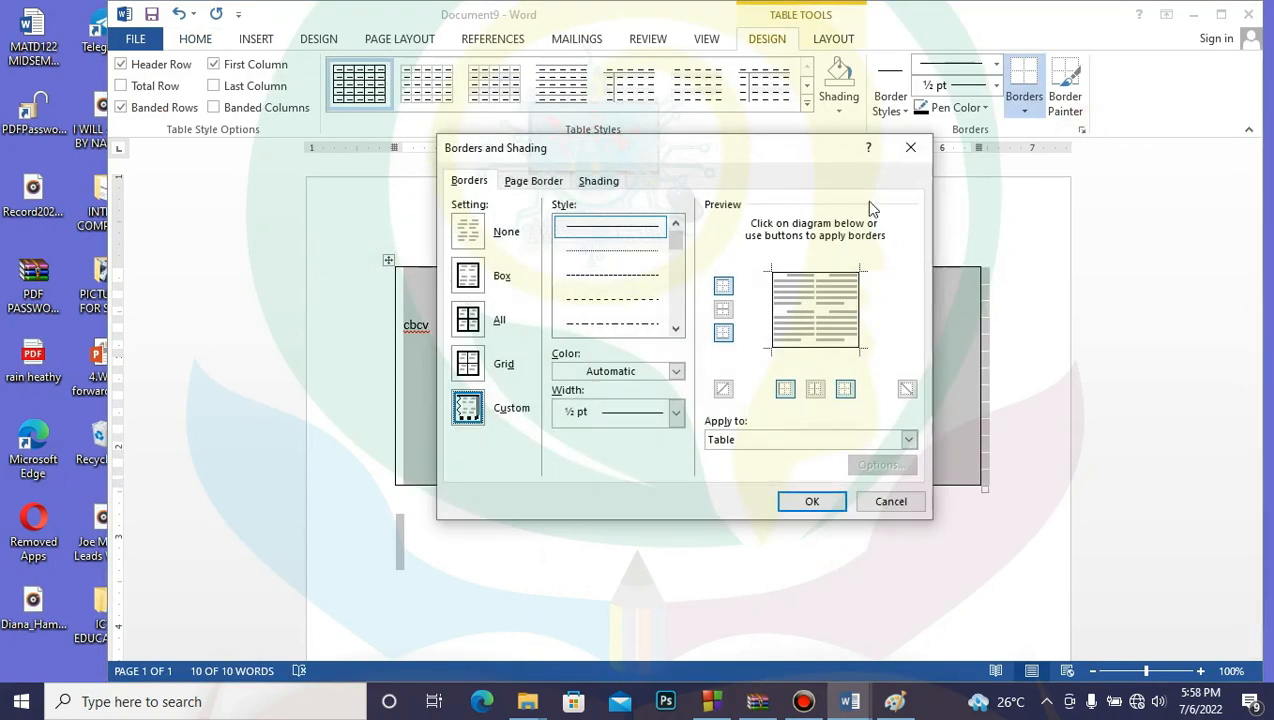
{"action": "left_click", "coordinate": [472, 326]}
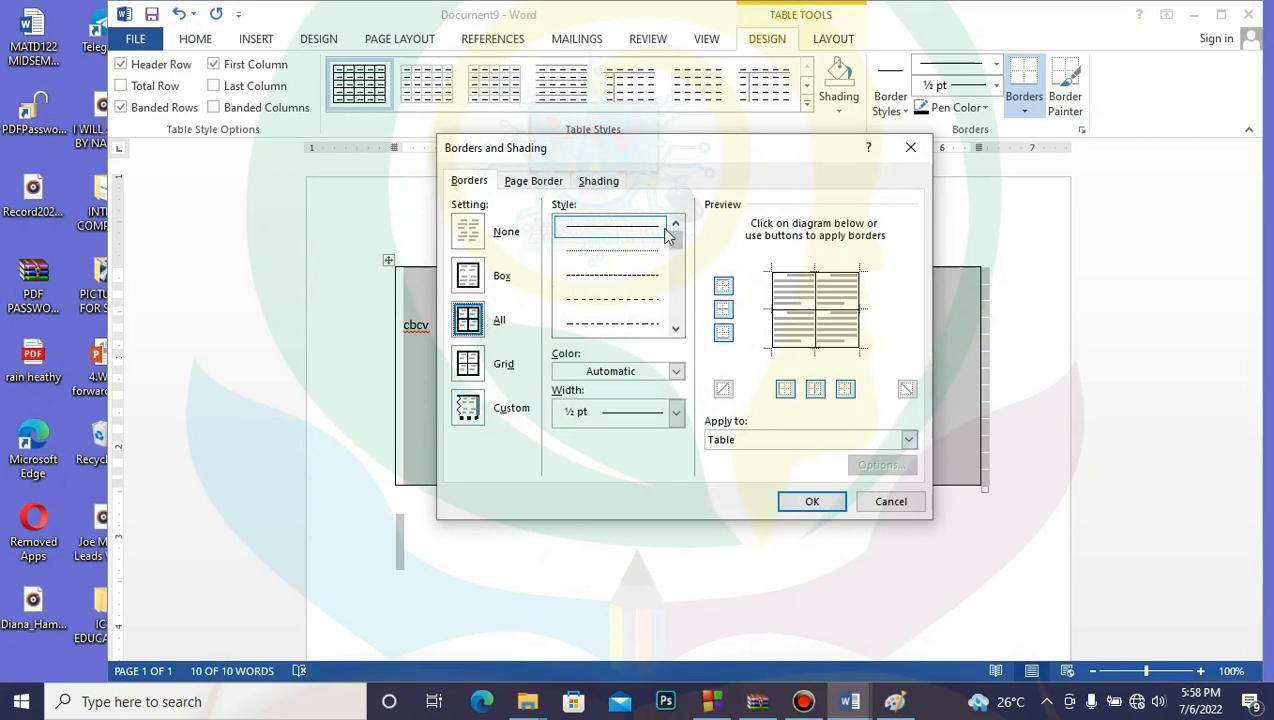
{"action": "mouse_move", "coordinate": [679, 243]}
{"action": "left_mouse_down"}
{"action": "mouse_move", "coordinate": [643, 287]}
{"action": "mouse_move", "coordinate": [640, 259]}
{"action": "left_mouse_up"}
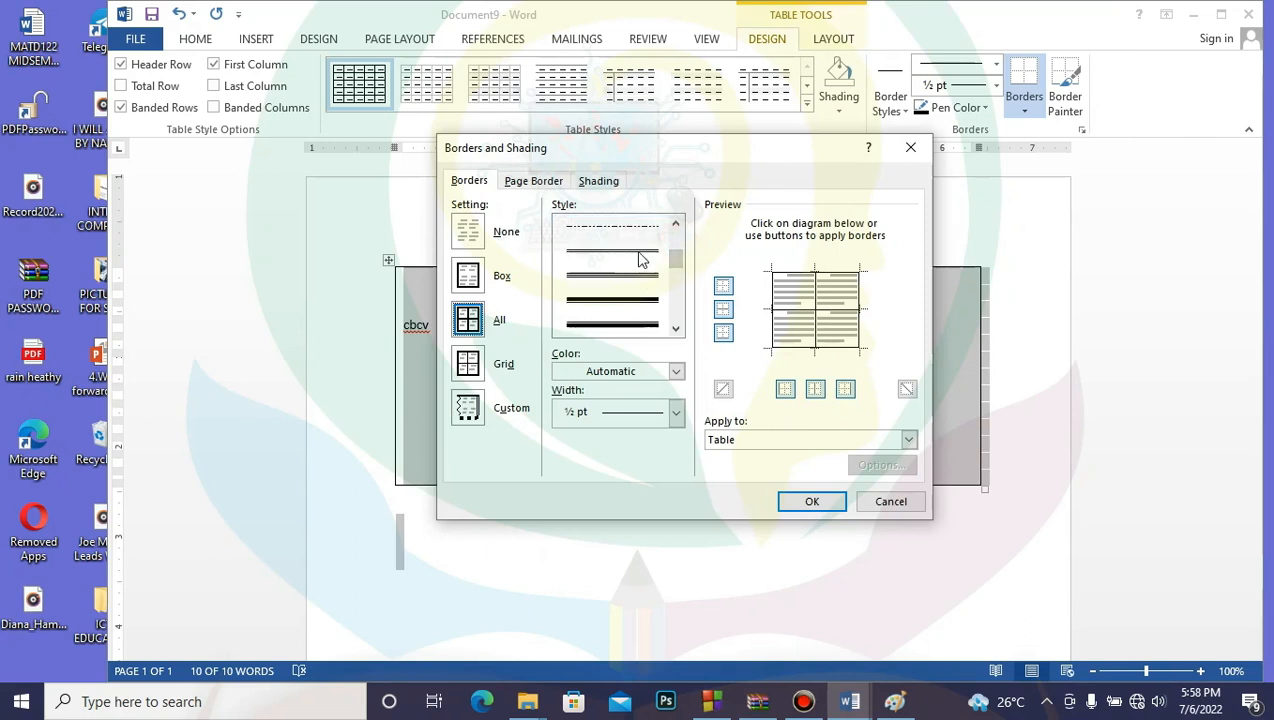
{"action": "left_click", "coordinate": [636, 231]}
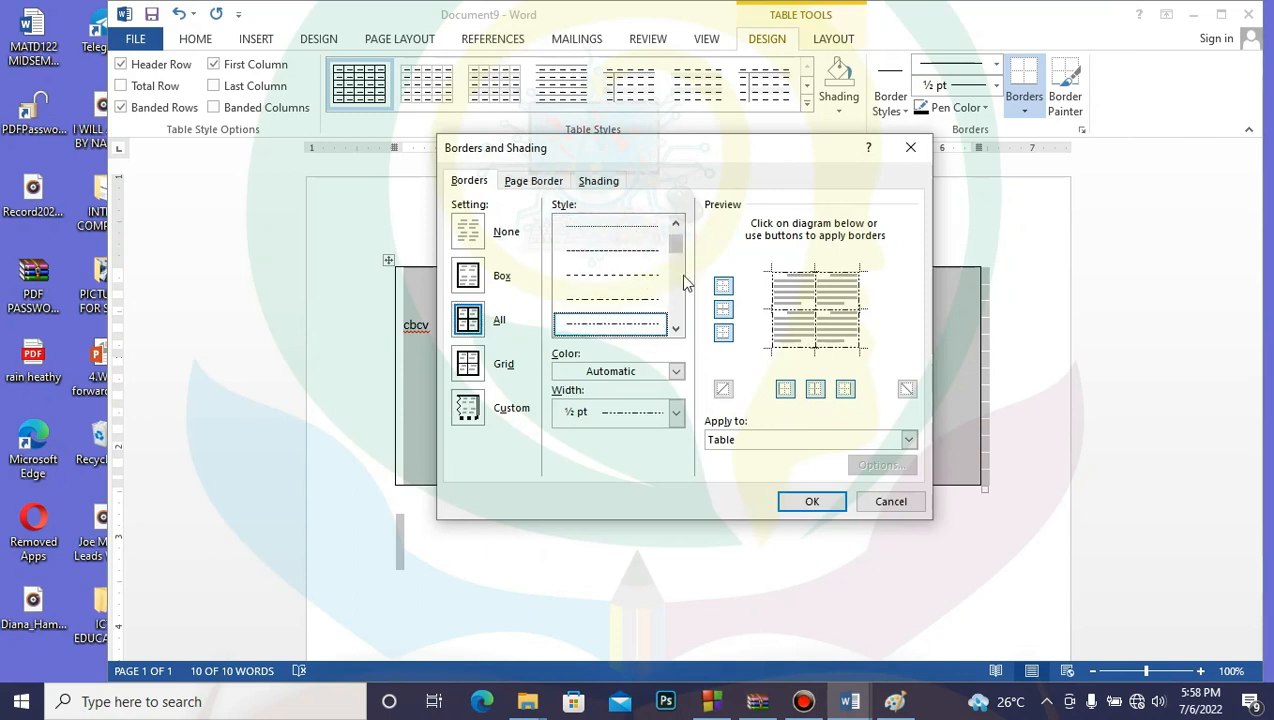
{"action": "scroll", "coordinate": [680, 274], "scroll_direction": "down", "scroll_amount": 2}
{"action": "left_click", "coordinate": [631, 250]}
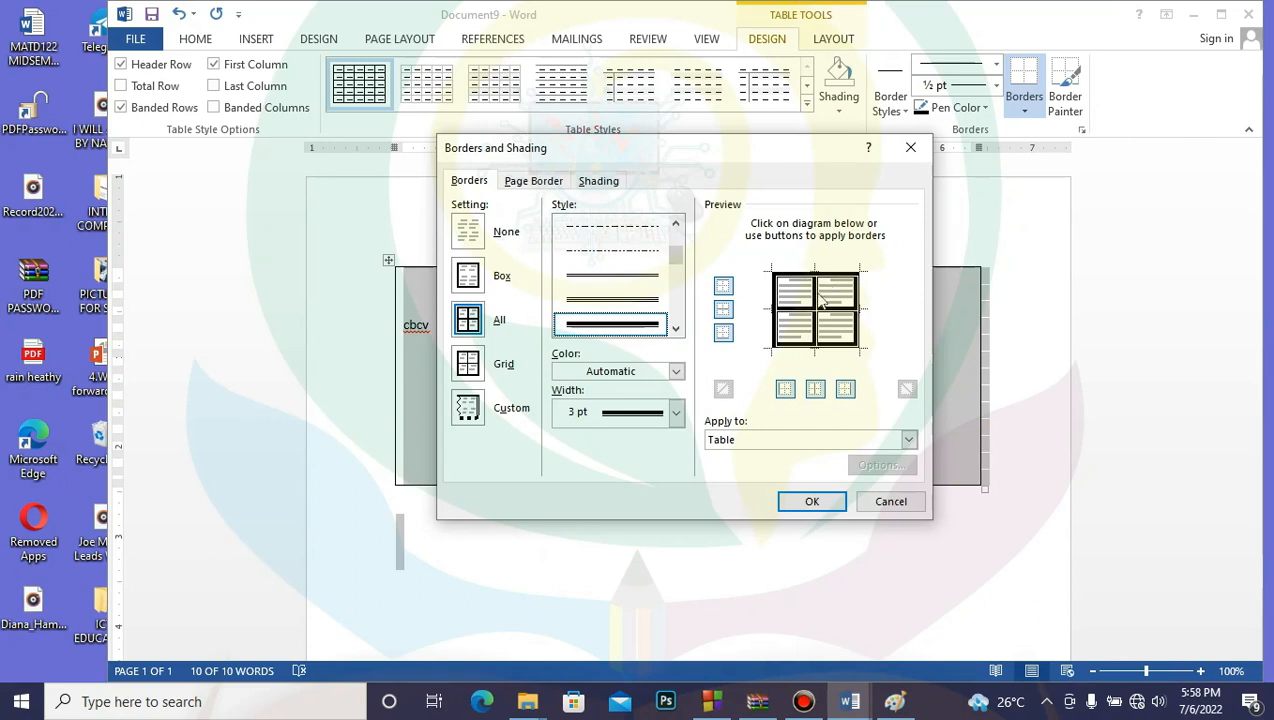
Step: Make the borders dark gold at 1½ pt width and apply them to the table
{"action": "left_click", "coordinate": [676, 371]}
{"action": "left_click", "coordinate": [672, 479]}
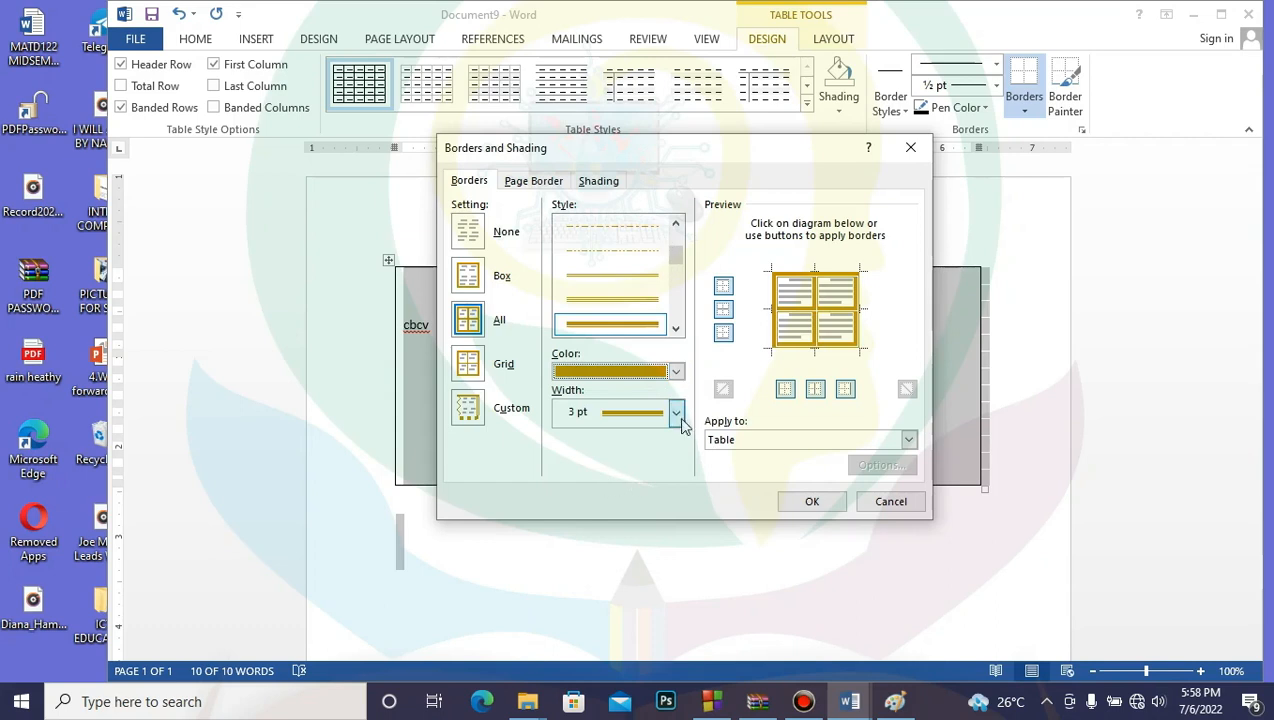
{"action": "left_click", "coordinate": [675, 413]}
{"action": "left_click", "coordinate": [644, 441]}
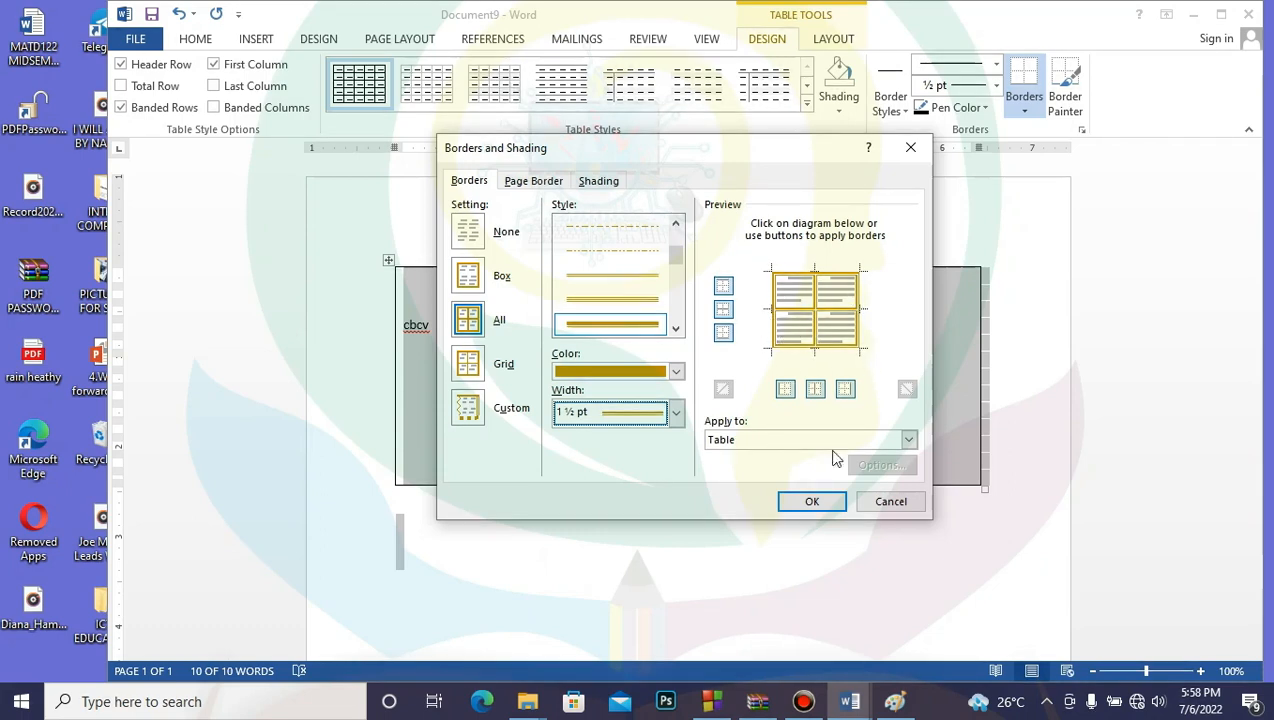
{"action": "left_click", "coordinate": [814, 502]}
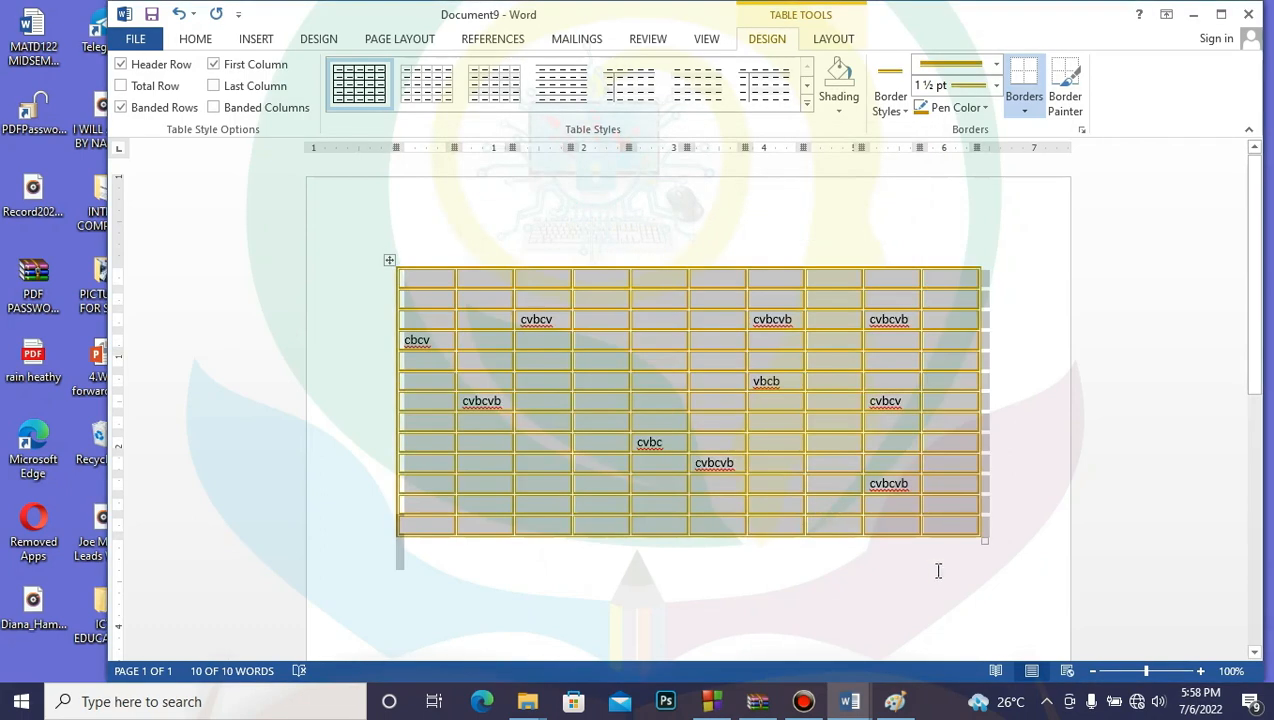
{"action": "left_click", "coordinate": [937, 561]}
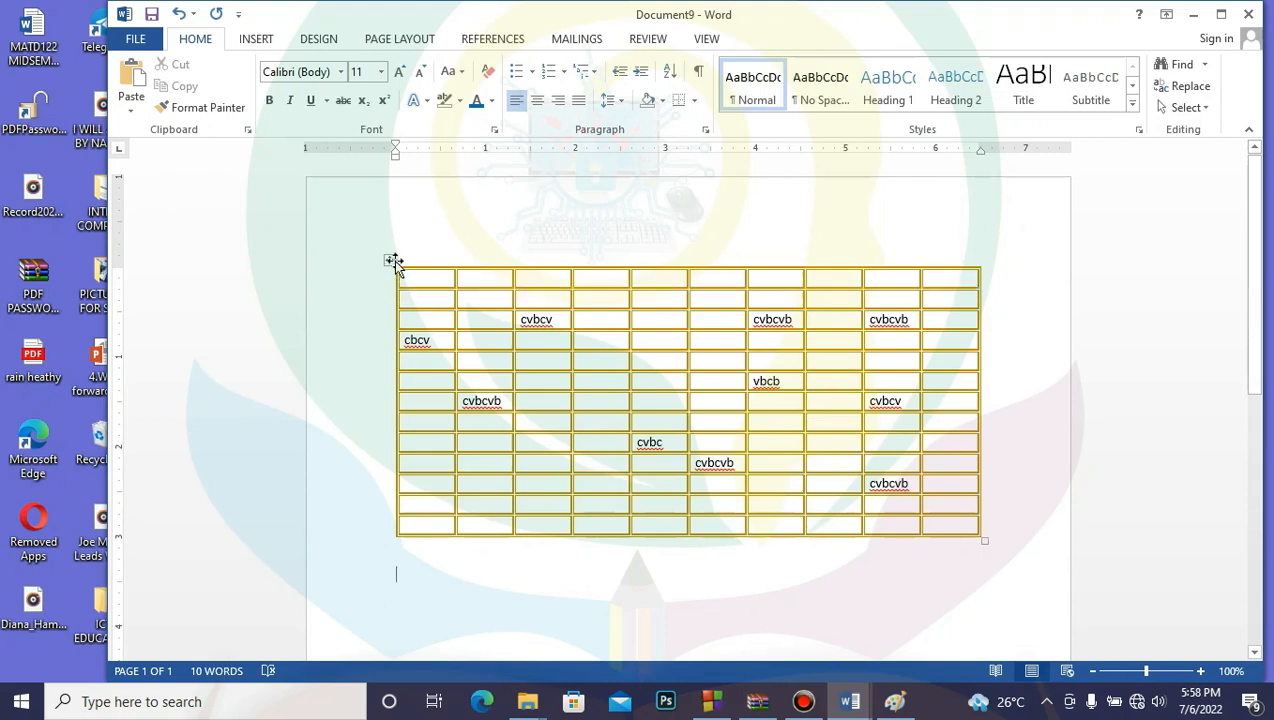
Step: Set the table to a ½ pt Grid border with no inside lines, leaving only the gold outline
{"action": "left_click", "coordinate": [390, 261]}
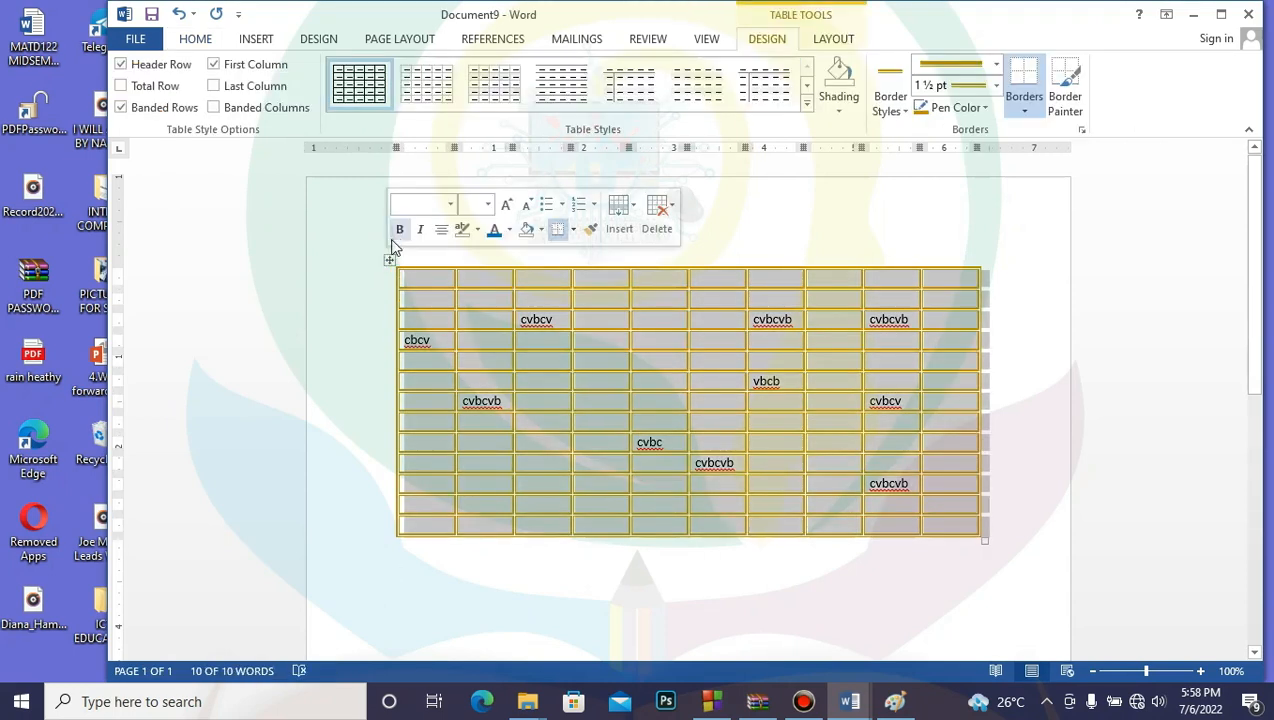
{"action": "left_click", "coordinate": [1082, 131]}
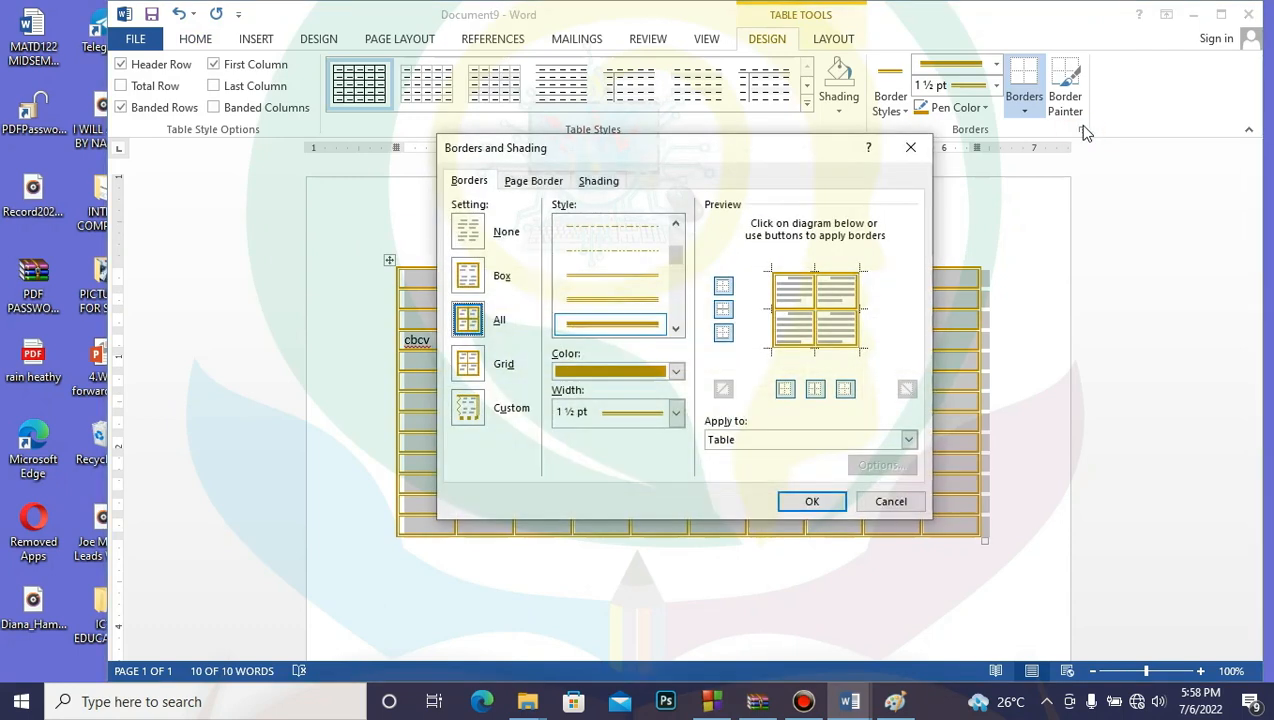
{"action": "left_click", "coordinate": [470, 368]}
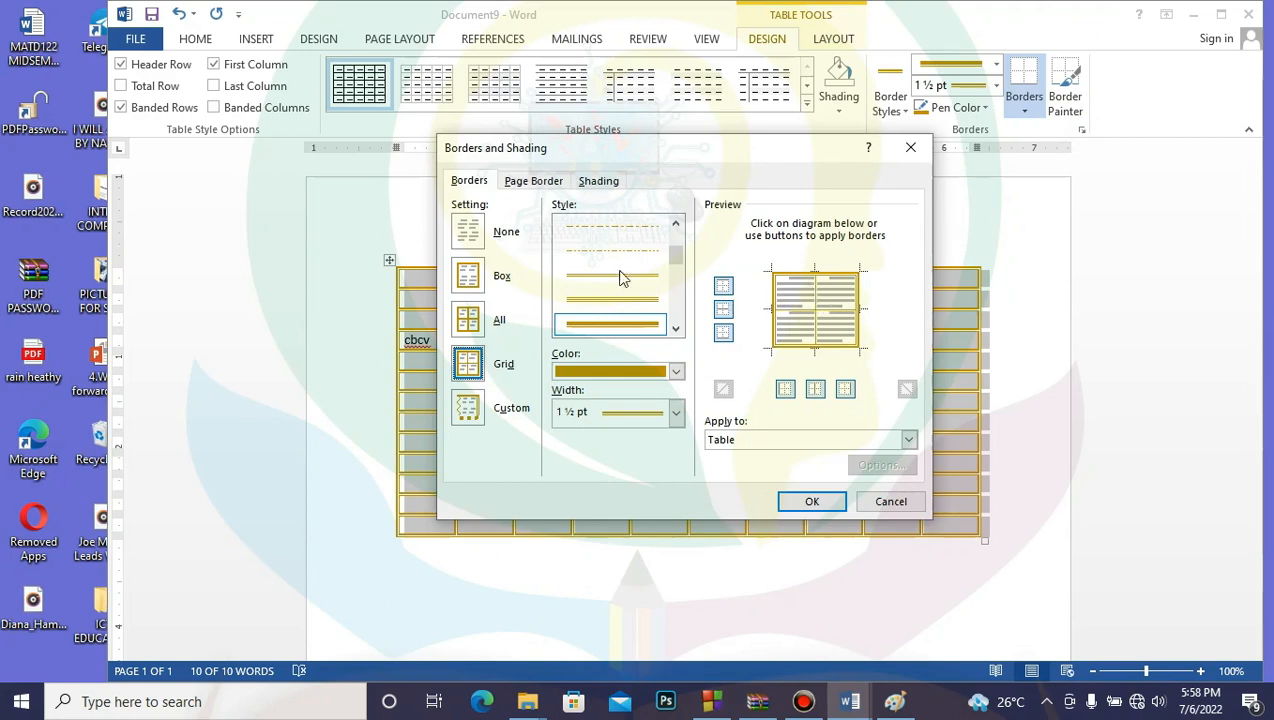
{"action": "scroll", "coordinate": [632, 276], "scroll_direction": "up", "scroll_amount": 5}
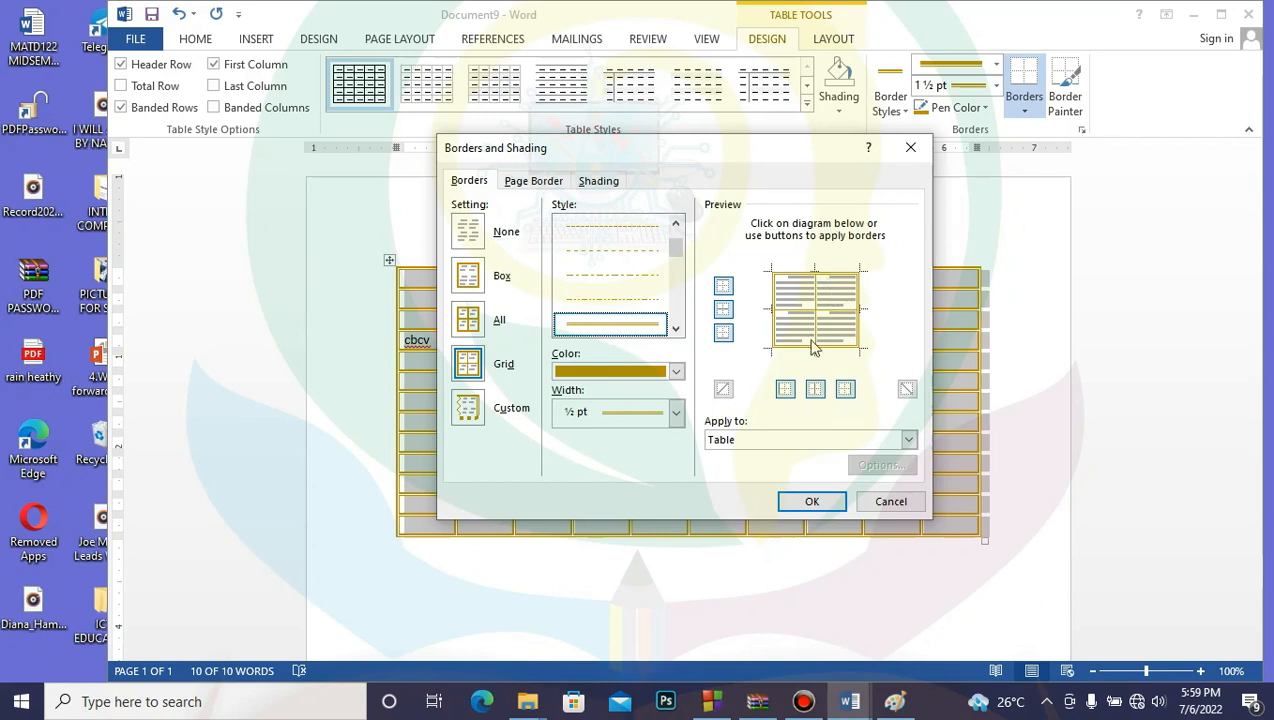
{"action": "left_click", "coordinate": [815, 388]}
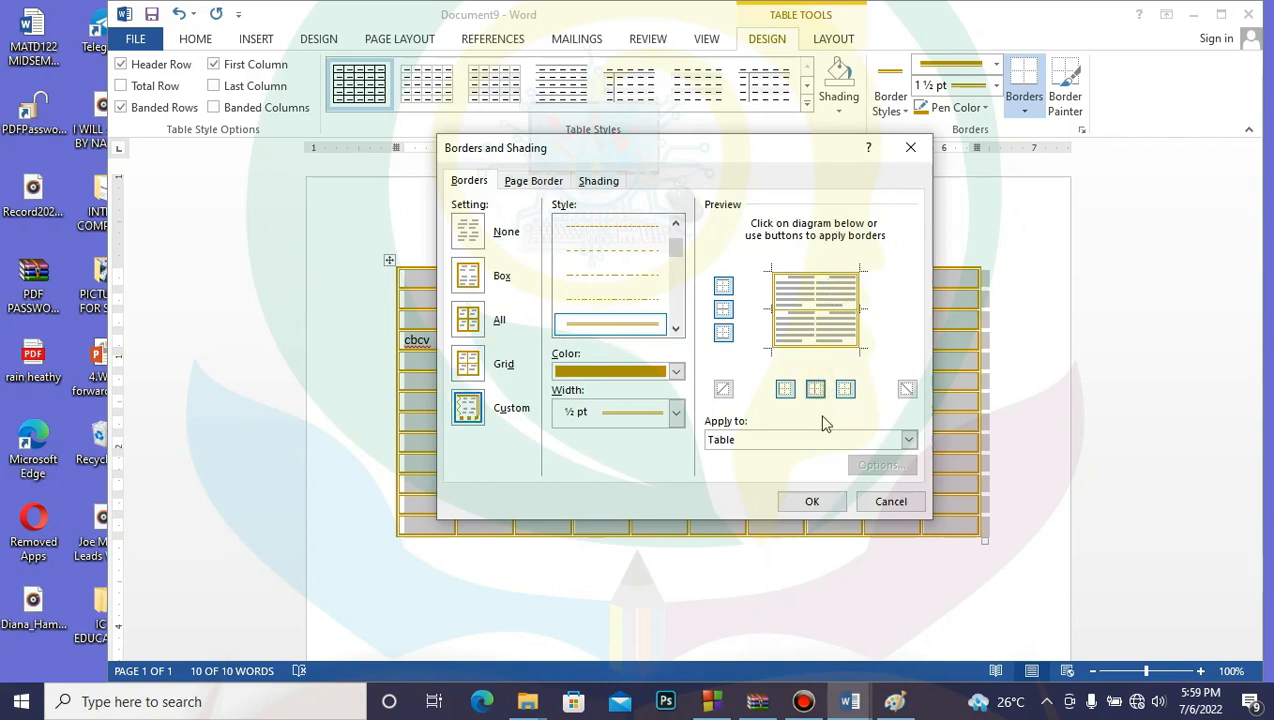
{"action": "left_click", "coordinate": [723, 309]}
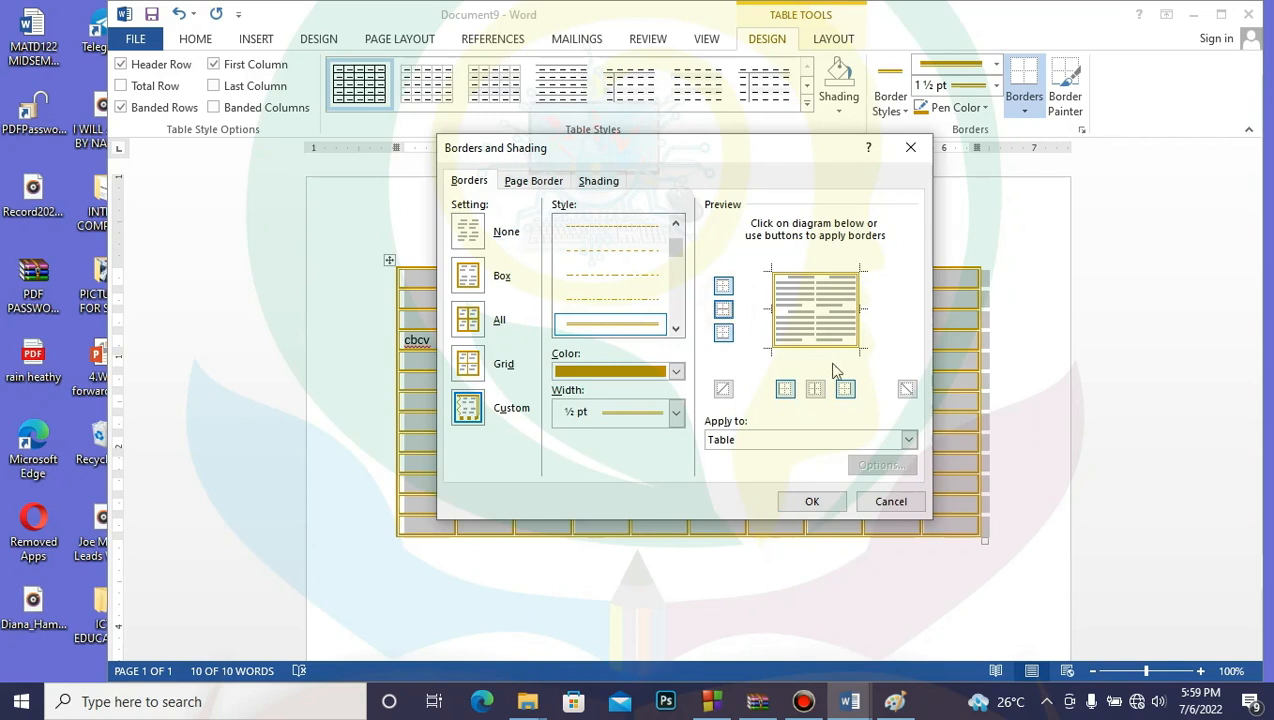
{"action": "left_click", "coordinate": [815, 503]}
{"action": "left_click", "coordinate": [792, 514]}
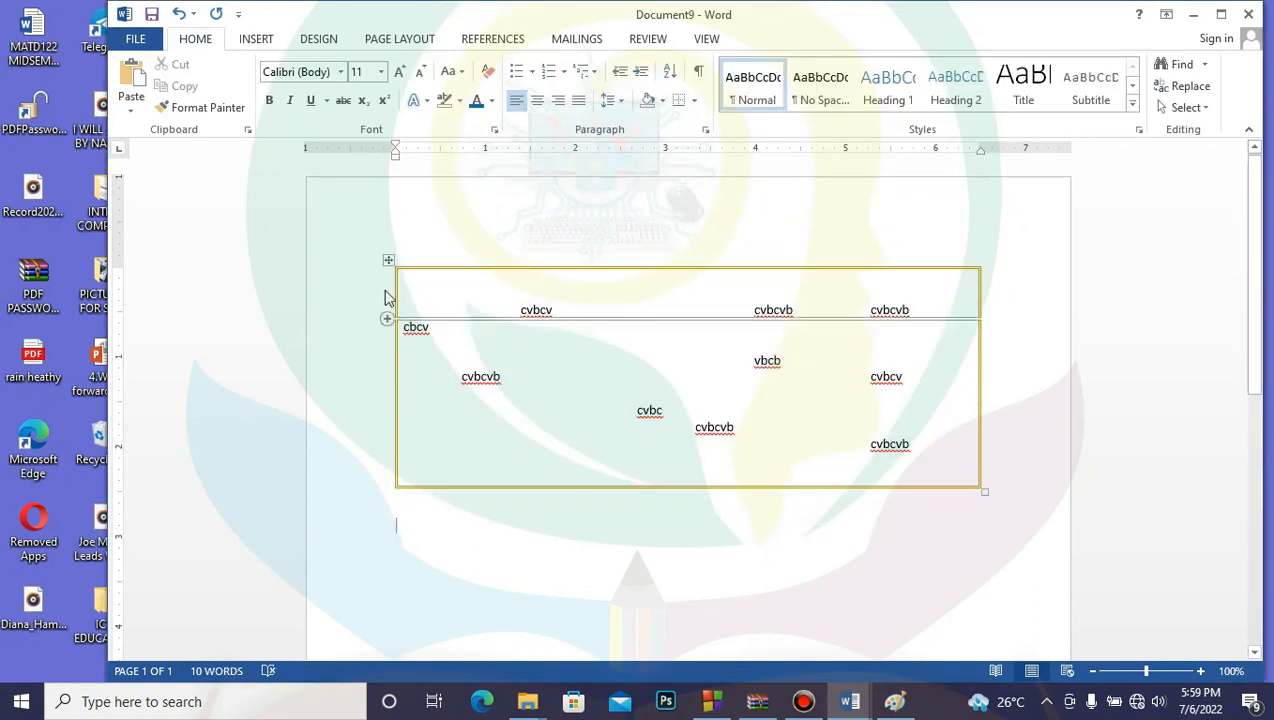
{"action": "left_click", "coordinate": [389, 260]}
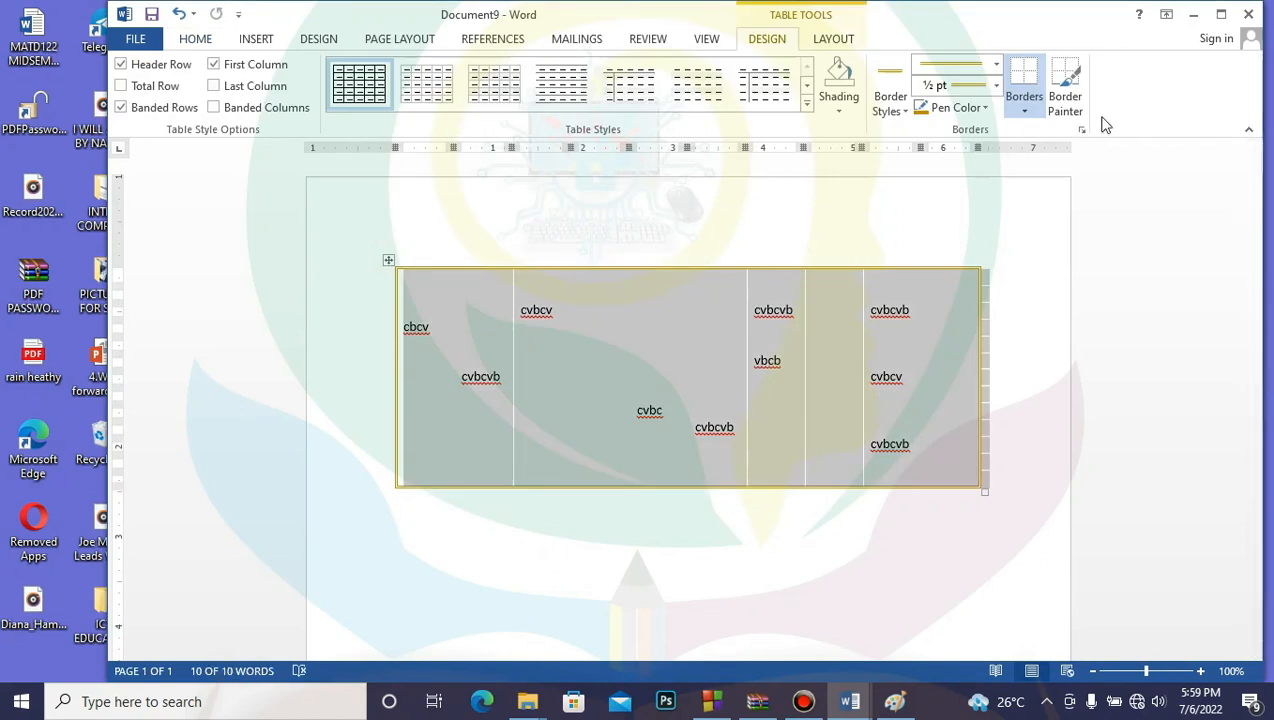
Step: Add gold inside vertical borders between the table's columns
{"action": "left_click", "coordinate": [1081, 129]}
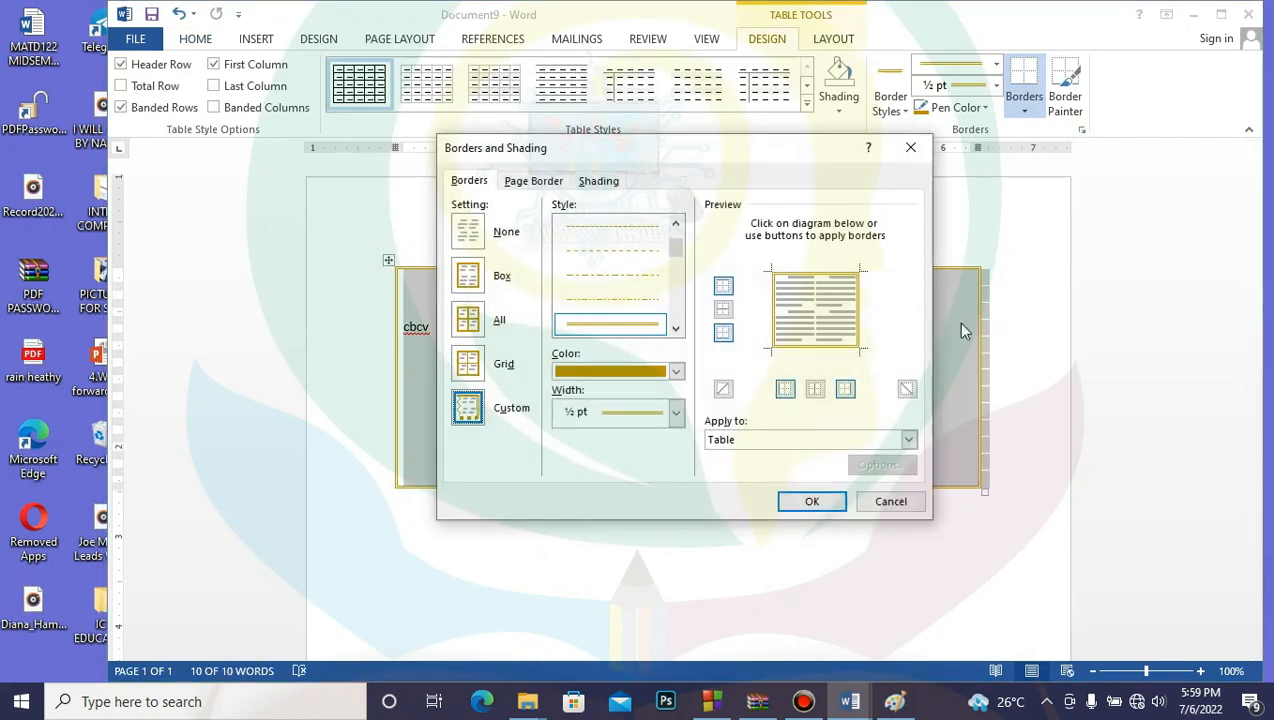
{"action": "left_click", "coordinate": [816, 390]}
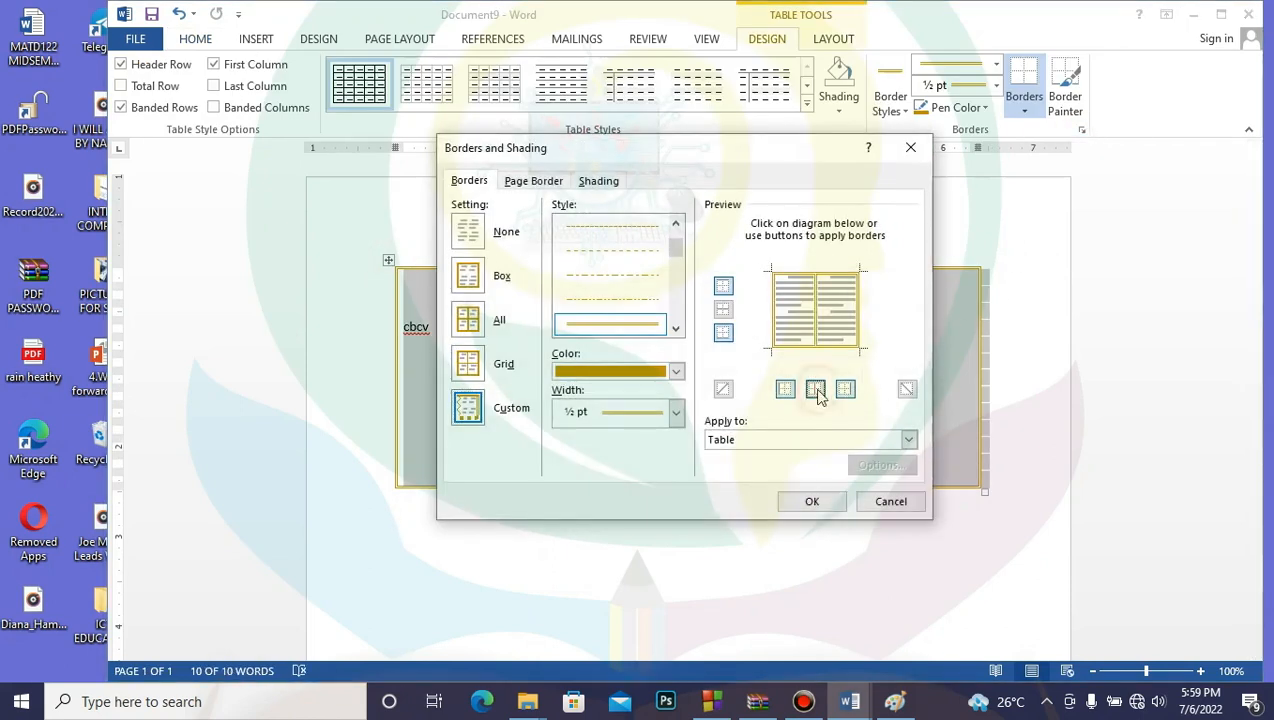
{"action": "left_click", "coordinate": [818, 503]}
{"action": "left_click", "coordinate": [839, 540]}
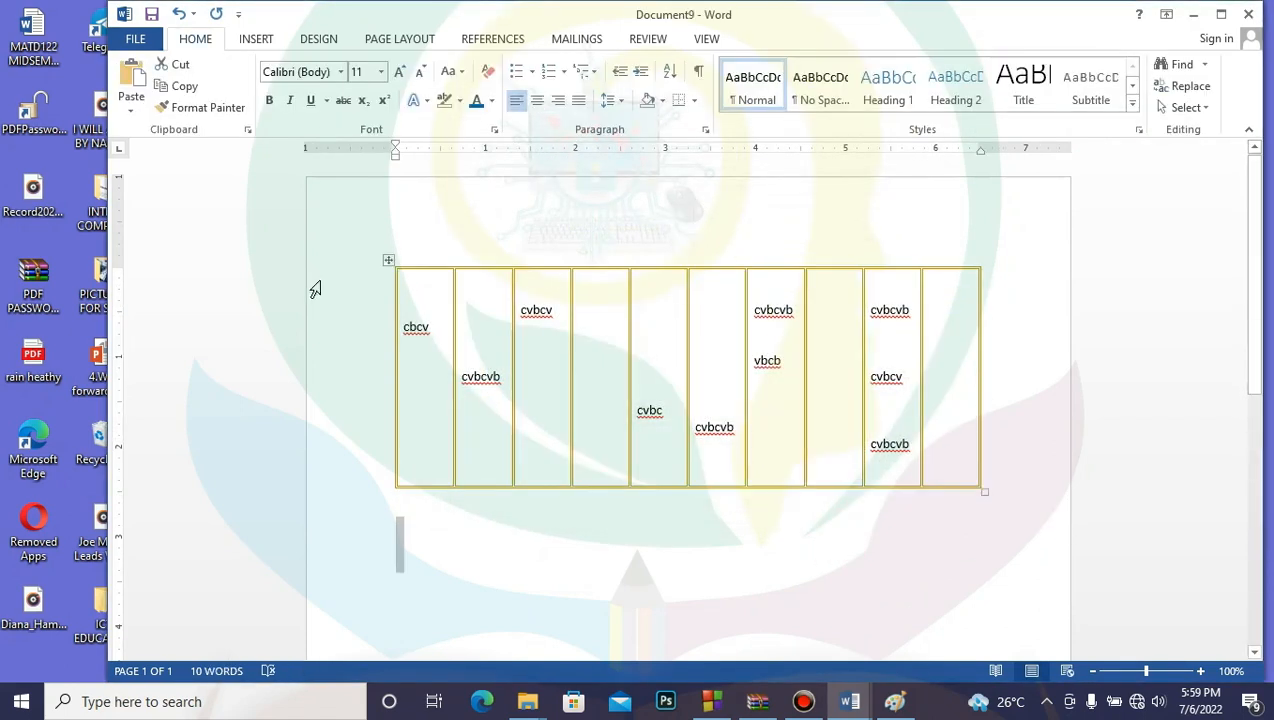
{"action": "left_click", "coordinate": [388, 261]}
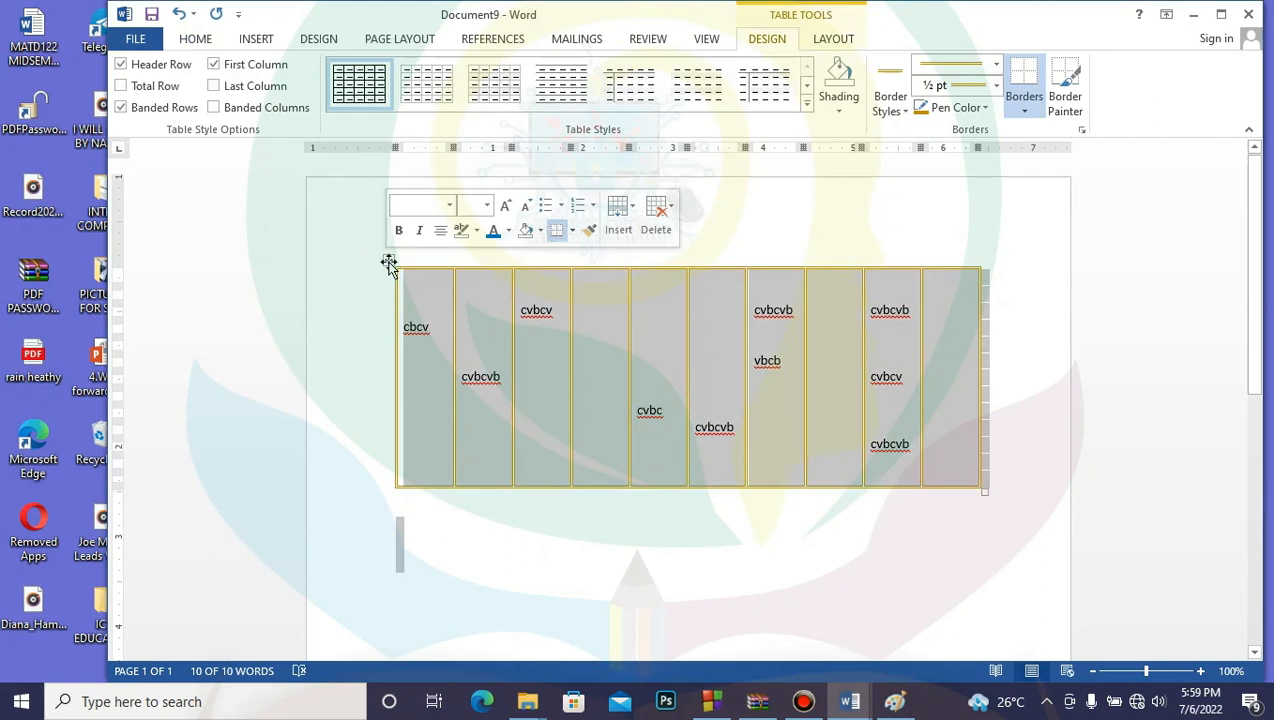
Step: Preview green 3 pt borders on every table edge and inner line in Custom mode
{"action": "left_click", "coordinate": [1081, 130]}
{"action": "left_click", "coordinate": [724, 309]}
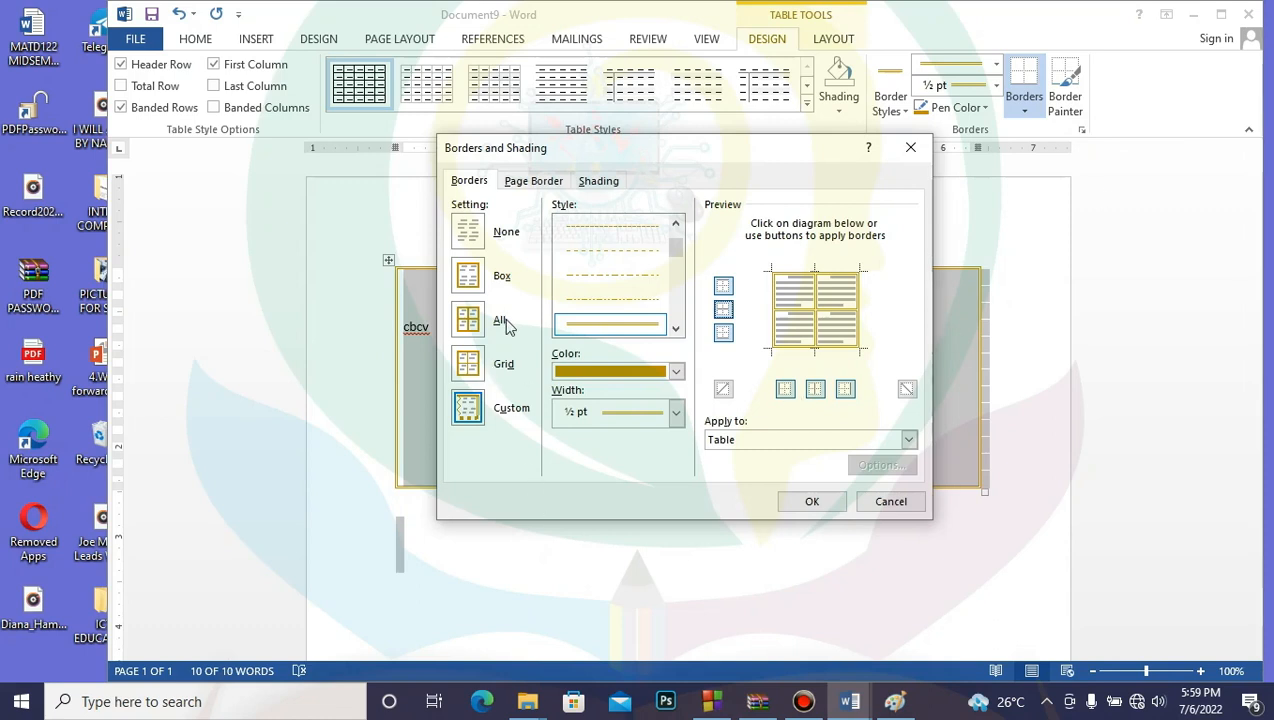
{"action": "left_click", "coordinate": [472, 413]}
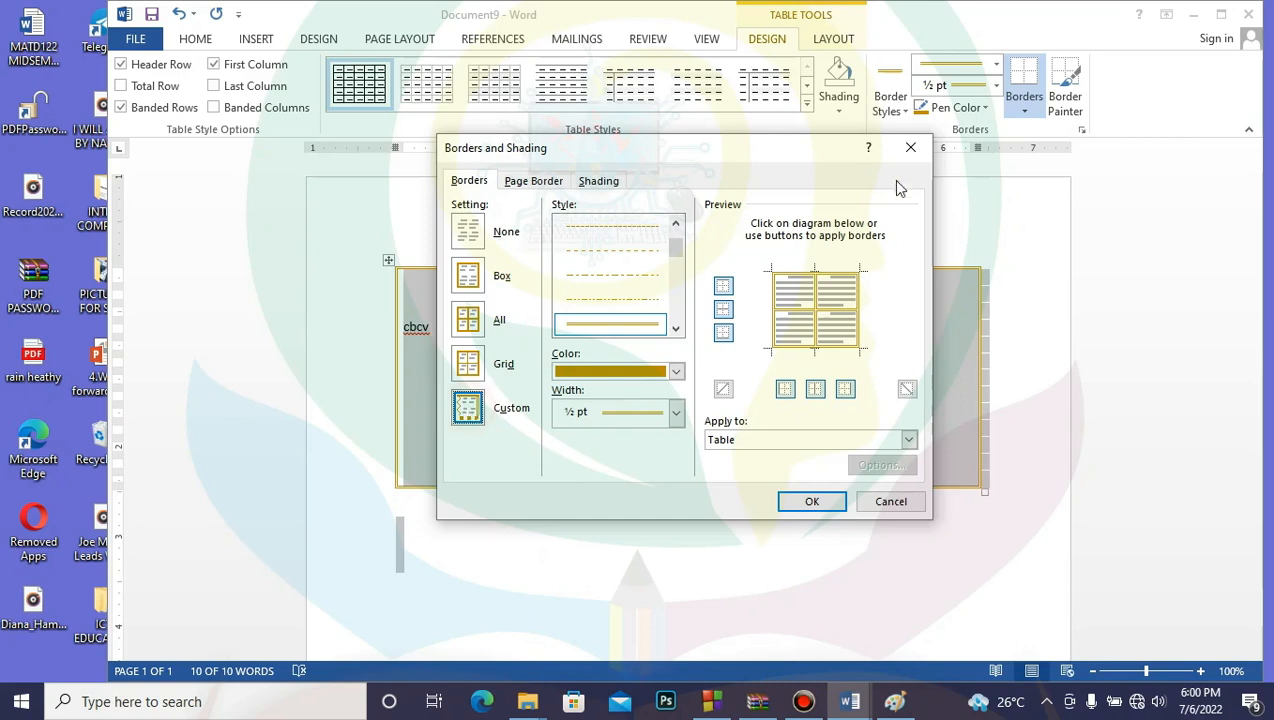
{"action": "left_click", "coordinate": [468, 319]}
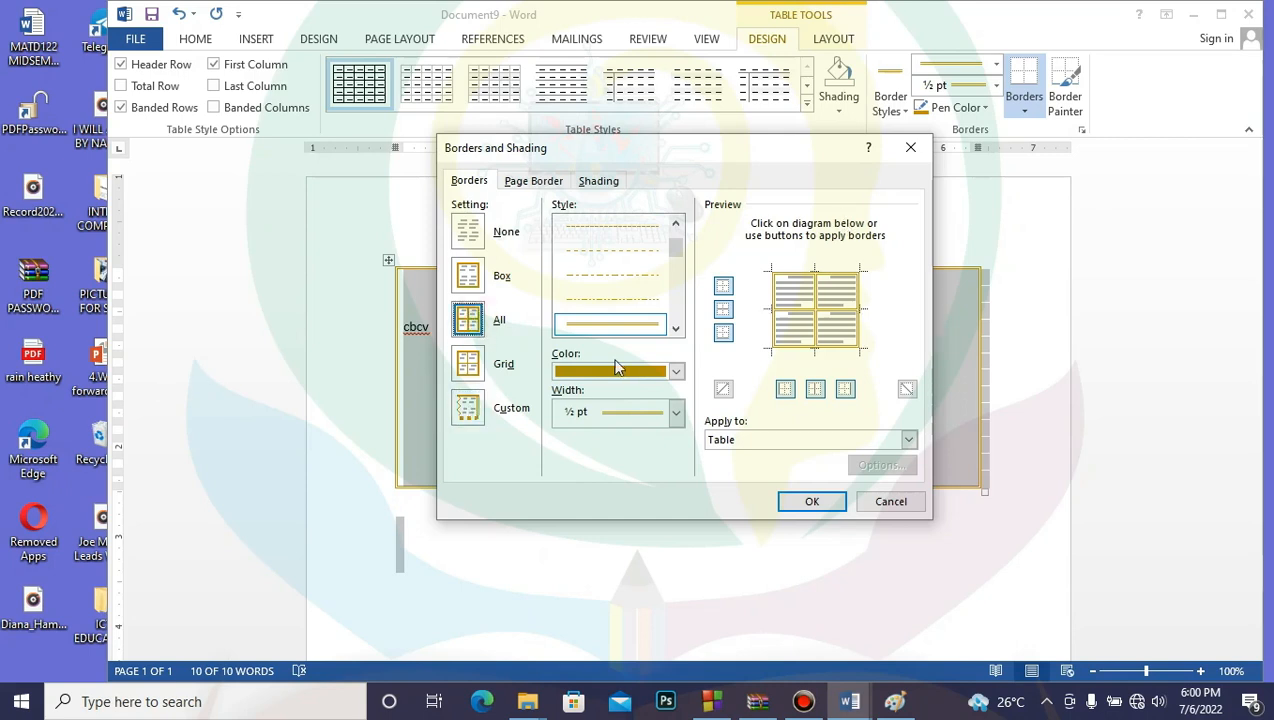
{"action": "left_click", "coordinate": [674, 372]}
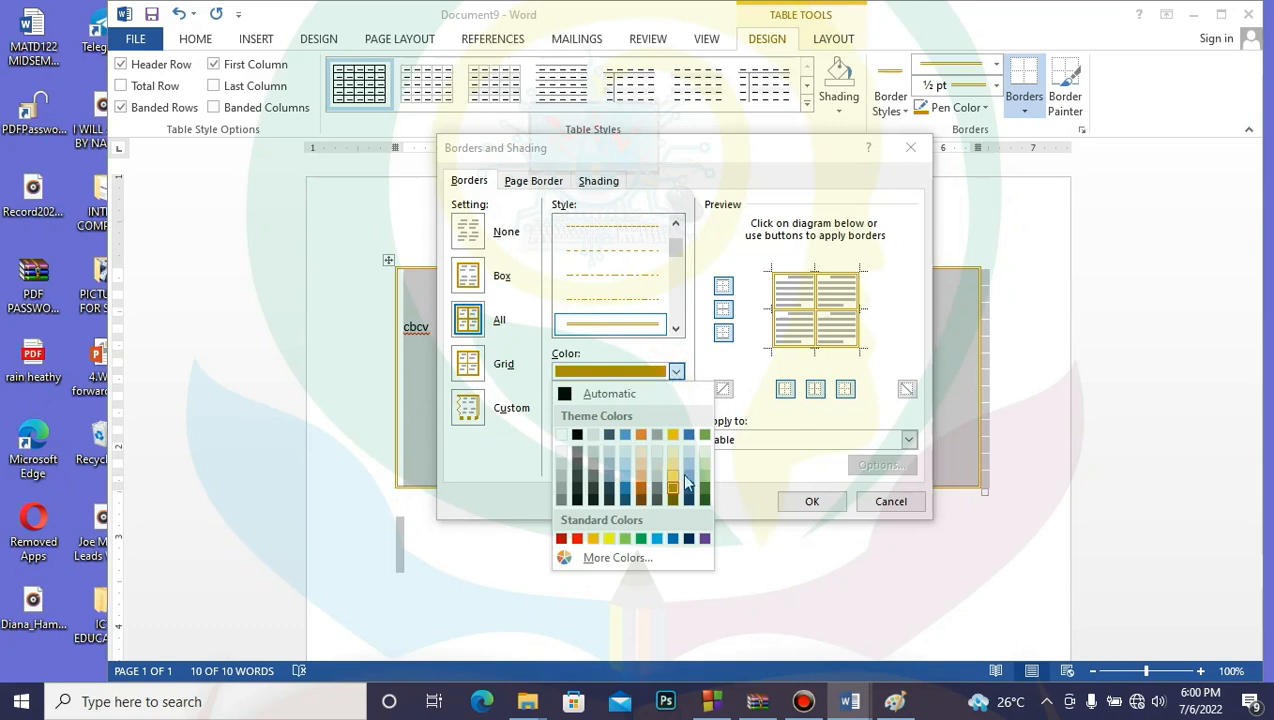
{"action": "left_click", "coordinate": [701, 475]}
{"action": "left_click", "coordinate": [676, 329]}
{"action": "left_click", "coordinate": [676, 331]}
{"action": "left_click", "coordinate": [648, 325]}
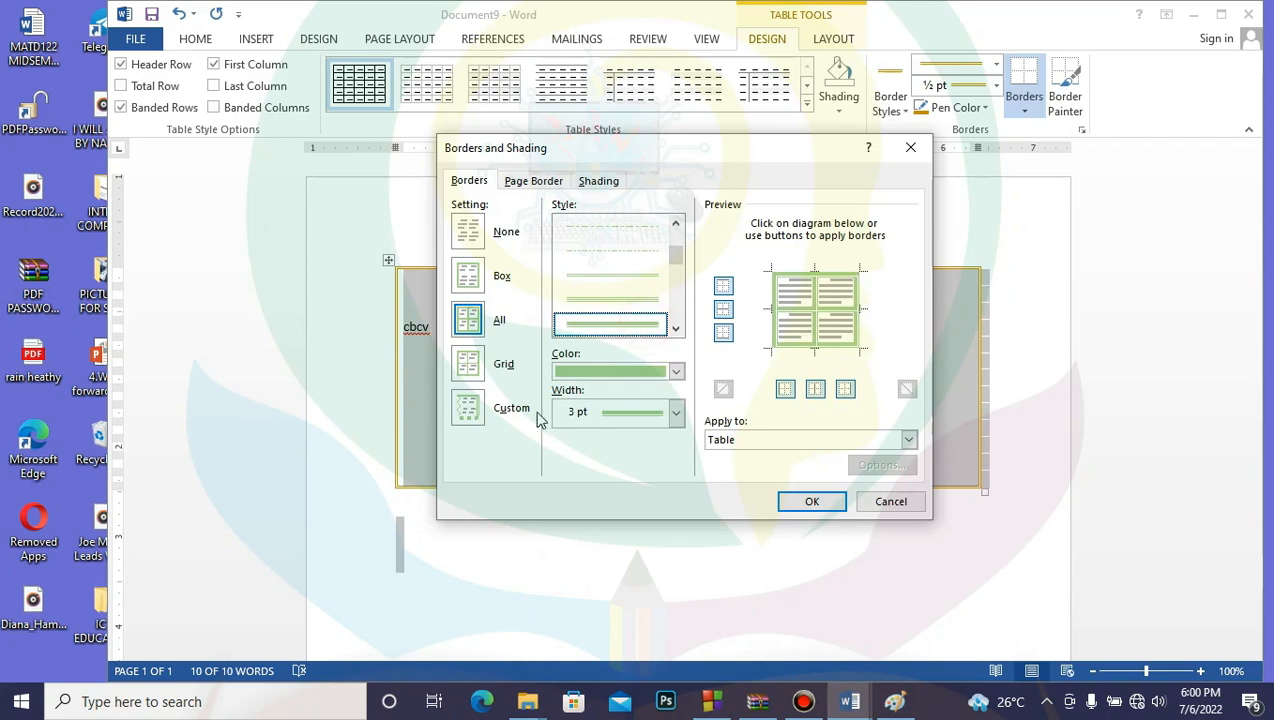
{"action": "left_click", "coordinate": [479, 412]}
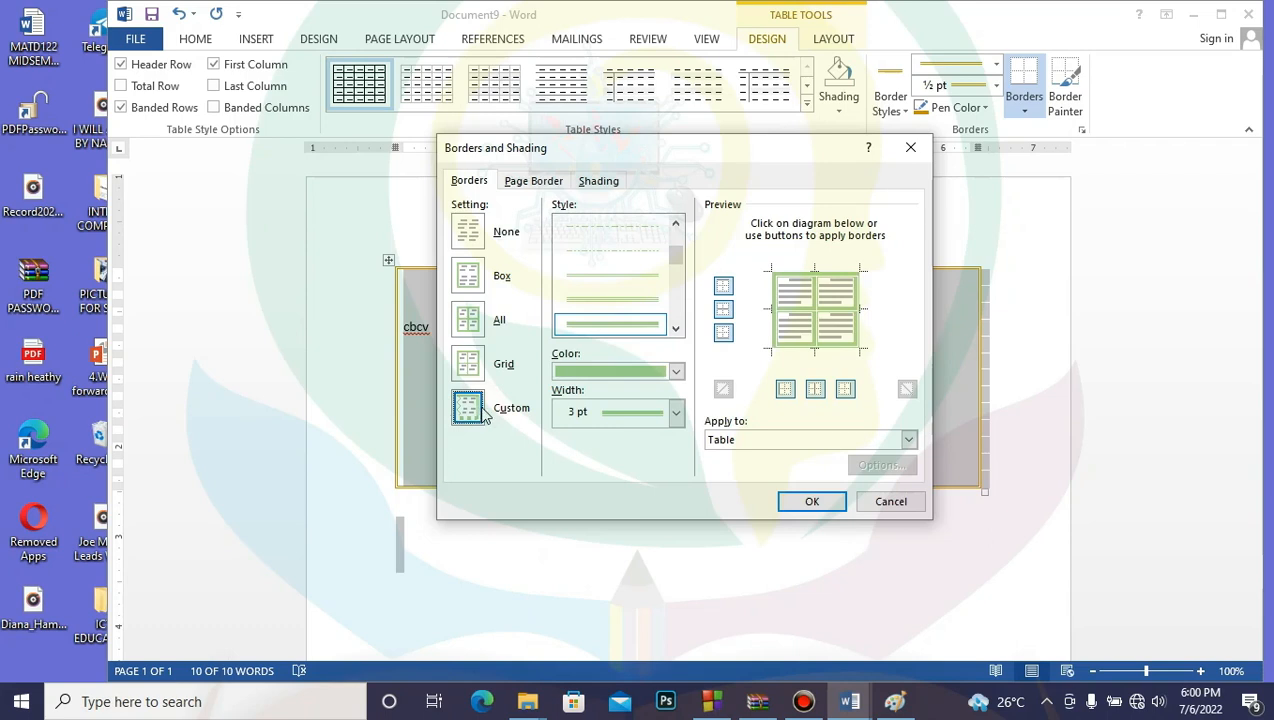
Step: Make the table's inside vertical border a purple 1½ pt line
{"action": "left_click", "coordinate": [676, 268]}
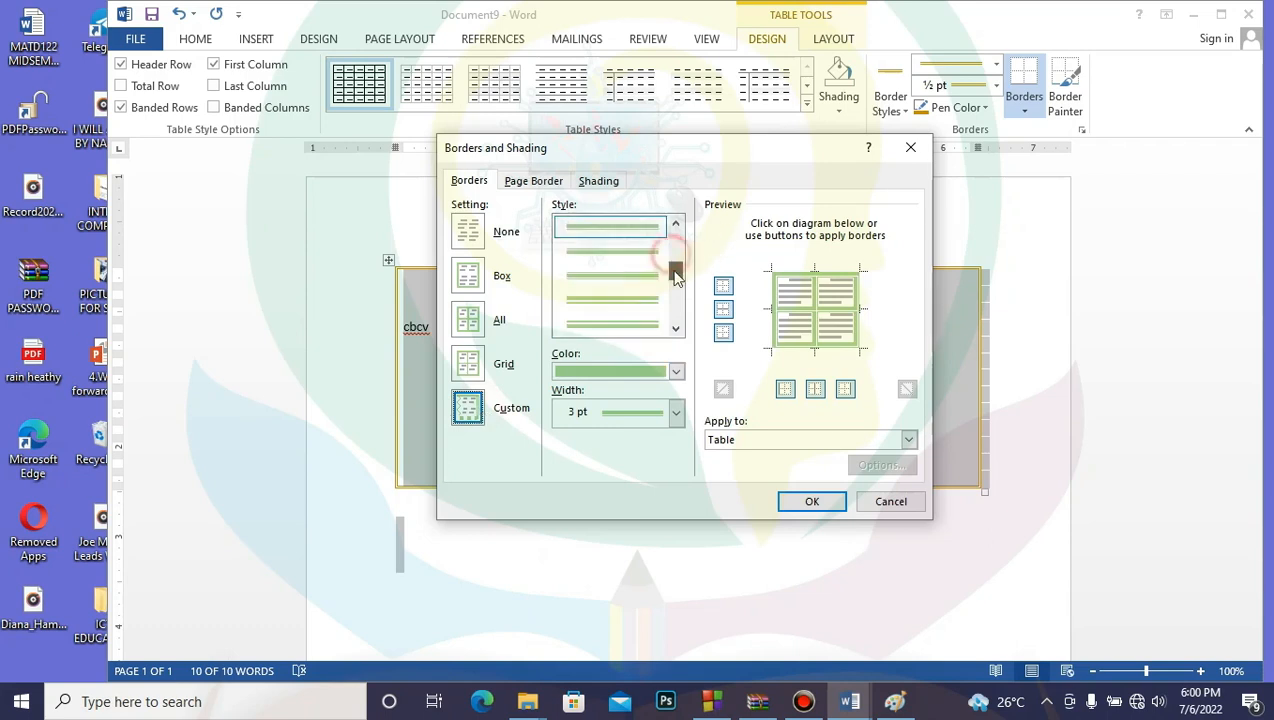
{"action": "left_click", "coordinate": [641, 288]}
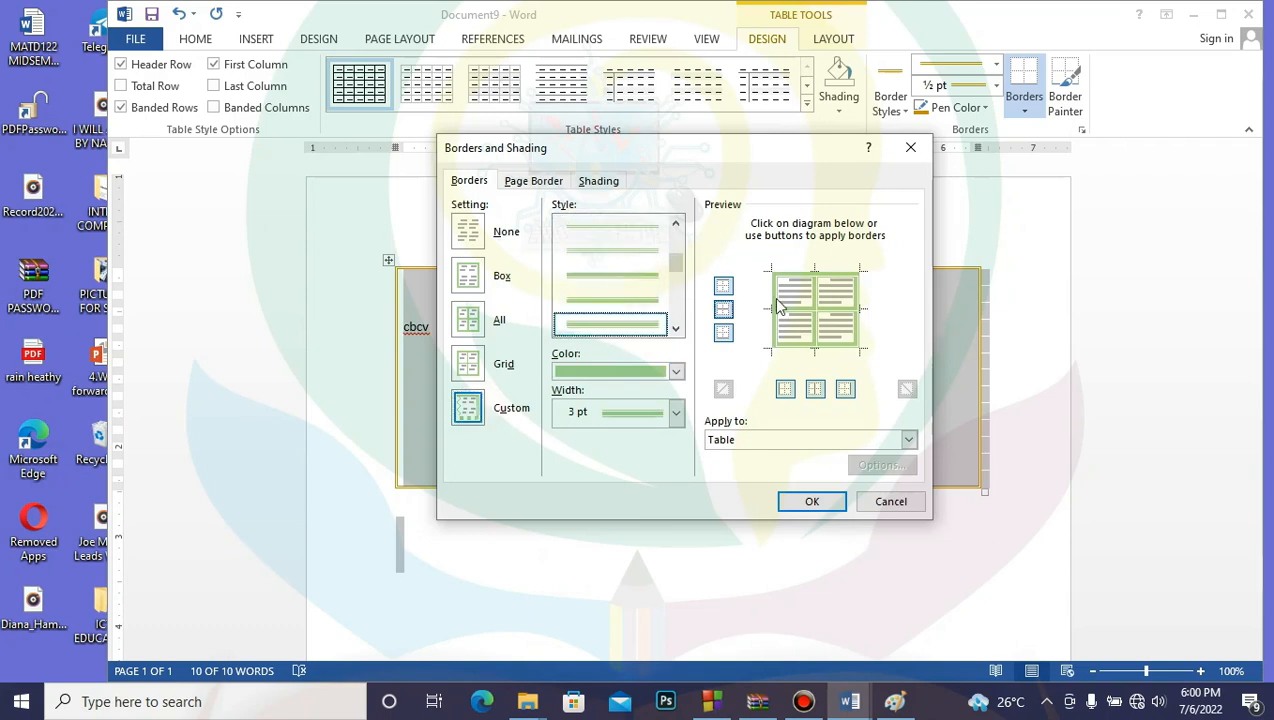
{"action": "left_click", "coordinate": [676, 371]}
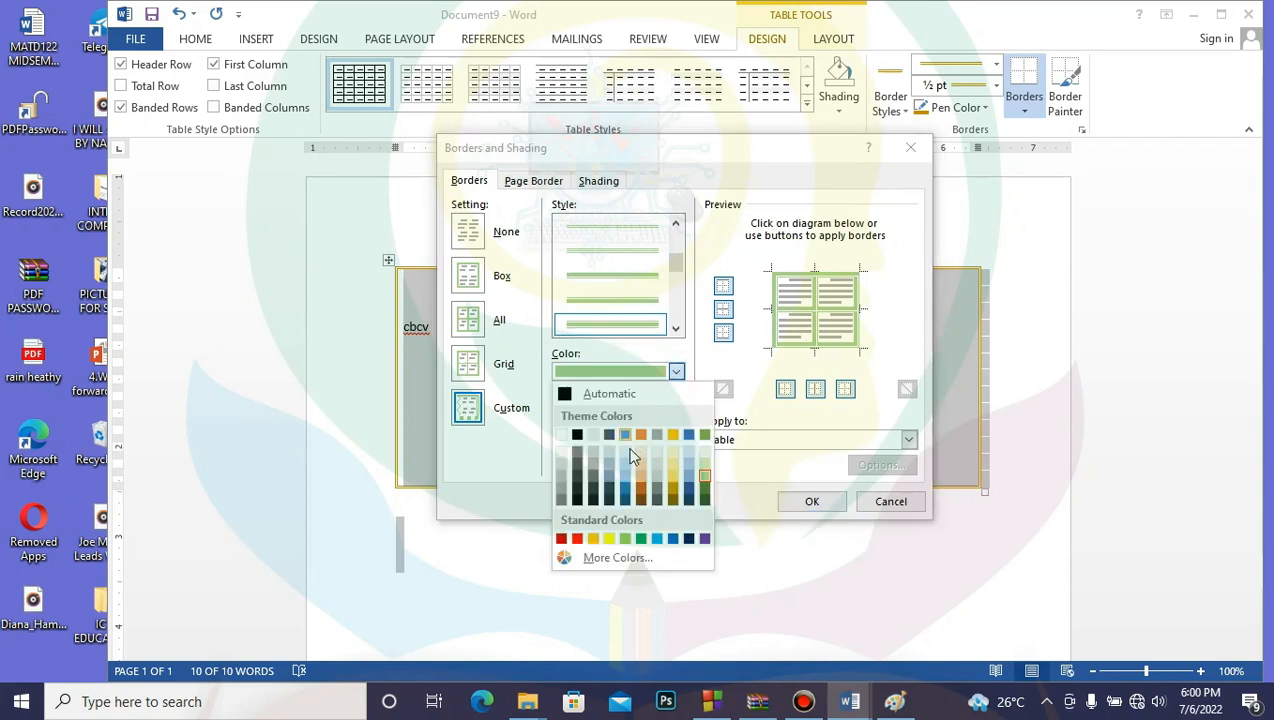
{"action": "left_click", "coordinate": [628, 477]}
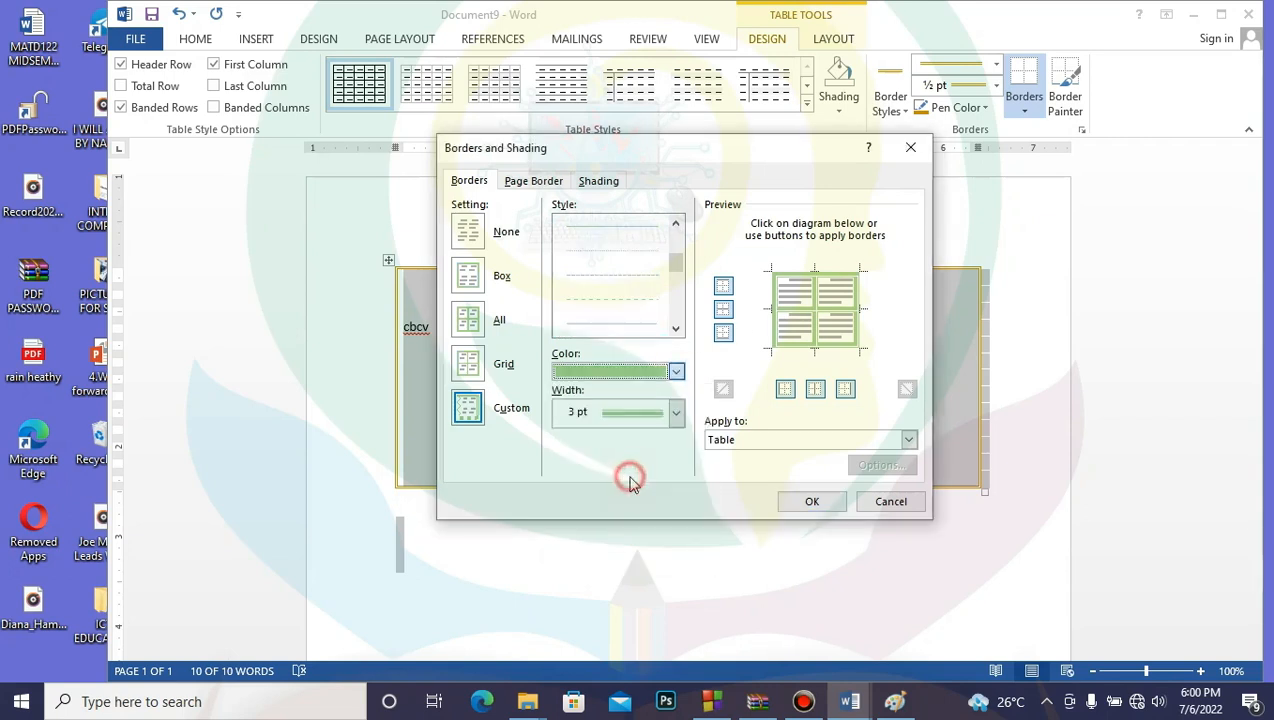
{"action": "left_click", "coordinate": [676, 372]}
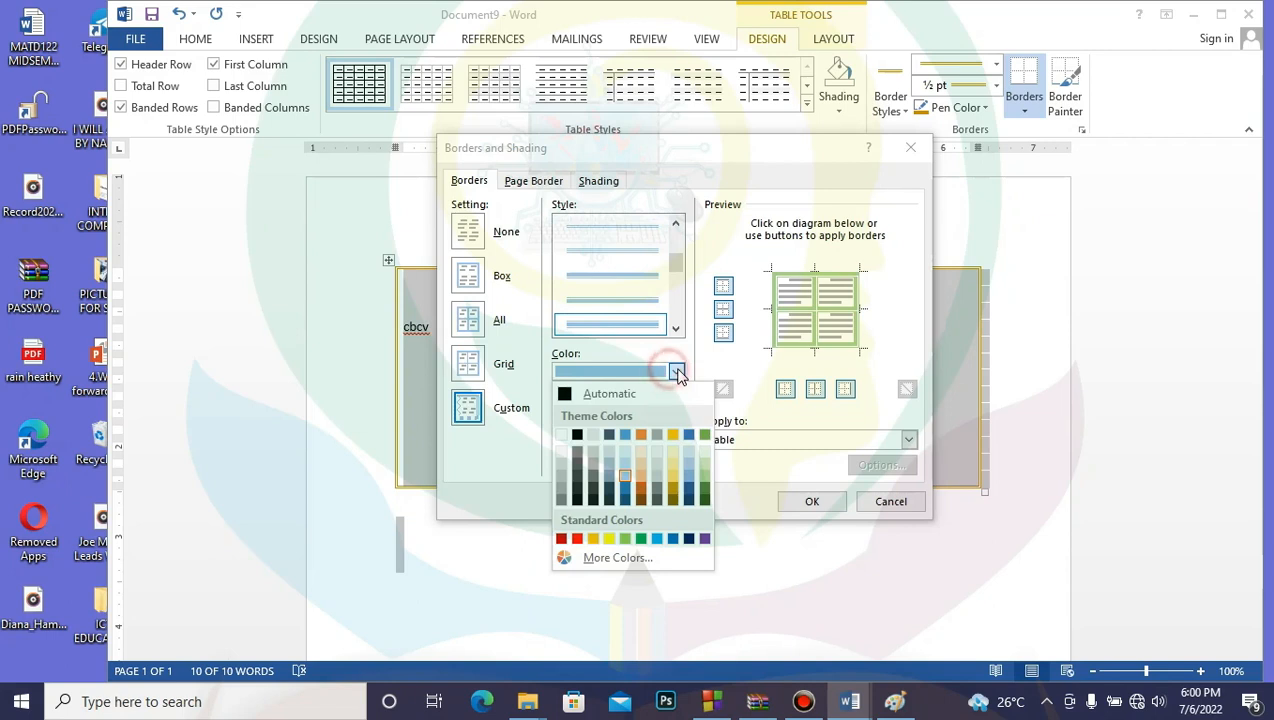
{"action": "left_click", "coordinate": [704, 539]}
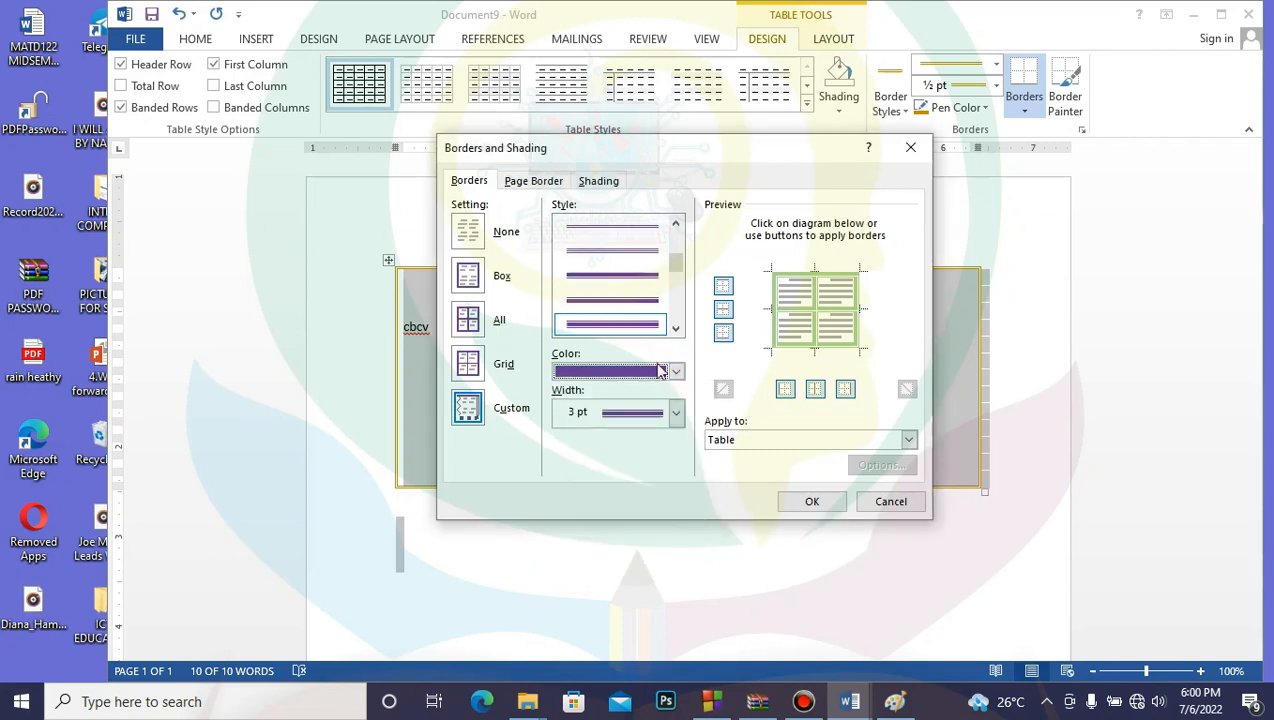
{"action": "left_click", "coordinate": [679, 423]}
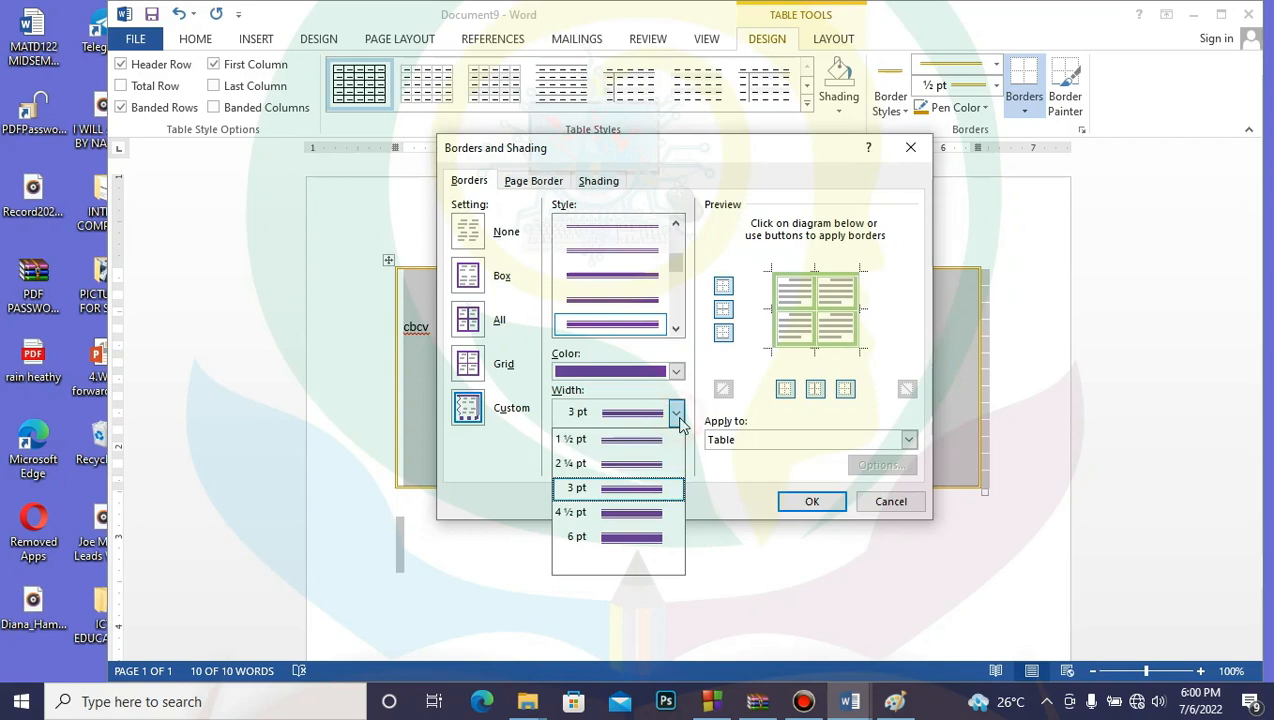
{"action": "left_click", "coordinate": [645, 440]}
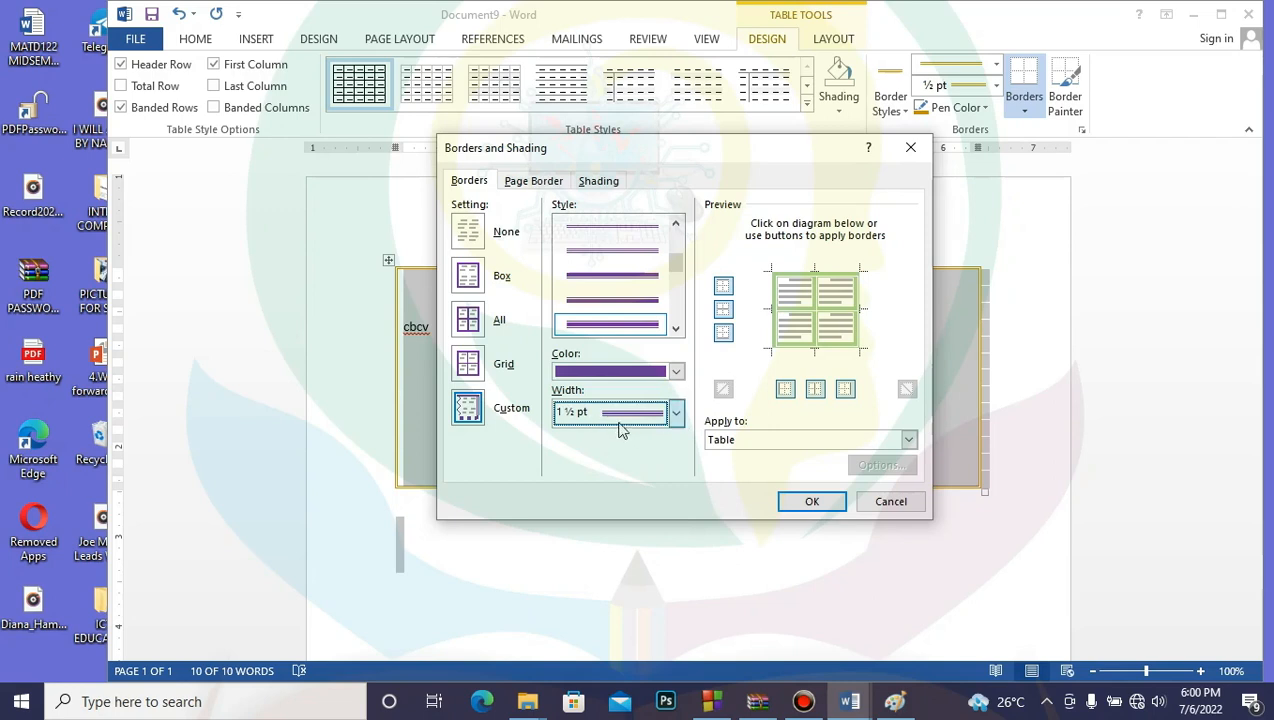
{"action": "left_click", "coordinate": [815, 389]}
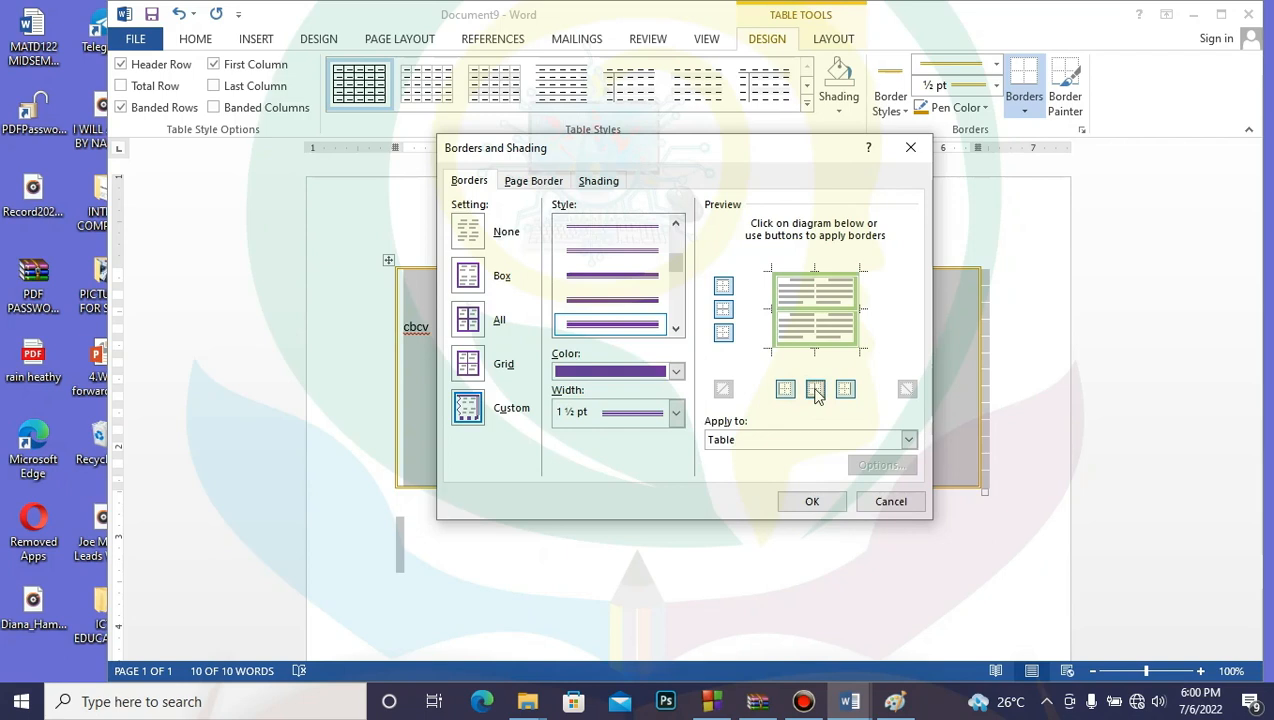
{"action": "left_click", "coordinate": [815, 389]}
Step: Apply a green double-wavy line to the inside horizontal borders
{"action": "left_click_drag", "start_coordinate": [677, 262], "coordinate": [684, 280]}
{"action": "left_click_drag", "start_coordinate": [686, 285], "coordinate": [686, 297]}
{"action": "left_click", "coordinate": [651, 325]}
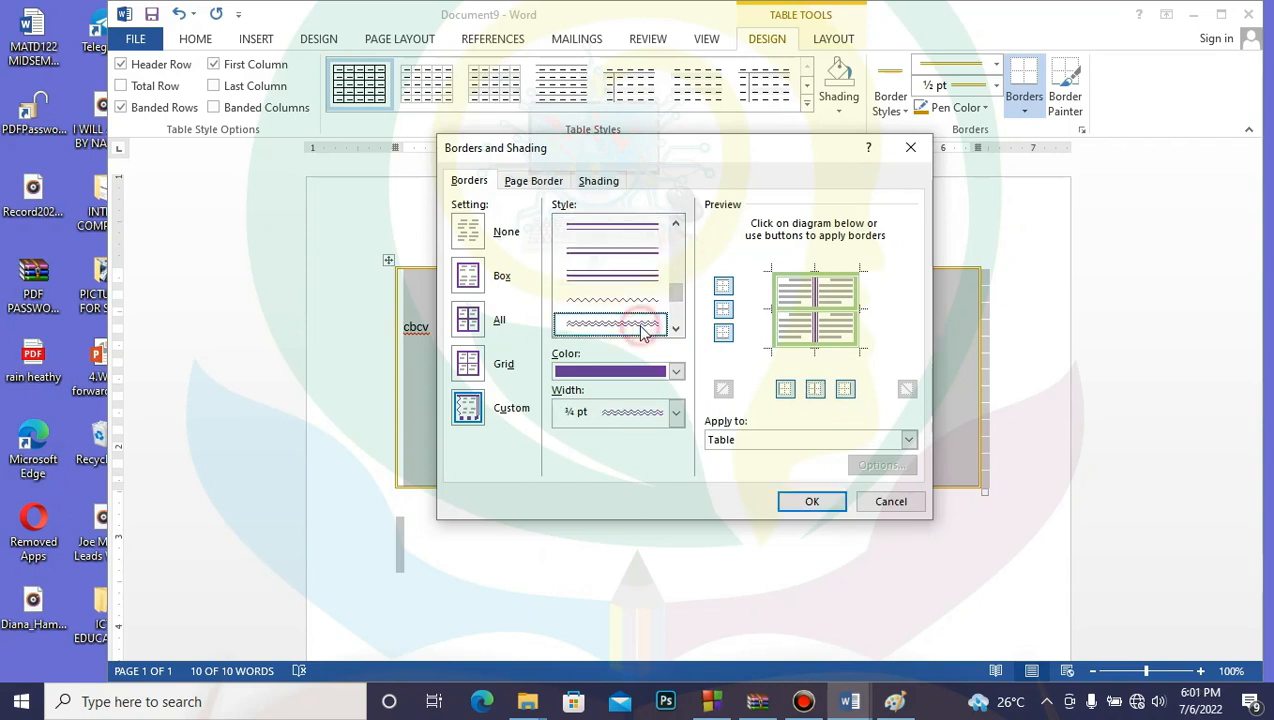
{"action": "left_click", "coordinate": [676, 372]}
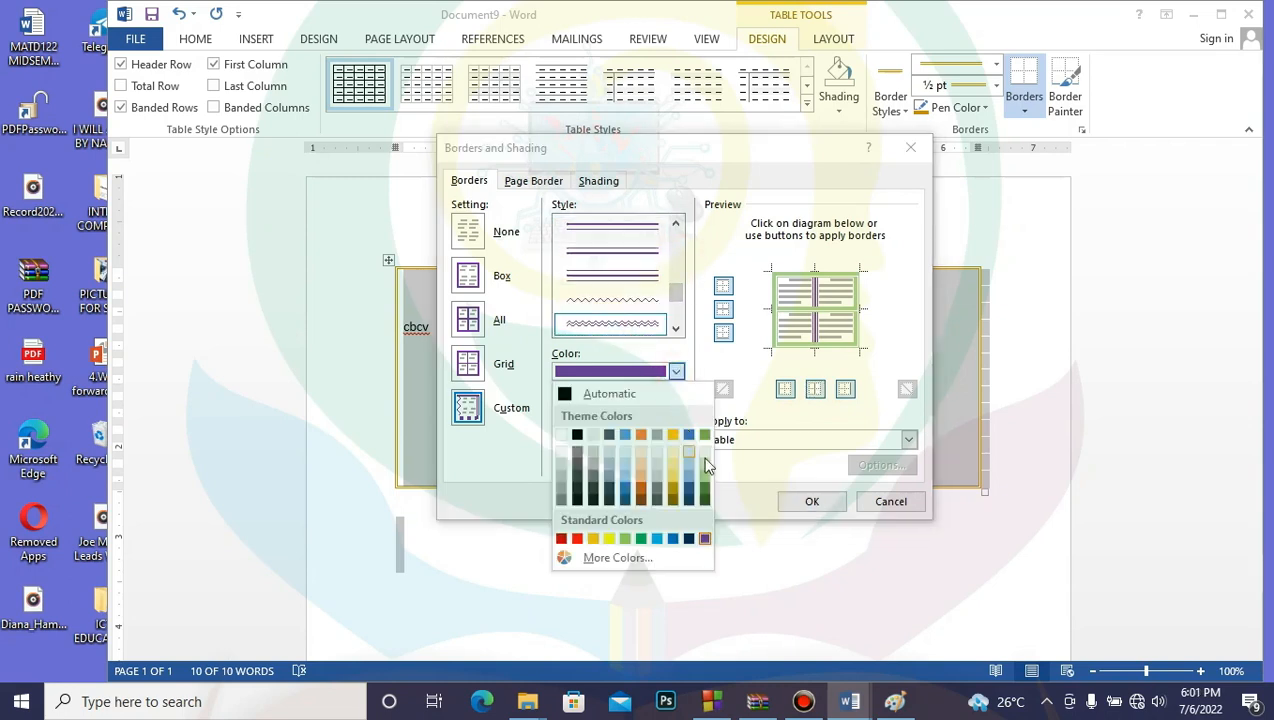
{"action": "left_click", "coordinate": [705, 436]}
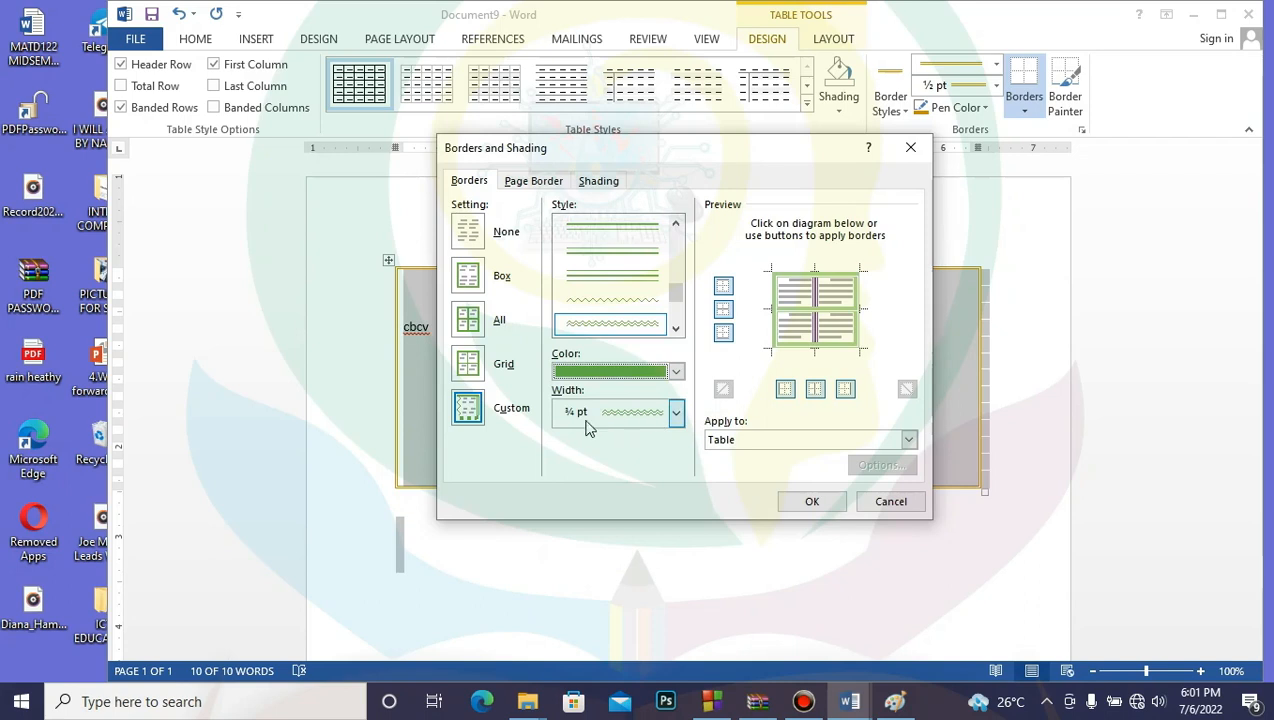
{"action": "left_click", "coordinate": [724, 310]}
{"action": "left_click", "coordinate": [724, 310]}
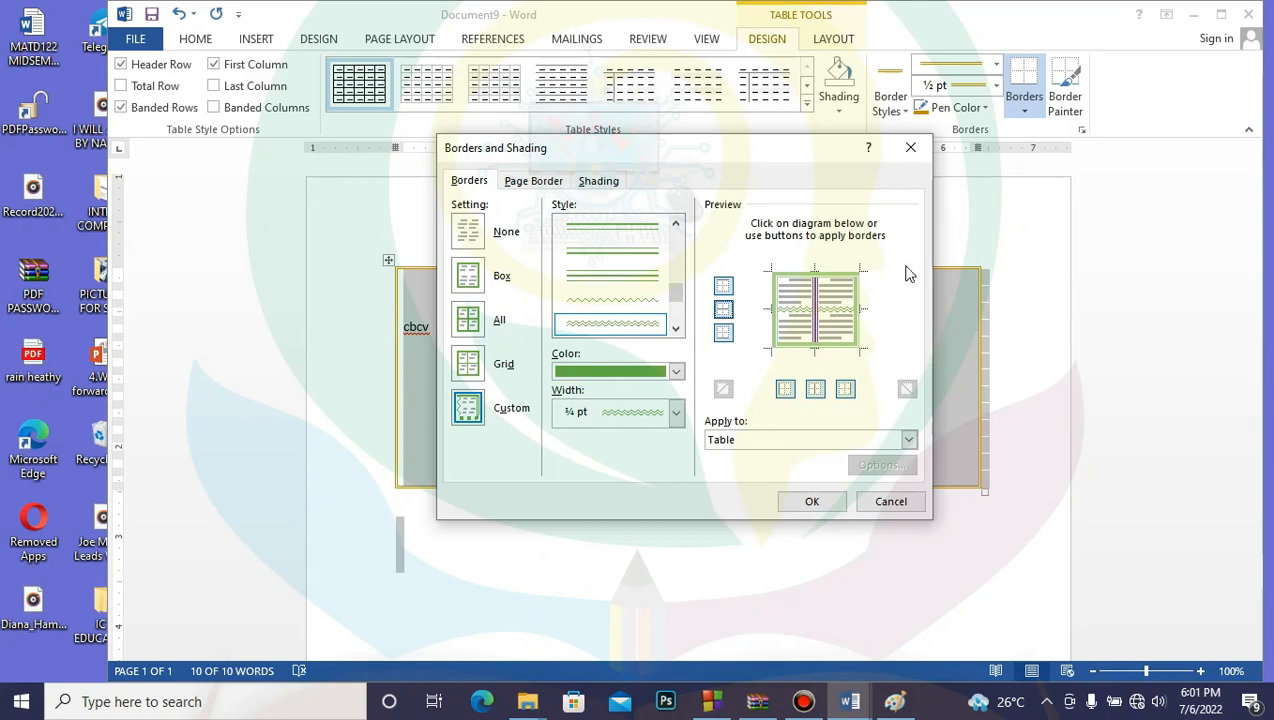
{"action": "left_click_drag", "start_coordinate": [677, 294], "coordinate": [677, 320]}
Step: Give the table blue 2¼ pt top and bottom borders
{"action": "left_click", "coordinate": [632, 275]}
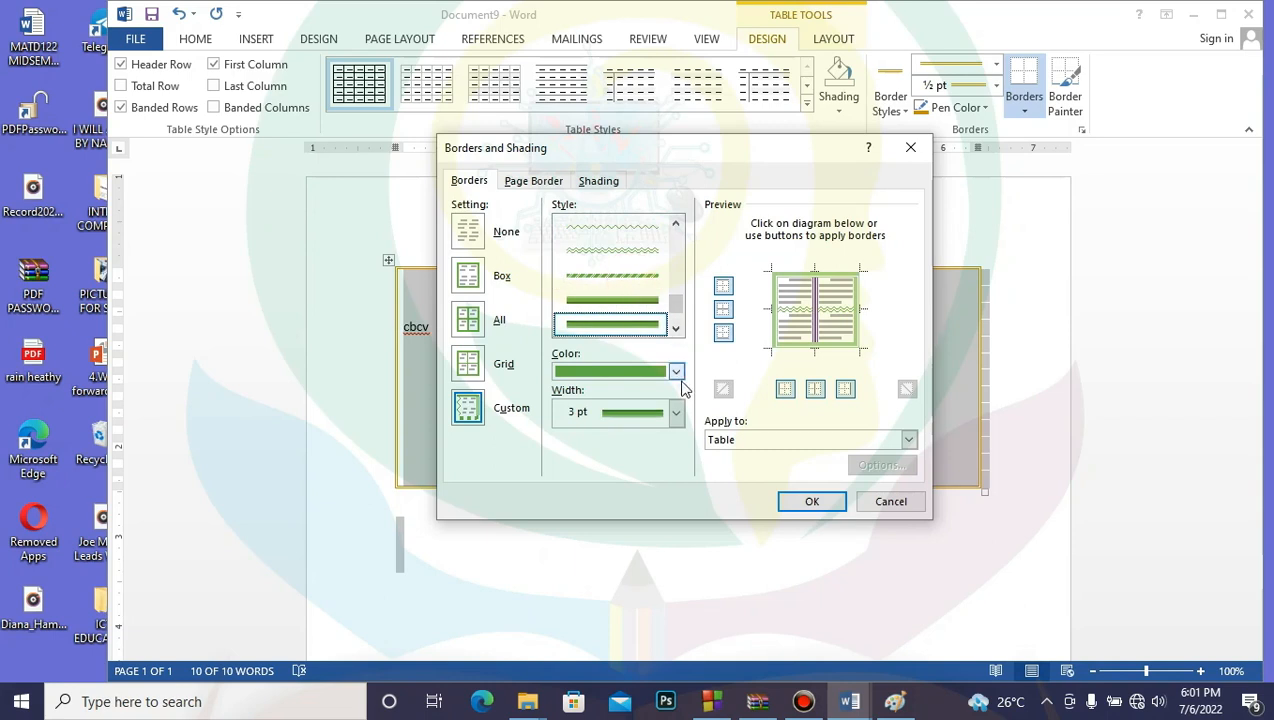
{"action": "left_click", "coordinate": [676, 412]}
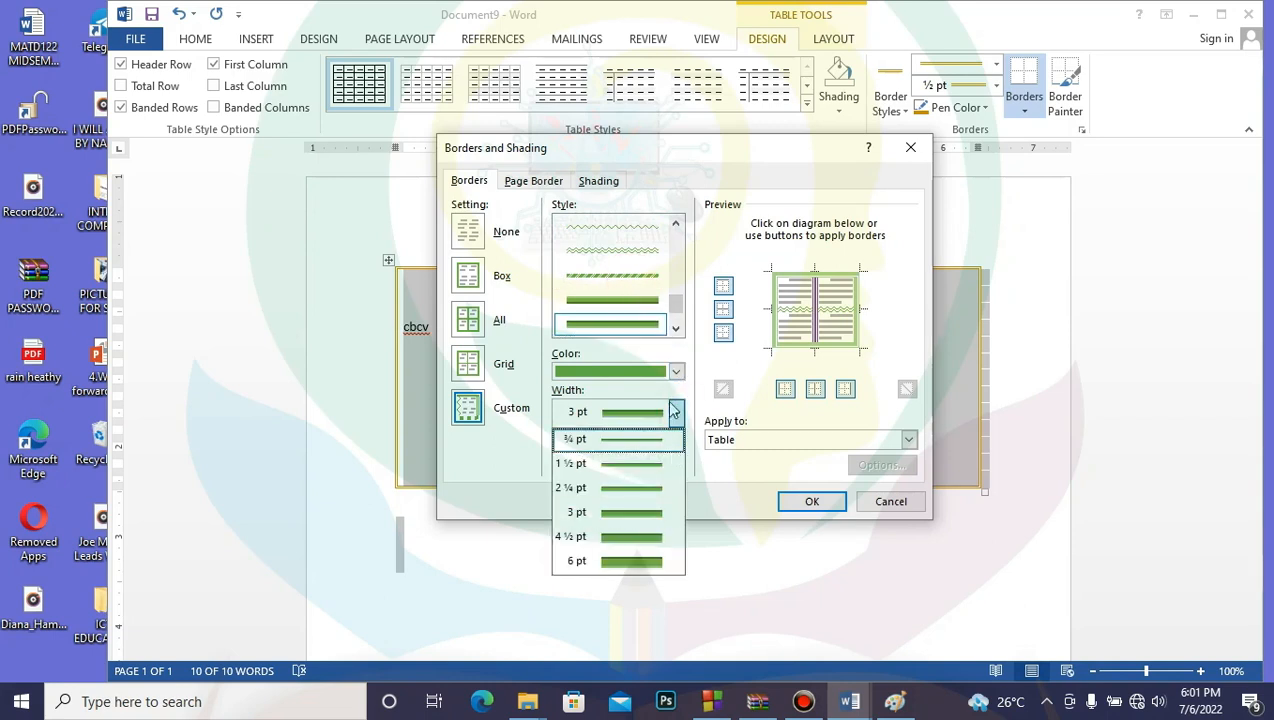
{"action": "left_click", "coordinate": [676, 371]}
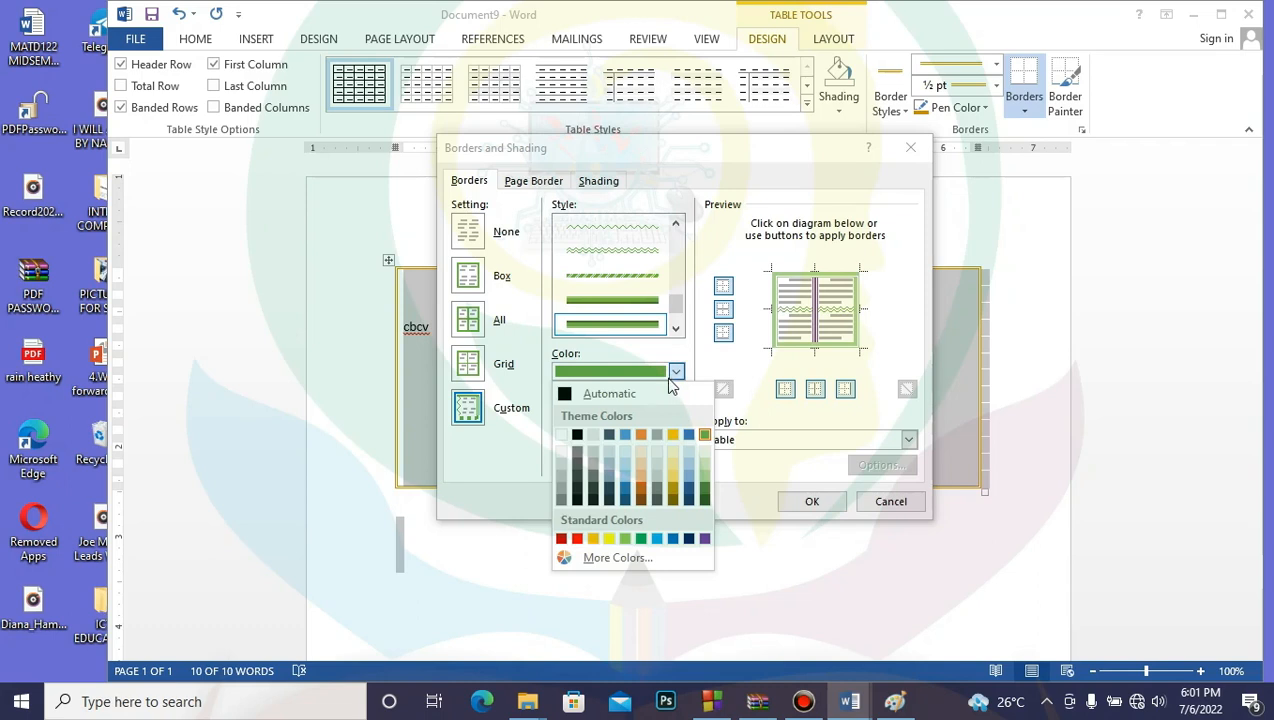
{"action": "left_click", "coordinate": [657, 538]}
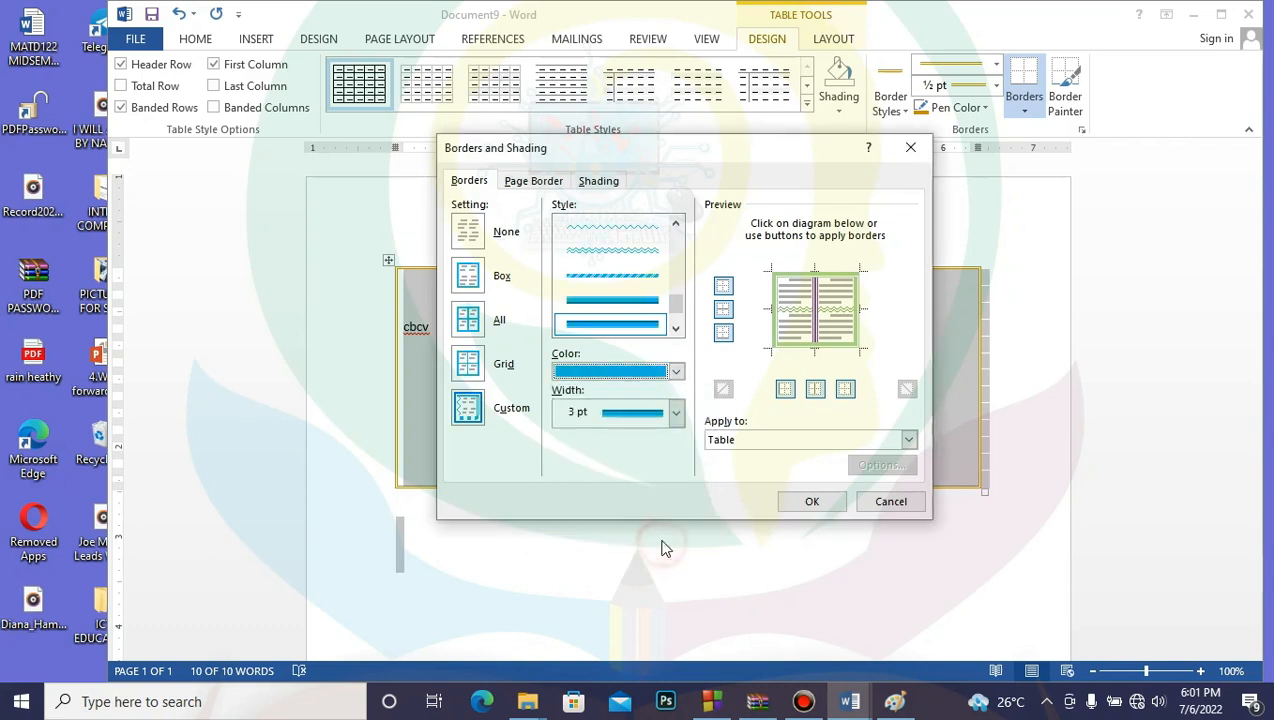
{"action": "left_click", "coordinate": [675, 415]}
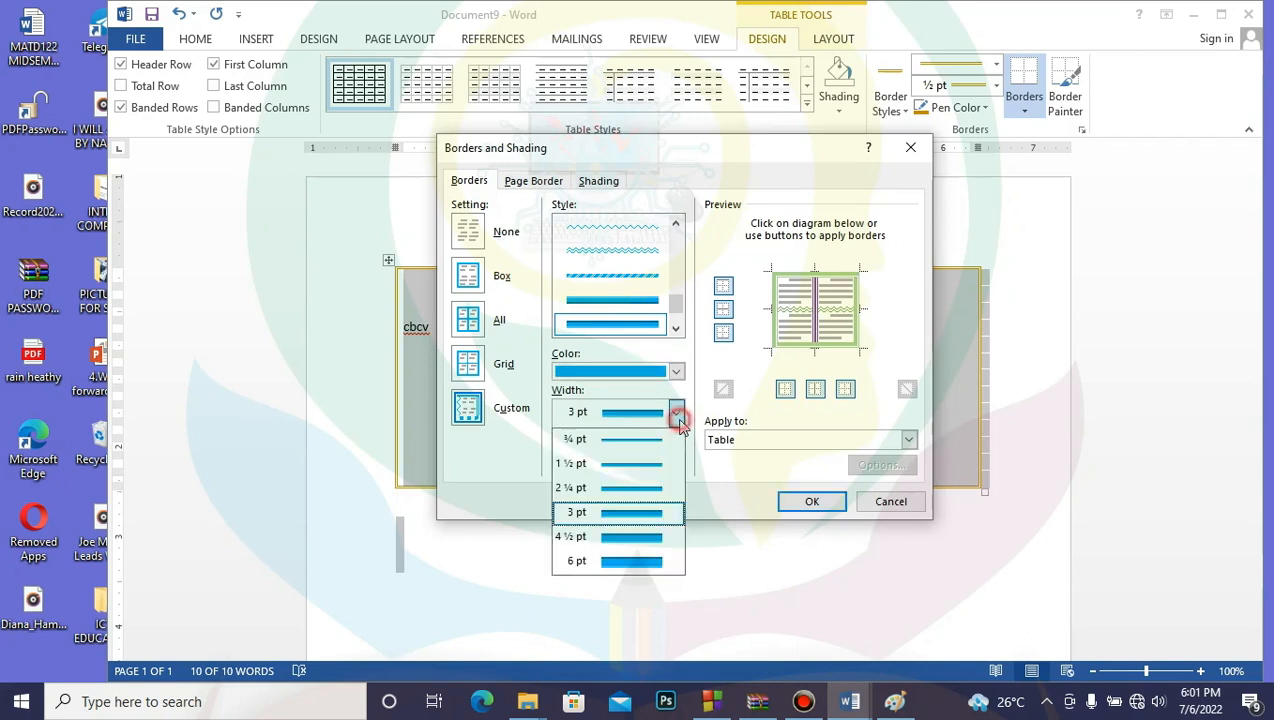
{"action": "left_click", "coordinate": [665, 488]}
{"action": "left_click", "coordinate": [724, 286]}
{"action": "left_click", "coordinate": [724, 286]}
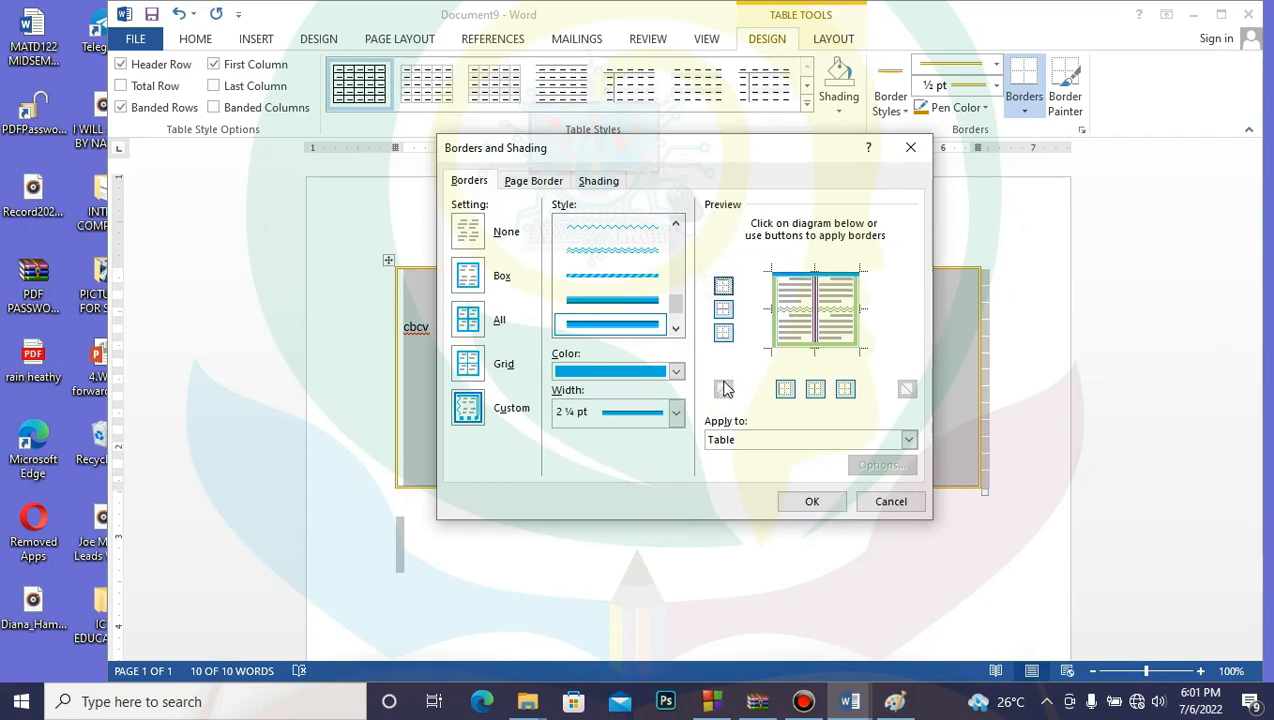
{"action": "left_click", "coordinate": [723, 334]}
{"action": "left_click", "coordinate": [723, 334]}
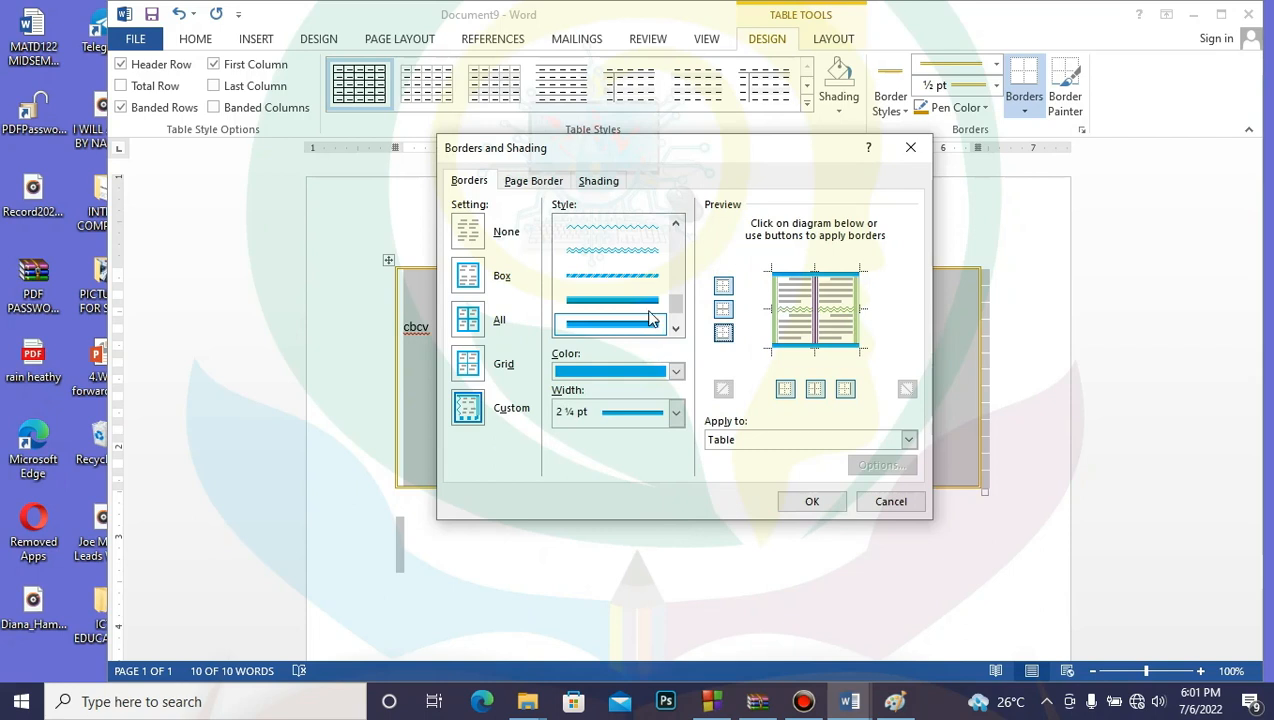
Step: Give the left and right borders a hatched blue 3 pt line and apply all the borders
{"action": "left_click", "coordinate": [636, 276]}
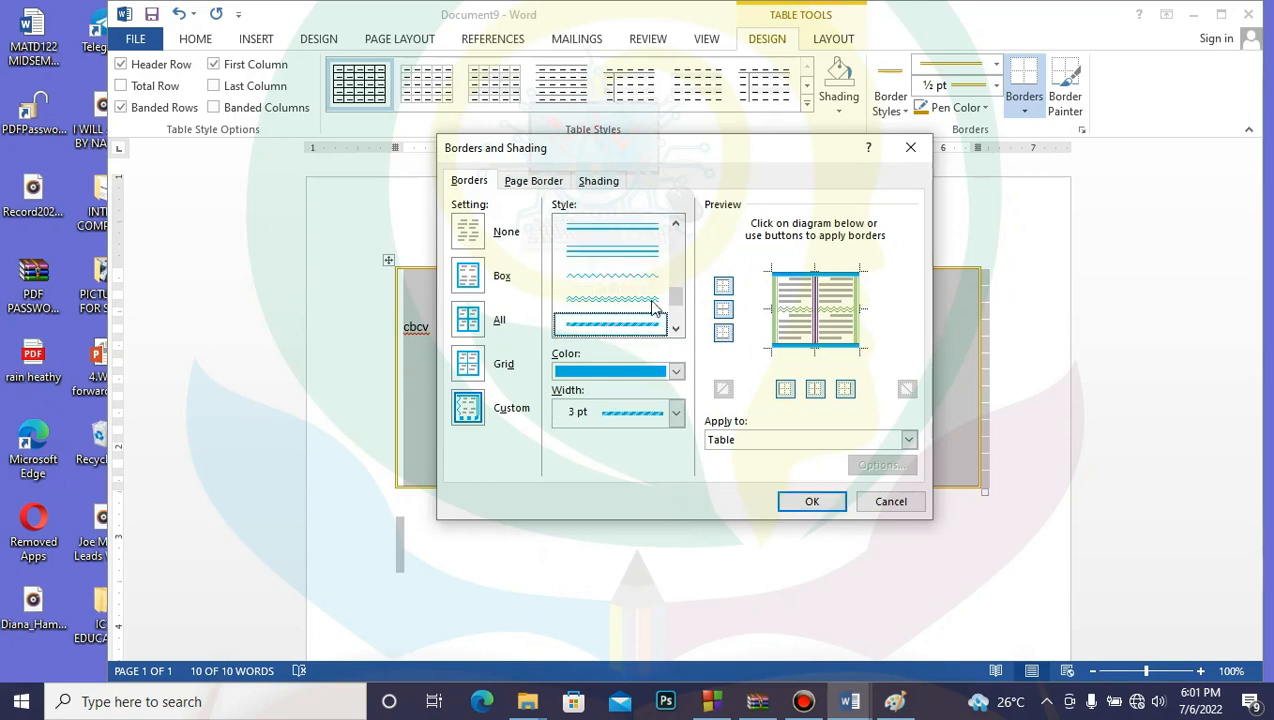
{"action": "left_click", "coordinate": [788, 398]}
{"action": "left_click", "coordinate": [788, 398]}
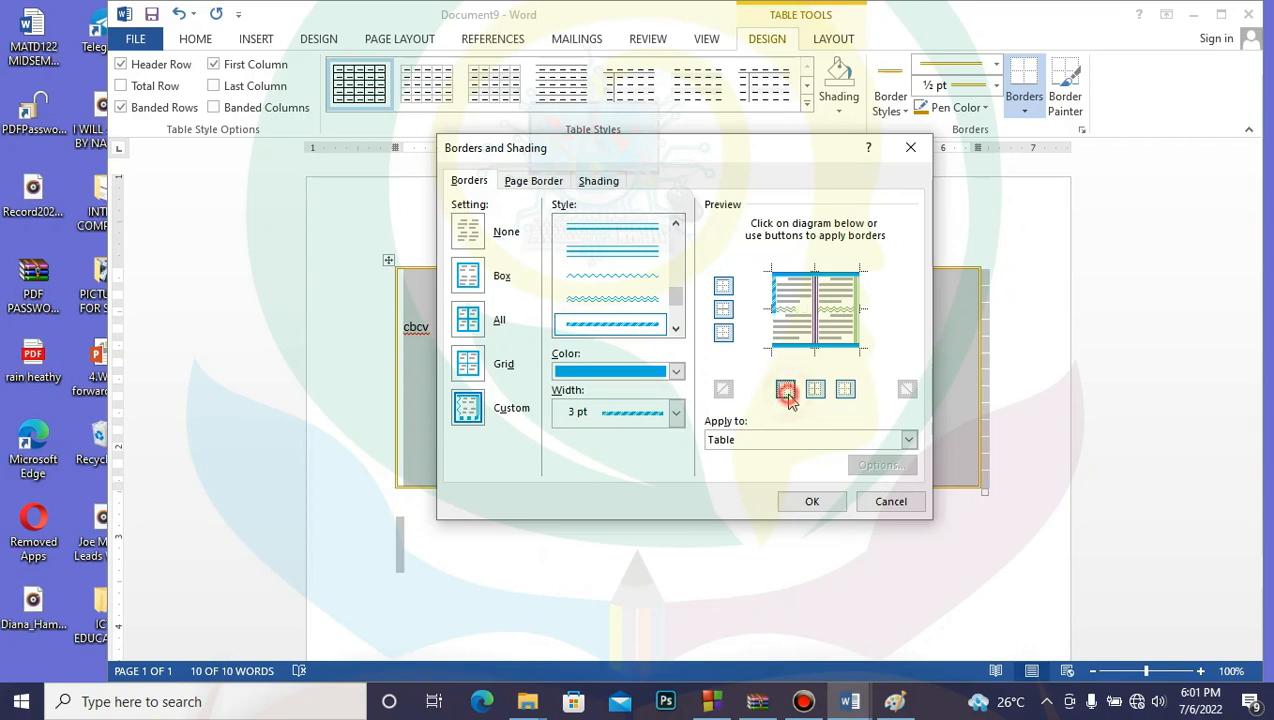
{"action": "left_click", "coordinate": [846, 390]}
{"action": "left_click", "coordinate": [846, 390]}
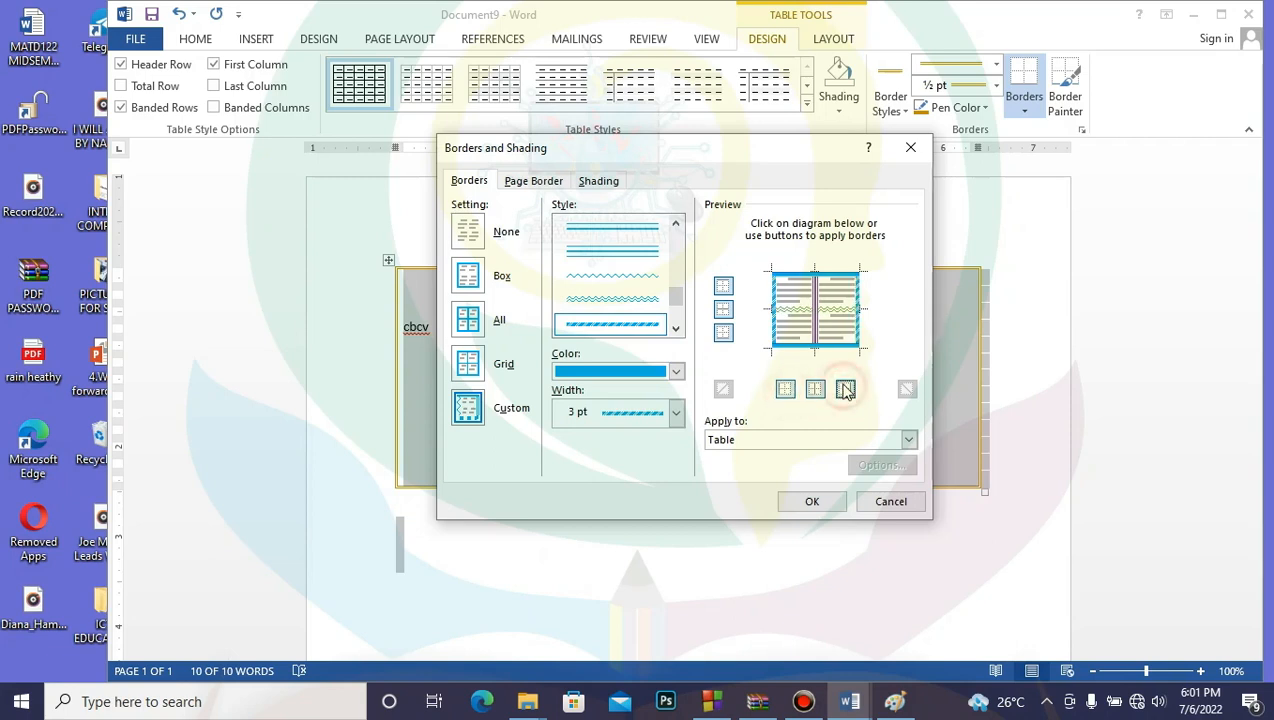
{"action": "left_click", "coordinate": [828, 506]}
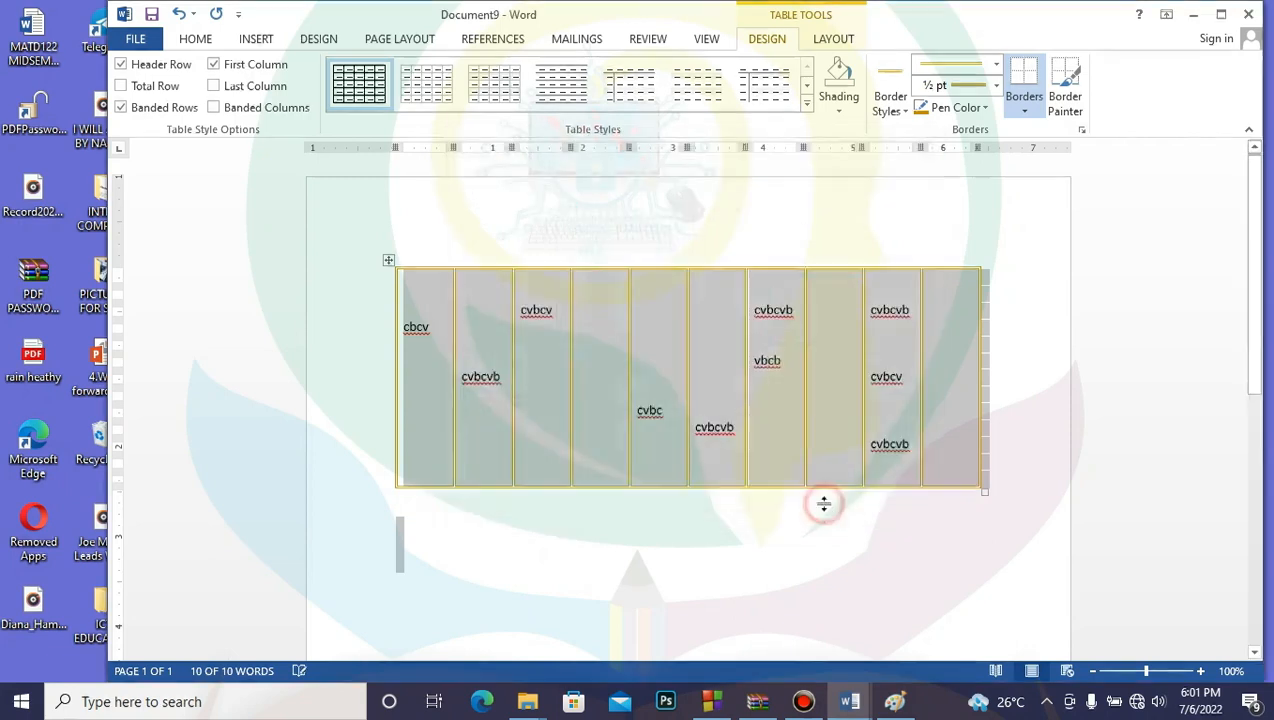
Step: Deselect the table to check its borders, then reselect it and reopen Borders and Shading
{"action": "left_click", "coordinate": [809, 607]}
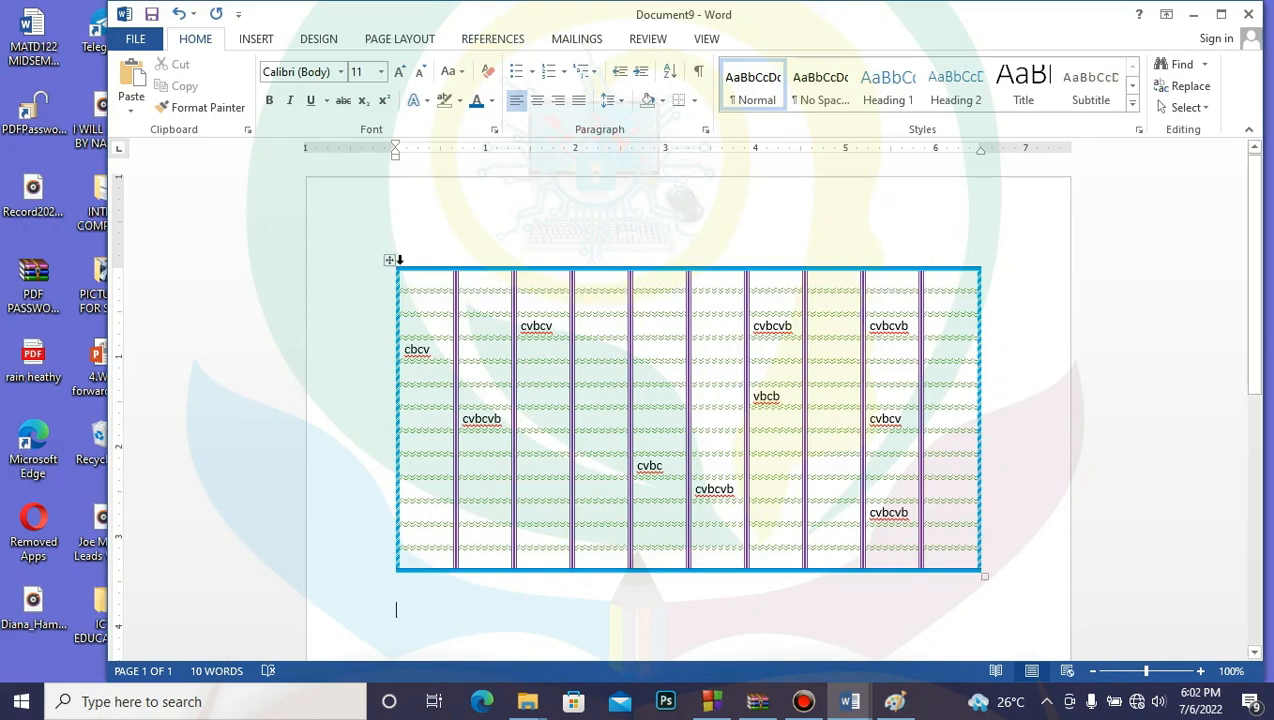
{"action": "left_click", "coordinate": [391, 261]}
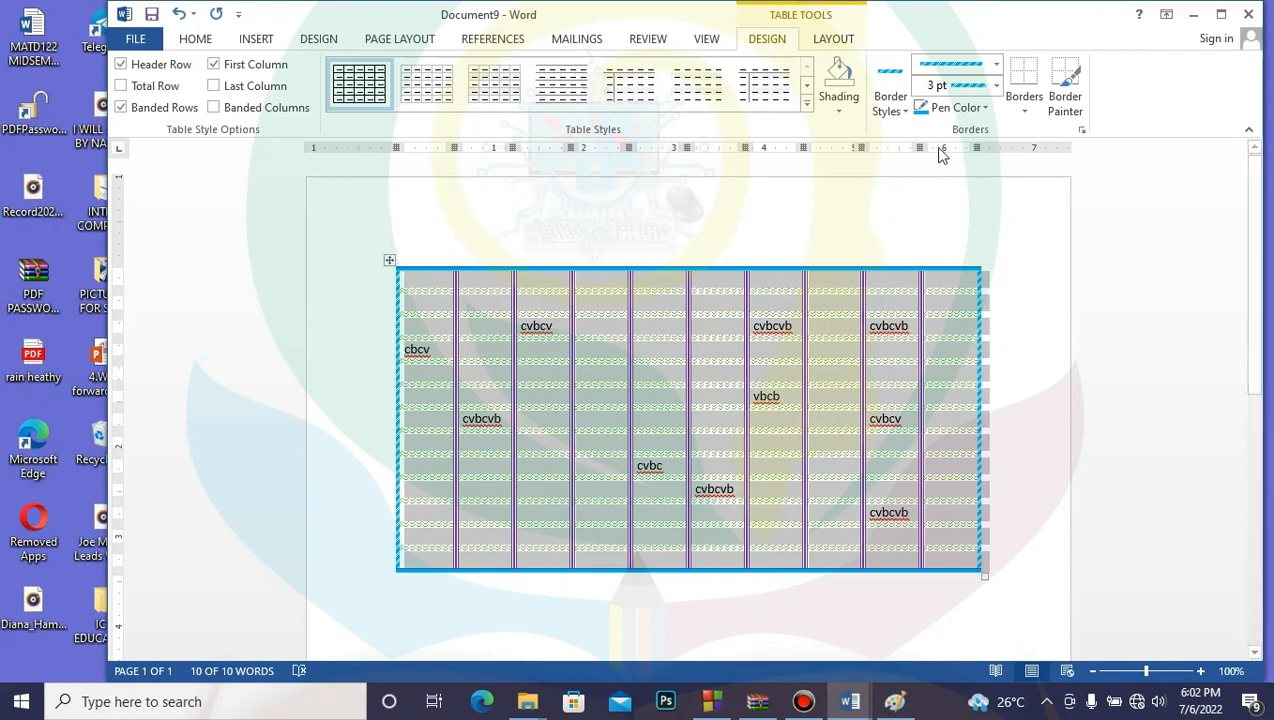
{"action": "left_click", "coordinate": [1081, 130]}
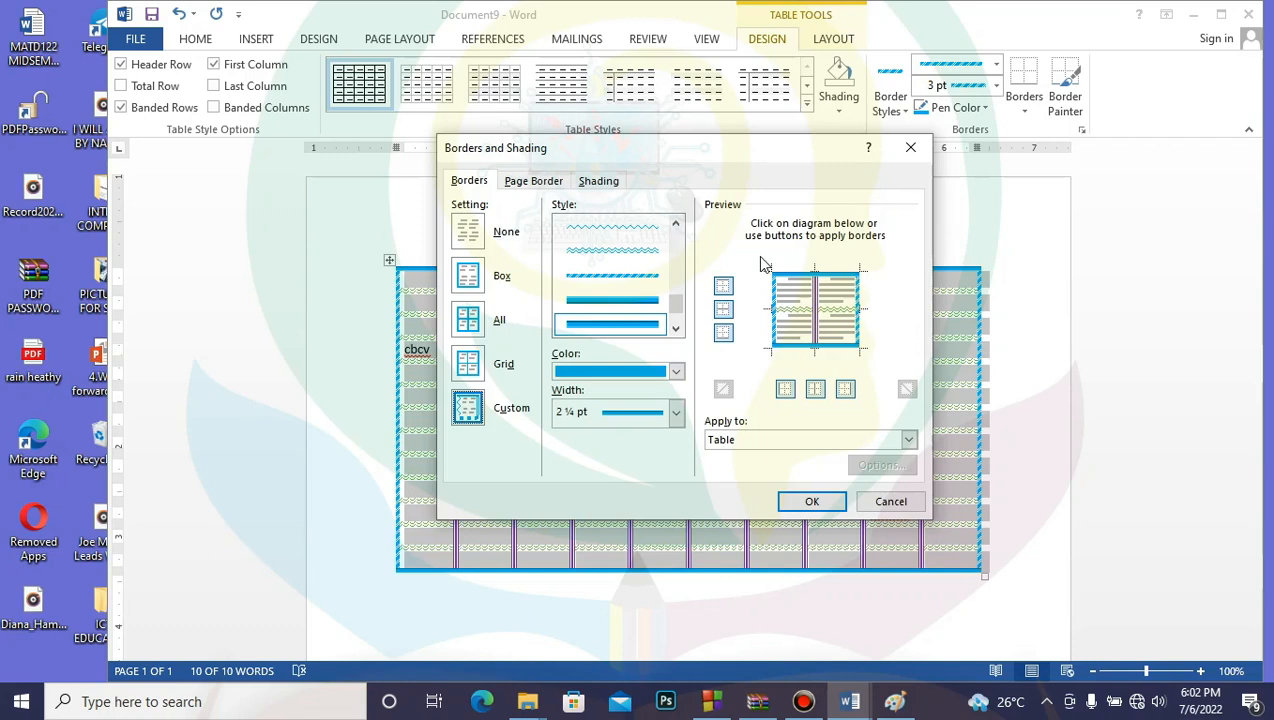
Step: Glance at the Page Border options, cancel without changes, and deselect the table
{"action": "left_click", "coordinate": [541, 184]}
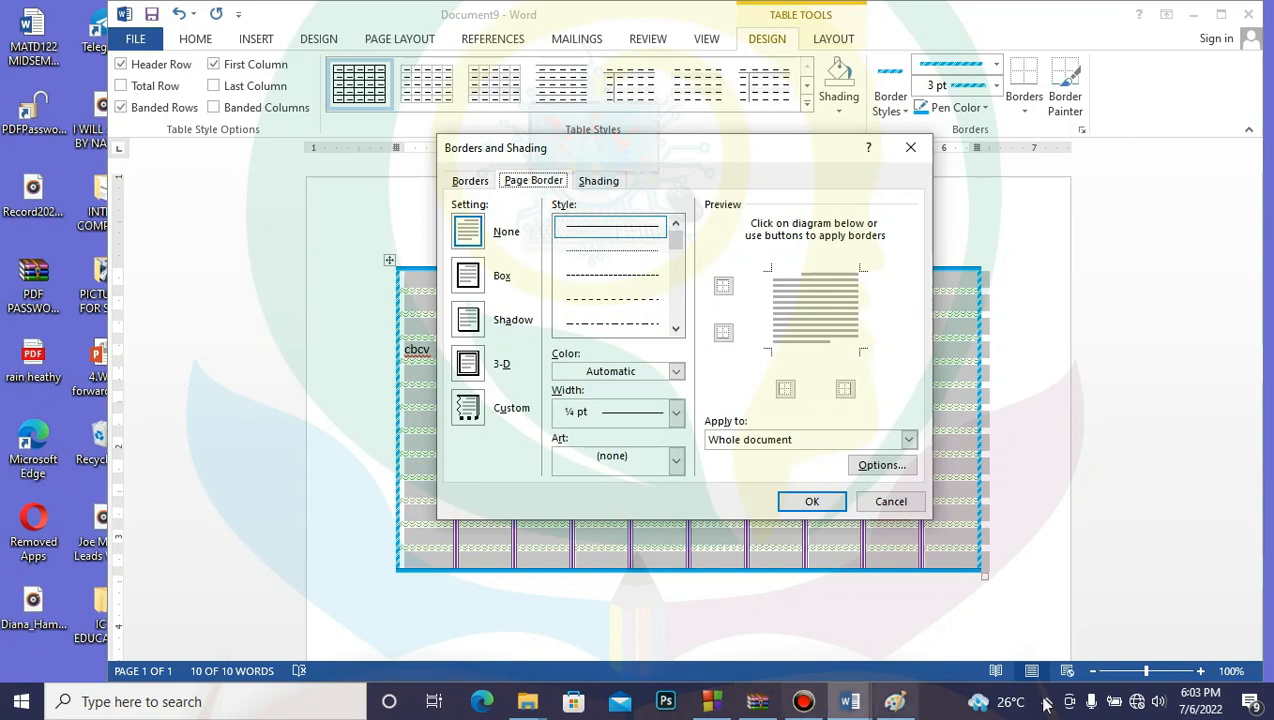
{"action": "left_click", "coordinate": [887, 501]}
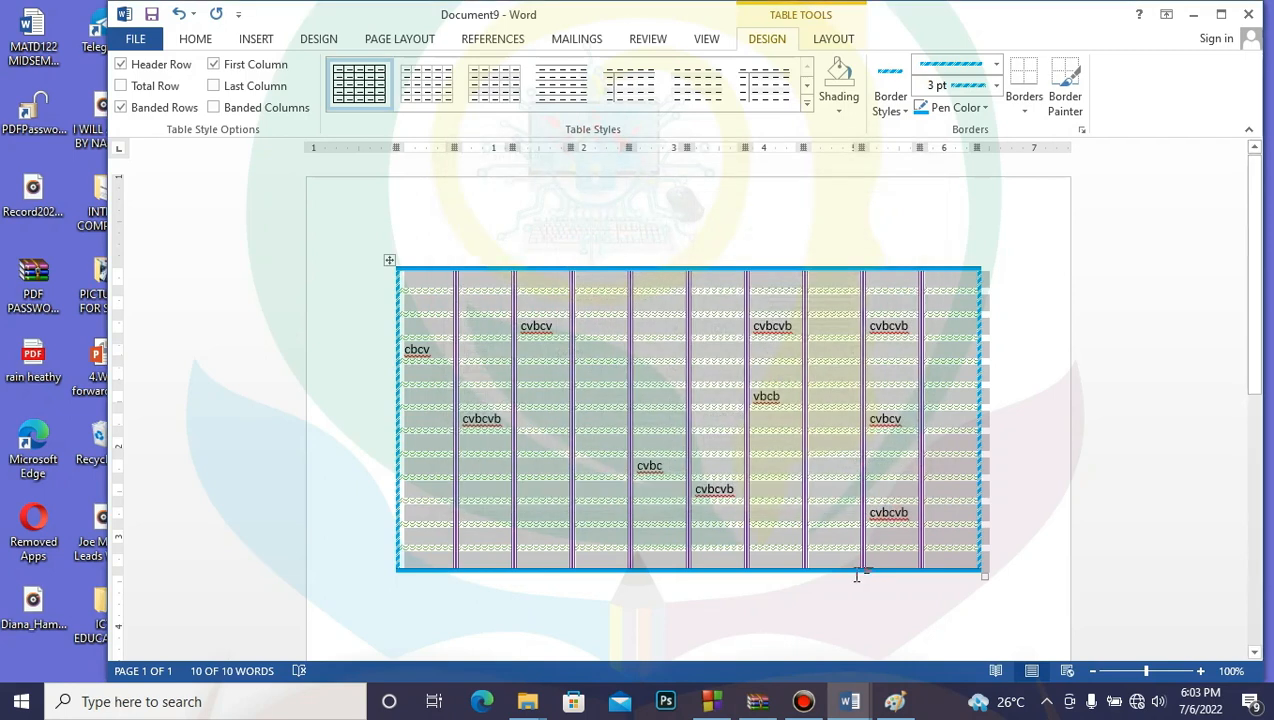
{"action": "left_click", "coordinate": [806, 610]}
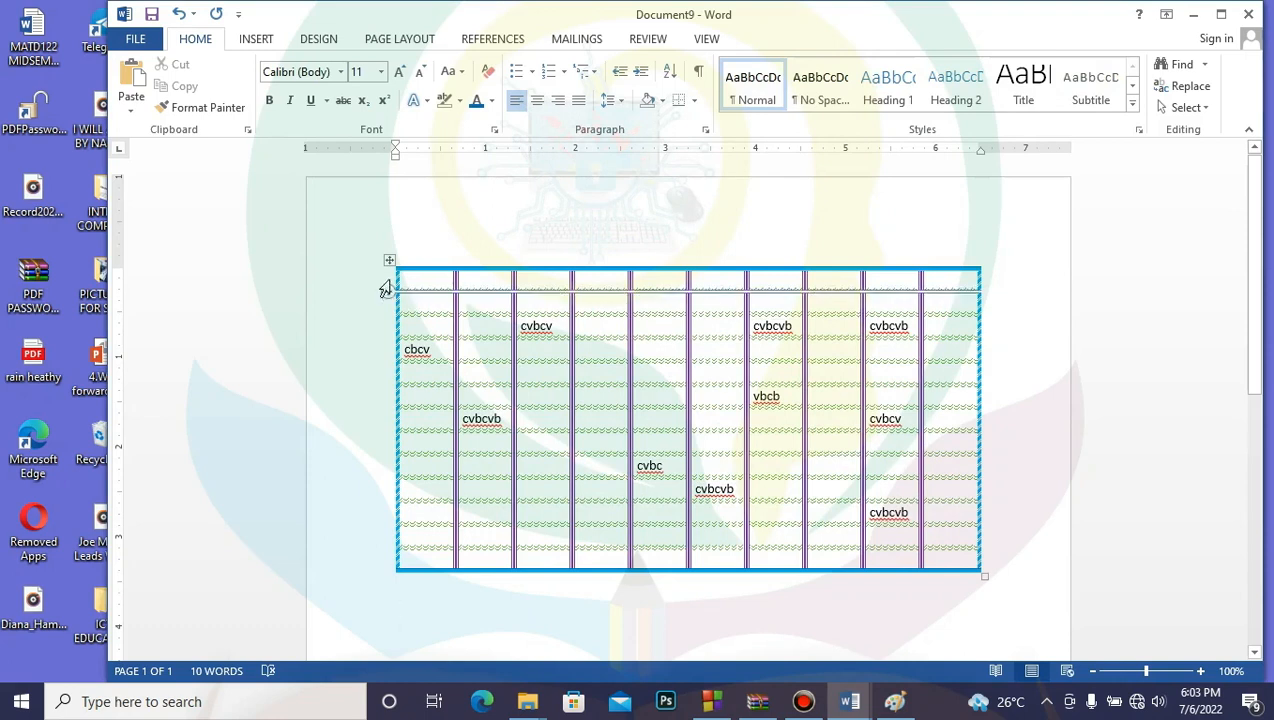
Step: Select the table's last column and bring up the Page Border settings
{"action": "left_click", "coordinate": [389, 260]}
{"action": "left_click", "coordinate": [921, 218]}
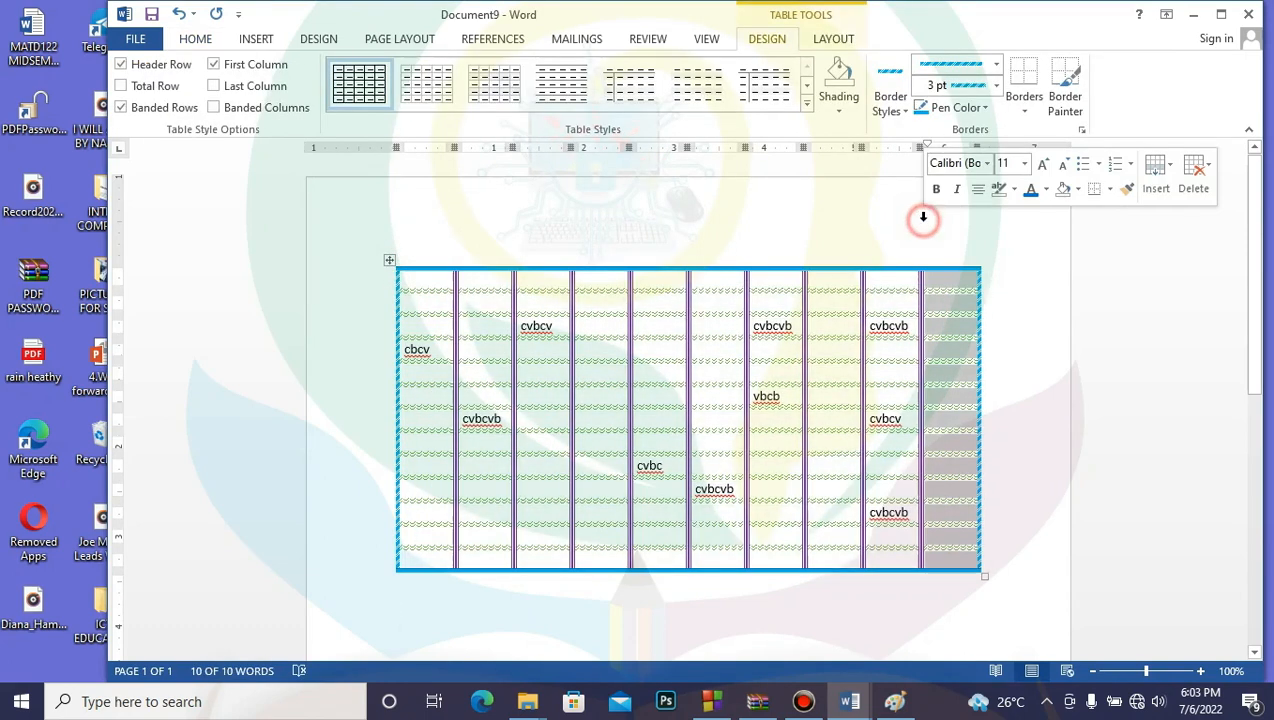
{"action": "left_click", "coordinate": [1086, 133]}
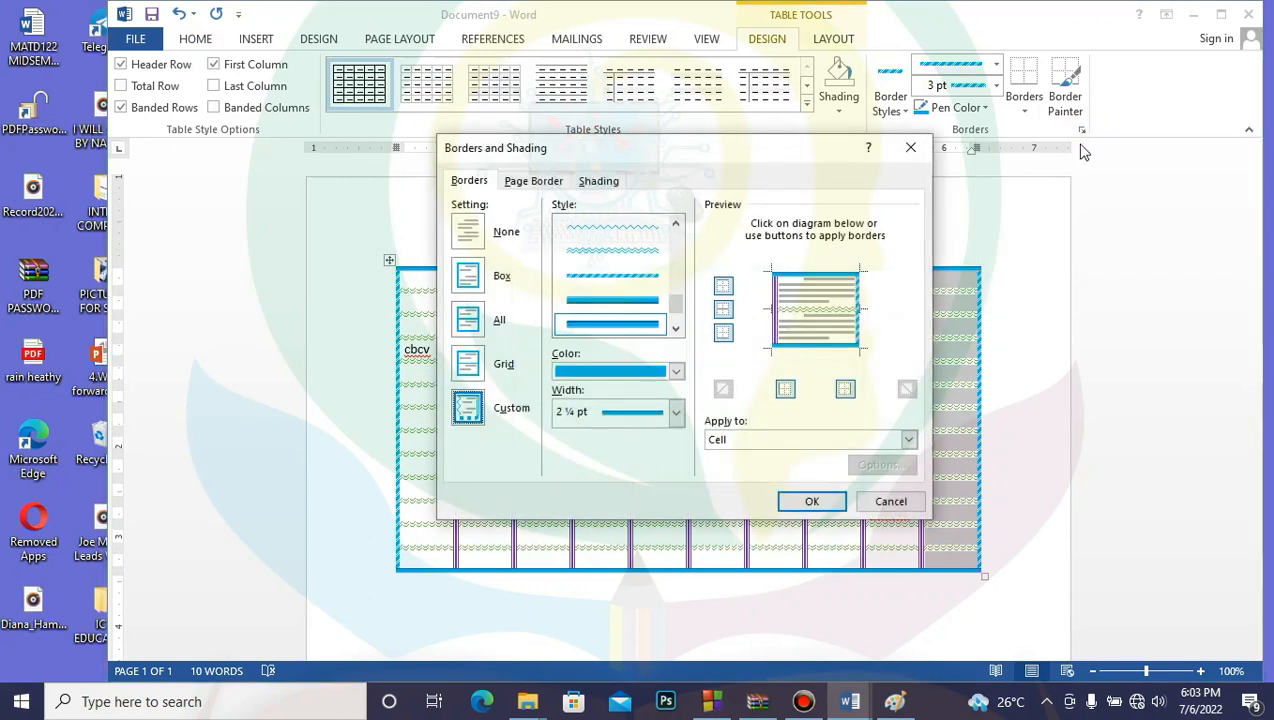
{"action": "left_click", "coordinate": [547, 180]}
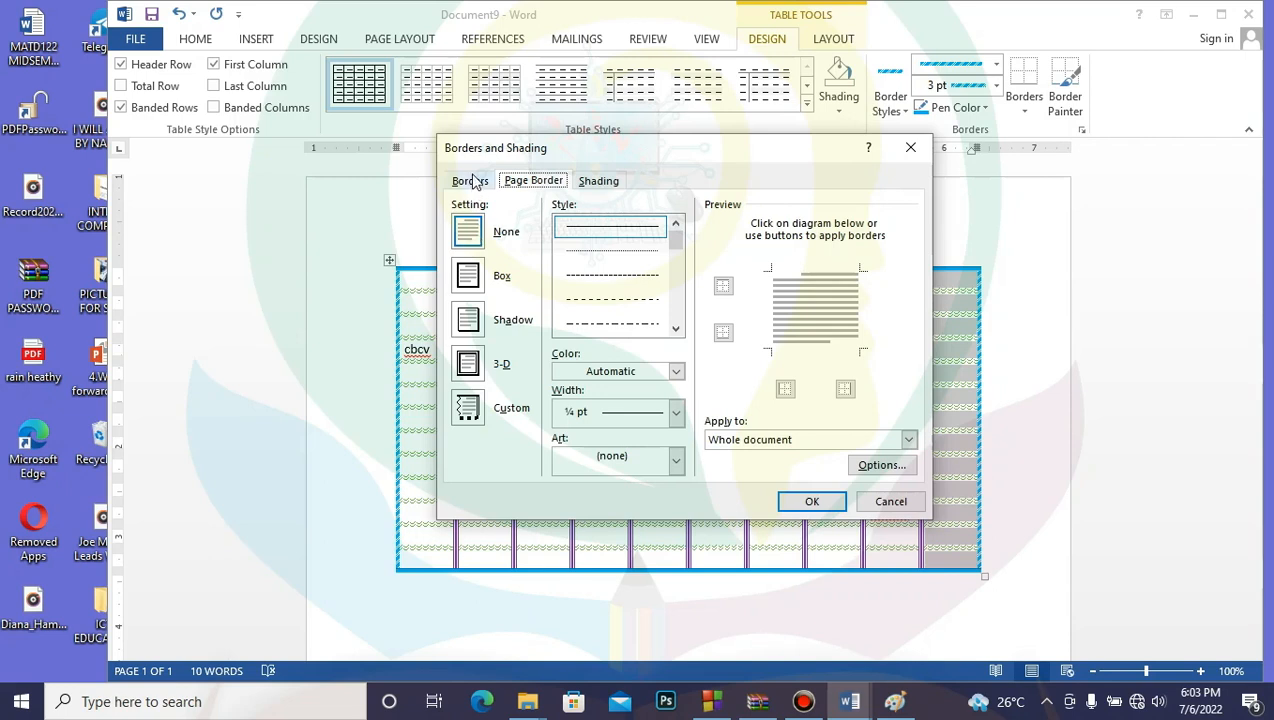
Step: Preview None, Box, Shadow, 3-D and Custom page borders, then settle on Box
{"action": "left_click", "coordinate": [473, 236]}
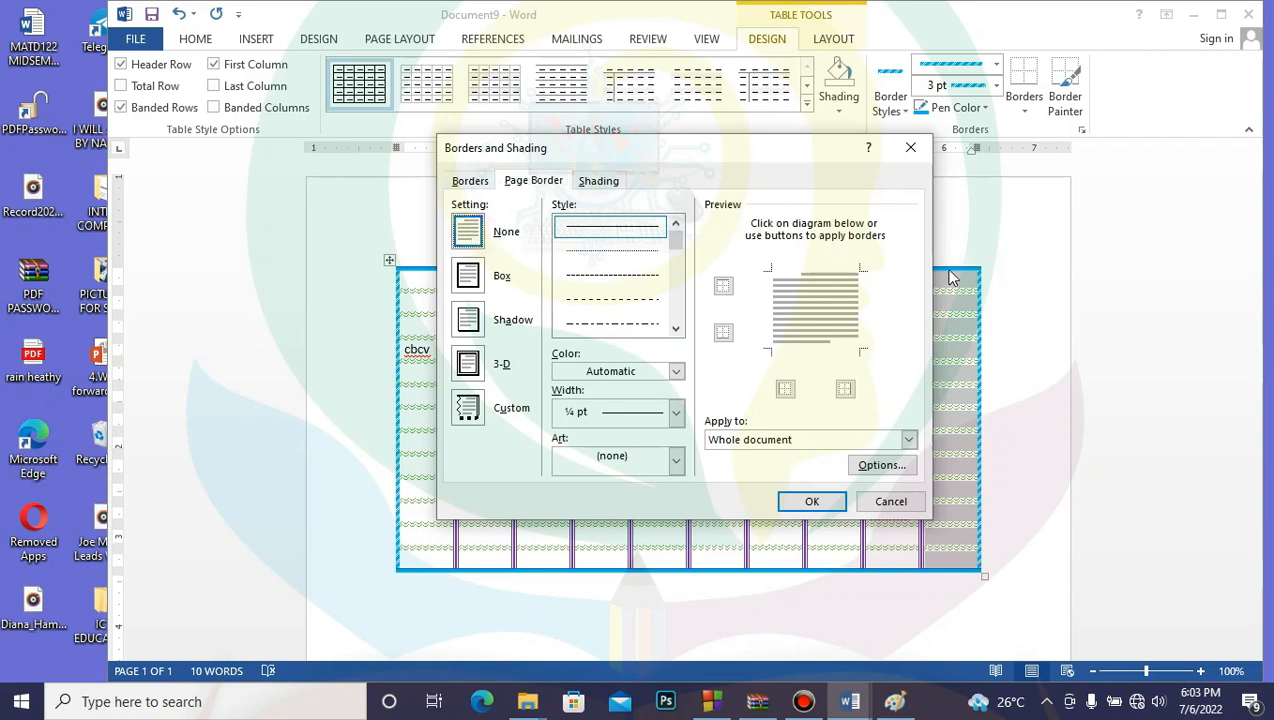
{"action": "left_click", "coordinate": [468, 280]}
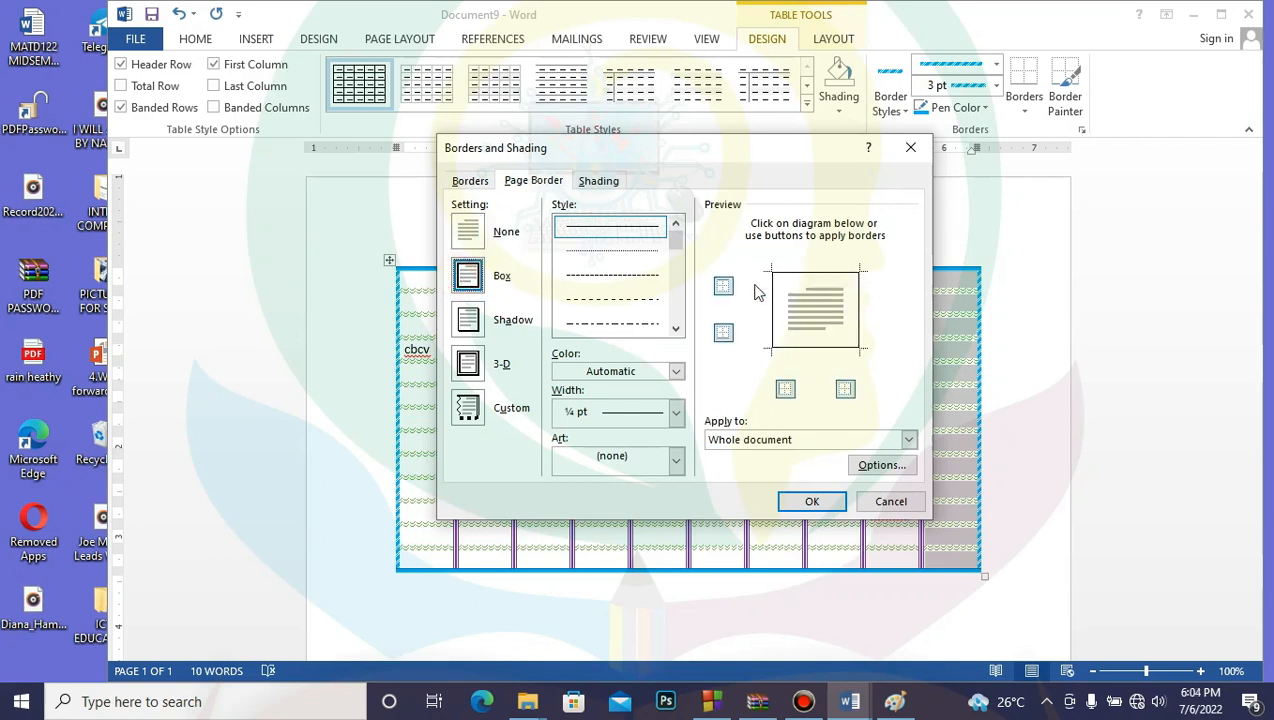
{"action": "left_click", "coordinate": [473, 330]}
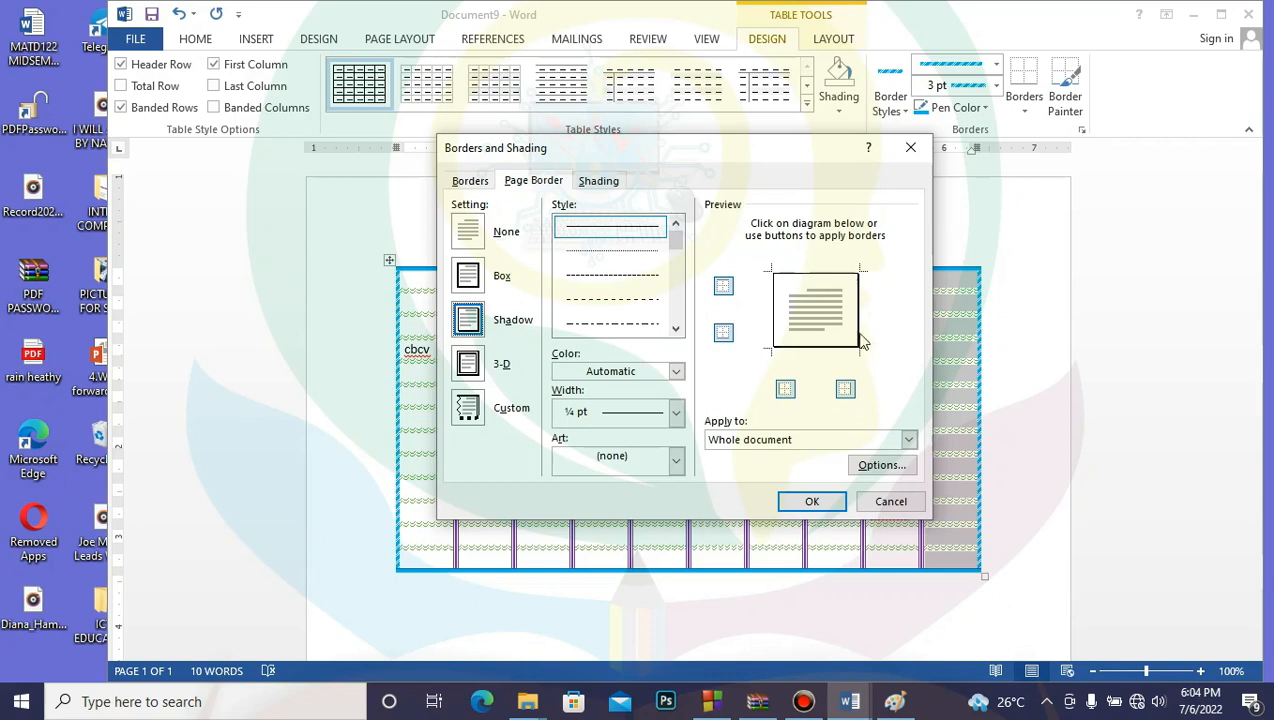
{"action": "left_click", "coordinate": [468, 368]}
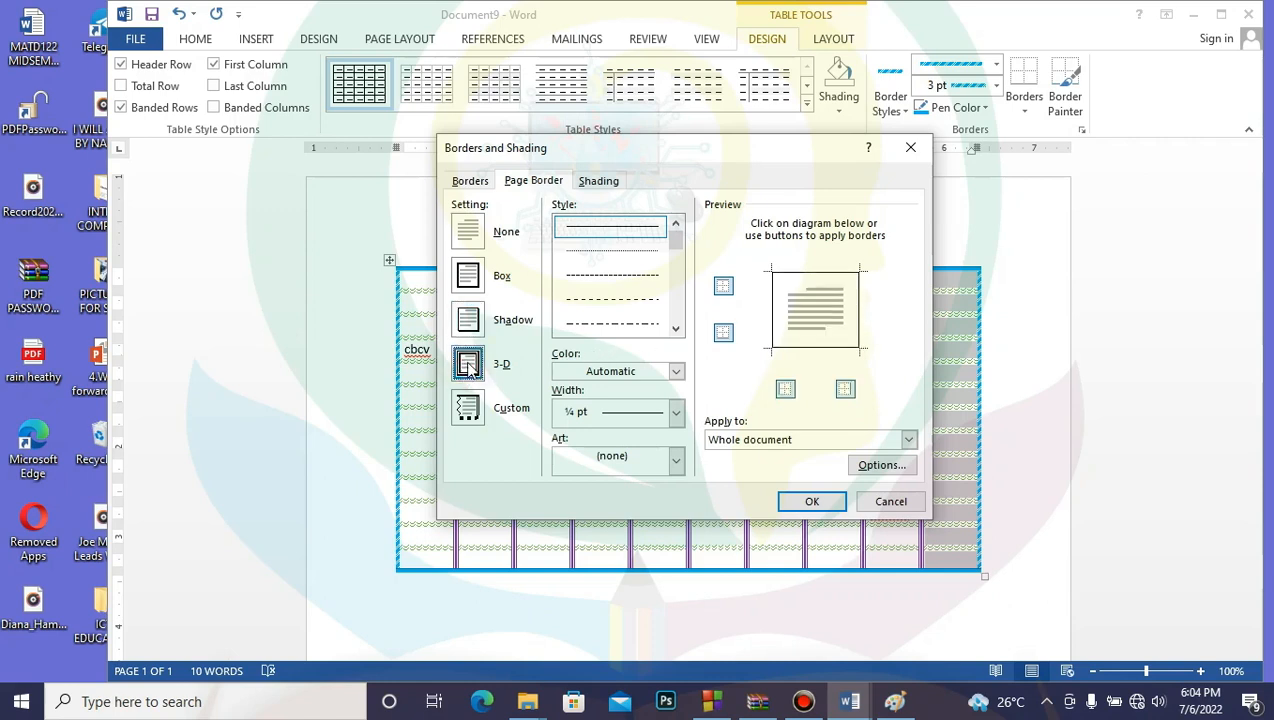
{"action": "left_click", "coordinate": [467, 408]}
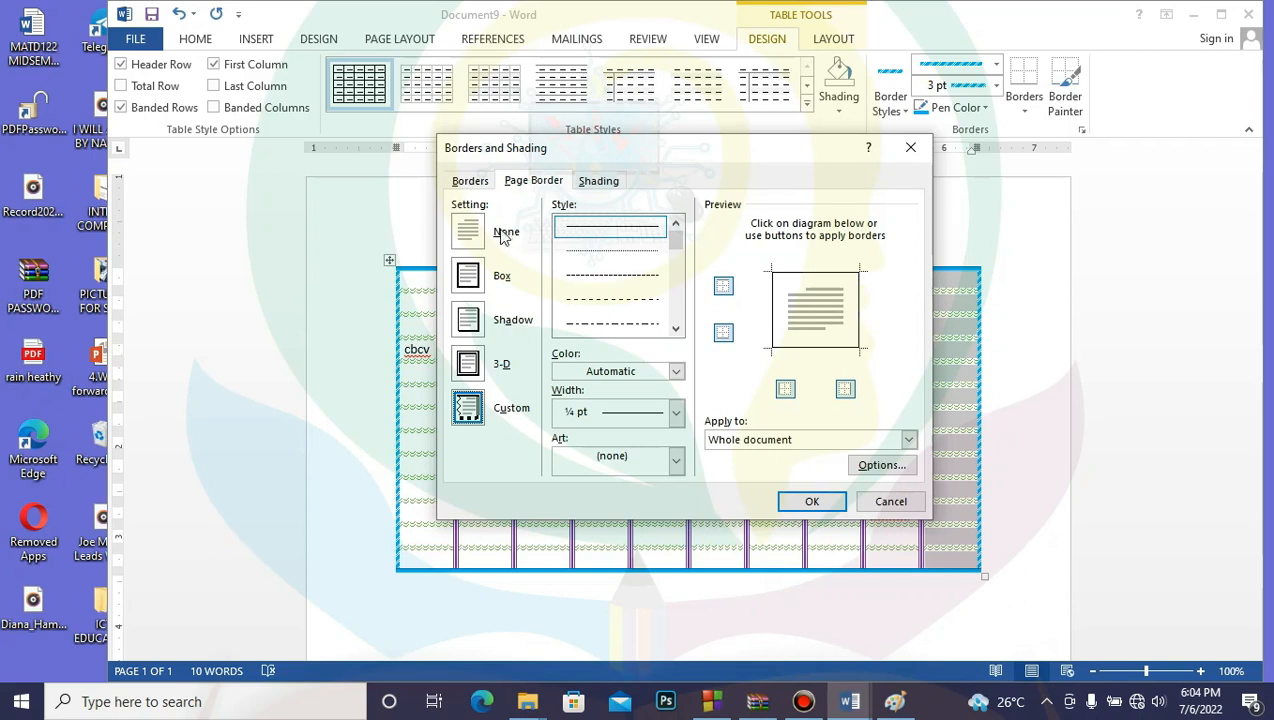
{"action": "left_click", "coordinate": [468, 285]}
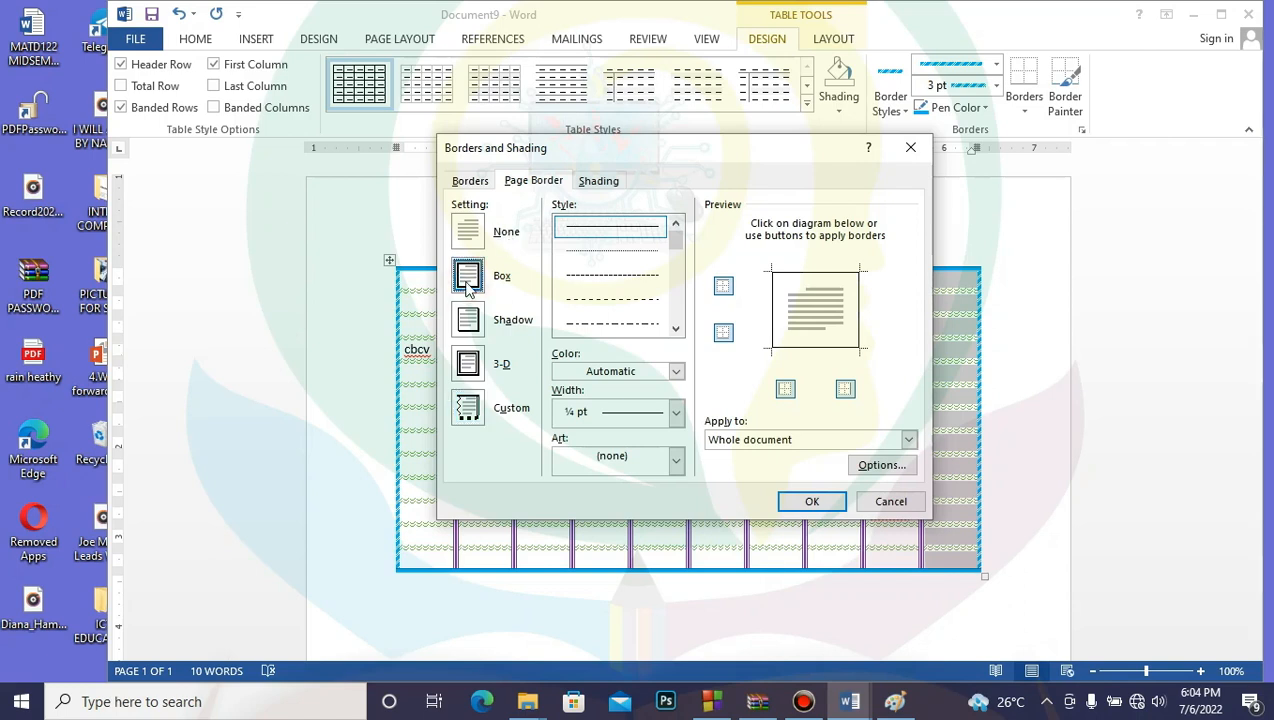
Step: Apply the plain box page border, then return to the Page Border settings
{"action": "left_click", "coordinate": [811, 499]}
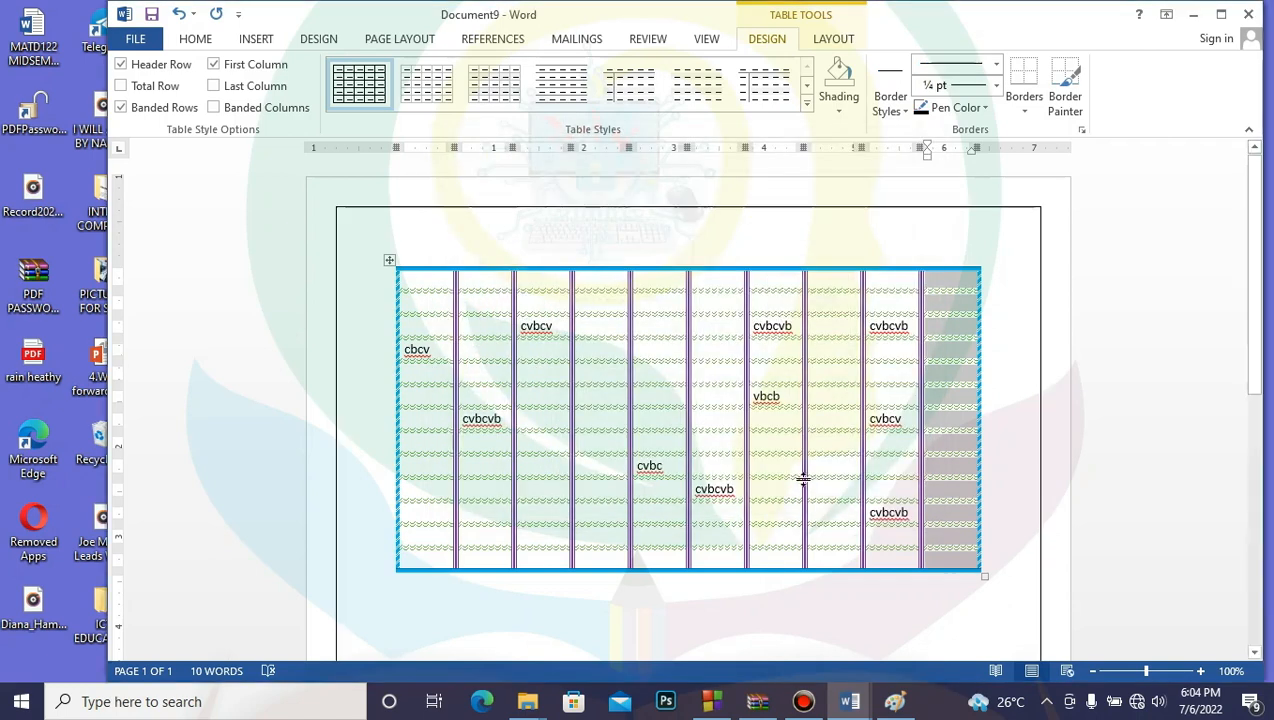
{"action": "left_click_drag", "start_coordinate": [1250, 205], "coordinate": [1234, 130]}
{"action": "left_click", "coordinate": [1082, 131]}
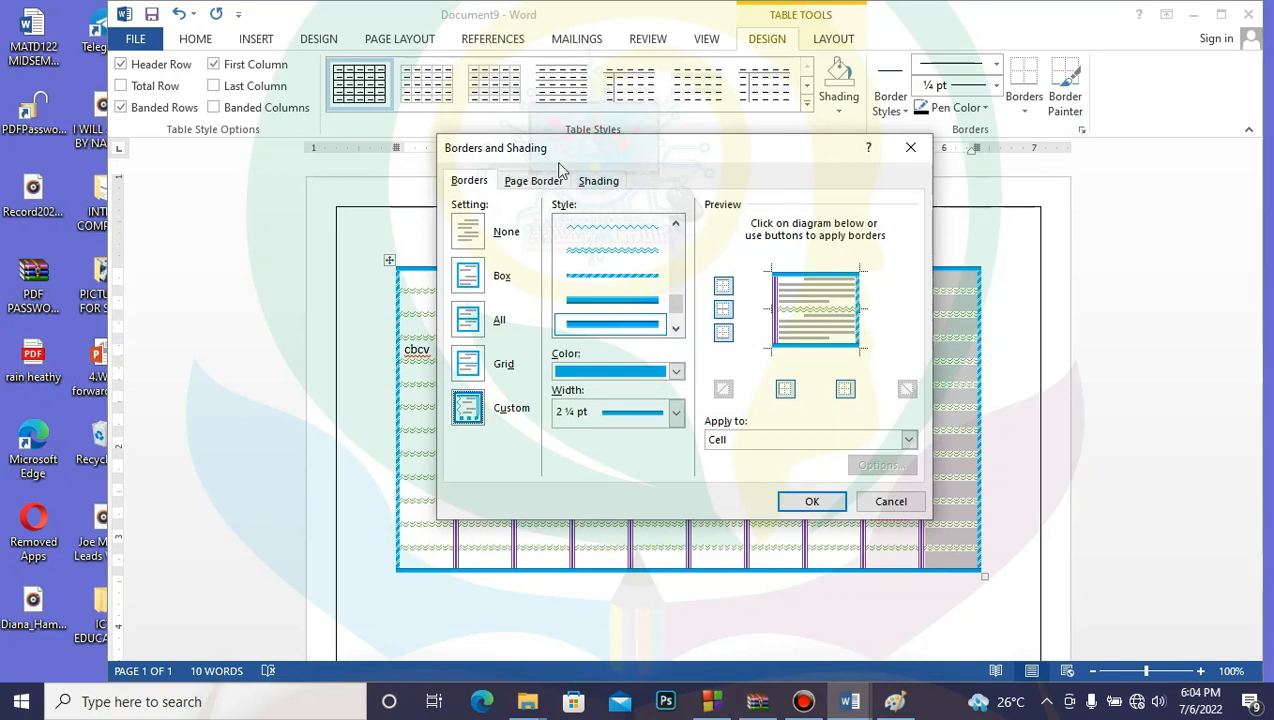
{"action": "left_click", "coordinate": [536, 180]}
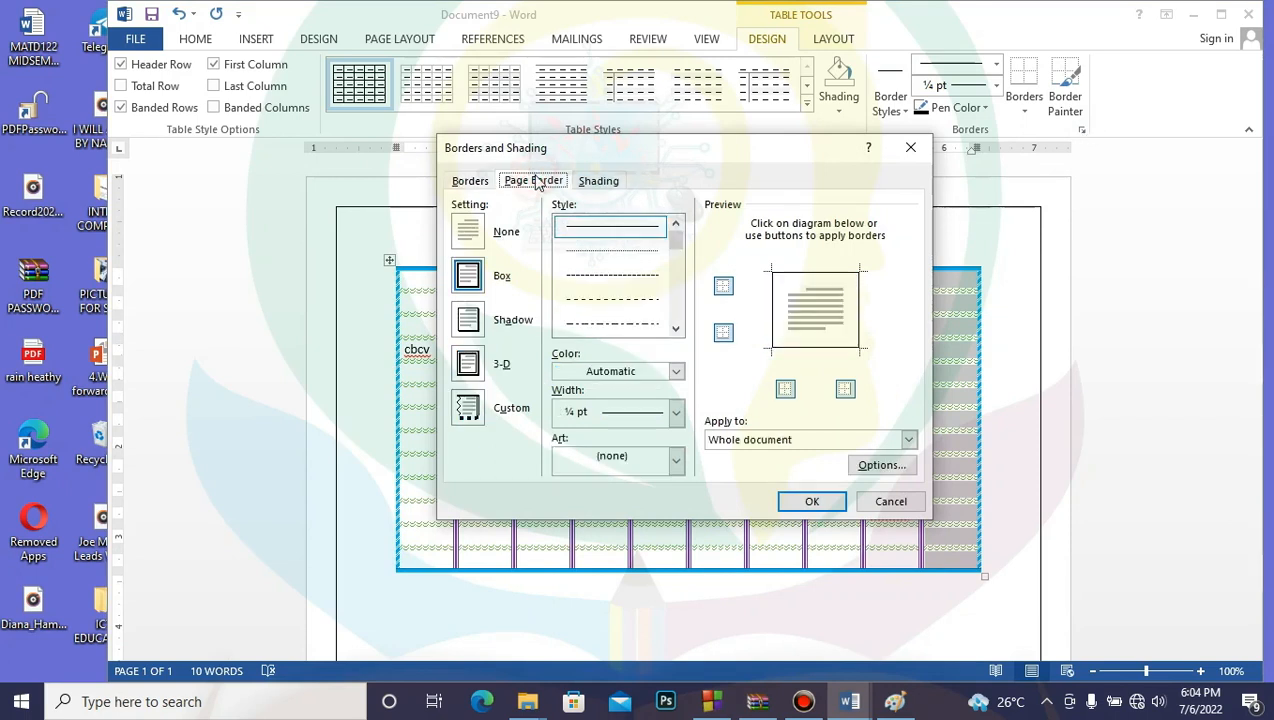
Step: Choose a thick 3 pt line style and redraw the page's right edge in green
{"action": "left_click", "coordinate": [678, 240]}
{"action": "left_click_drag", "start_coordinate": [679, 254], "coordinate": [677, 276]}
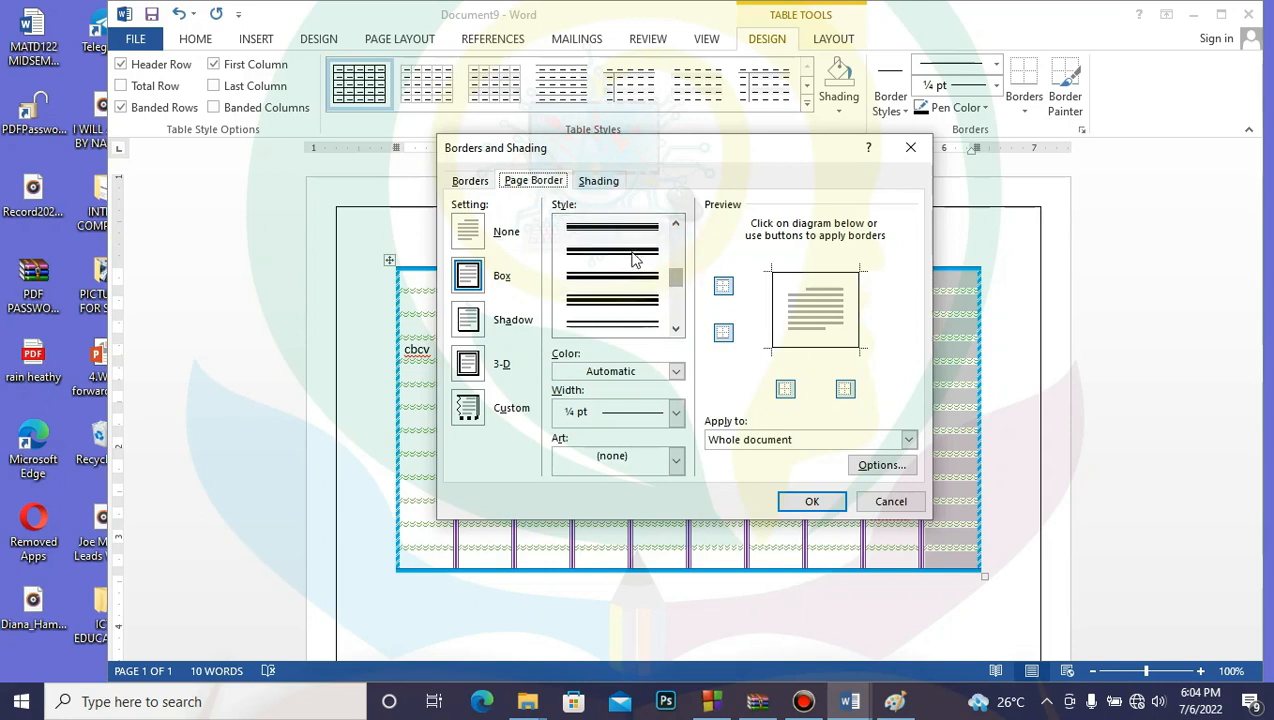
{"action": "left_click", "coordinate": [628, 251]}
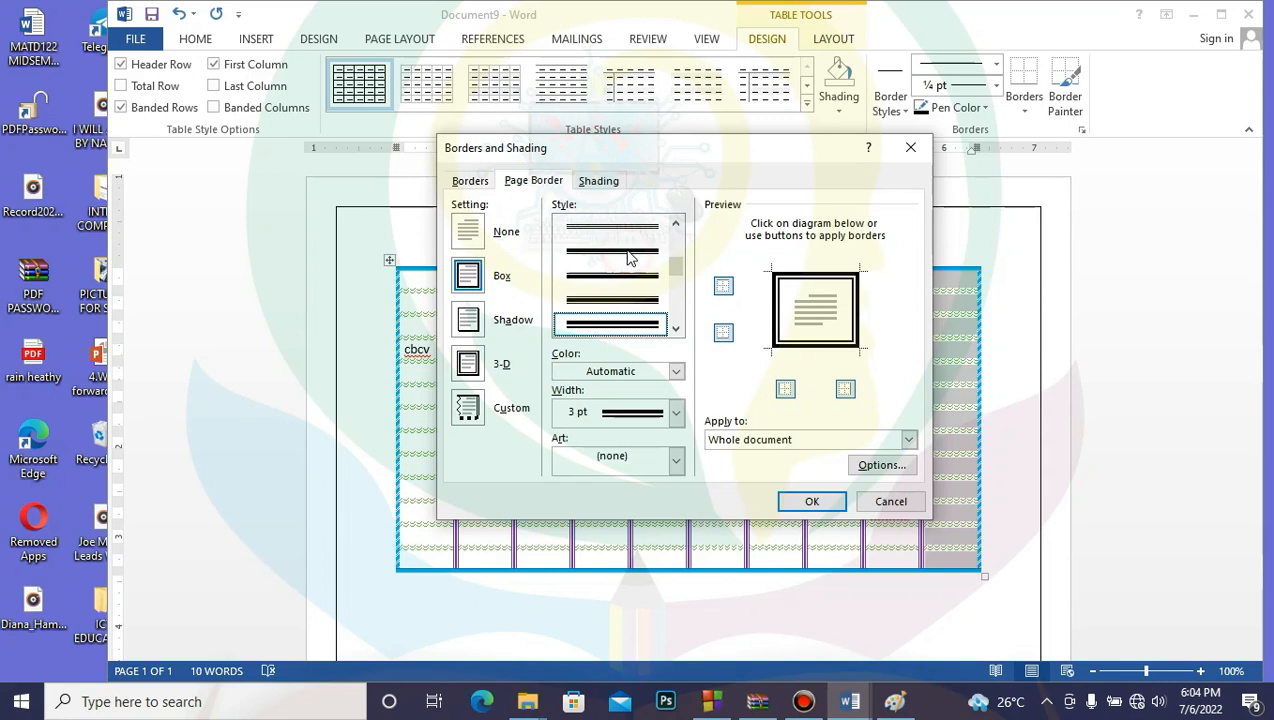
{"action": "left_click", "coordinate": [468, 408]}
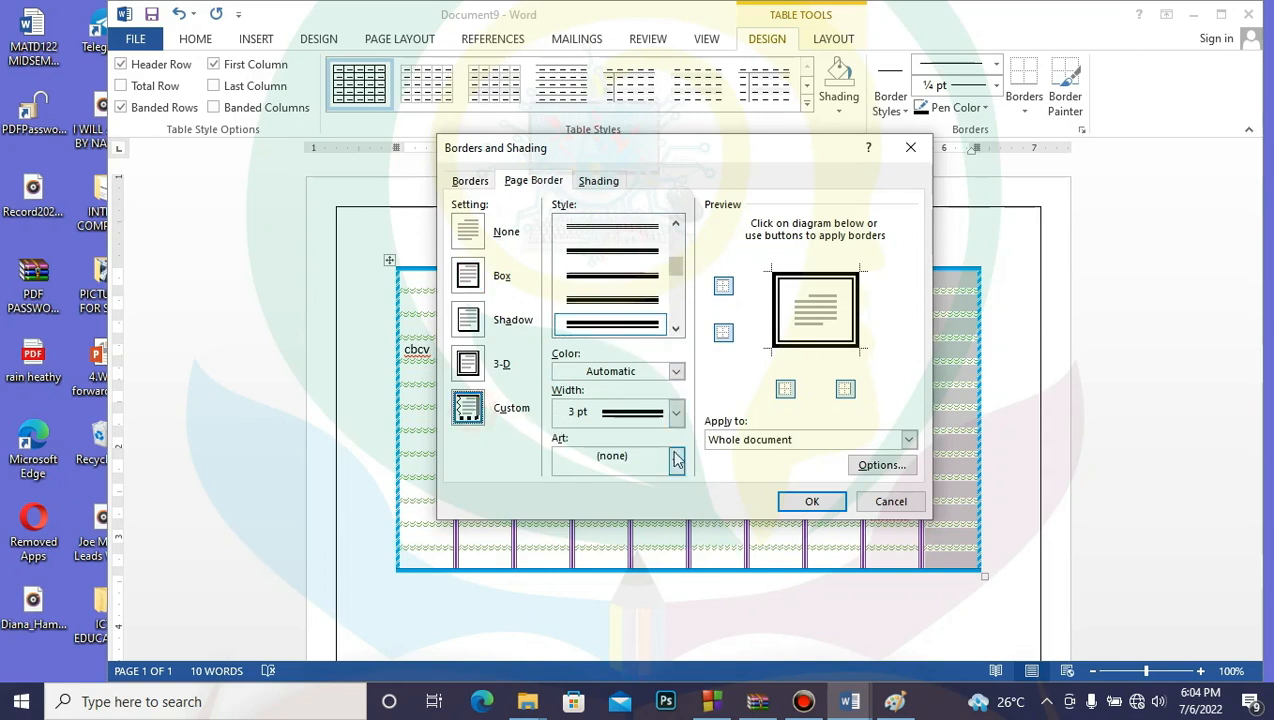
{"action": "left_click", "coordinate": [675, 371]}
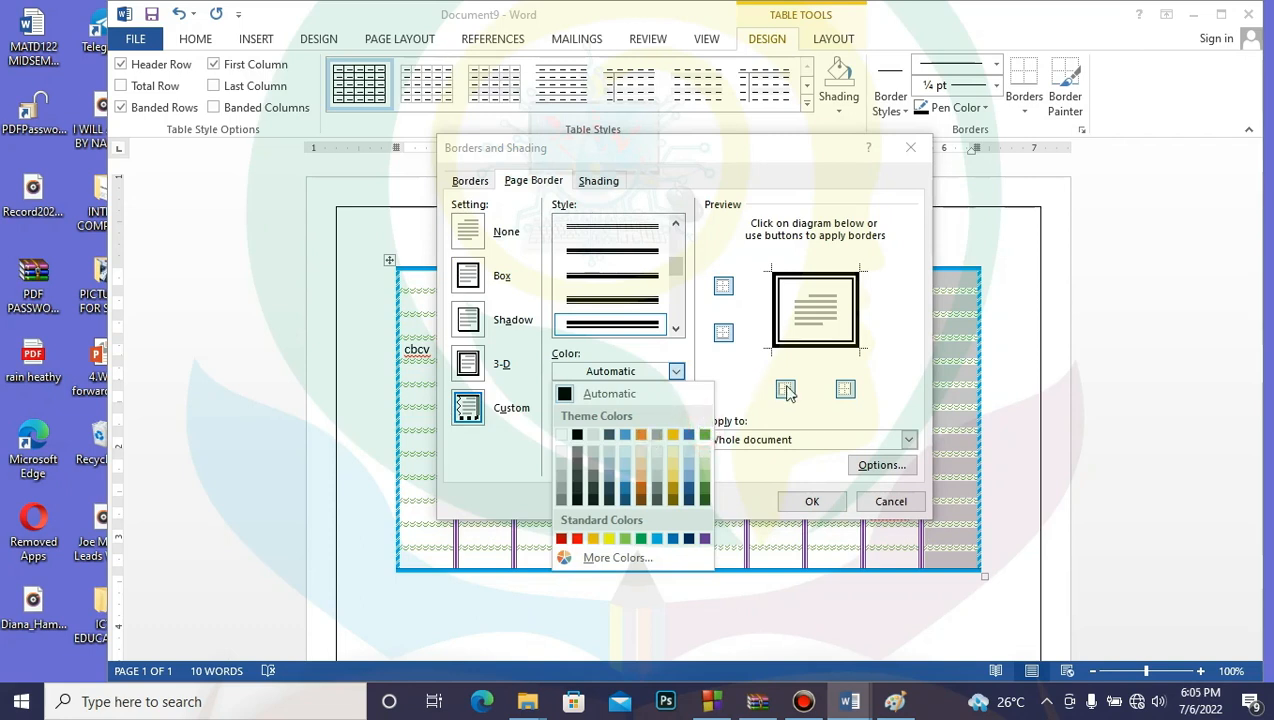
{"action": "left_click", "coordinate": [845, 390]}
{"action": "left_click", "coordinate": [845, 390]}
{"action": "left_click", "coordinate": [845, 390]}
{"action": "left_click", "coordinate": [676, 371]}
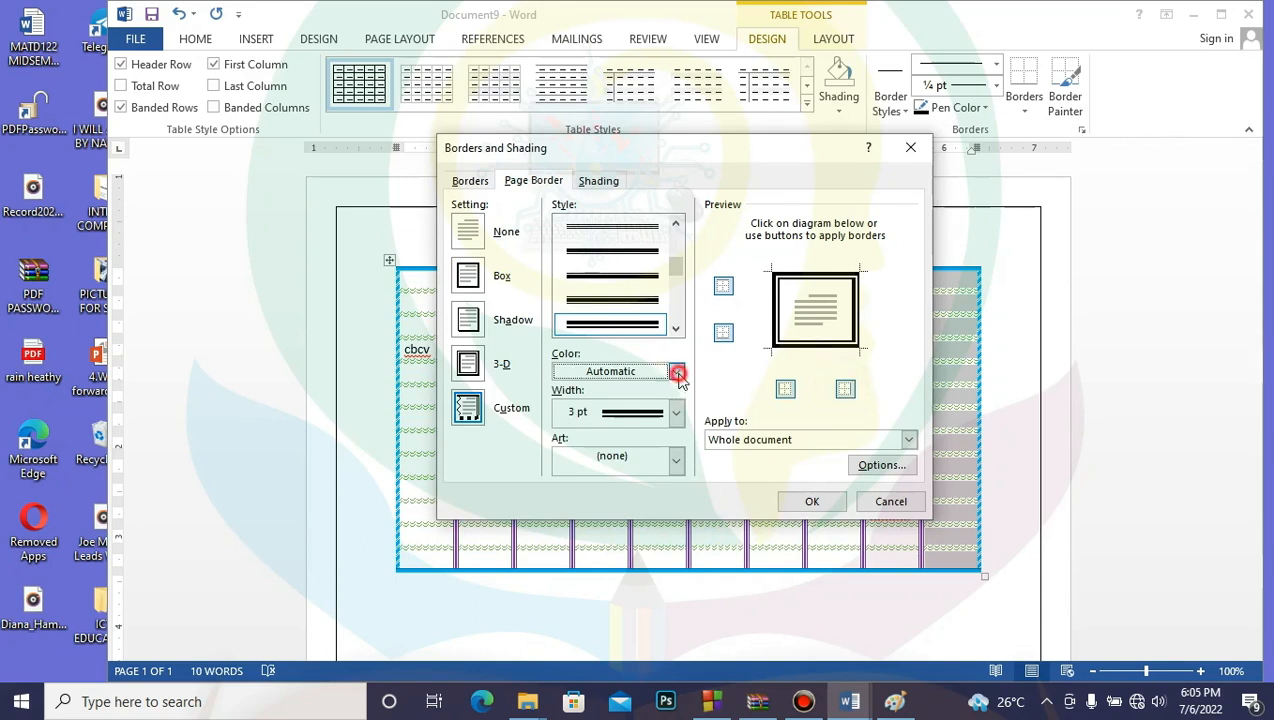
{"action": "left_click", "coordinate": [709, 436]}
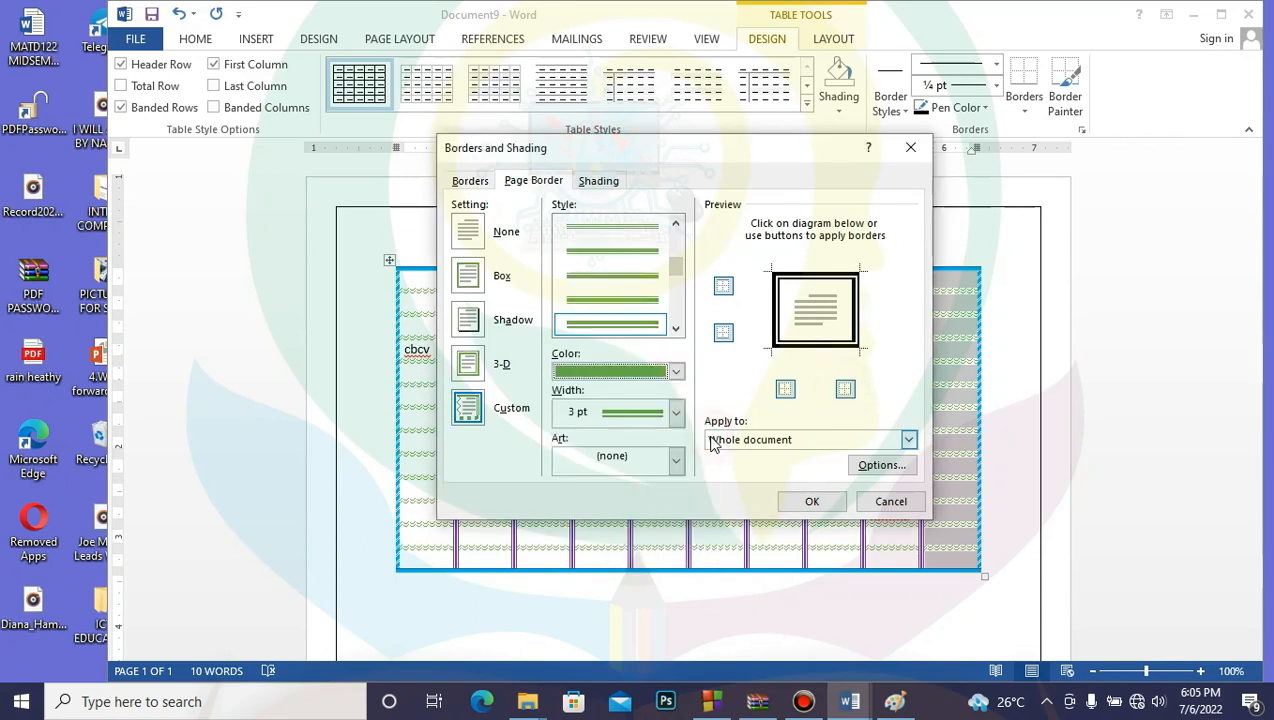
{"action": "left_click", "coordinate": [845, 390]}
{"action": "left_click", "coordinate": [845, 390]}
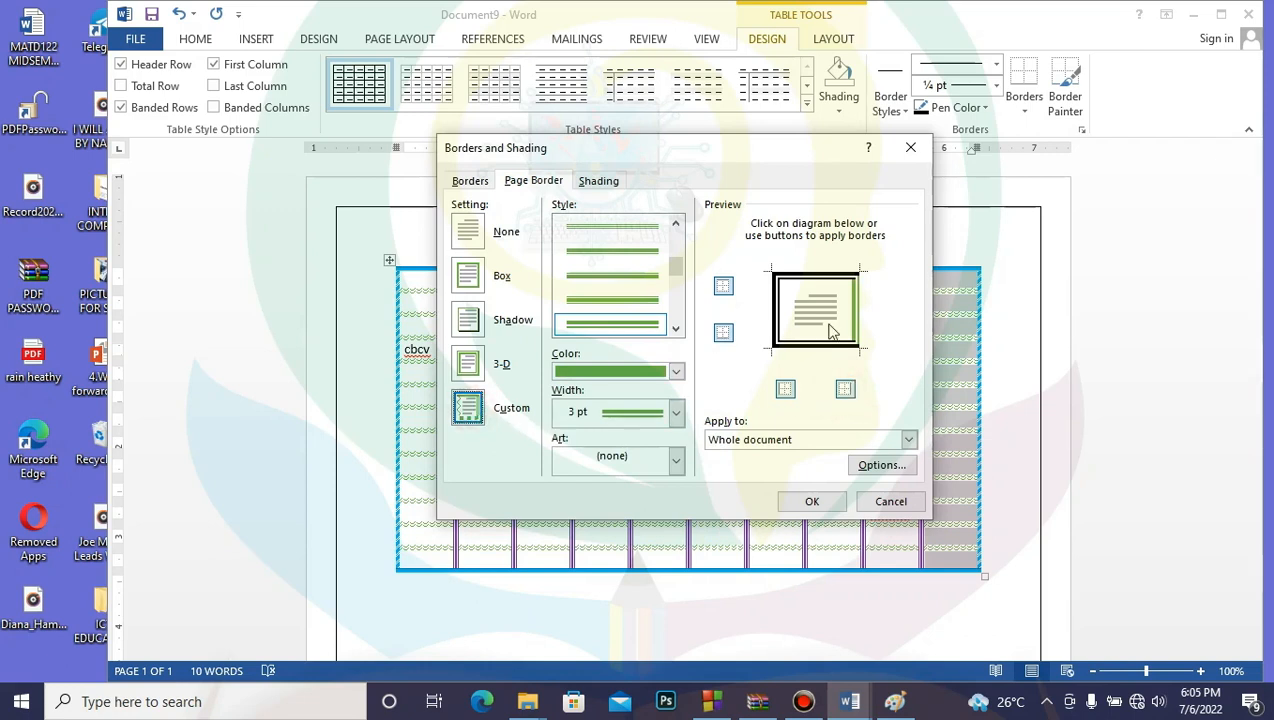
Step: Redraw the top page edge as a blue dashed line and apply the custom page border
{"action": "left_click_drag", "start_coordinate": [679, 266], "coordinate": [680, 310]}
{"action": "left_click", "coordinate": [631, 283]}
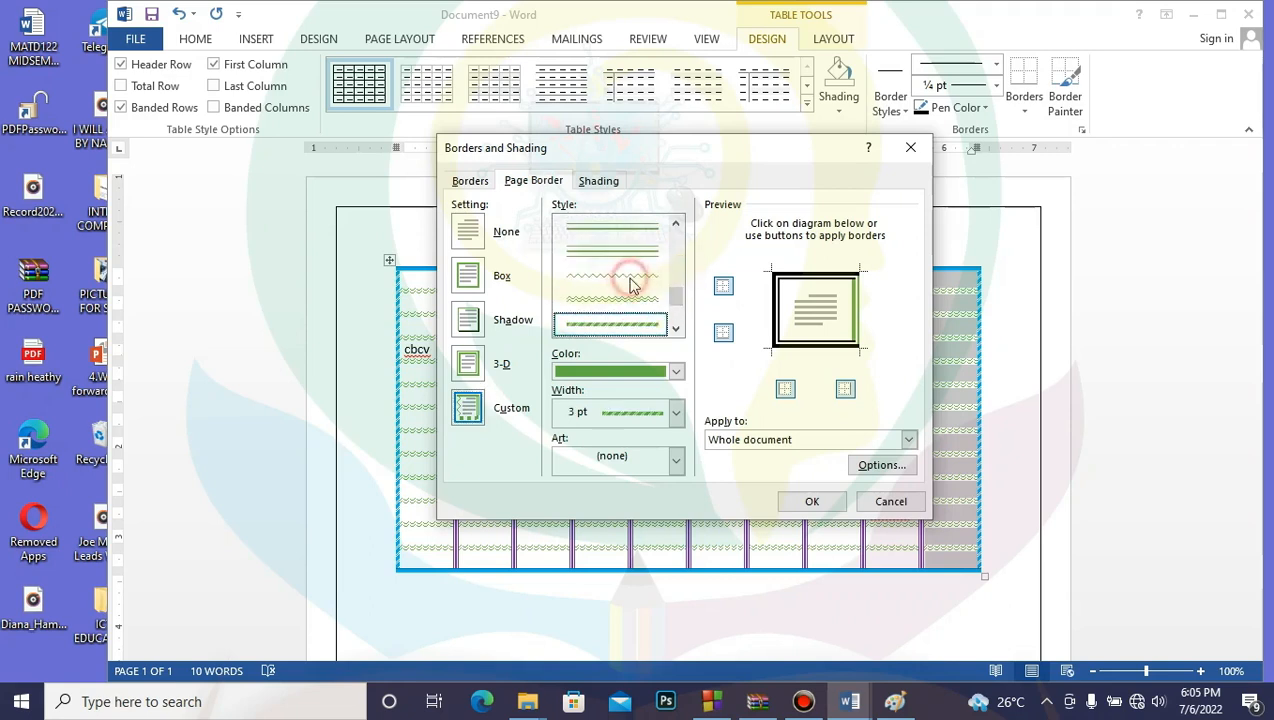
{"action": "left_click", "coordinate": [680, 373]}
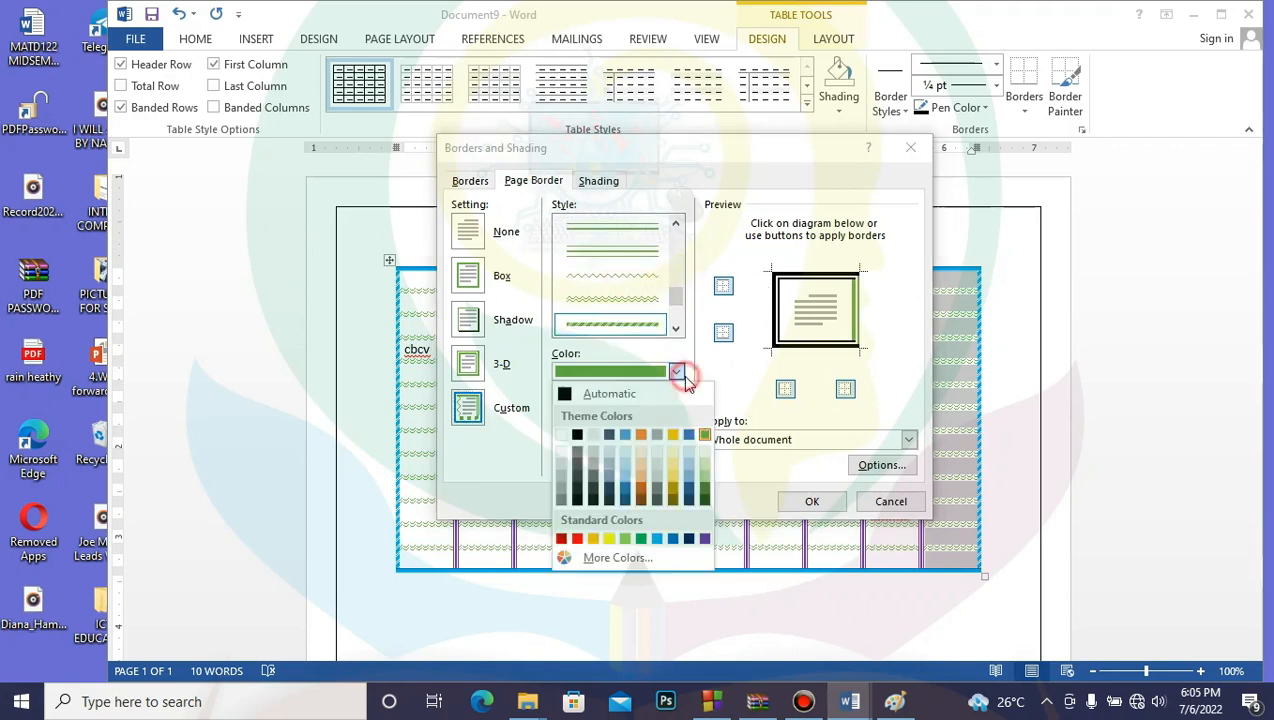
{"action": "left_click", "coordinate": [689, 437]}
{"action": "left_click", "coordinate": [723, 287]}
{"action": "left_click", "coordinate": [723, 287]}
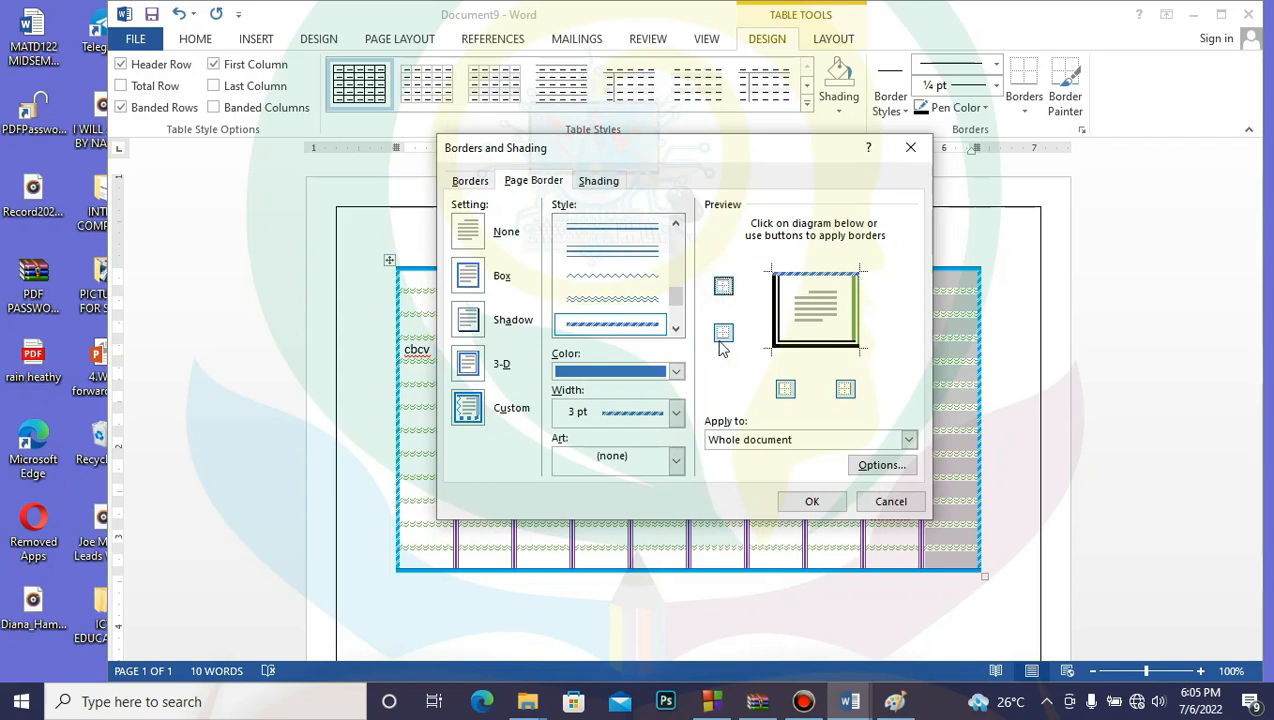
{"action": "left_click", "coordinate": [811, 501]}
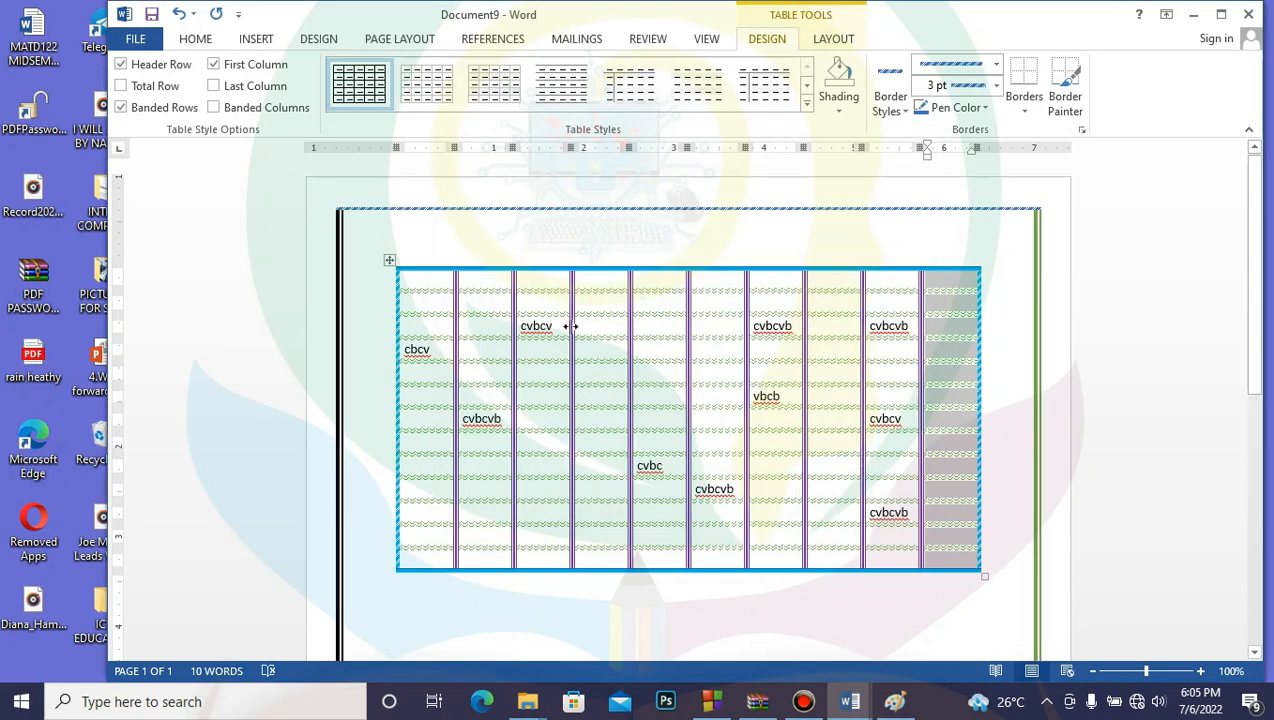
Step: Replace the page border with the 31 pt red apple art border for the whole document
{"action": "scroll", "coordinate": [571, 322], "scroll_direction": "down", "scroll_amount": 8}
{"action": "scroll", "coordinate": [574, 346], "scroll_direction": "up", "scroll_amount": 7}
{"action": "left_click", "coordinate": [1081, 130]}
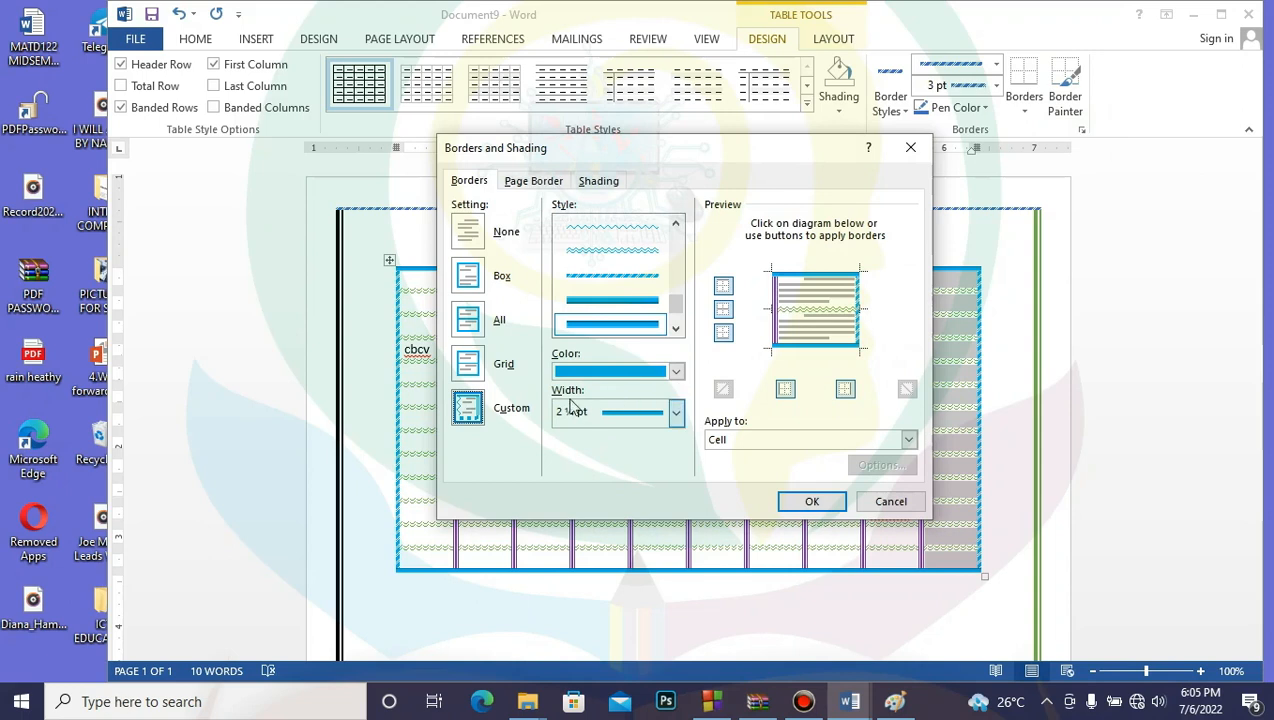
{"action": "left_click", "coordinate": [533, 181]}
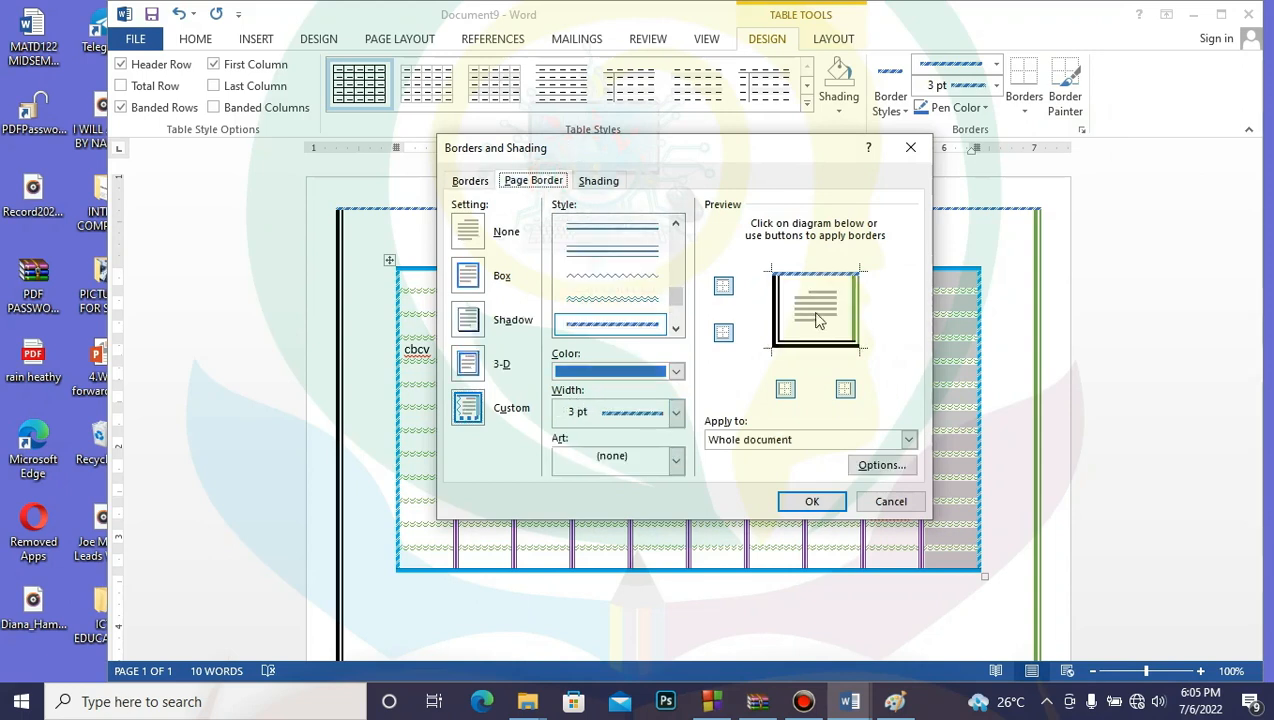
{"action": "left_click", "coordinate": [677, 460]}
{"action": "left_click", "coordinate": [679, 462]}
{"action": "left_click", "coordinate": [680, 461]}
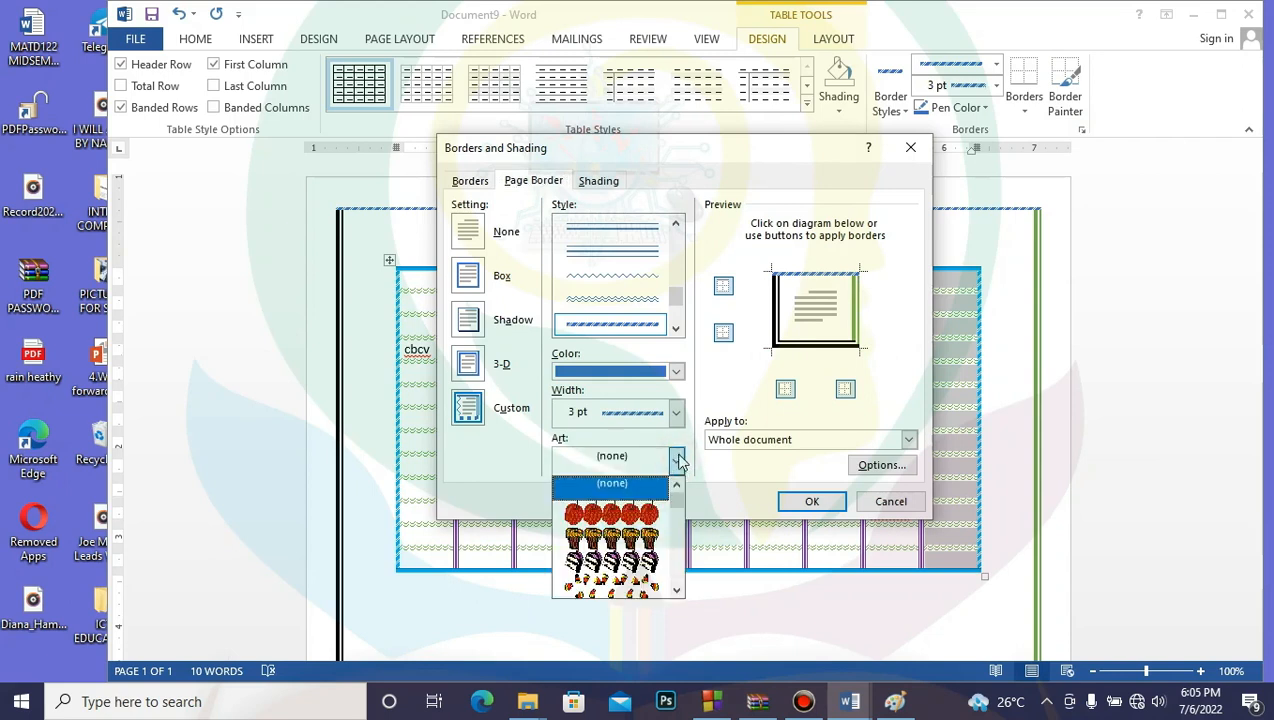
{"action": "left_click", "coordinate": [638, 514]}
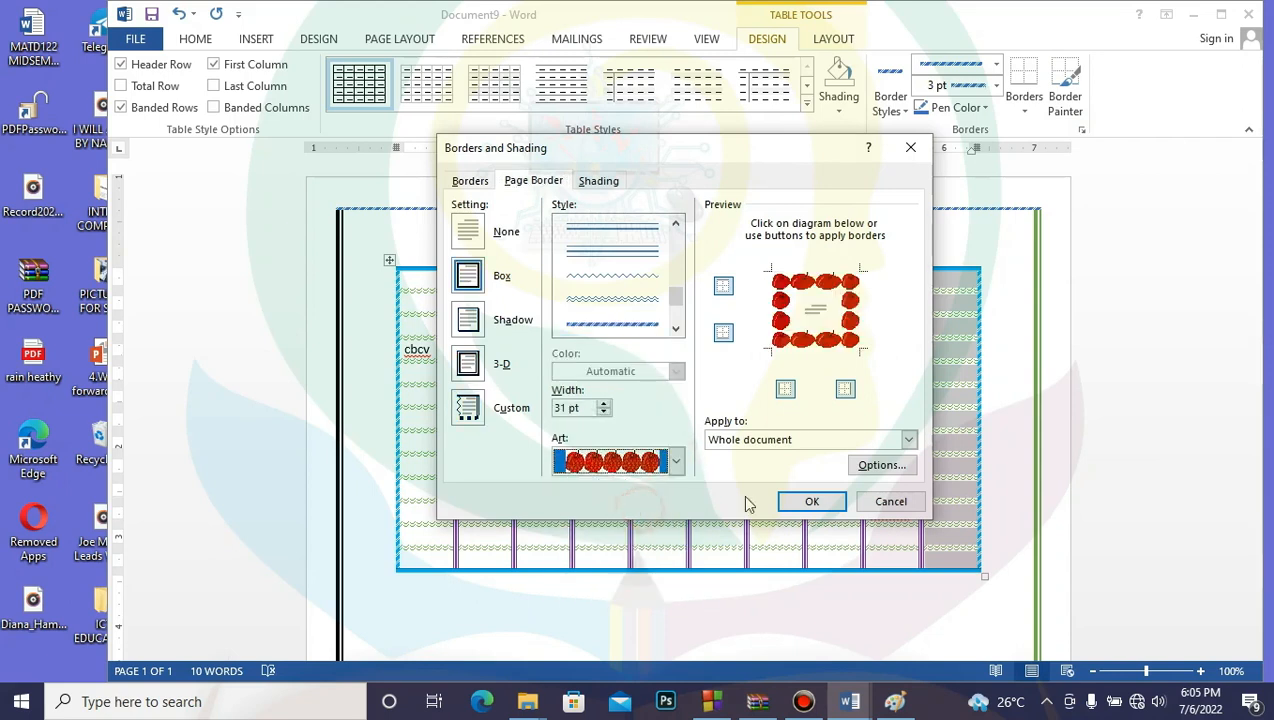
{"action": "left_click", "coordinate": [808, 500]}
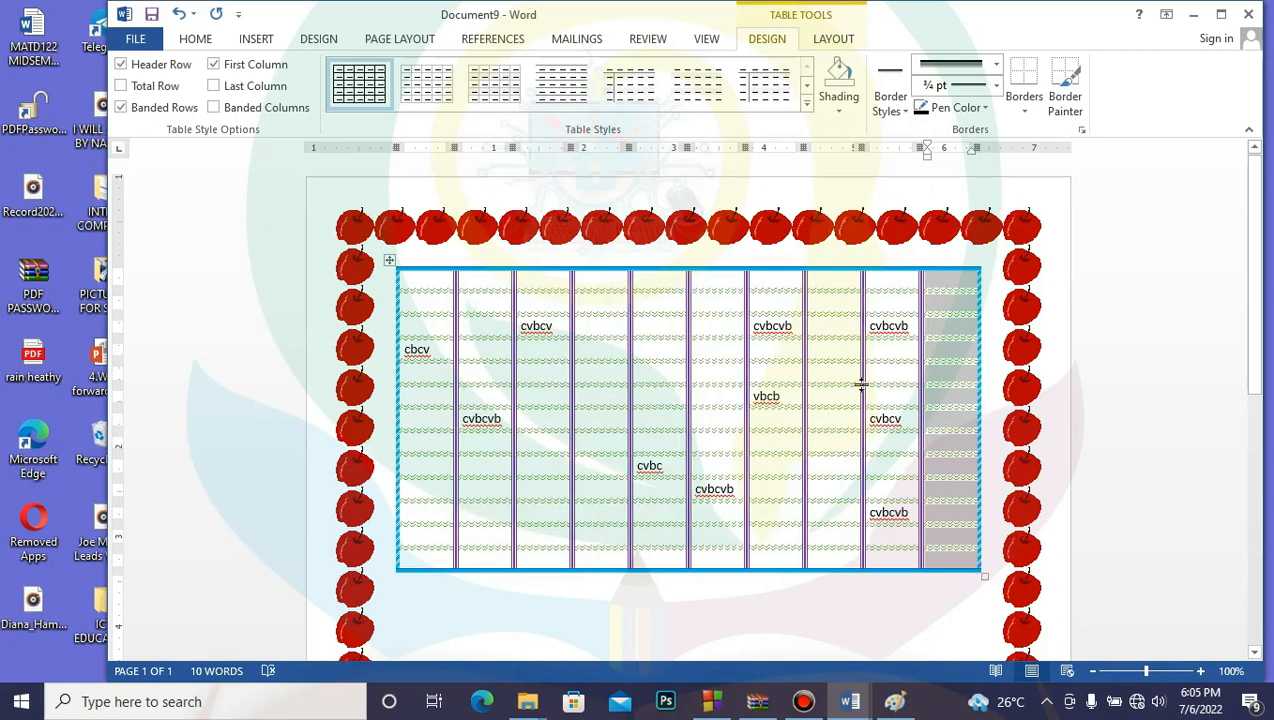
{"action": "scroll", "coordinate": [860, 385], "scroll_direction": "down", "scroll_amount": 3}
{"action": "scroll", "coordinate": [860, 385], "scroll_direction": "down", "scroll_amount": 5}
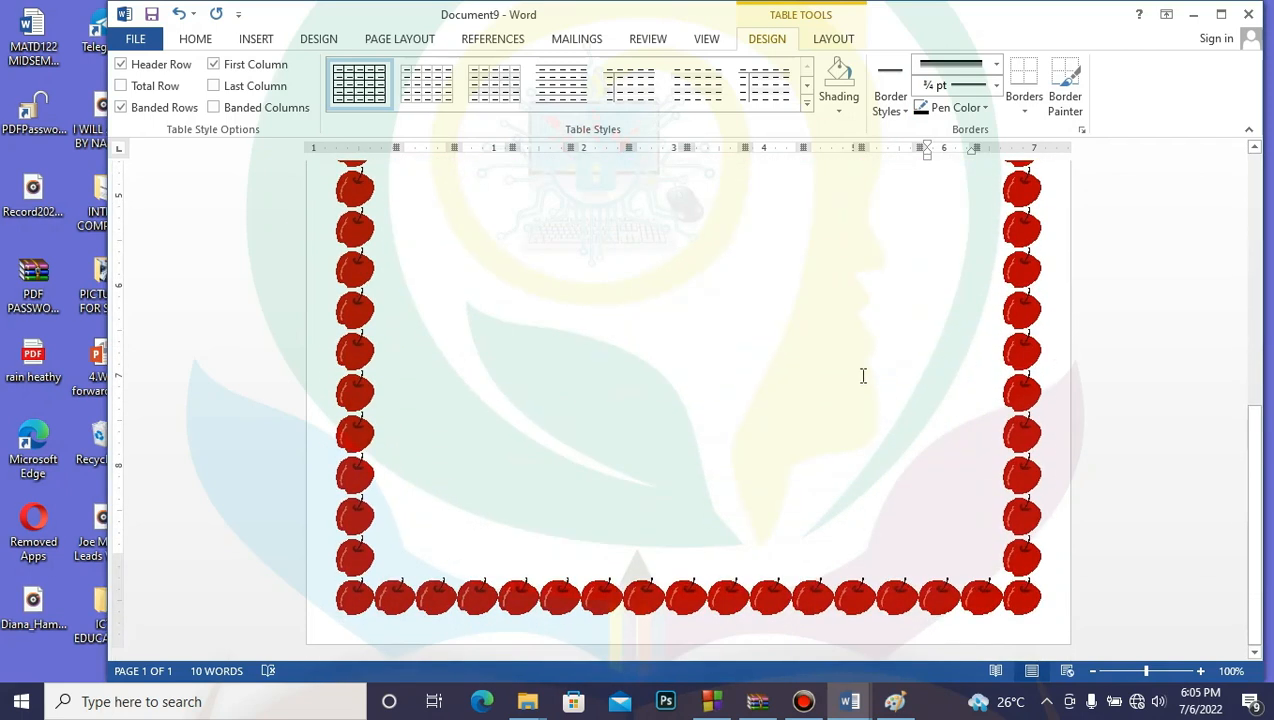
Step: Replace the apple page border with the dark blue birds art border
{"action": "left_click", "coordinate": [1082, 129]}
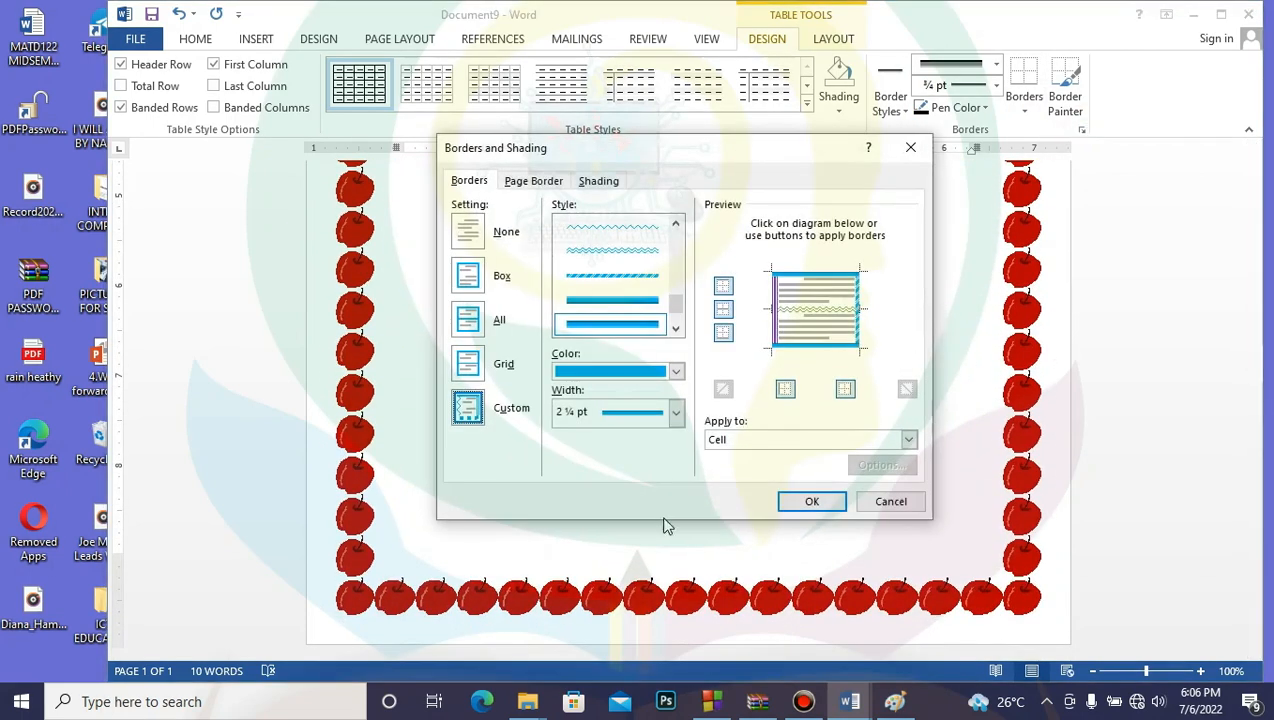
{"action": "left_click", "coordinate": [545, 182]}
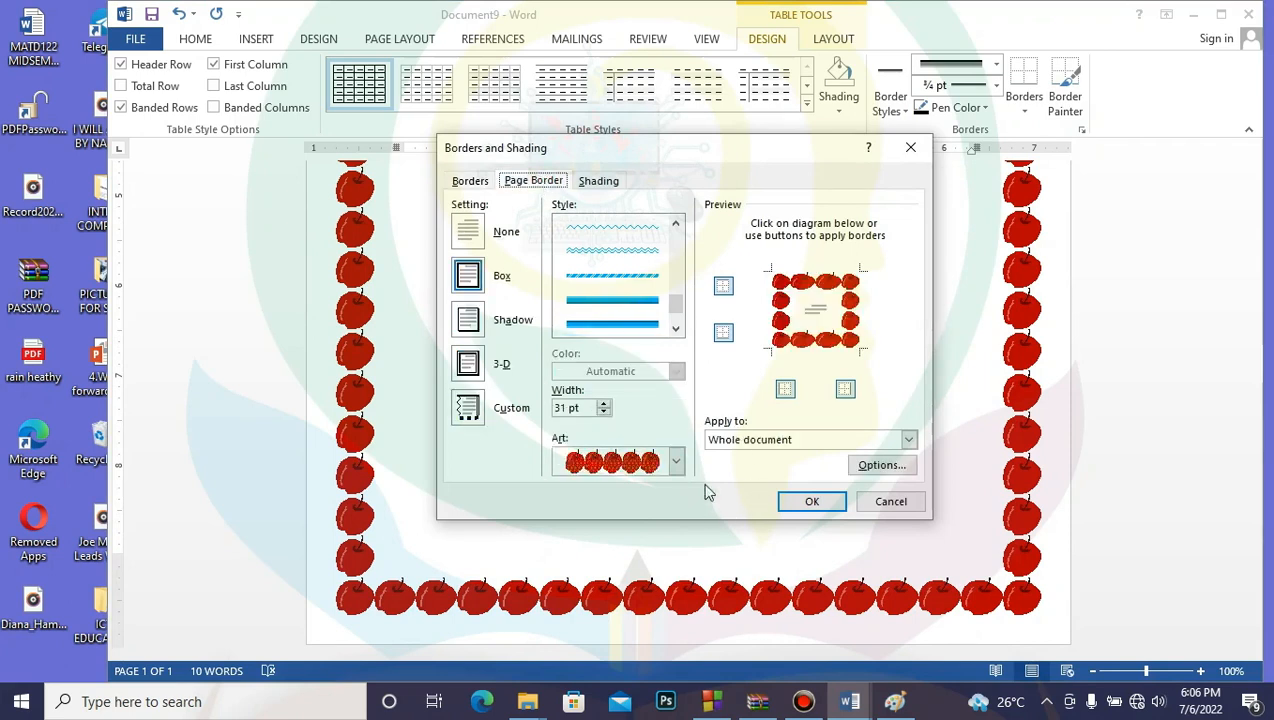
{"action": "left_click", "coordinate": [676, 461]}
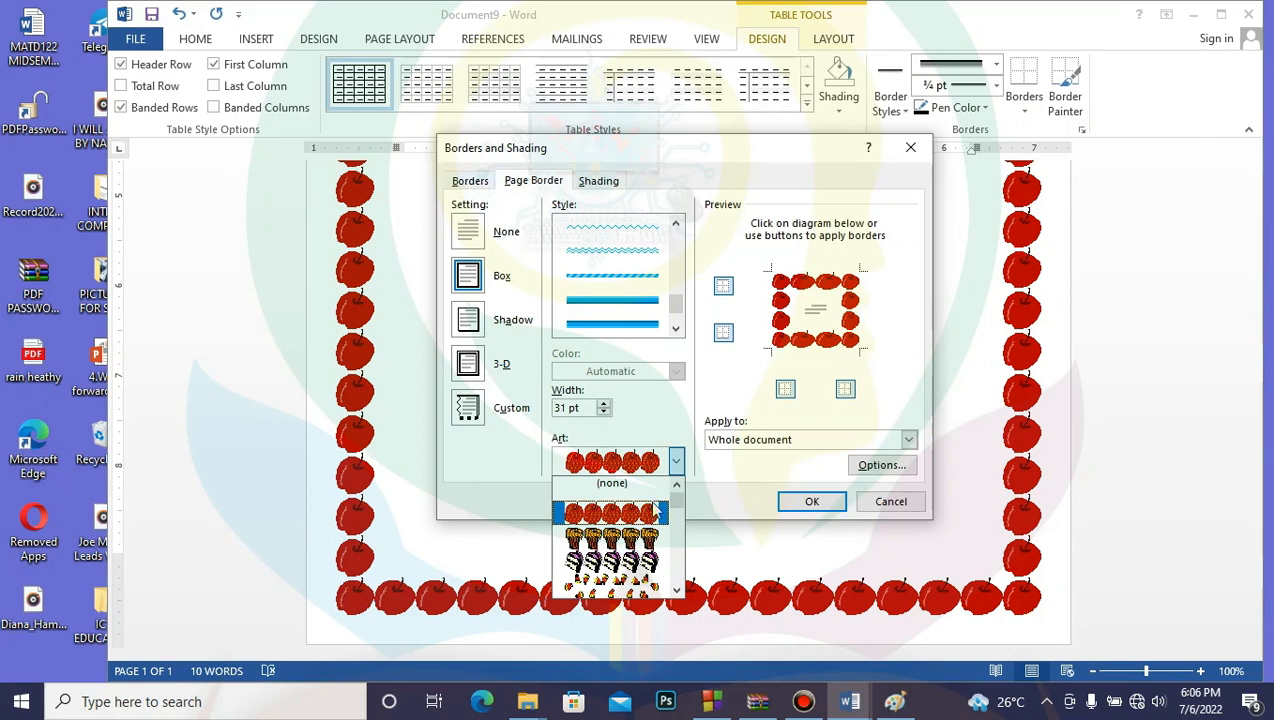
{"action": "left_click_drag", "start_coordinate": [678, 504], "coordinate": [680, 520]}
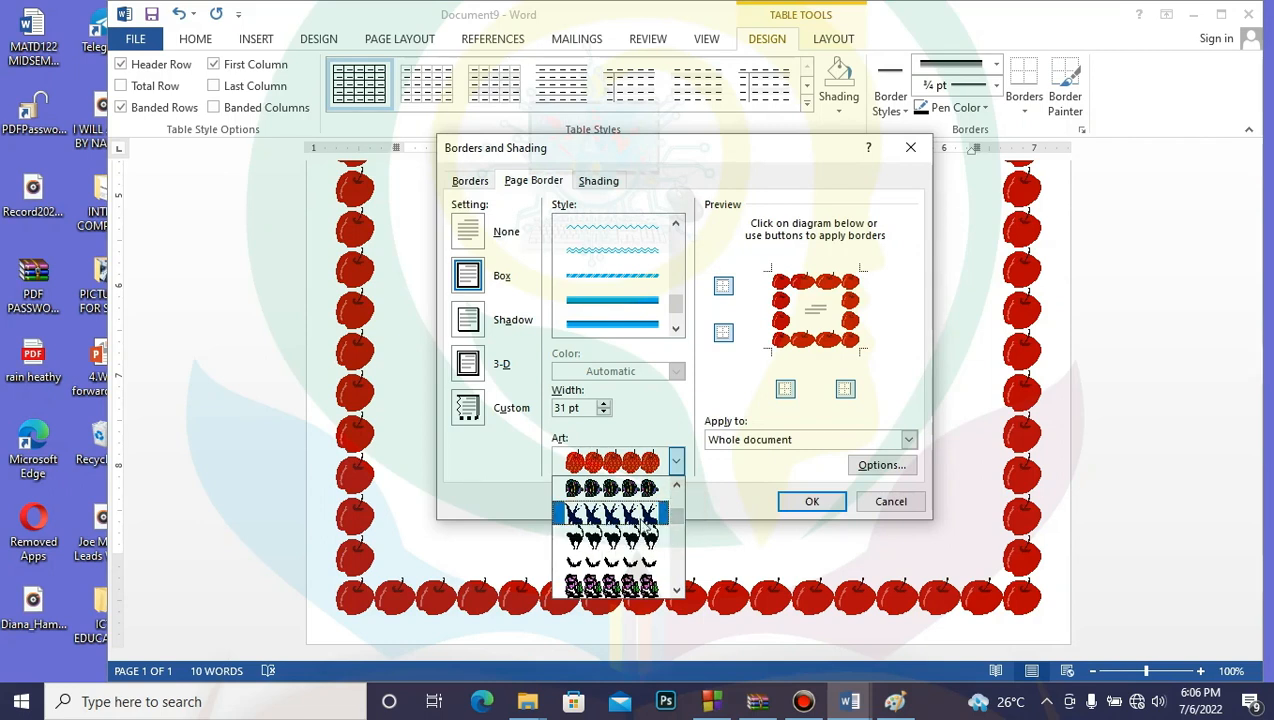
{"action": "left_click", "coordinate": [640, 512]}
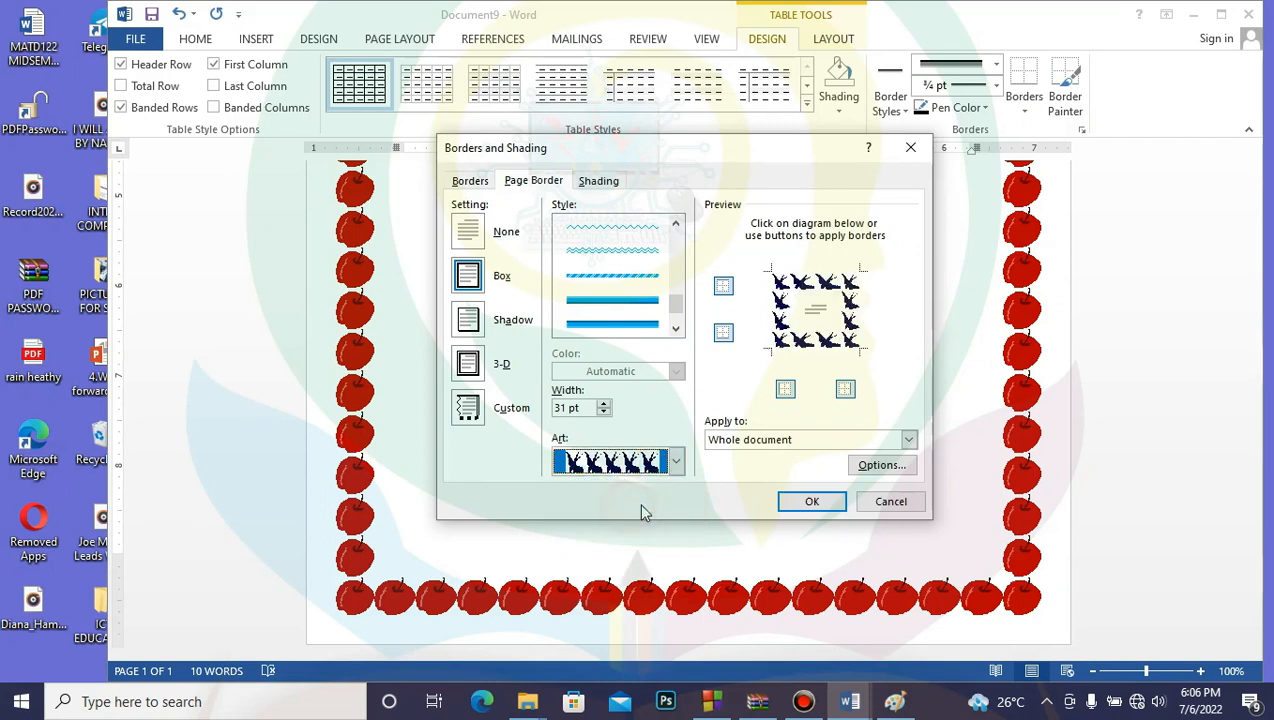
{"action": "left_click", "coordinate": [810, 503]}
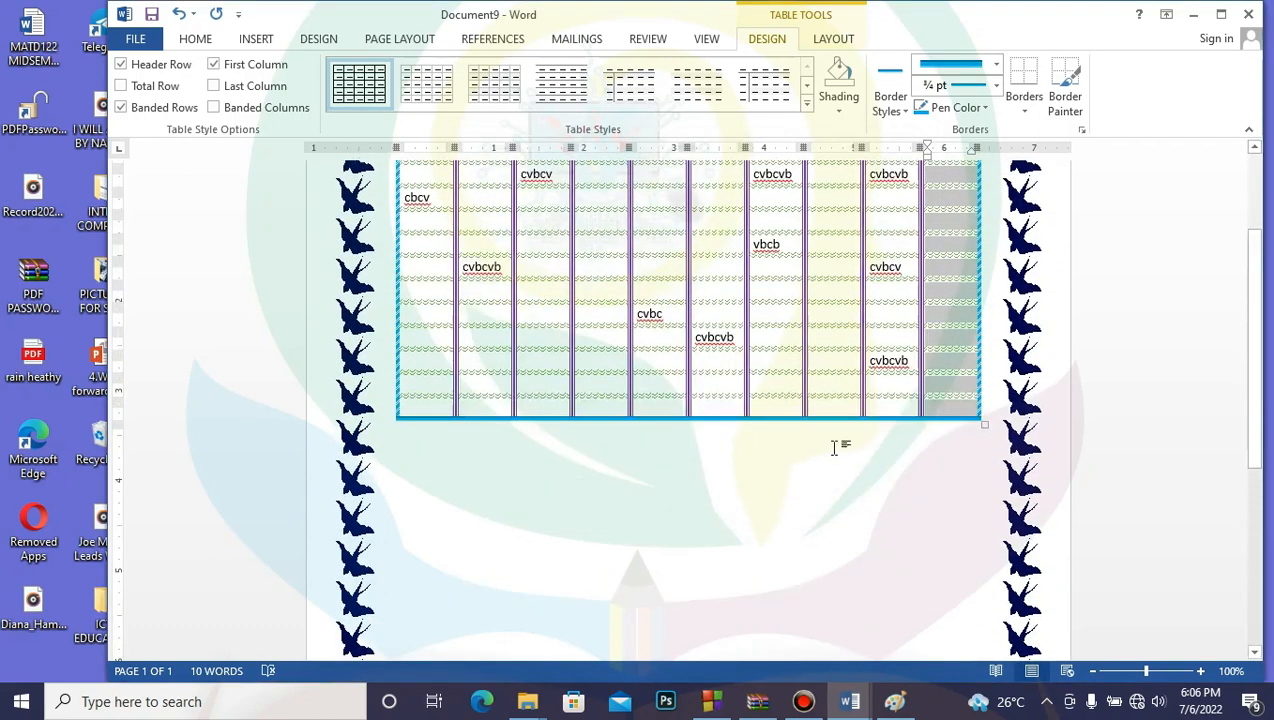
{"action": "scroll", "coordinate": [833, 450], "scroll_direction": "down", "scroll_amount": 10}
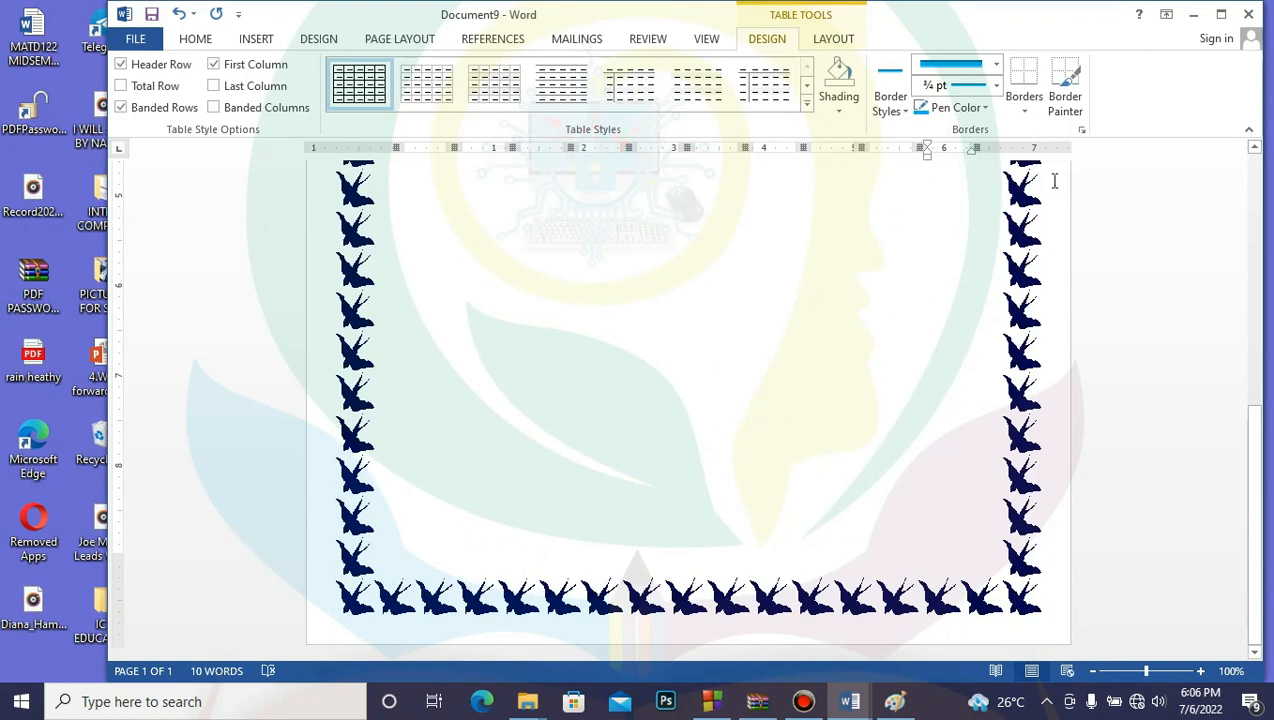
Step: Switch the page border to the 31 pt orange fan-on-purple art pattern
{"action": "left_click", "coordinate": [1081, 129]}
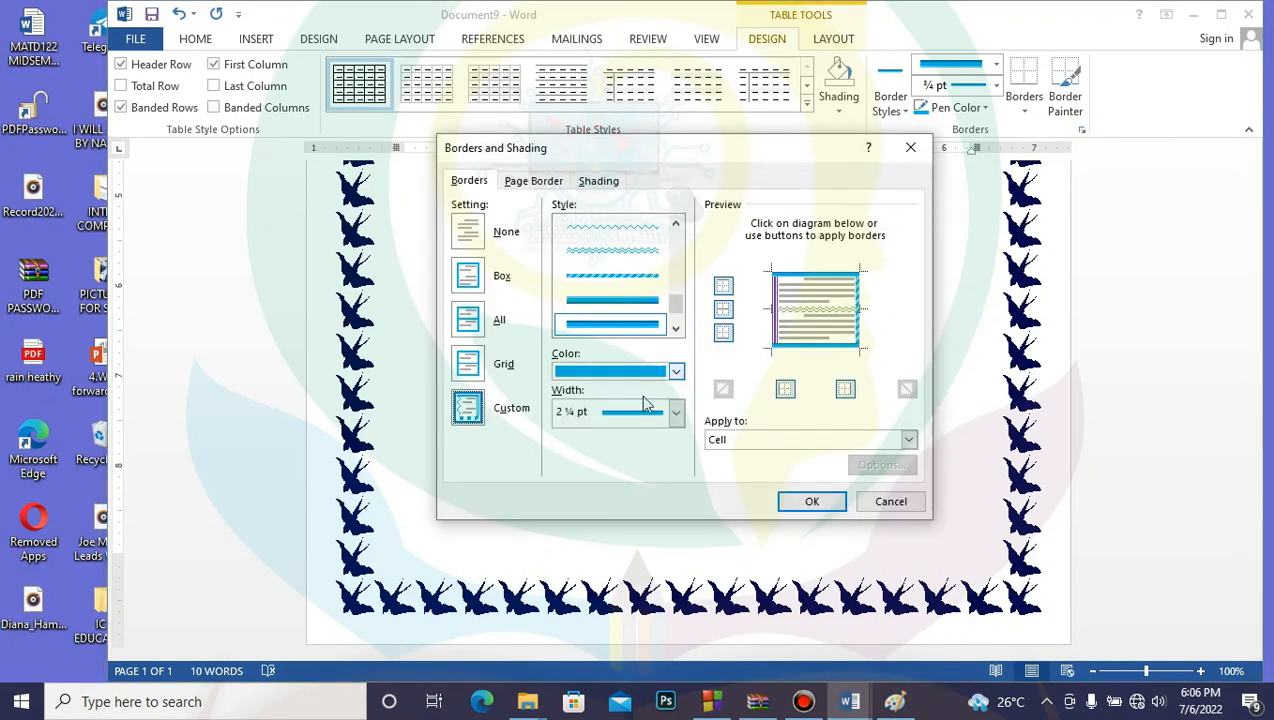
{"action": "left_click", "coordinate": [533, 181]}
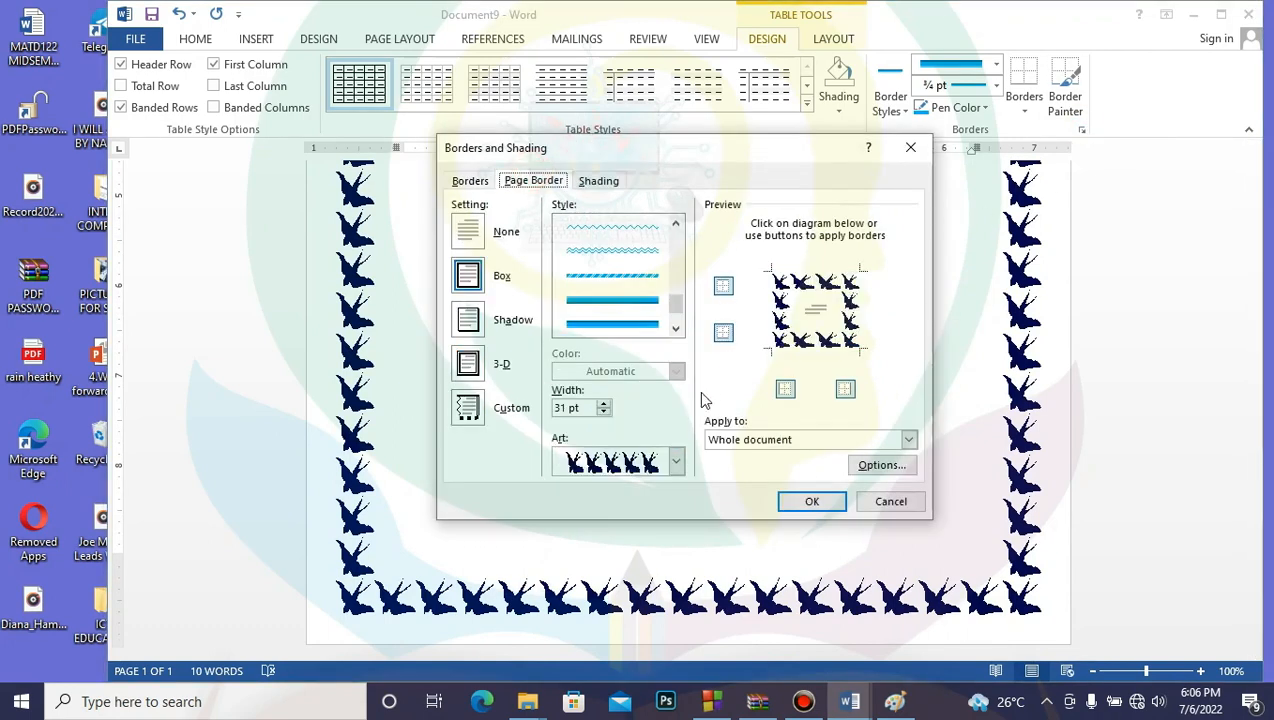
{"action": "left_click", "coordinate": [678, 462]}
{"action": "left_click_drag", "start_coordinate": [674, 511], "coordinate": [676, 538]}
{"action": "left_click", "coordinate": [637, 546]}
{"action": "left_click", "coordinate": [802, 492]}
{"action": "scroll", "coordinate": [830, 441], "scroll_direction": "up", "scroll_amount": 5}
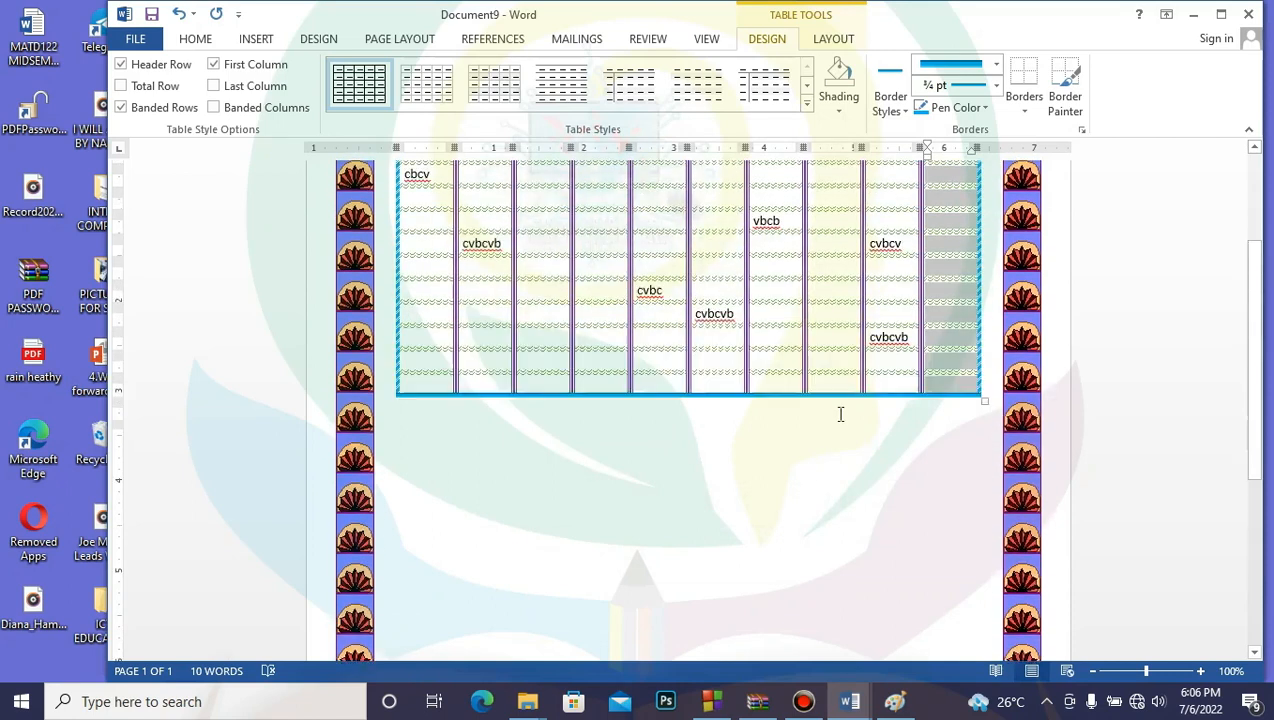
{"action": "scroll", "coordinate": [840, 415], "scroll_direction": "down", "scroll_amount": 8}
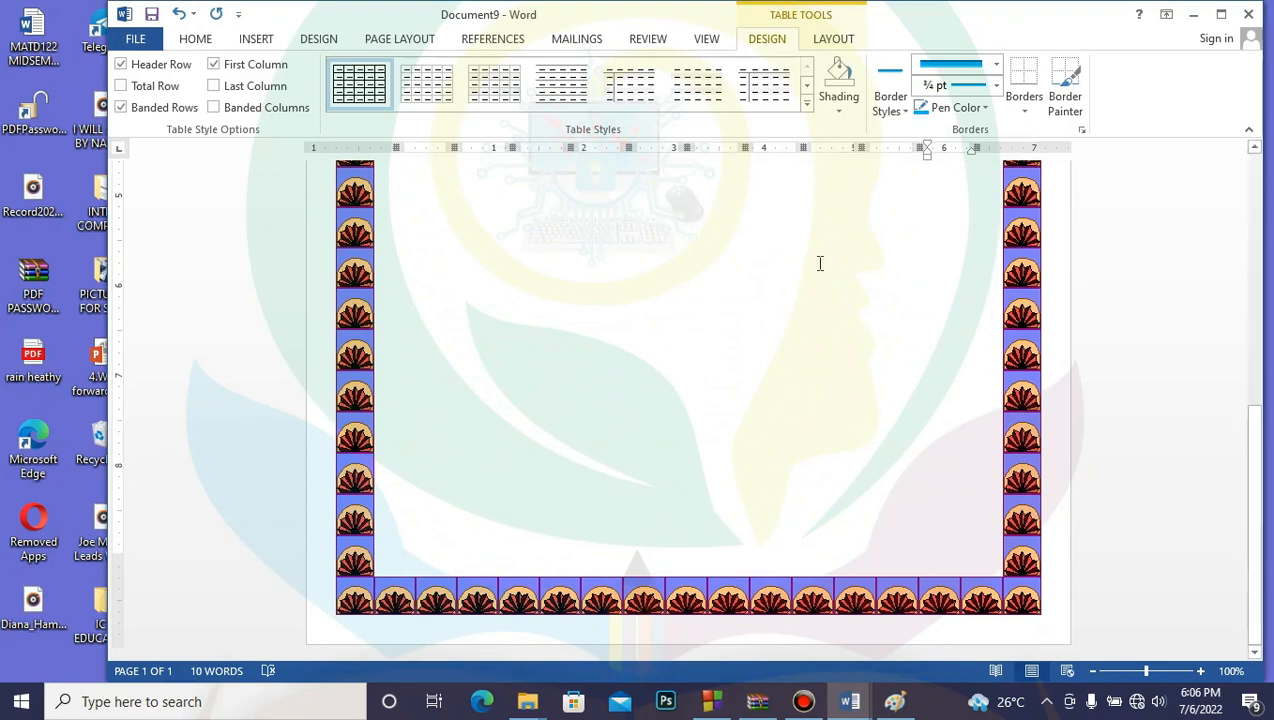
{"action": "scroll", "coordinate": [828, 340], "scroll_direction": "up", "scroll_amount": 8}
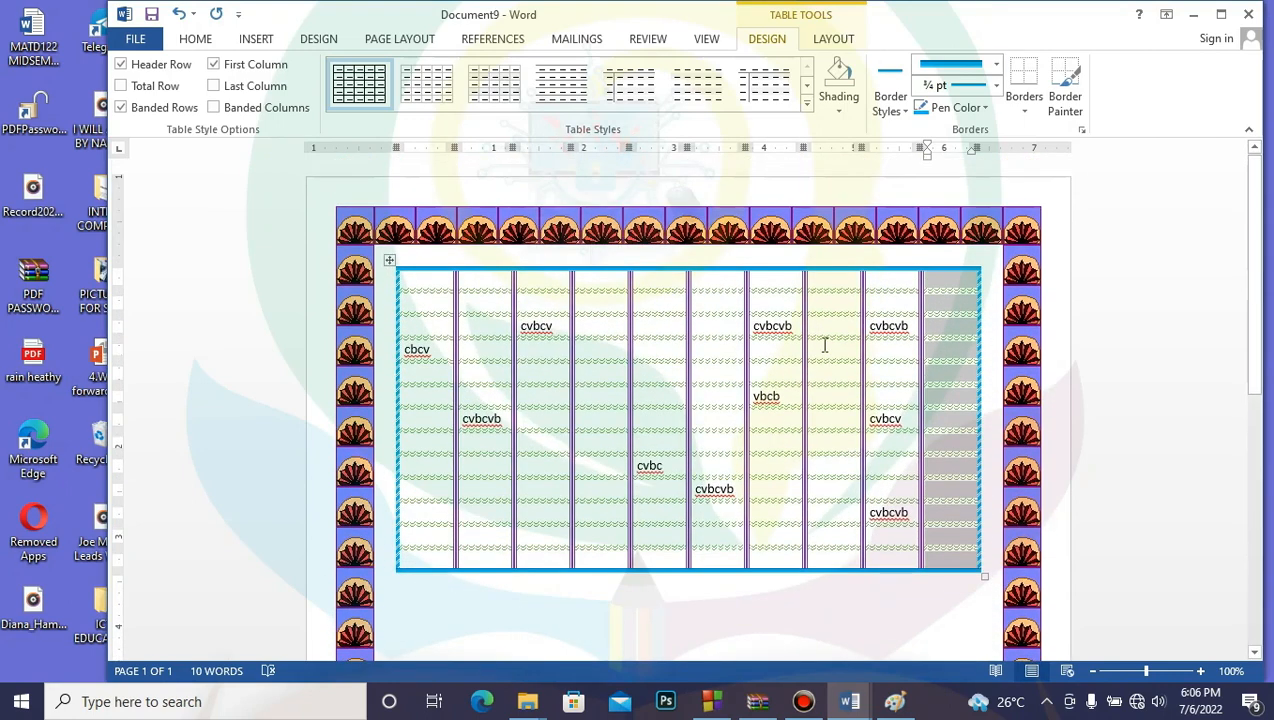
Step: Shade the entire table with a light green fill
{"action": "left_click", "coordinate": [389, 259]}
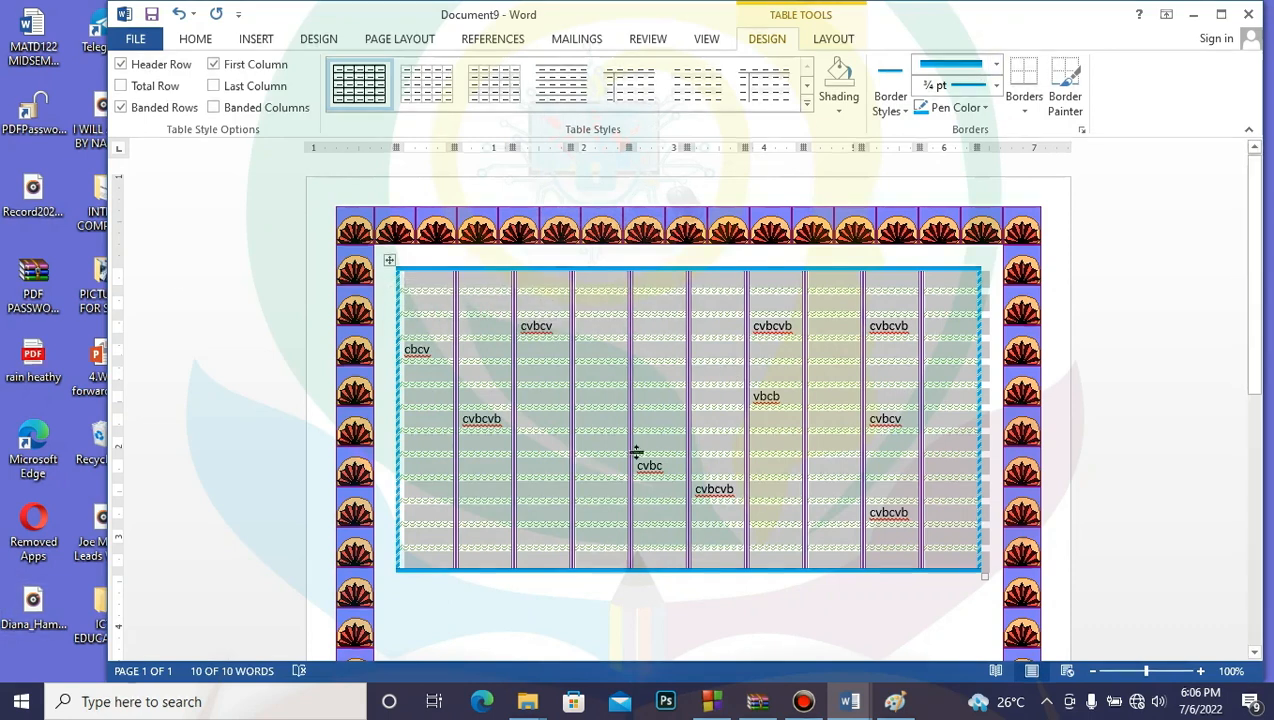
{"action": "left_click", "coordinate": [1084, 133]}
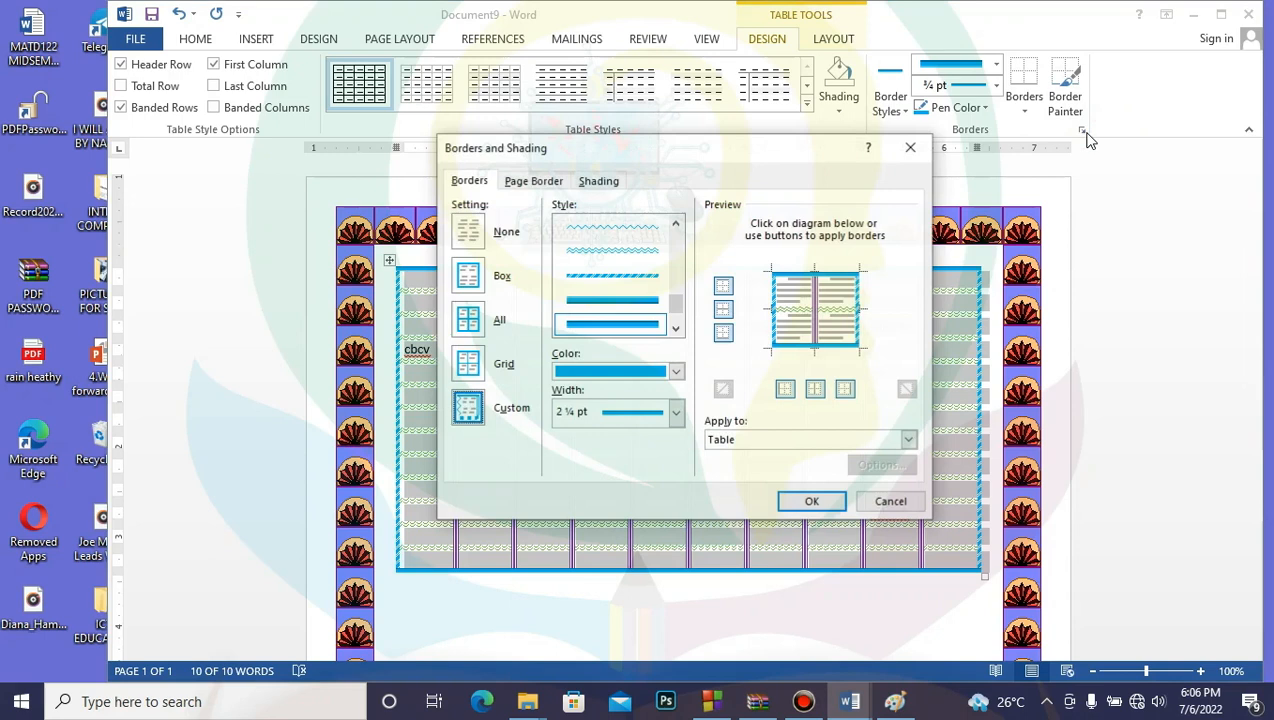
{"action": "left_click", "coordinate": [599, 182]}
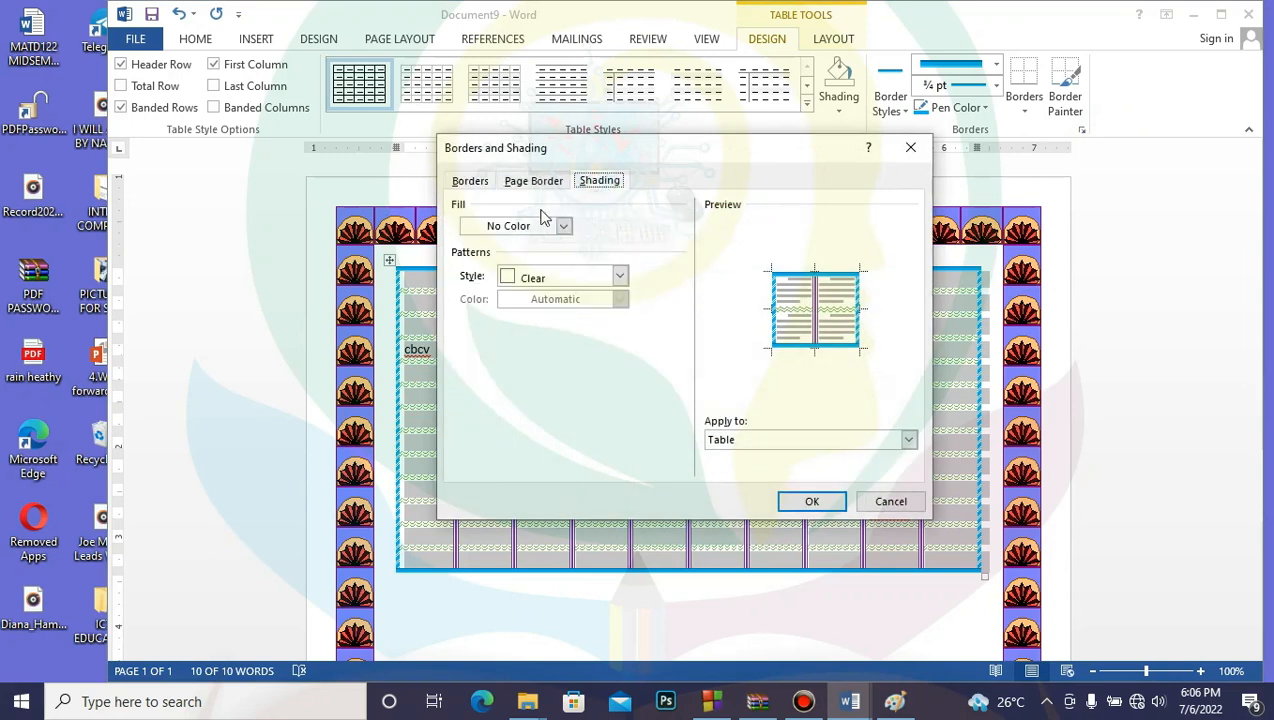
{"action": "left_click", "coordinate": [565, 226]}
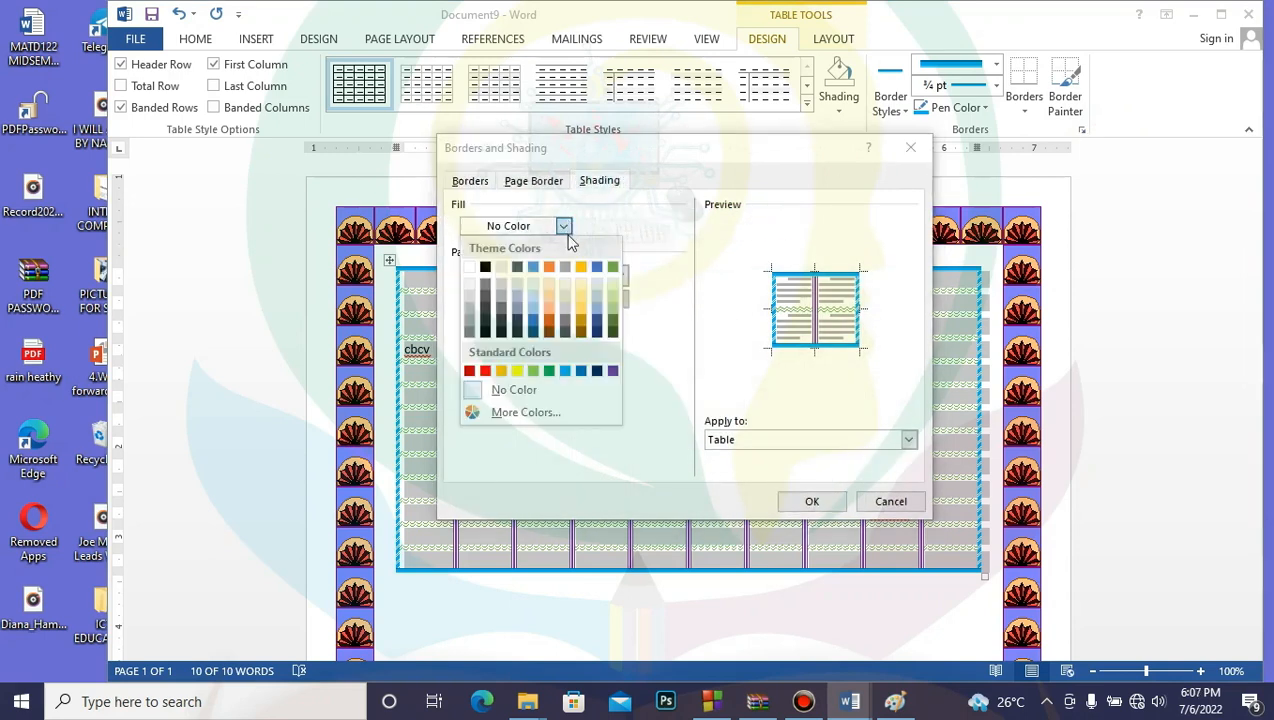
{"action": "left_click", "coordinate": [612, 304]}
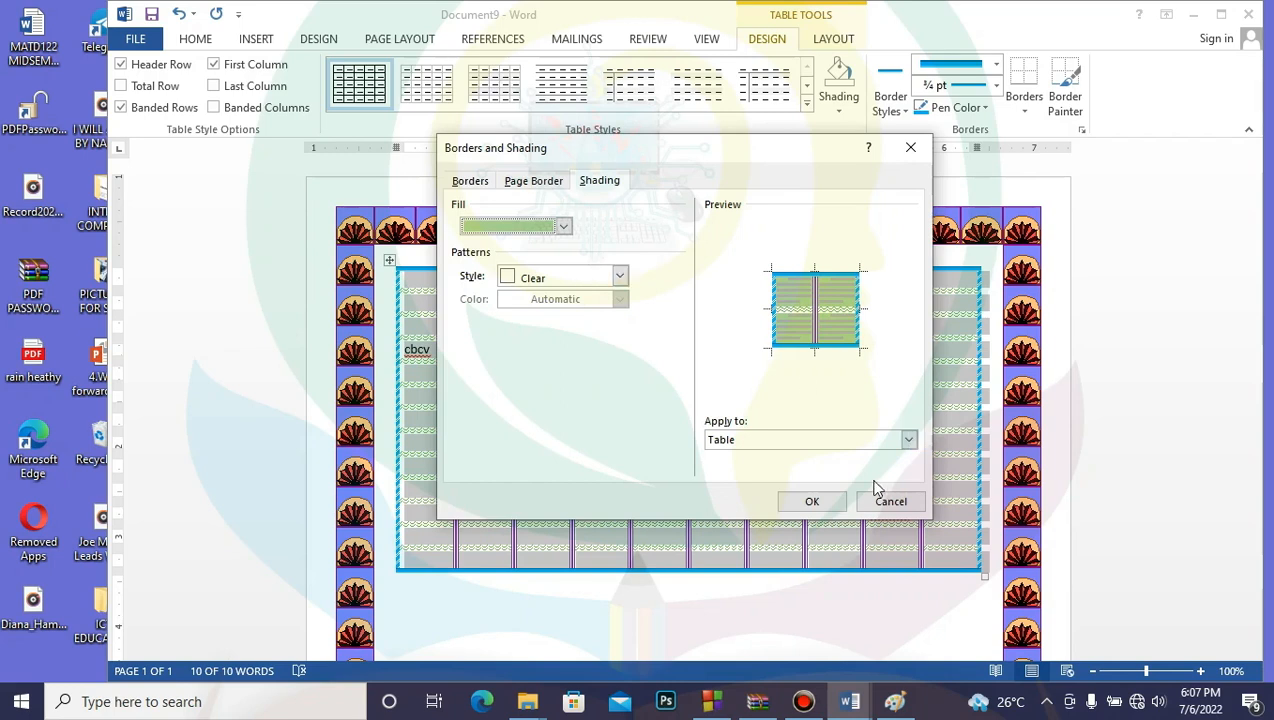
{"action": "left_click", "coordinate": [812, 501]}
{"action": "left_click", "coordinate": [823, 613]}
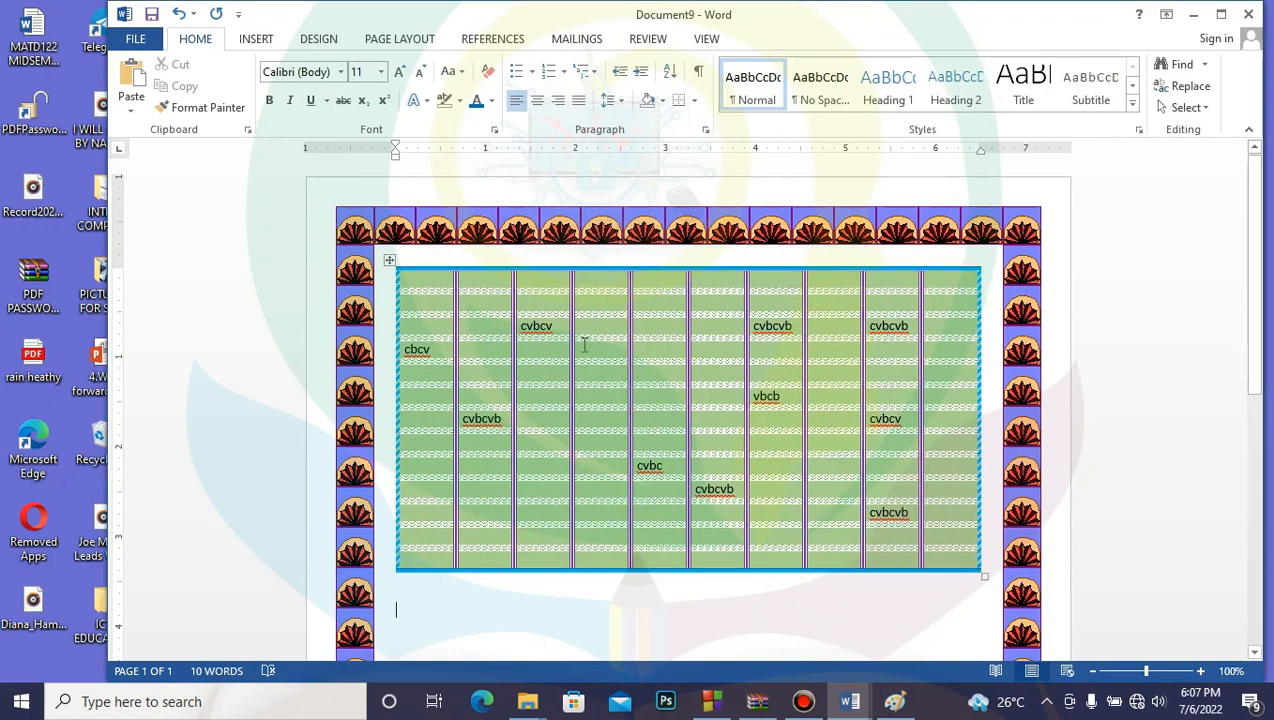
Step: Add a 5% dotted shading pattern in grey-blue over the table's green fill
{"action": "left_click", "coordinate": [390, 262]}
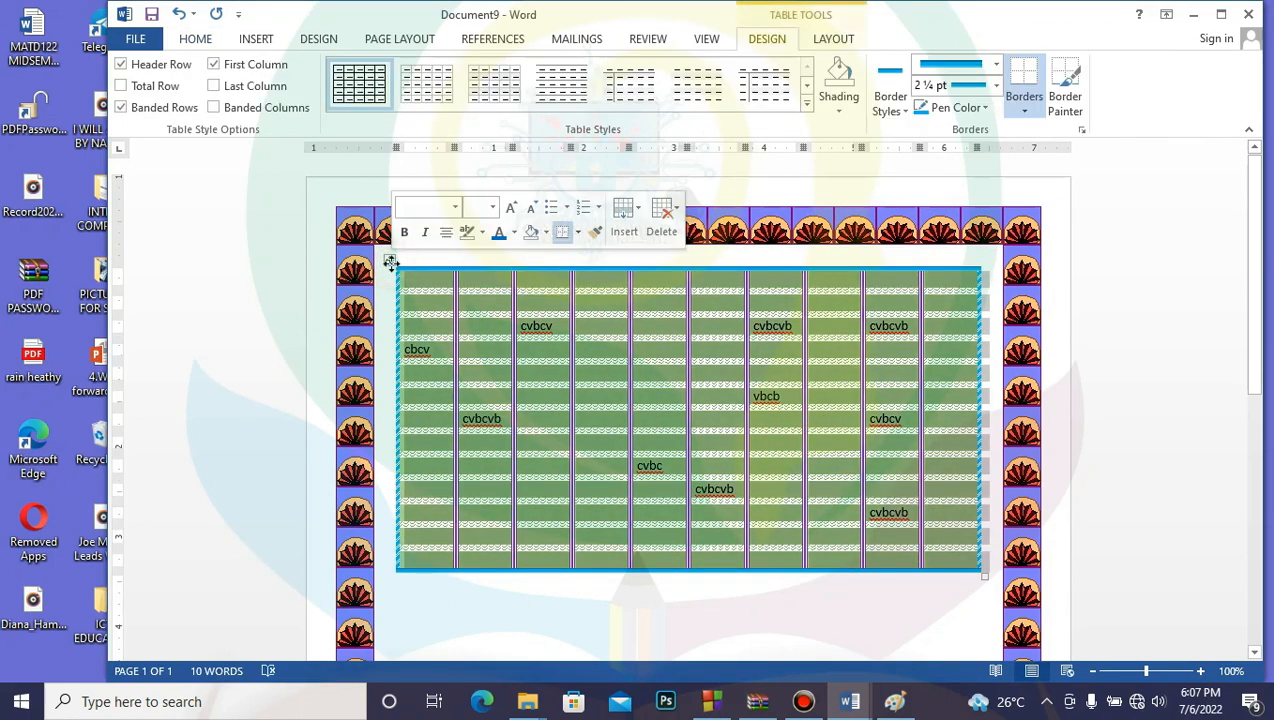
{"action": "left_click", "coordinate": [1082, 132]}
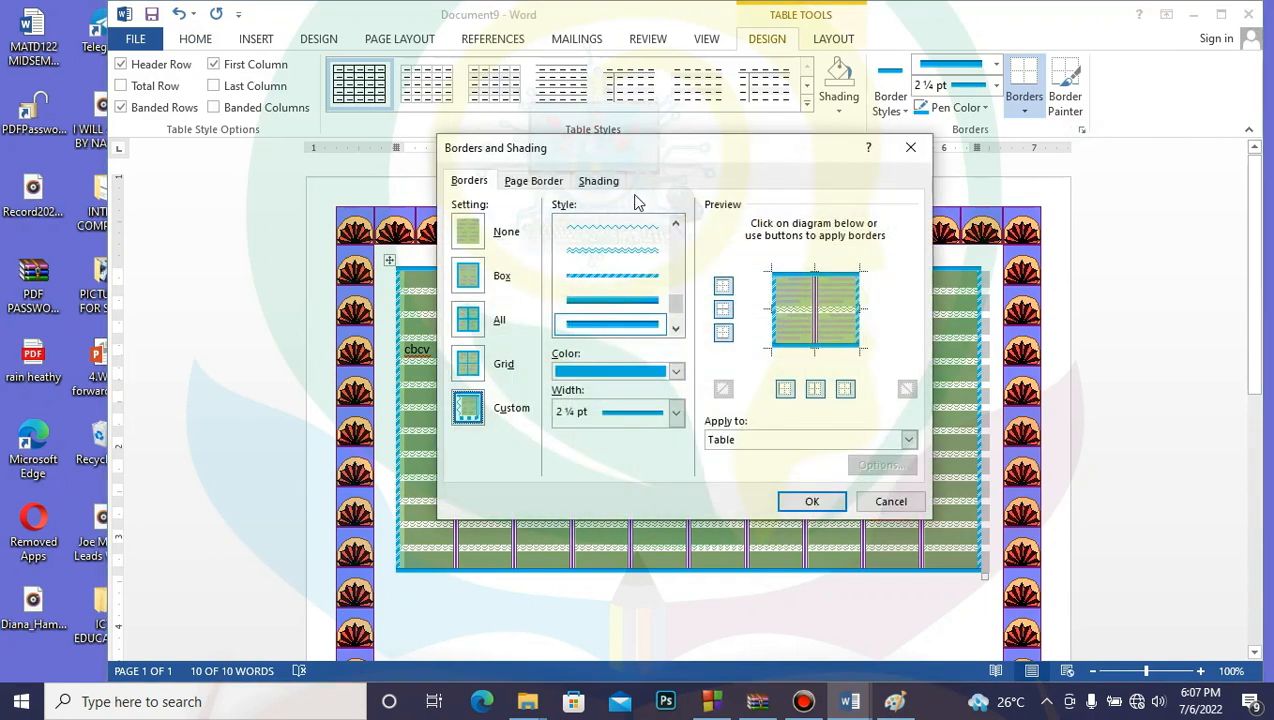
{"action": "left_click", "coordinate": [607, 181]}
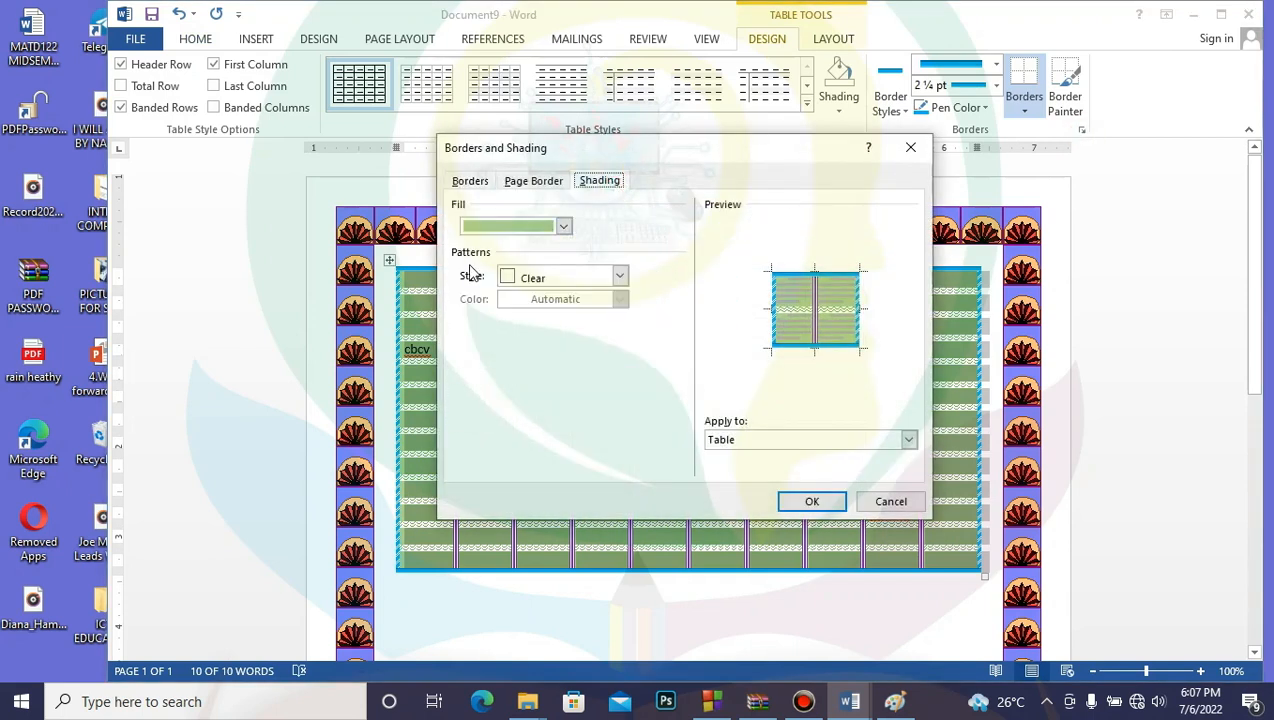
{"action": "left_click", "coordinate": [620, 276]}
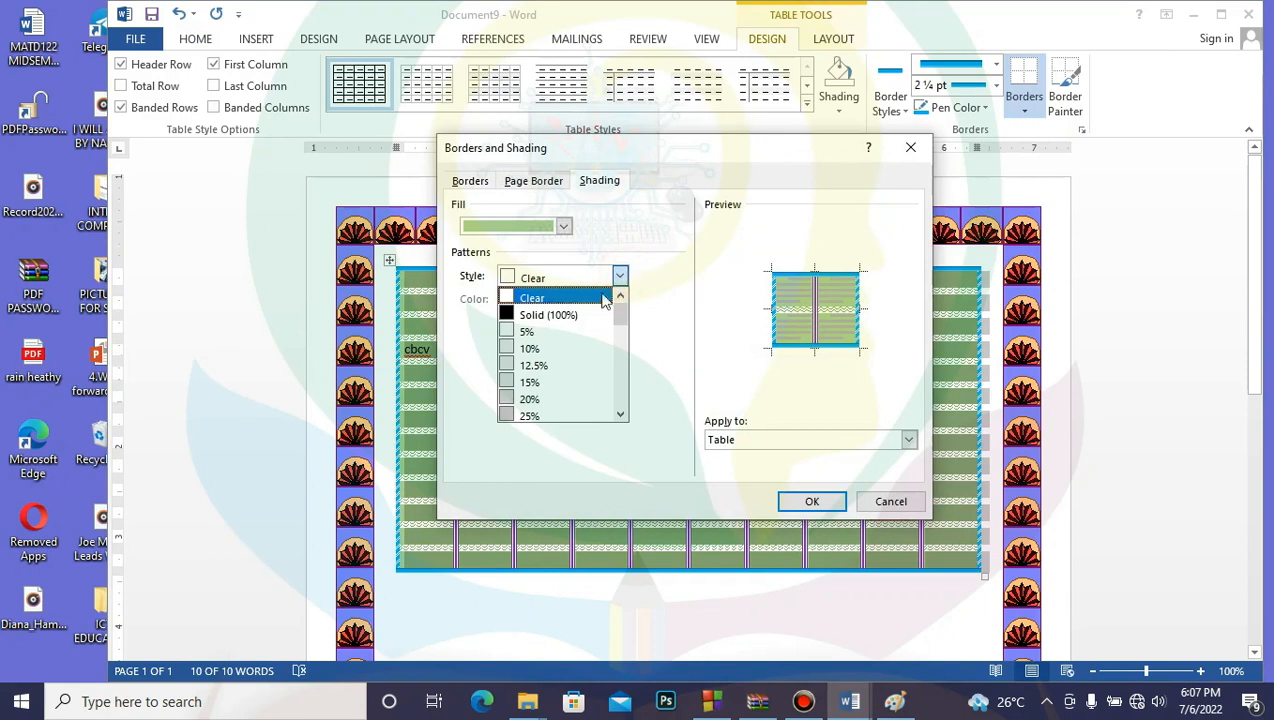
{"action": "left_click", "coordinate": [573, 338]}
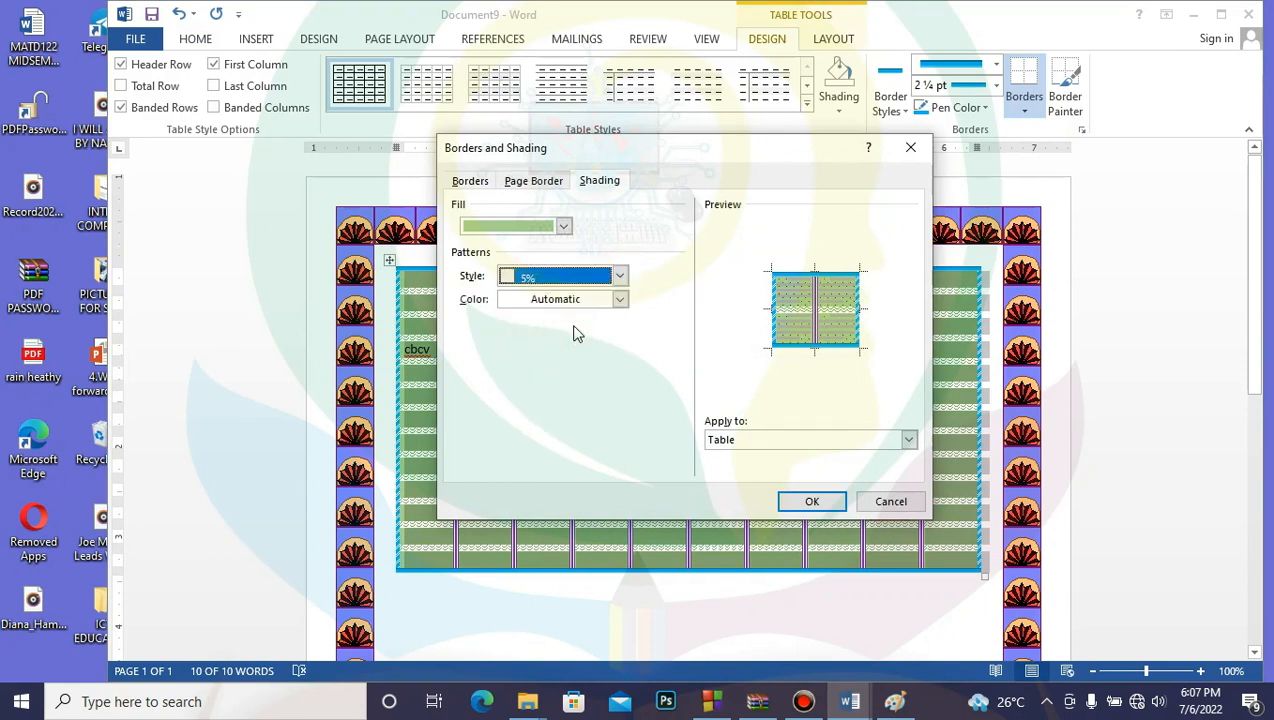
{"action": "left_click", "coordinate": [618, 300]}
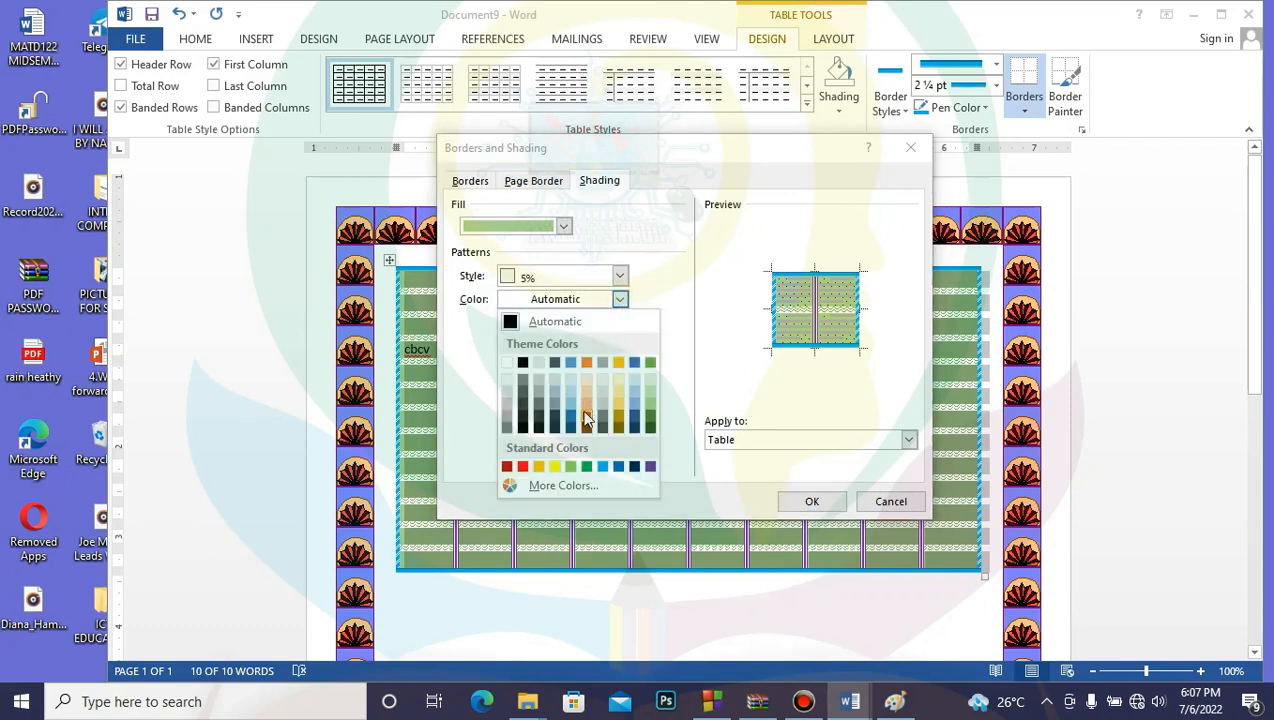
{"action": "left_click", "coordinate": [555, 403]}
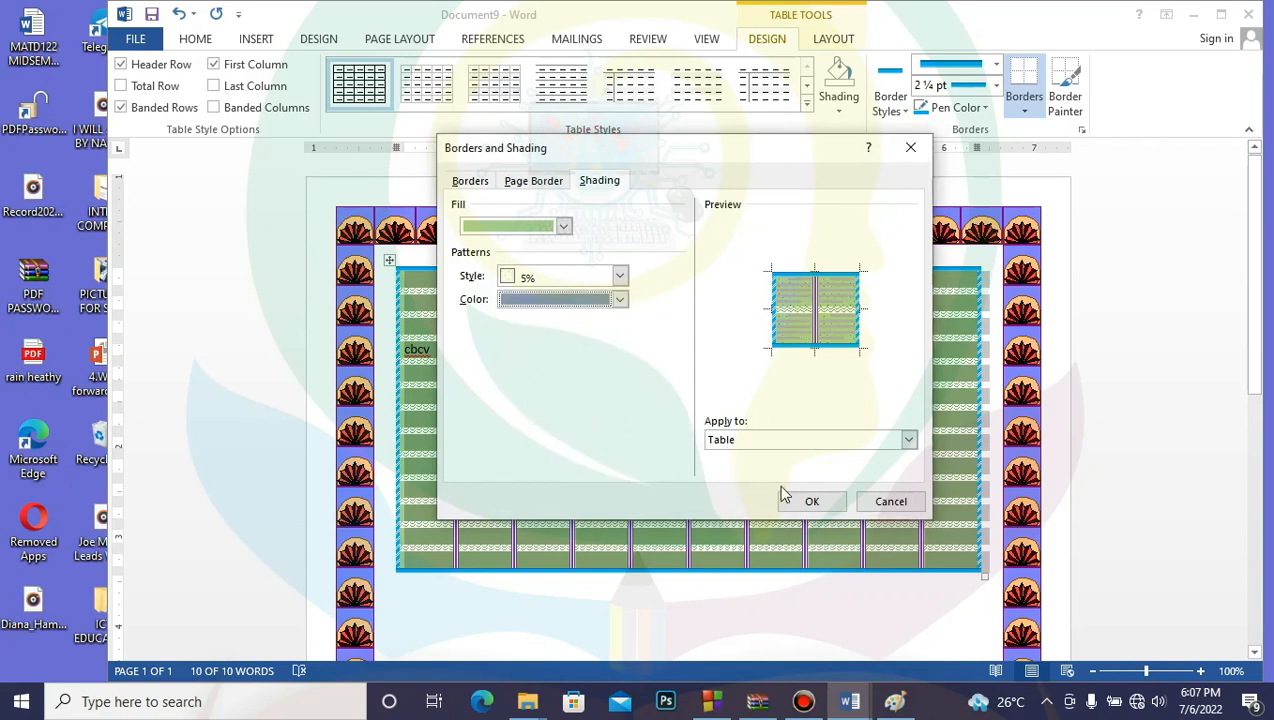
{"action": "left_click", "coordinate": [810, 501]}
{"action": "left_click", "coordinate": [809, 603]}
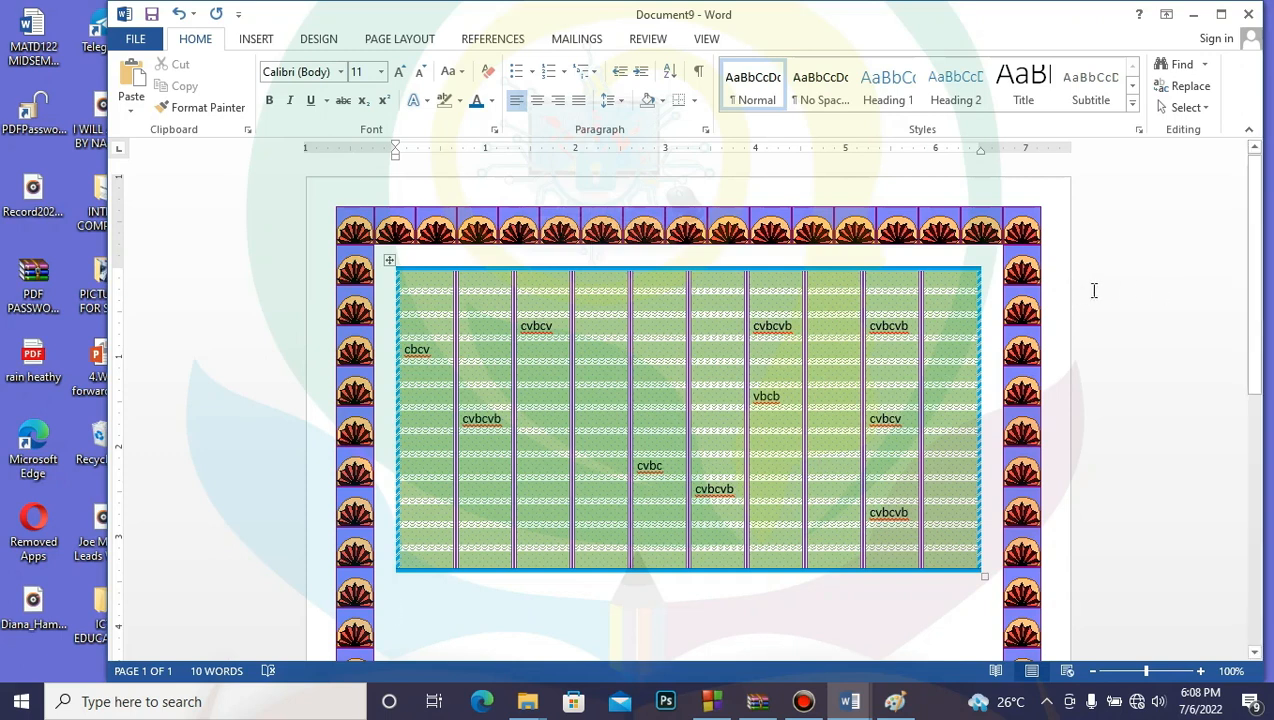
Step: Place the cursor below the table and open a new blank document, Document10, with Ctrl+N
{"action": "left_click_drag", "start_coordinate": [1260, 282], "coordinate": [1256, 140]}
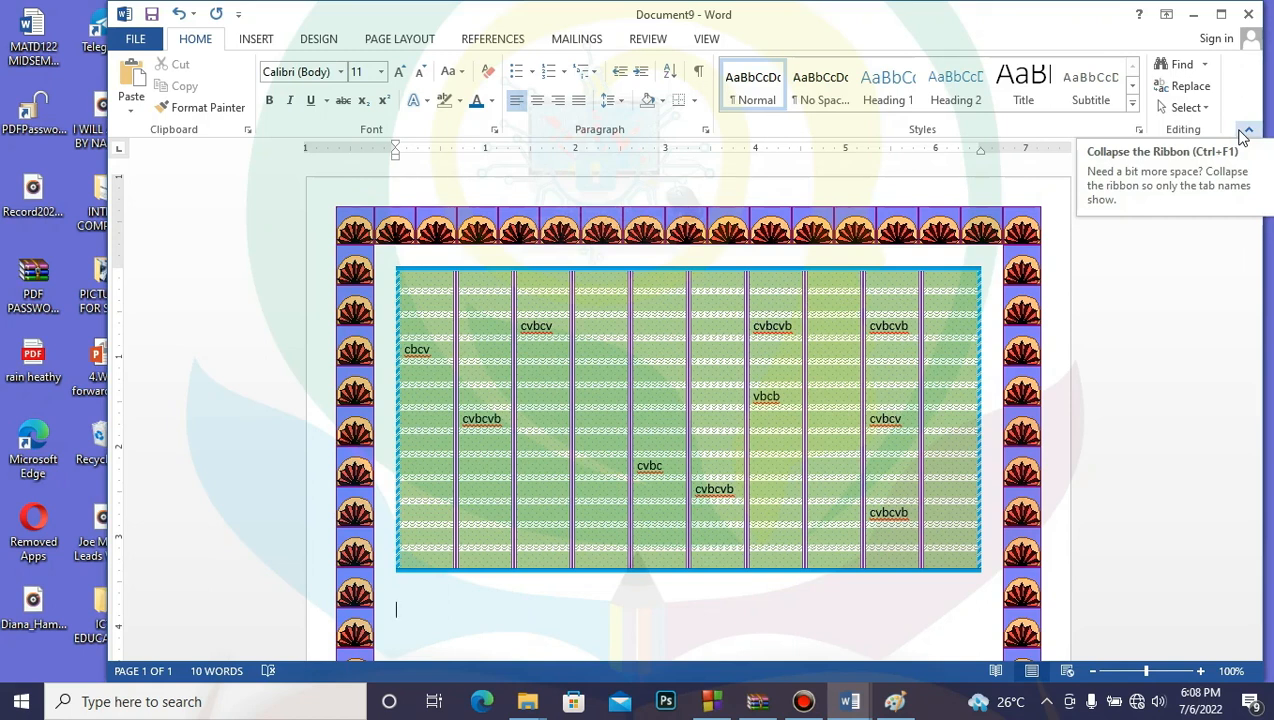
{"action": "left_click", "coordinate": [876, 600]}
{"action": "left_click", "coordinate": [846, 576]}
{"action": "left_click", "coordinate": [863, 593]}
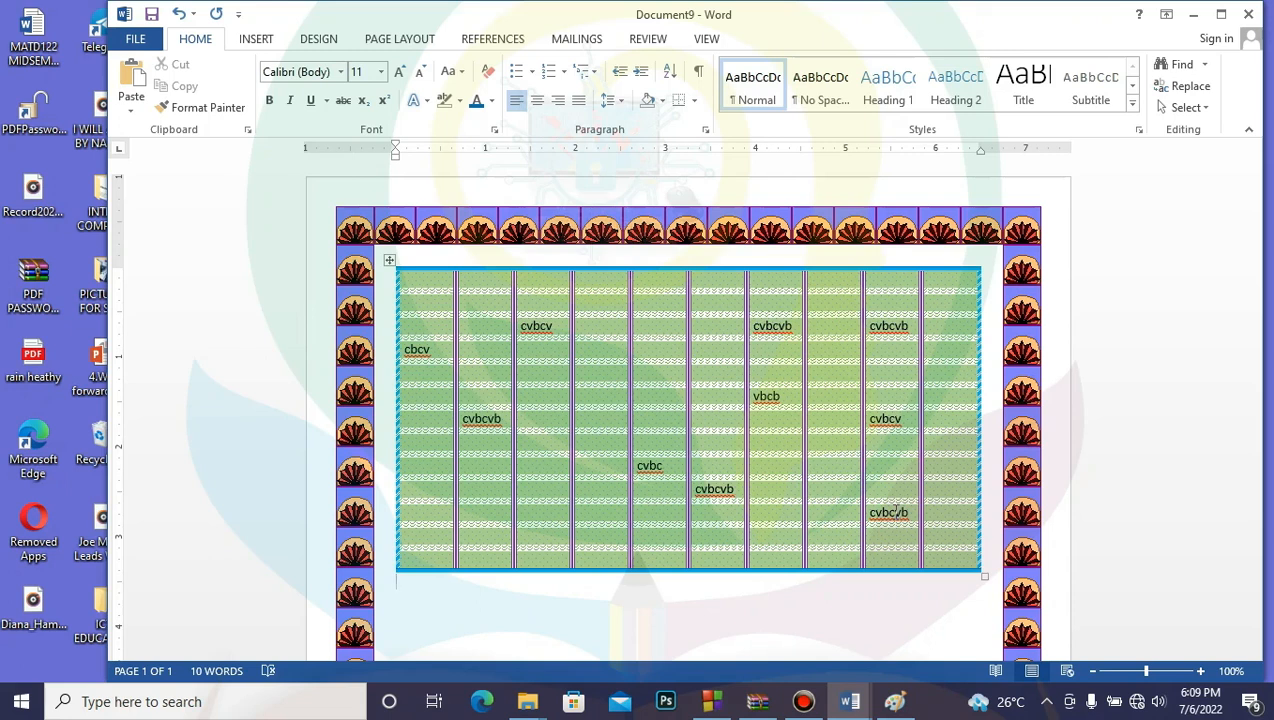
{"action": "key", "text": "ctrl+n"}
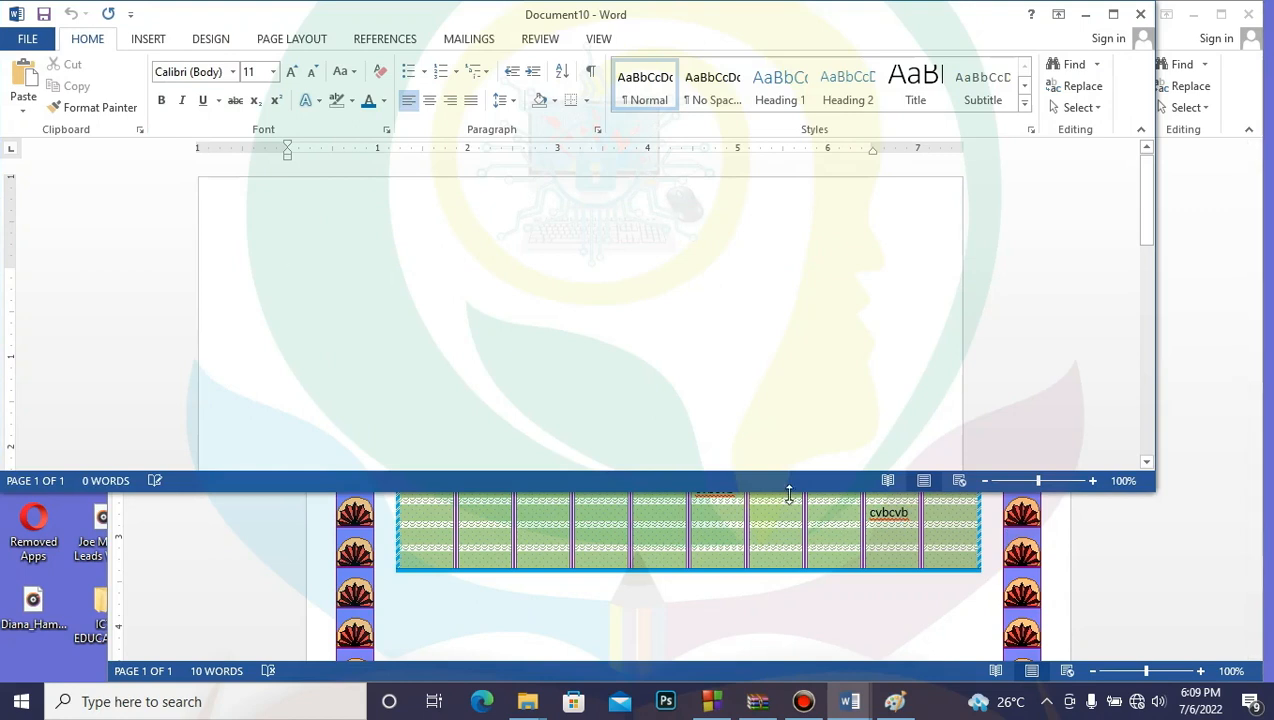
Step: Enlarge the new document window and draw a blue square in the page's upper left
{"action": "left_click_drag", "start_coordinate": [790, 484], "coordinate": [795, 688]}
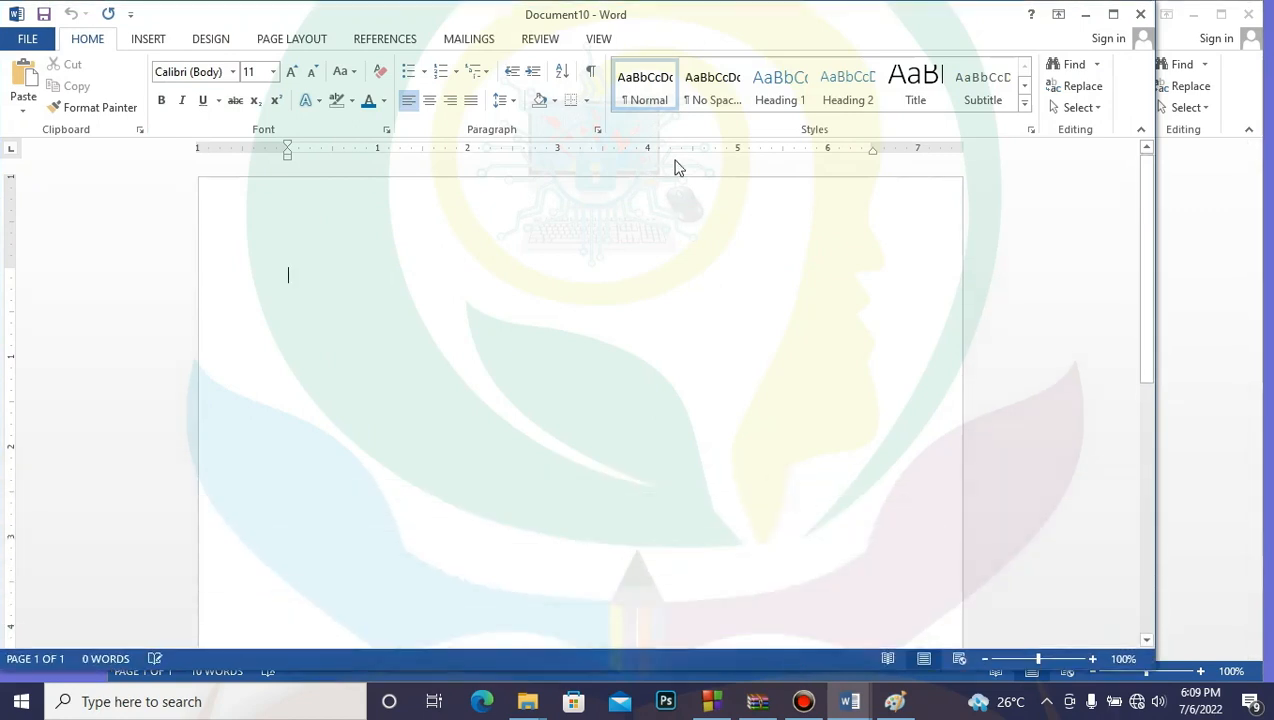
{"action": "left_click_drag", "start_coordinate": [701, 17], "coordinate": [790, 28]}
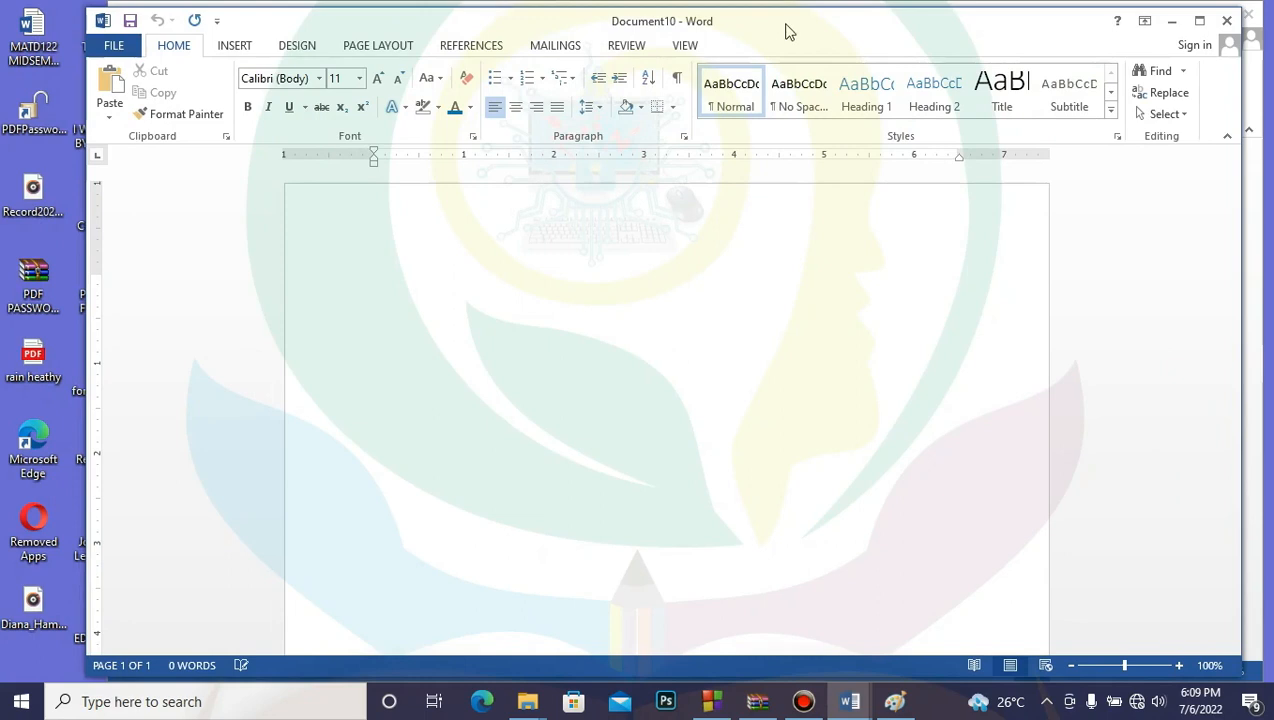
{"action": "left_click", "coordinate": [234, 47]}
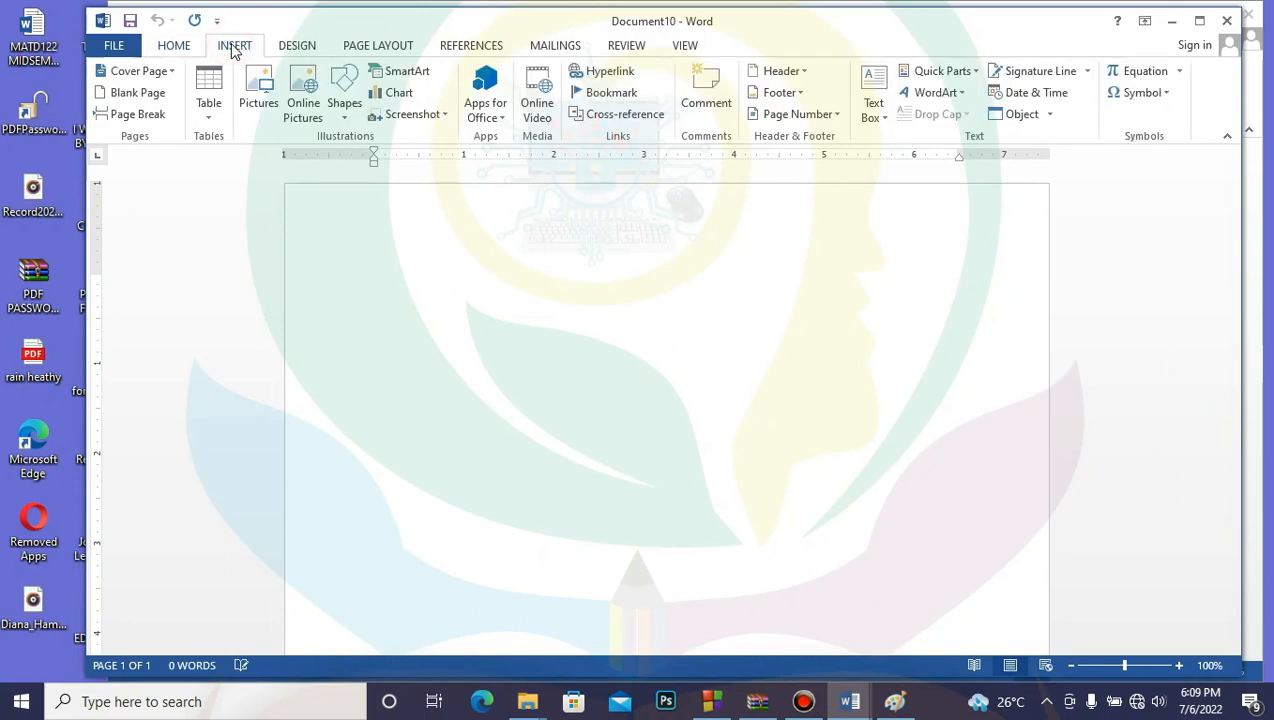
{"action": "left_click", "coordinate": [345, 110]}
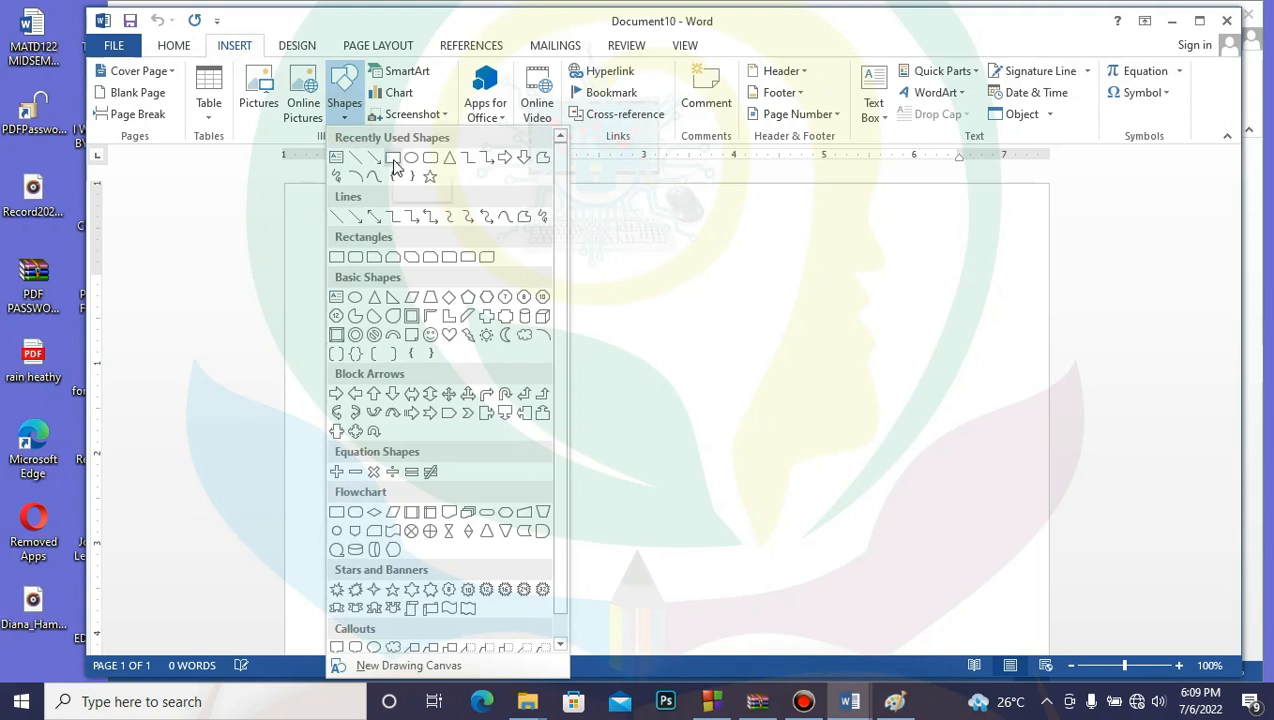
{"action": "left_click", "coordinate": [393, 158]}
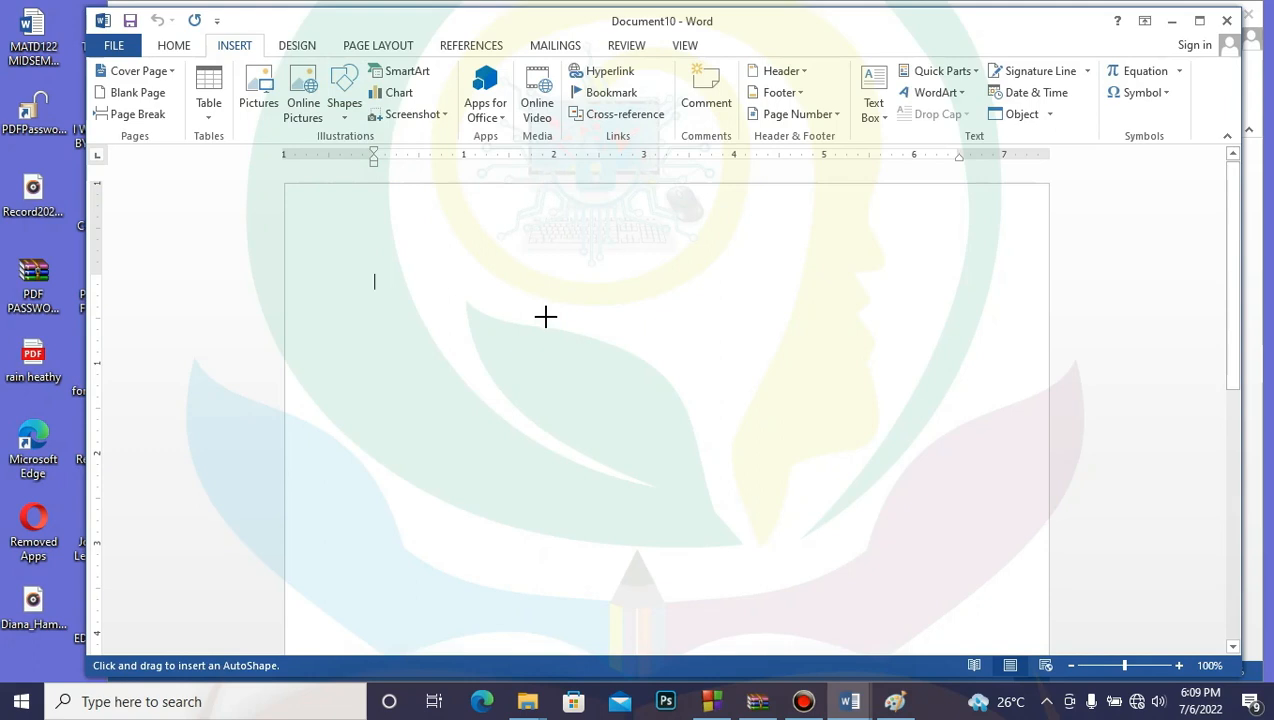
{"action": "mouse_move", "coordinate": [459, 299]}
{"action": "left_mouse_down"}
{"action": "mouse_move", "coordinate": [592, 353]}
{"action": "mouse_move", "coordinate": [605, 432]}
{"action": "left_mouse_up"}
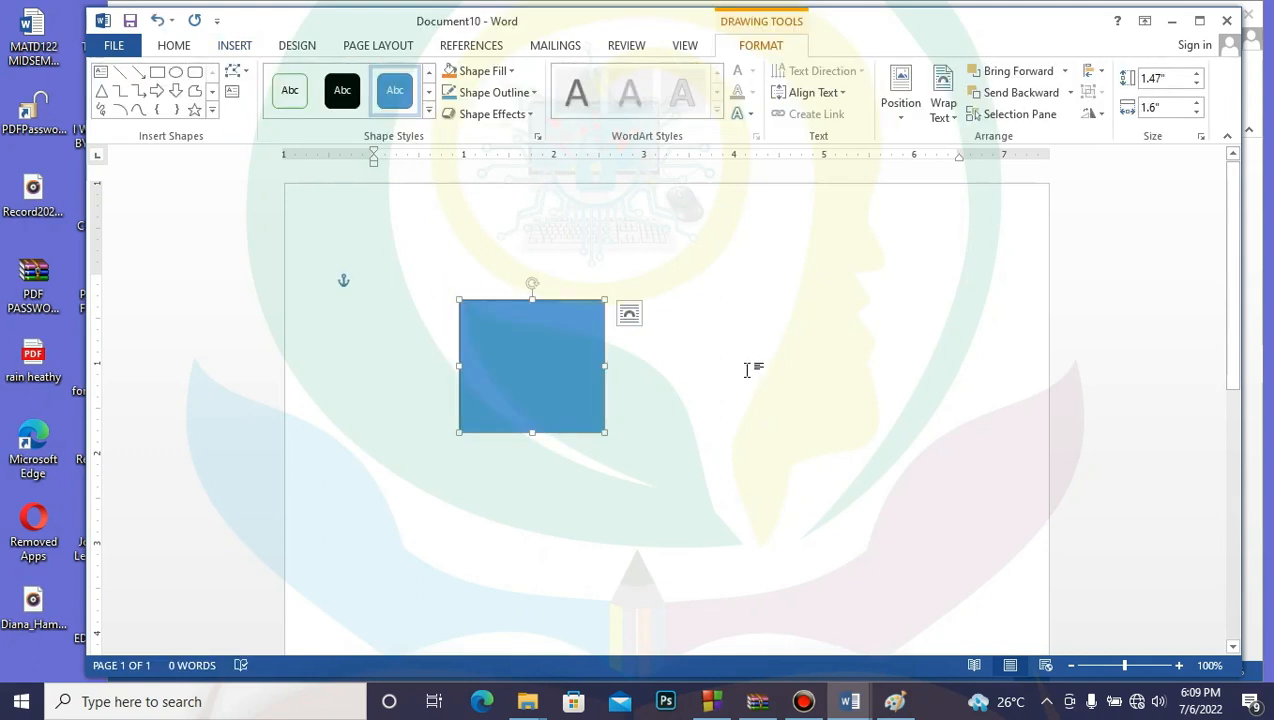
{"action": "left_click", "coordinate": [742, 338]}
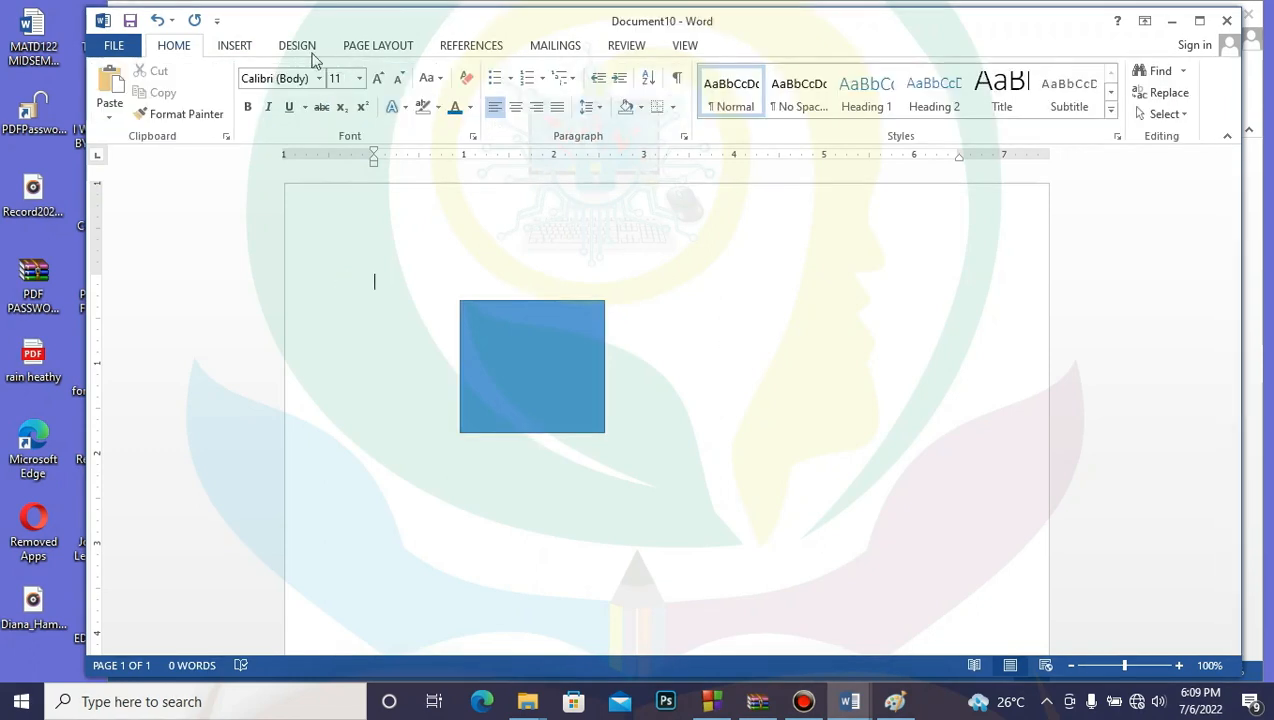
Step: Draw a blue triangle to the right of the square
{"action": "left_click", "coordinate": [236, 45]}
{"action": "left_click", "coordinate": [343, 114]}
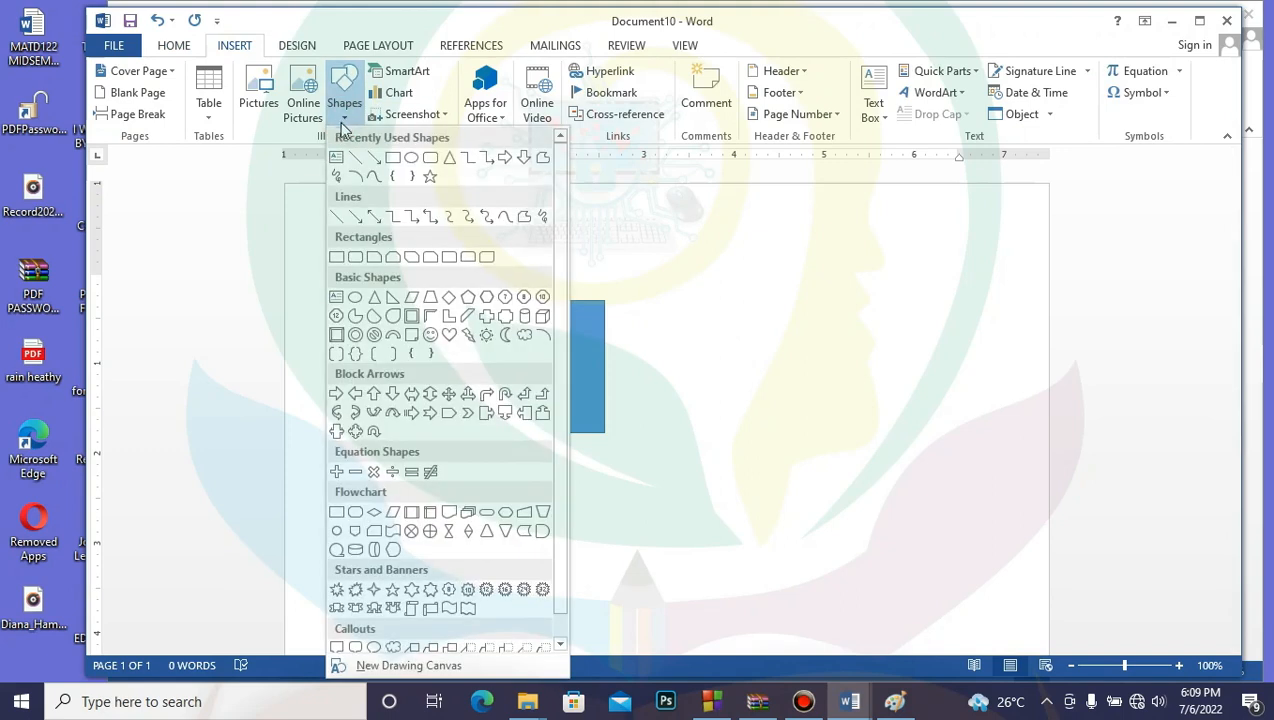
{"action": "left_click", "coordinate": [447, 160]}
{"action": "left_click_drag", "start_coordinate": [765, 318], "coordinate": [915, 466]}
{"action": "left_click", "coordinate": [731, 521]}
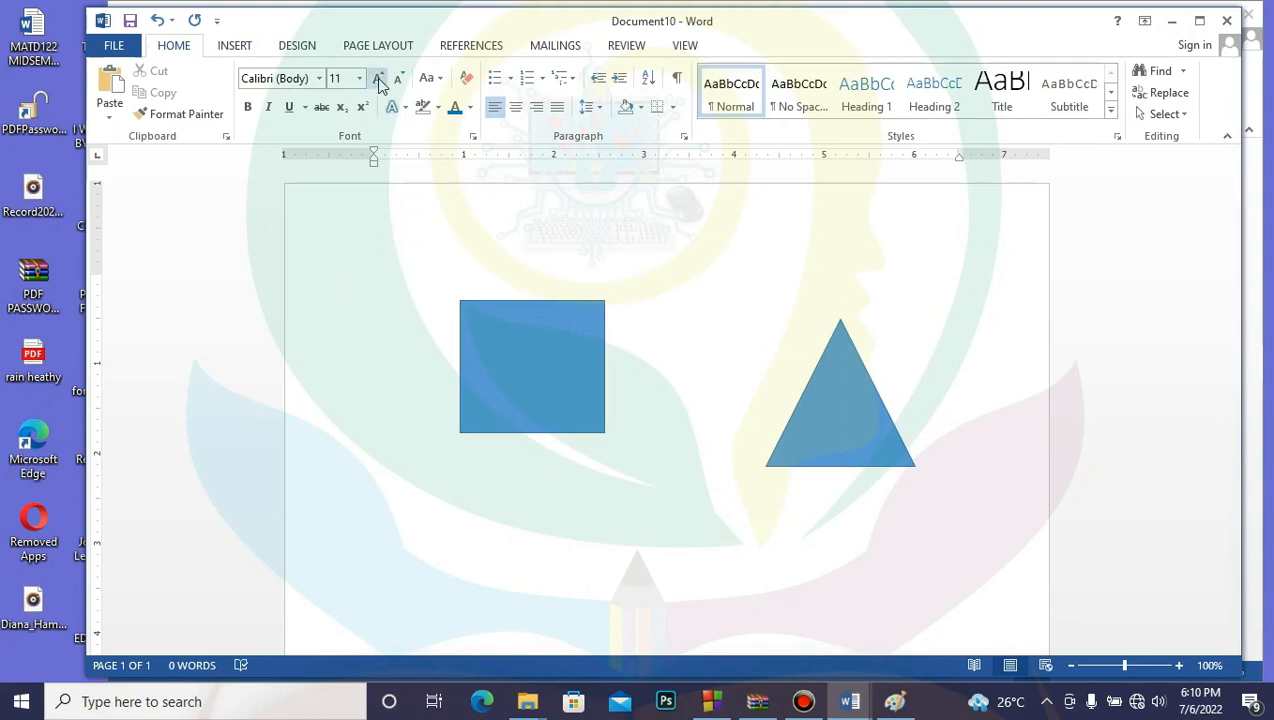
{"action": "left_click", "coordinate": [234, 45]}
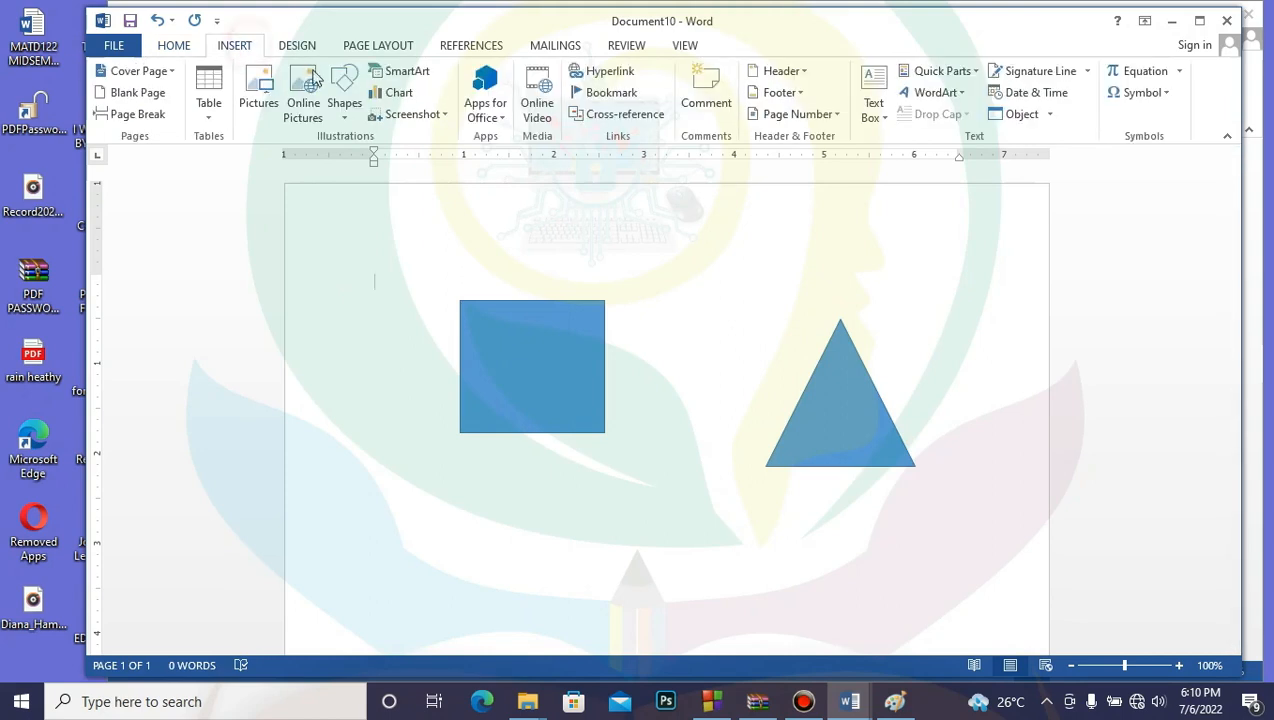
Step: Draw a large blue smiley face below and between the square and triangle
{"action": "left_click", "coordinate": [343, 110]}
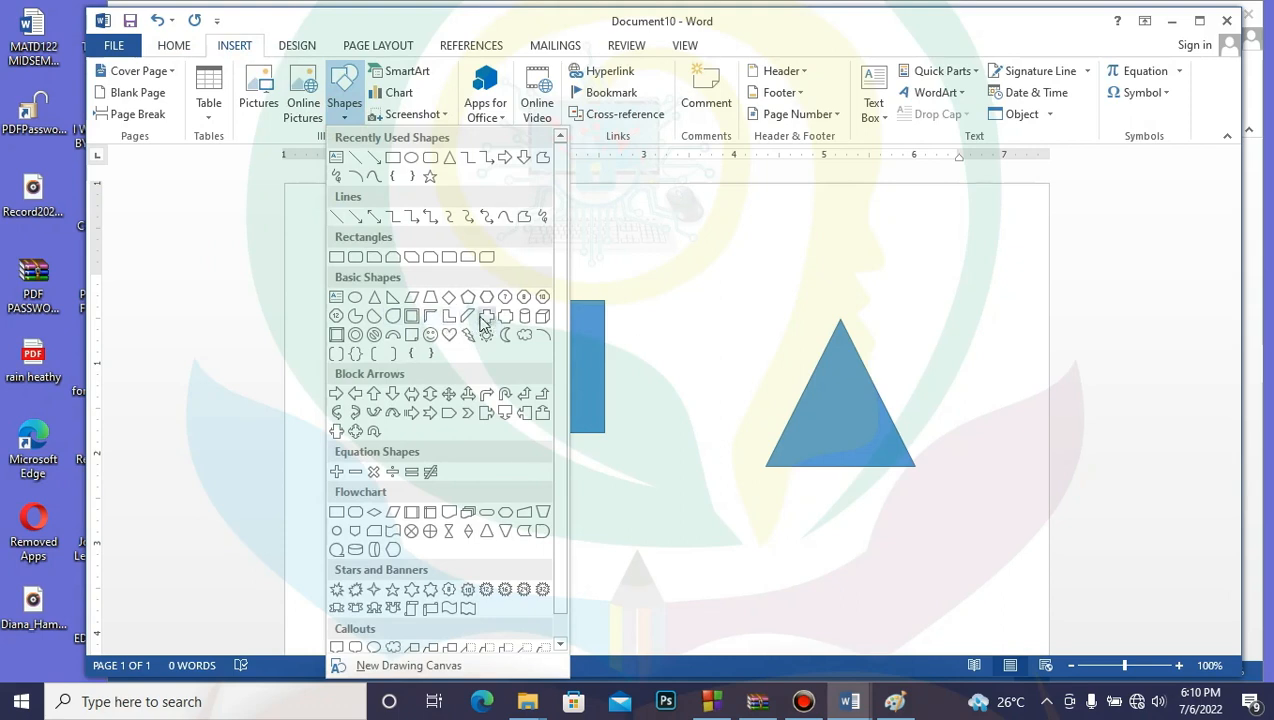
{"action": "left_click", "coordinate": [428, 335]}
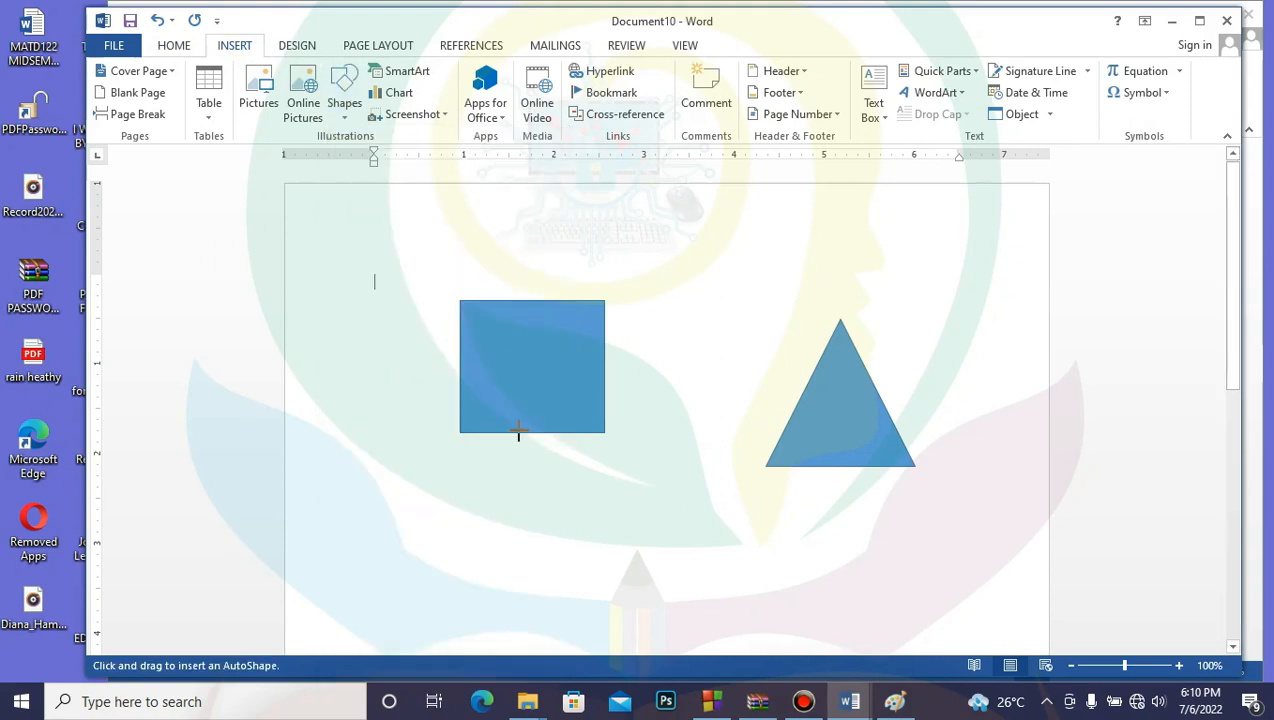
{"action": "left_click", "coordinate": [344, 100]}
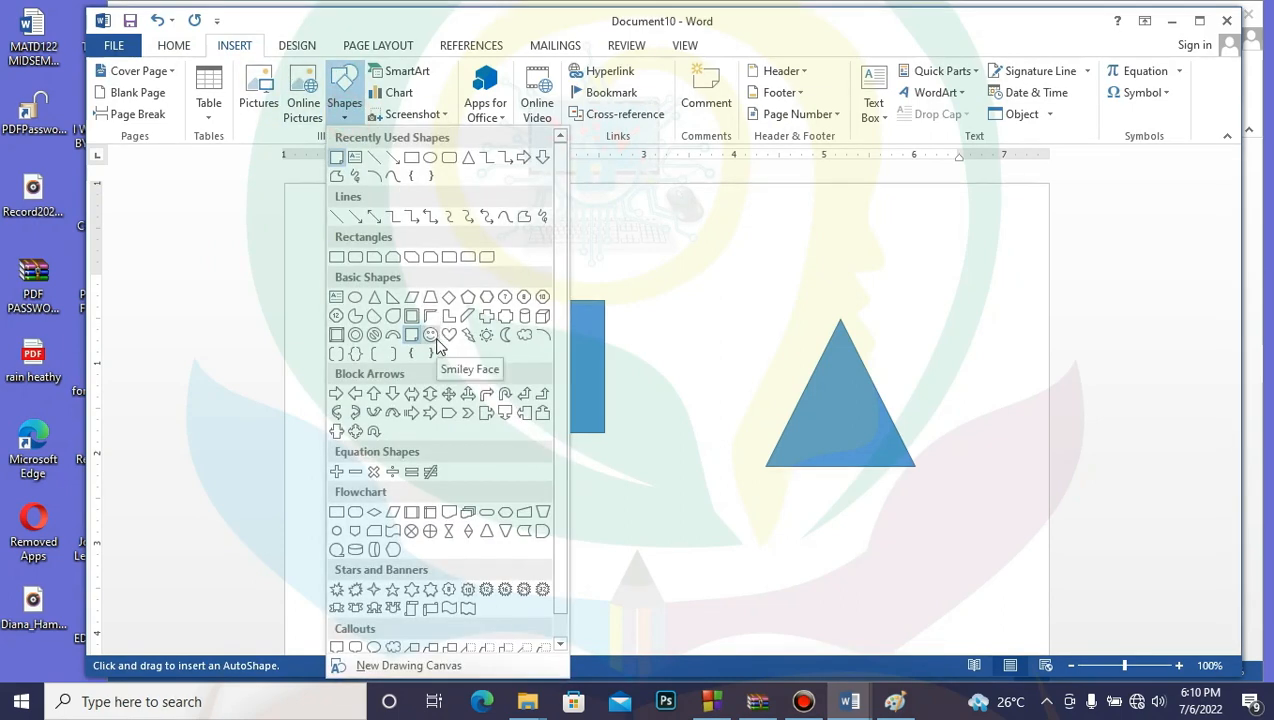
{"action": "left_click", "coordinate": [424, 337]}
{"action": "mouse_move", "coordinate": [620, 508]}
{"action": "left_mouse_down"}
{"action": "mouse_move", "coordinate": [774, 634]}
{"action": "mouse_move", "coordinate": [803, 476]}
{"action": "left_mouse_up"}
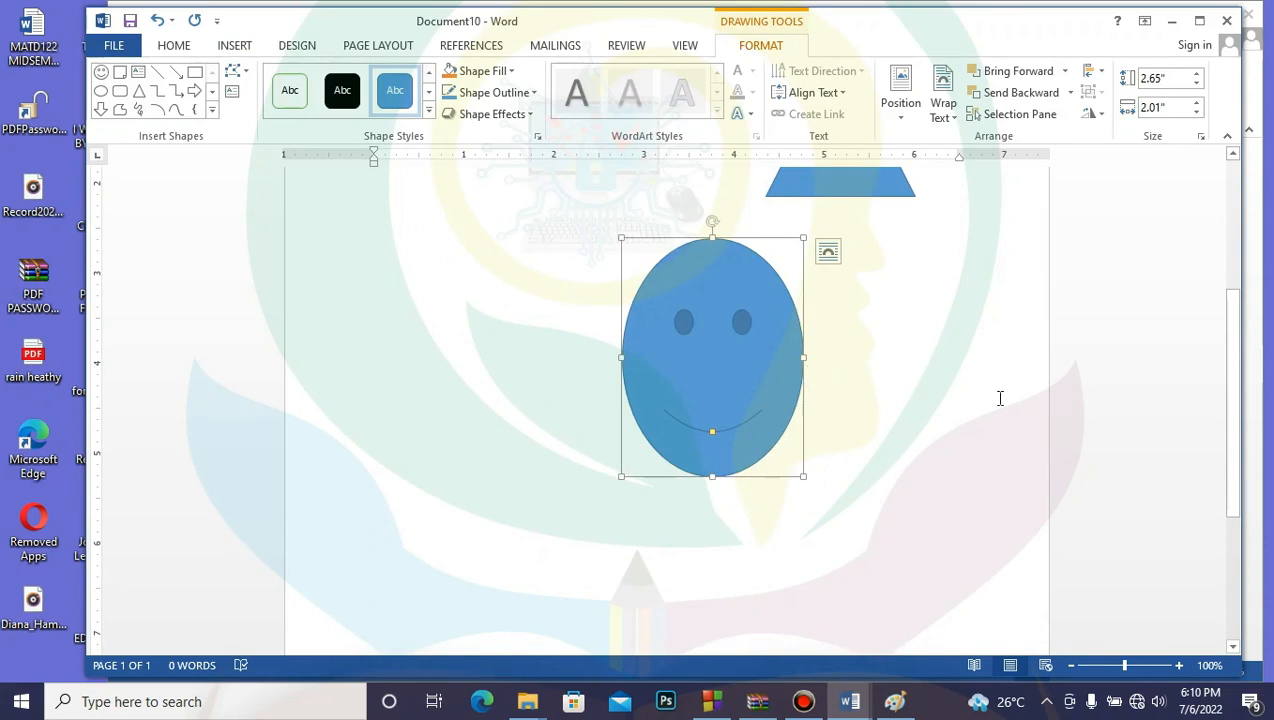
{"action": "left_click", "coordinate": [904, 392]}
{"action": "left_click_drag", "start_coordinate": [1236, 384], "coordinate": [1236, 310]}
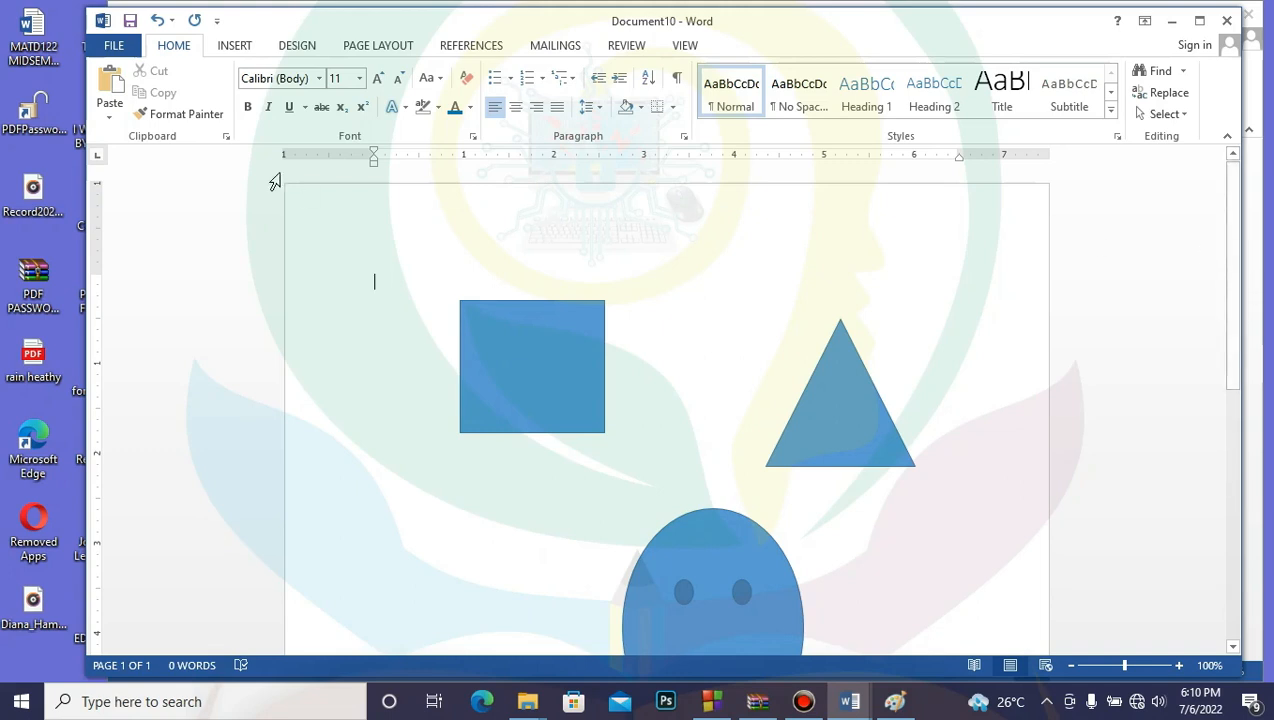
{"action": "left_click", "coordinate": [503, 361]}
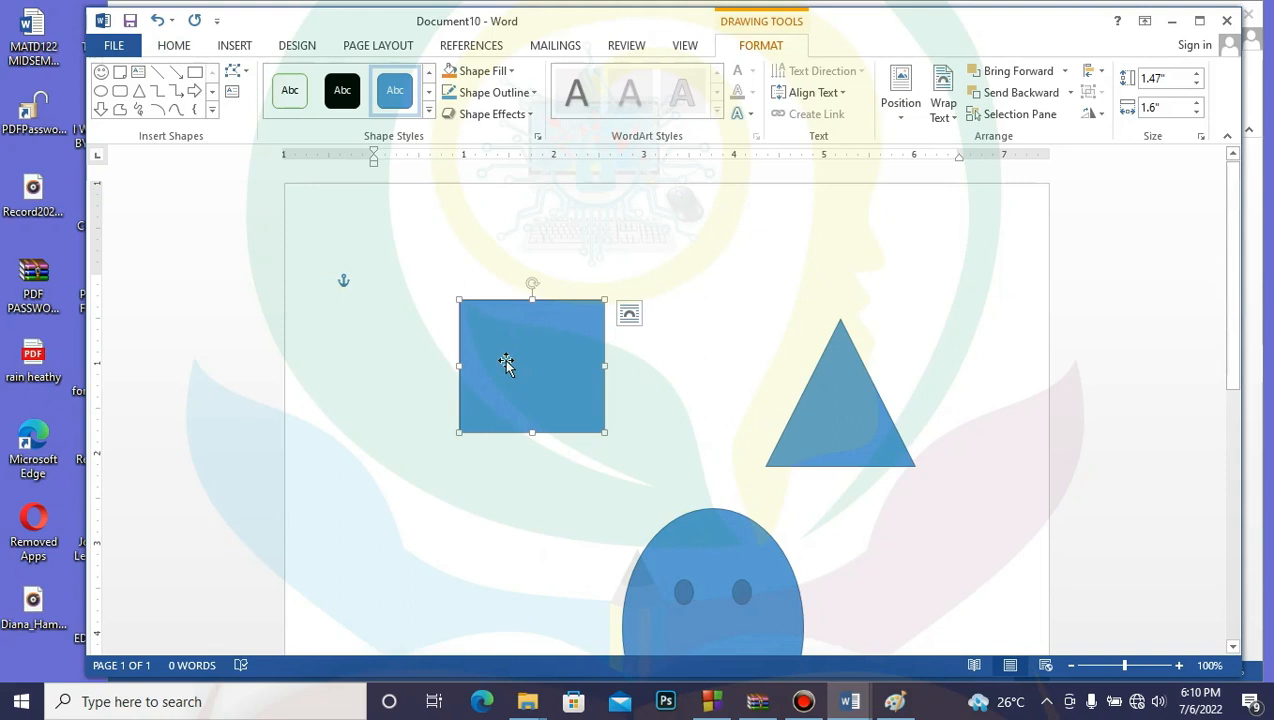
{"action": "left_click", "coordinate": [715, 342]}
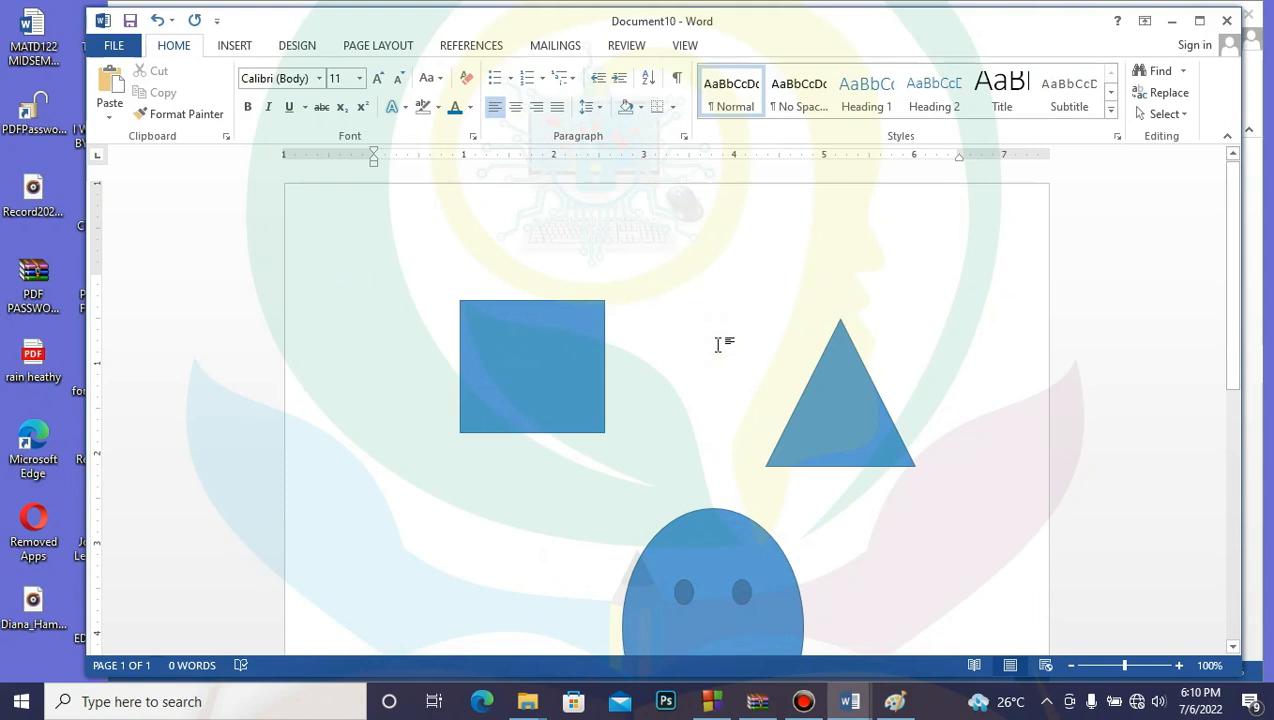
{"action": "left_click", "coordinate": [572, 355]}
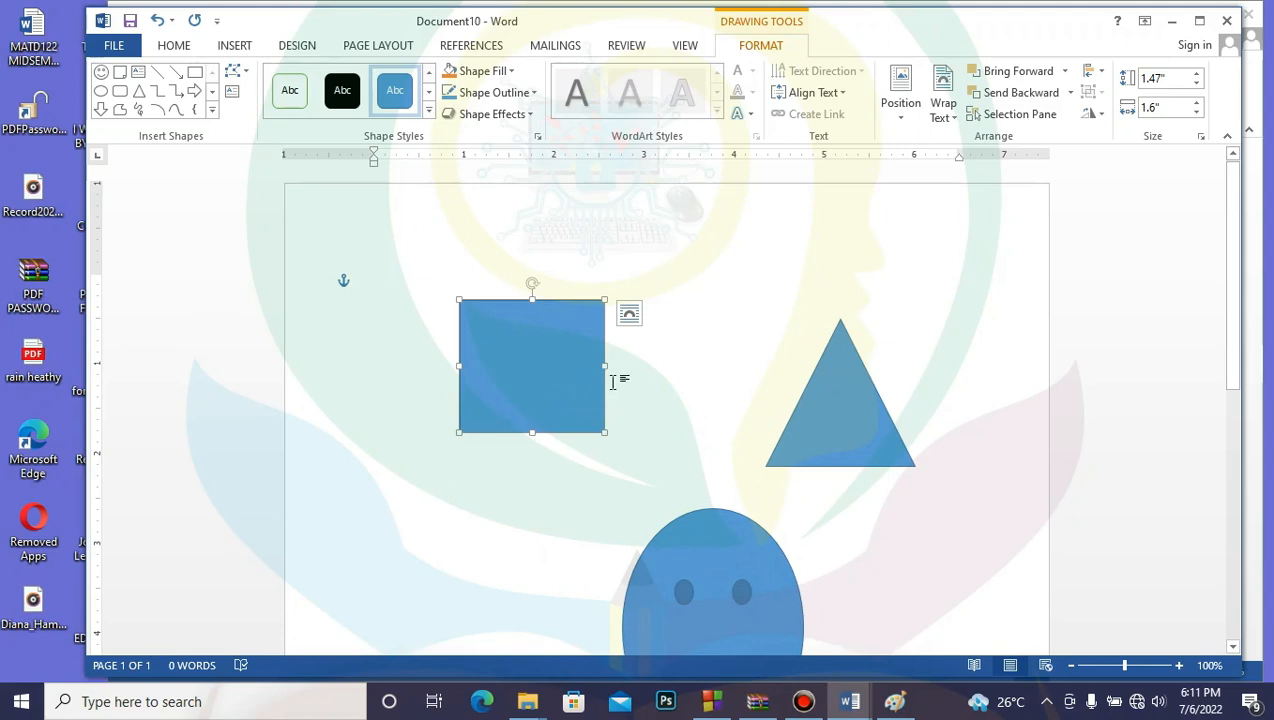
Step: Resize the blue square into a rectangle 1.84" tall by 2.35" wide using its sizing handles
{"action": "left_click_drag", "start_coordinate": [605, 366], "coordinate": [714, 366]}
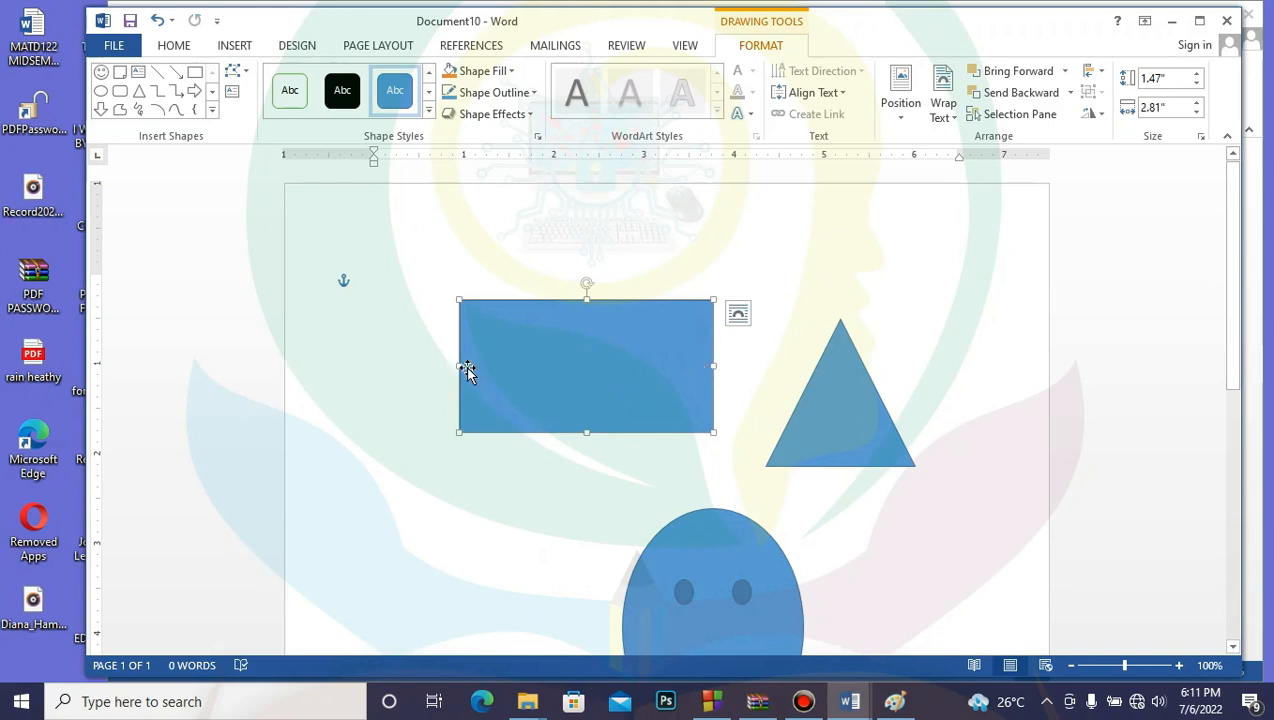
{"action": "mouse_move", "coordinate": [459, 366]}
{"action": "left_mouse_down"}
{"action": "mouse_move", "coordinate": [377, 370]}
{"action": "mouse_move", "coordinate": [475, 368]}
{"action": "left_mouse_up"}
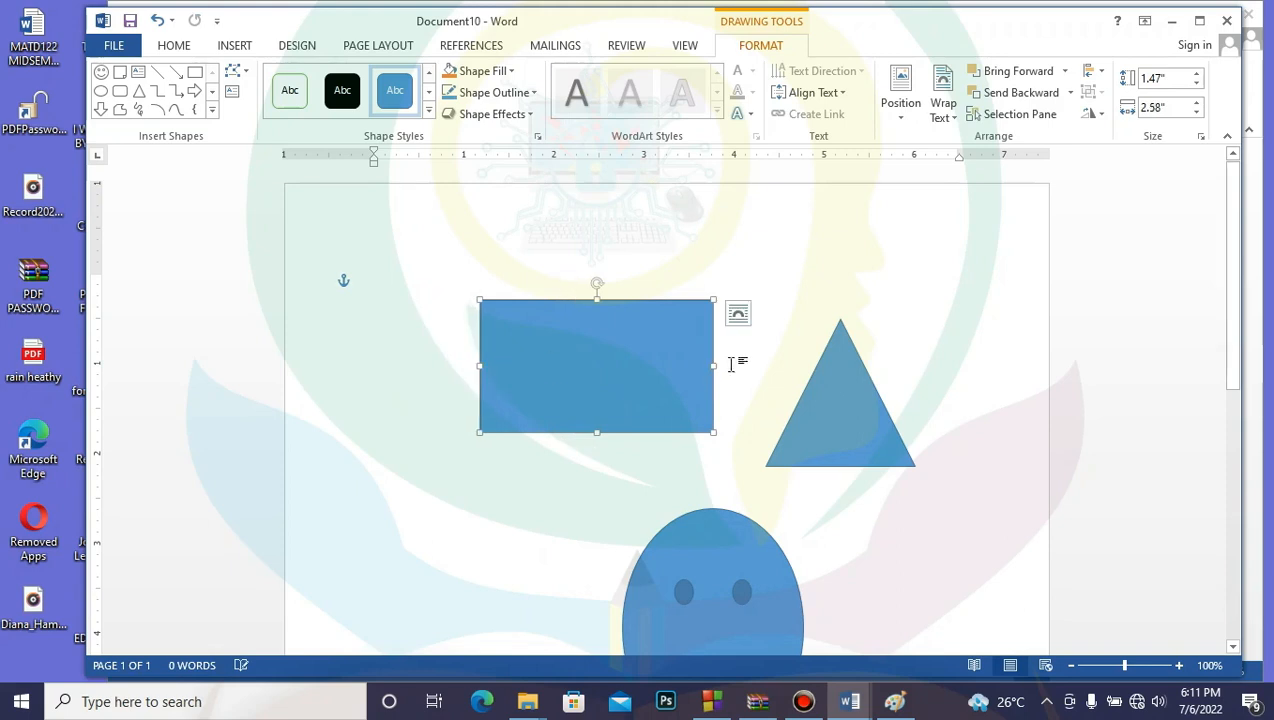
{"action": "left_click_drag", "start_coordinate": [715, 366], "coordinate": [668, 369]}
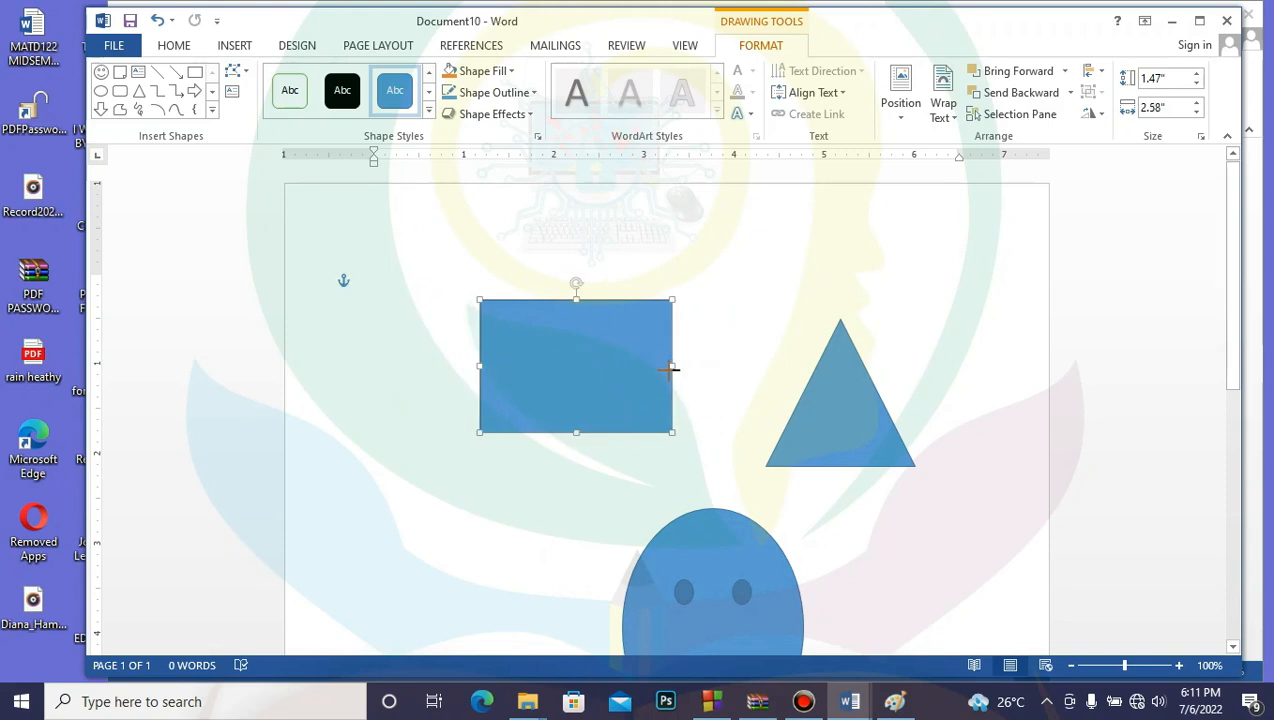
{"action": "mouse_move", "coordinate": [573, 433]}
{"action": "left_mouse_down"}
{"action": "mouse_move", "coordinate": [572, 484]}
{"action": "mouse_move", "coordinate": [572, 422]}
{"action": "left_mouse_up"}
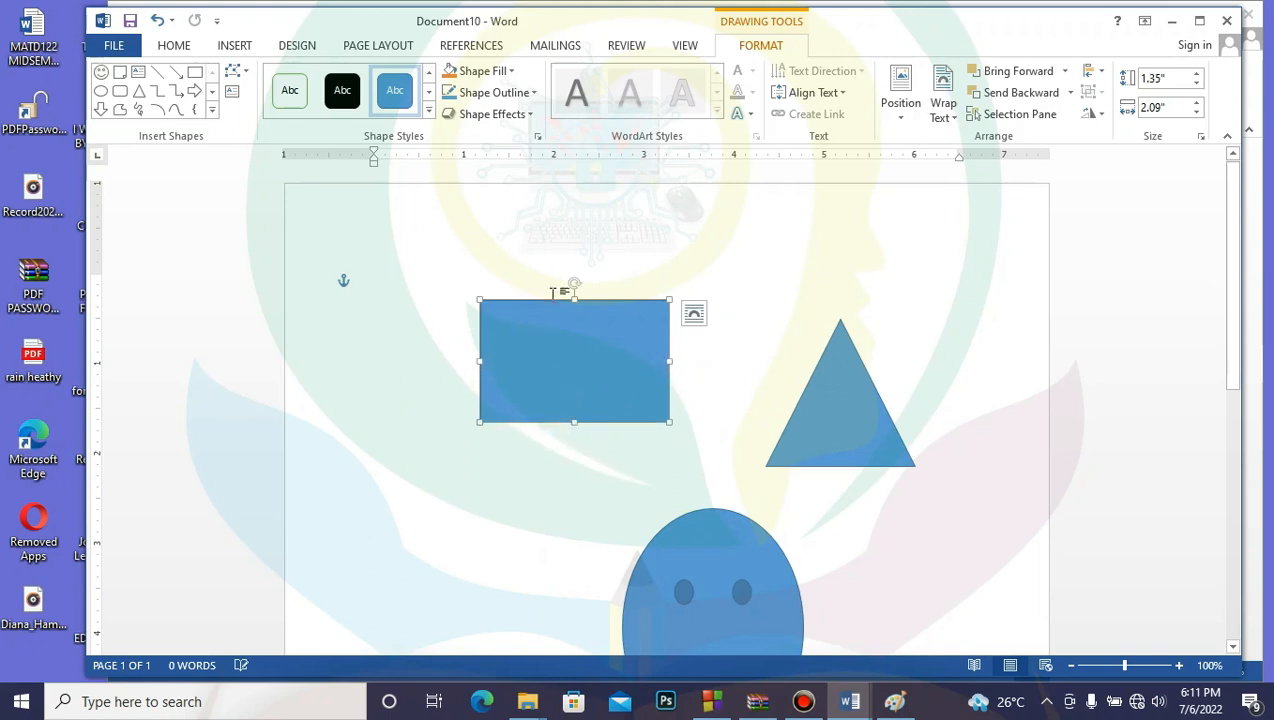
{"action": "mouse_move", "coordinate": [573, 300]}
{"action": "left_mouse_down"}
{"action": "mouse_move", "coordinate": [566, 263]}
{"action": "mouse_move", "coordinate": [572, 297]}
{"action": "left_mouse_up"}
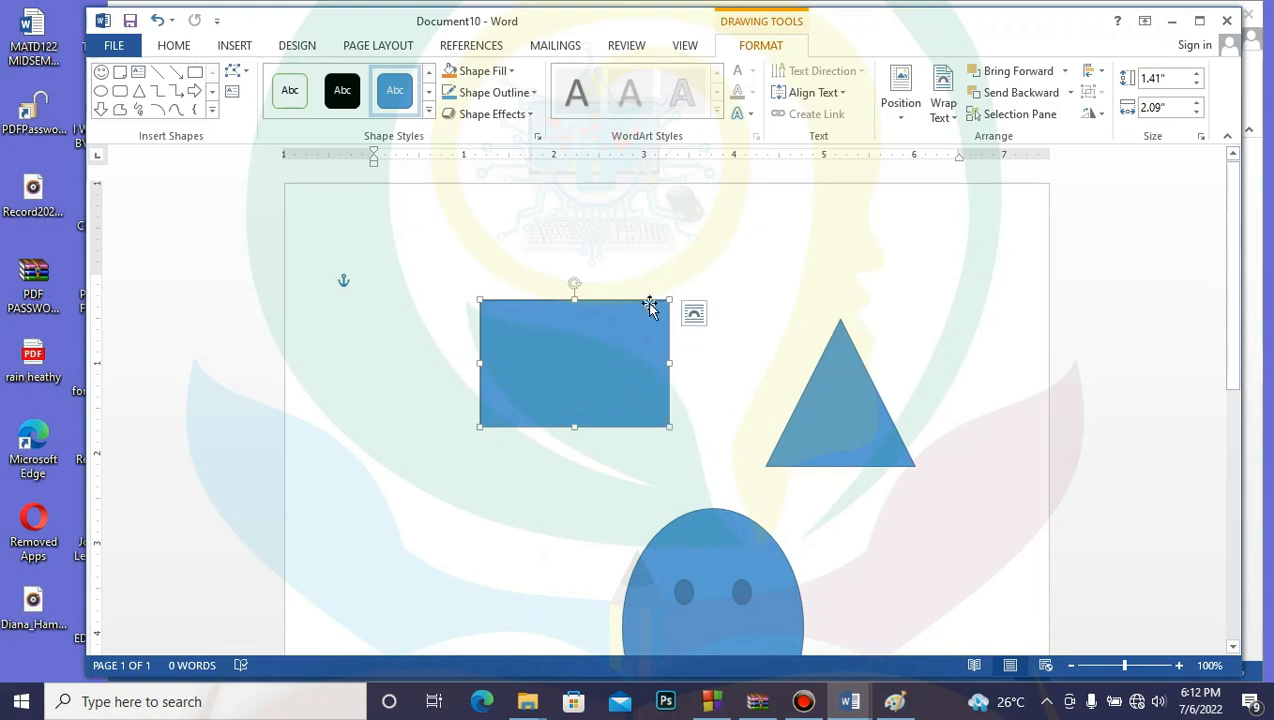
{"action": "left_click_drag", "start_coordinate": [668, 427], "coordinate": [672, 198]}
{"action": "scroll", "coordinate": [756, 300], "scroll_direction": "up", "scroll_amount": 3}
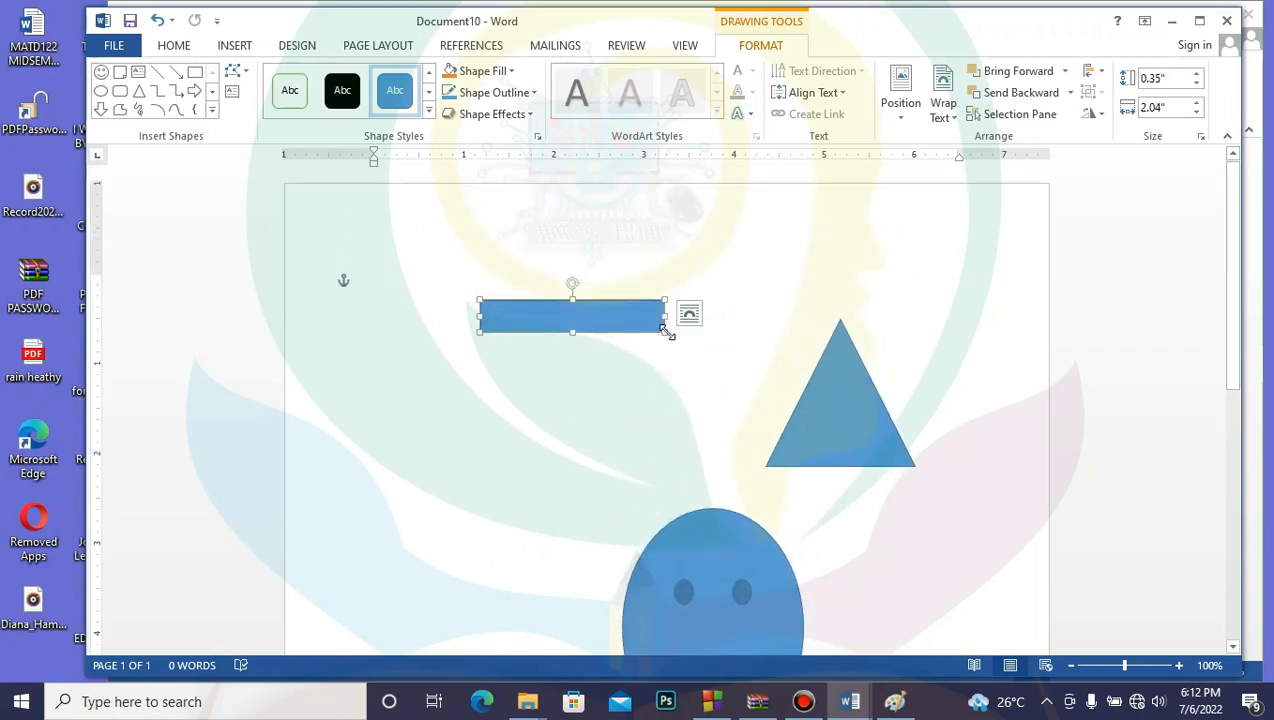
{"action": "left_click_drag", "start_coordinate": [668, 333], "coordinate": [693, 465]}
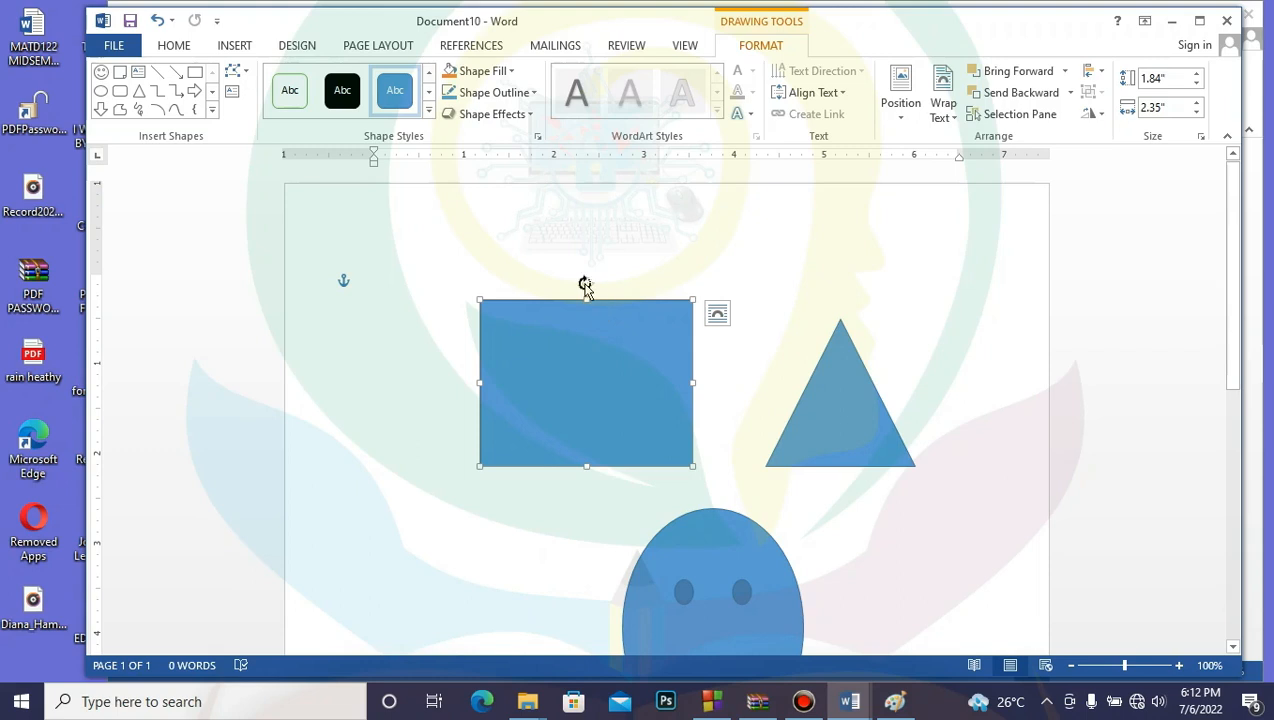
Step: Rotate the 1.84" by 2.35" blue rectangle about 45° clockwise so it stands diagonally
{"action": "left_click_drag", "start_coordinate": [585, 285], "coordinate": [663, 293]}
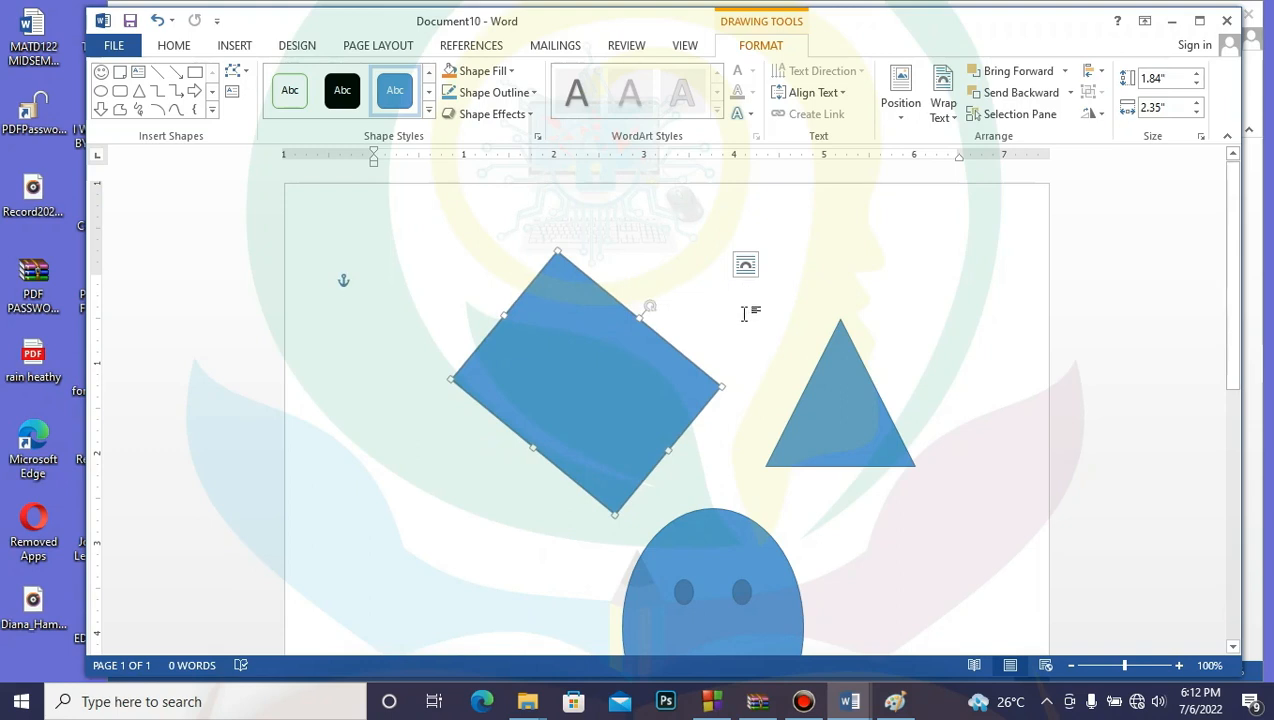
{"action": "left_click", "coordinate": [785, 304]}
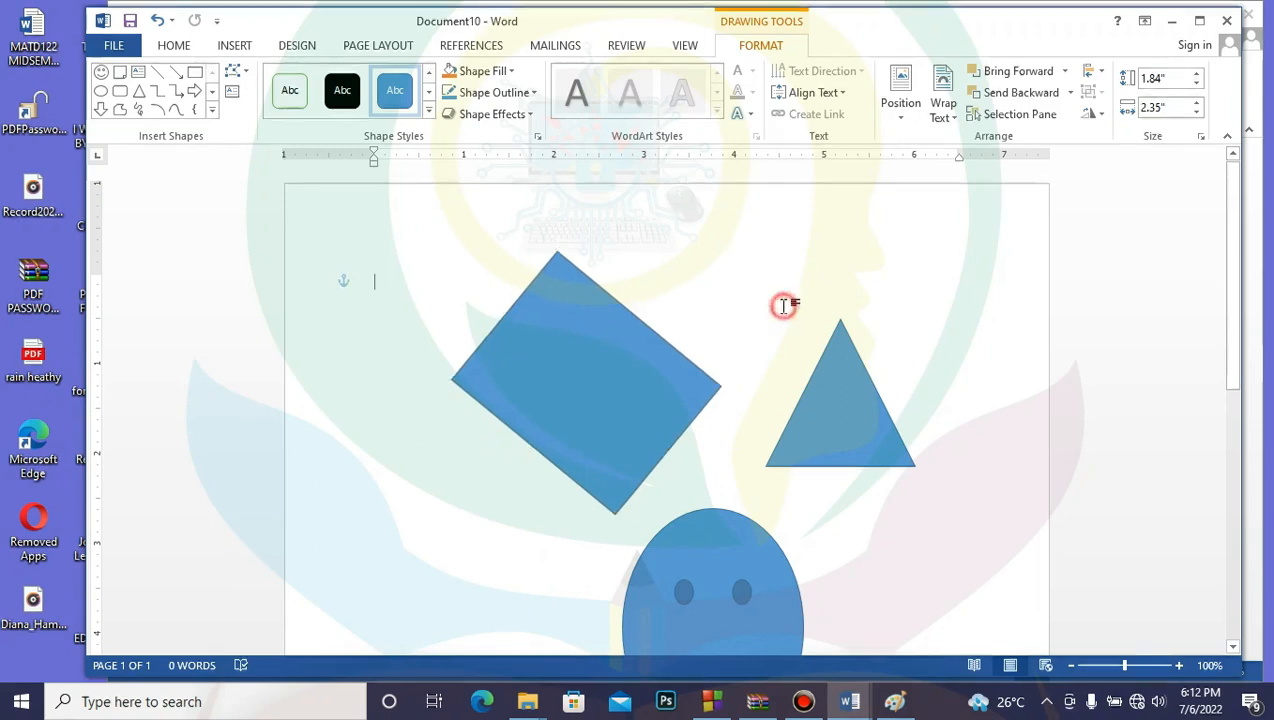
{"action": "left_click", "coordinate": [617, 360]}
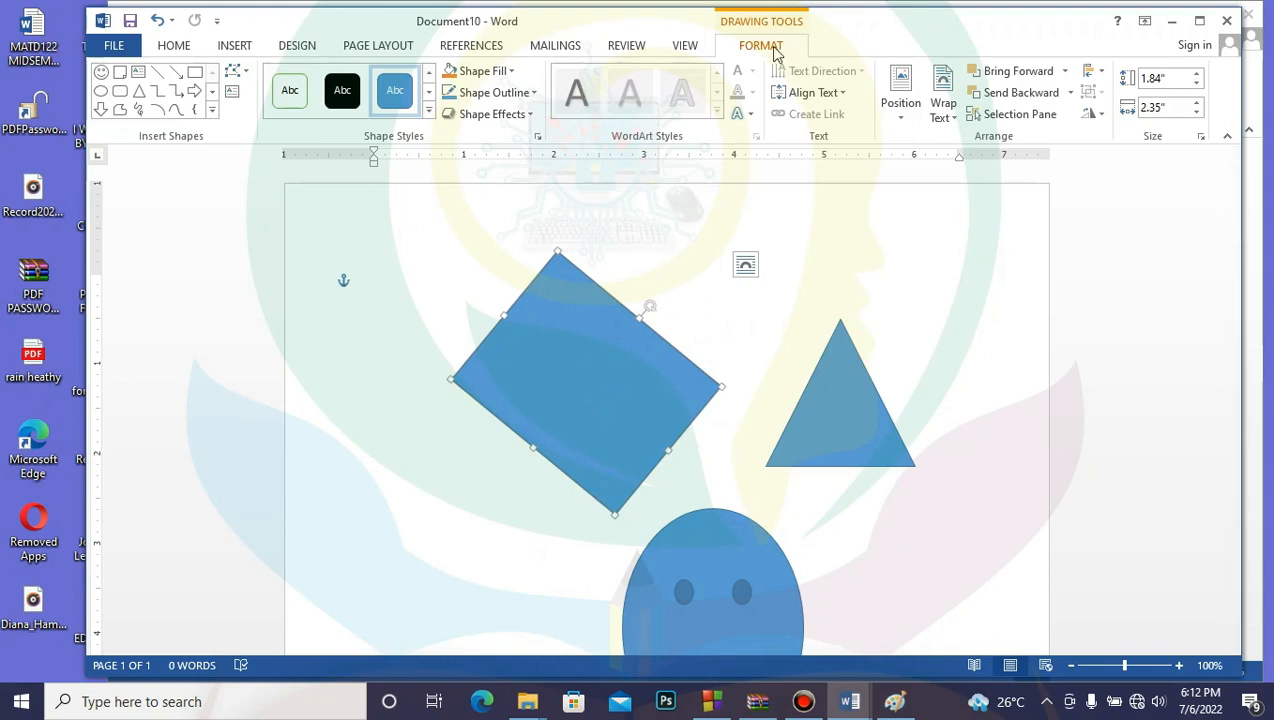
{"action": "left_click", "coordinate": [172, 47]}
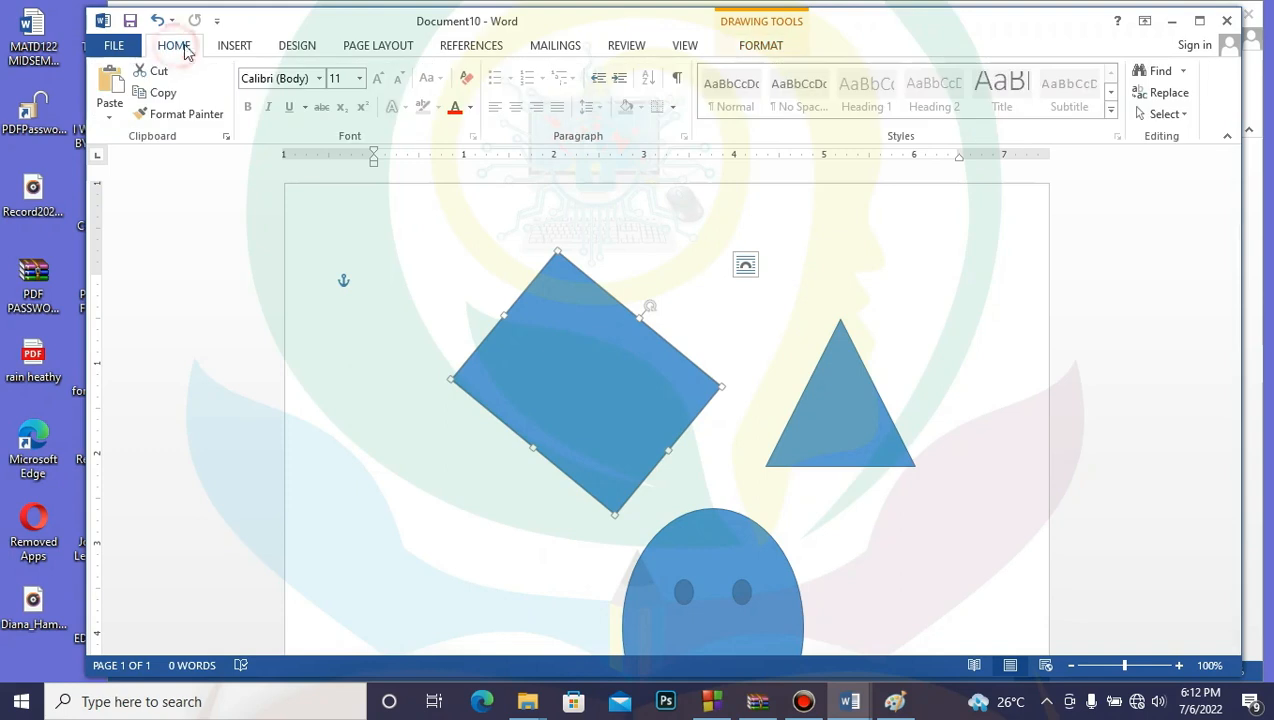
{"action": "left_click", "coordinate": [759, 47]}
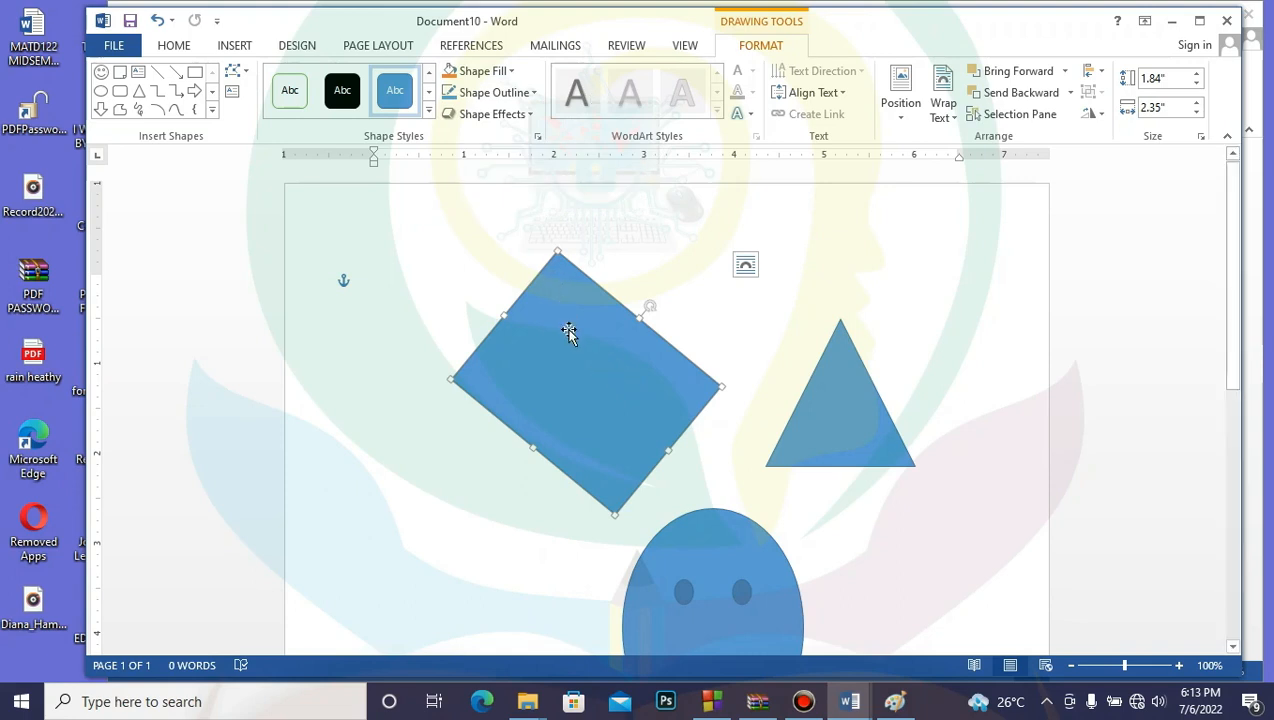
Step: Change the tilted rectangle's fill from blue to gold yellow
{"action": "left_click", "coordinate": [512, 73]}
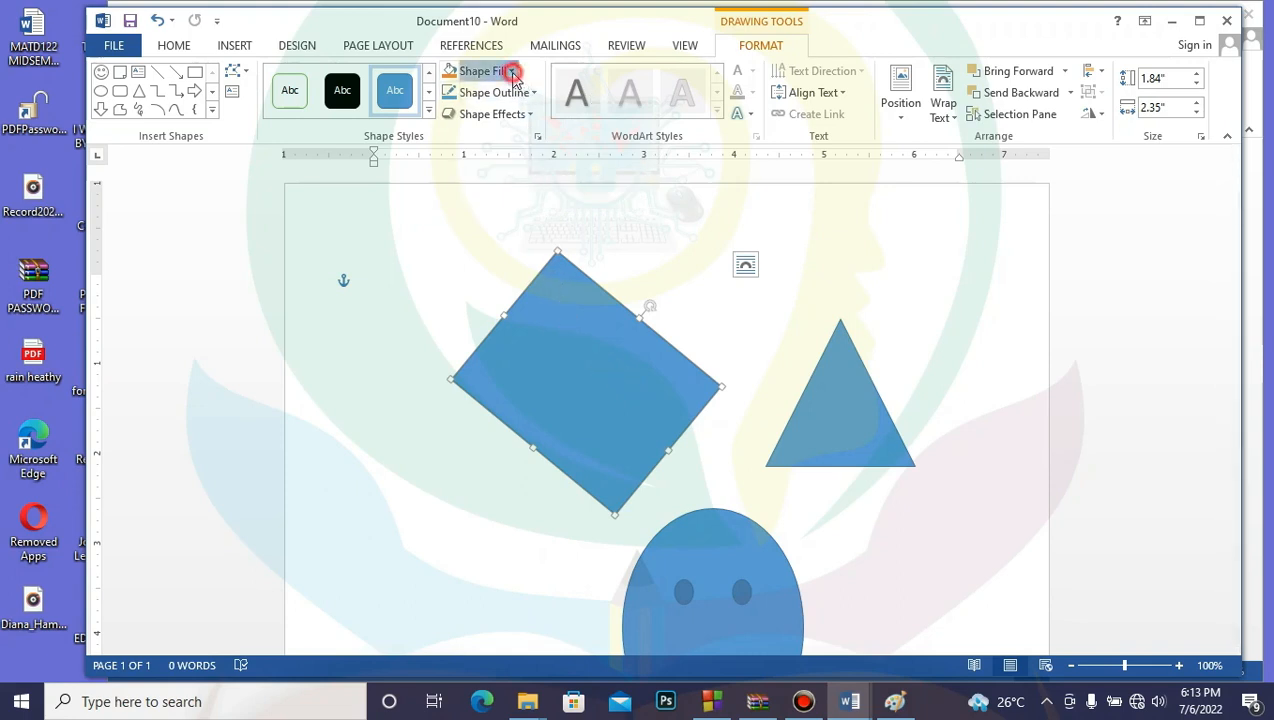
{"action": "left_click", "coordinate": [500, 235]}
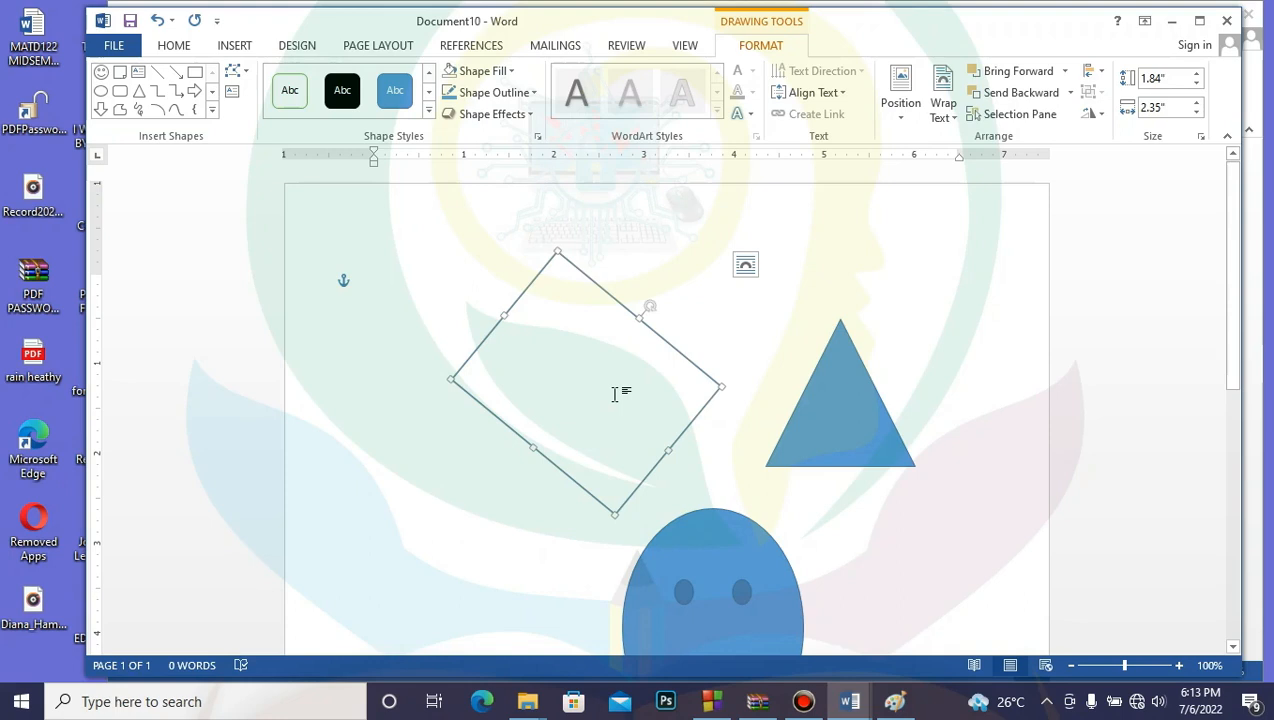
{"action": "left_click", "coordinate": [511, 72]}
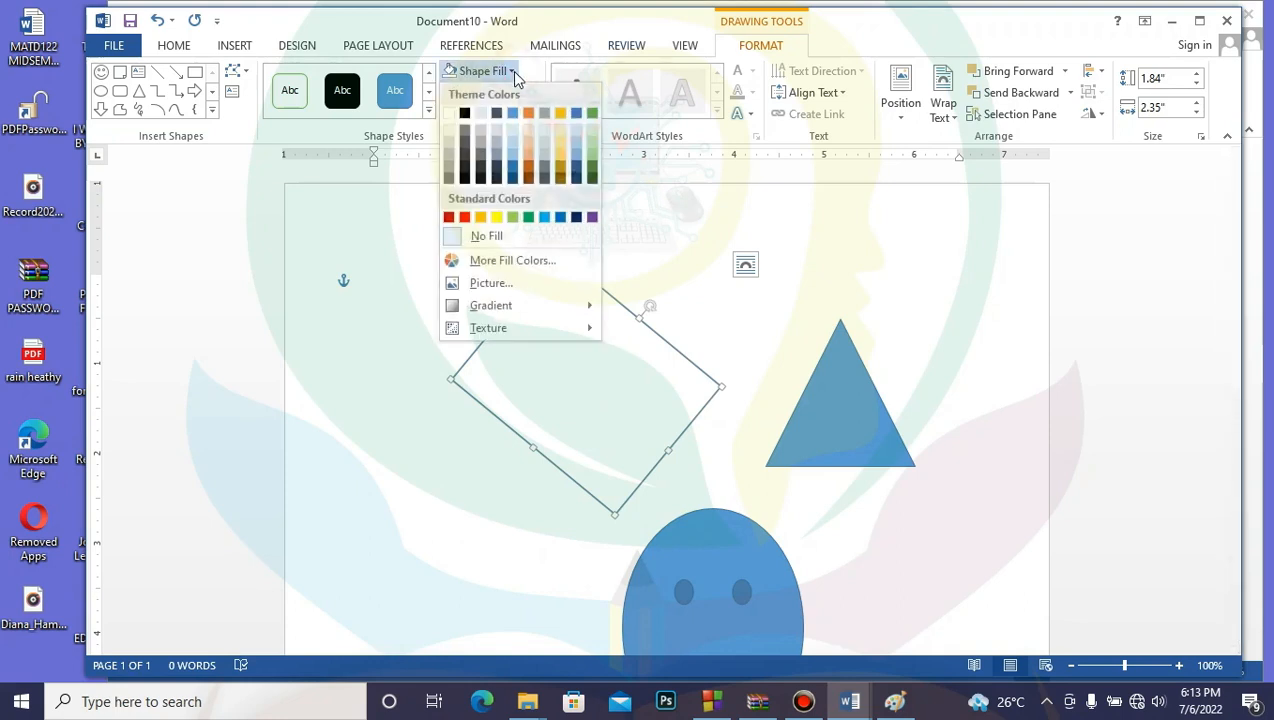
{"action": "left_click", "coordinate": [564, 159]}
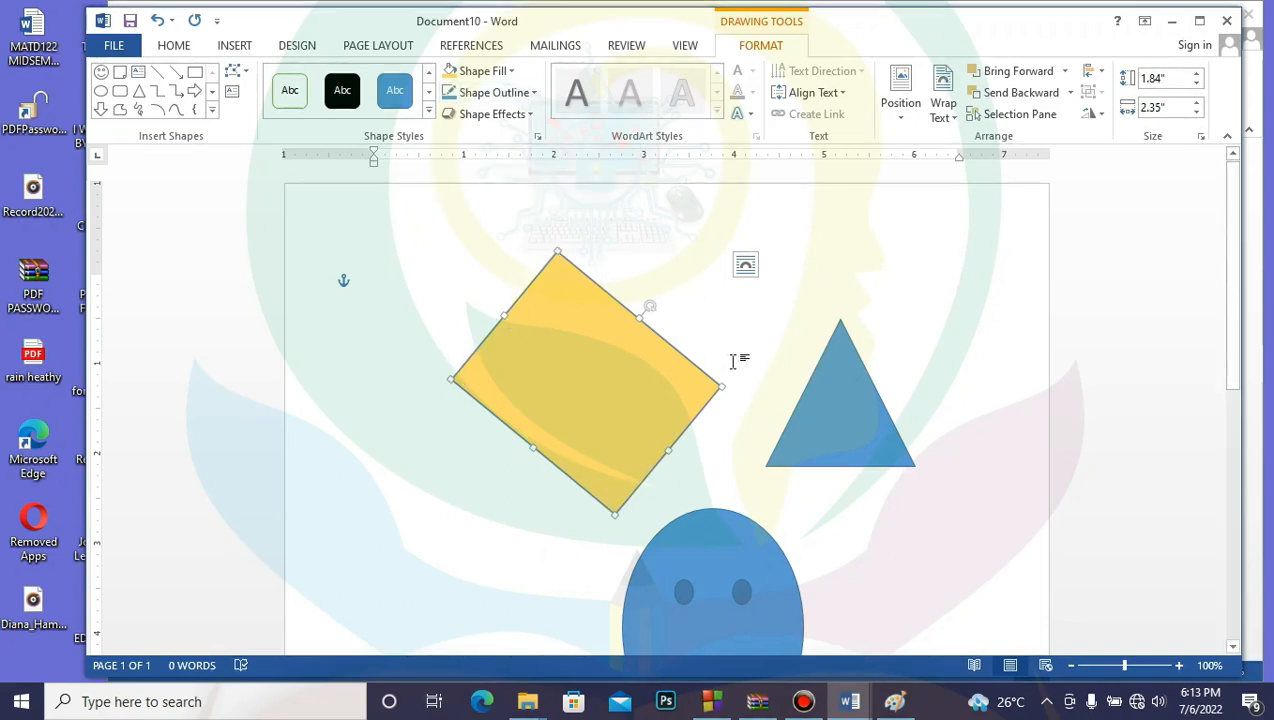
Step: Give the yellow diamond a dark grey outline after trying red and no outline
{"action": "left_click", "coordinate": [535, 93]}
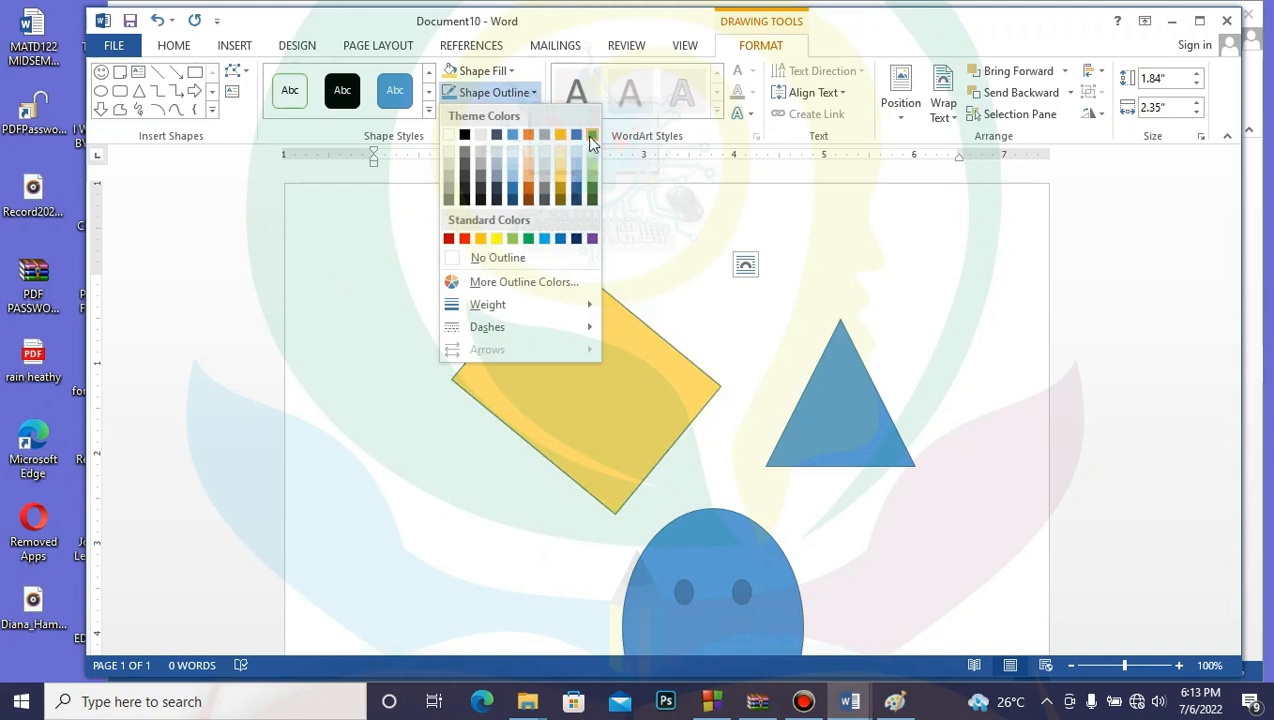
{"action": "left_click", "coordinate": [465, 239]}
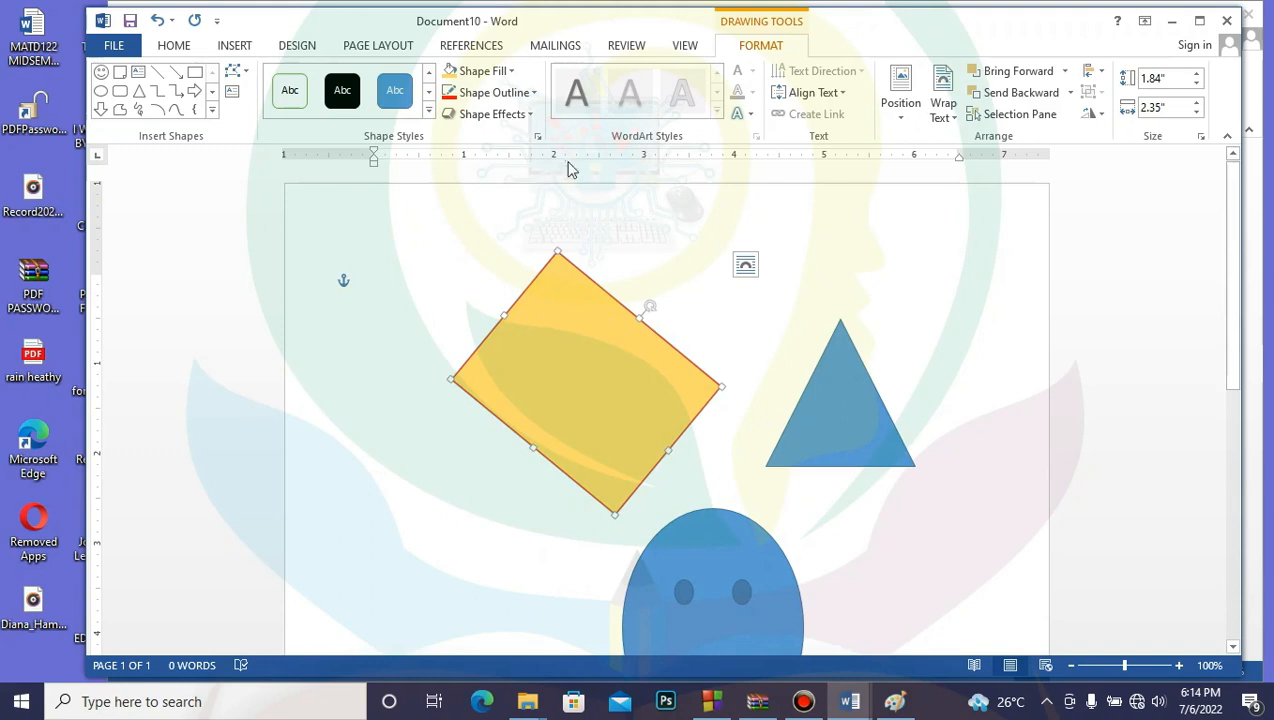
{"action": "left_click", "coordinate": [534, 93]}
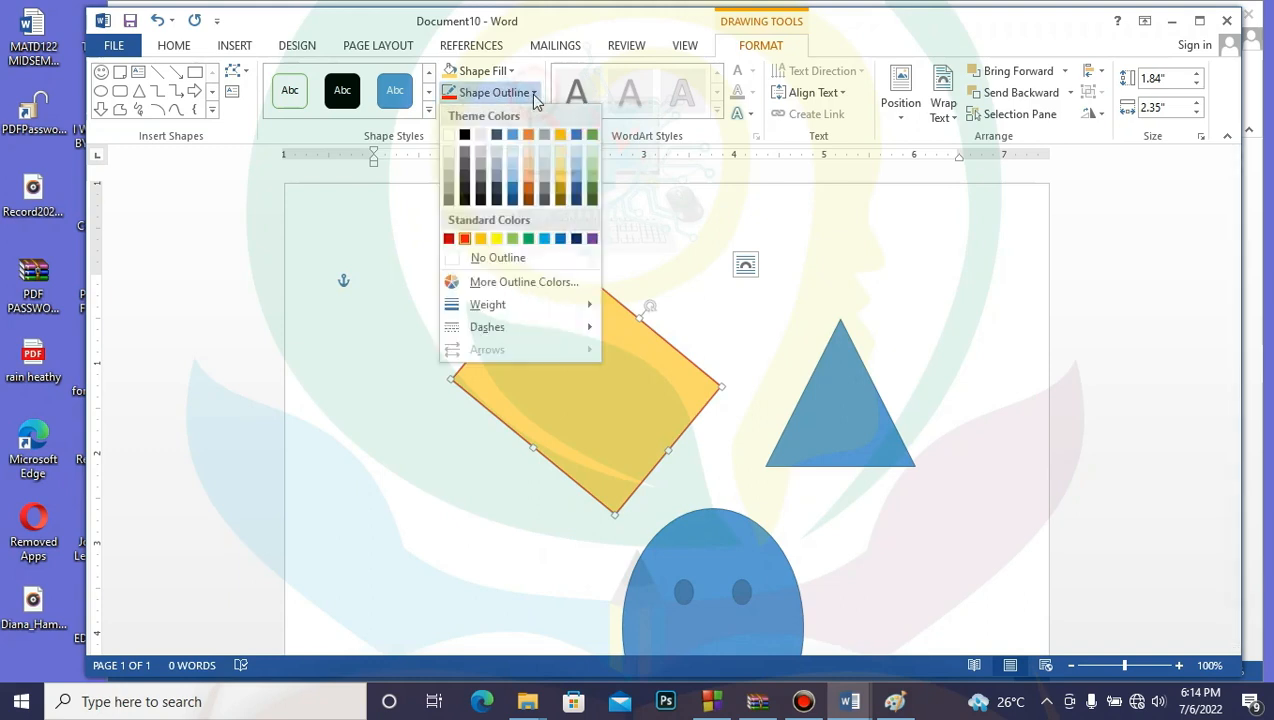
{"action": "left_click", "coordinate": [509, 257]}
{"action": "left_click", "coordinate": [671, 271]}
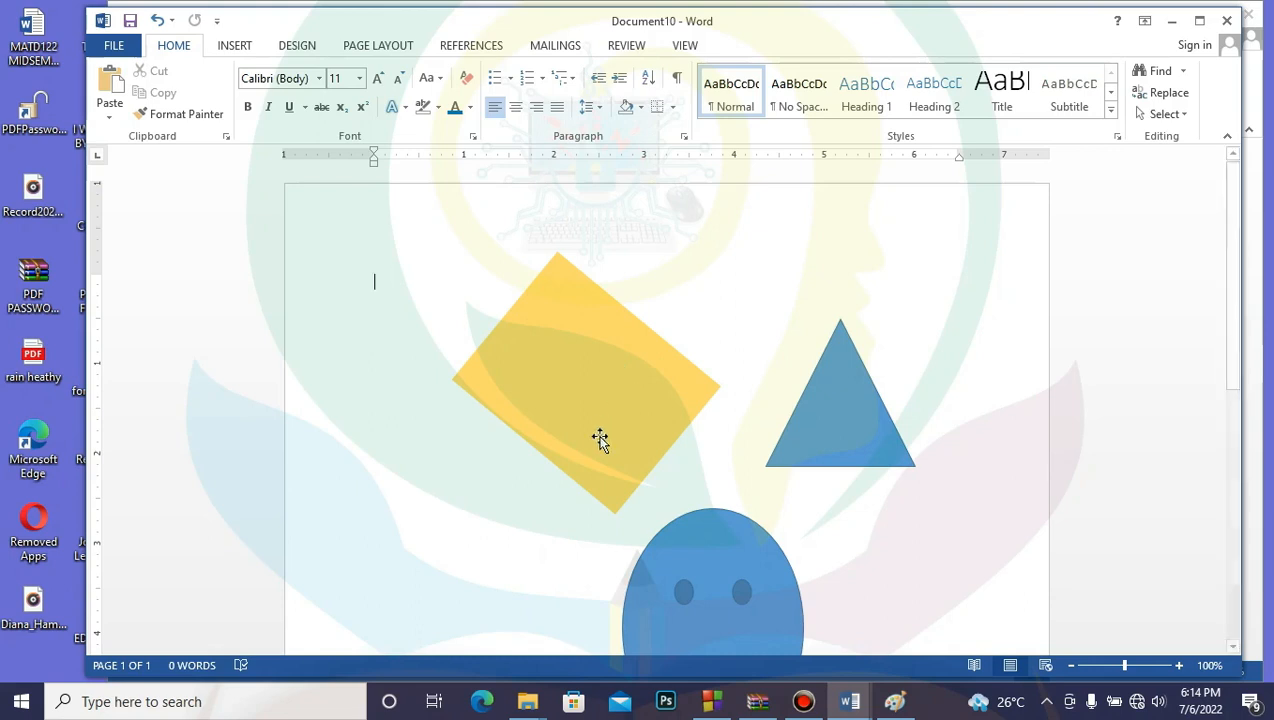
{"action": "left_click", "coordinate": [584, 385]}
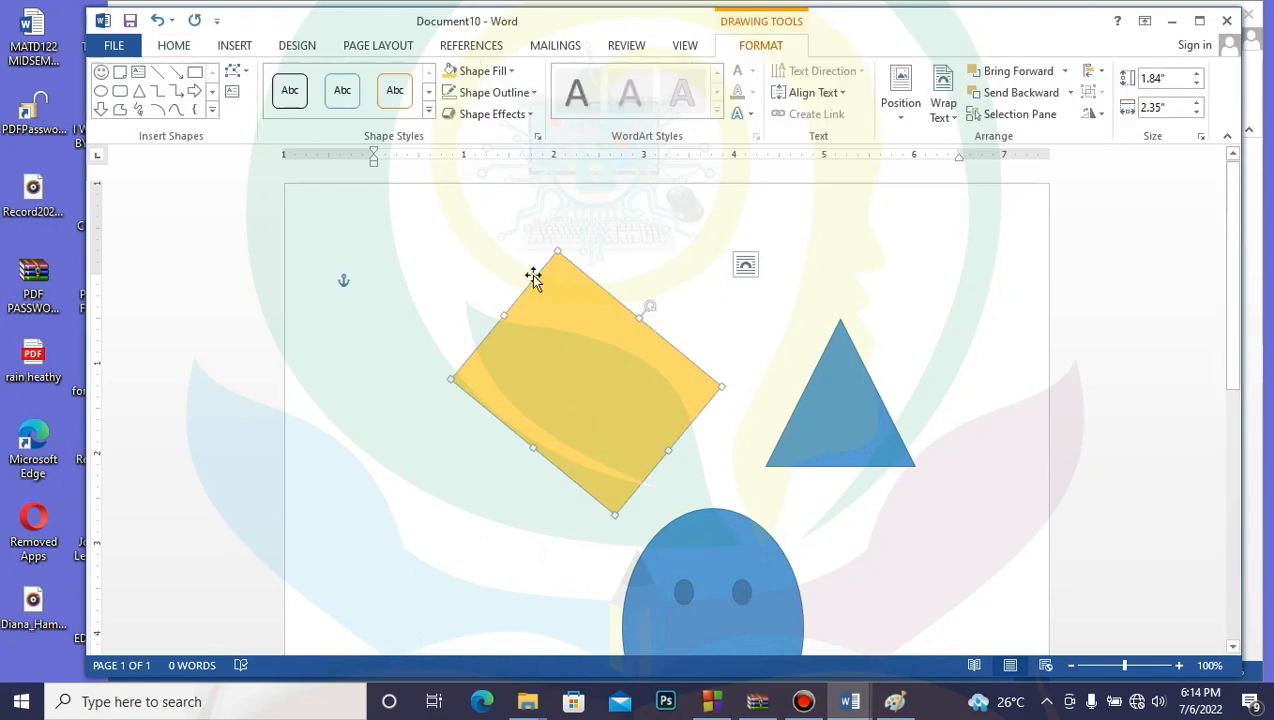
{"action": "left_click", "coordinate": [533, 98]}
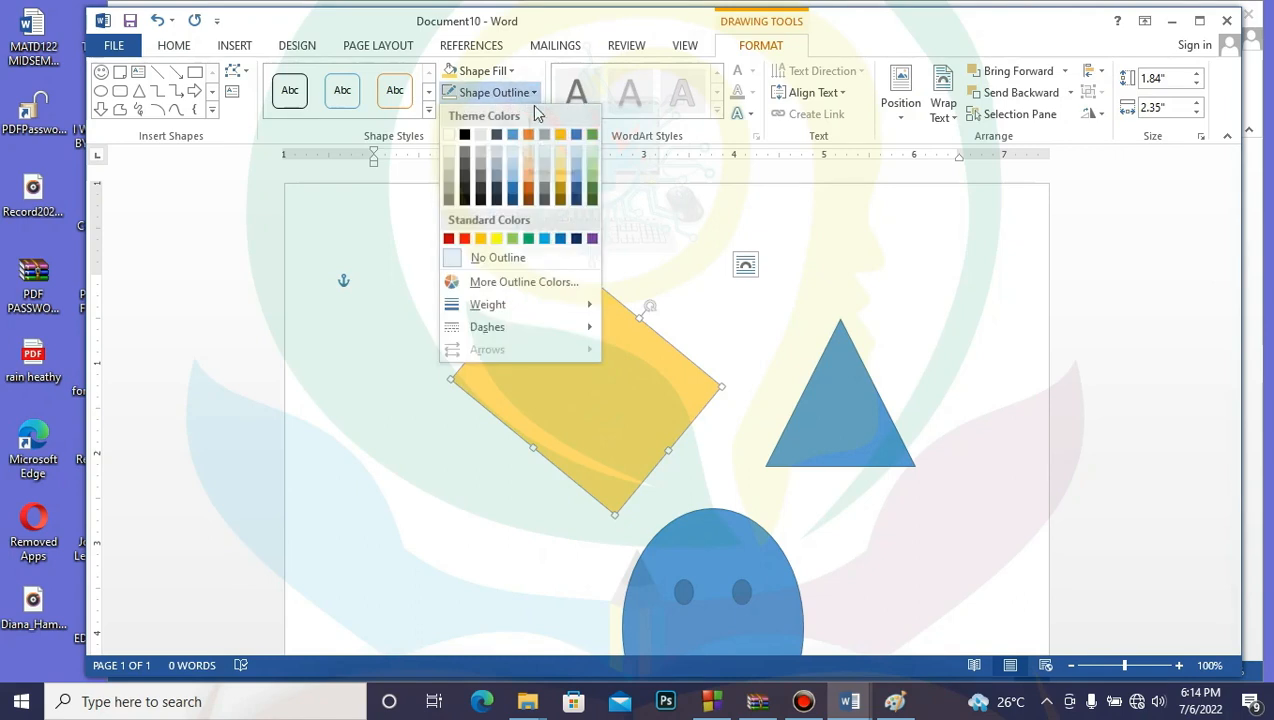
{"action": "left_click", "coordinate": [497, 136]}
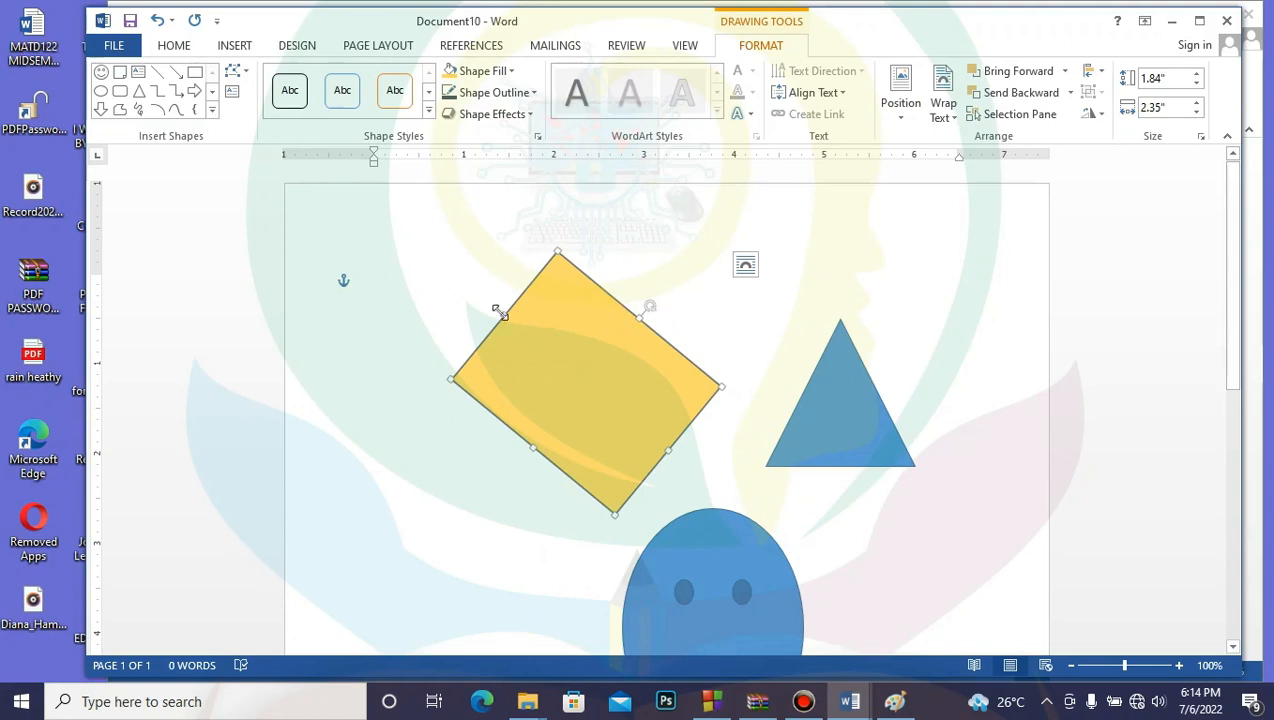
Step: Check the triangle and smiley, then reselect the yellow diamond for shape formatting
{"action": "left_click", "coordinate": [676, 402]}
{"action": "left_click", "coordinate": [842, 401]}
{"action": "left_click", "coordinate": [742, 590]}
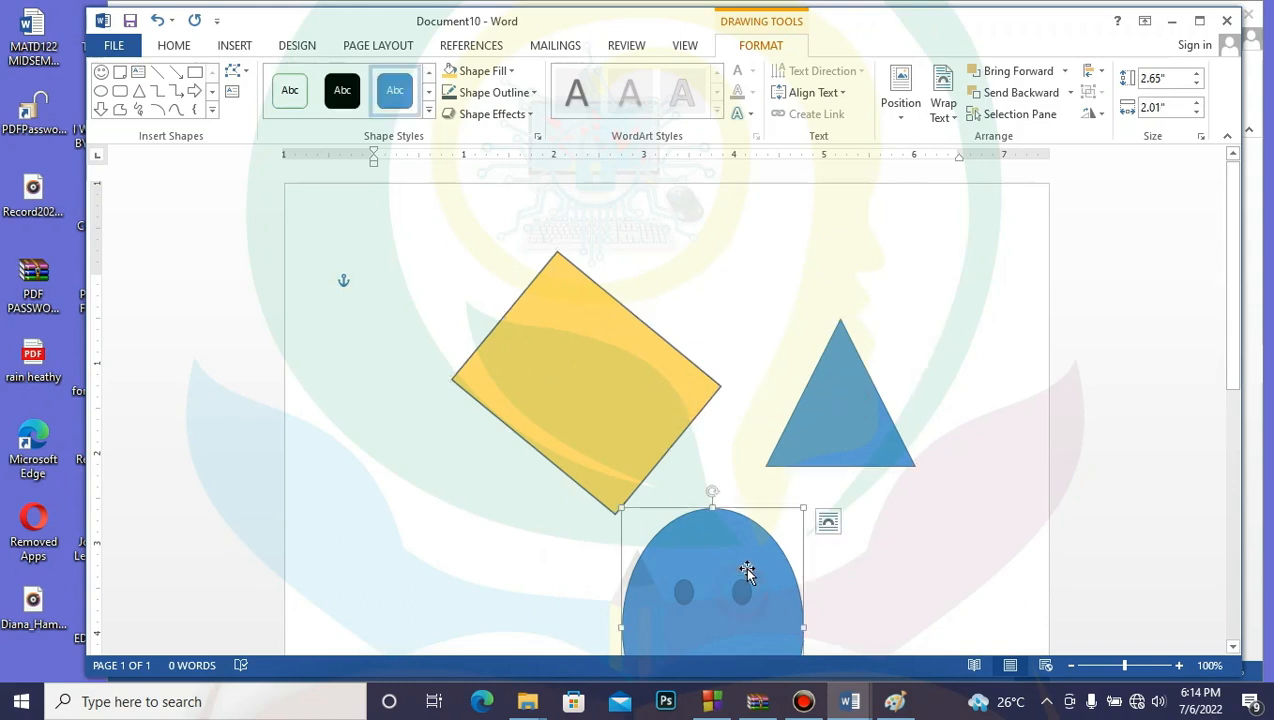
{"action": "left_click", "coordinate": [905, 371]}
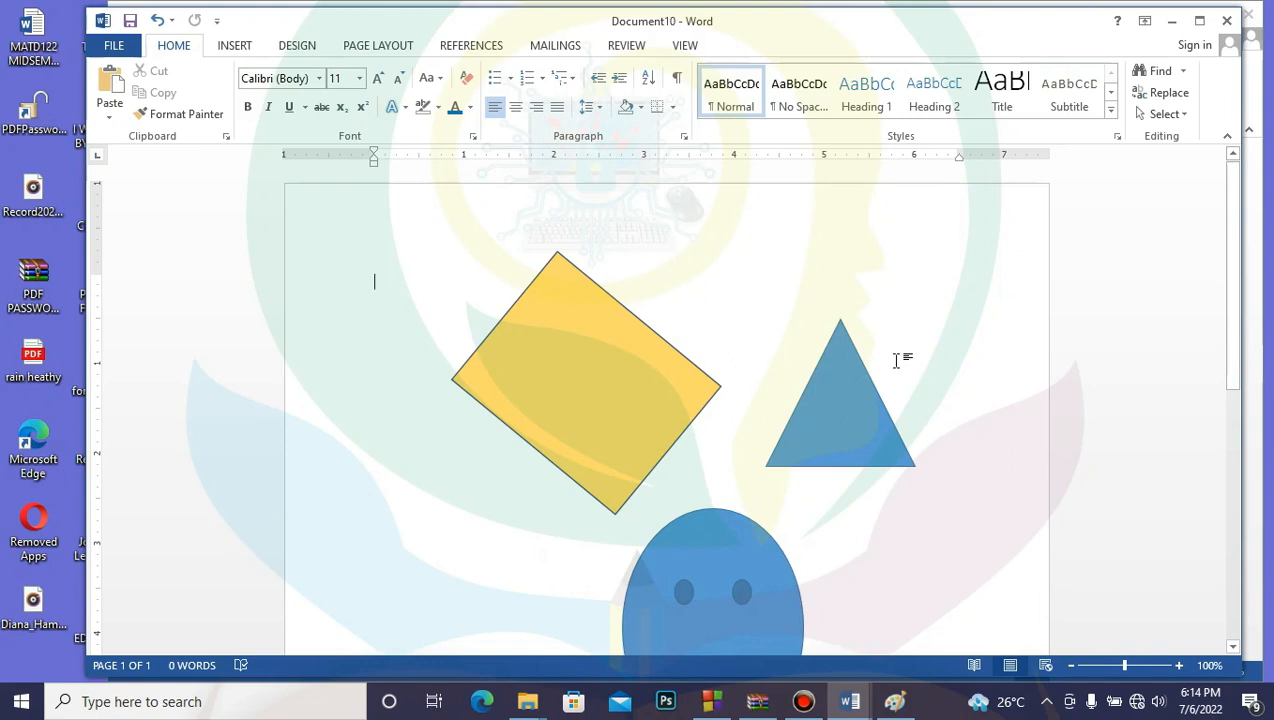
{"action": "left_click", "coordinate": [594, 398]}
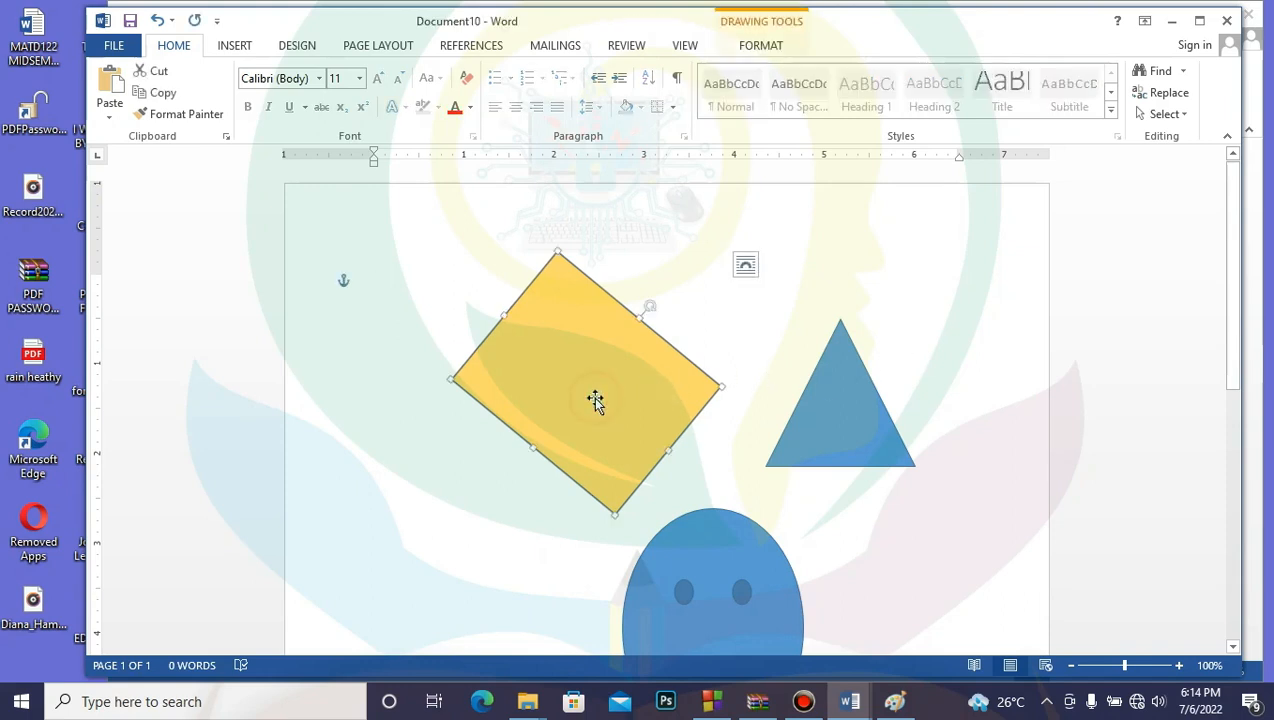
{"action": "left_click", "coordinate": [755, 47]}
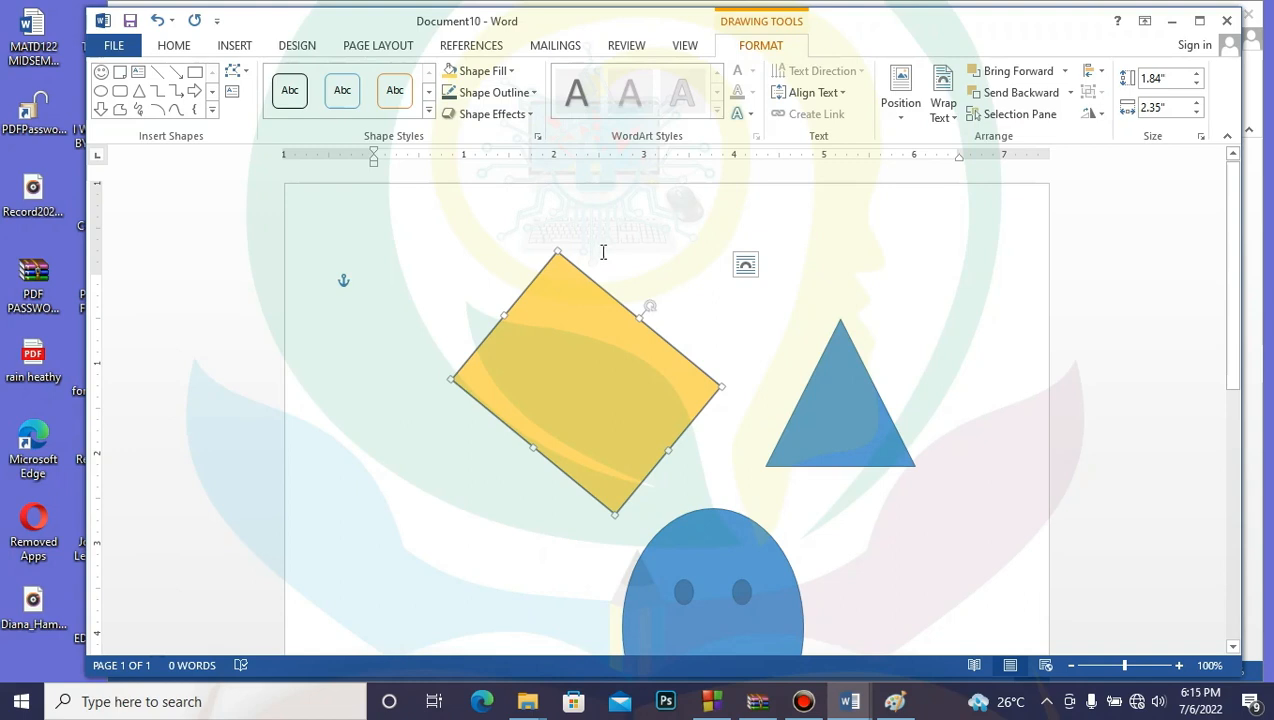
{"action": "left_click", "coordinate": [547, 352]}
Step: Draw a small text box left of the smiley face and type 'Put it down' into it
{"action": "left_click", "coordinate": [235, 45]}
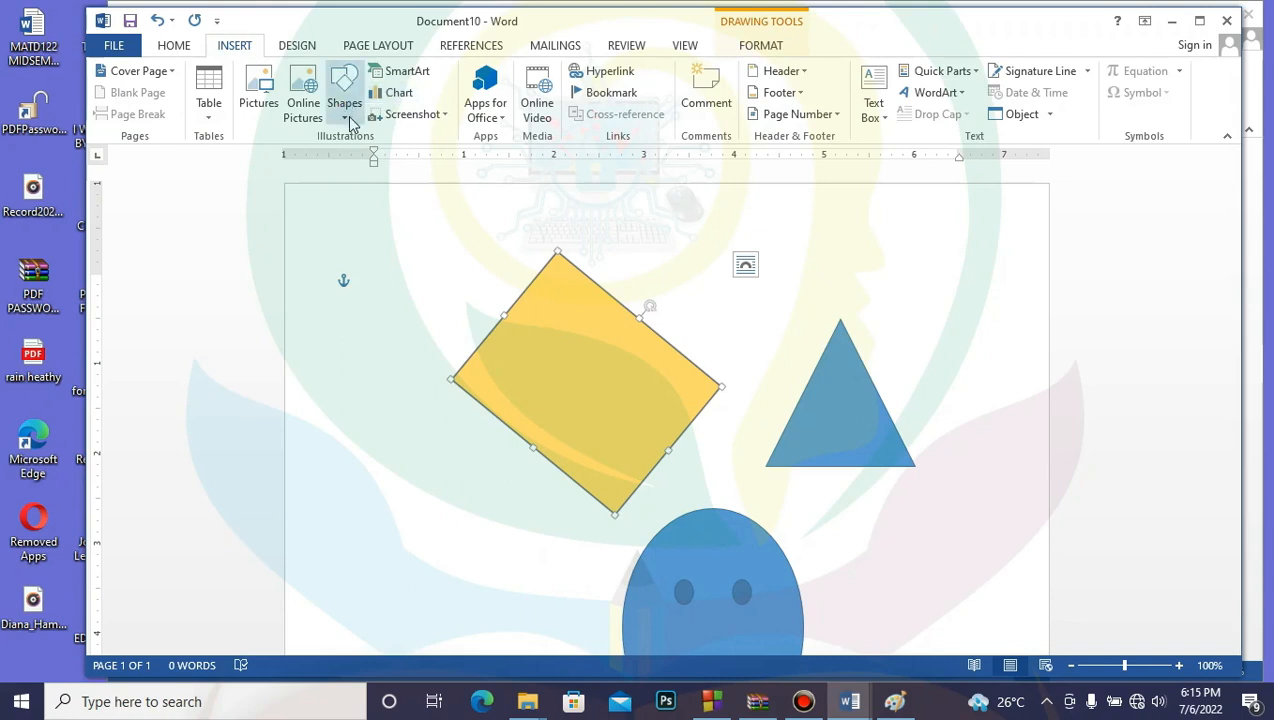
{"action": "left_click", "coordinate": [345, 110]}
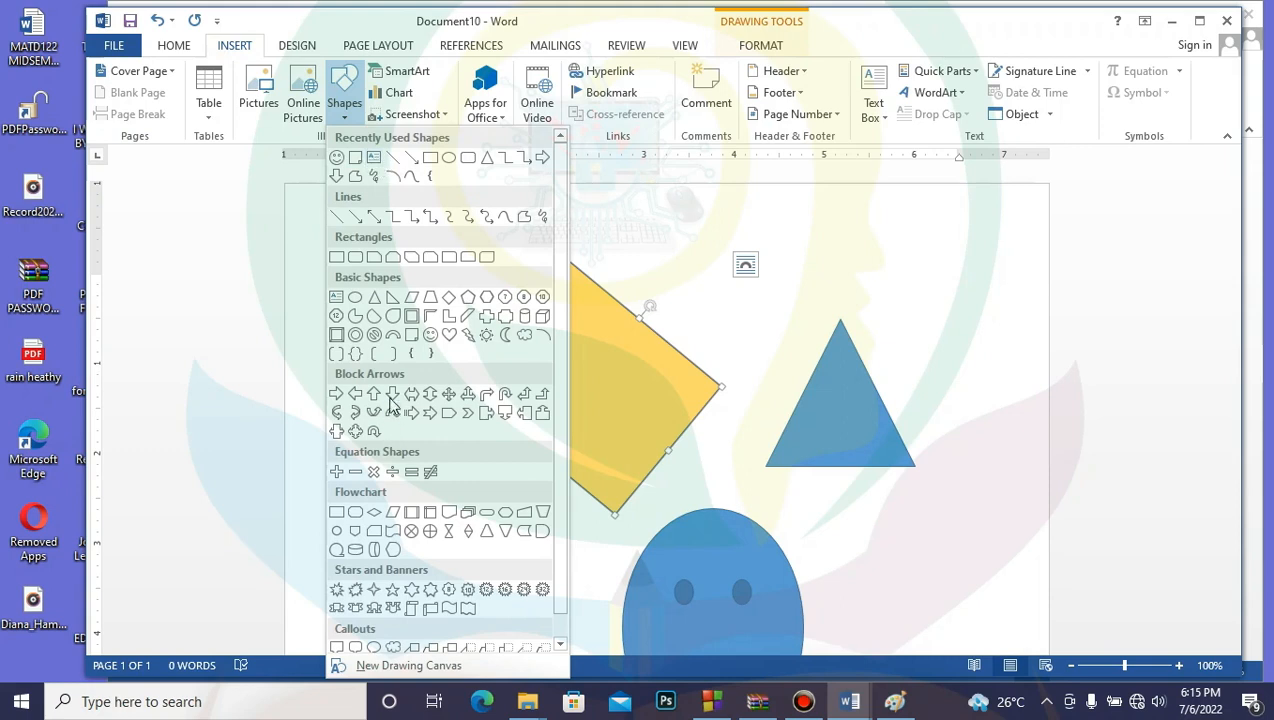
{"action": "left_click", "coordinate": [374, 160]}
{"action": "left_click_drag", "start_coordinate": [378, 485], "coordinate": [500, 515]}
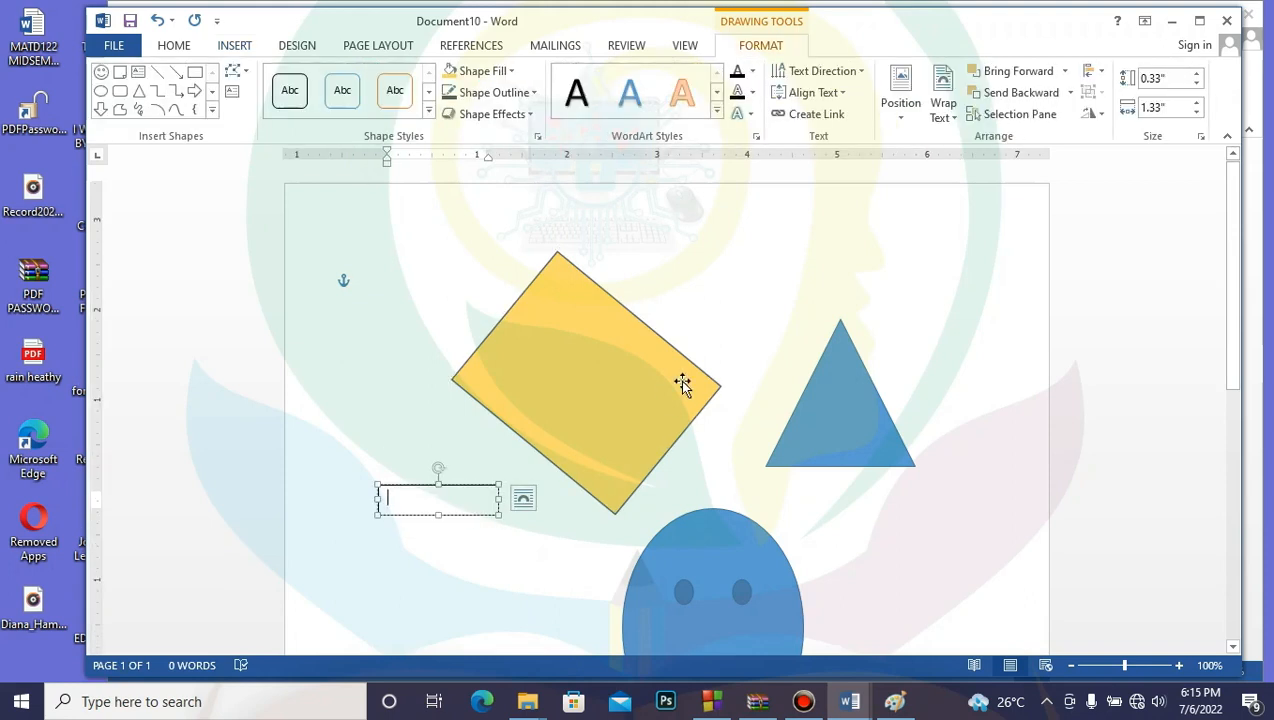
{"action": "type", "text": "plt"}
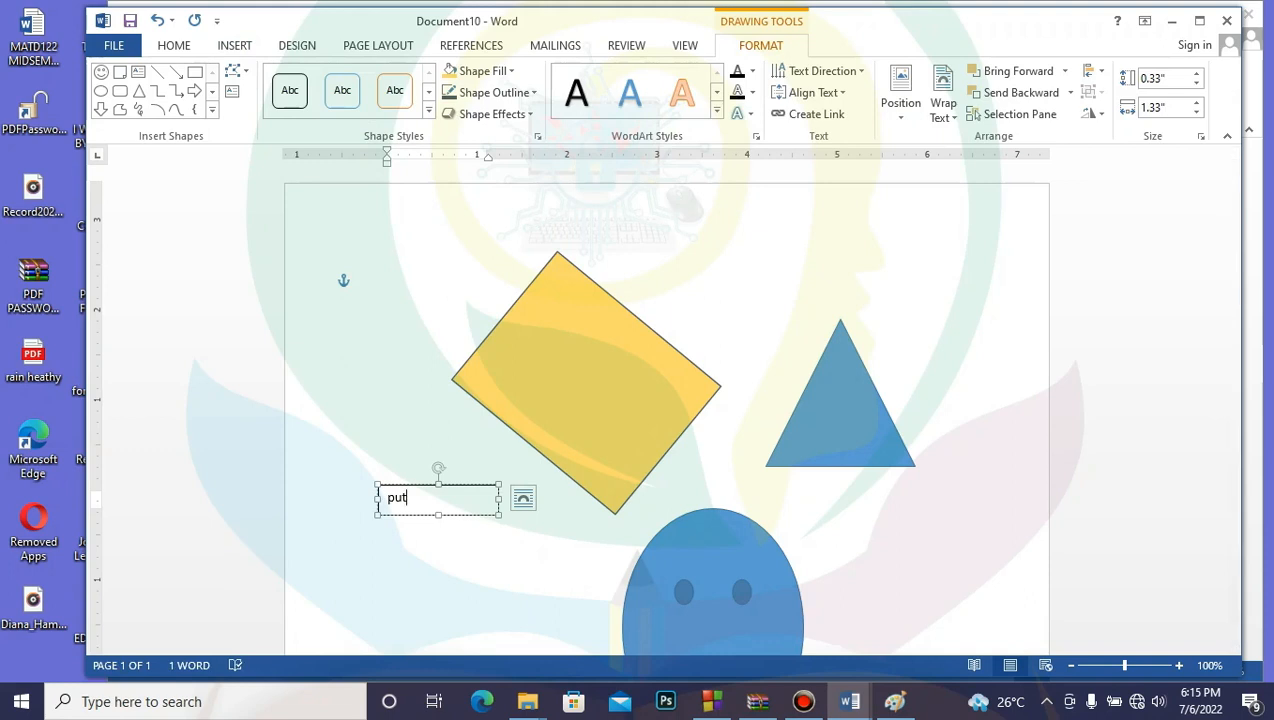
{"action": "type", "text": " it down"}
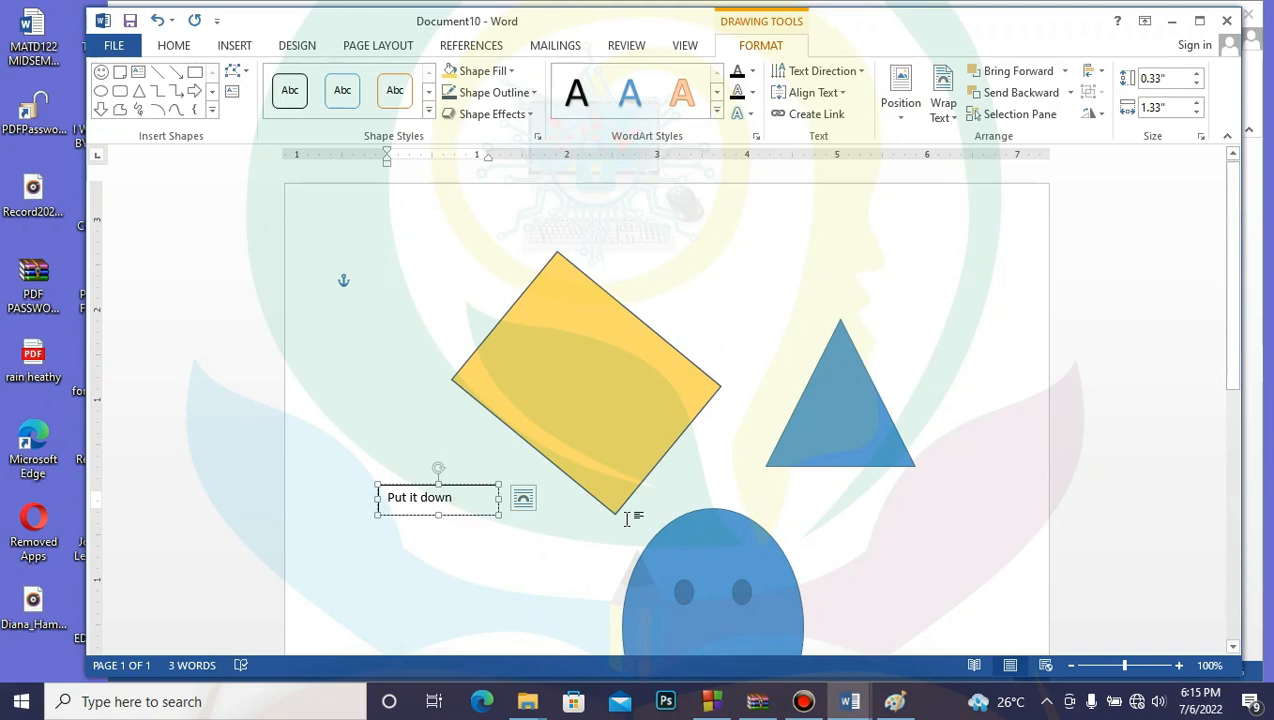
{"action": "left_click", "coordinate": [502, 588]}
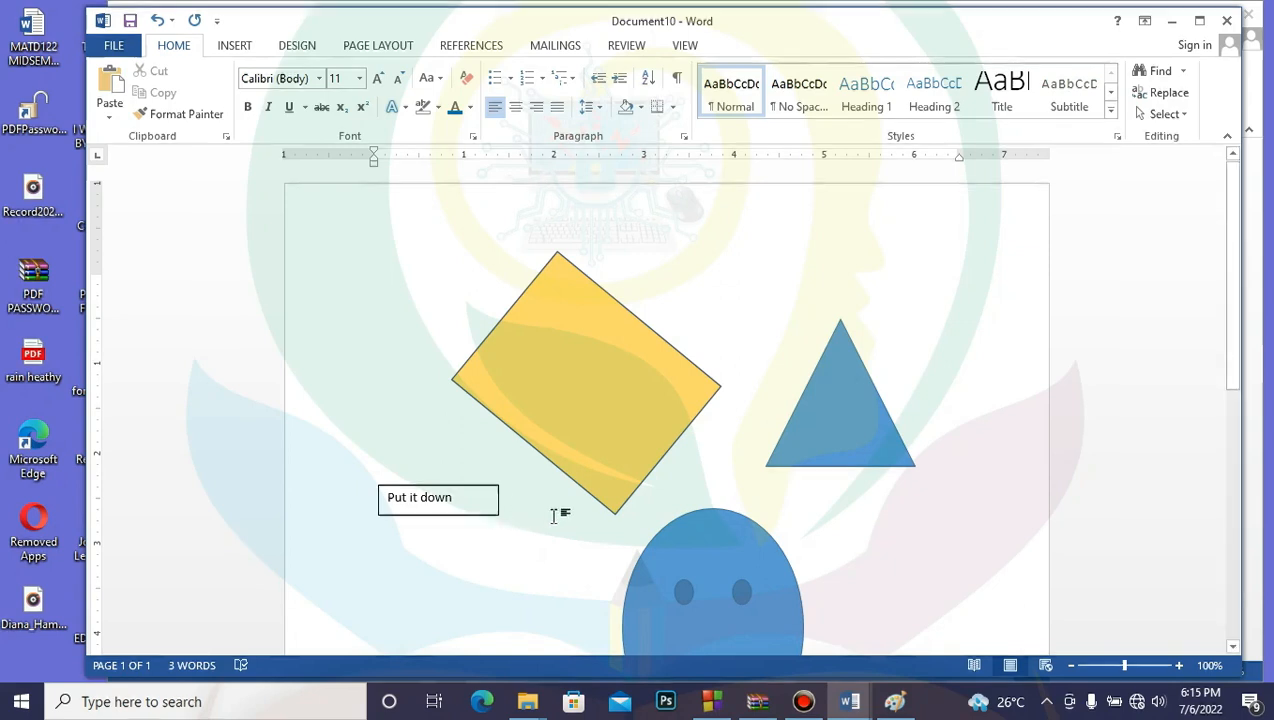
Step: Move the 'Put it down' text box onto the middle of the yellow diamond
{"action": "left_click", "coordinate": [491, 502]}
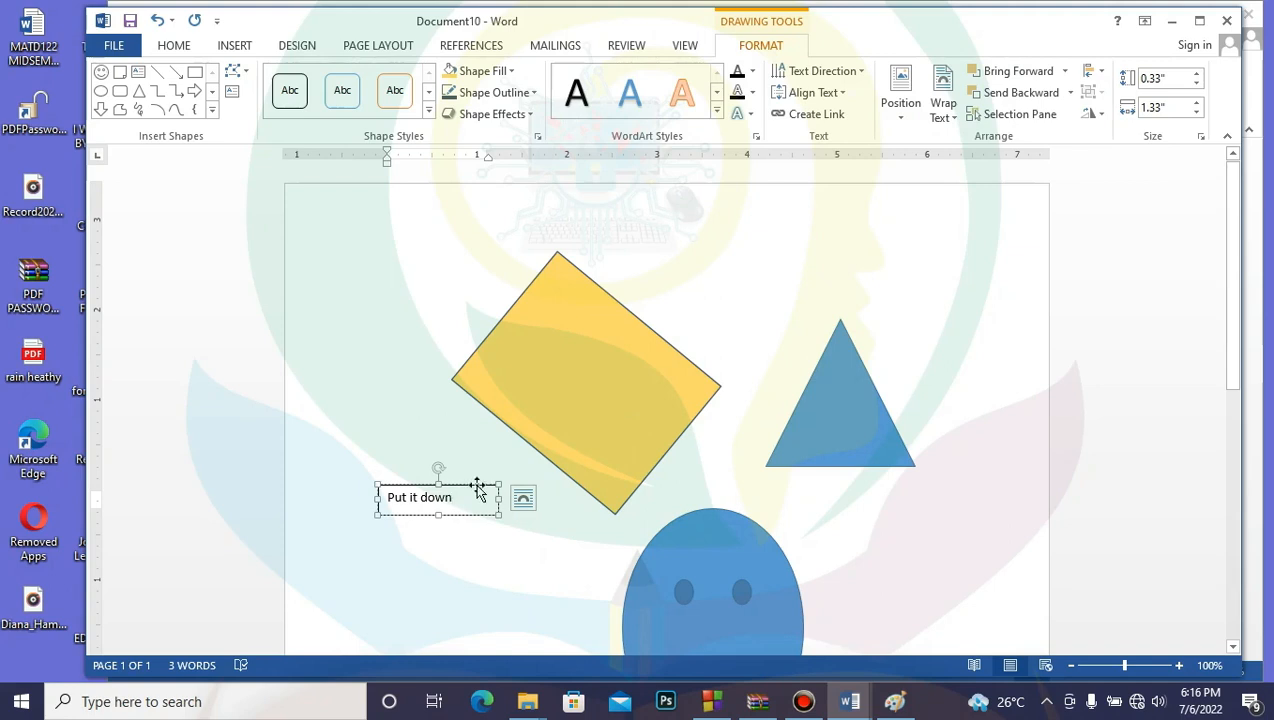
{"action": "left_click_drag", "start_coordinate": [478, 490], "coordinate": [622, 327]}
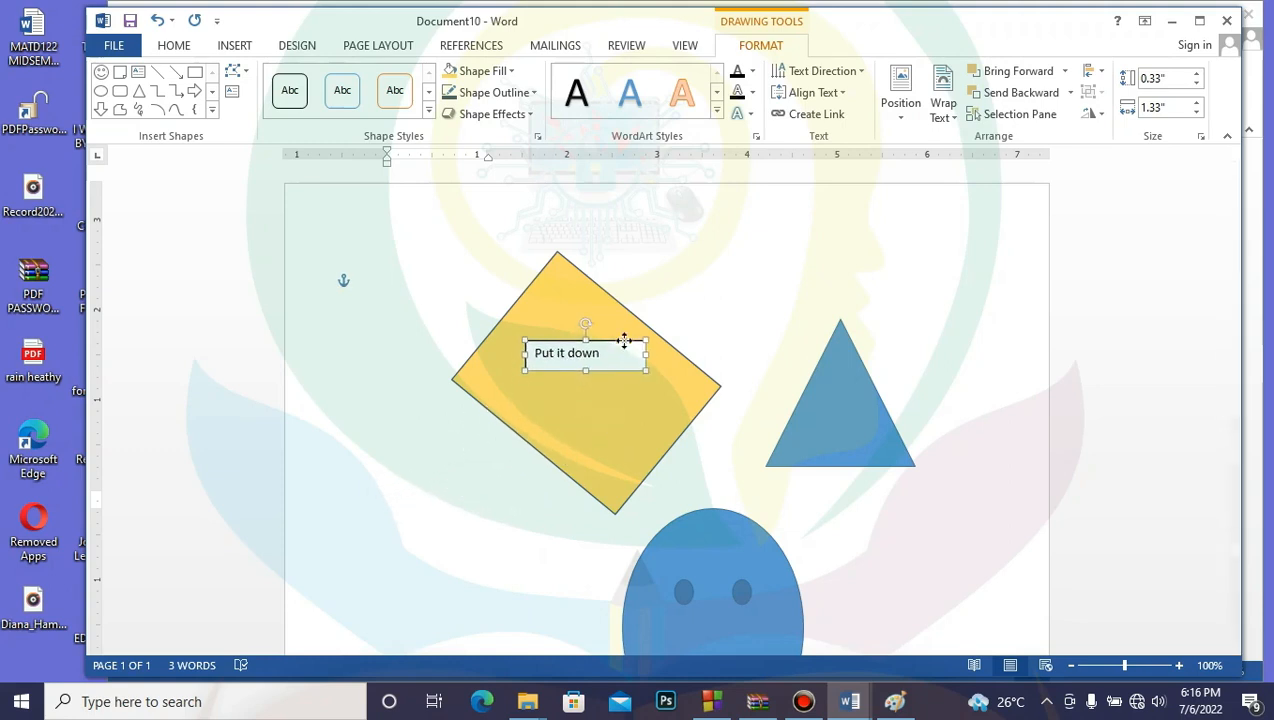
{"action": "left_click", "coordinate": [518, 500]}
Step: Reposition the blue triangle to the right of the diamond, above the smiley
{"action": "left_click", "coordinate": [878, 396]}
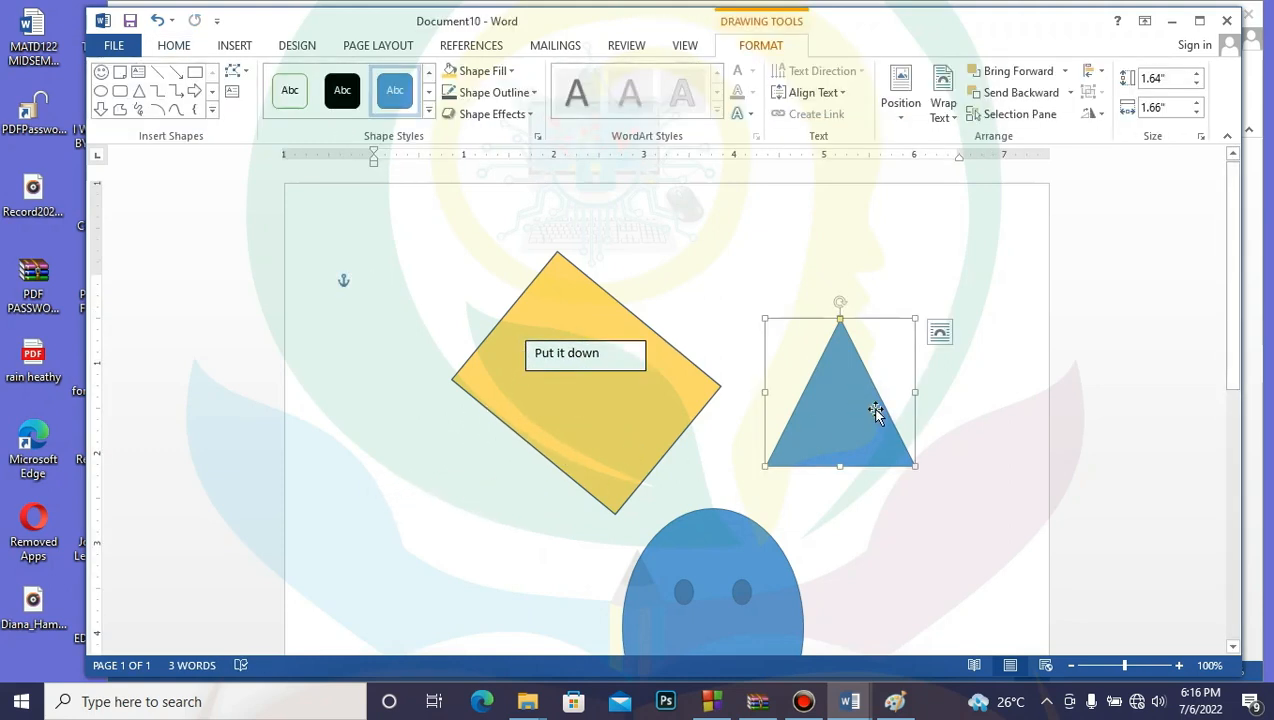
{"action": "left_click_drag", "start_coordinate": [877, 407], "coordinate": [934, 348]}
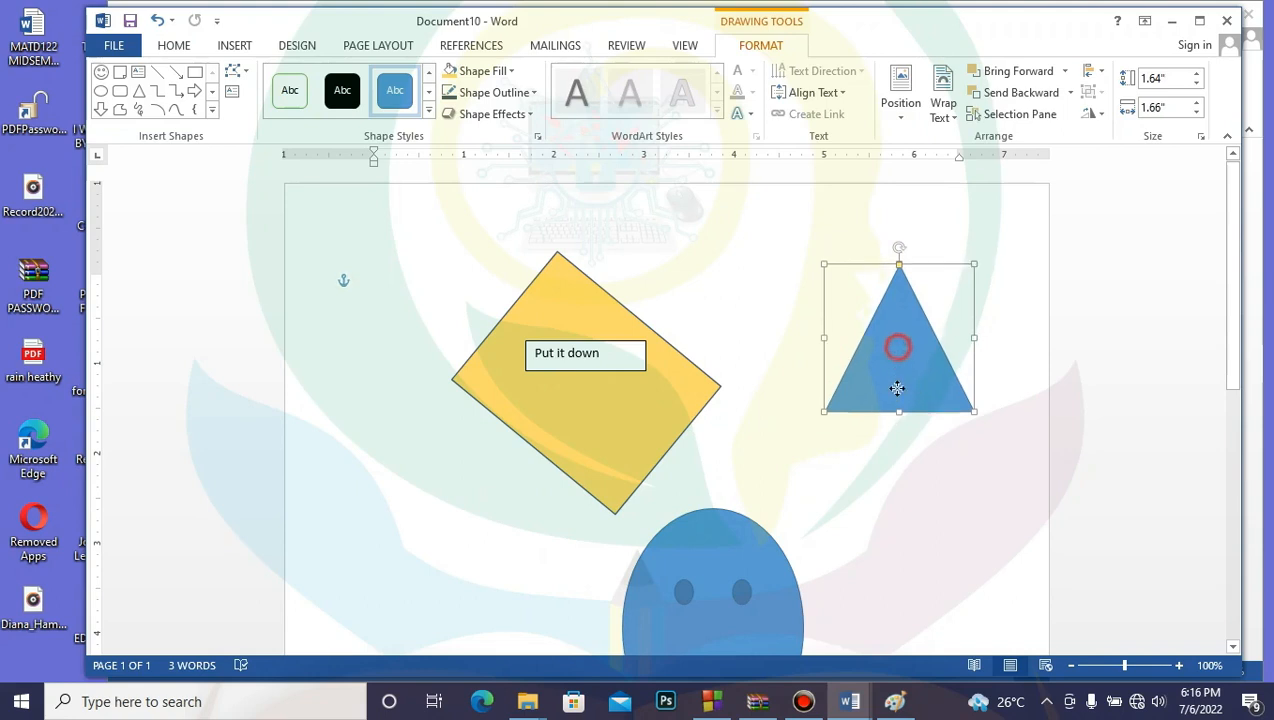
{"action": "left_click_drag", "start_coordinate": [899, 387], "coordinate": [899, 547]}
{"action": "left_click_drag", "start_coordinate": [905, 449], "coordinate": [903, 423]}
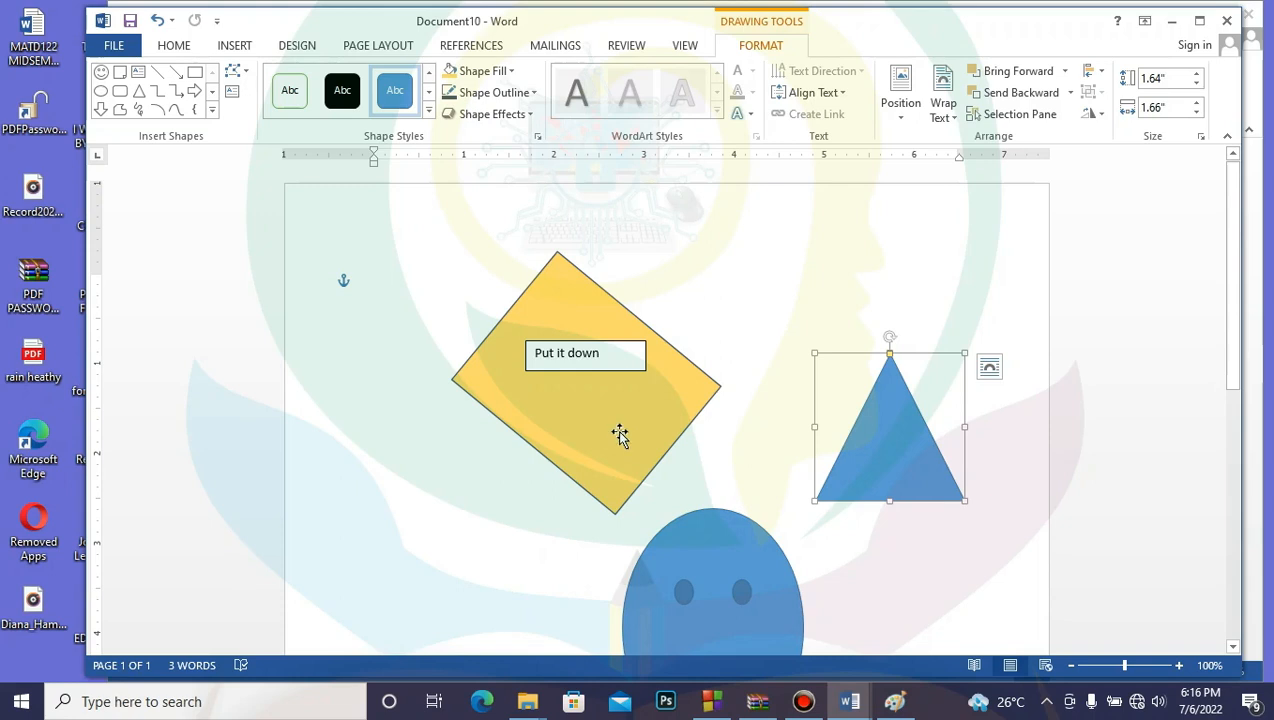
Step: Give the 'Put it down' text box No Fill and No Outline
{"action": "left_click", "coordinate": [624, 345]}
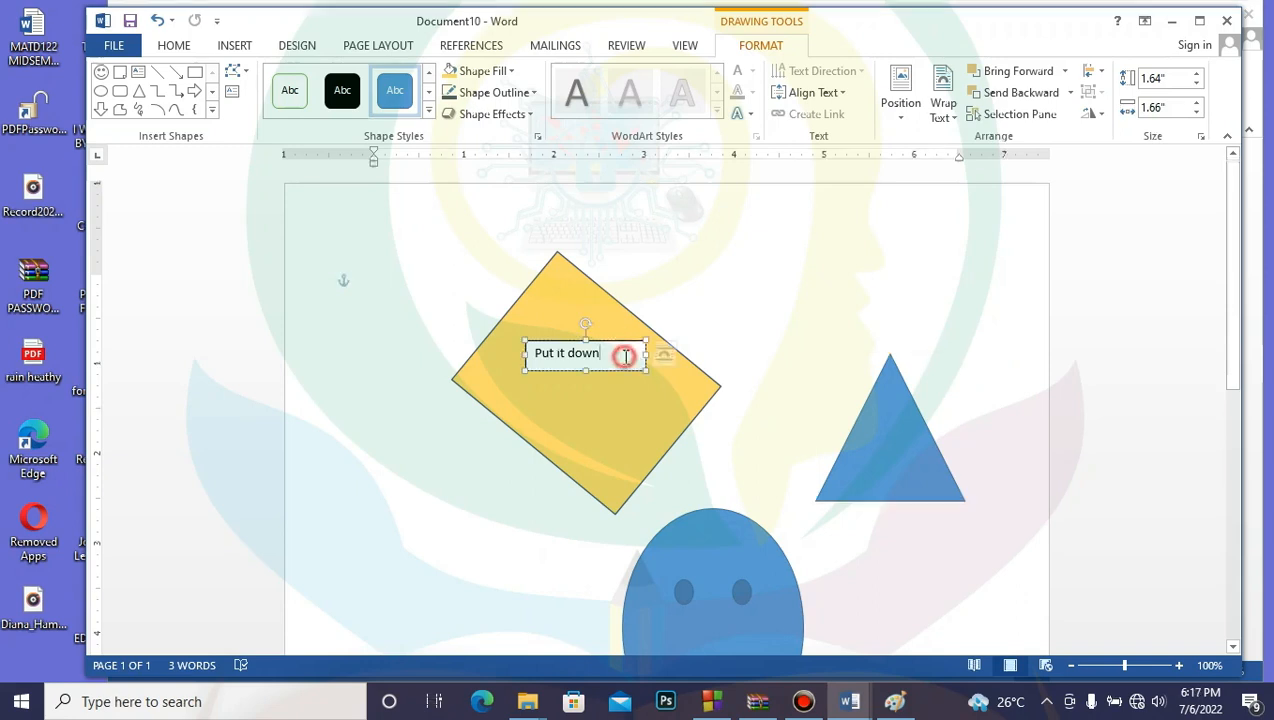
{"action": "left_click", "coordinate": [633, 345]}
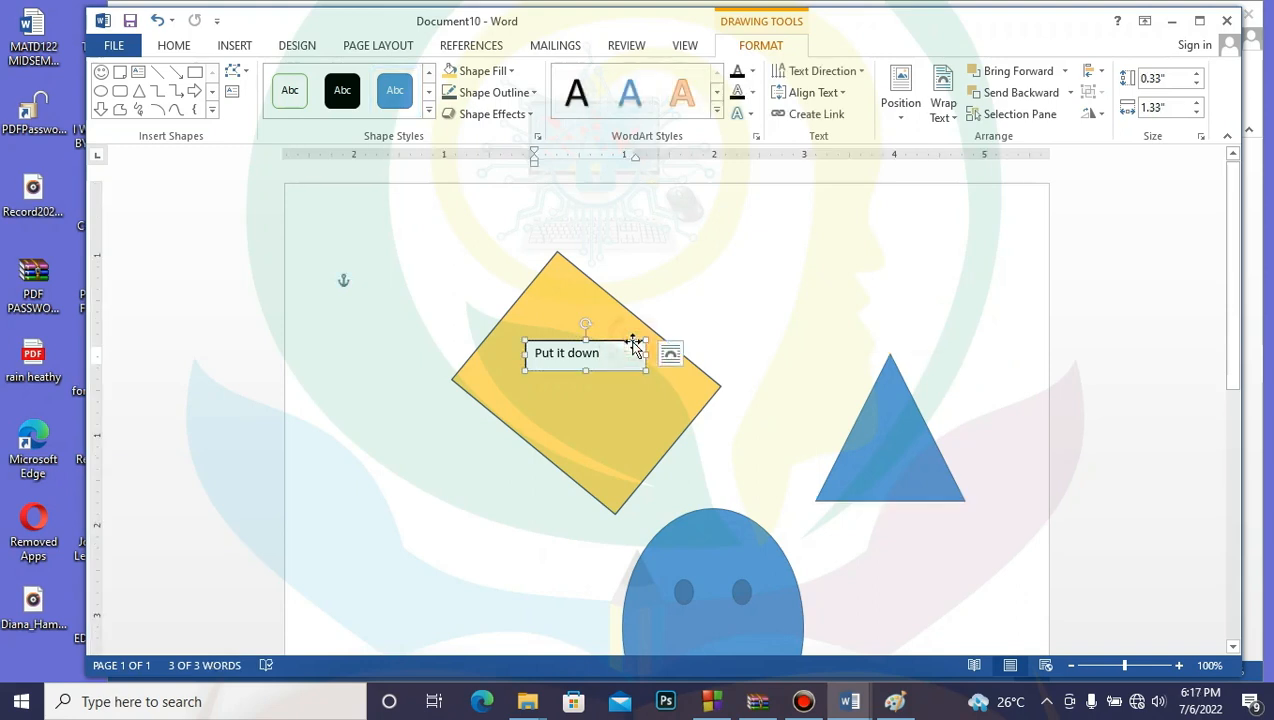
{"action": "left_click", "coordinate": [511, 75]}
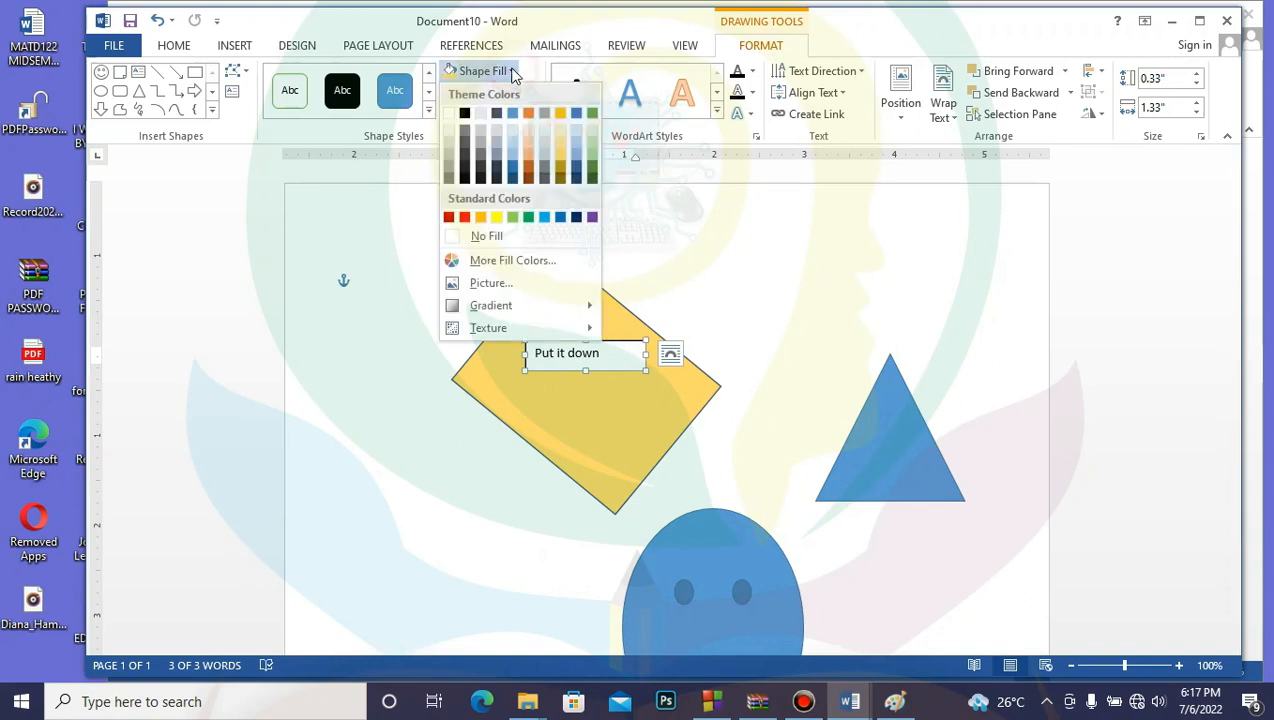
{"action": "left_click", "coordinate": [488, 236]}
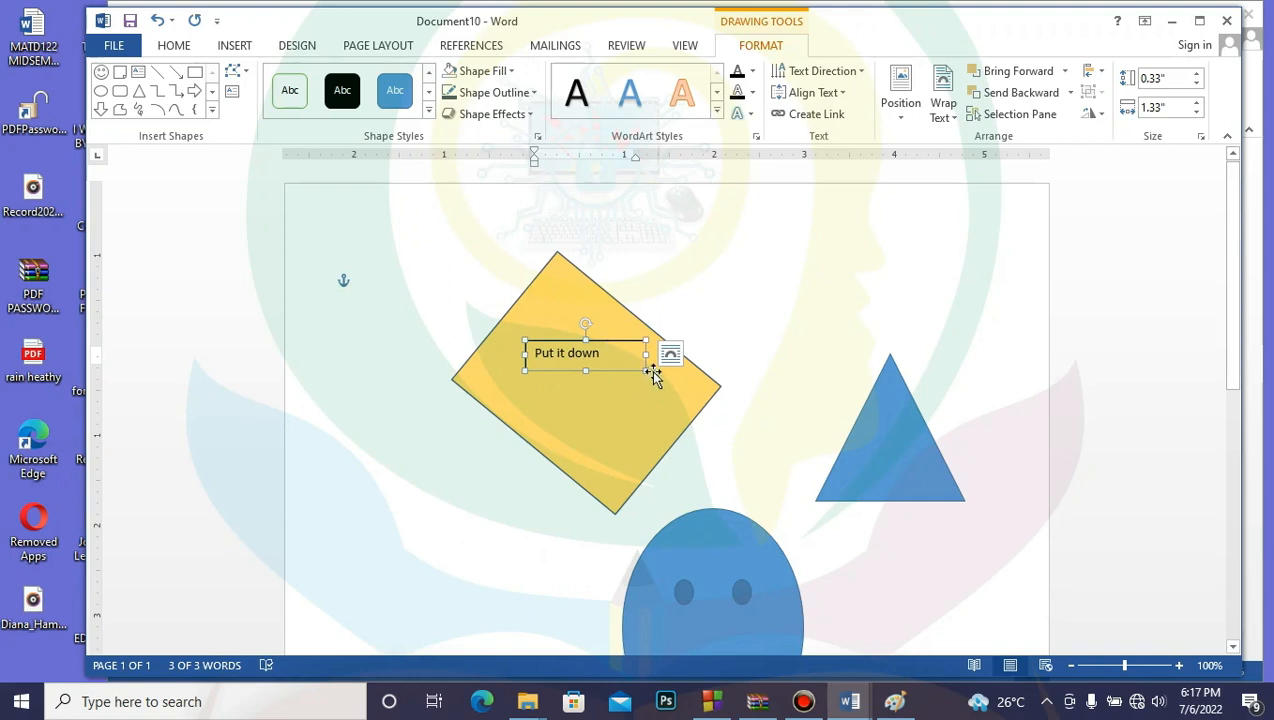
{"action": "left_click", "coordinate": [535, 92]}
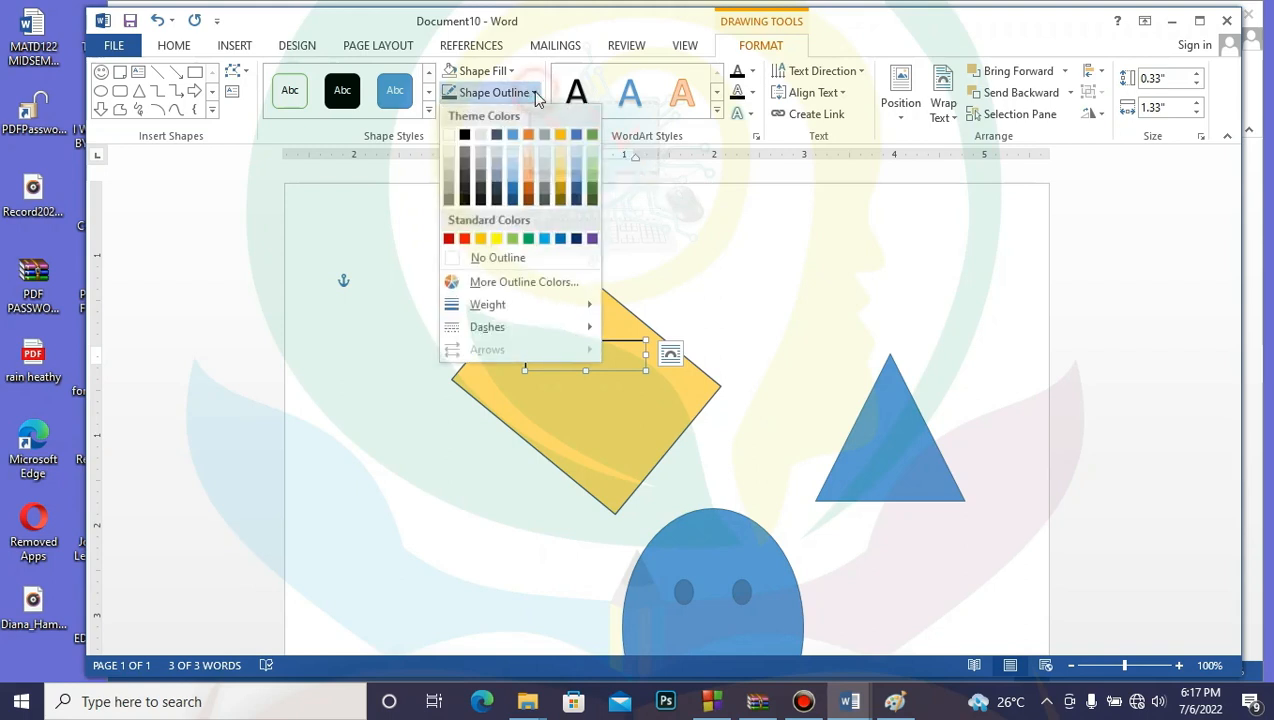
{"action": "left_click", "coordinate": [511, 258]}
{"action": "left_click", "coordinate": [745, 314]}
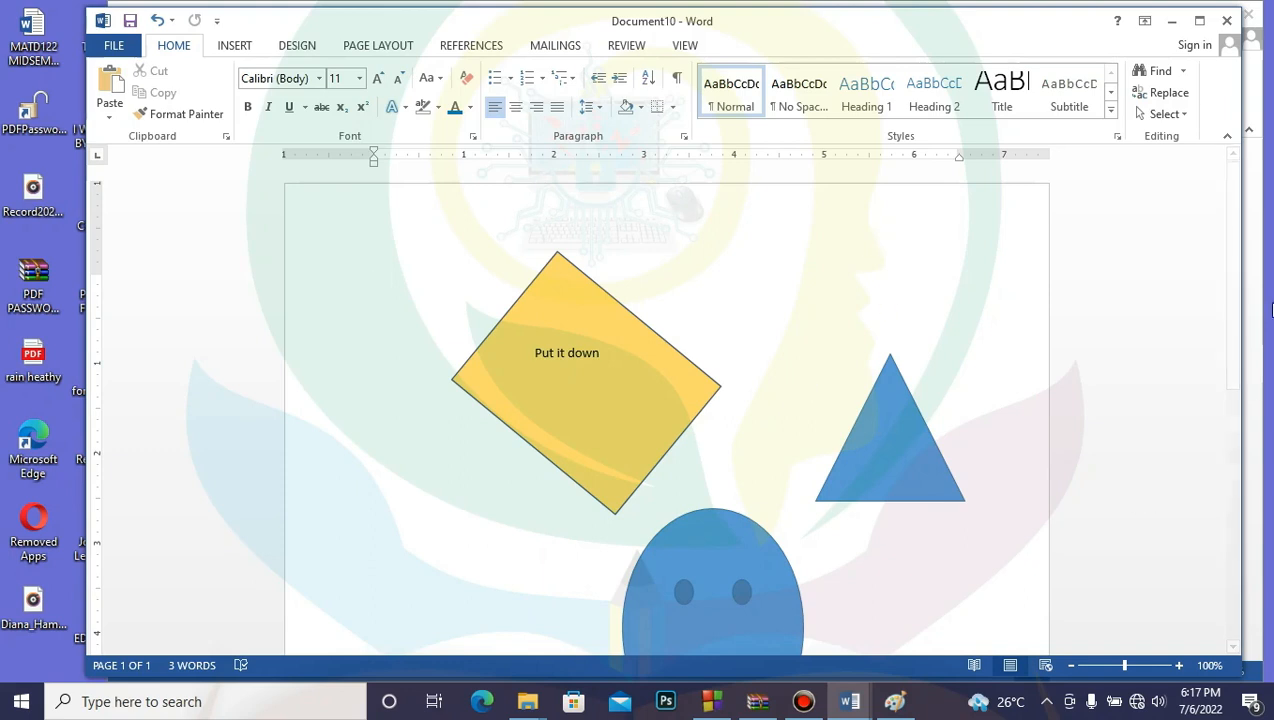
Step: Insert the EDUCATIONAL TREE picture at the top of the page
{"action": "scroll", "coordinate": [1236, 316], "scroll_direction": "down", "scroll_amount": 2}
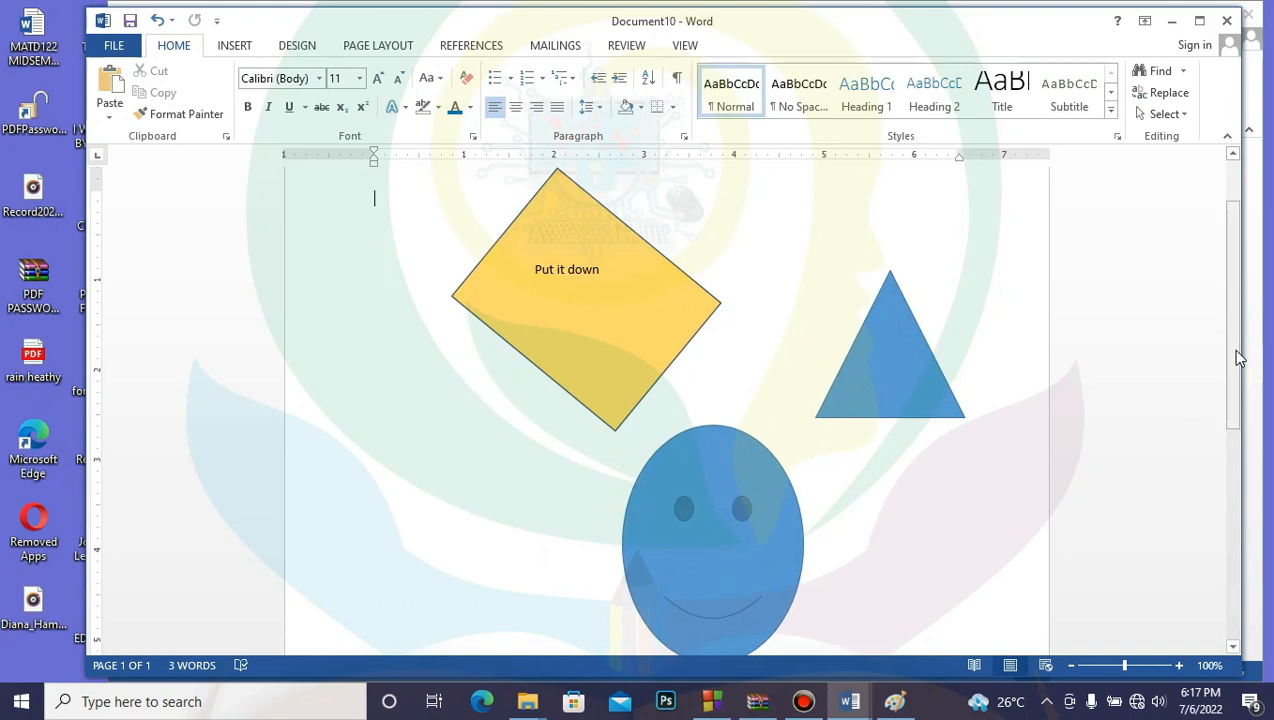
{"action": "left_click", "coordinate": [1234, 347]}
{"action": "left_click_drag", "start_coordinate": [1234, 392], "coordinate": [1240, 558]}
{"action": "left_click", "coordinate": [440, 421]}
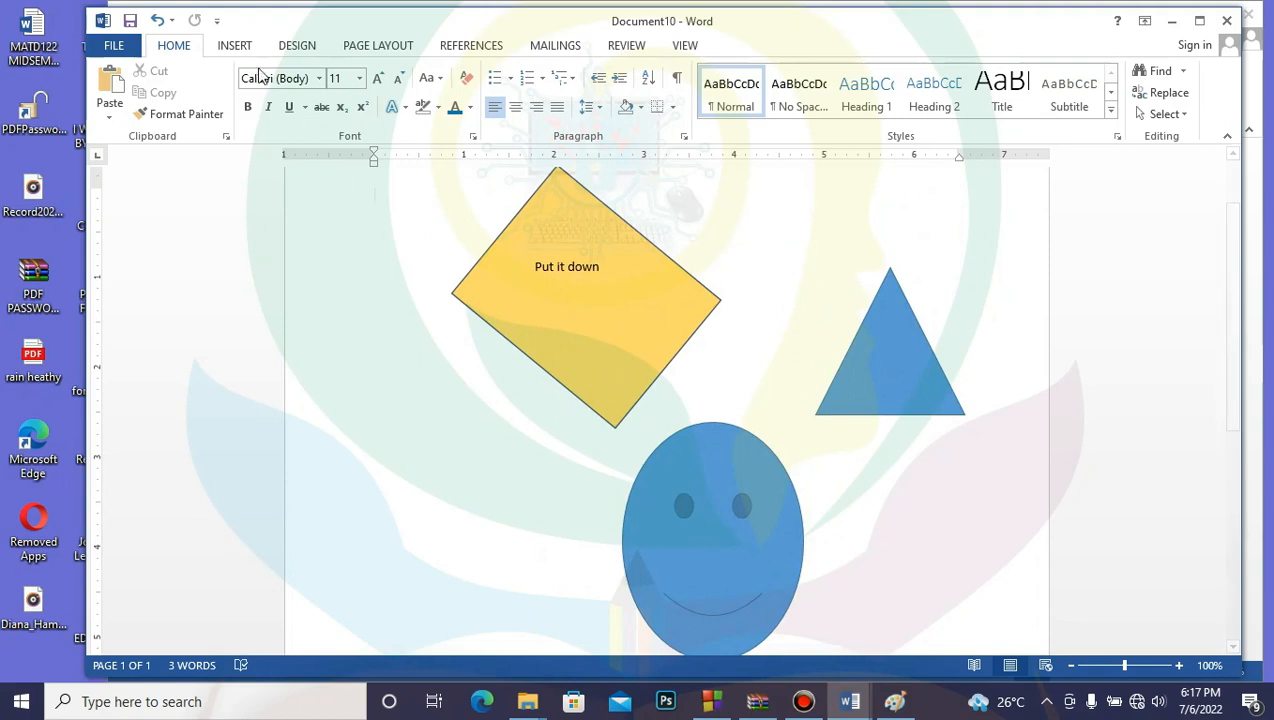
{"action": "left_click", "coordinate": [231, 48]}
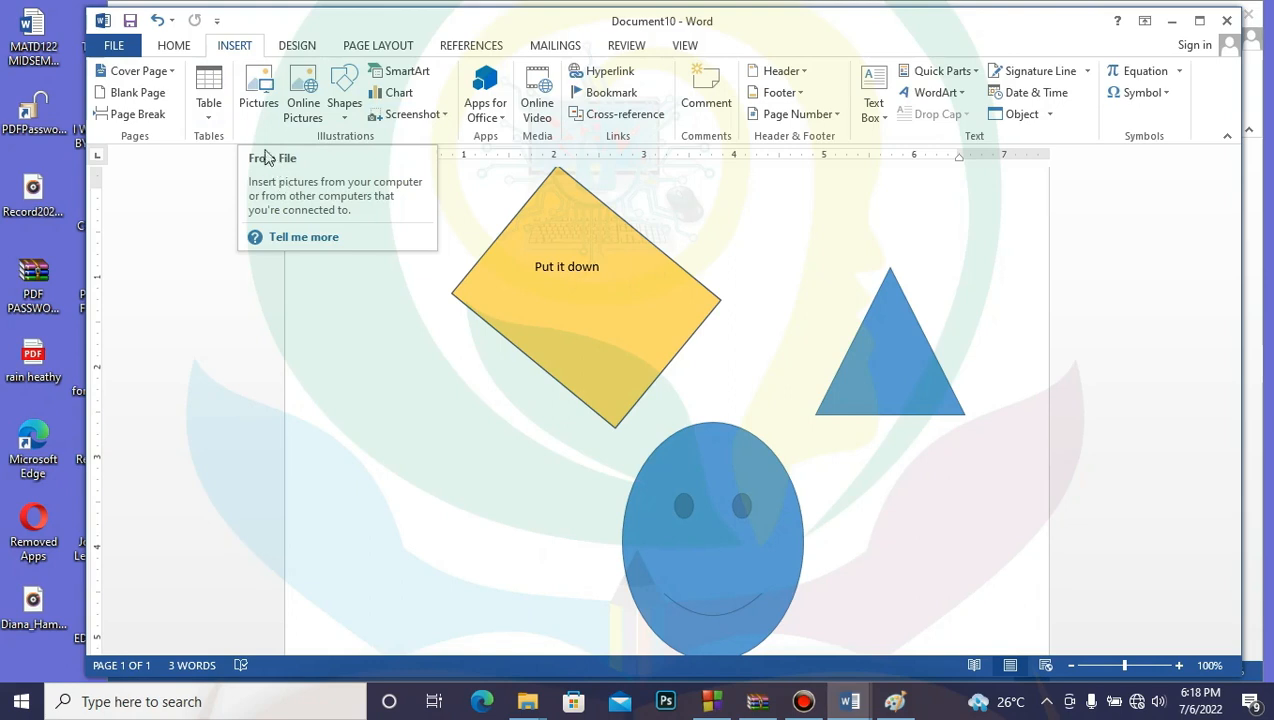
{"action": "left_click", "coordinate": [257, 100]}
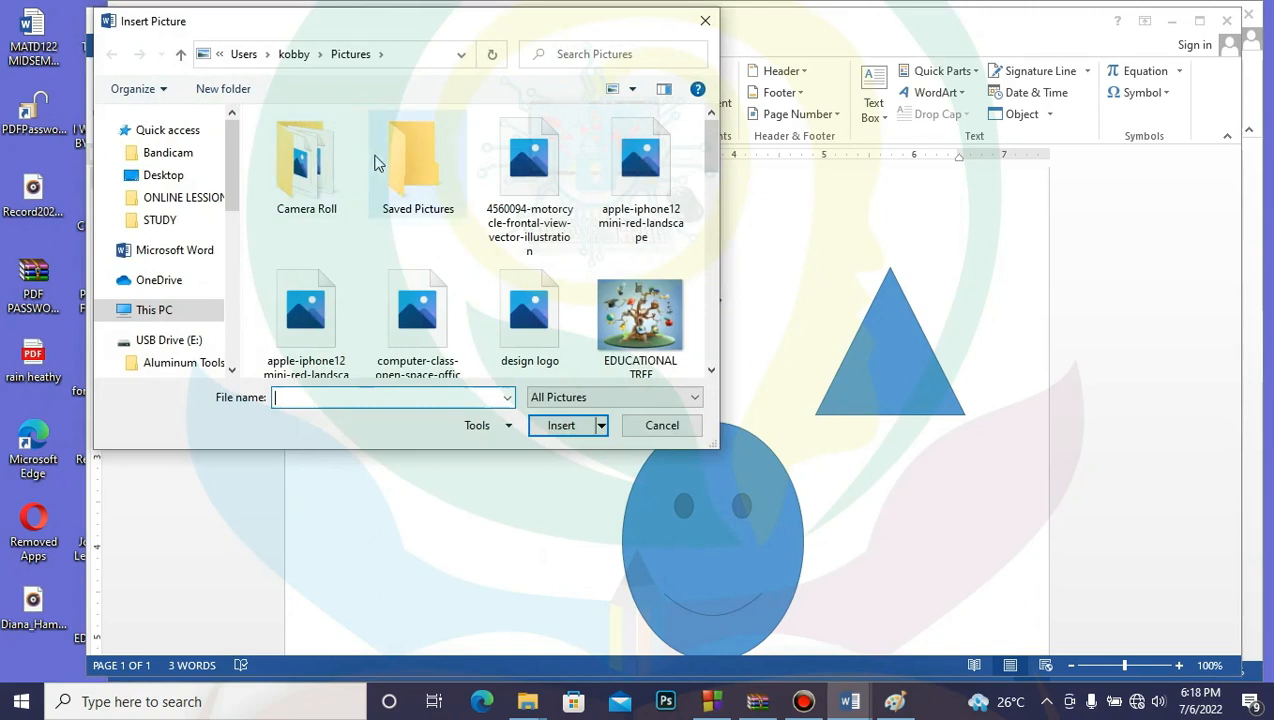
{"action": "left_click_drag", "start_coordinate": [392, 37], "coordinate": [555, 54]}
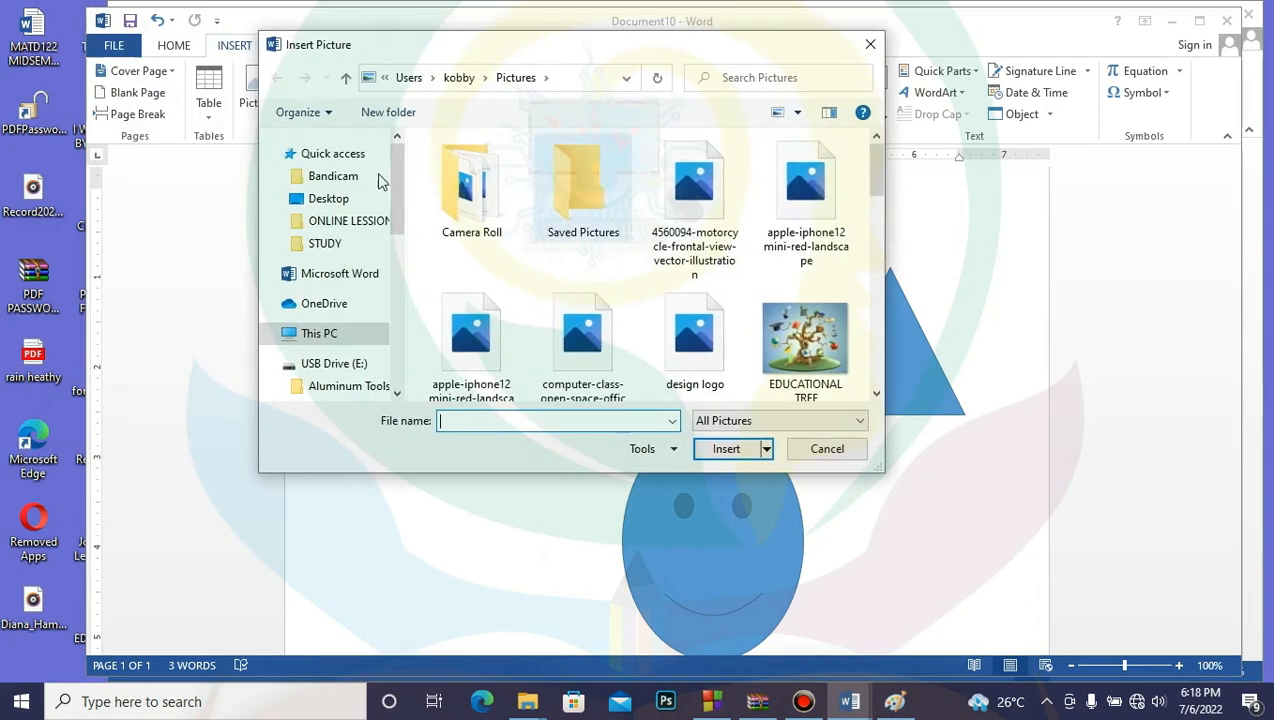
{"action": "left_click", "coordinate": [876, 189]}
{"action": "left_click_drag", "start_coordinate": [880, 199], "coordinate": [868, 226]}
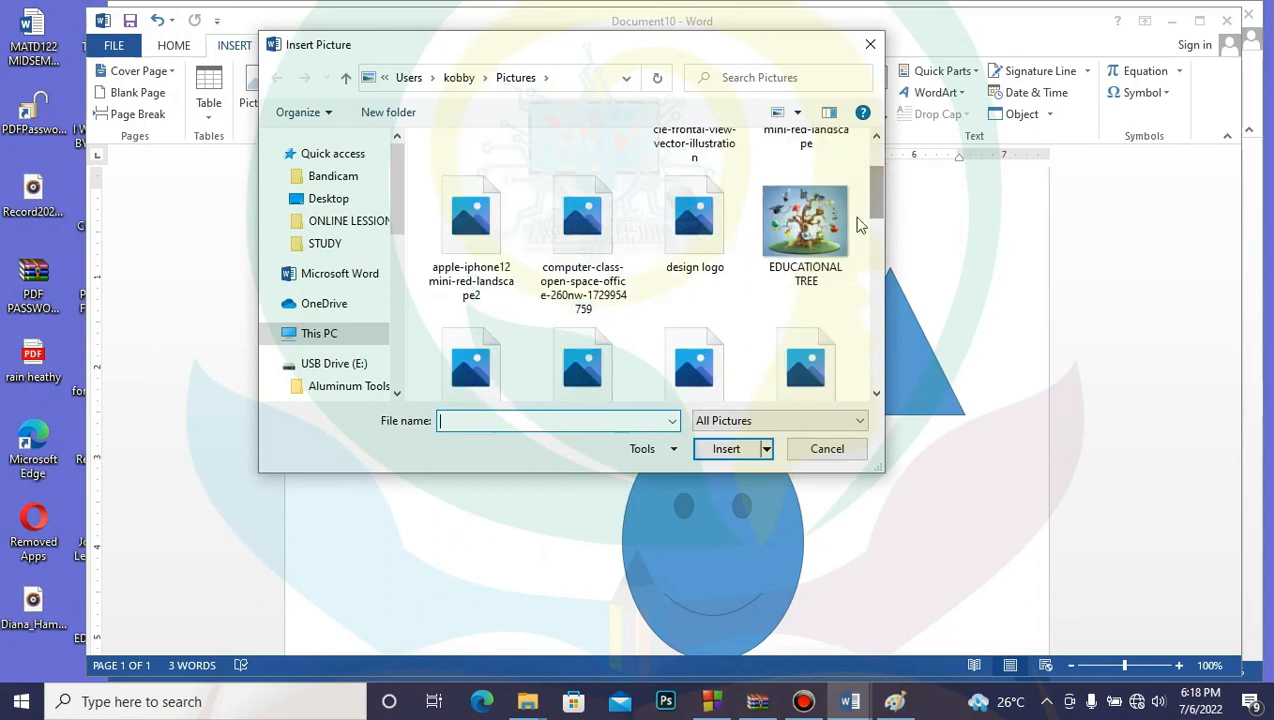
{"action": "left_click", "coordinate": [805, 225]}
{"action": "left_click", "coordinate": [726, 450]}
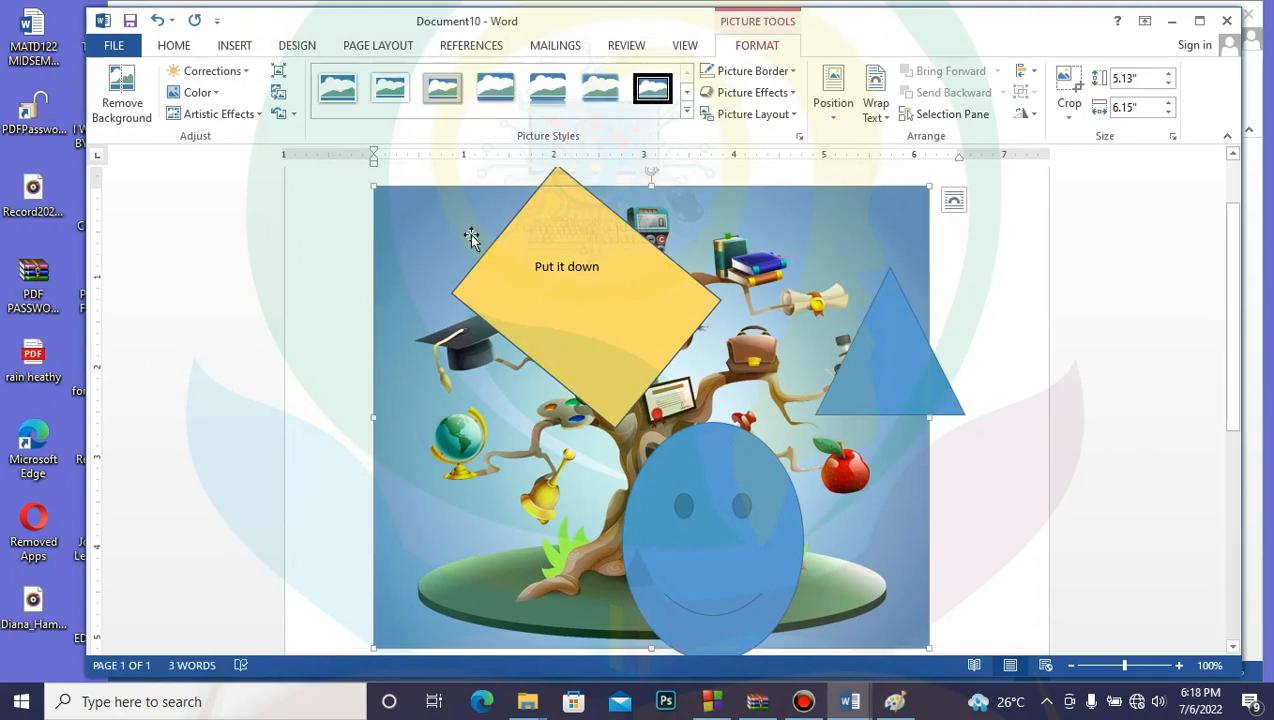
Step: Add two blank lines after the picture to push the shapes below it
{"action": "scroll", "coordinate": [491, 214], "scroll_direction": "up", "scroll_amount": 2}
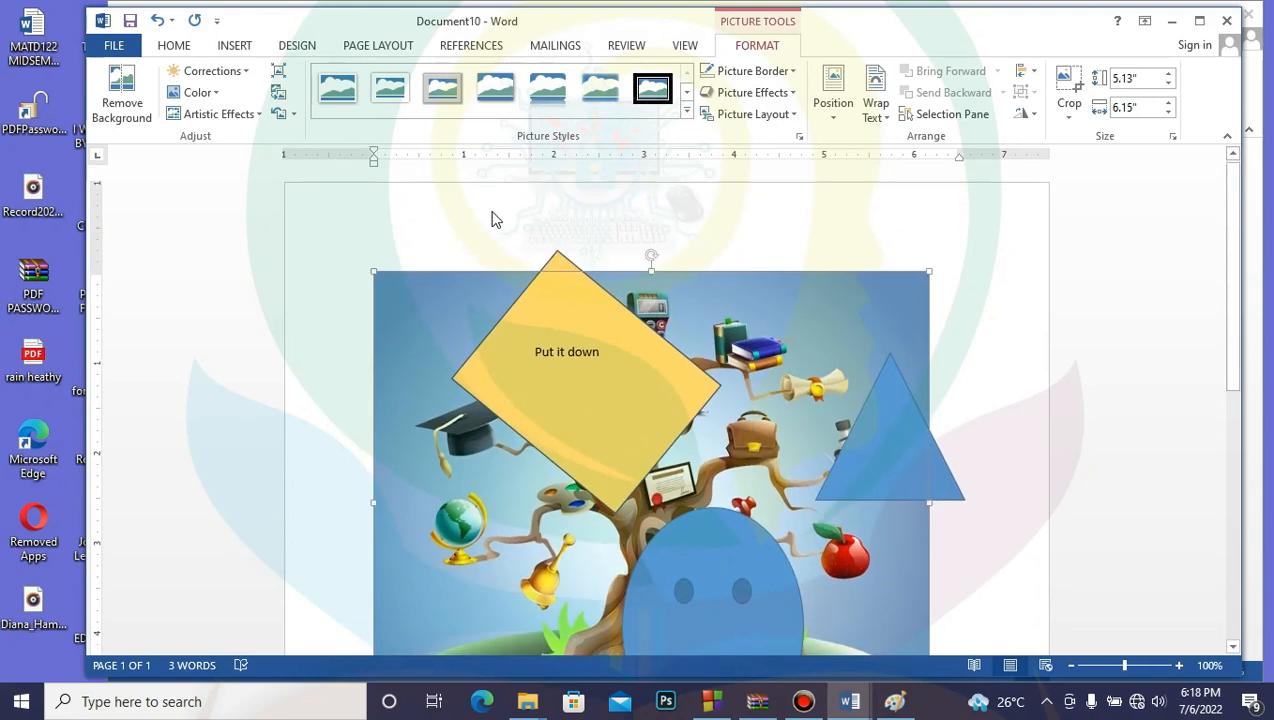
{"action": "left_click", "coordinate": [372, 264]}
{"action": "left_click", "coordinate": [396, 264]}
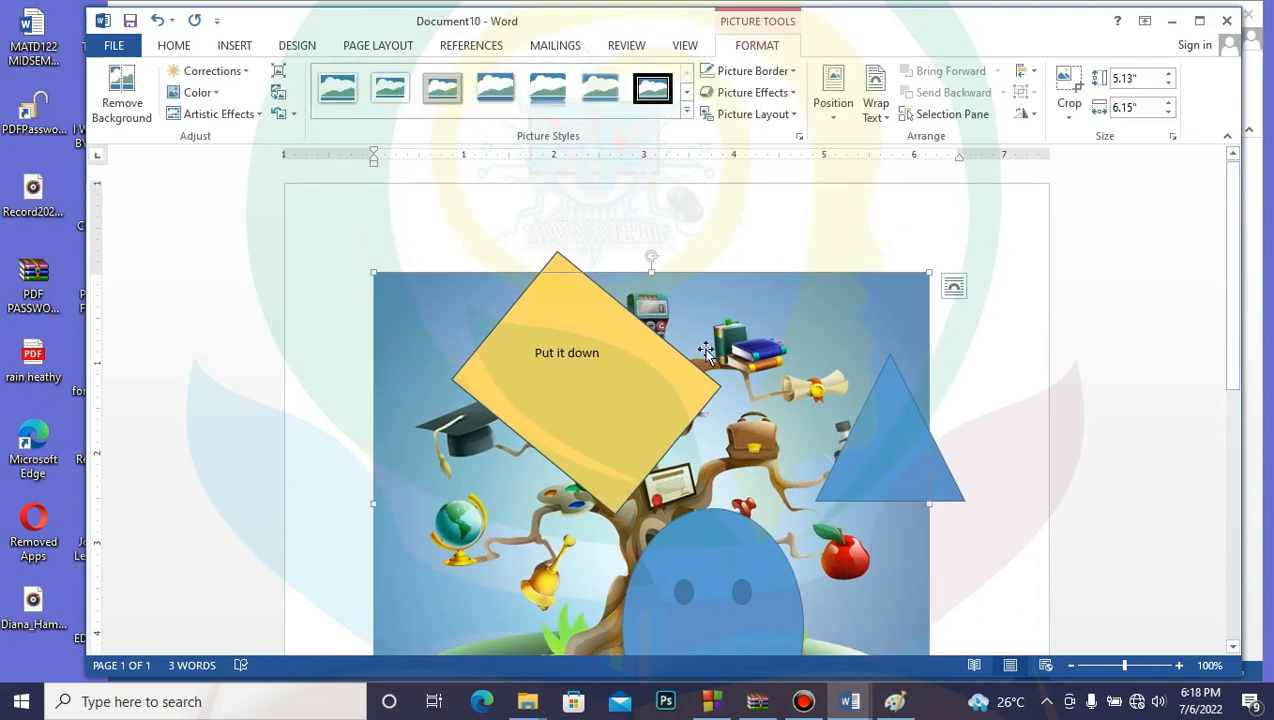
{"action": "left_click", "coordinate": [949, 302]}
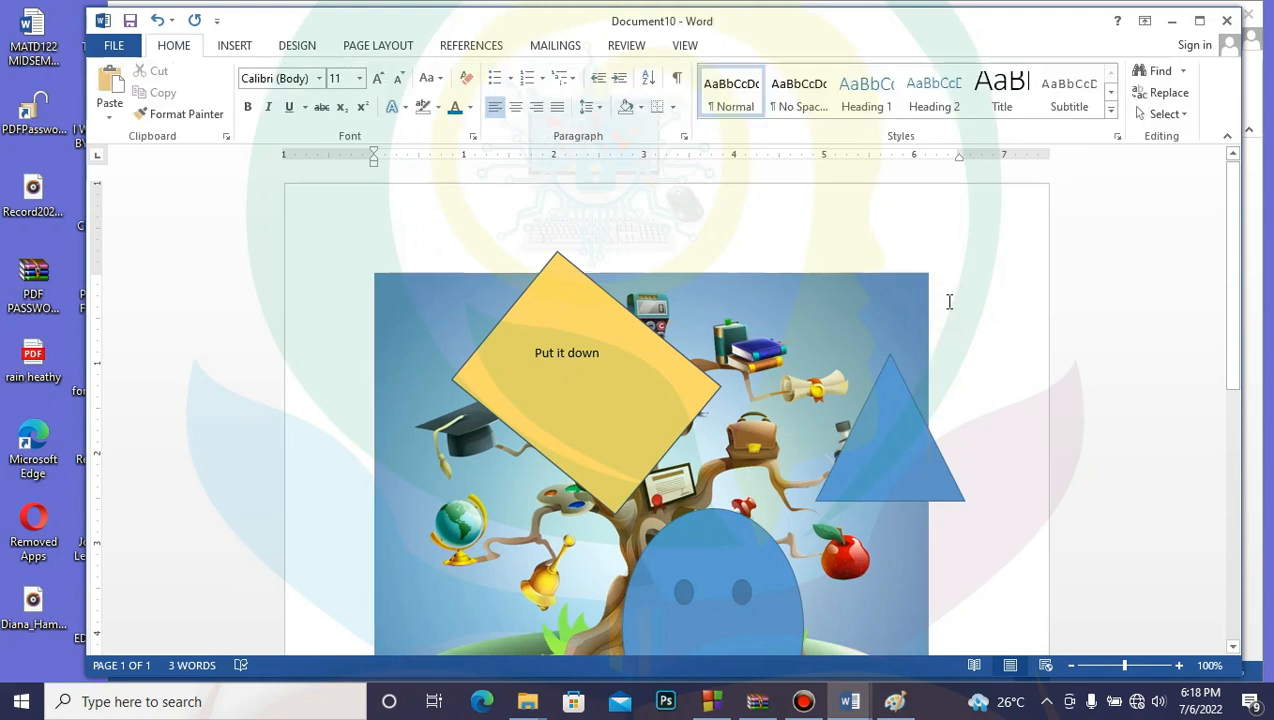
{"action": "key", "text": "Return"}
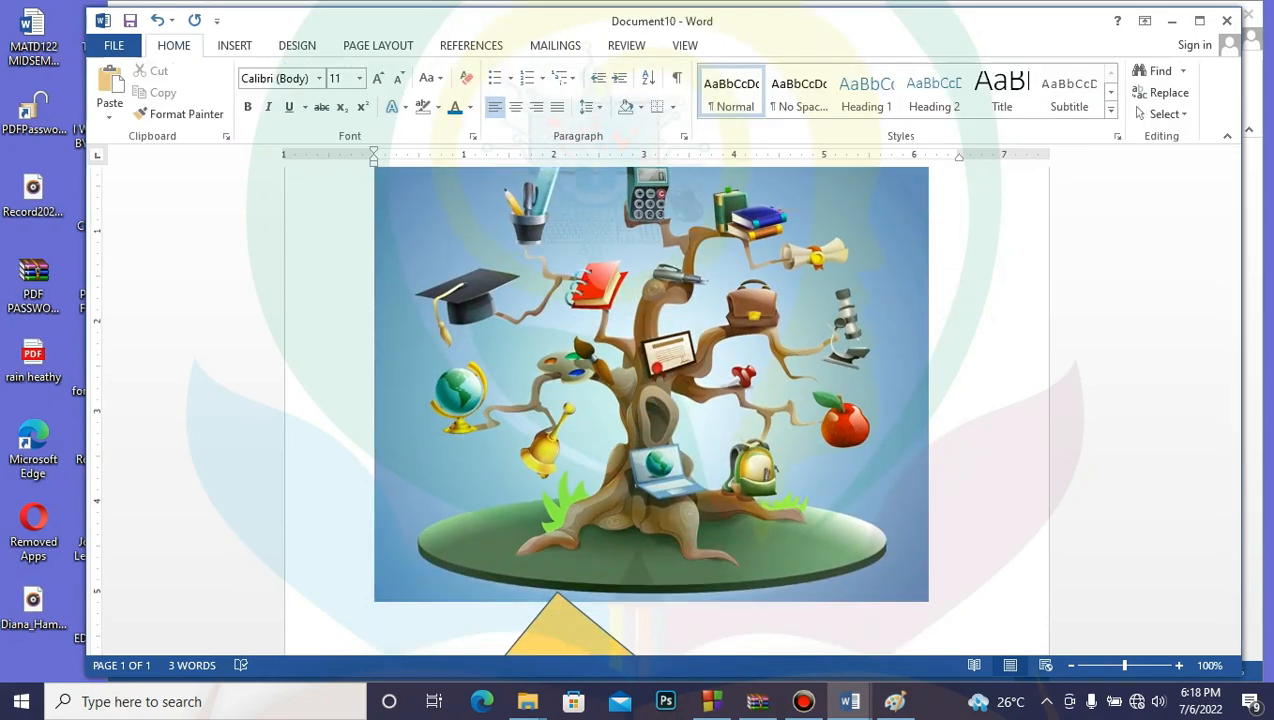
{"action": "key", "text": "Return"}
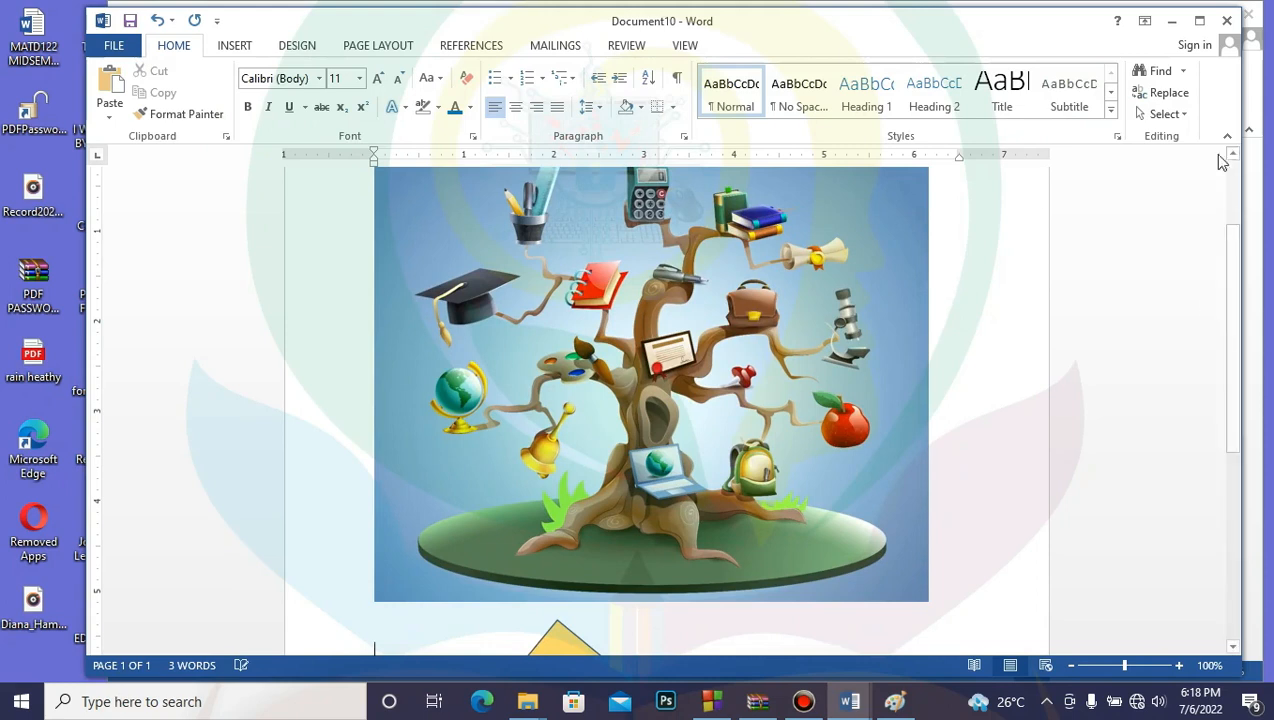
Step: Shrink the EDUCATIONAL TREE picture to about half its size
{"action": "scroll", "coordinate": [1203, 299], "scroll_direction": "up", "scroll_amount": 2}
{"action": "left_click", "coordinate": [890, 330]}
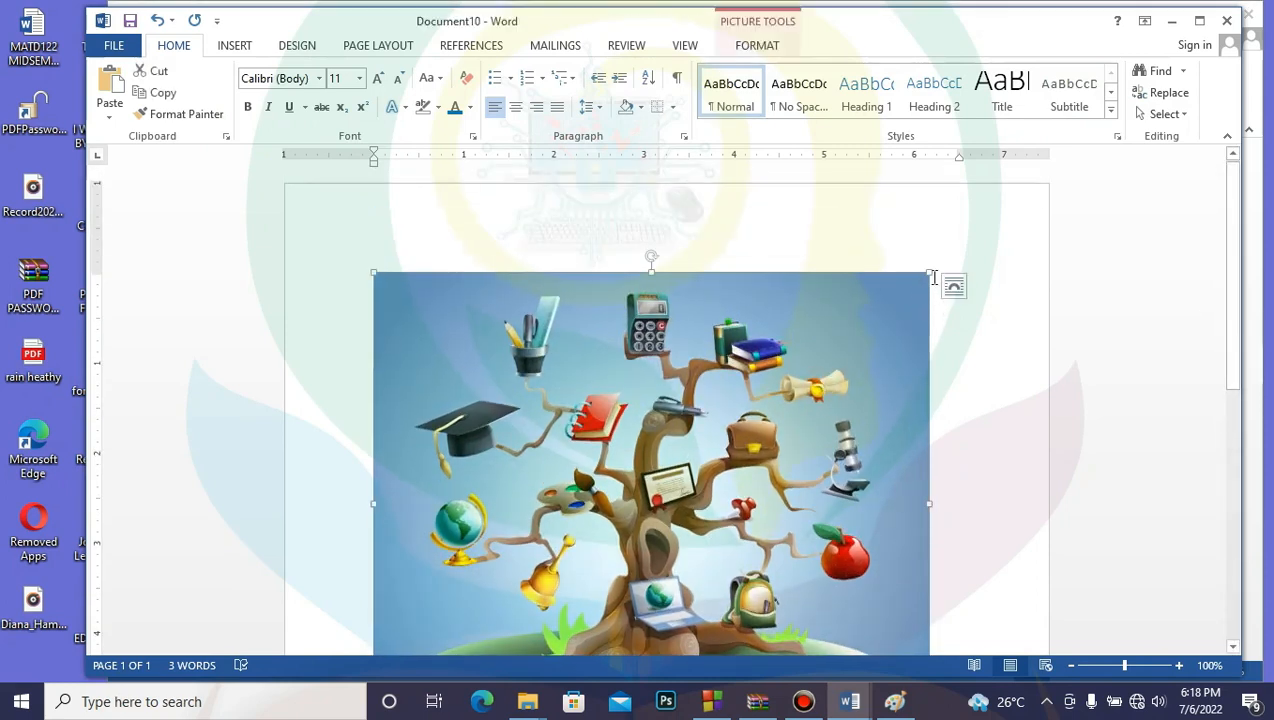
{"action": "left_click_drag", "start_coordinate": [928, 272], "coordinate": [681, 459]}
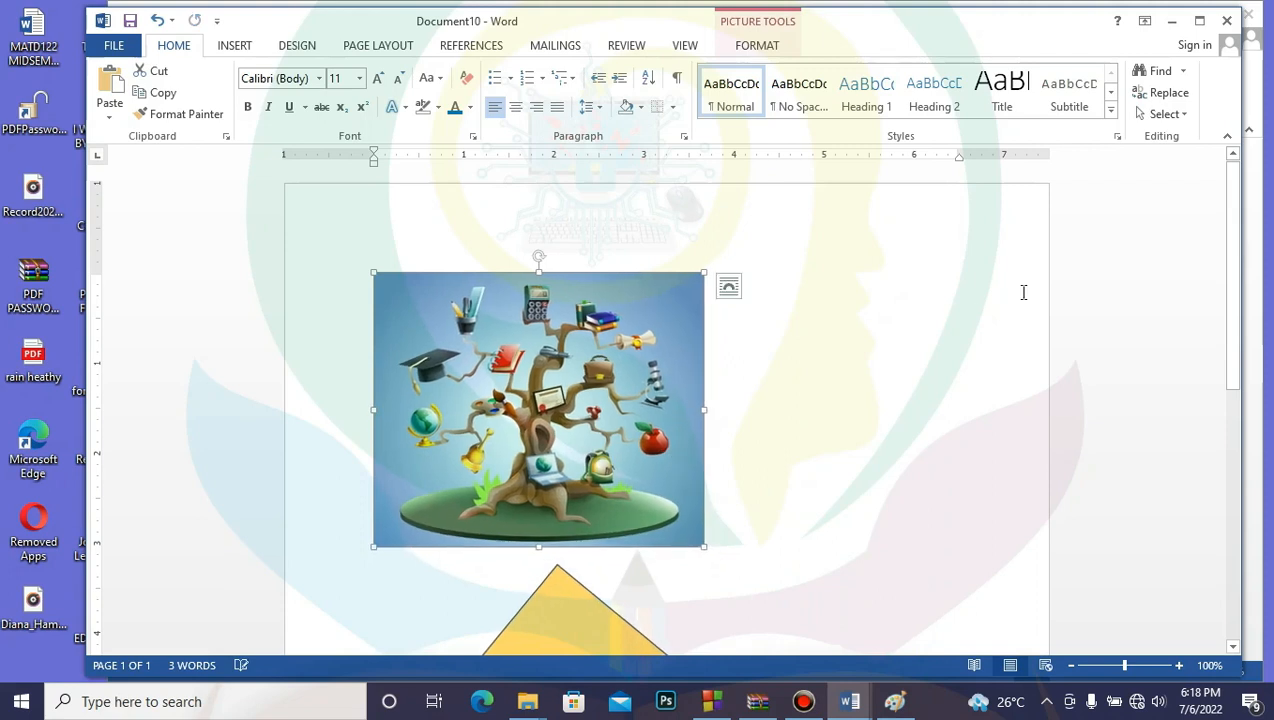
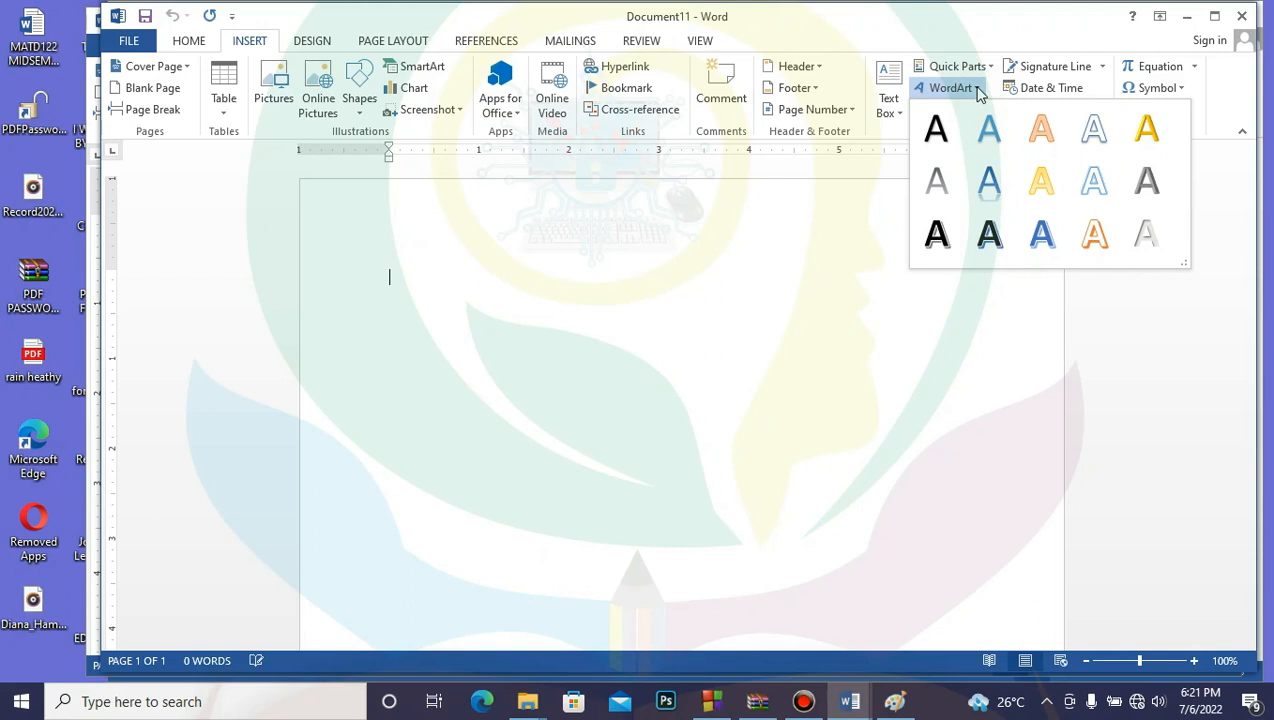
Step: Insert WordArt using the first, plain black style from the enlarged gallery
{"action": "left_click", "coordinate": [1186, 263]}
{"action": "left_click", "coordinate": [1186, 263]}
{"action": "left_click_drag", "start_coordinate": [1186, 265], "coordinate": [1224, 373]}
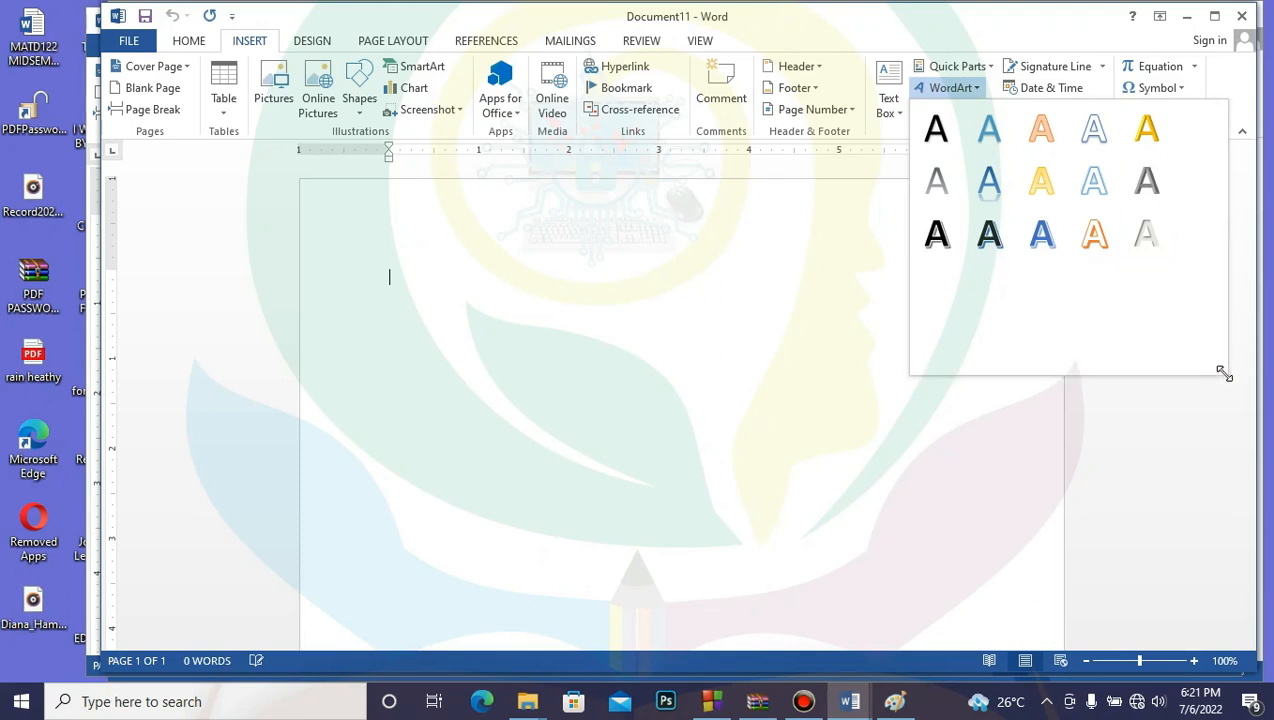
{"action": "left_click", "coordinate": [940, 132]}
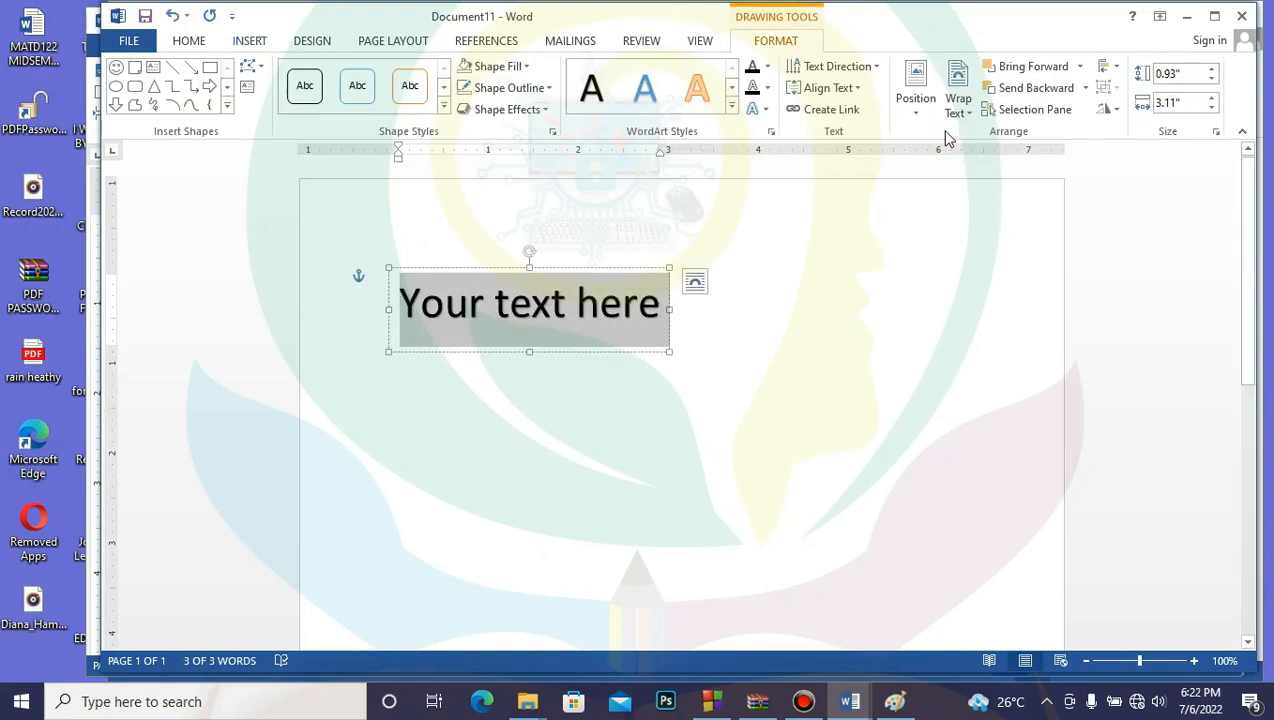
Step: Type 'FRENARTECH TRAINING' into the WordArt, then click away and reselect it
{"action": "type", "text": "f"}
{"action": "key", "text": "BackSpace"}
{"action": "type", "text": "FRNART"}
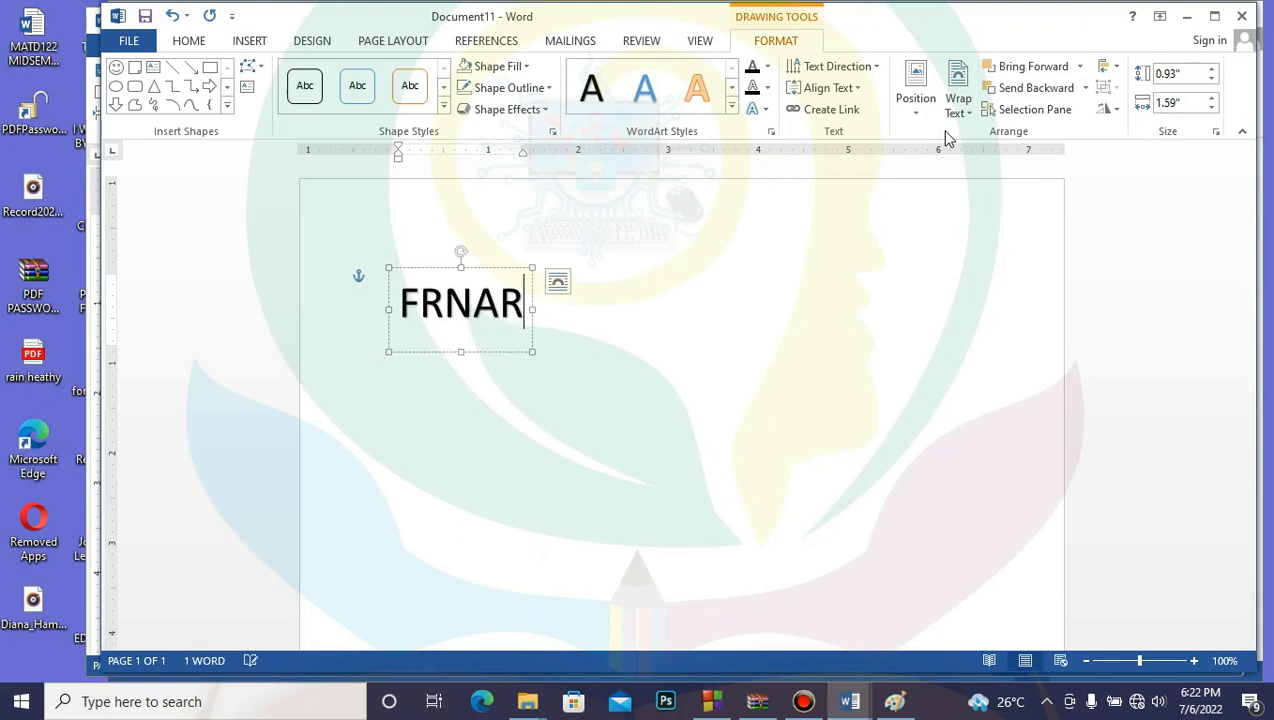
{"action": "key", "text": "BackSpace"}
{"action": "key", "text": "BackSpace"}
{"action": "key", "text": "BackSpace"}
{"action": "key", "text": "BackSpace"}
{"action": "type", "text": "ENARTECH T"}
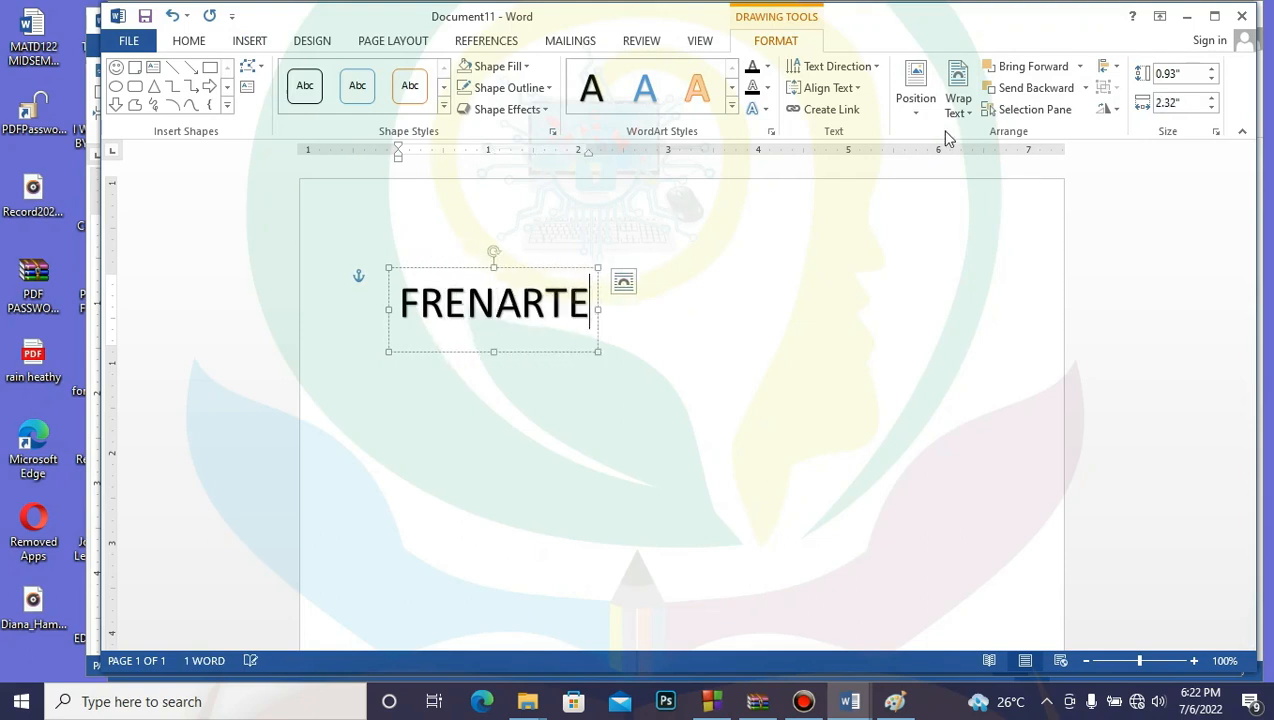
{"action": "key", "text": "BackSpace"}
{"action": "key", "text": "BackSpace"}
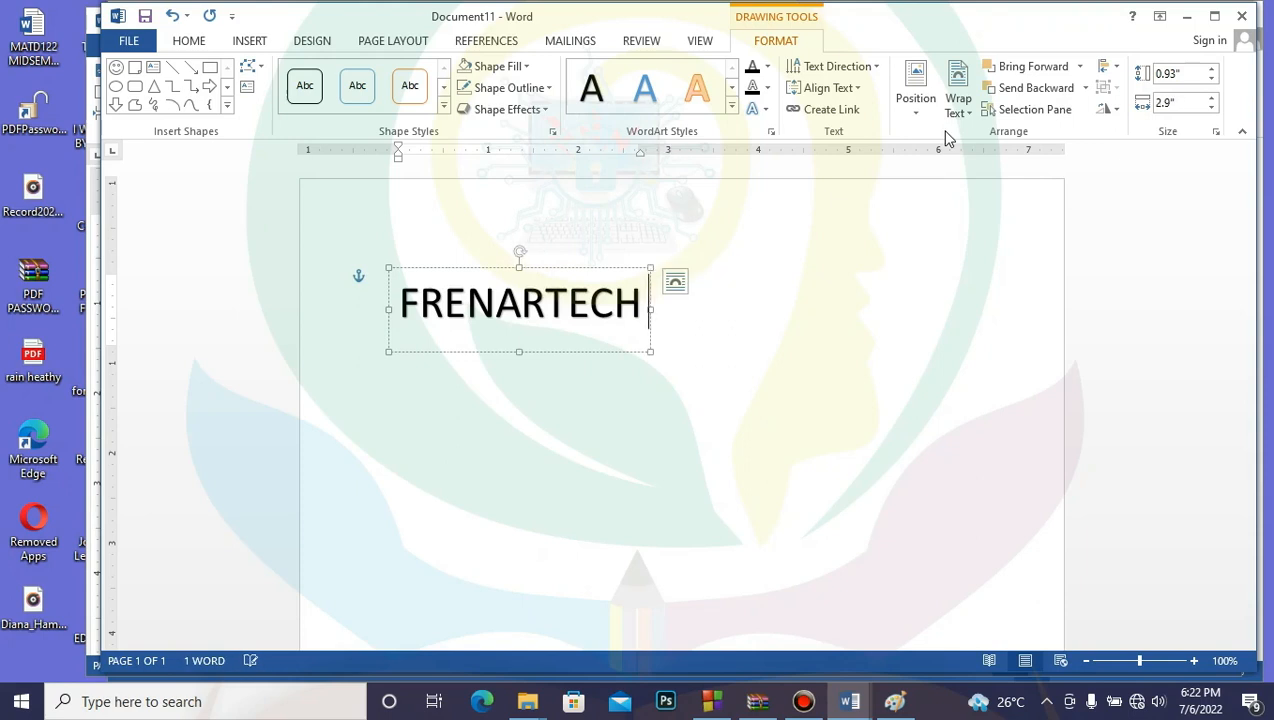
{"action": "type", "text": "TRA"}
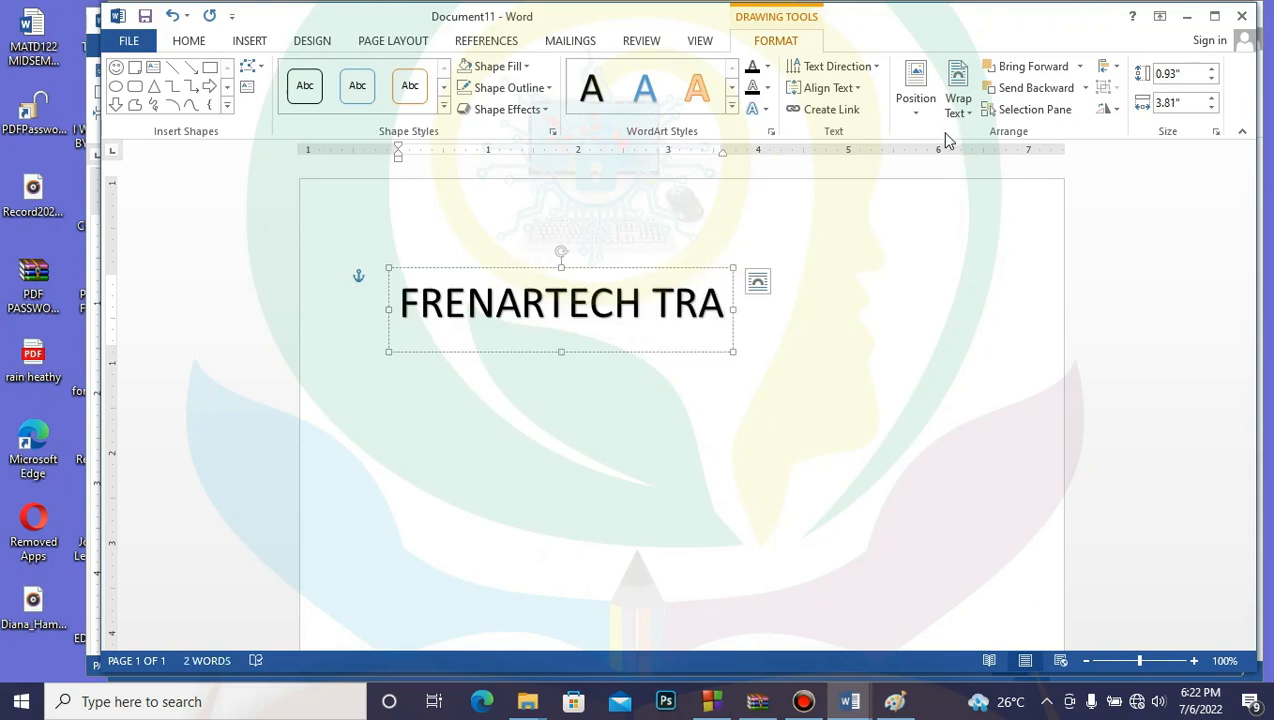
{"action": "type", "text": "INING"}
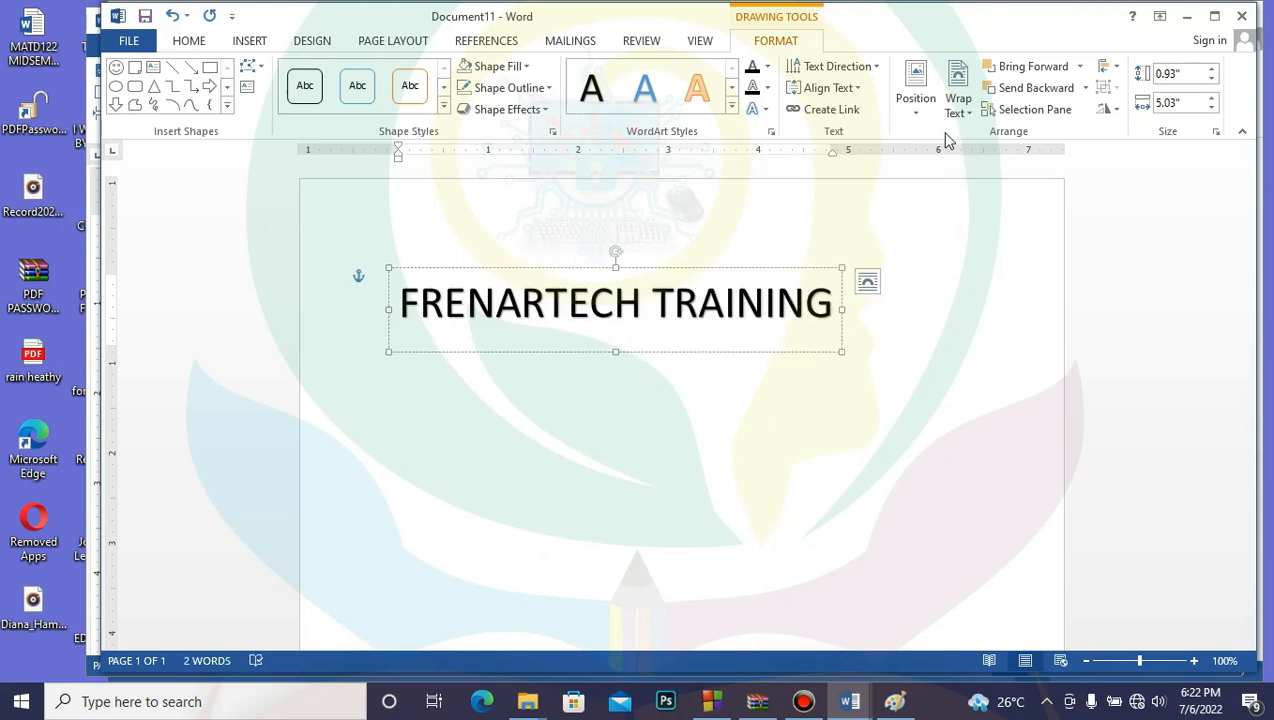
{"action": "left_click", "coordinate": [618, 435]}
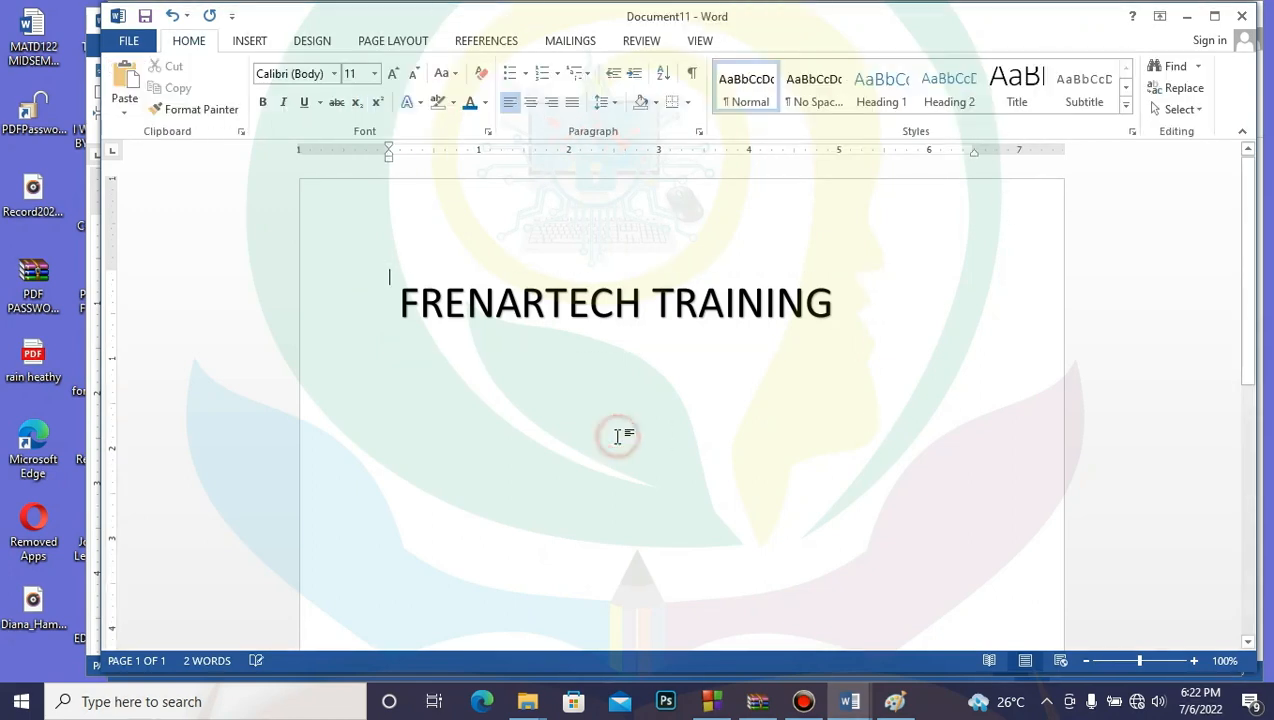
{"action": "left_click", "coordinate": [549, 285]}
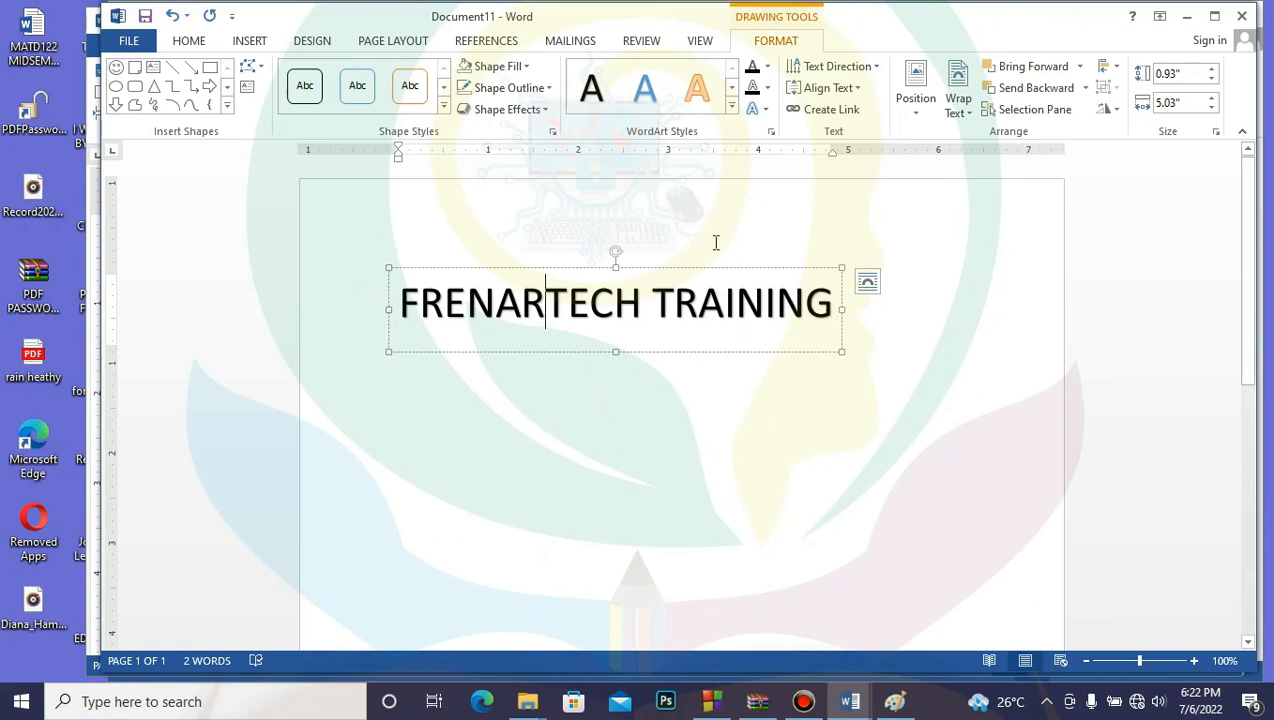
Step: Apply the gray inner-shadow WordArt style and a Warp transform to FRENARTECH TRAINING
{"action": "left_click", "coordinate": [733, 110]}
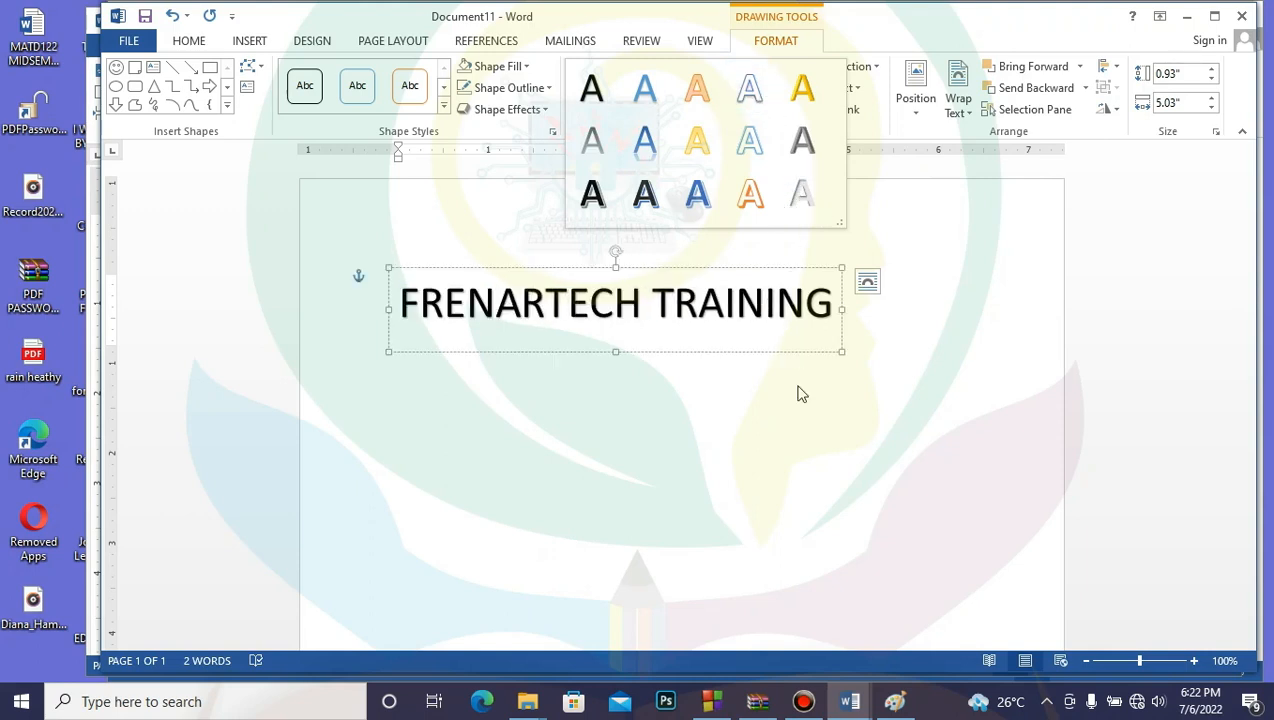
{"action": "left_click", "coordinate": [803, 197]}
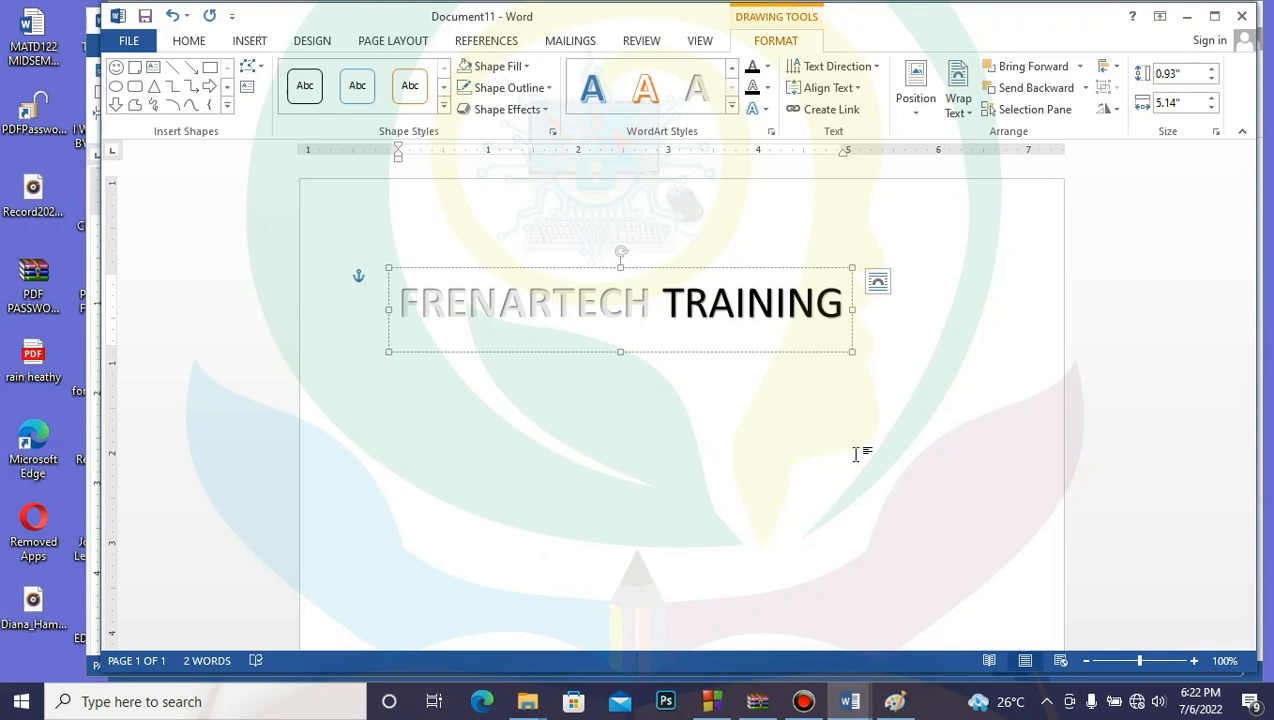
{"action": "left_click", "coordinate": [766, 110]}
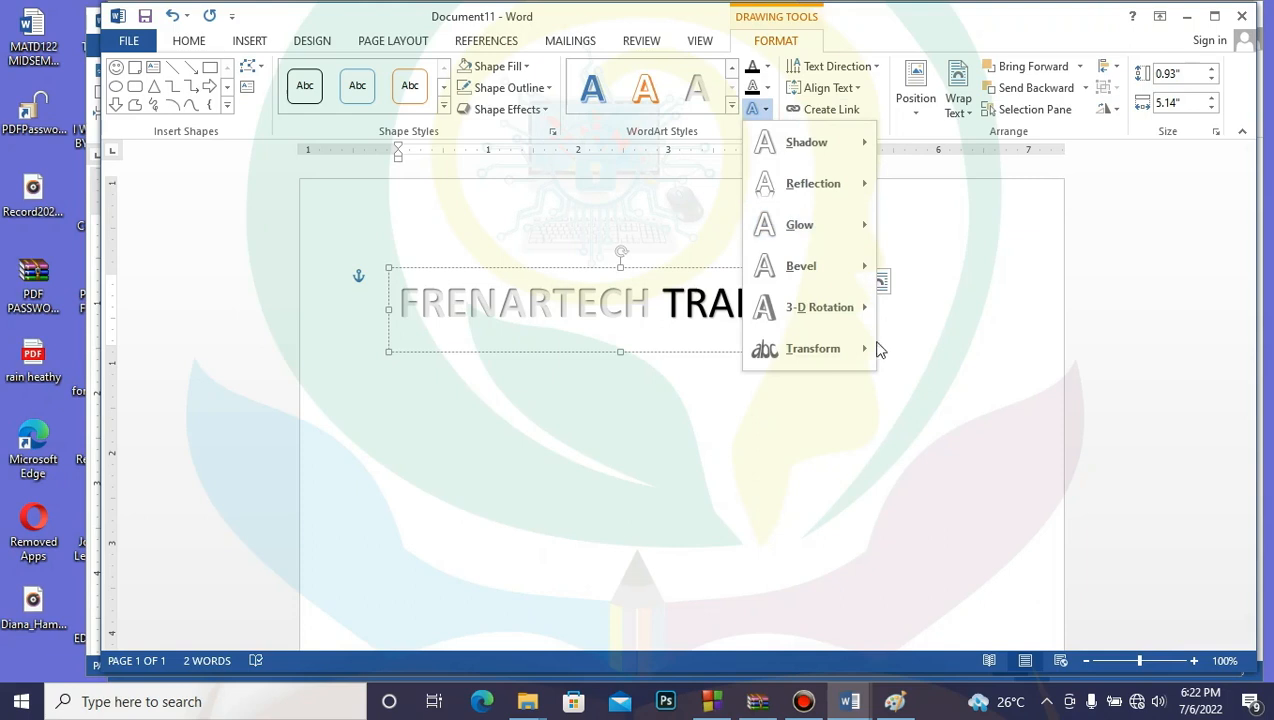
{"action": "mouse_move", "coordinate": [867, 353]}
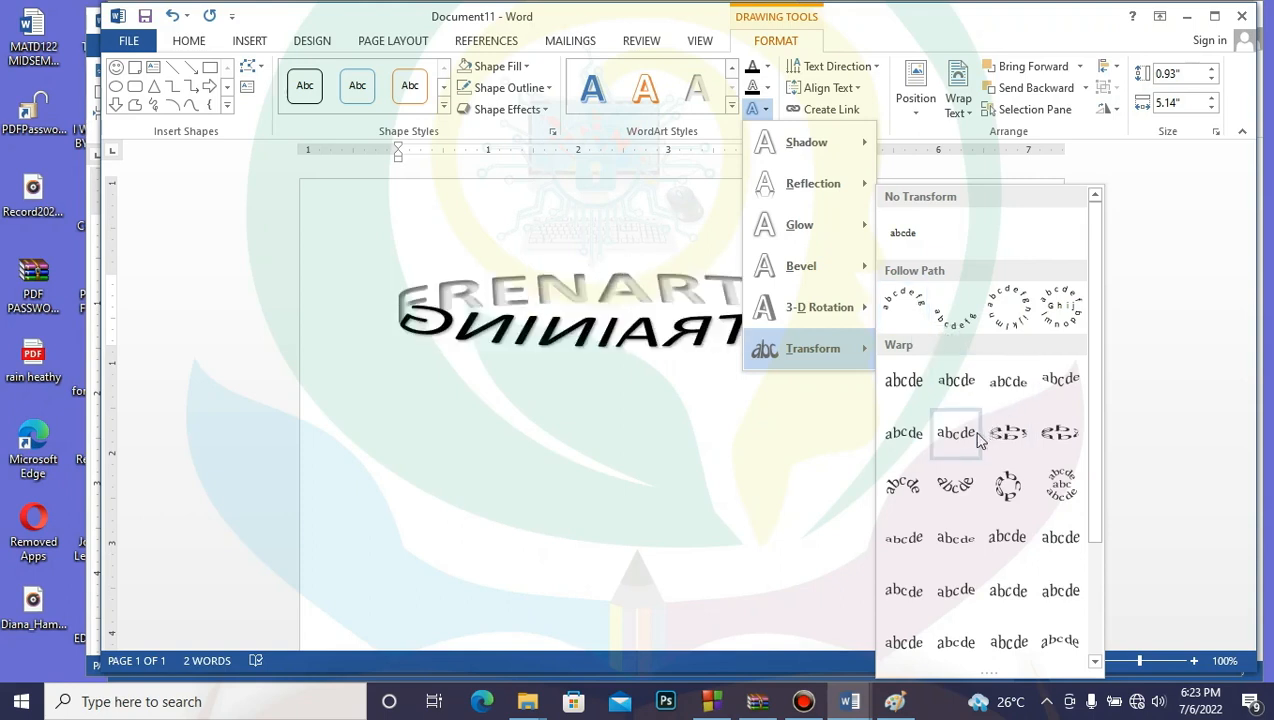
{"action": "left_click", "coordinate": [912, 440]}
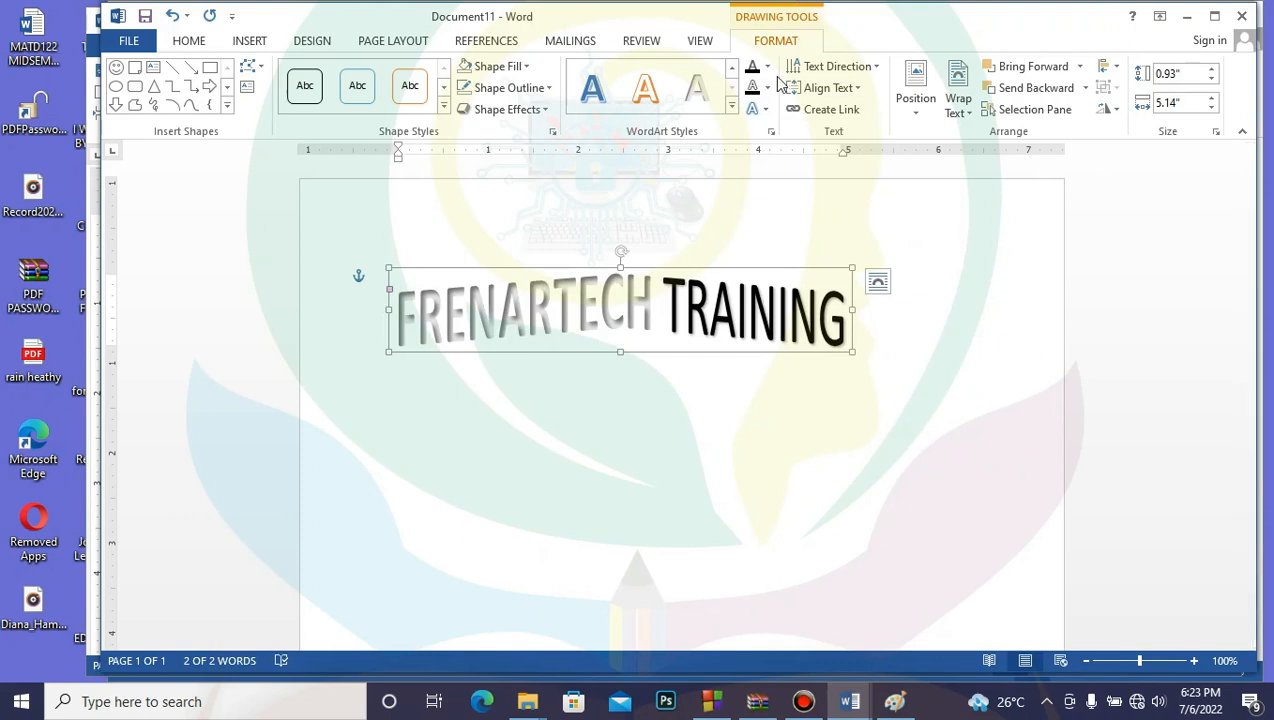
Step: Switch to a different warp shape and stretch the WordArt to 6.84 inches wide
{"action": "left_click", "coordinate": [762, 110]}
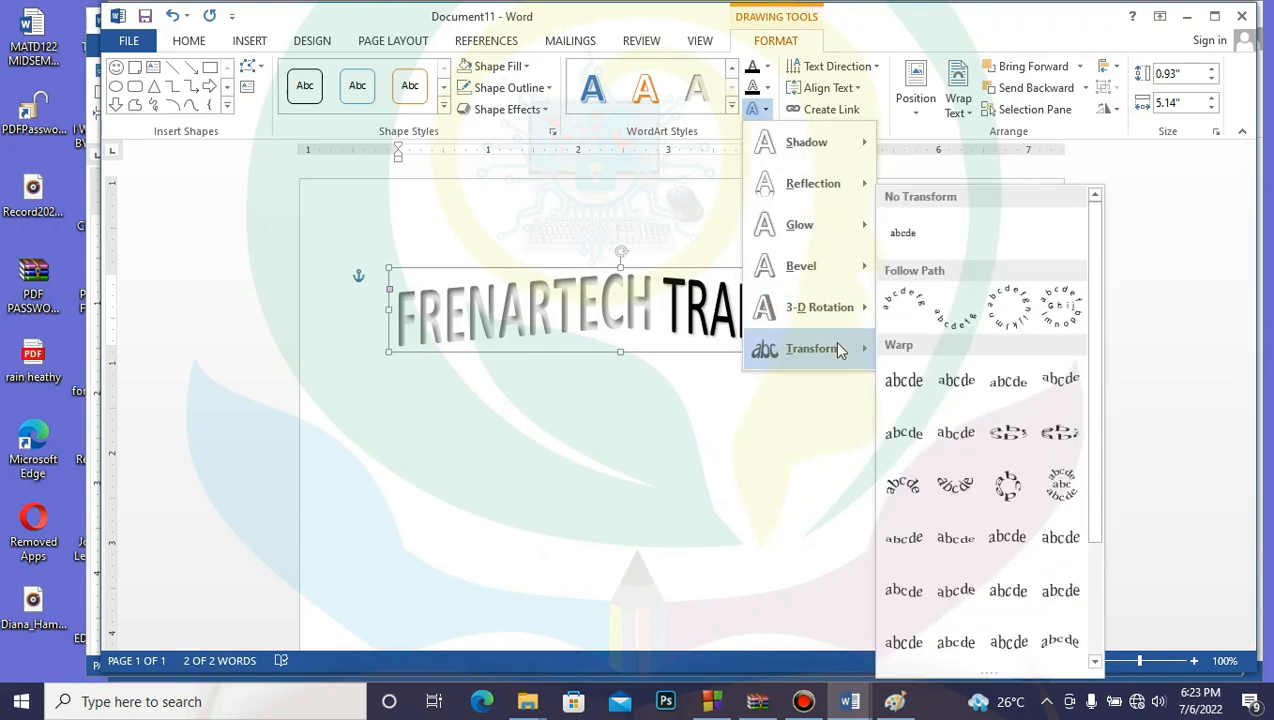
{"action": "left_click", "coordinate": [1016, 594]}
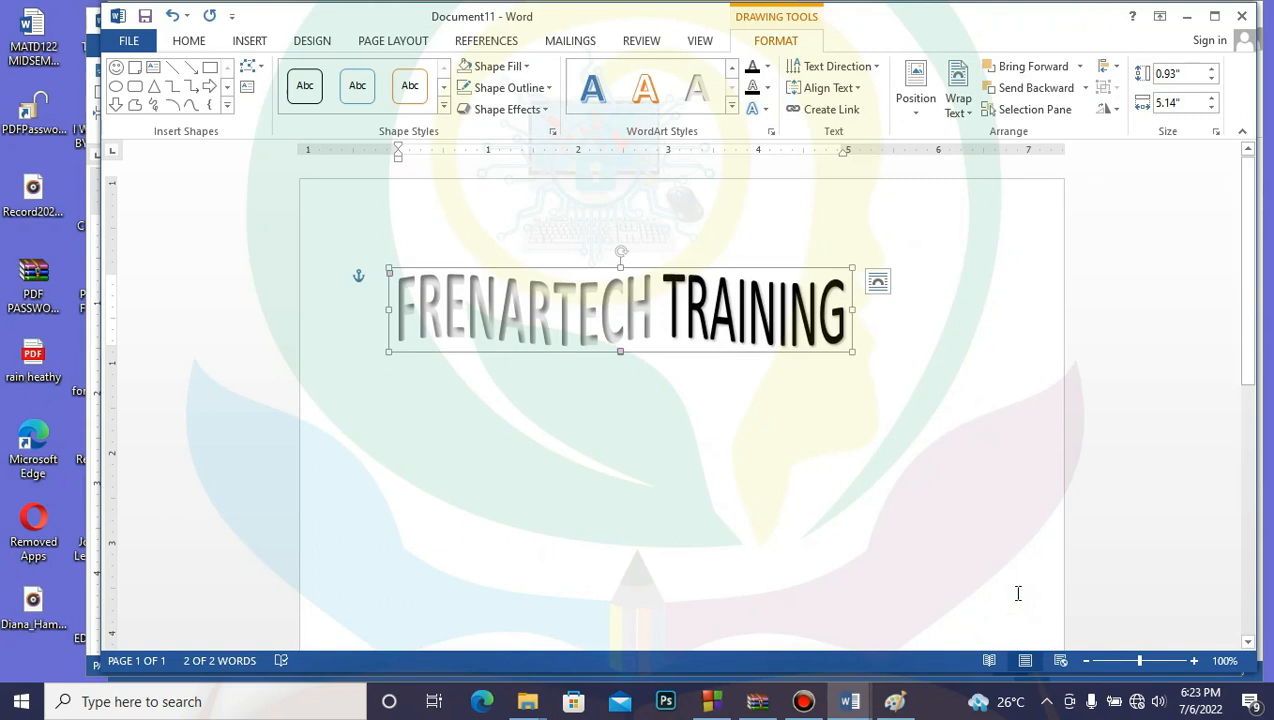
{"action": "left_click", "coordinate": [700, 428]}
{"action": "left_click", "coordinate": [751, 307]}
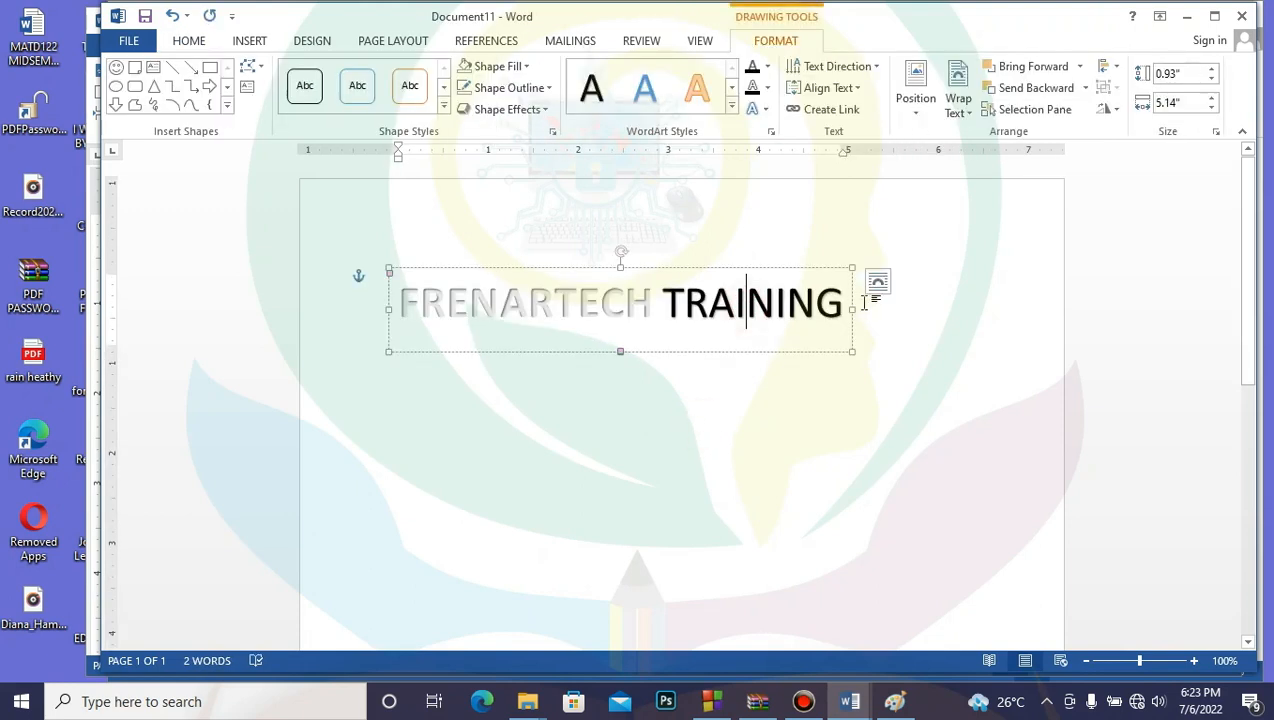
{"action": "left_click_drag", "start_coordinate": [852, 311], "coordinate": [1006, 307]}
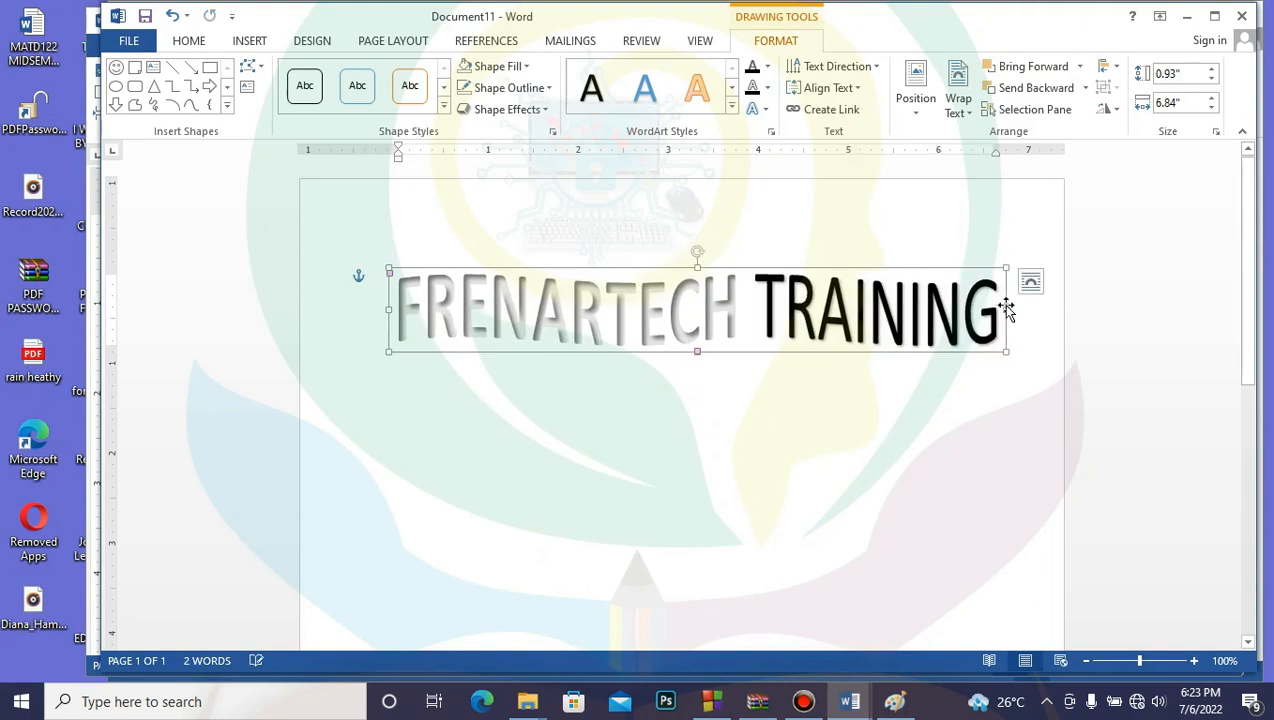
{"action": "left_click", "coordinate": [524, 375]}
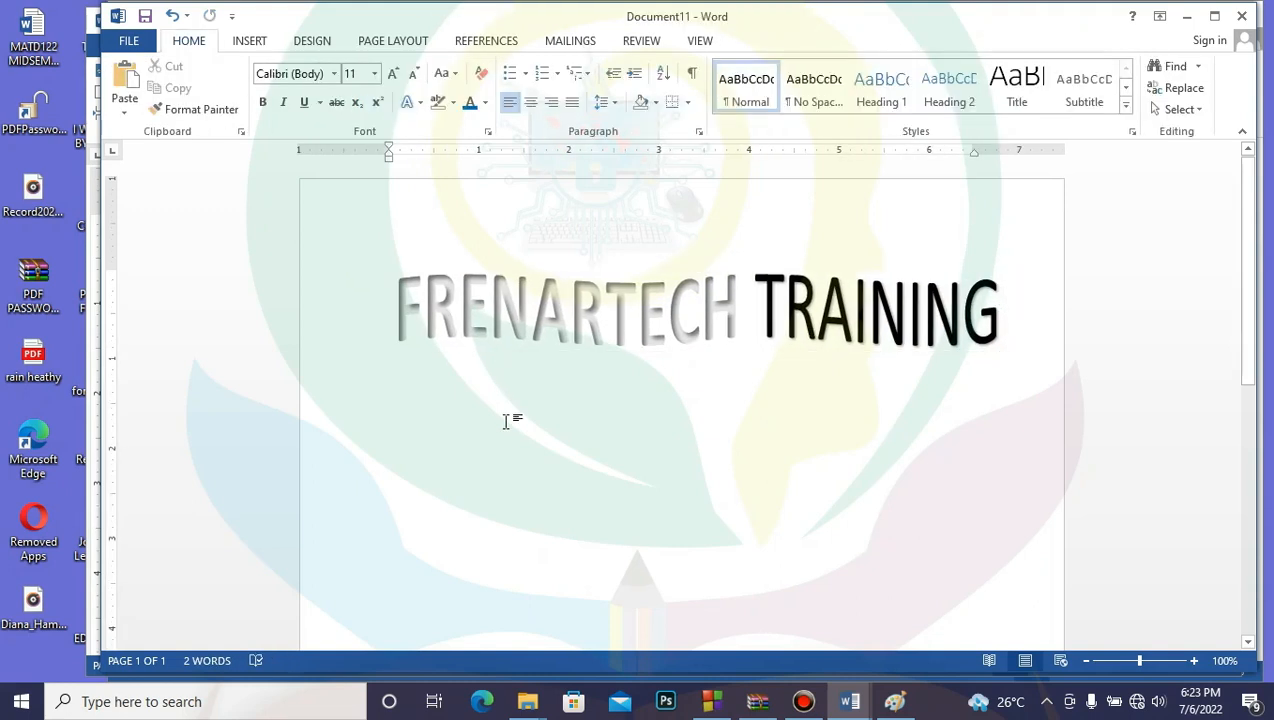
Step: Cut the WordArt and paste it back at the top of the page
{"action": "key", "text": "Return"}
{"action": "key", "text": "Return"}
{"action": "key", "text": "Return"}
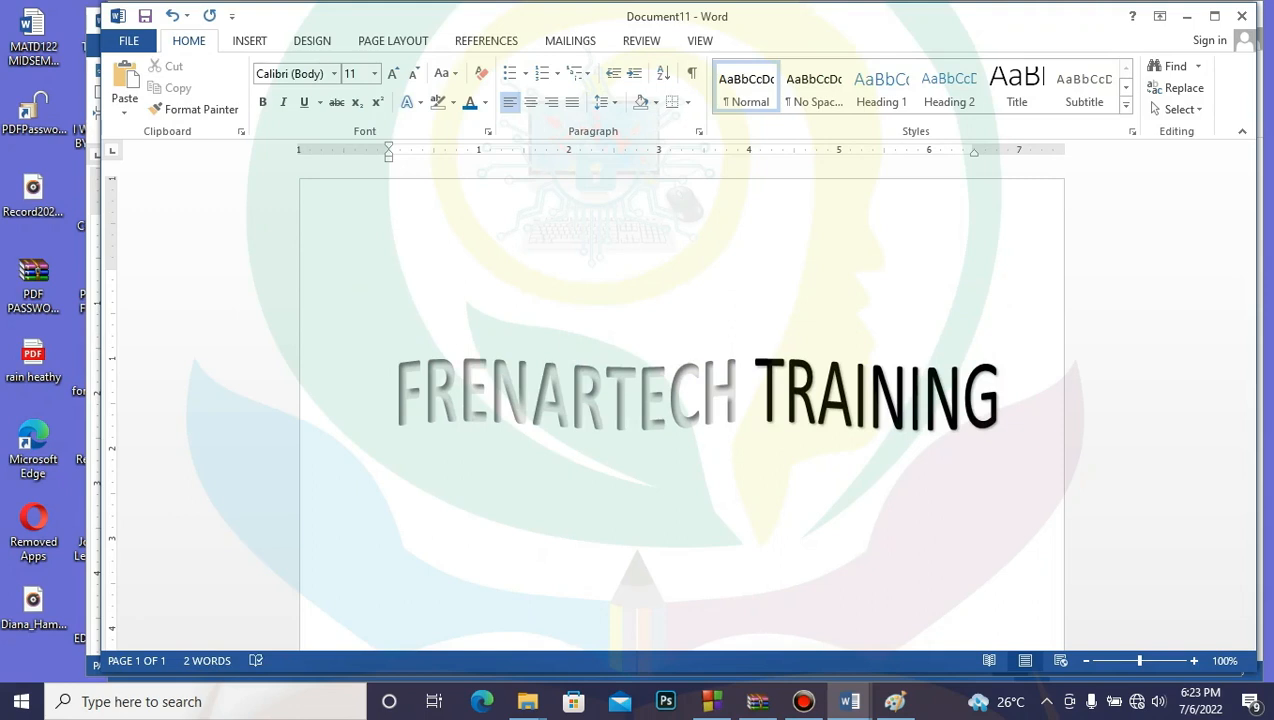
{"action": "left_click", "coordinate": [553, 405]}
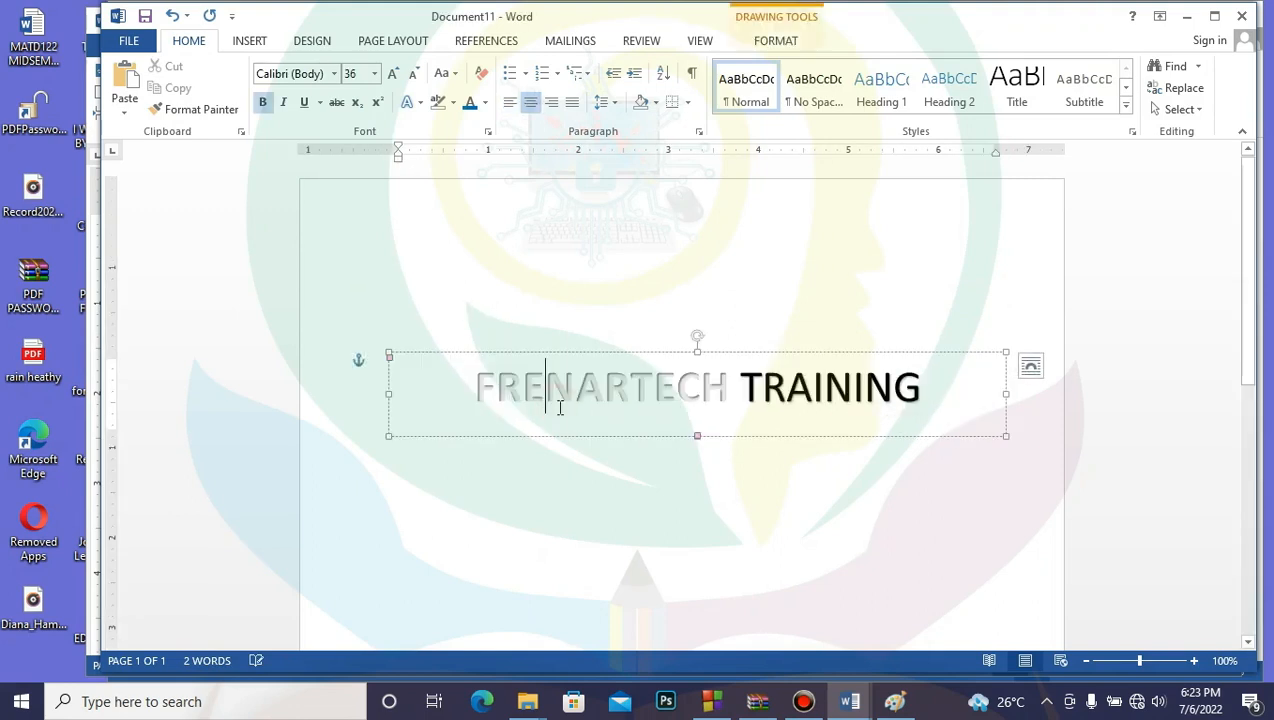
{"action": "left_click", "coordinate": [625, 355]}
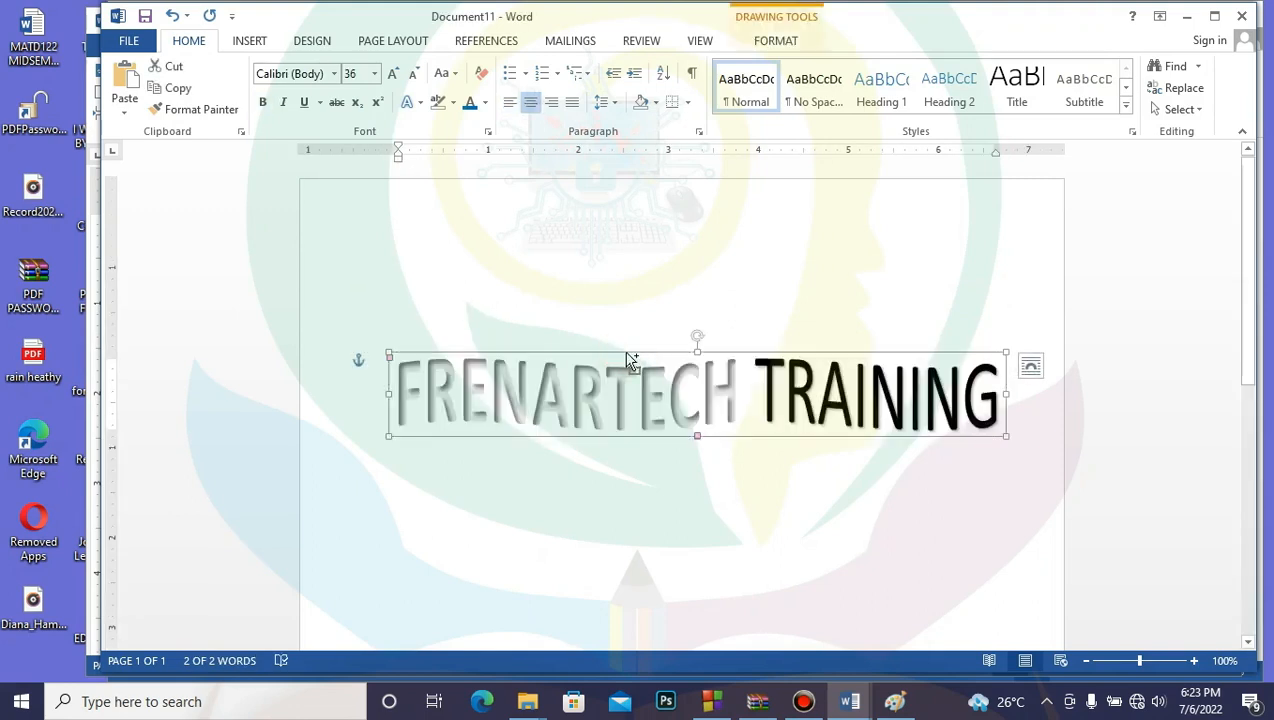
{"action": "key", "text": "ctrl+x"}
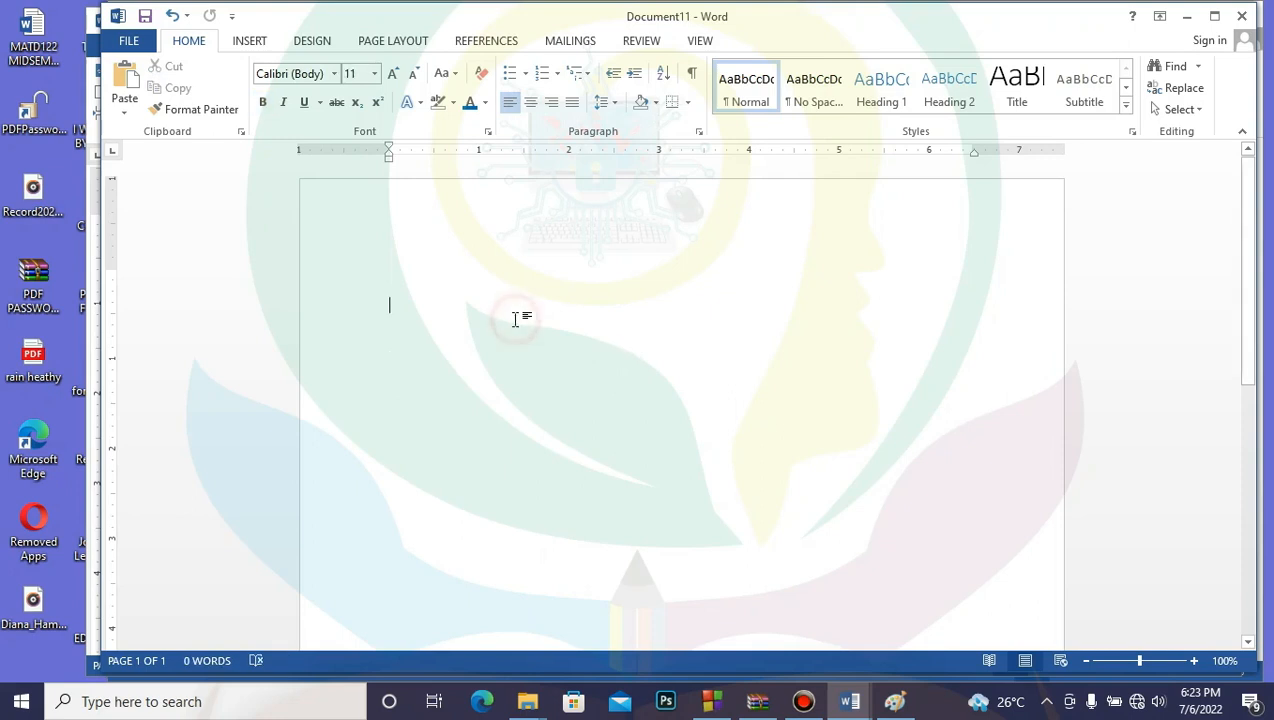
{"action": "key", "text": "ctrl+v"}
Step: Add a centred 'P. O. BOX 191' line below the heading
{"action": "left_click", "coordinate": [409, 412]}
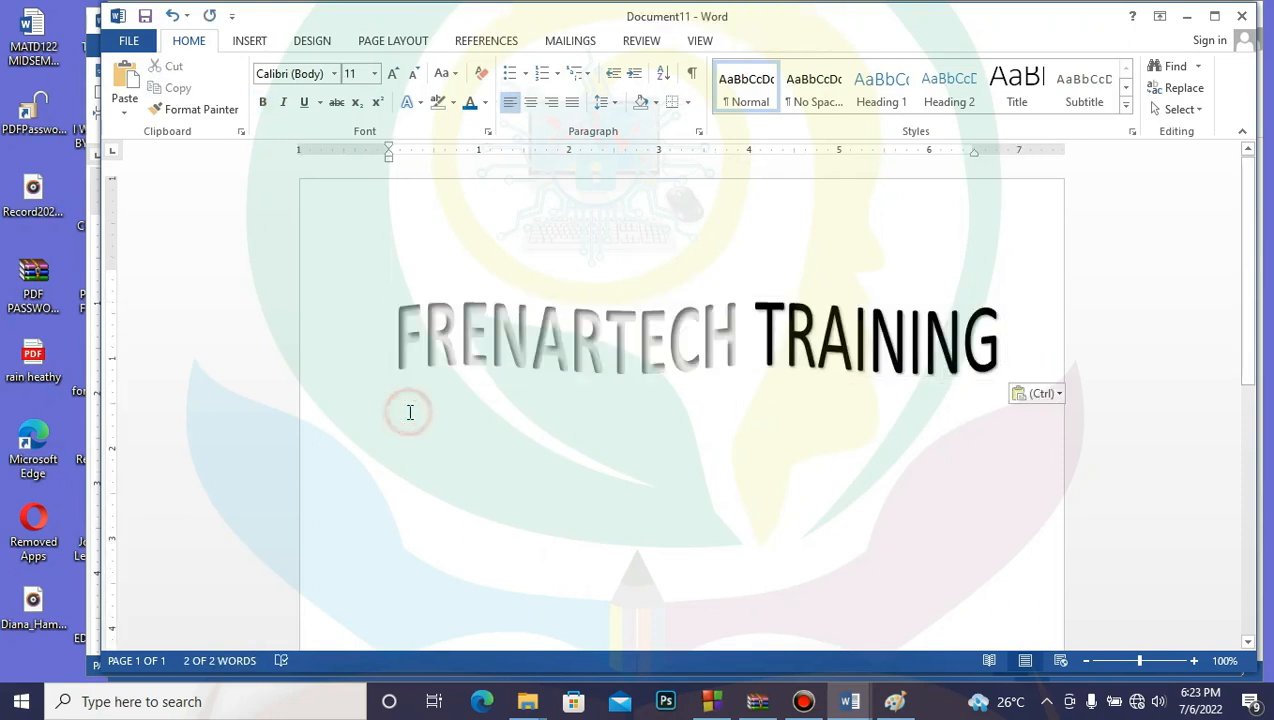
{"action": "key", "text": "Return"}
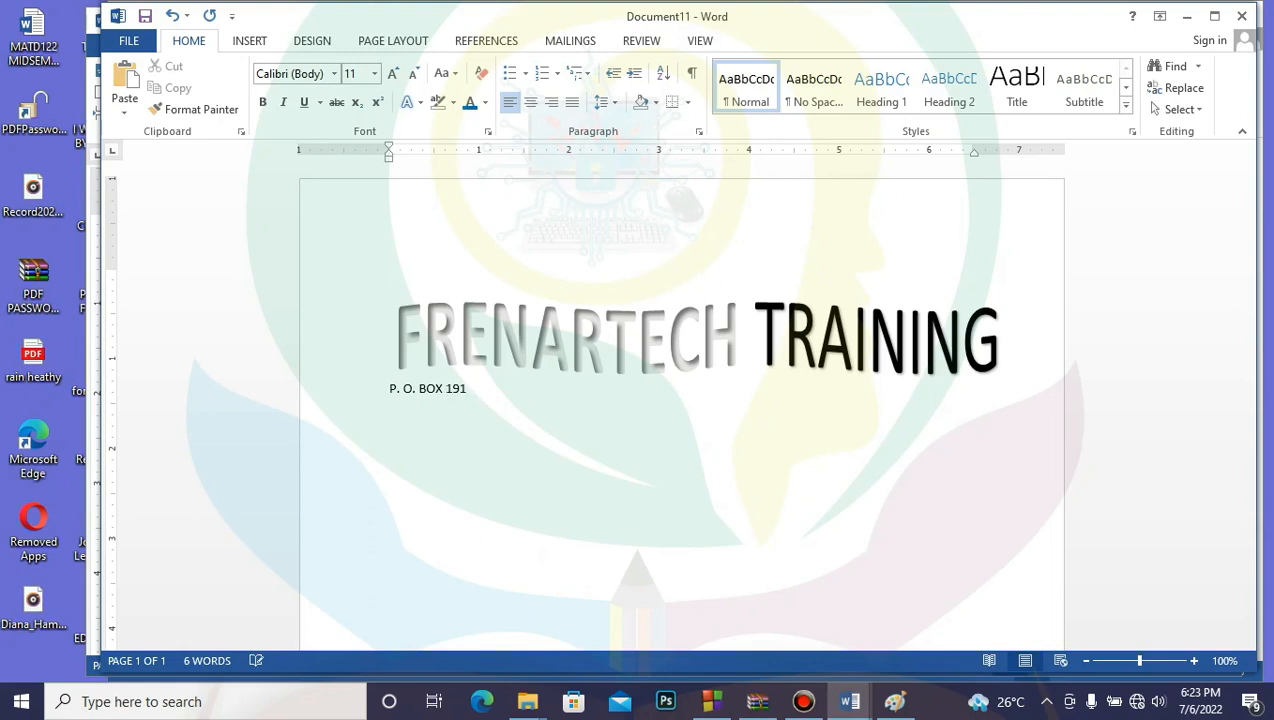
{"action": "left_click_drag", "start_coordinate": [389, 388], "coordinate": [468, 395]}
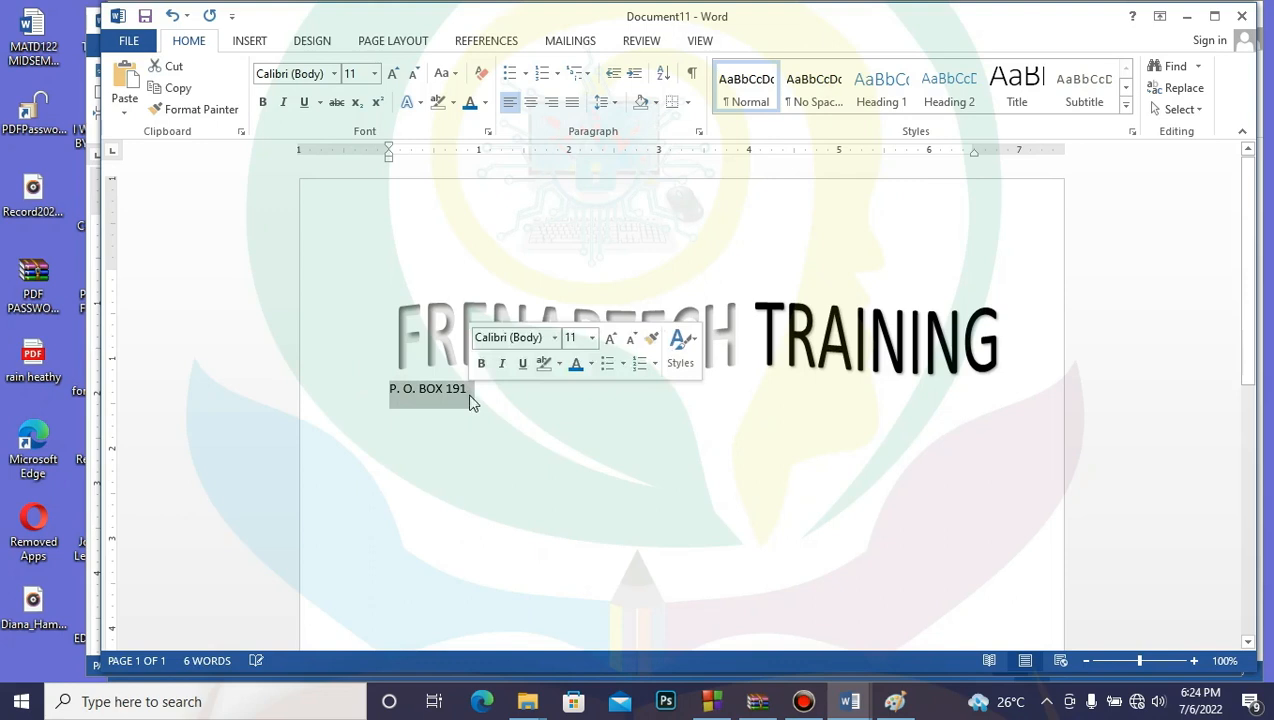
{"action": "left_click", "coordinate": [532, 103]}
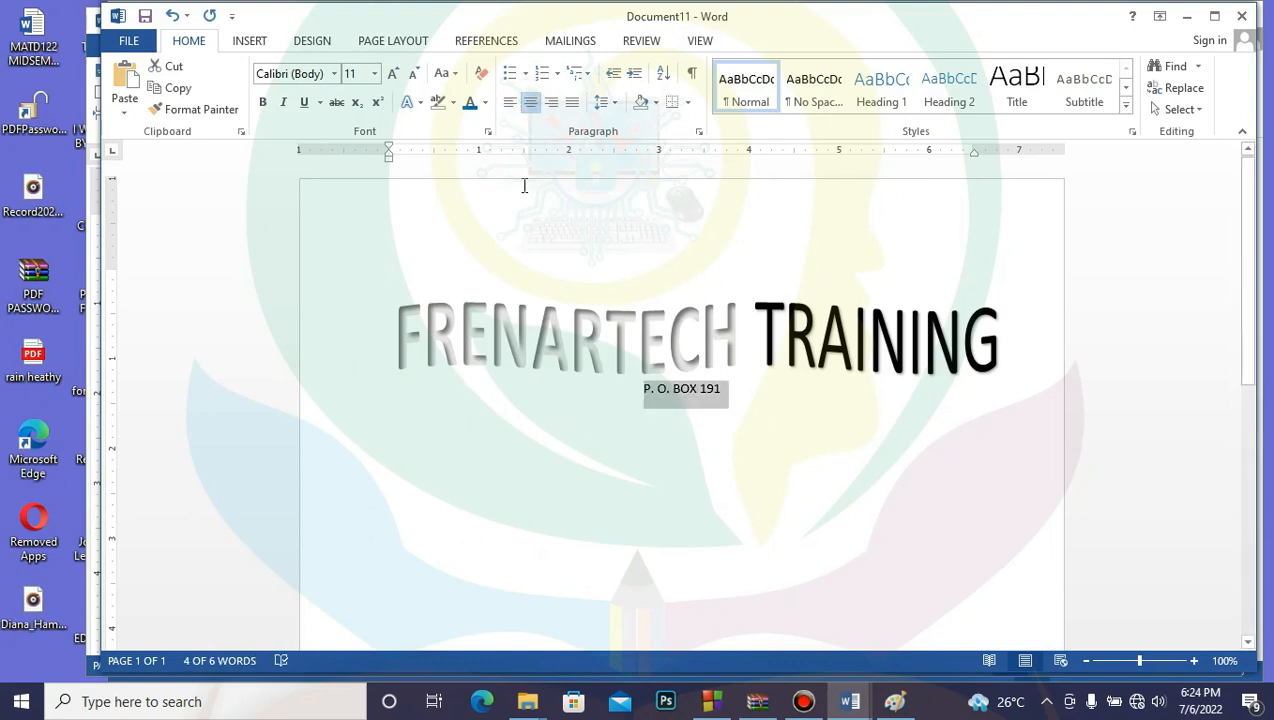
Step: Draw a black horizontal line, 8.37 inches wide, beneath P. O. BOX 191
{"action": "left_click", "coordinate": [251, 42]}
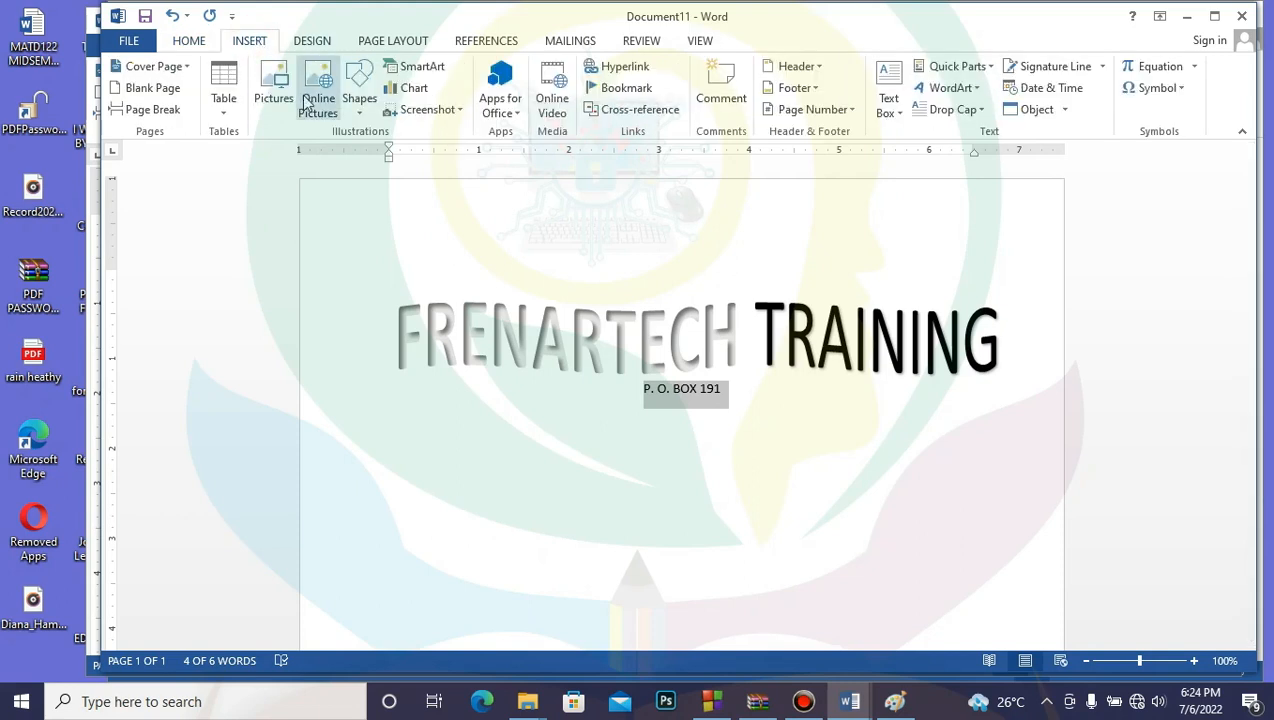
{"action": "left_click", "coordinate": [360, 112]}
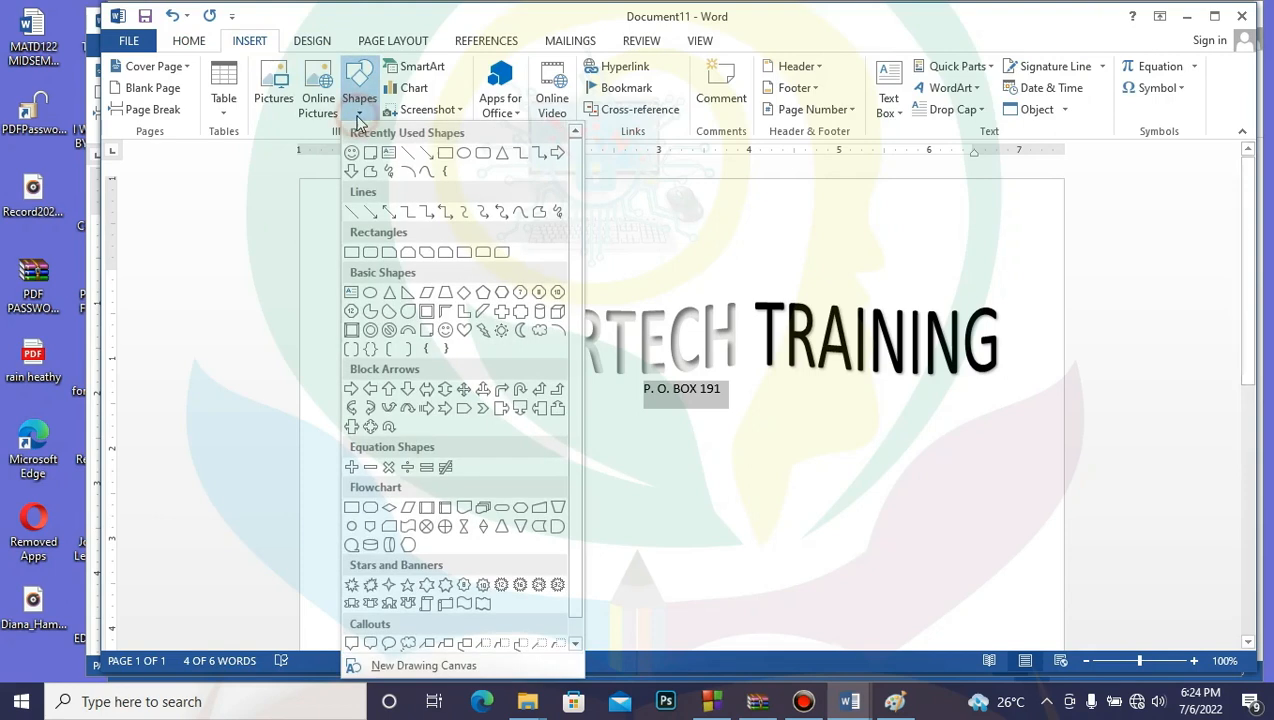
{"action": "left_click", "coordinate": [407, 157]}
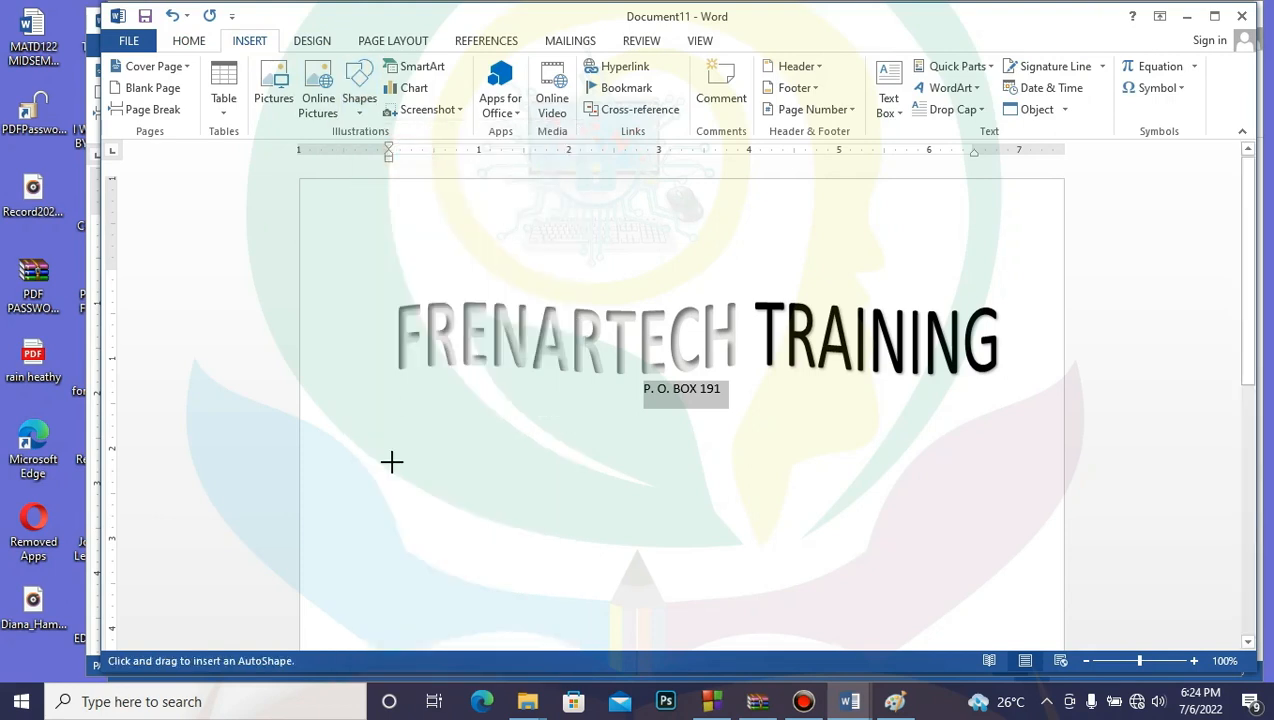
{"action": "mouse_move", "coordinate": [317, 420]}
{"action": "left_mouse_down"}
{"action": "mouse_move", "coordinate": [953, 447]}
{"action": "mouse_move", "coordinate": [1012, 407]}
{"action": "mouse_move", "coordinate": [1072, 414]}
{"action": "left_mouse_up"}
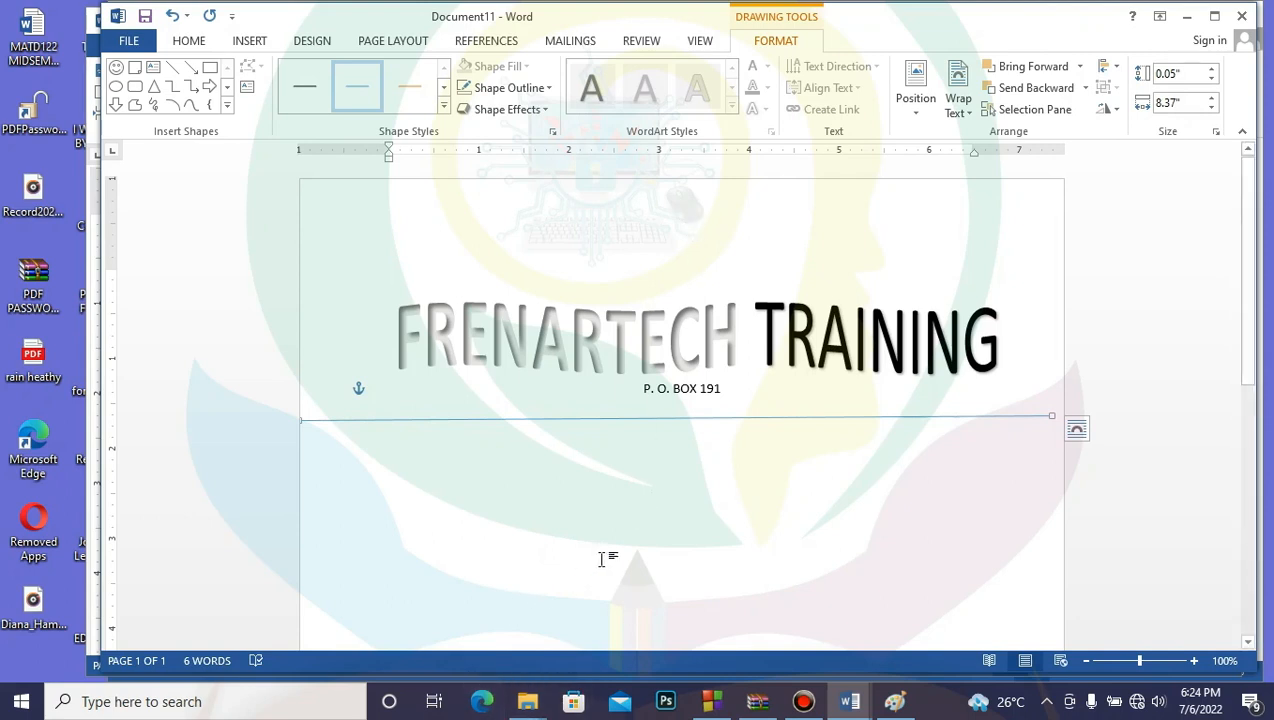
{"action": "left_click", "coordinate": [310, 90]}
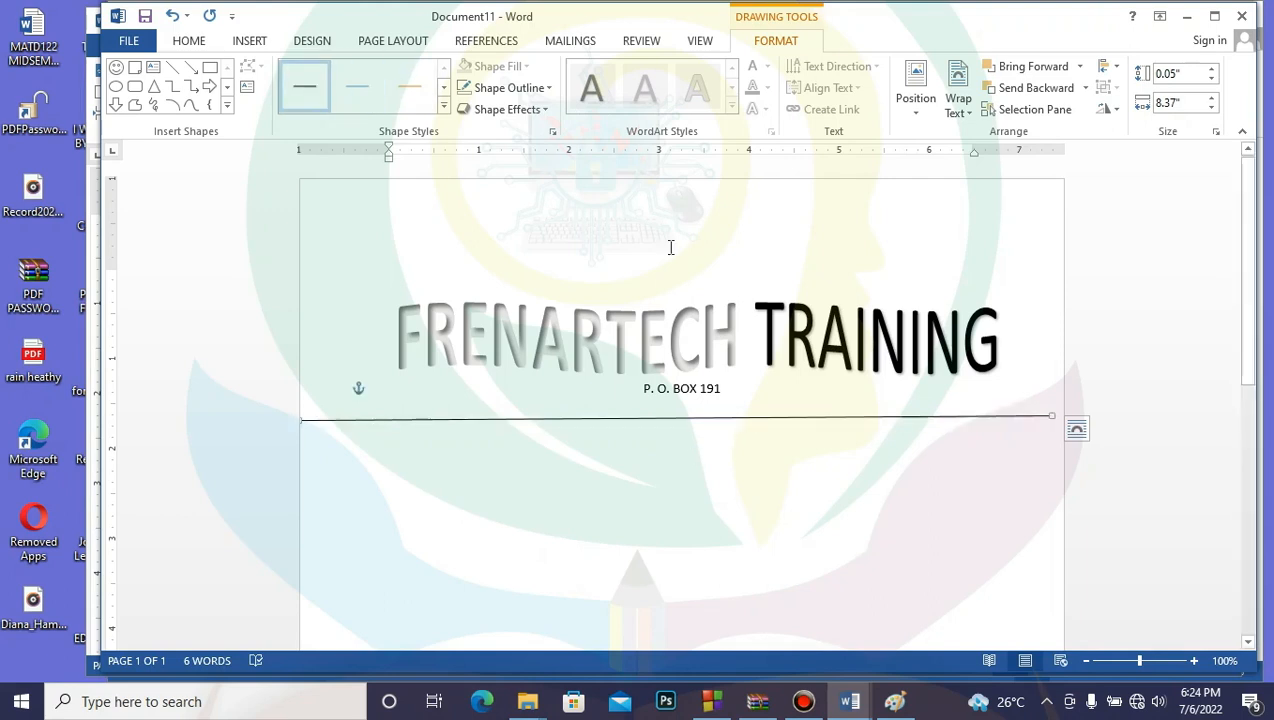
Step: Set the rule's width to 2.75 pt in Format Shape
{"action": "right_click", "coordinate": [757, 418]}
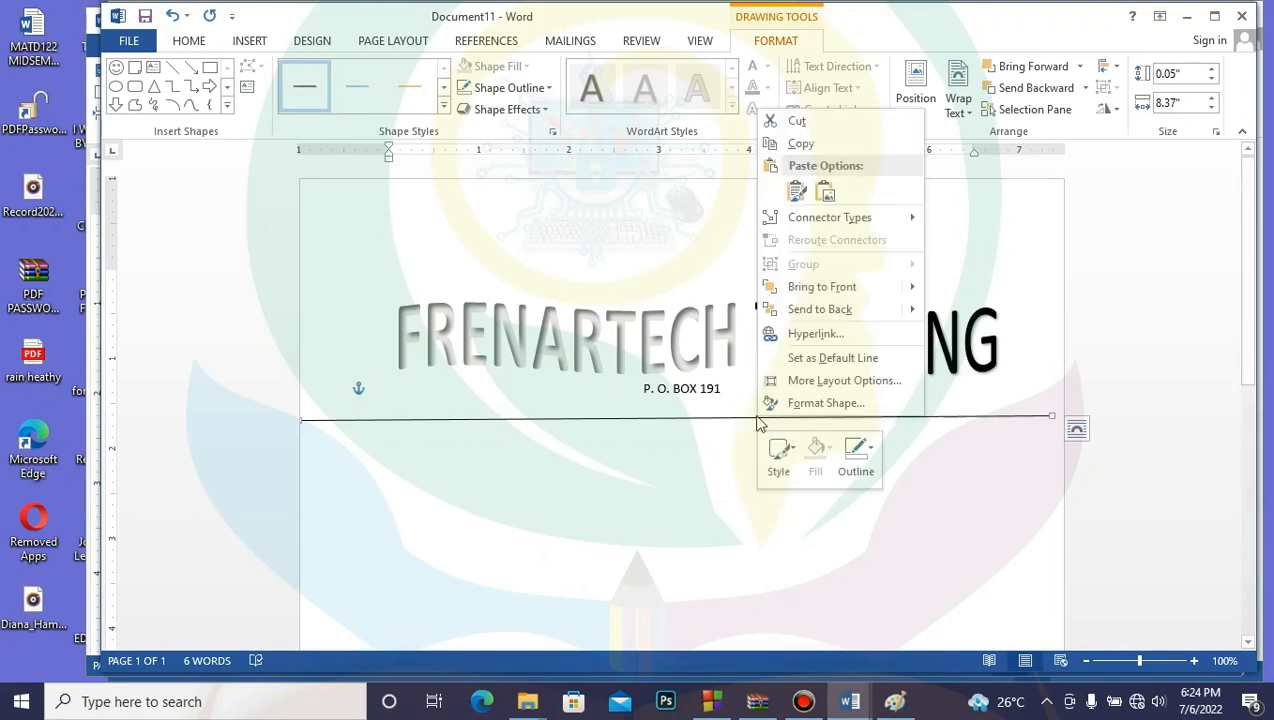
{"action": "left_click", "coordinate": [818, 403]}
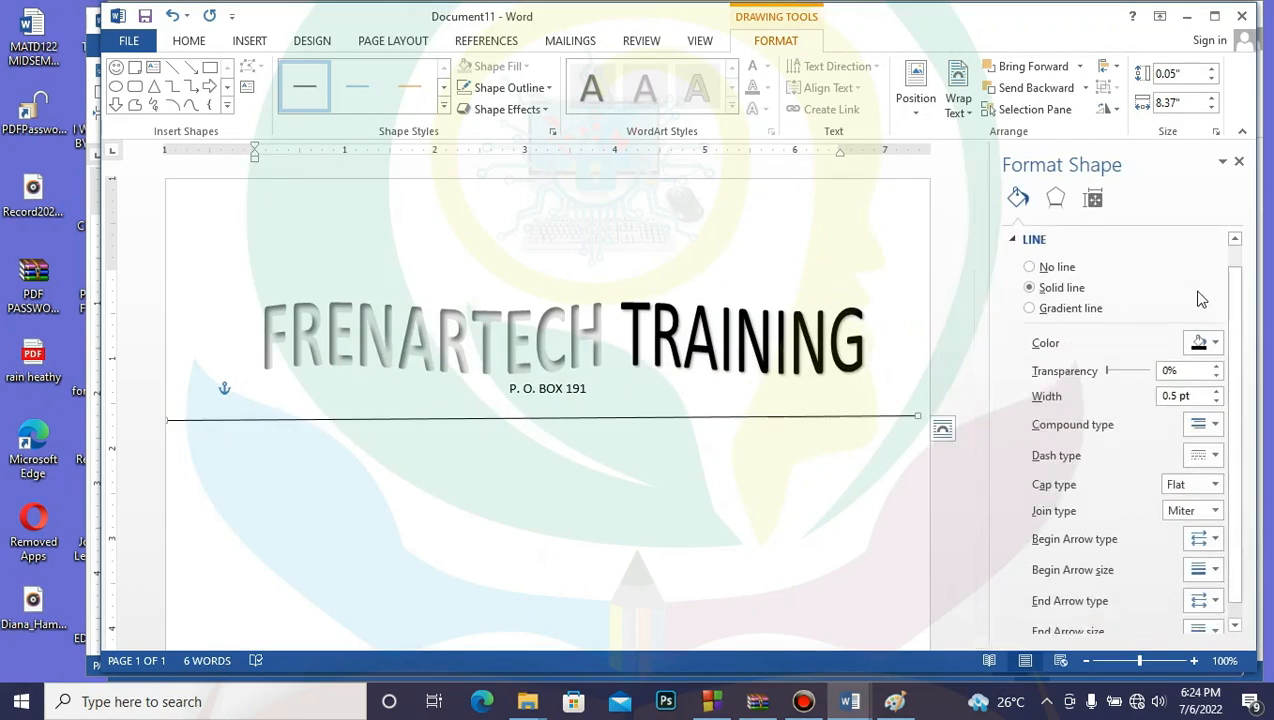
{"action": "left_click", "coordinate": [1216, 391]}
{"action": "left_click", "coordinate": [1216, 391]}
{"action": "left_click", "coordinate": [1216, 391]}
{"action": "left_click", "coordinate": [1216, 391]}
{"action": "left_click", "coordinate": [1216, 391]}
{"action": "left_click", "coordinate": [1216, 392]}
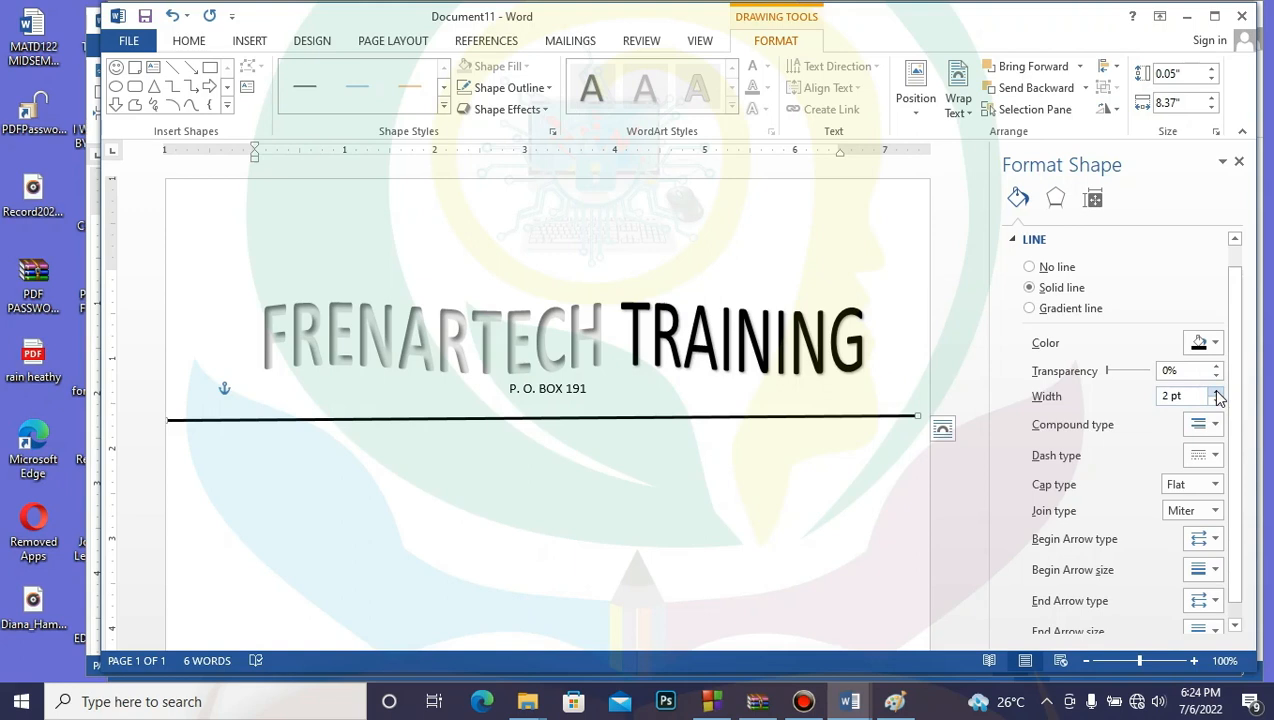
{"action": "left_click", "coordinate": [1216, 391]}
{"action": "left_click", "coordinate": [1216, 391]}
{"action": "left_click", "coordinate": [1216, 391]}
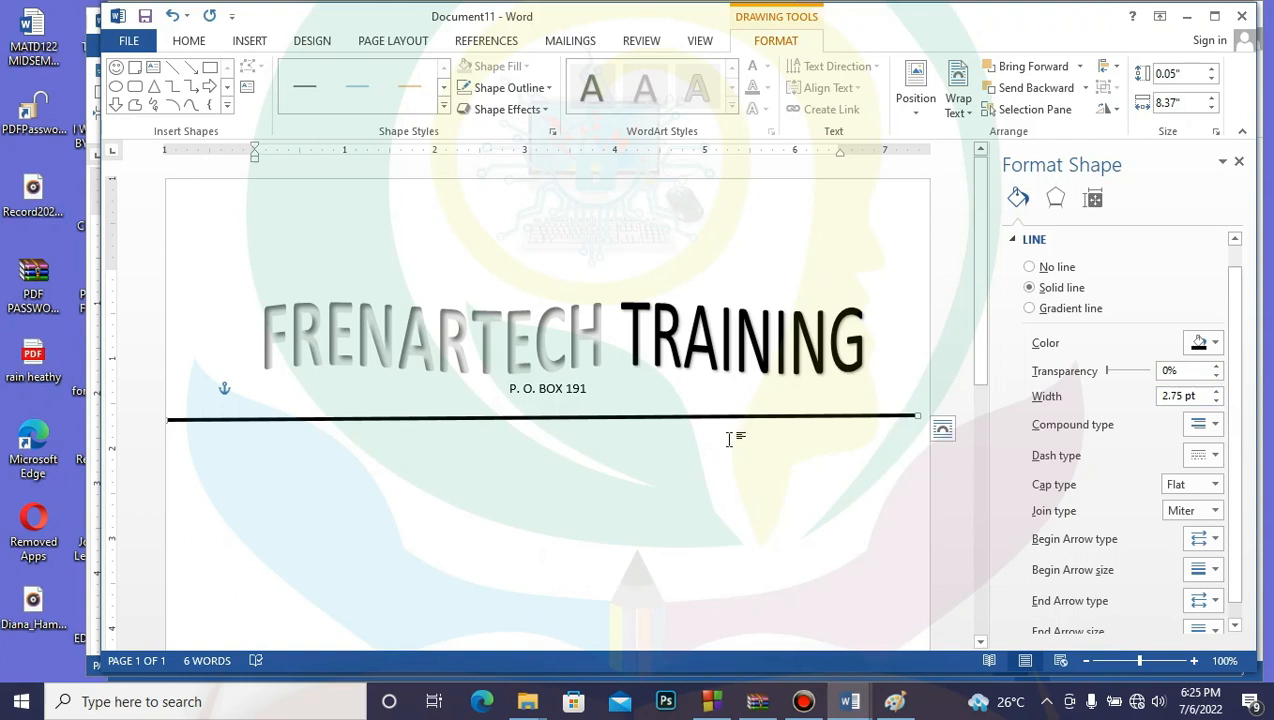
Step: Paste a copy of the rule just beneath it and thin the copy to 1.25 pt
{"action": "key", "text": "ctrl+v"}
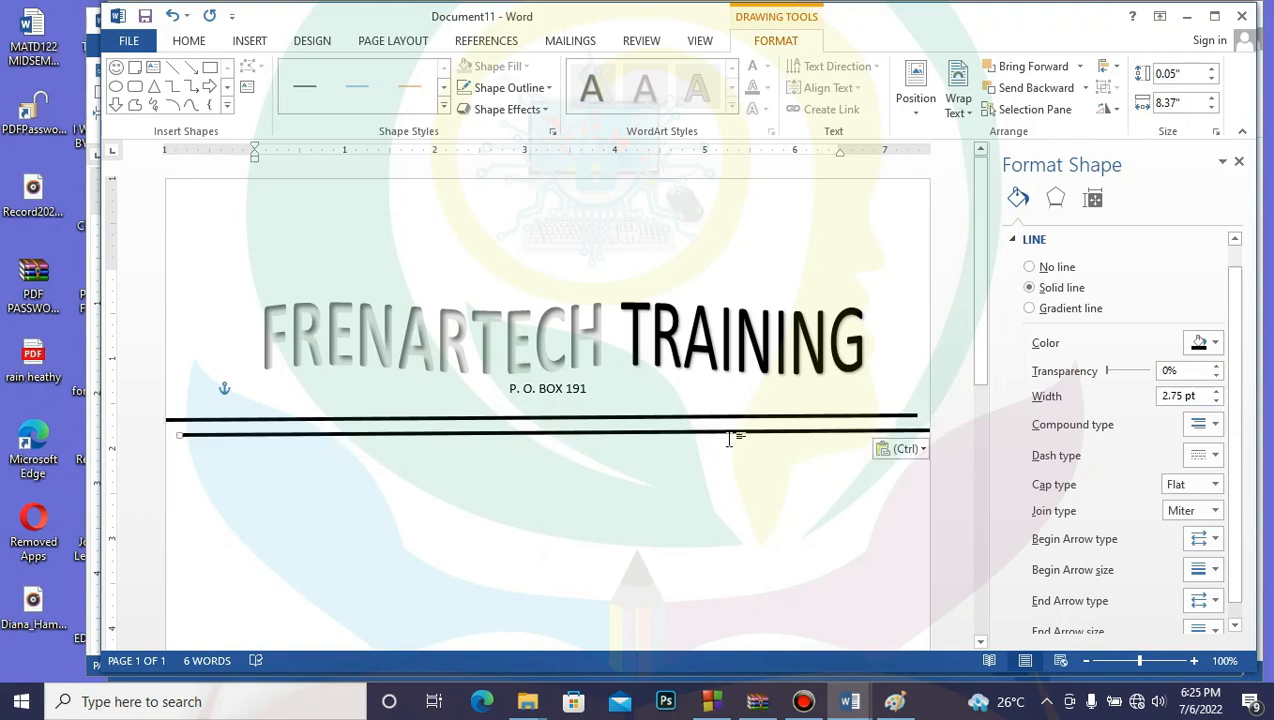
{"action": "key", "text": "Left"}
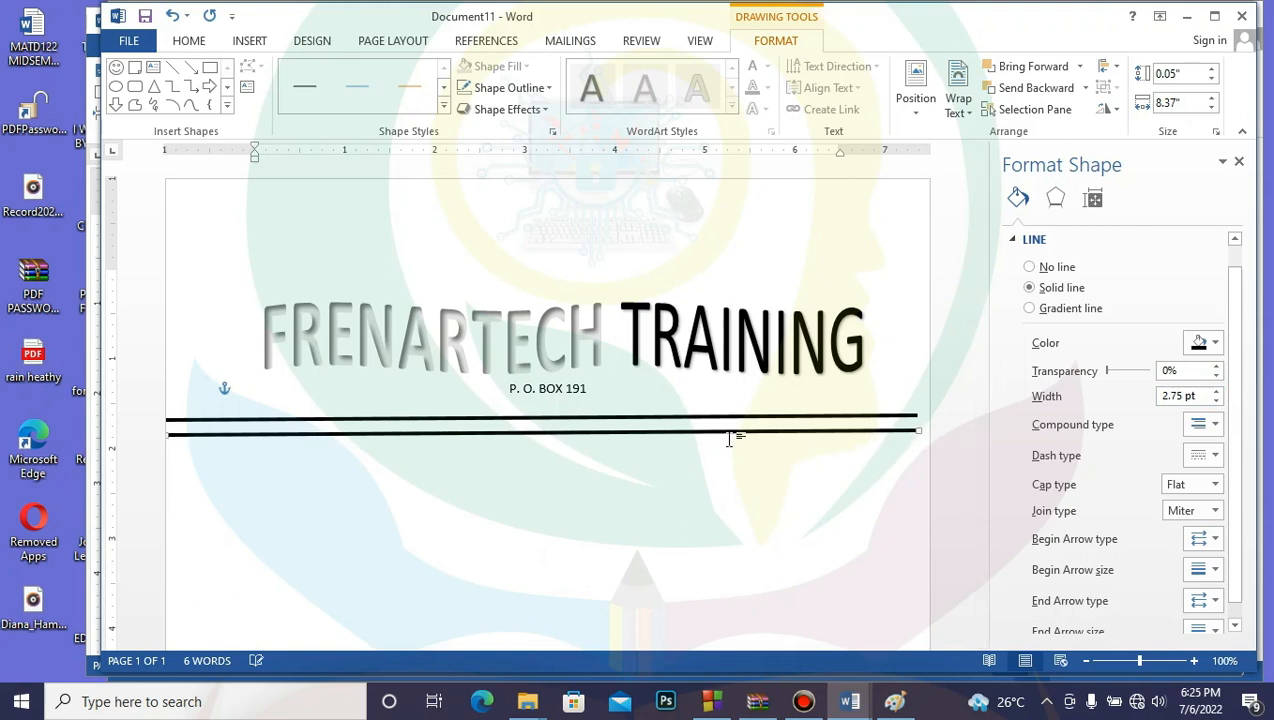
{"action": "key", "text": "Up"}
{"action": "key", "text": "Up"}
{"action": "key", "text": "Up"}
{"action": "key", "text": "Up"}
{"action": "key", "text": "Up"}
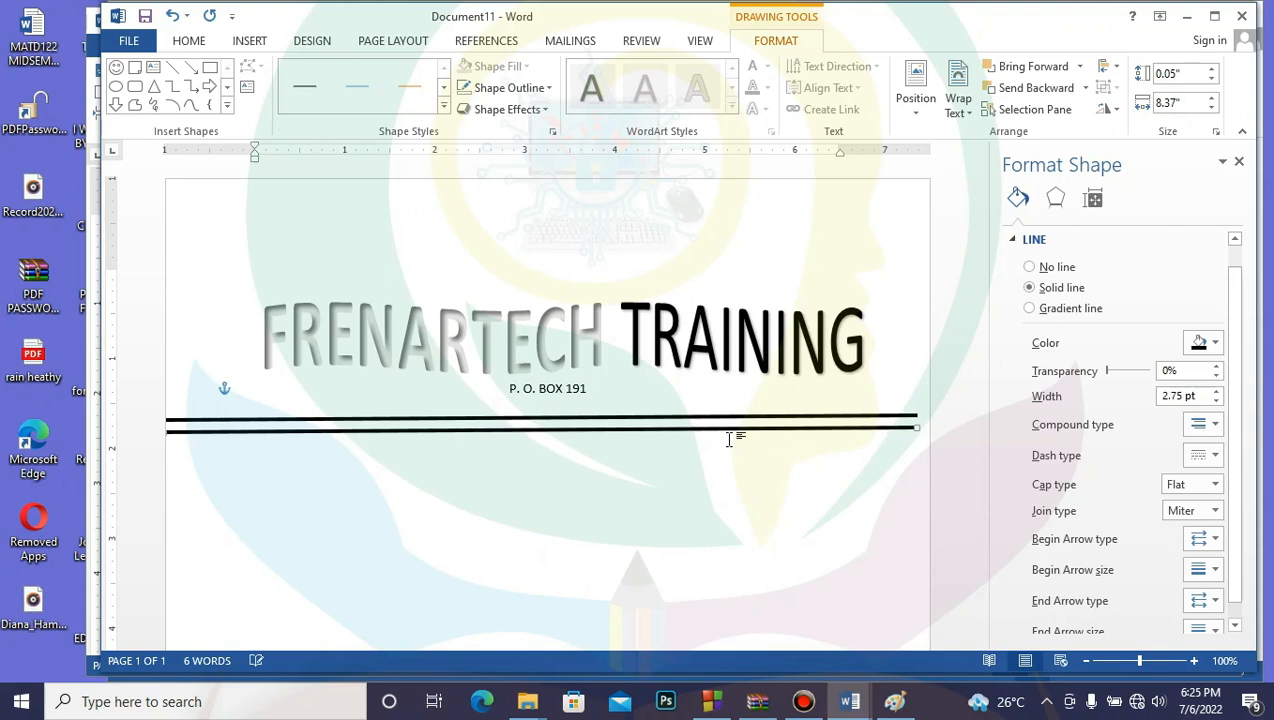
{"action": "key", "text": "Up"}
{"action": "key", "text": "Up"}
{"action": "key", "text": "Up"}
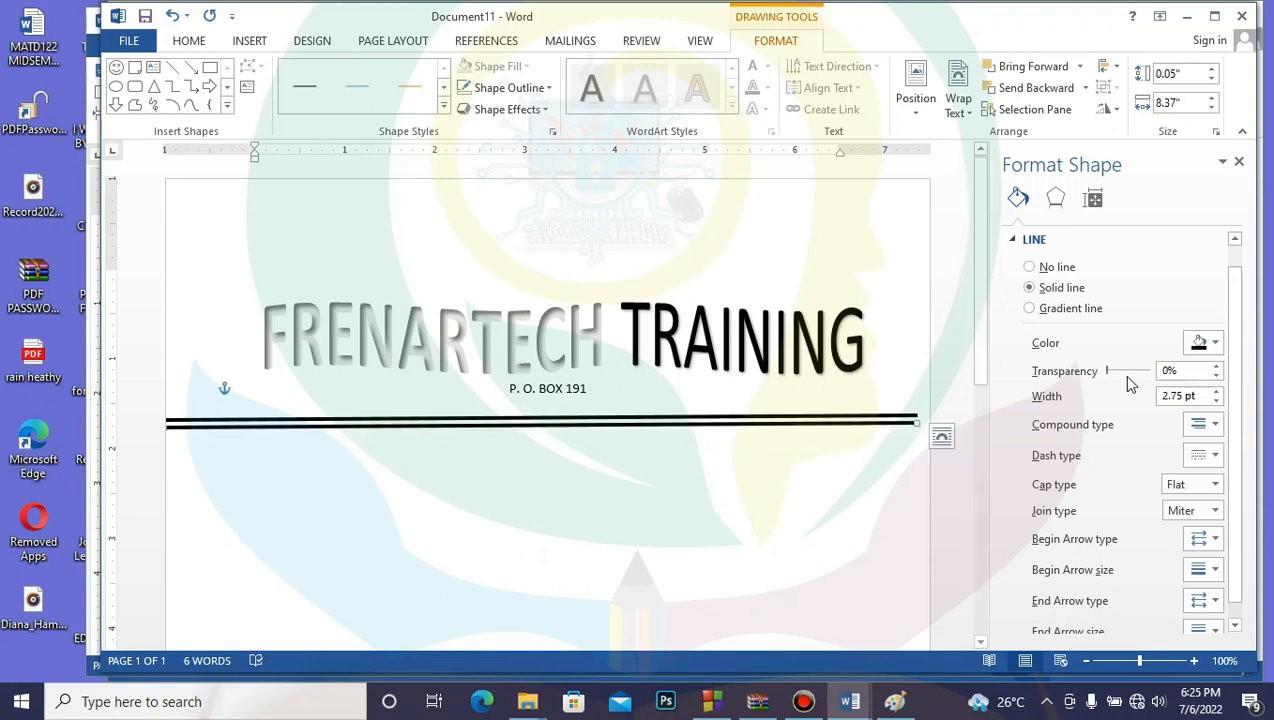
{"action": "left_click", "coordinate": [1216, 400]}
{"action": "left_click", "coordinate": [1216, 400]}
{"action": "left_click", "coordinate": [1216, 400]}
{"action": "left_click", "coordinate": [1216, 400]}
{"action": "left_click", "coordinate": [1216, 400]}
{"action": "left_click", "coordinate": [1216, 400]}
{"action": "left_click", "coordinate": [1216, 401]}
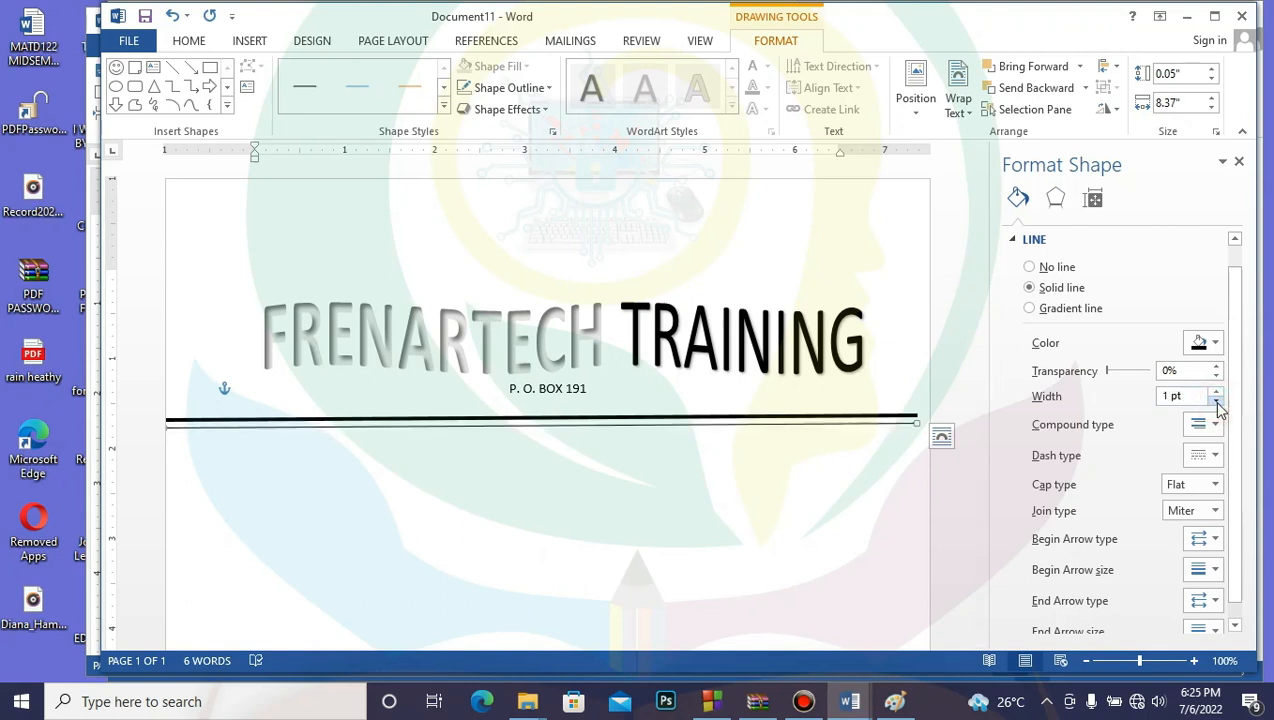
{"action": "left_click", "coordinate": [1217, 394]}
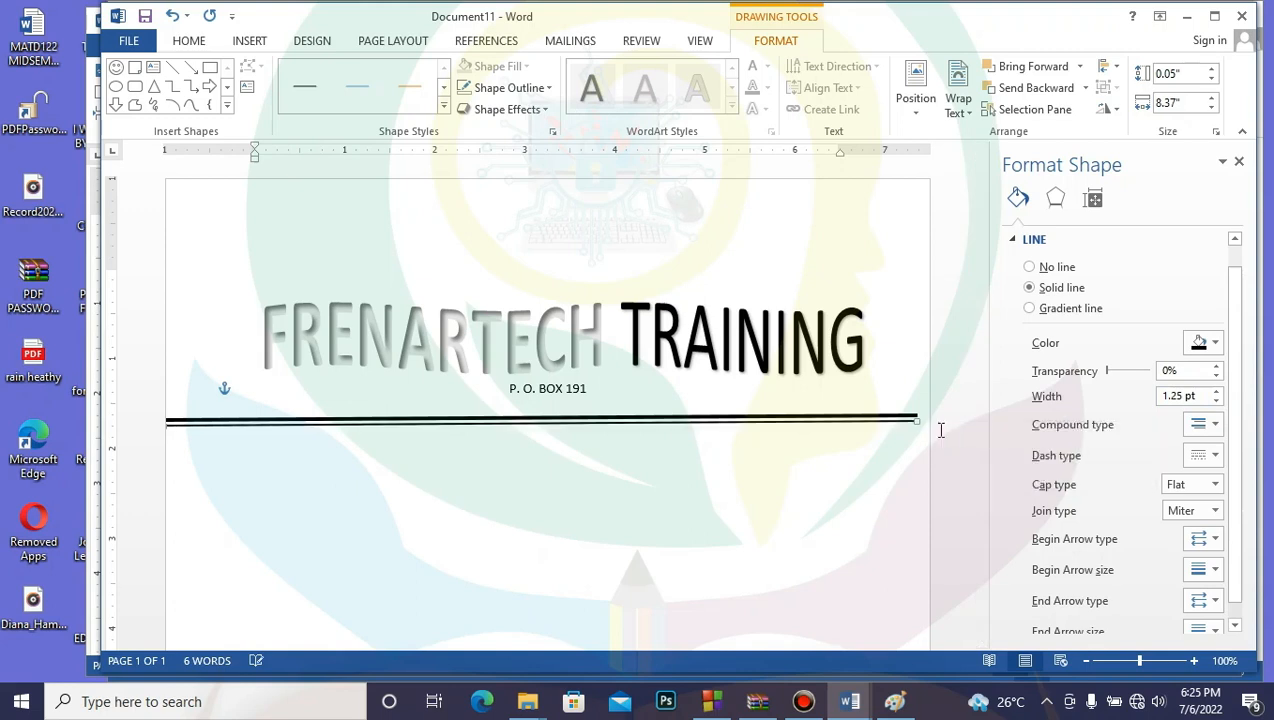
{"action": "left_click", "coordinate": [776, 529]}
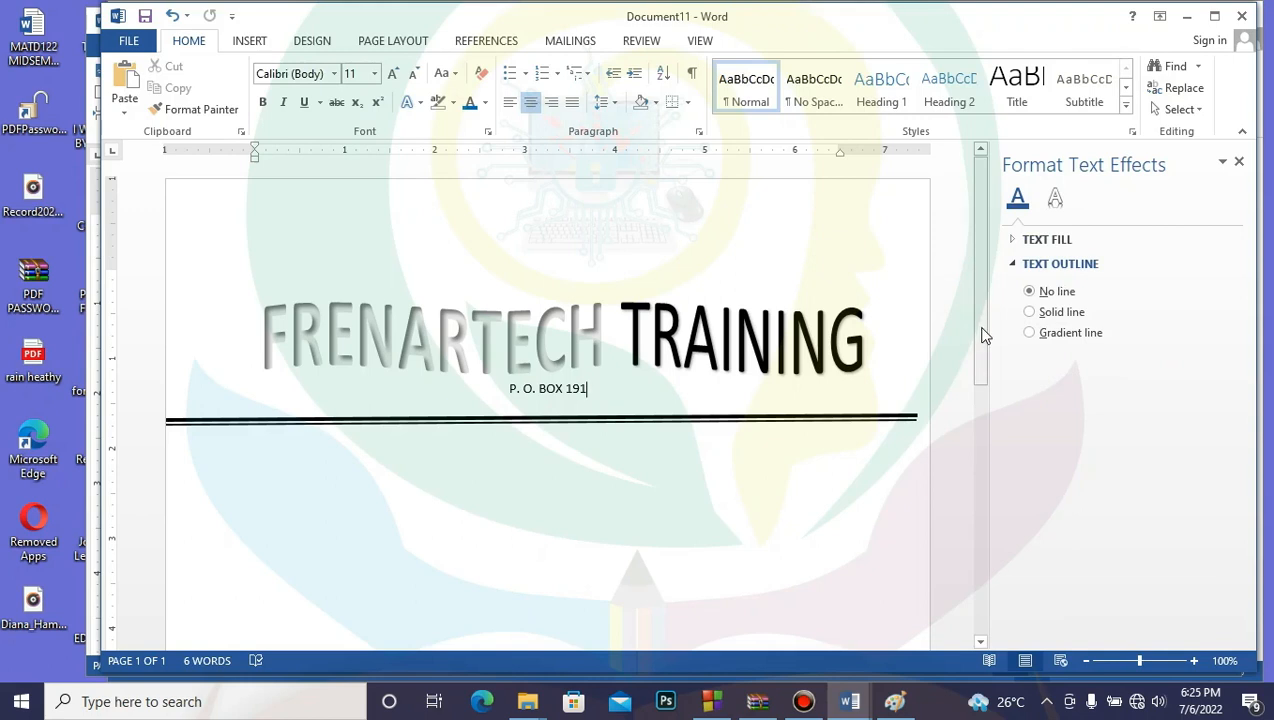
Step: Draw a tall ellipse below the double rule and remove its fill
{"action": "left_click_drag", "start_coordinate": [984, 333], "coordinate": [983, 392]}
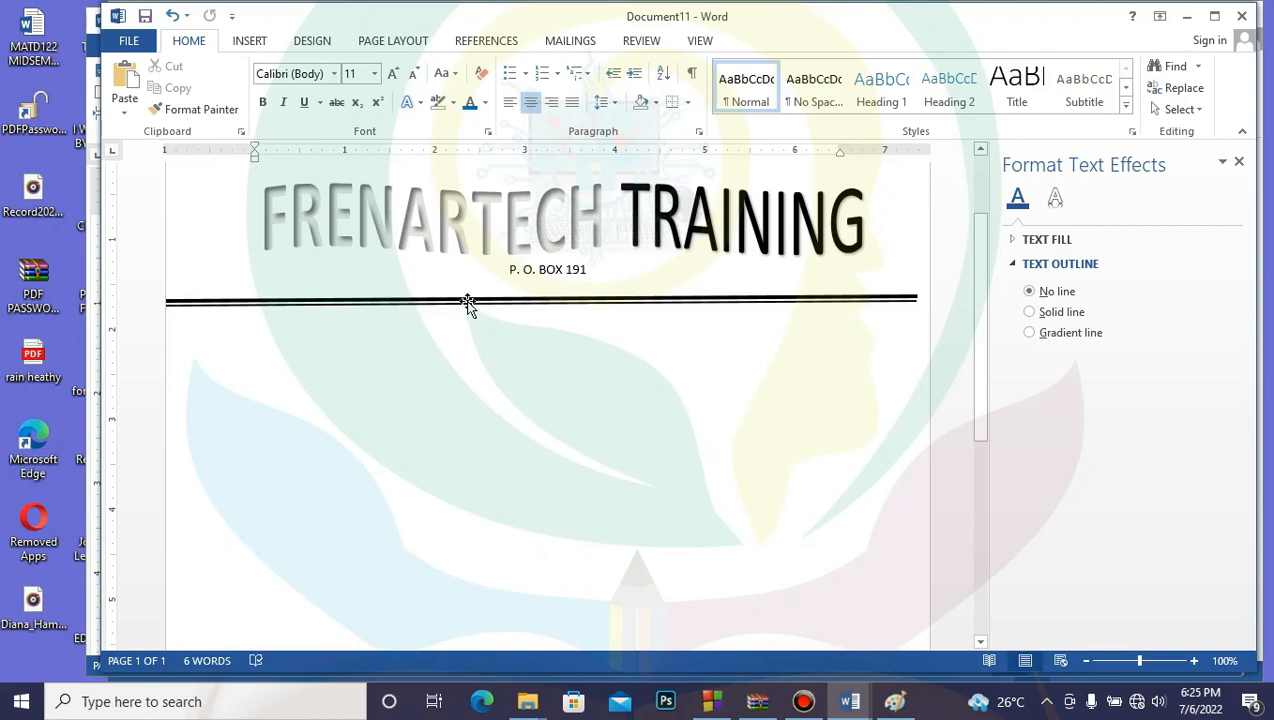
{"action": "left_click_drag", "start_coordinate": [983, 361], "coordinate": [981, 560]}
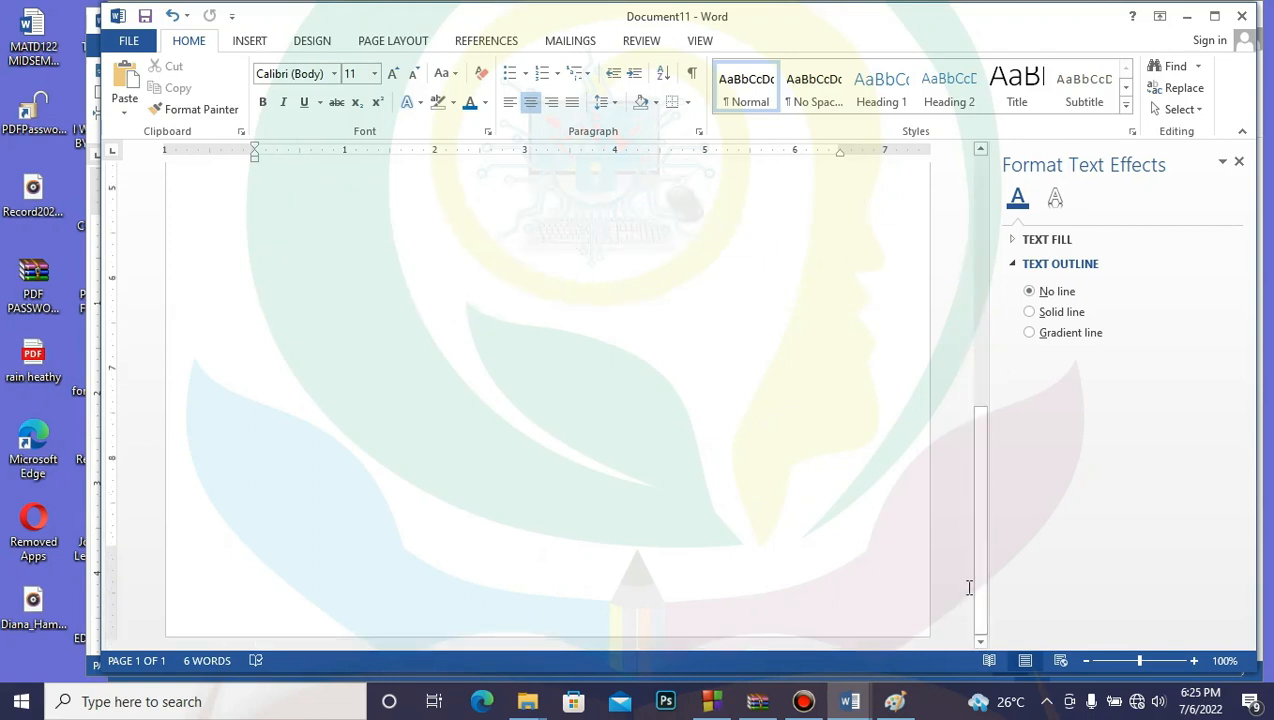
{"action": "left_click_drag", "start_coordinate": [980, 590], "coordinate": [1022, 160]}
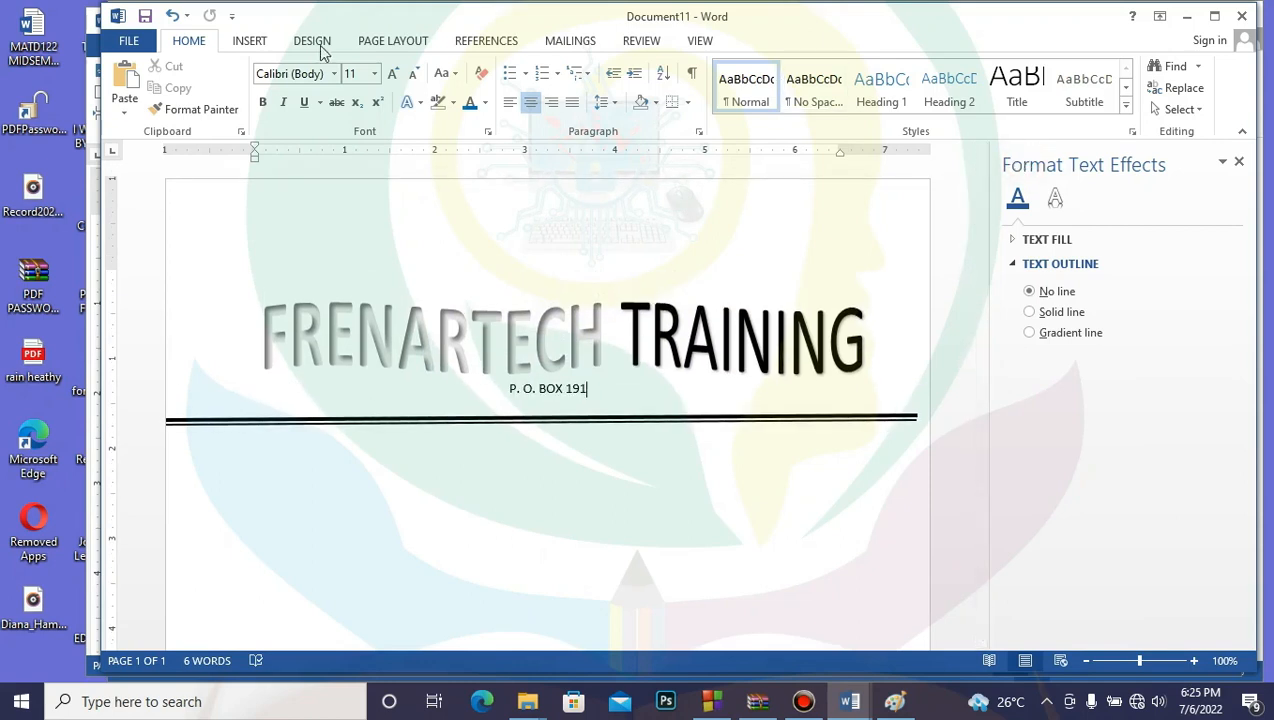
{"action": "left_click", "coordinate": [478, 523]}
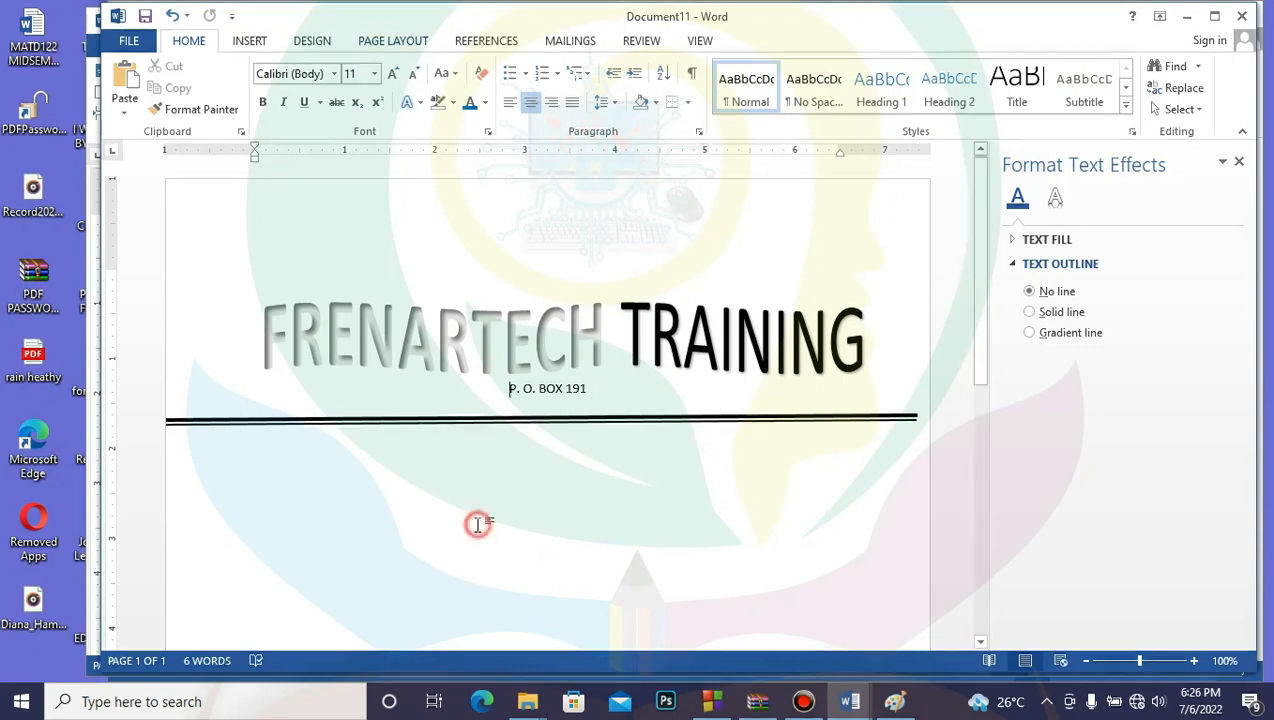
{"action": "left_click", "coordinate": [250, 40]}
{"action": "left_click", "coordinate": [361, 112]}
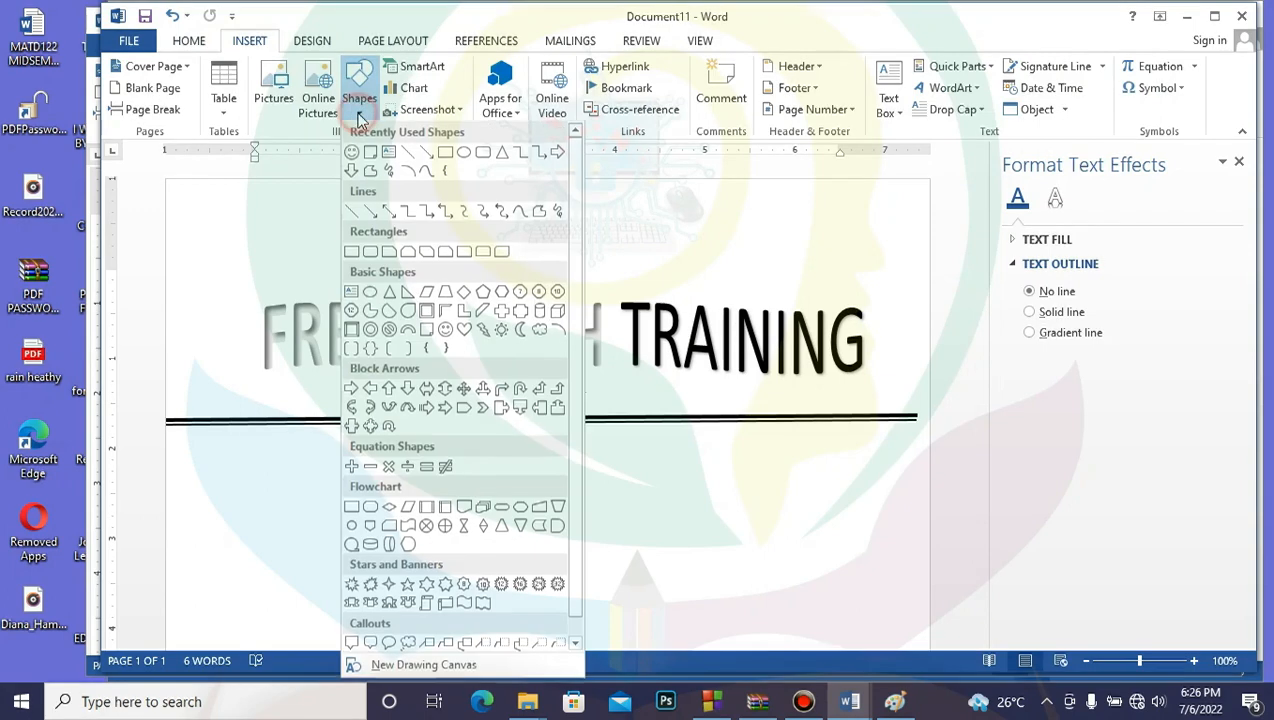
{"action": "left_click", "coordinate": [464, 154]}
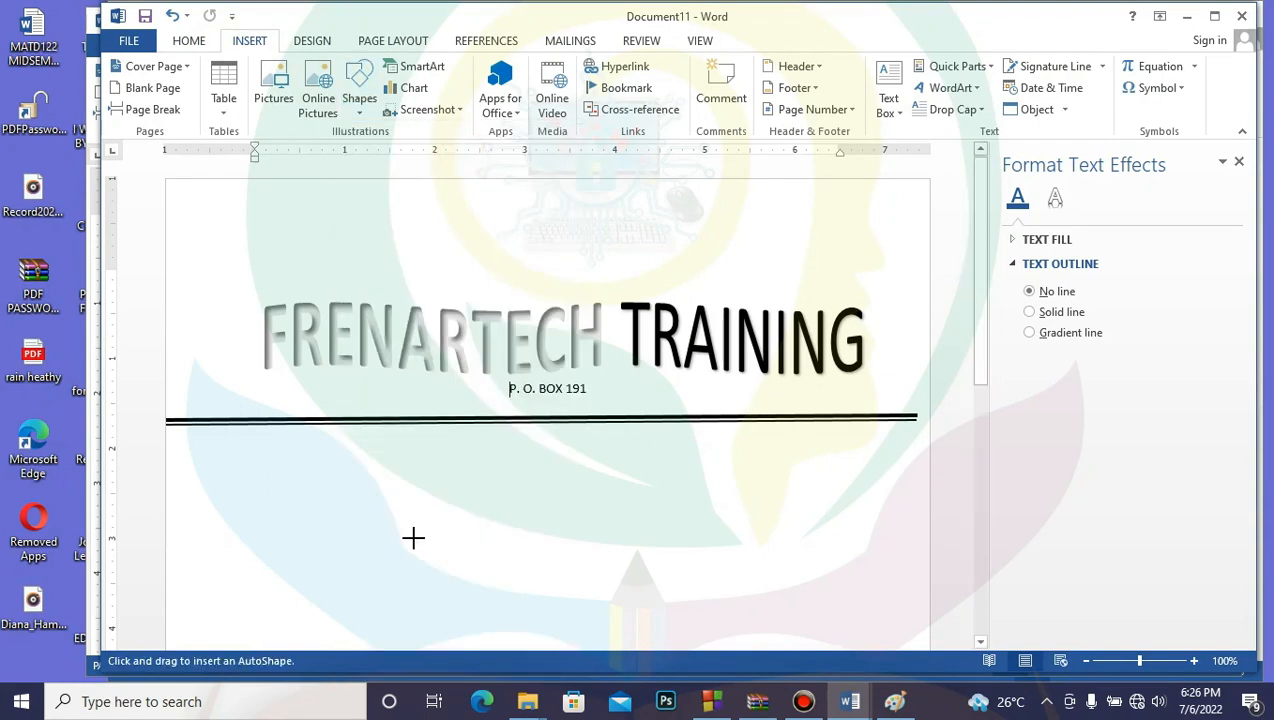
{"action": "left_click_drag", "start_coordinate": [361, 503], "coordinate": [630, 158]}
{"action": "left_click_drag", "start_coordinate": [978, 425], "coordinate": [975, 392]}
{"action": "left_click_drag", "start_coordinate": [495, 368], "coordinate": [492, 517]}
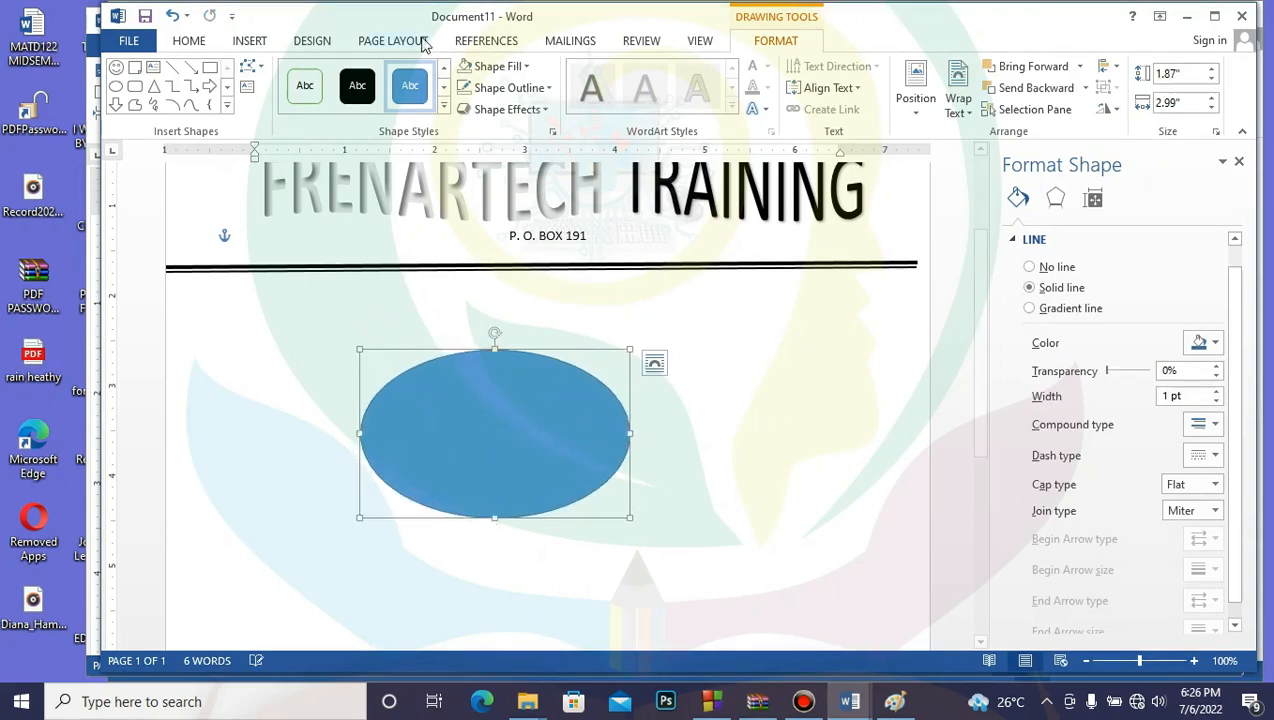
{"action": "left_click", "coordinate": [526, 66]}
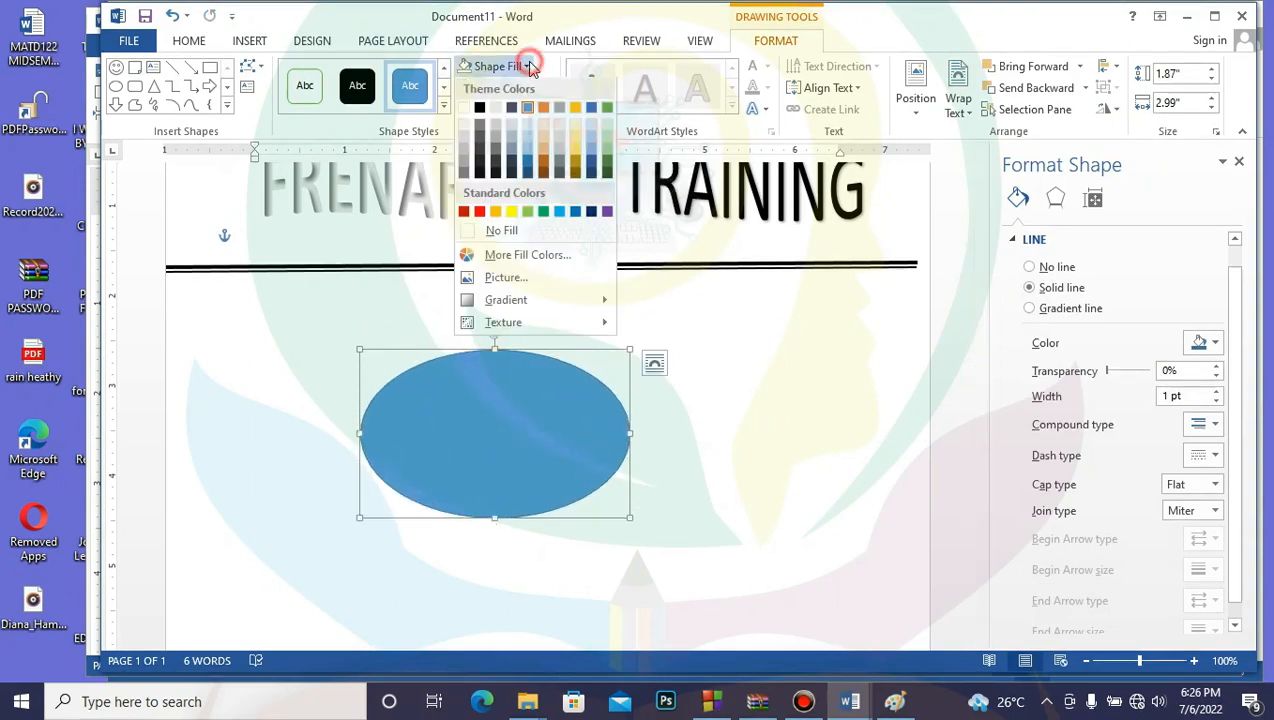
{"action": "left_click", "coordinate": [500, 232]}
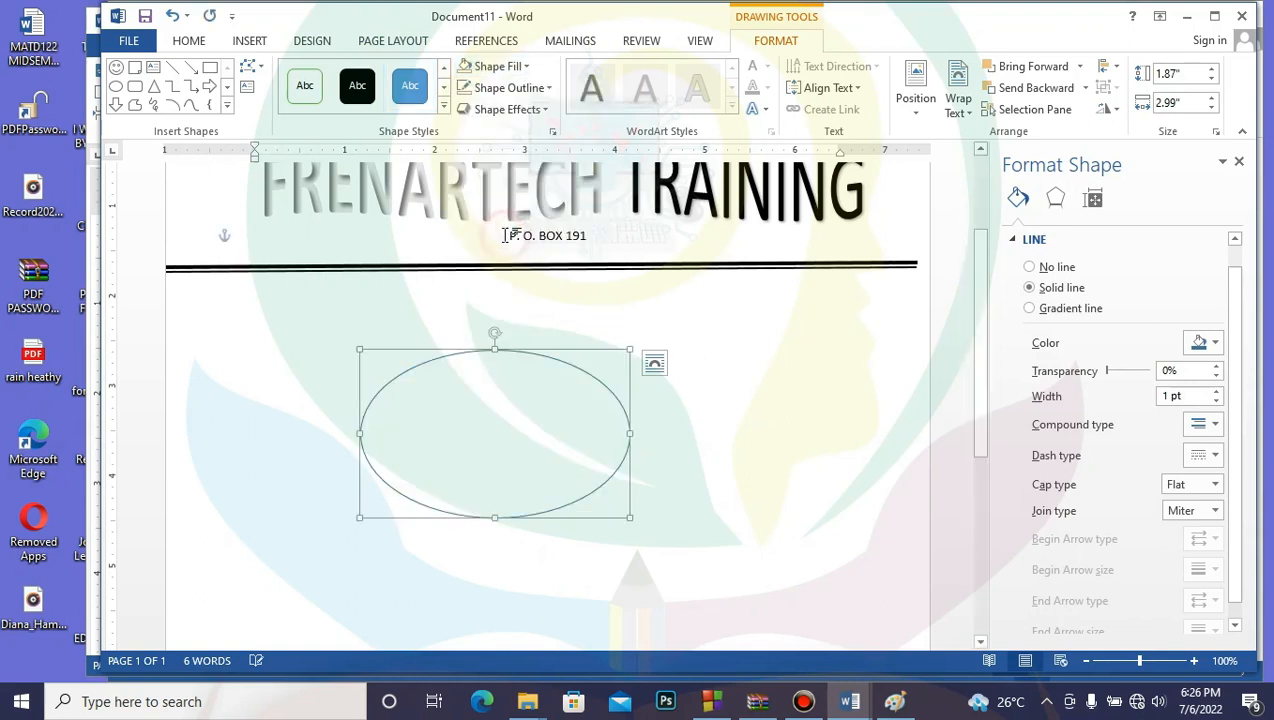
Step: Draw an unfilled triangle overlapping the ellipse's right edge
{"action": "left_click", "coordinate": [250, 40]}
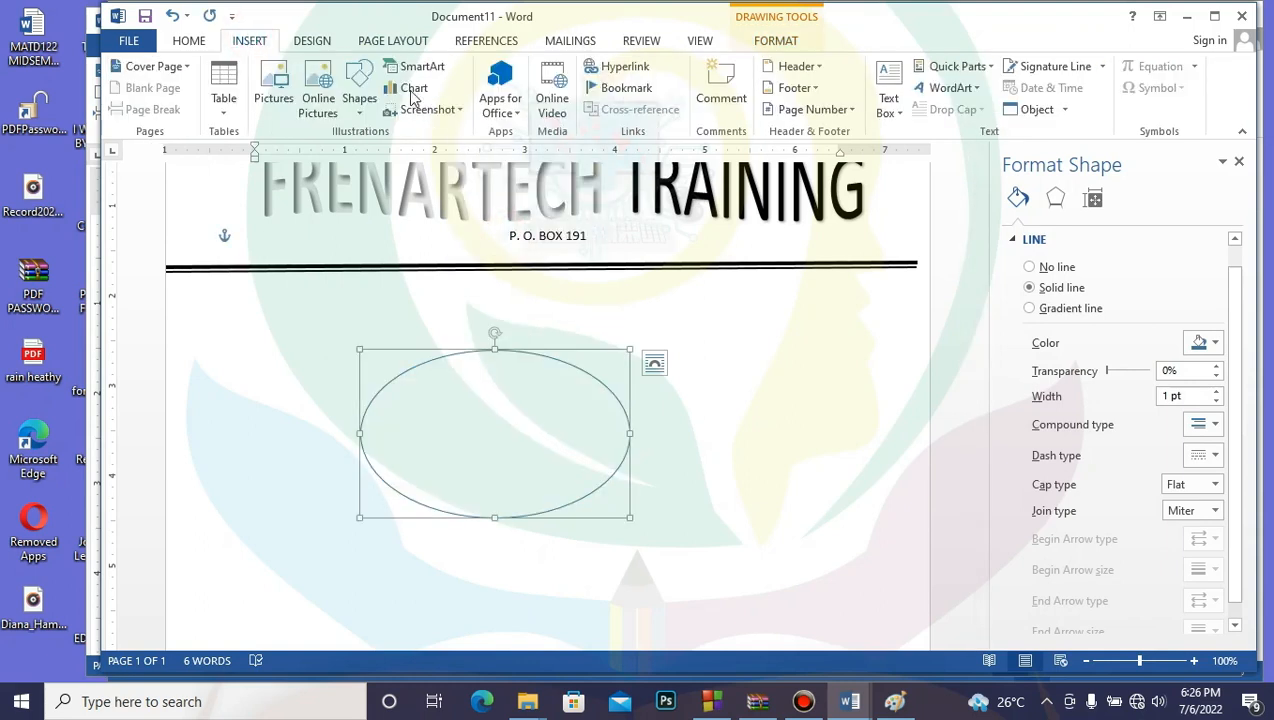
{"action": "left_click", "coordinate": [361, 110]}
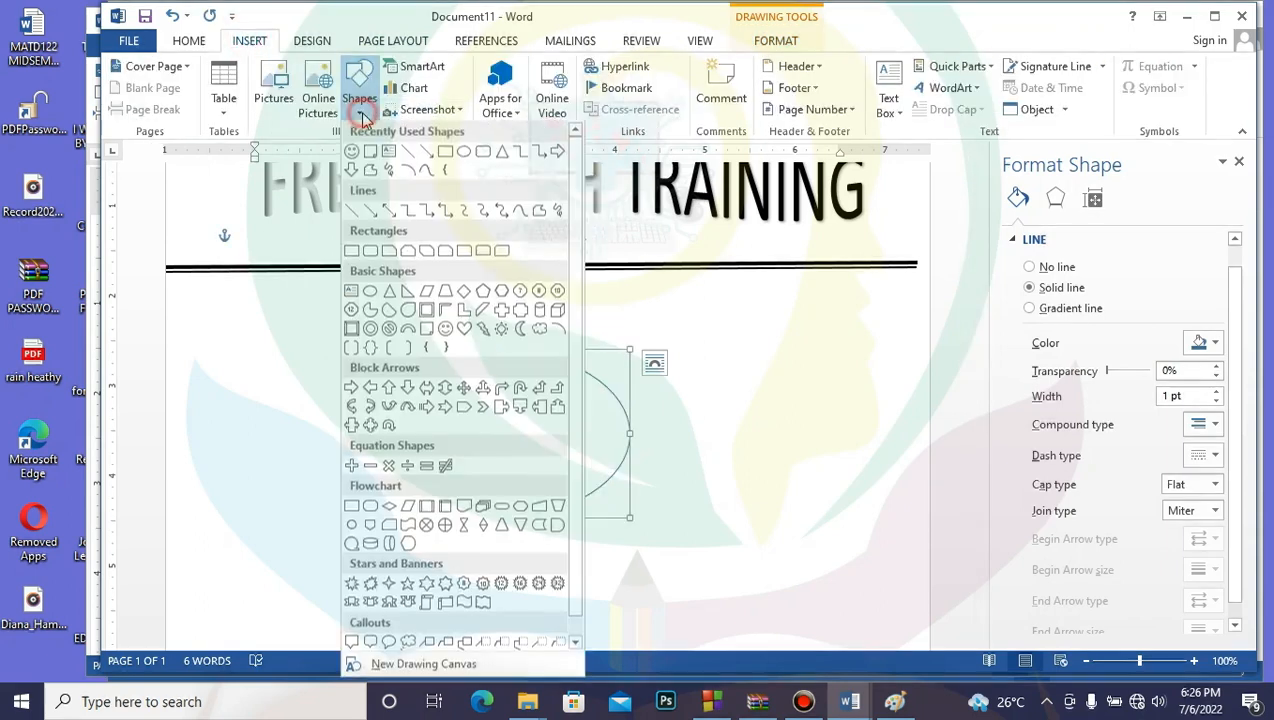
{"action": "left_click", "coordinate": [500, 154]}
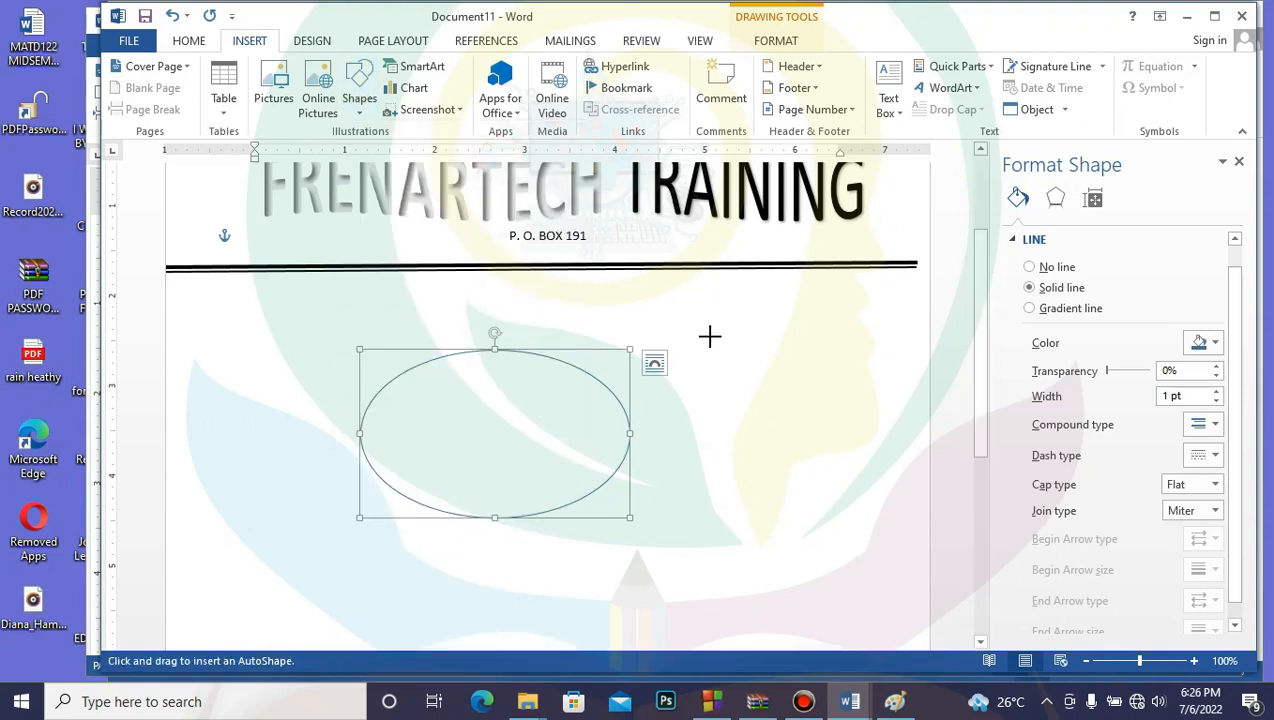
{"action": "mouse_move", "coordinate": [709, 336]}
{"action": "left_mouse_down"}
{"action": "mouse_move", "coordinate": [512, 458]}
{"action": "mouse_move", "coordinate": [506, 498]}
{"action": "mouse_move", "coordinate": [432, 502]}
{"action": "left_mouse_up"}
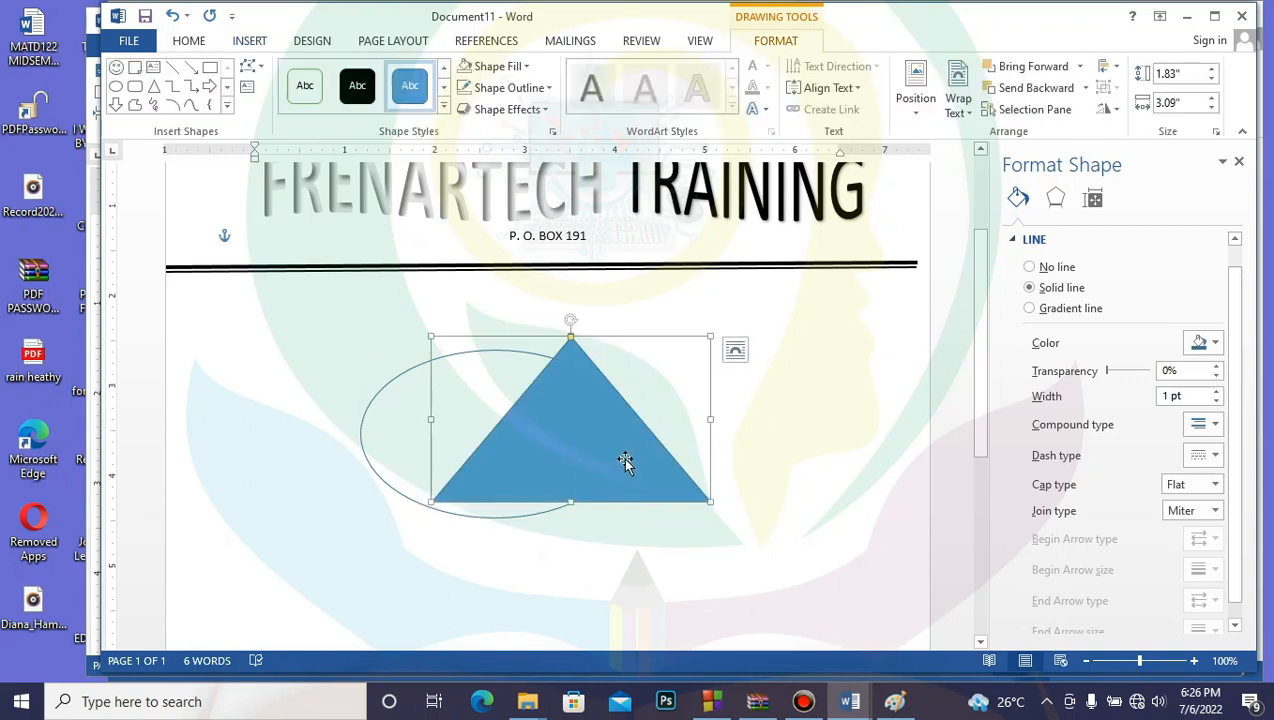
{"action": "left_click_drag", "start_coordinate": [624, 456], "coordinate": [691, 448]}
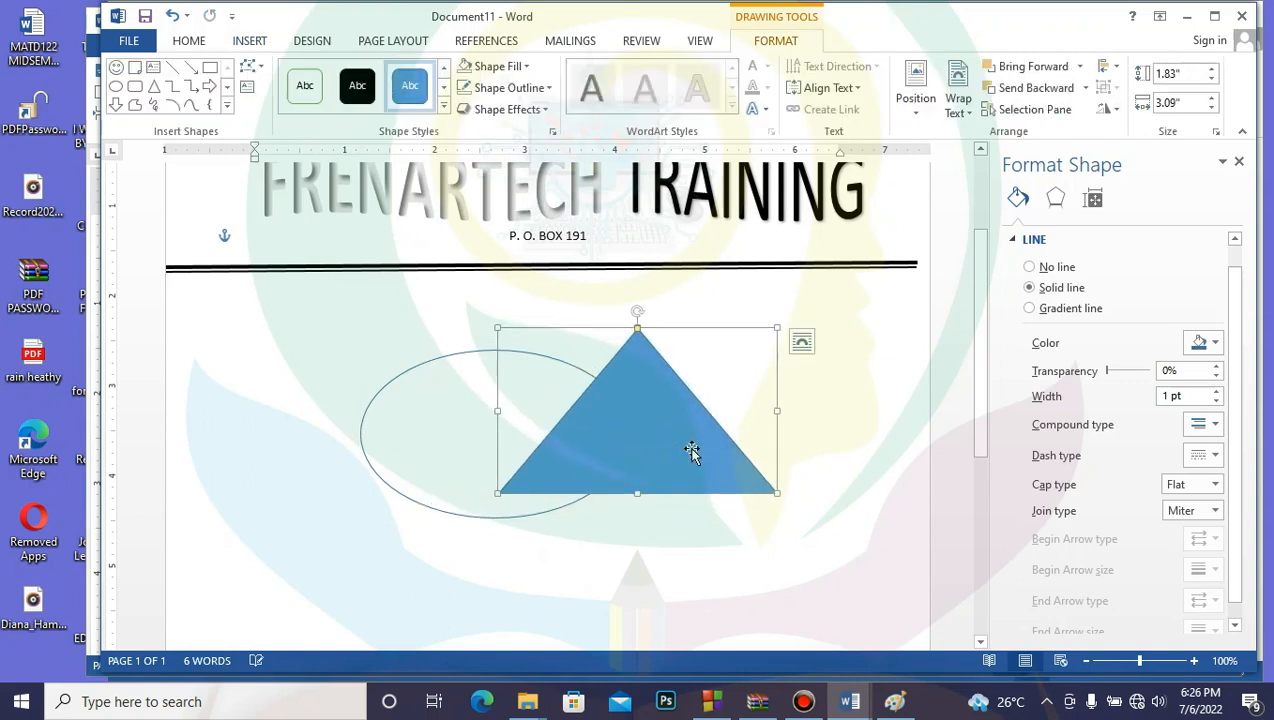
{"action": "left_click", "coordinate": [523, 65]}
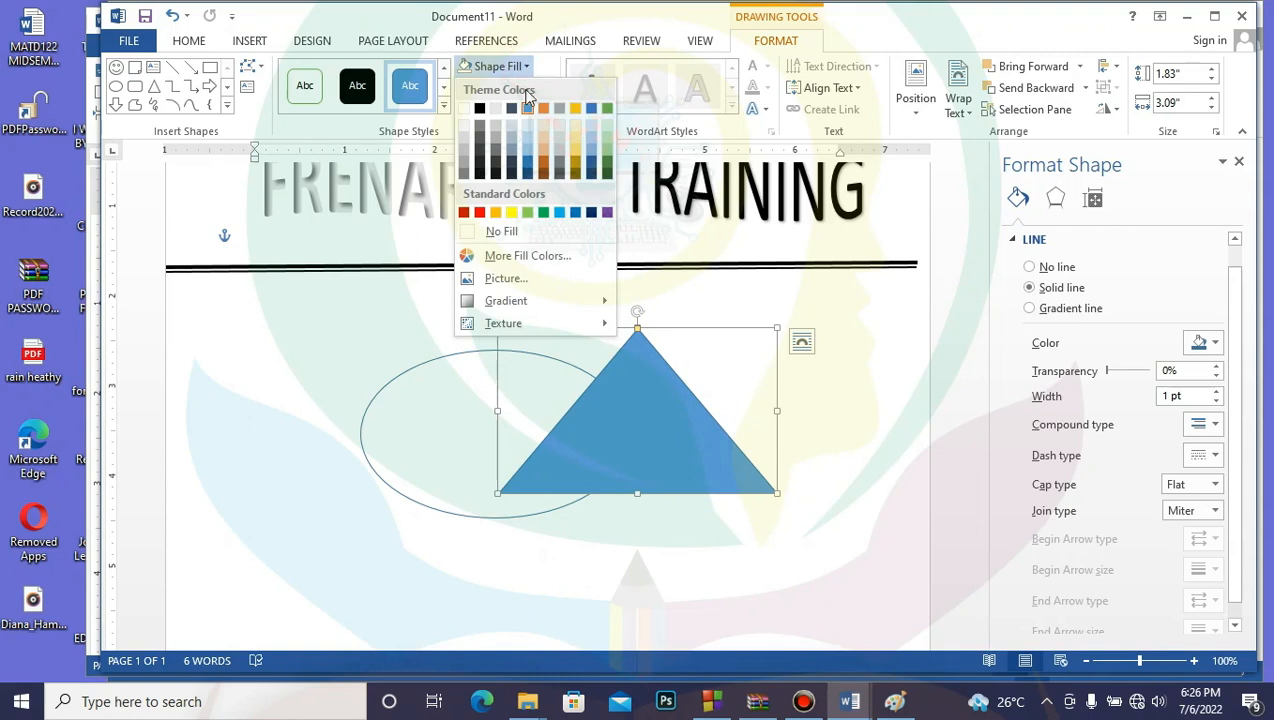
{"action": "left_click", "coordinate": [513, 229]}
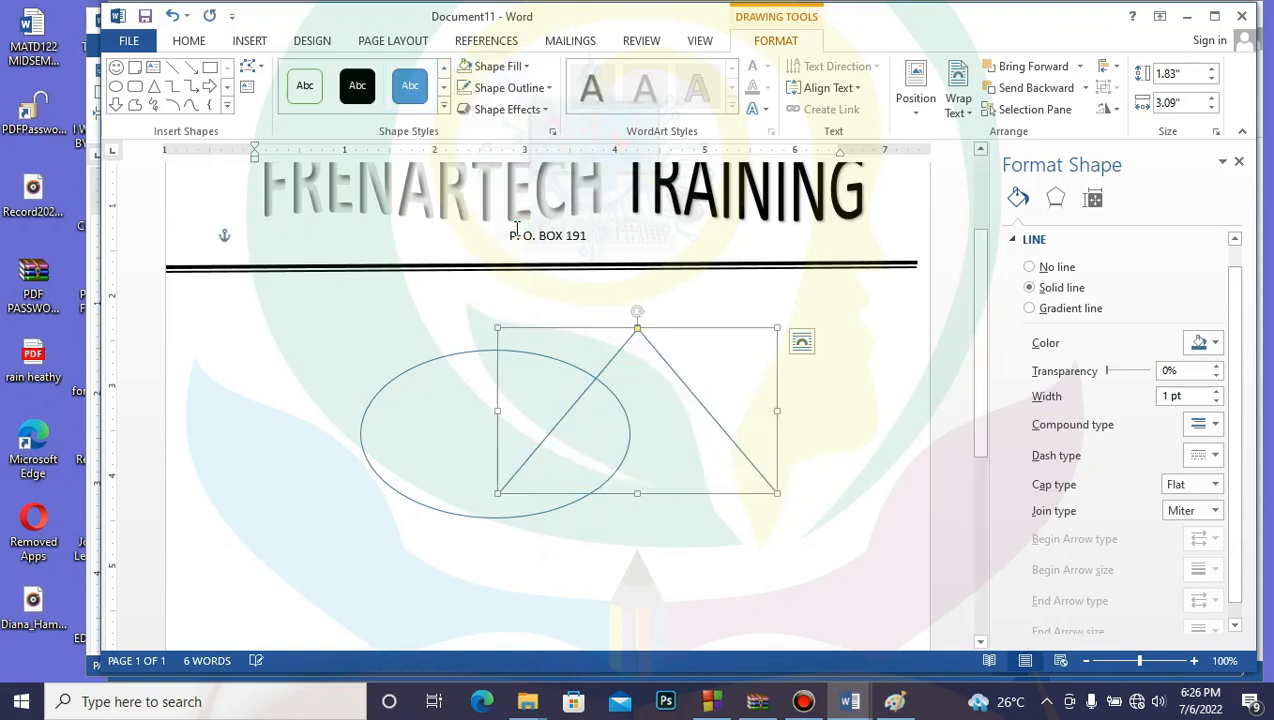
{"action": "left_click", "coordinate": [640, 549]}
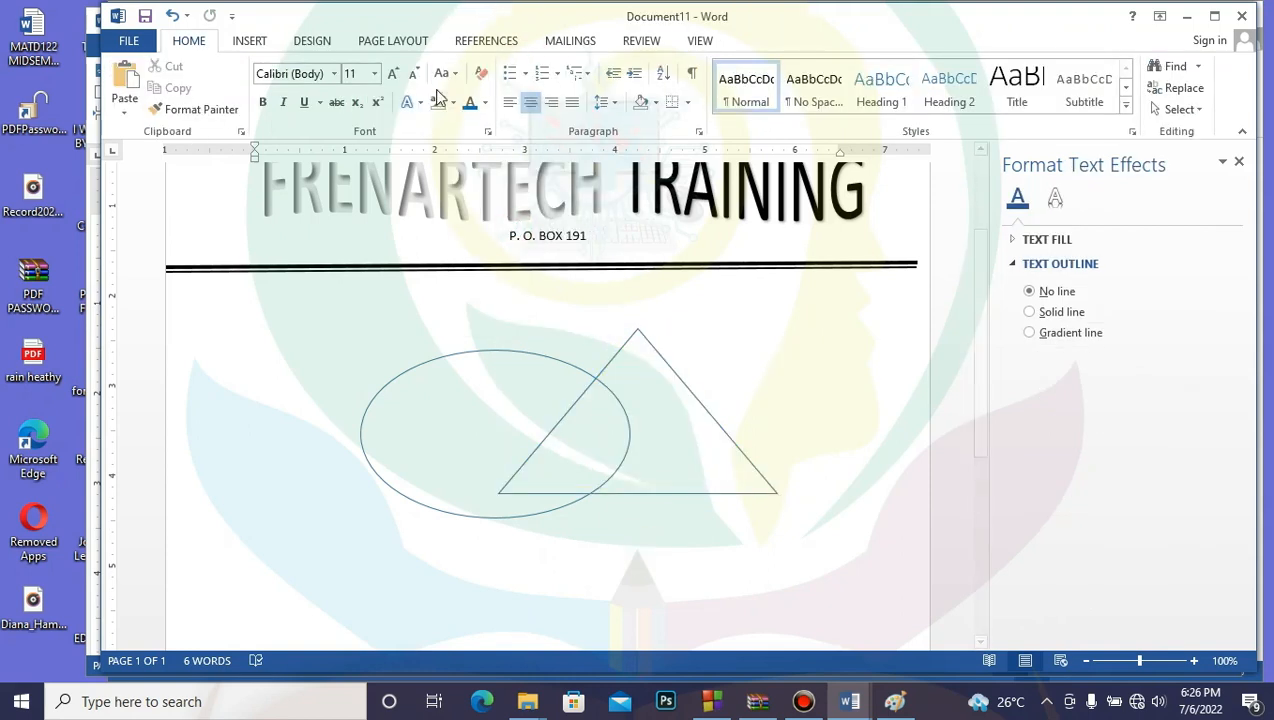
{"action": "left_click", "coordinate": [491, 412]}
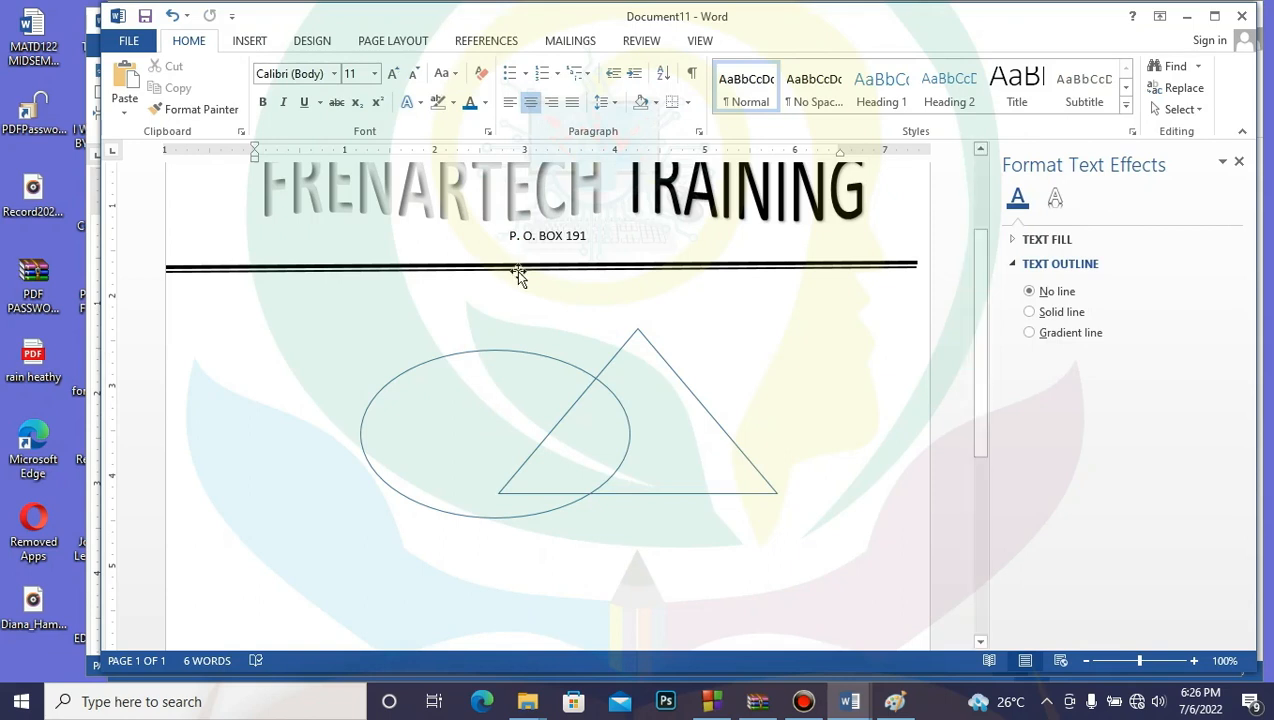
{"action": "left_click", "coordinate": [630, 364]}
{"action": "left_click", "coordinate": [617, 358]}
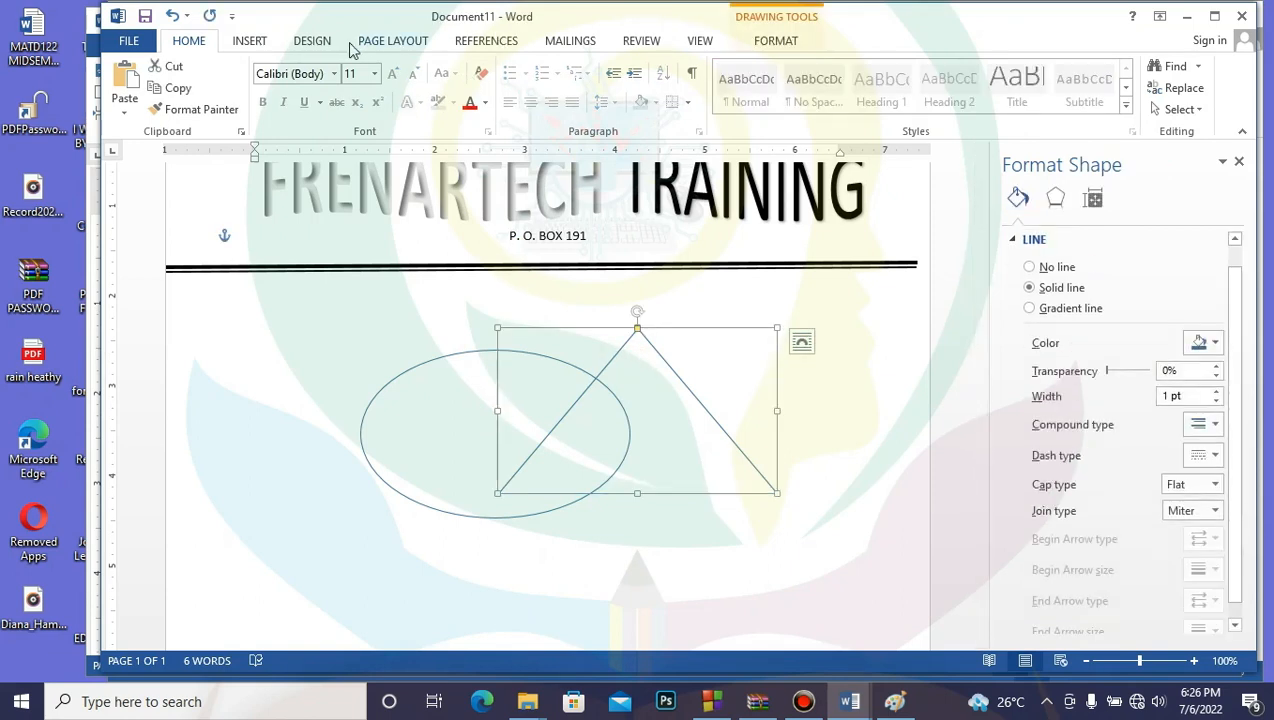
{"action": "left_click", "coordinate": [256, 44]}
Step: Add an unfilled, borderless text box reading 'x' in the ellipse–triangle overlap
{"action": "left_click", "coordinate": [361, 115]}
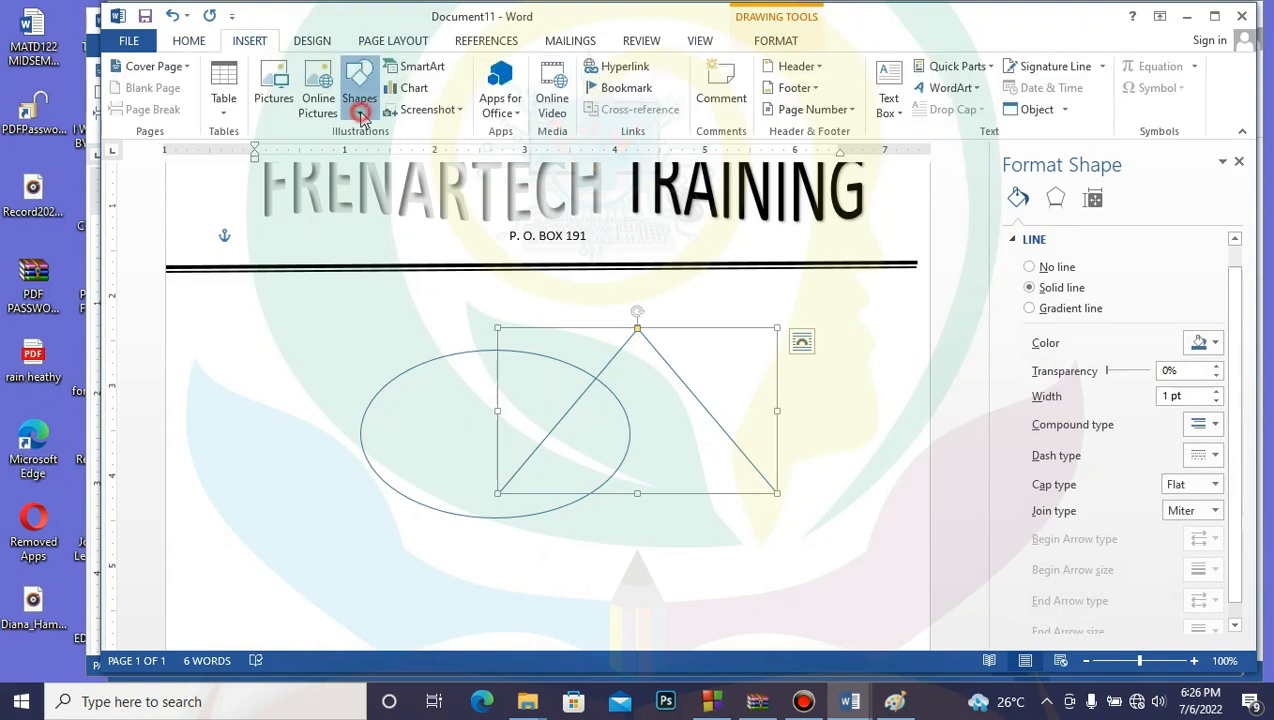
{"action": "left_click", "coordinate": [388, 156]}
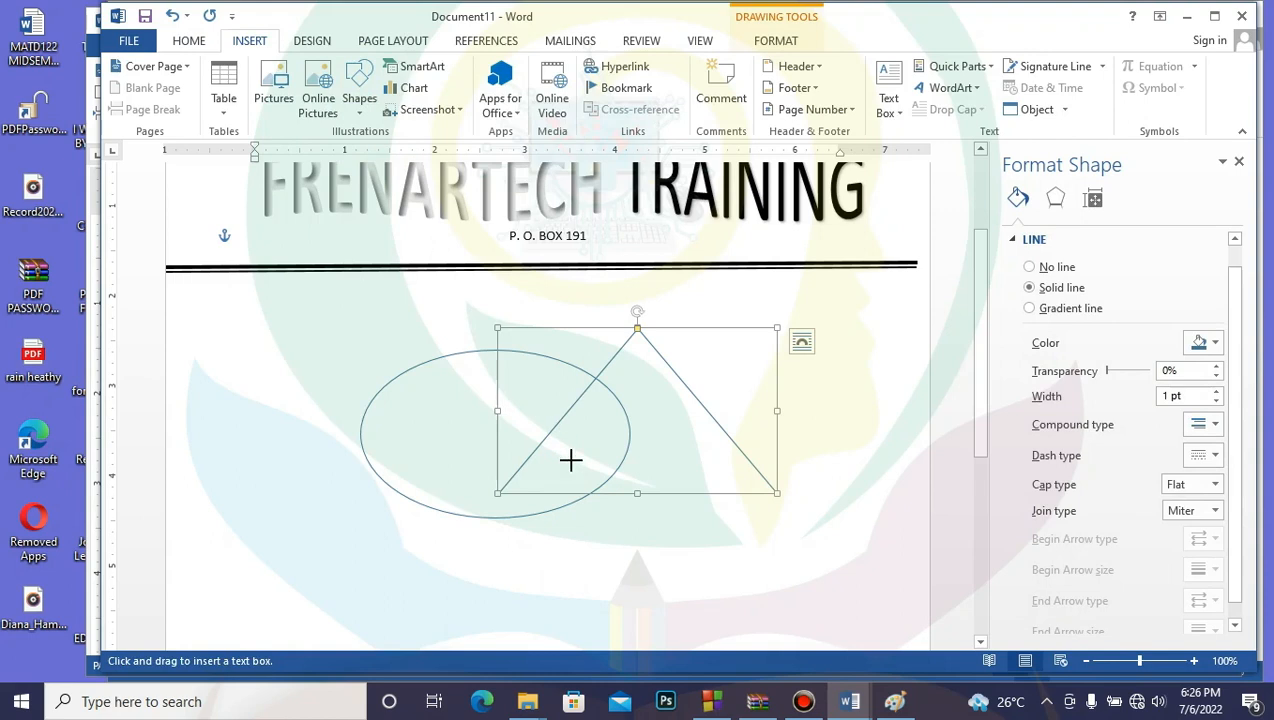
{"action": "left_click_drag", "start_coordinate": [587, 555], "coordinate": [637, 598]}
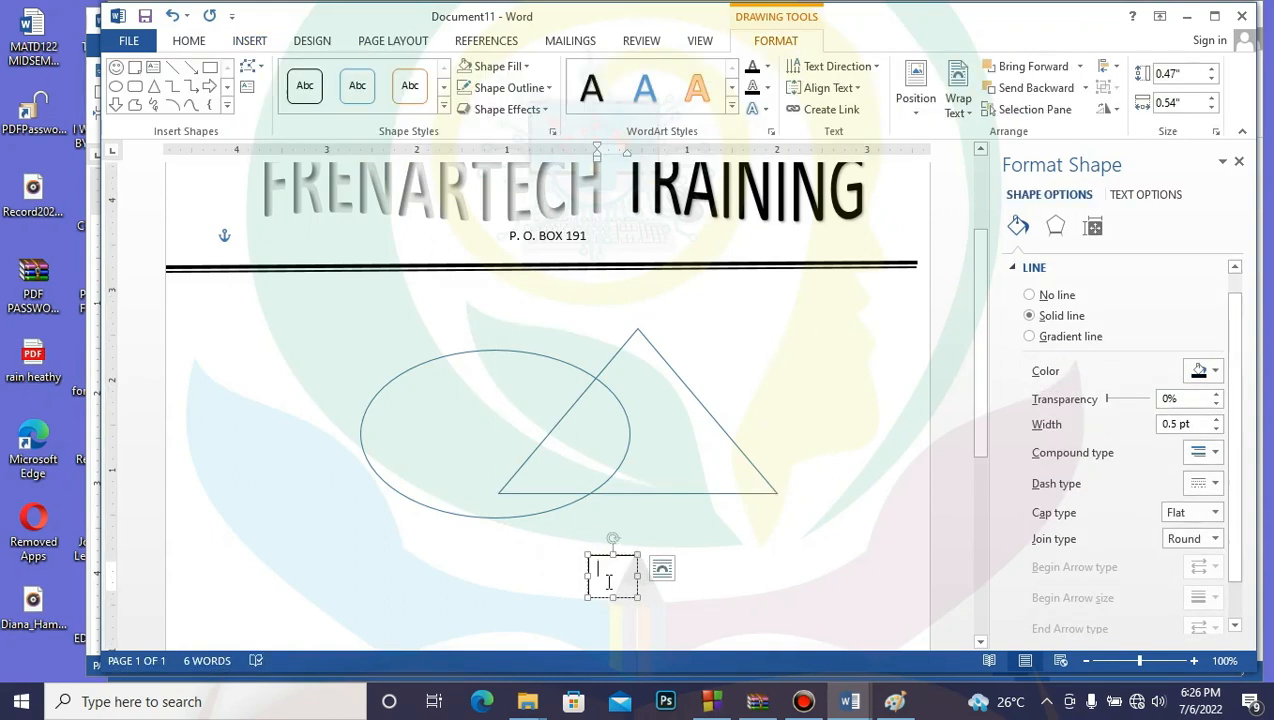
{"action": "type", "text": "x"}
{"action": "left_click_drag", "start_coordinate": [637, 597], "coordinate": [629, 580]}
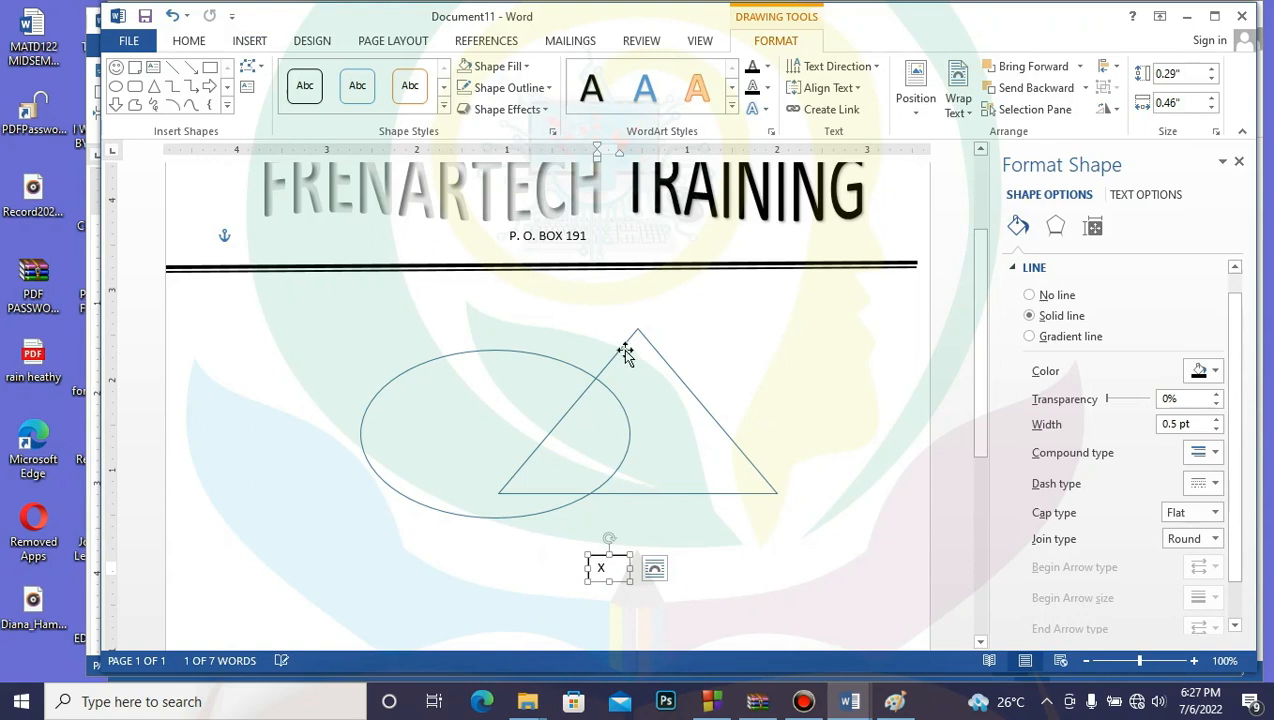
{"action": "left_click", "coordinate": [520, 66]}
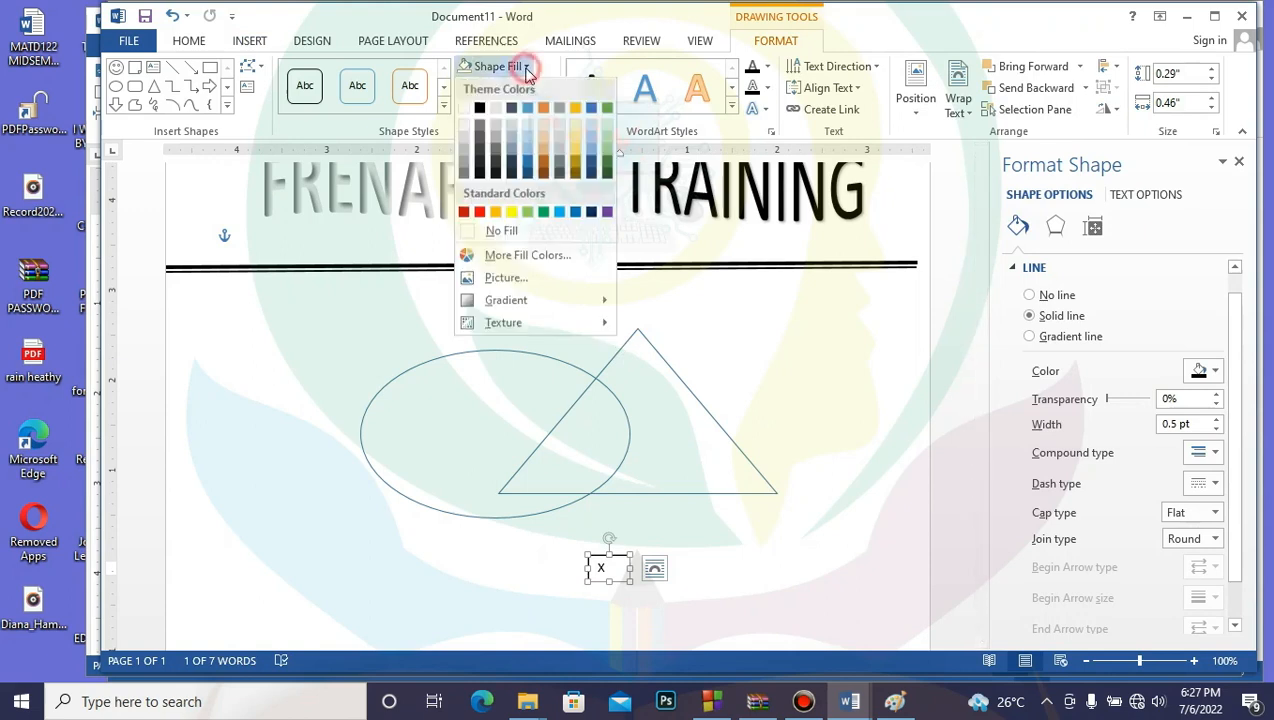
{"action": "left_click", "coordinate": [495, 231]}
{"action": "left_click", "coordinate": [549, 89]}
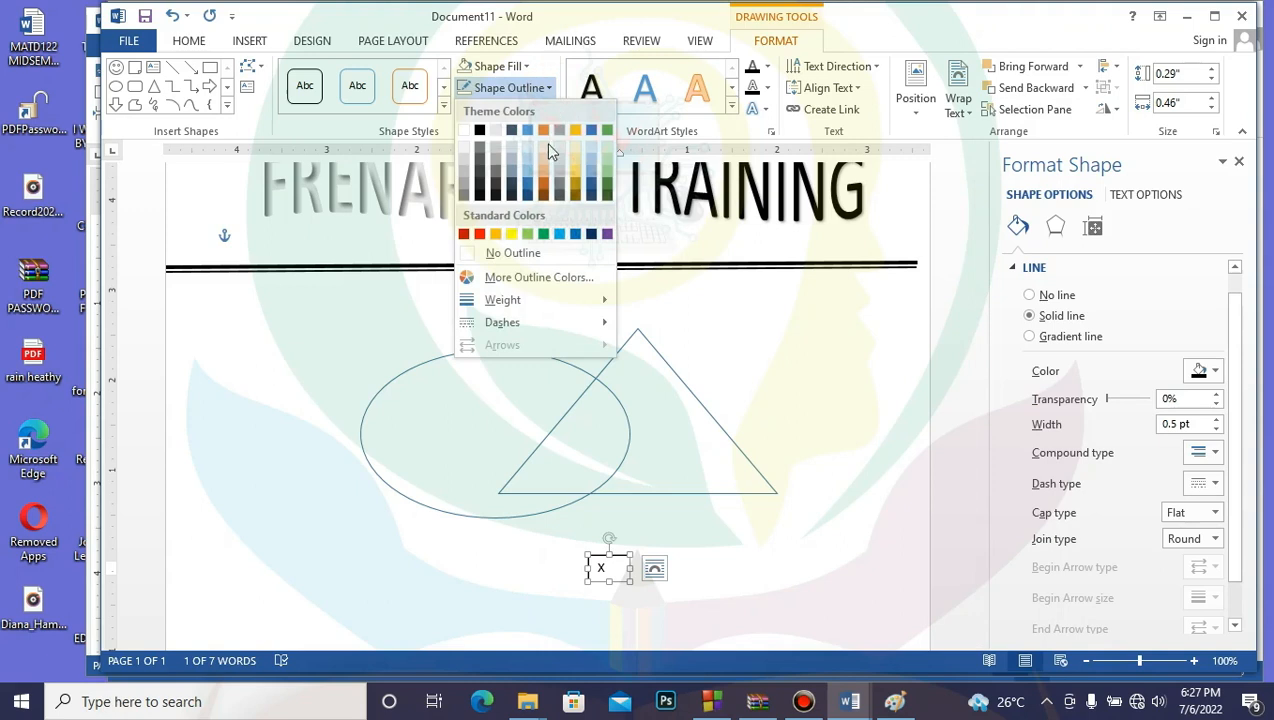
{"action": "left_click", "coordinate": [514, 253]}
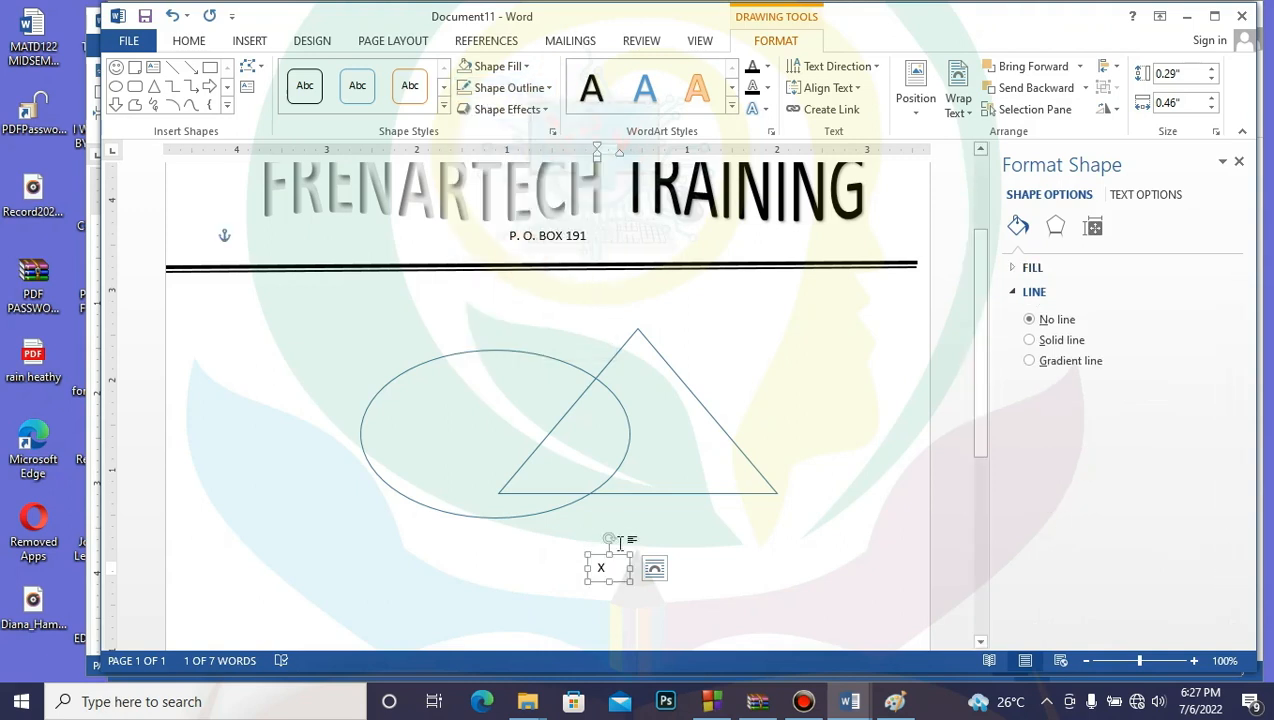
{"action": "left_click_drag", "start_coordinate": [621, 553], "coordinate": [592, 435]}
{"action": "left_click", "coordinate": [642, 592]}
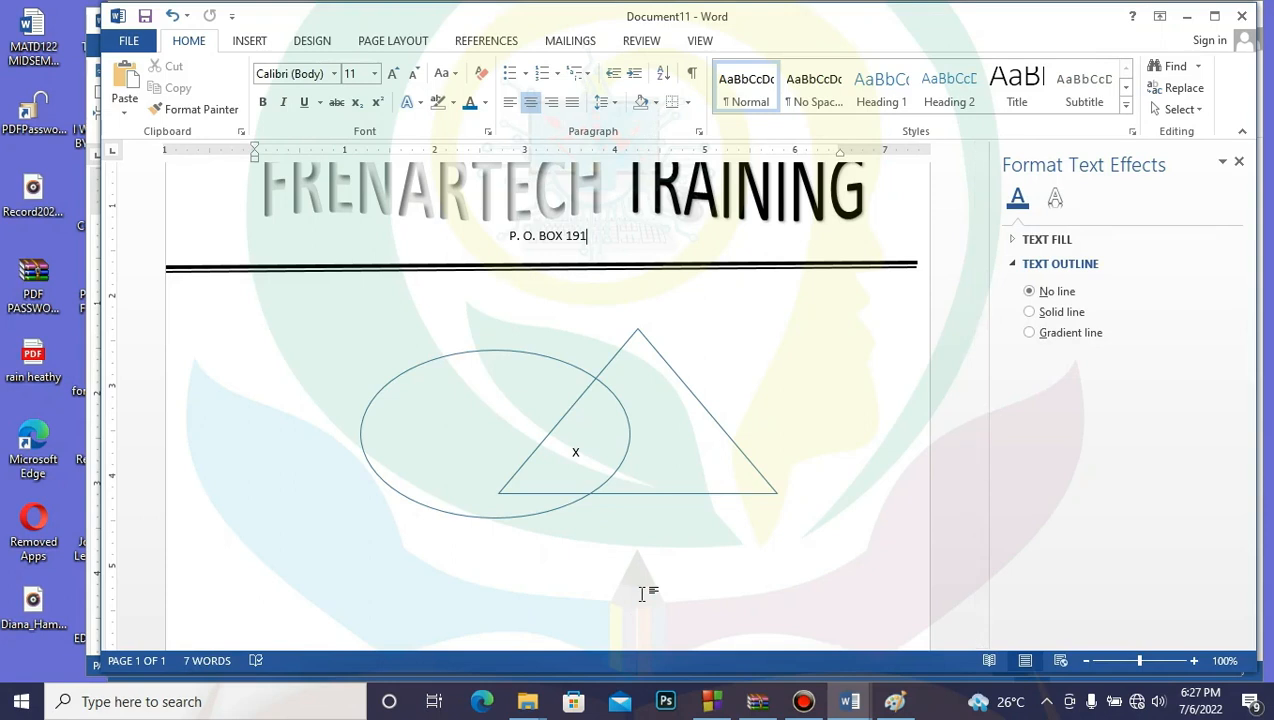
Step: Paste a copy of the x label into the triangle's right part and change it to 5
{"action": "left_click", "coordinate": [576, 454]}
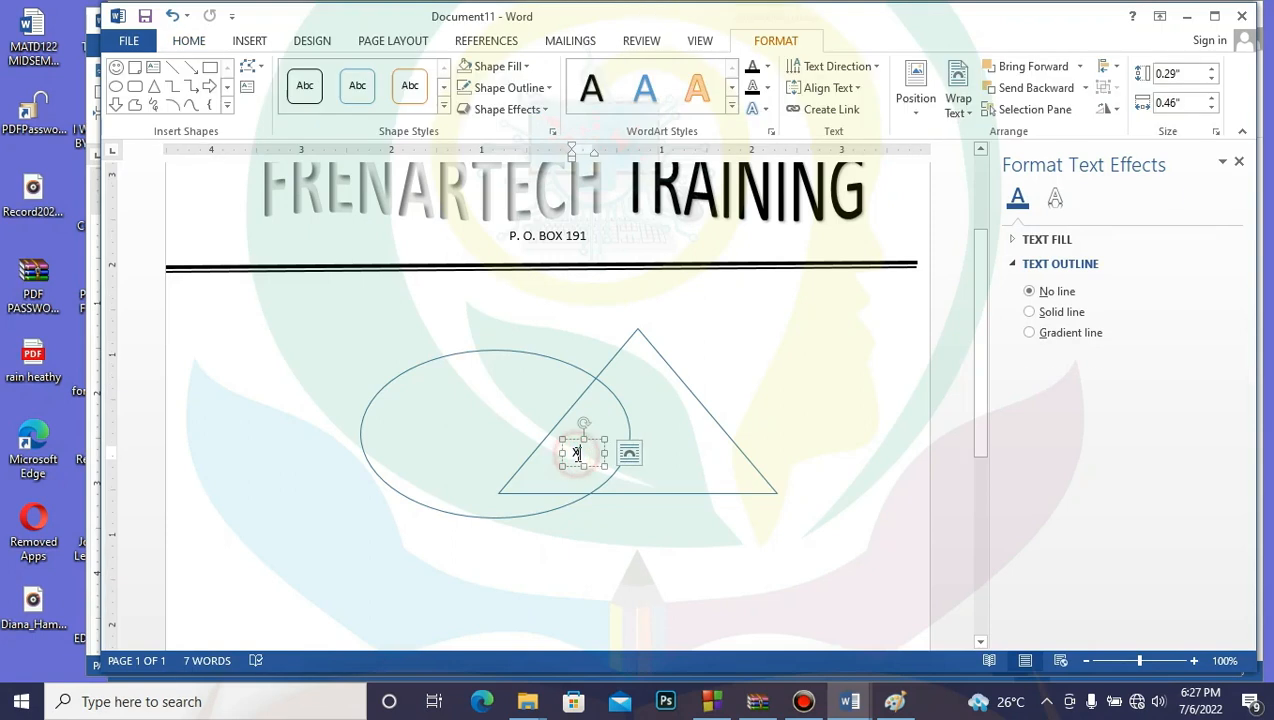
{"action": "left_click", "coordinate": [588, 452]}
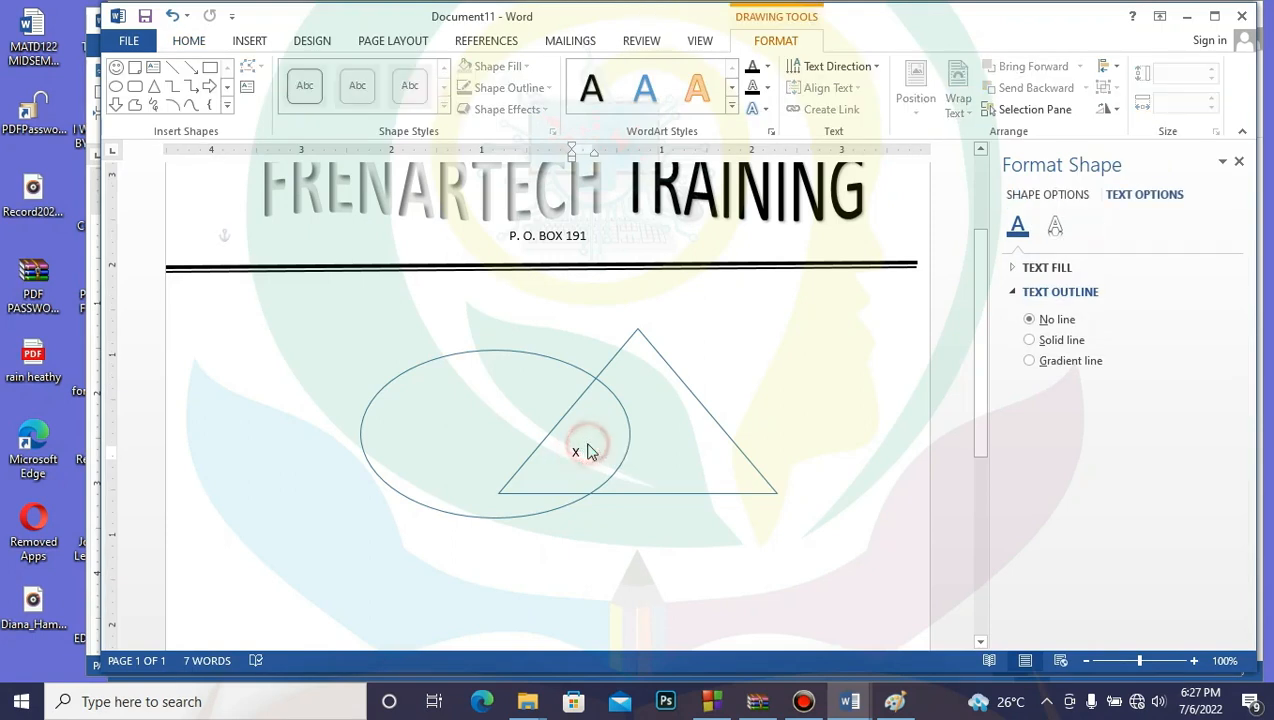
{"action": "left_click", "coordinate": [650, 552]}
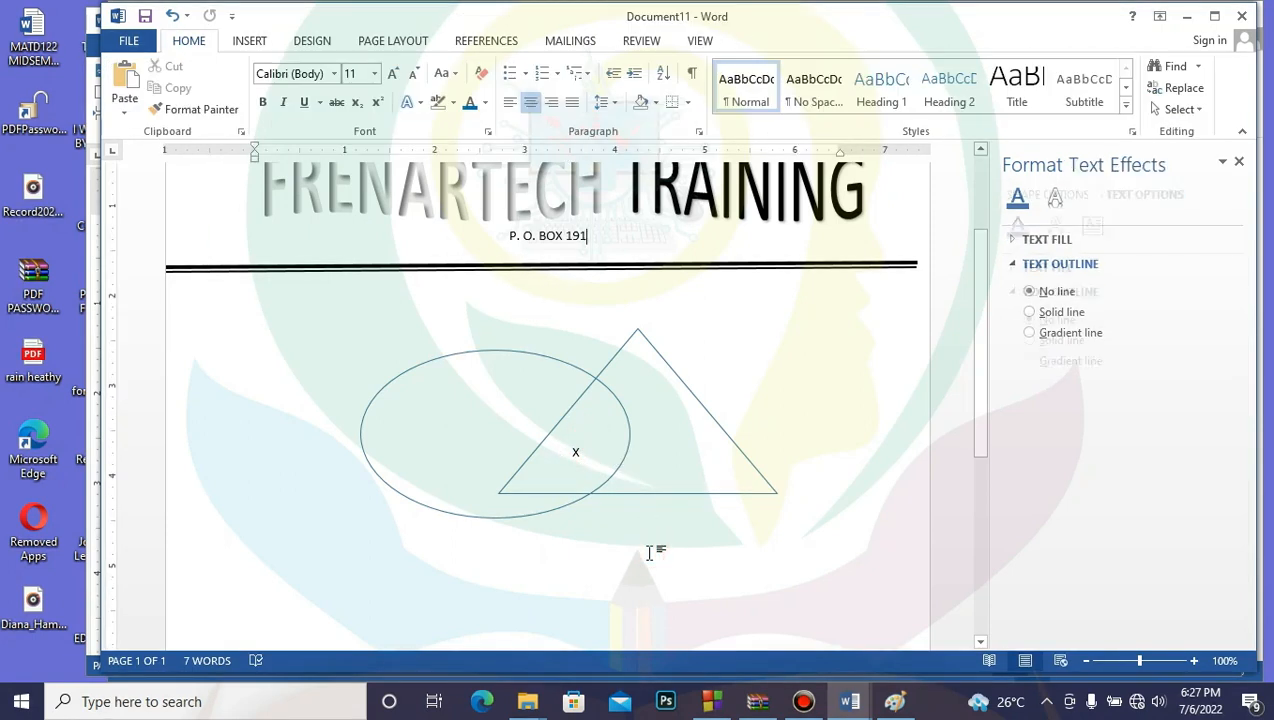
{"action": "key", "text": "ctrl+v"}
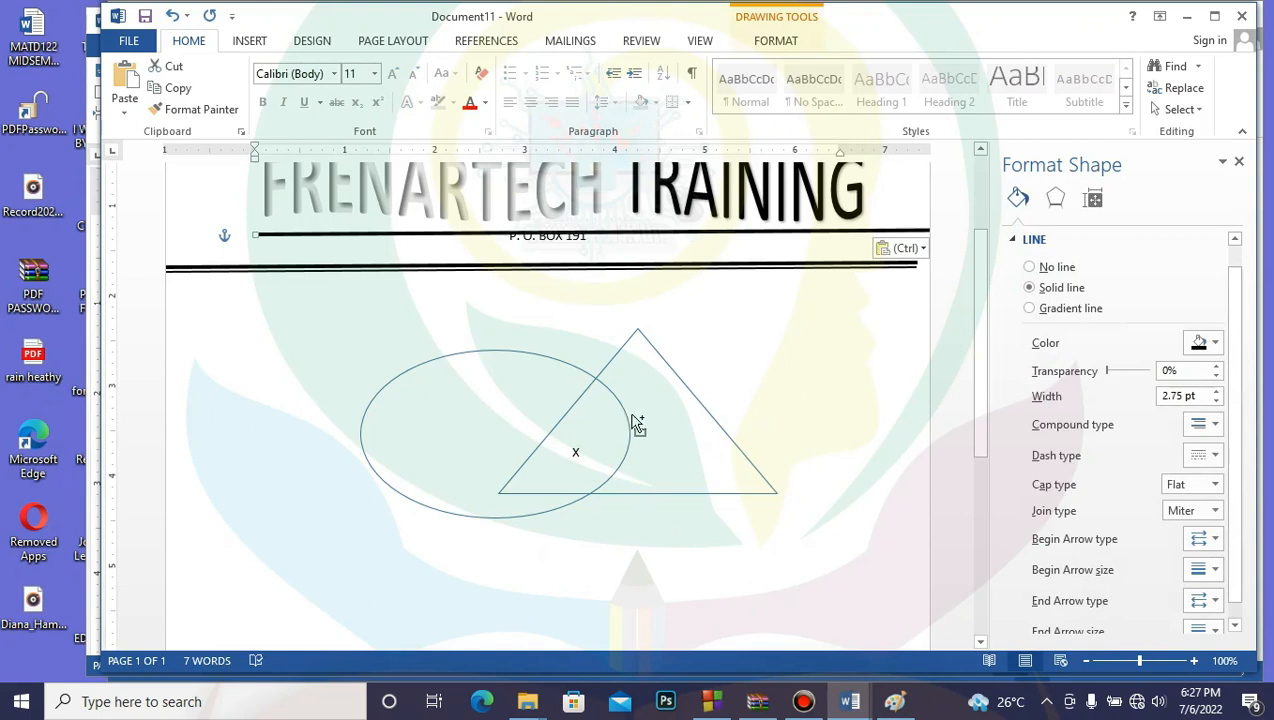
{"action": "key", "text": "ctrl+z"}
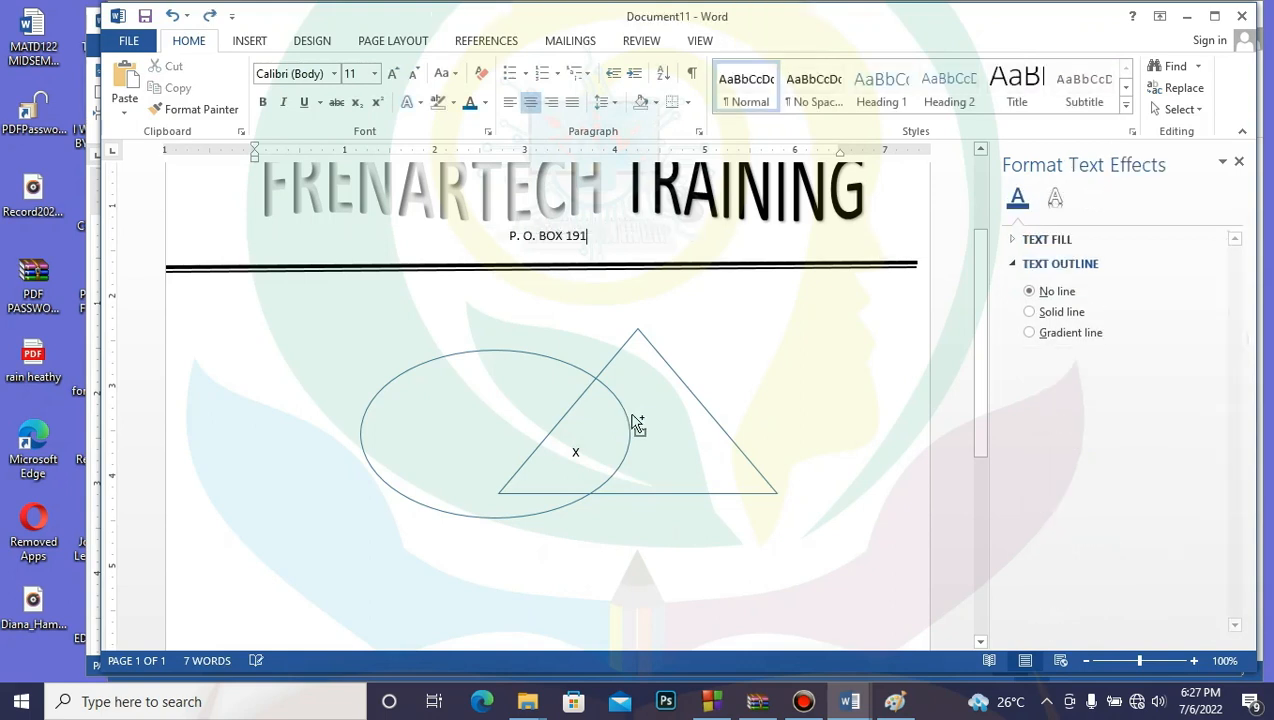
{"action": "left_click", "coordinate": [577, 454]}
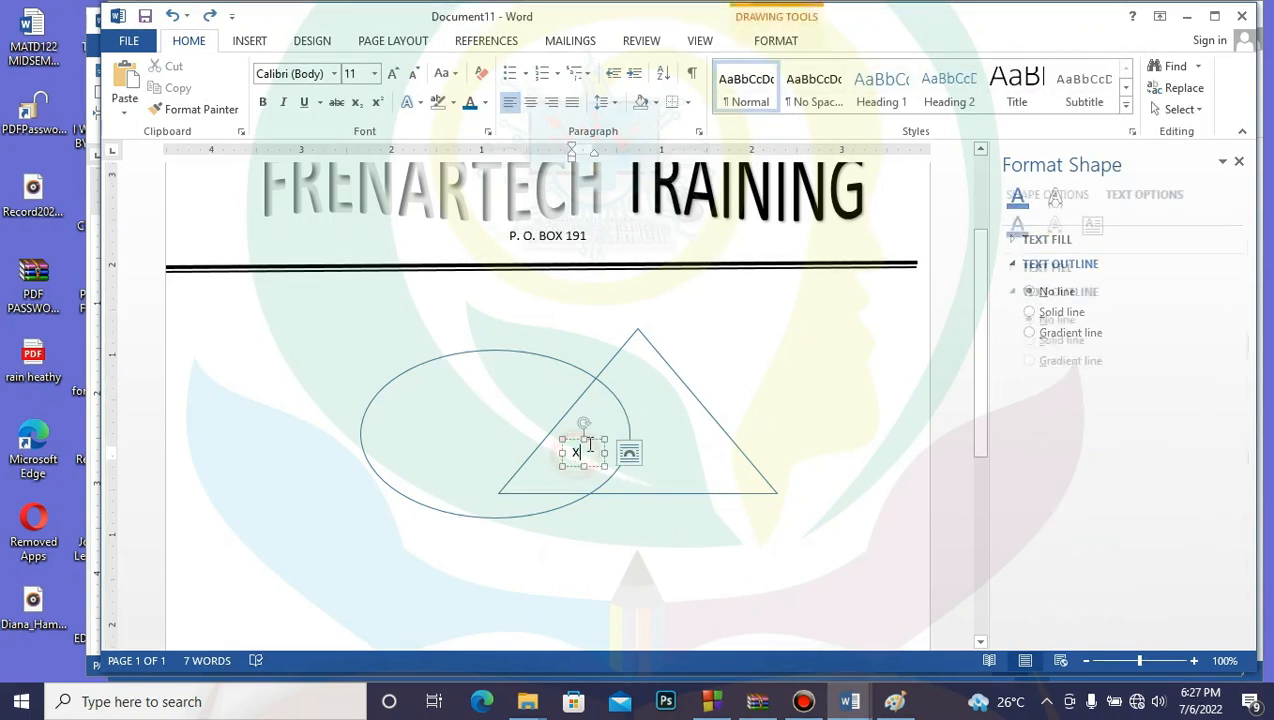
{"action": "left_click", "coordinate": [595, 441]}
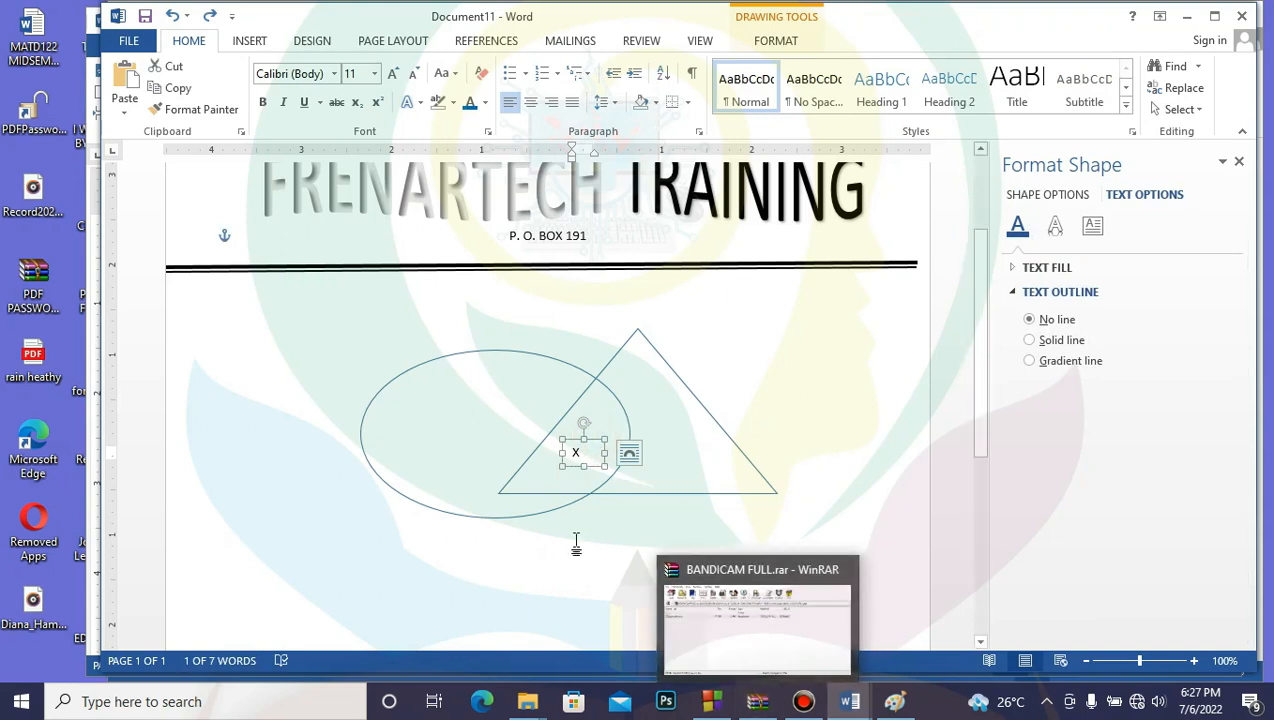
{"action": "left_click", "coordinate": [697, 527]}
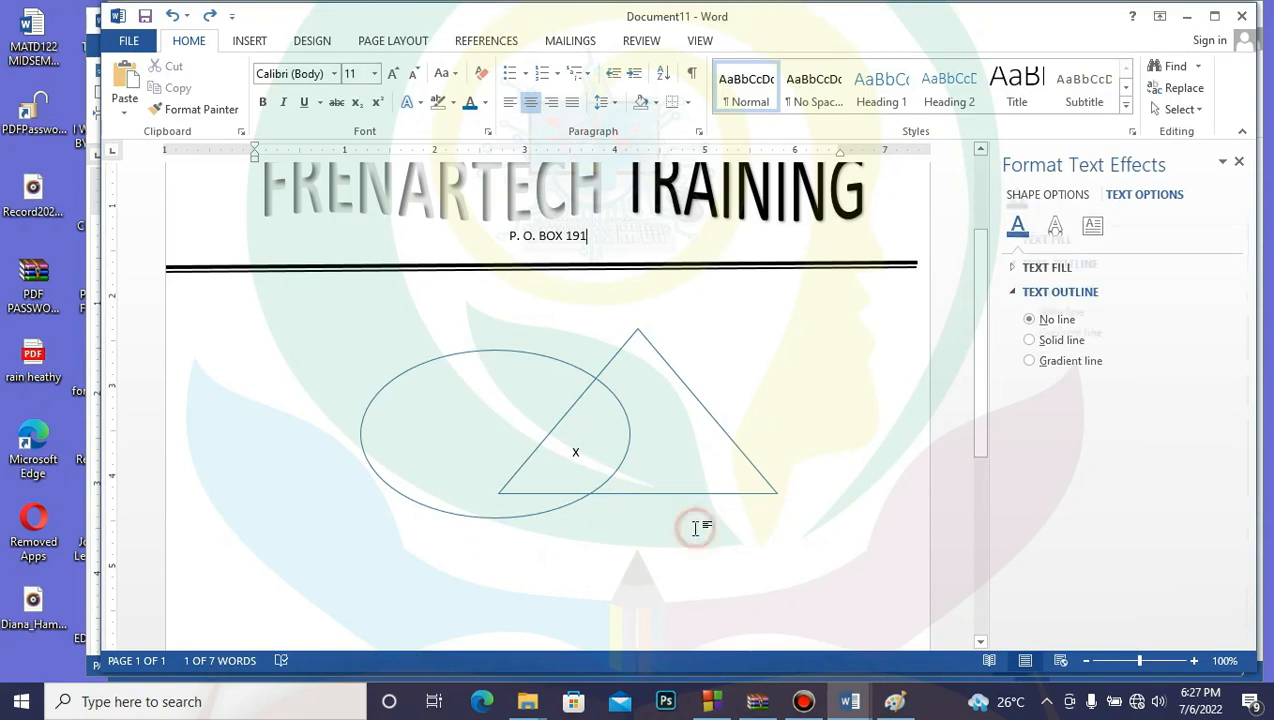
{"action": "key", "text": "ctrl+v"}
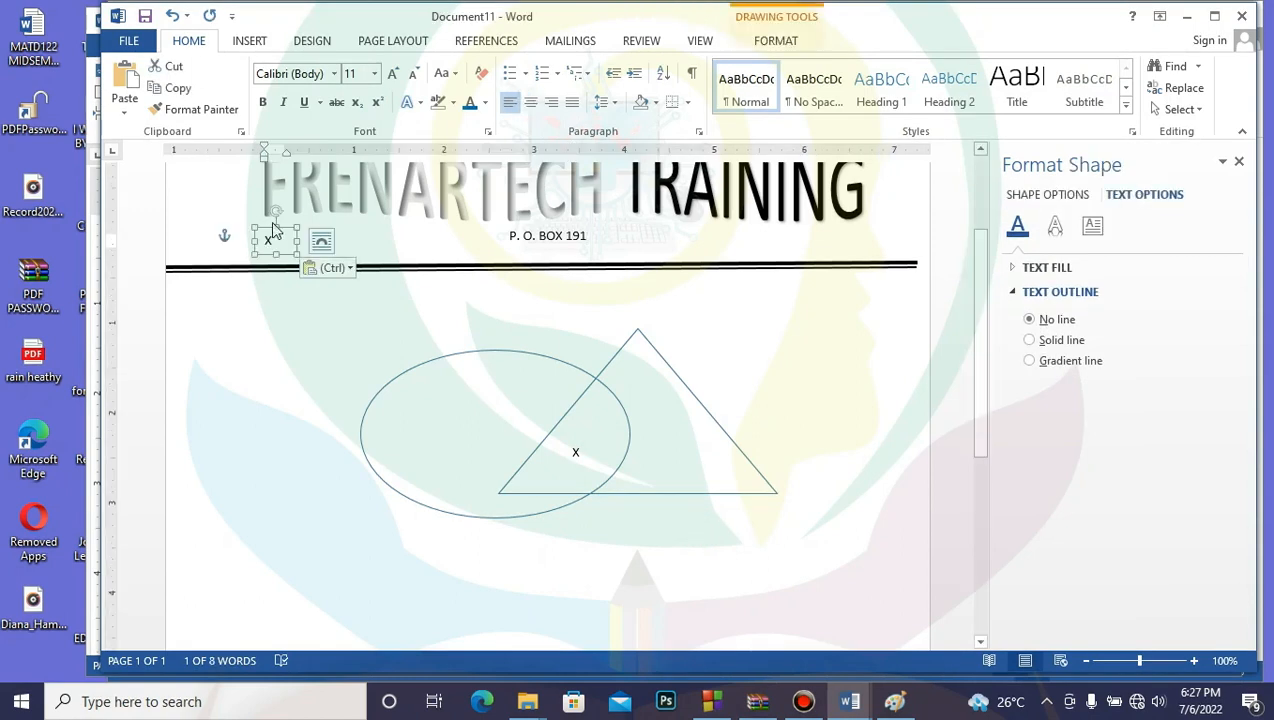
{"action": "left_click_drag", "start_coordinate": [283, 232], "coordinate": [685, 445]}
{"action": "double_click", "coordinate": [676, 451]}
{"action": "key", "text": "BackSpace"}
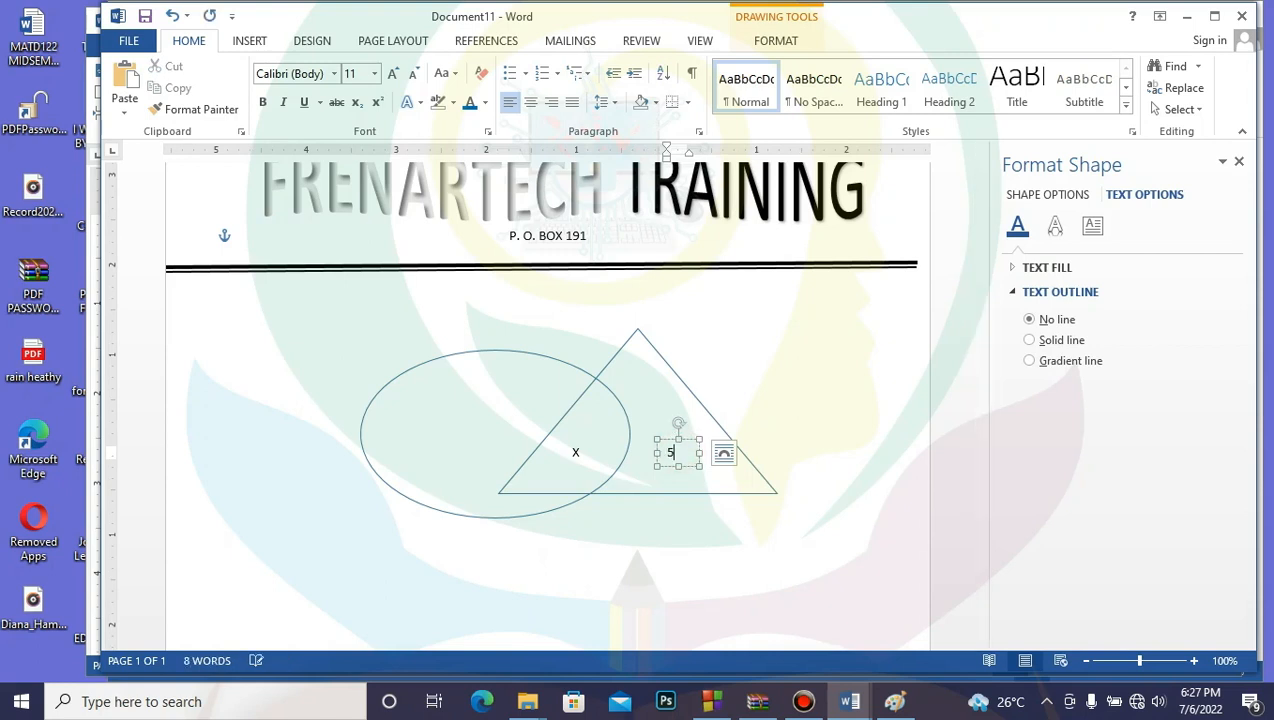
{"action": "left_click", "coordinate": [672, 544]}
Step: Paste another copy into the ellipse's left part and change it to 7
{"action": "key", "text": "ctrl+v"}
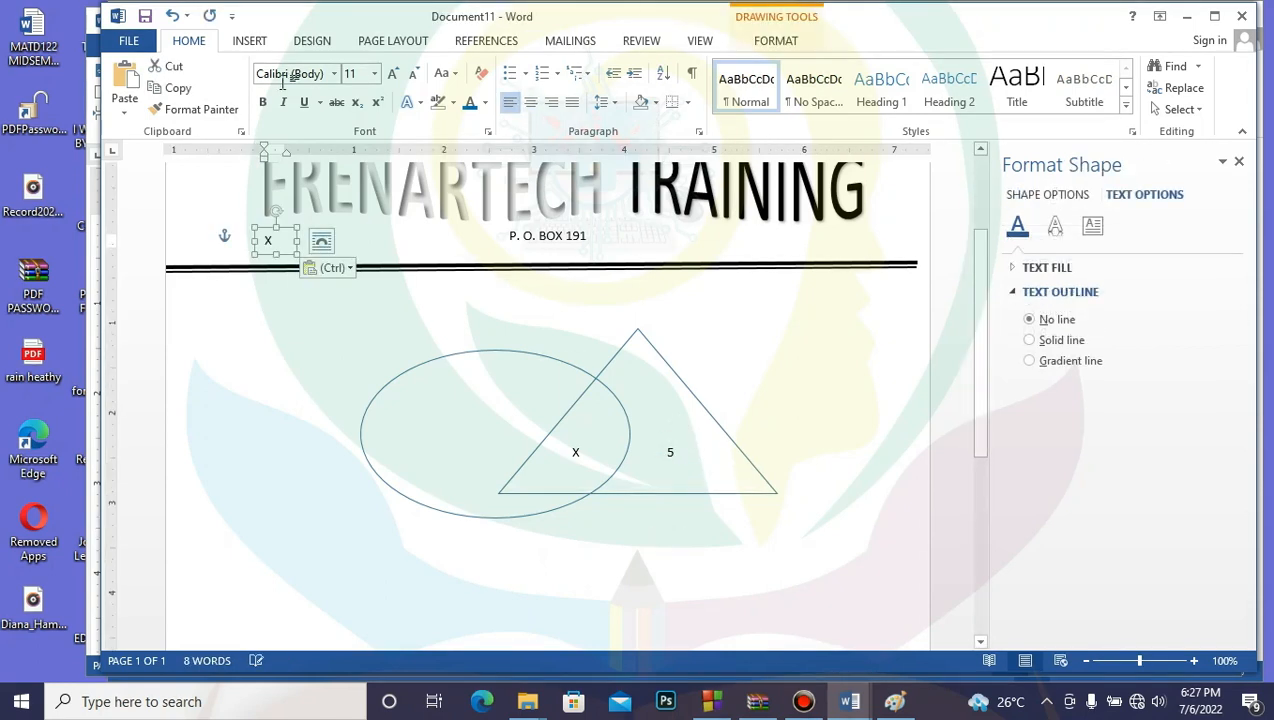
{"action": "left_click_drag", "start_coordinate": [290, 228], "coordinate": [470, 422]}
{"action": "double_click", "coordinate": [457, 430]}
{"action": "type", "text": "7"}
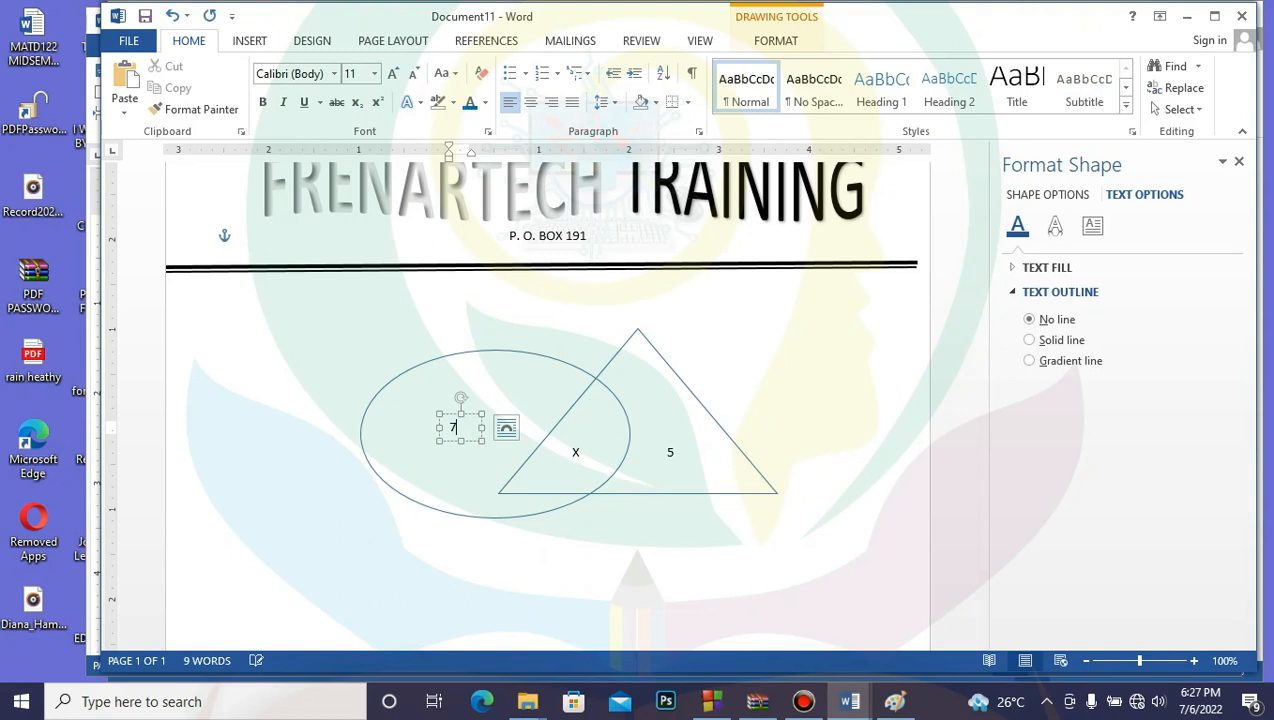
{"action": "left_click", "coordinate": [677, 569]}
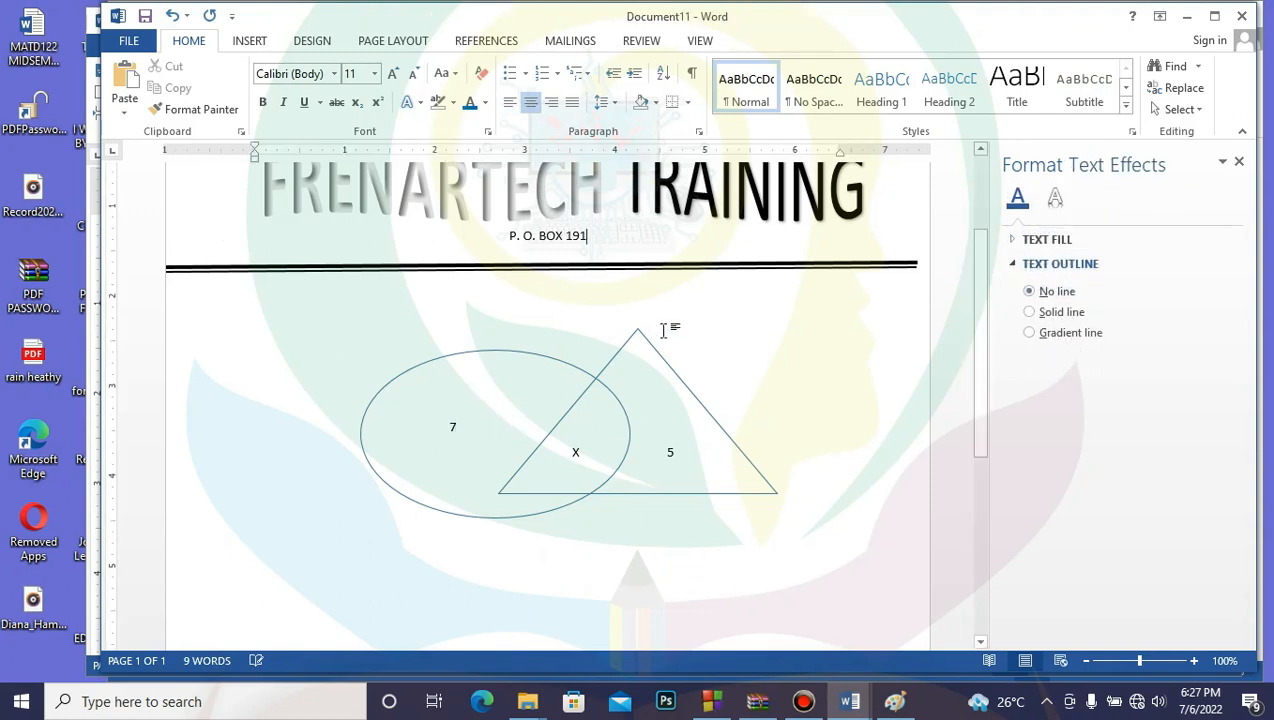
{"action": "left_click", "coordinate": [890, 380]}
Step: Turn on Select Objects from the Home tab's Select menu
{"action": "left_click", "coordinate": [1199, 110]}
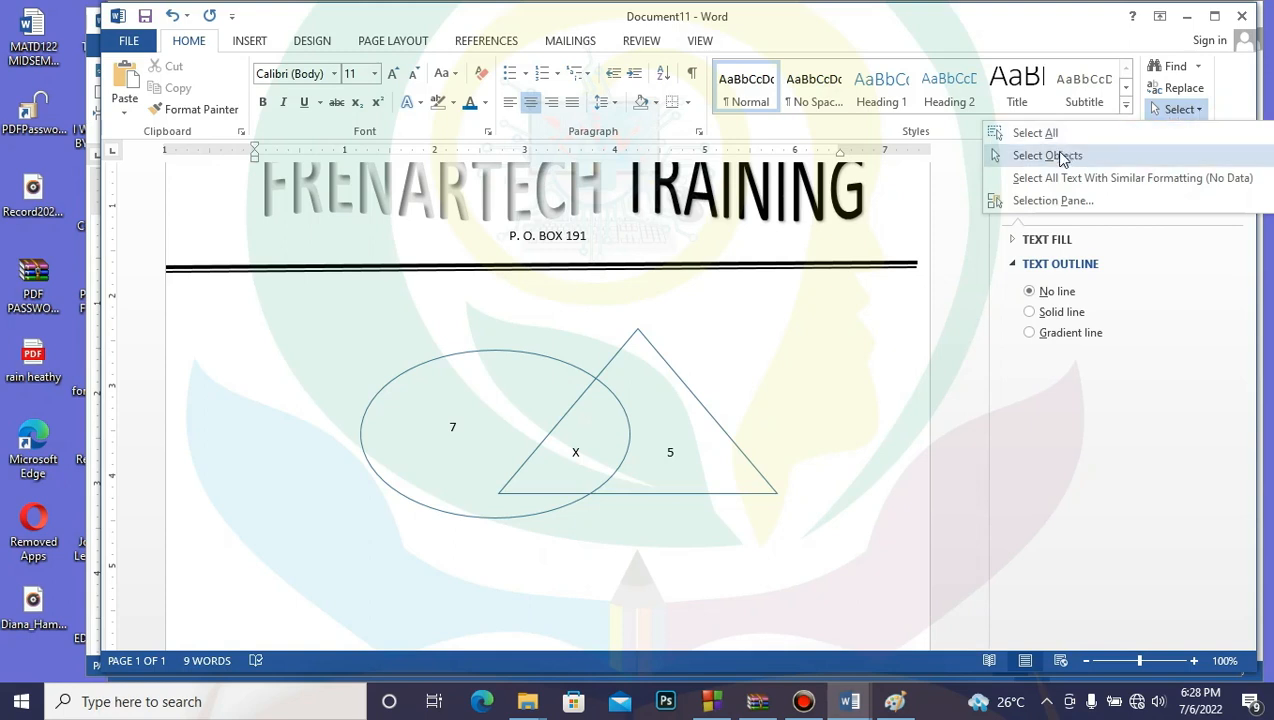
{"action": "left_click", "coordinate": [1059, 155]}
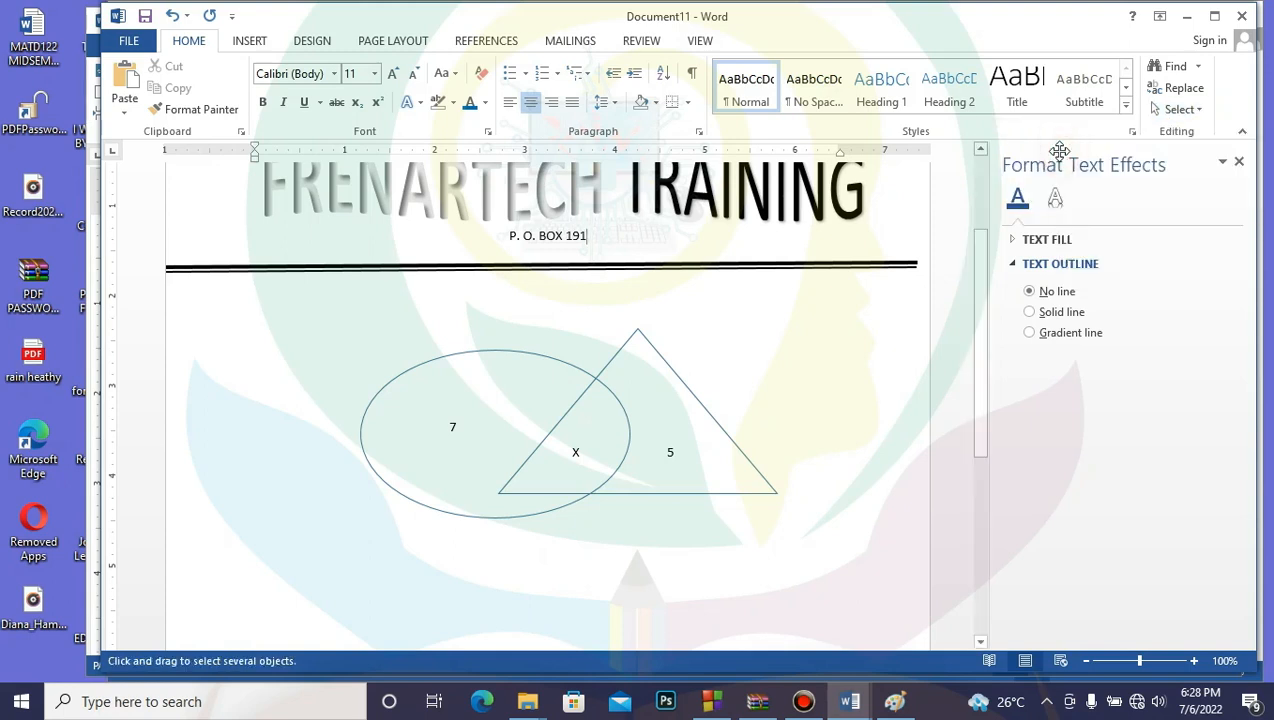
{"action": "left_click", "coordinate": [1201, 110]}
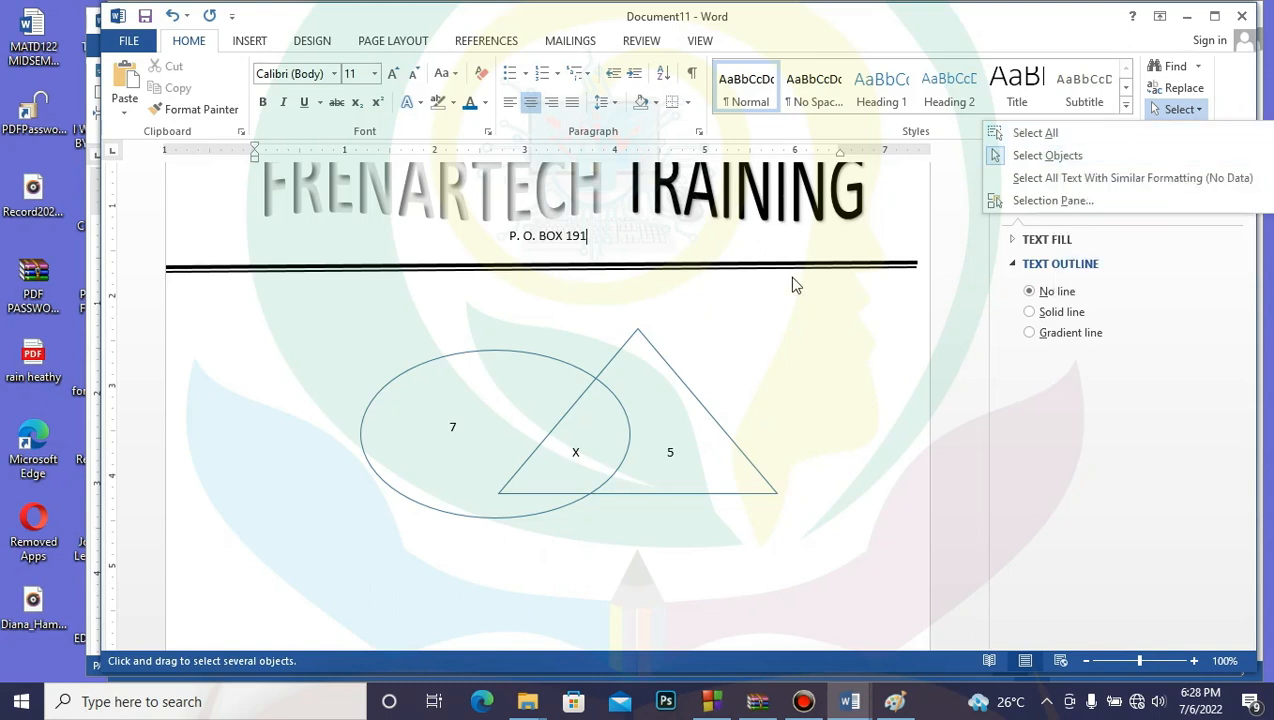
{"action": "left_click", "coordinate": [269, 299]}
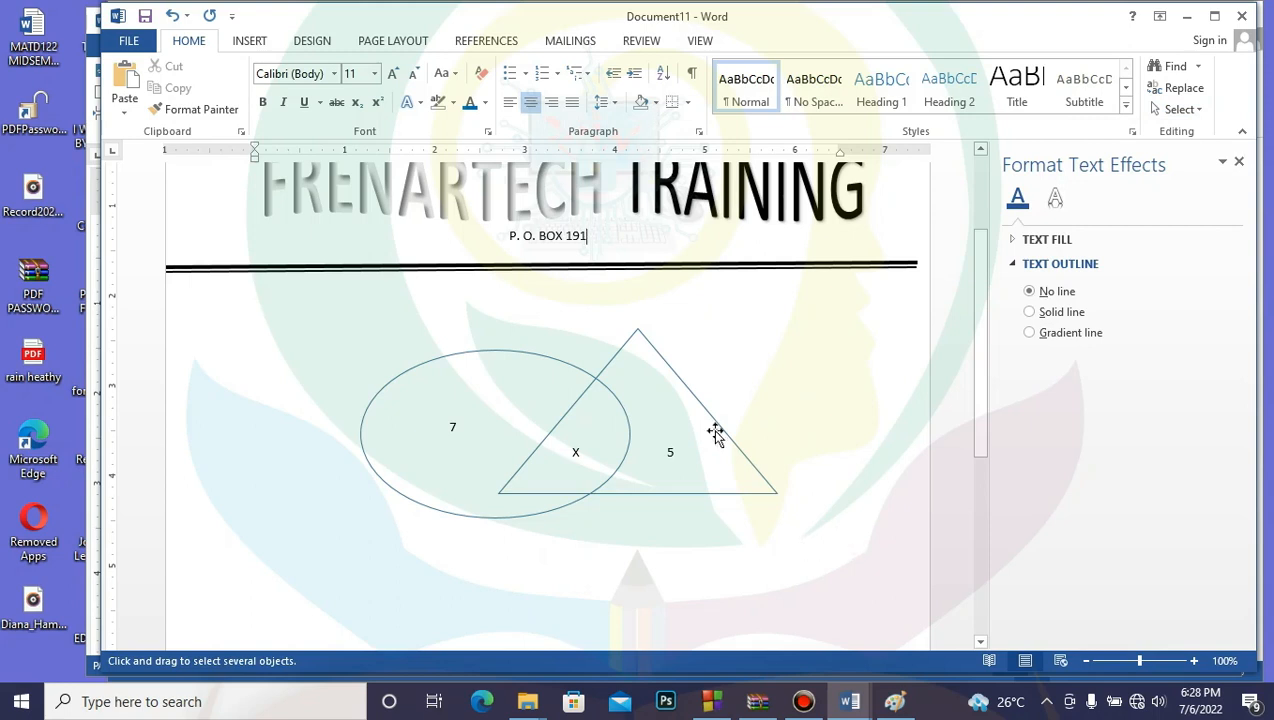
Step: Select the 5, x and 7 labels, triangle and ellipse, and group them
{"action": "left_click", "coordinate": [673, 455]}
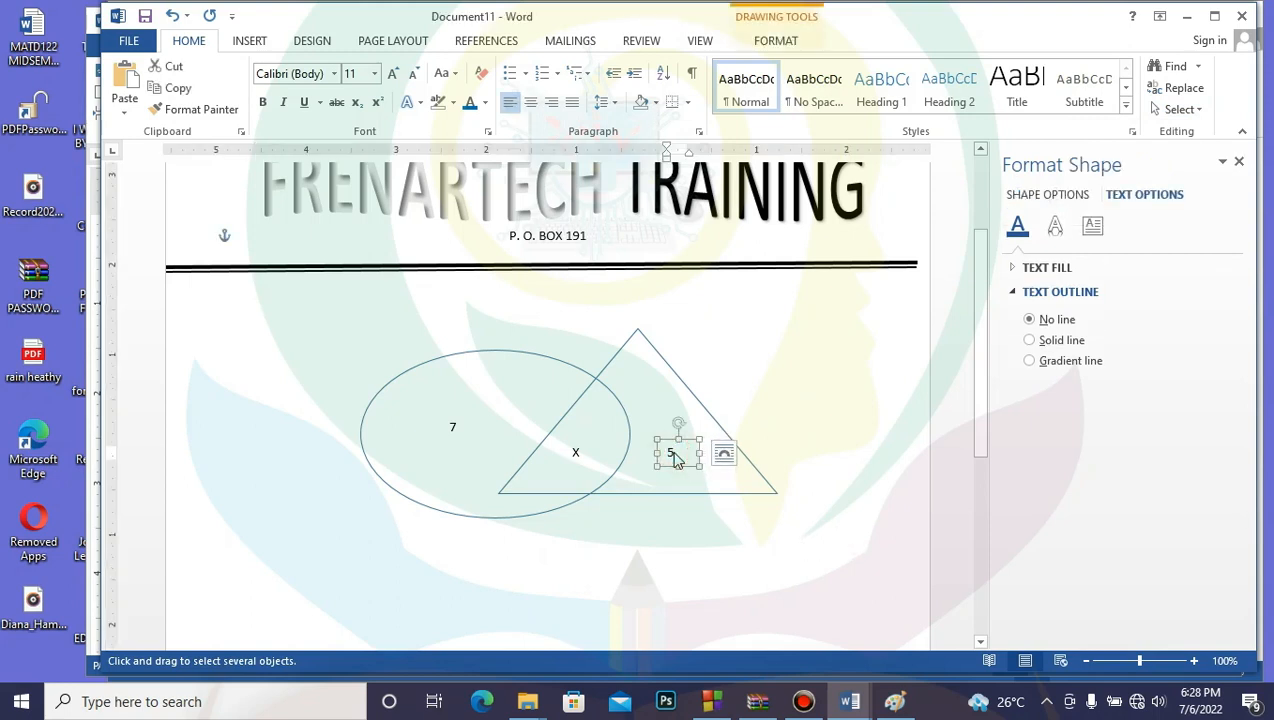
{"action": "left_click", "coordinate": [765, 490], "text": "shift"}
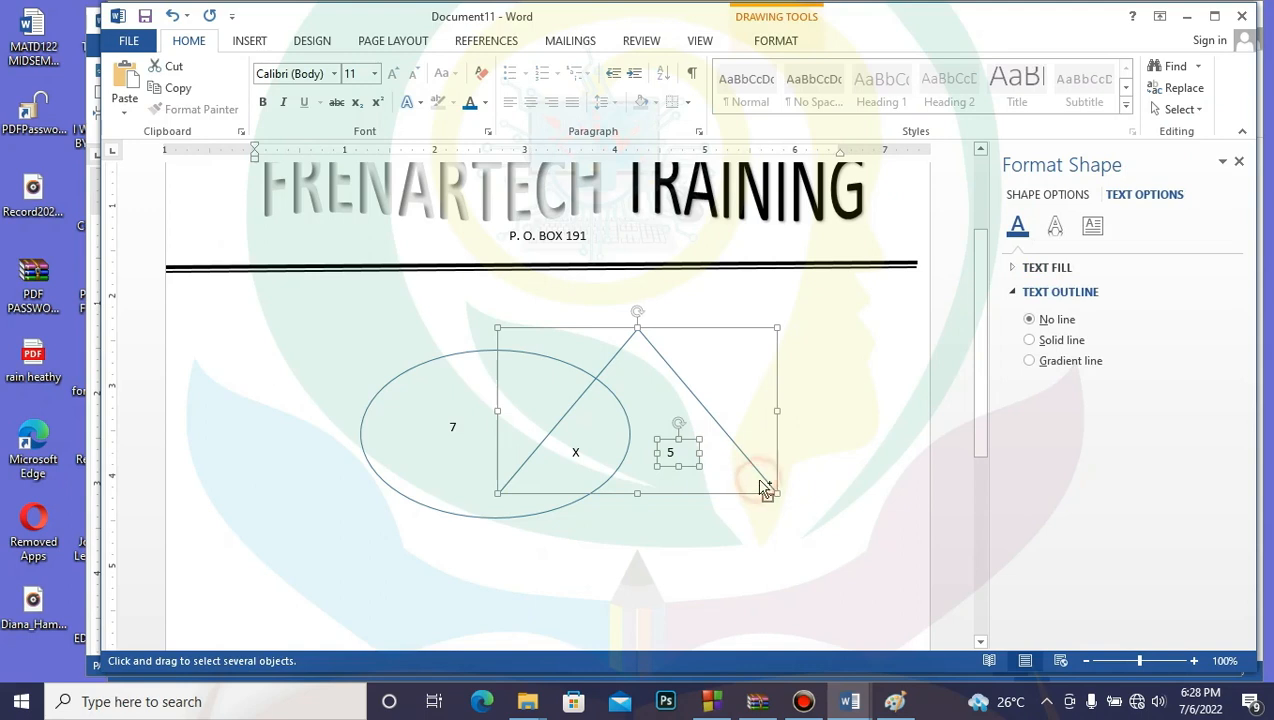
{"action": "left_click", "coordinate": [576, 453], "text": "shift"}
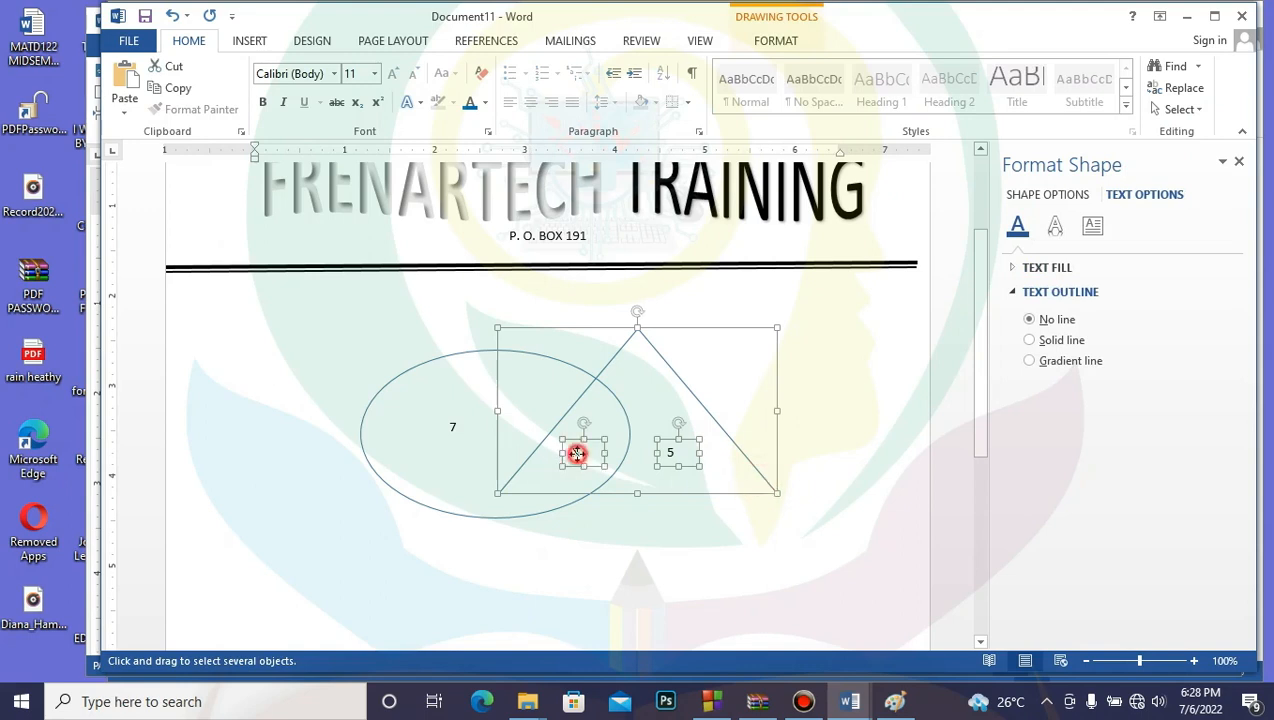
{"action": "left_click", "coordinate": [452, 427], "text": "shift"}
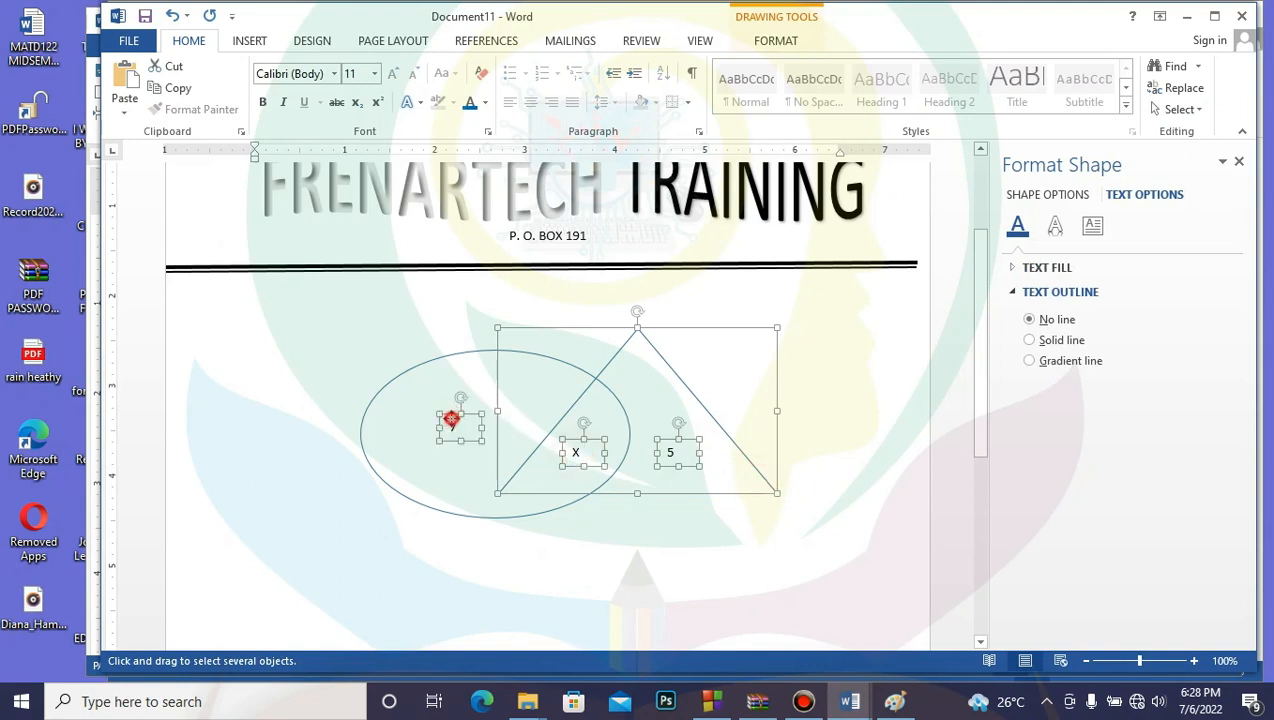
{"action": "left_click", "coordinate": [383, 392], "text": "shift"}
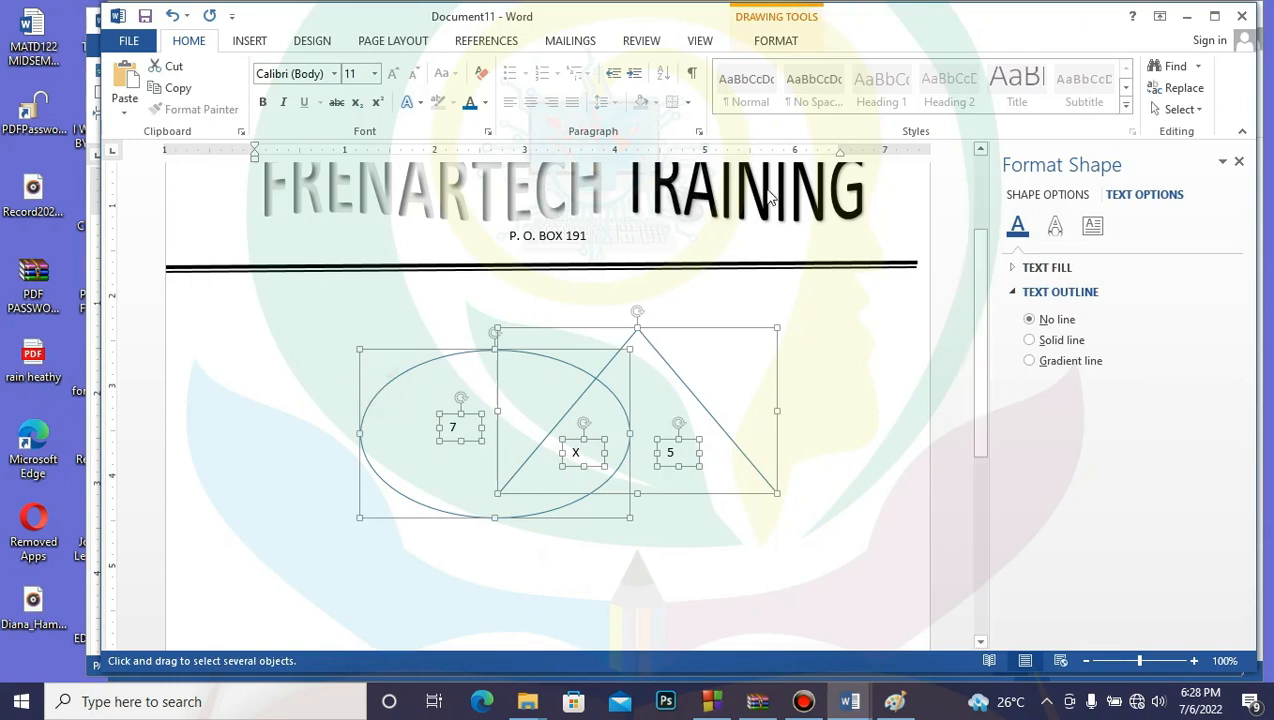
{"action": "left_click", "coordinate": [786, 45]}
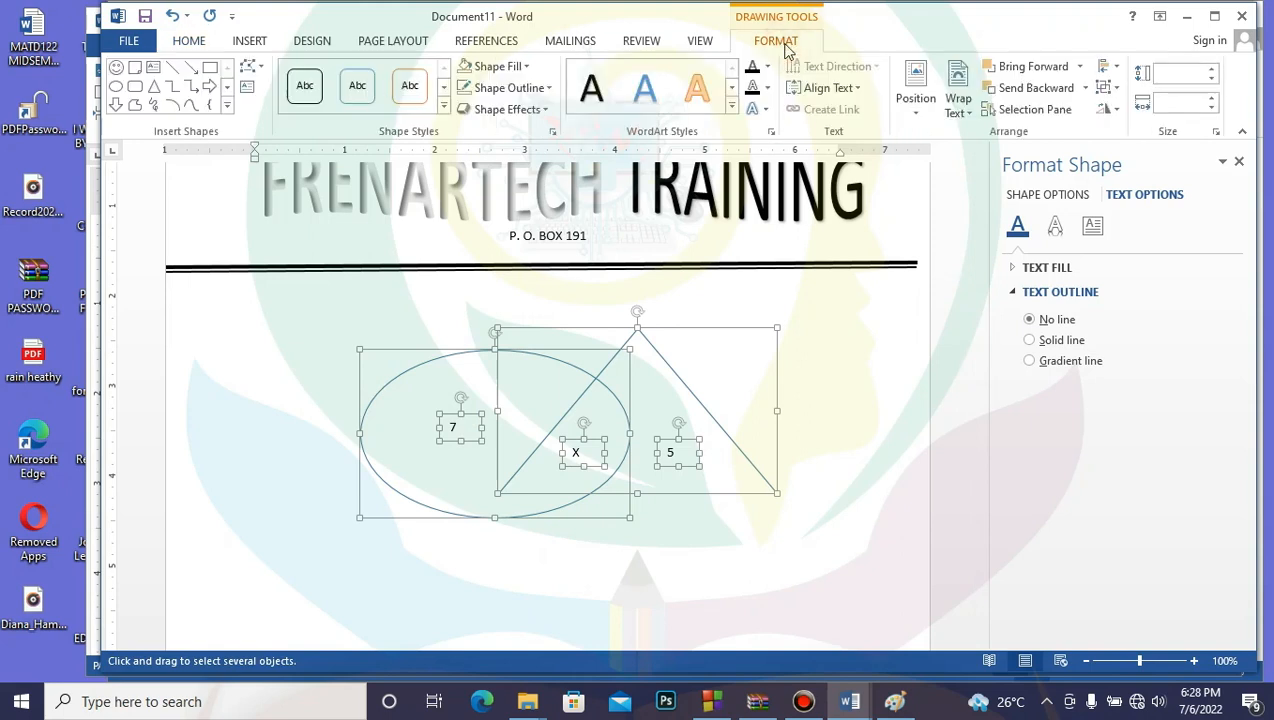
{"action": "left_click", "coordinate": [1117, 89]}
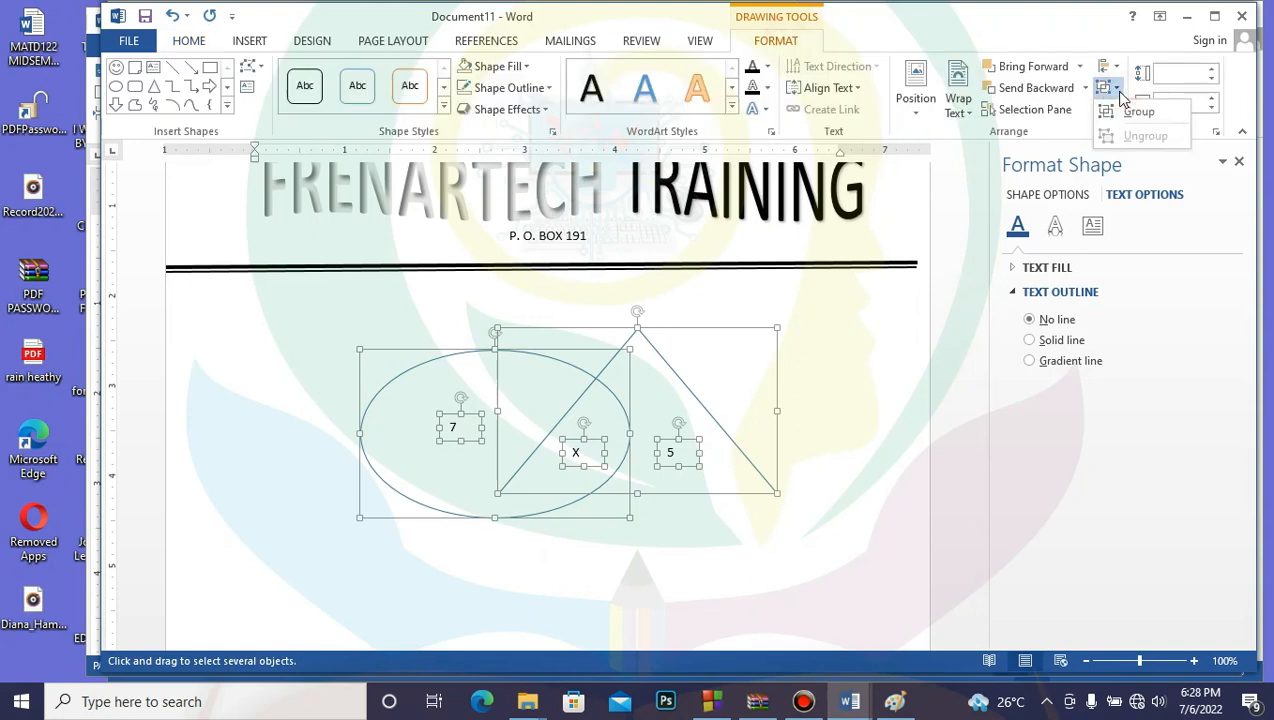
{"action": "left_click", "coordinate": [1136, 107]}
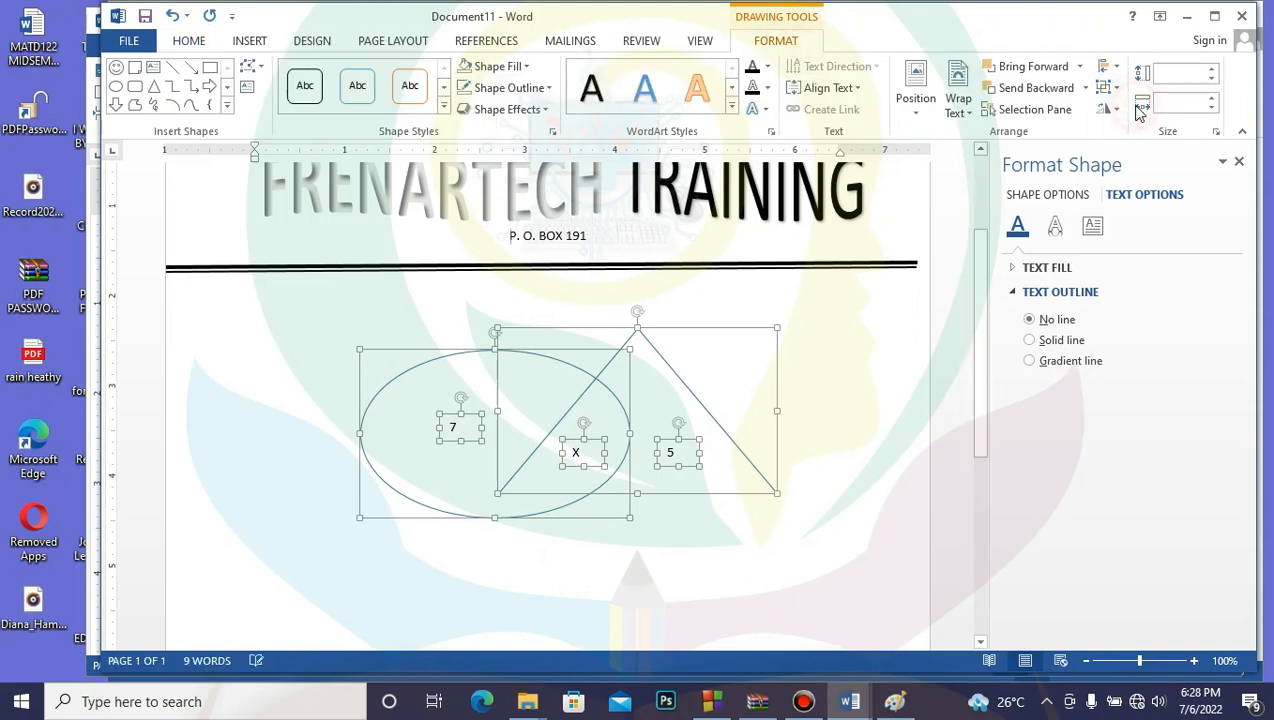
{"action": "left_click", "coordinate": [846, 449]}
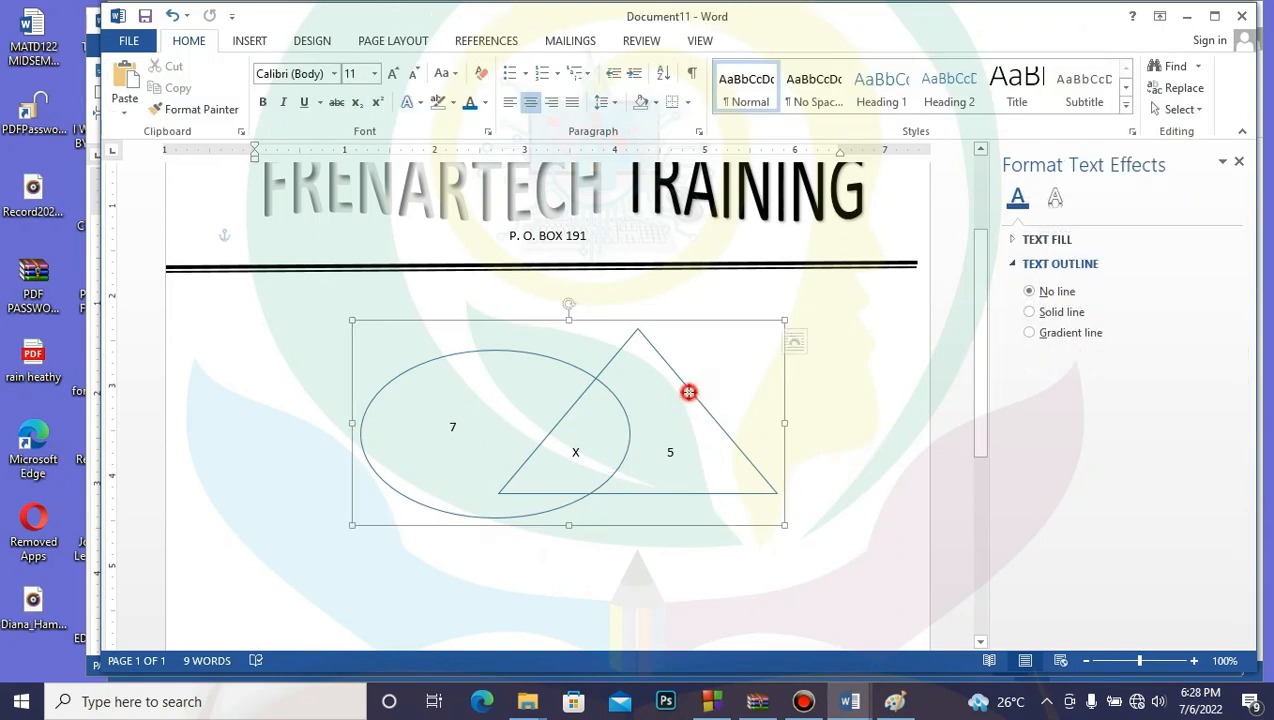
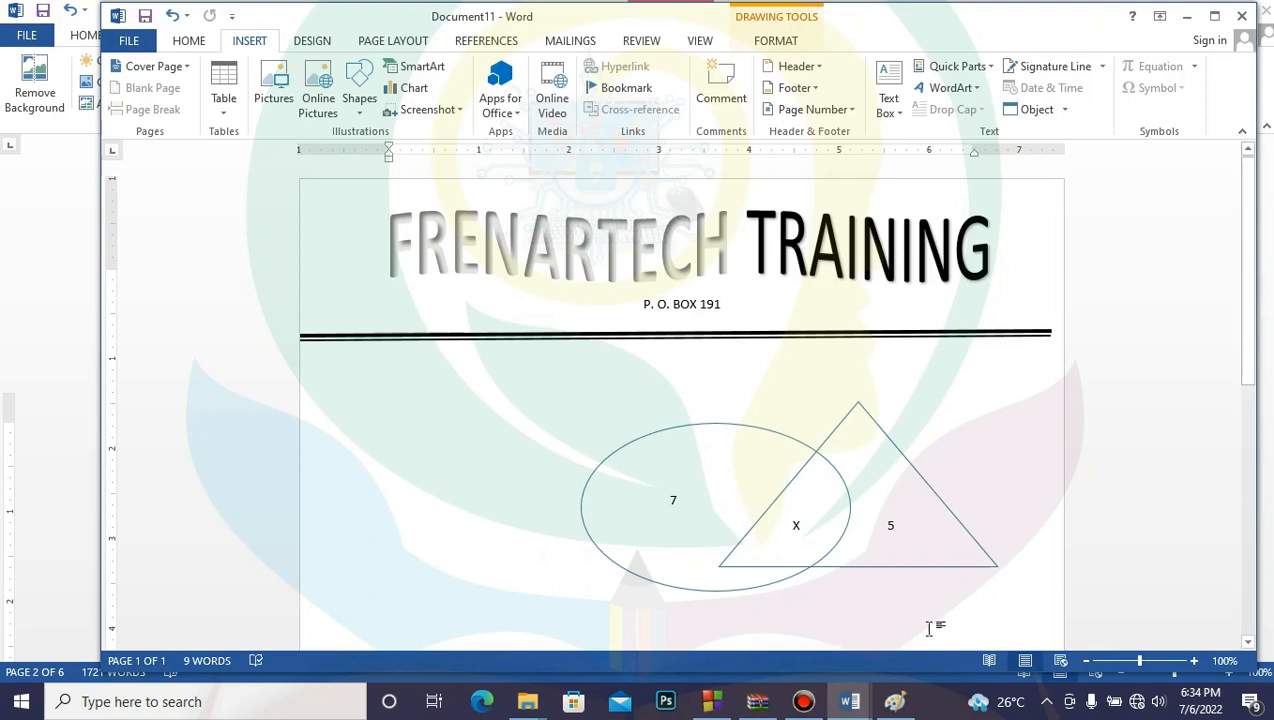
Step: Show previews of all open Word windows from the Word taskbar icon
{"action": "left_click", "coordinate": [855, 703]}
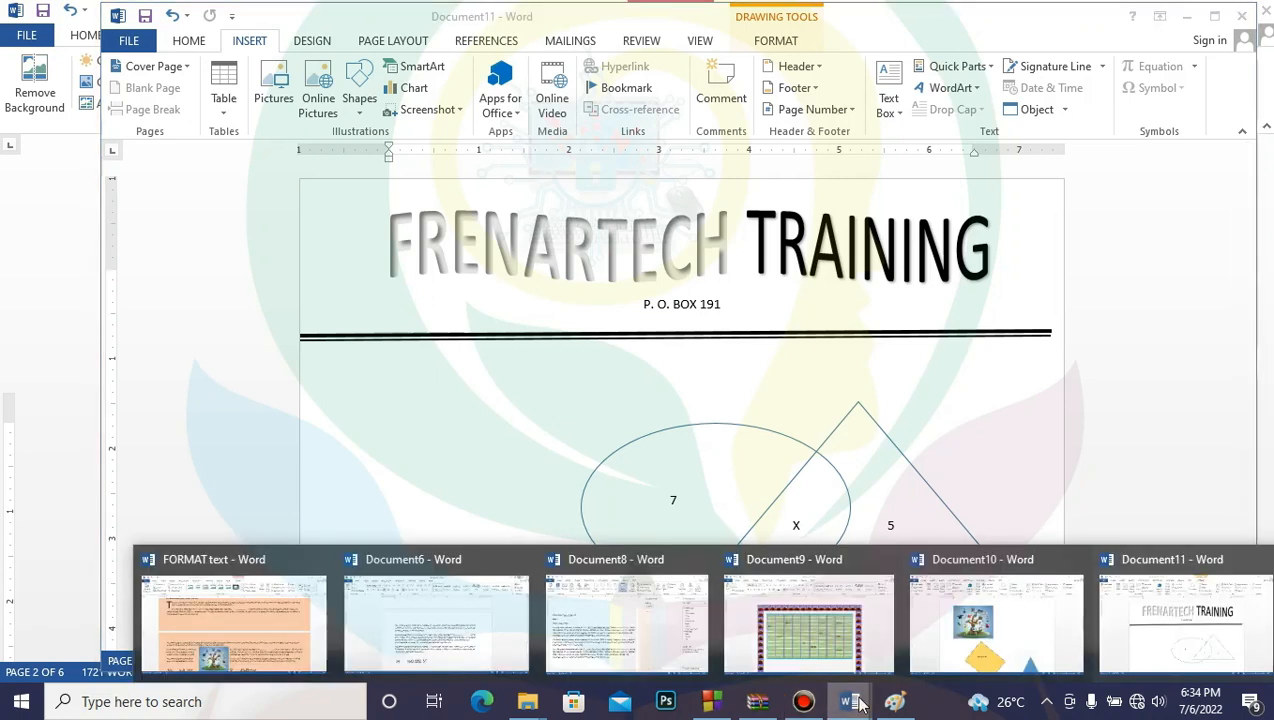
Step: Switch to the Document6 invitation, scroll to its top, and list the Insert tab's header designs
{"action": "left_click", "coordinate": [445, 625]}
{"action": "left_click_drag", "start_coordinate": [1264, 542], "coordinate": [1264, 196]}
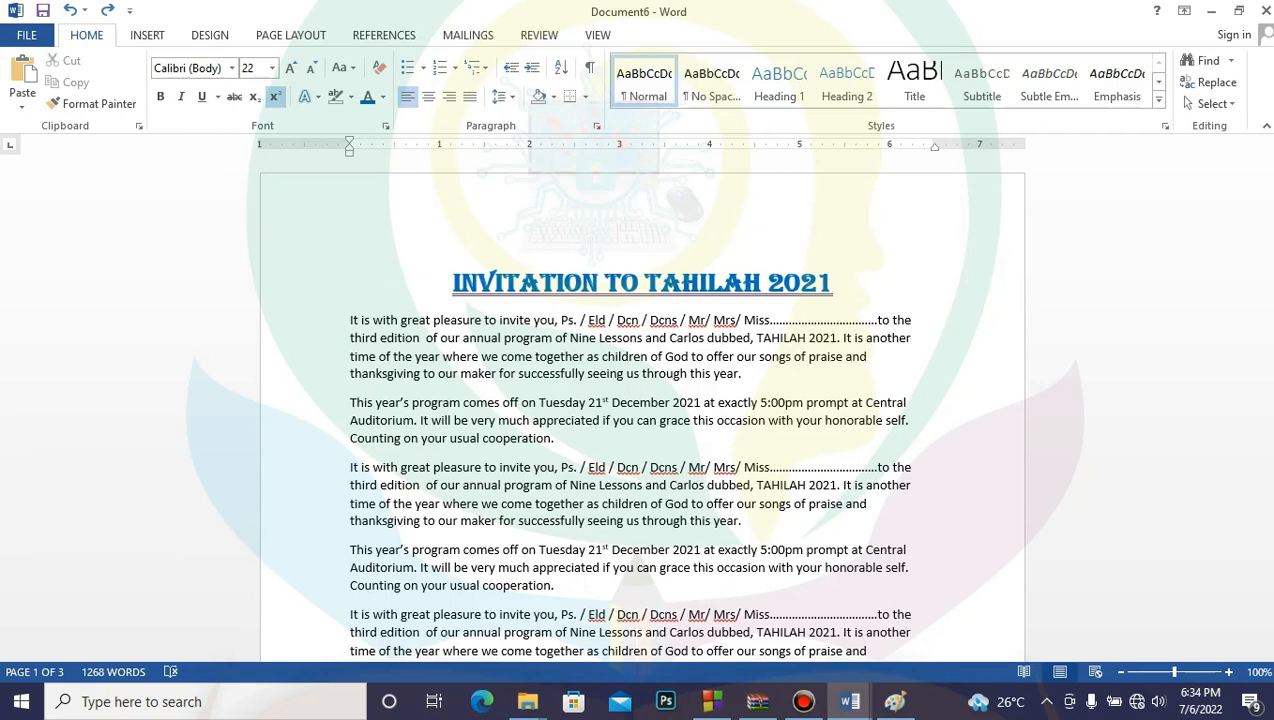
{"action": "left_click", "coordinate": [148, 36]}
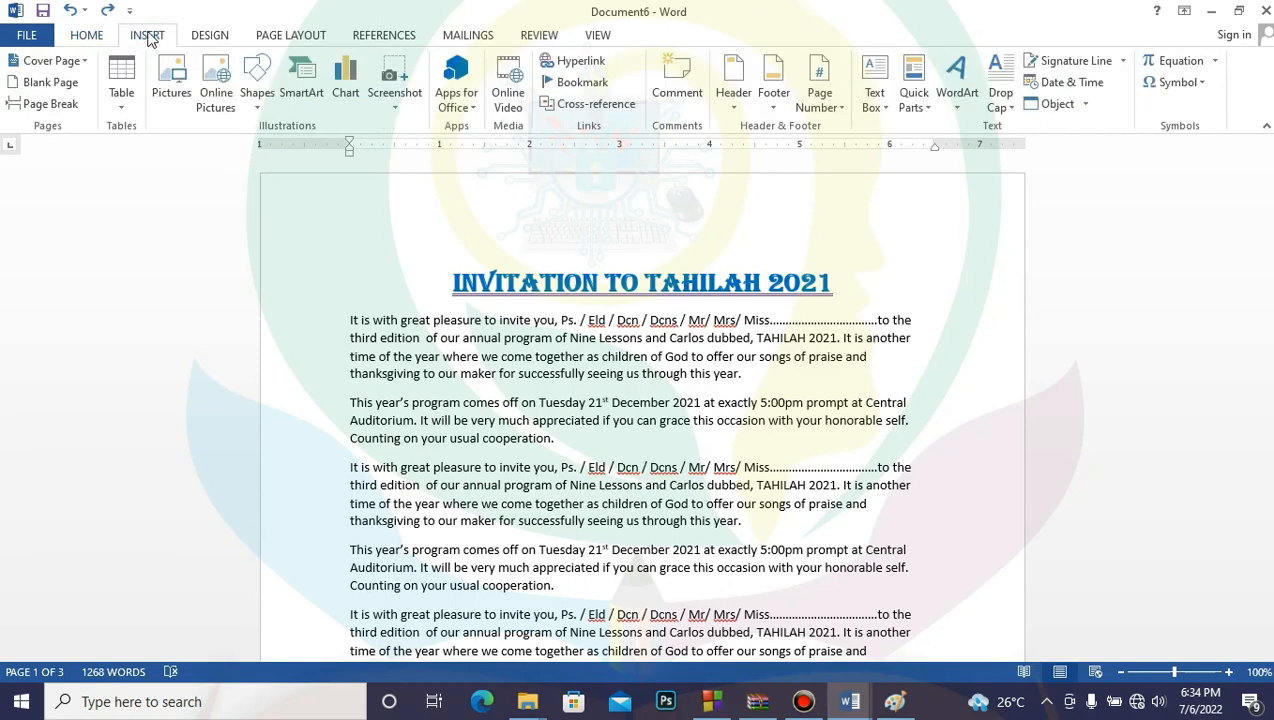
{"action": "left_click", "coordinate": [733, 110]}
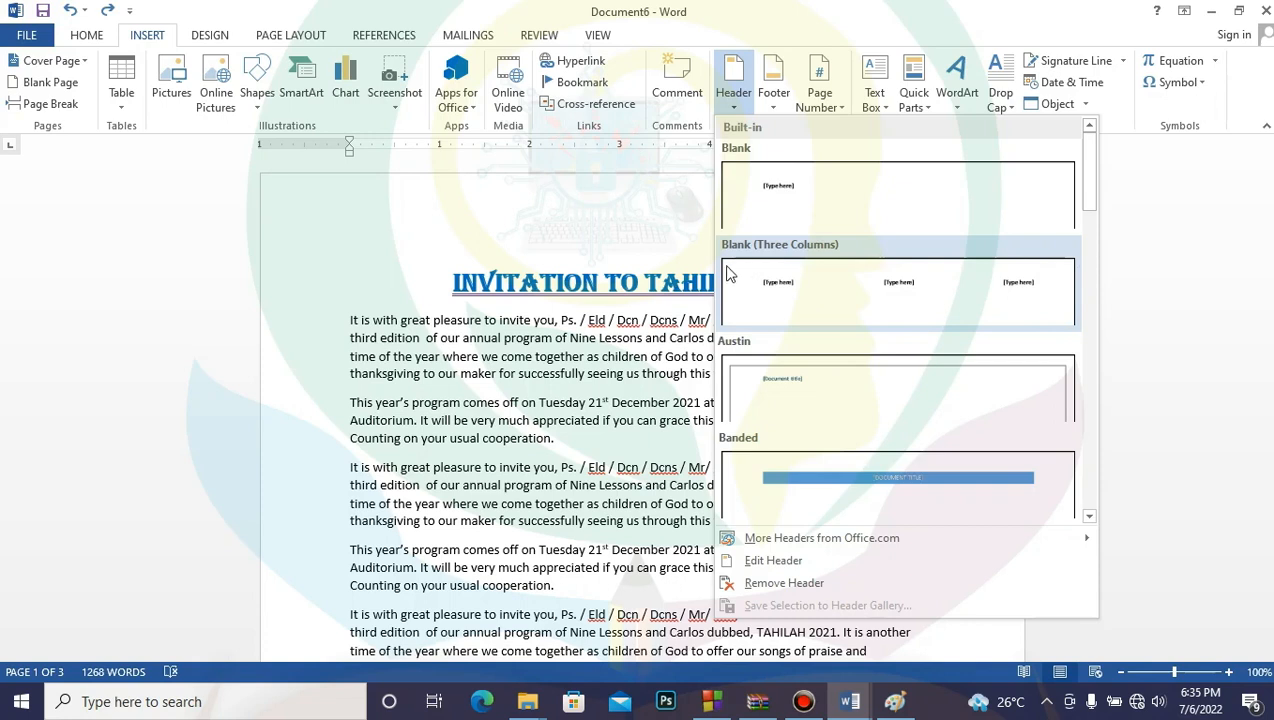
Step: Insert a Blank (Three Columns) header and put the date 6 July 2022 in its left slot
{"action": "left_click", "coordinate": [902, 284]}
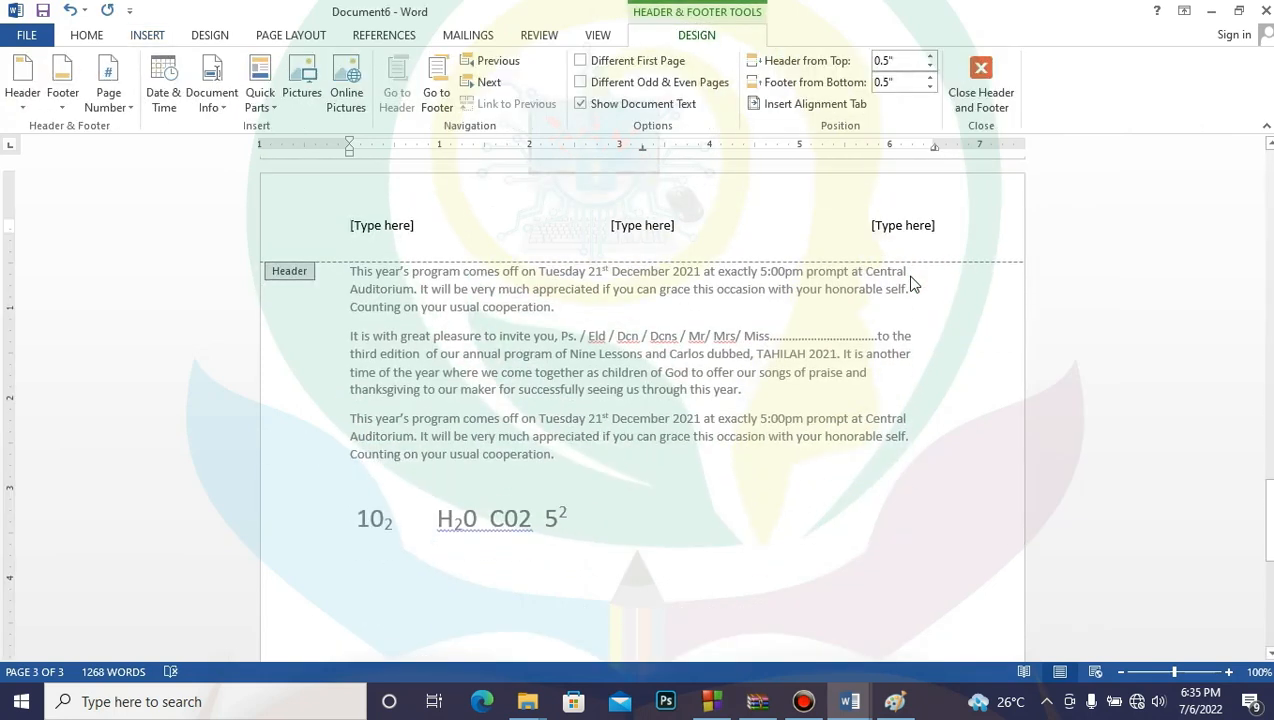
{"action": "left_click", "coordinate": [406, 224]}
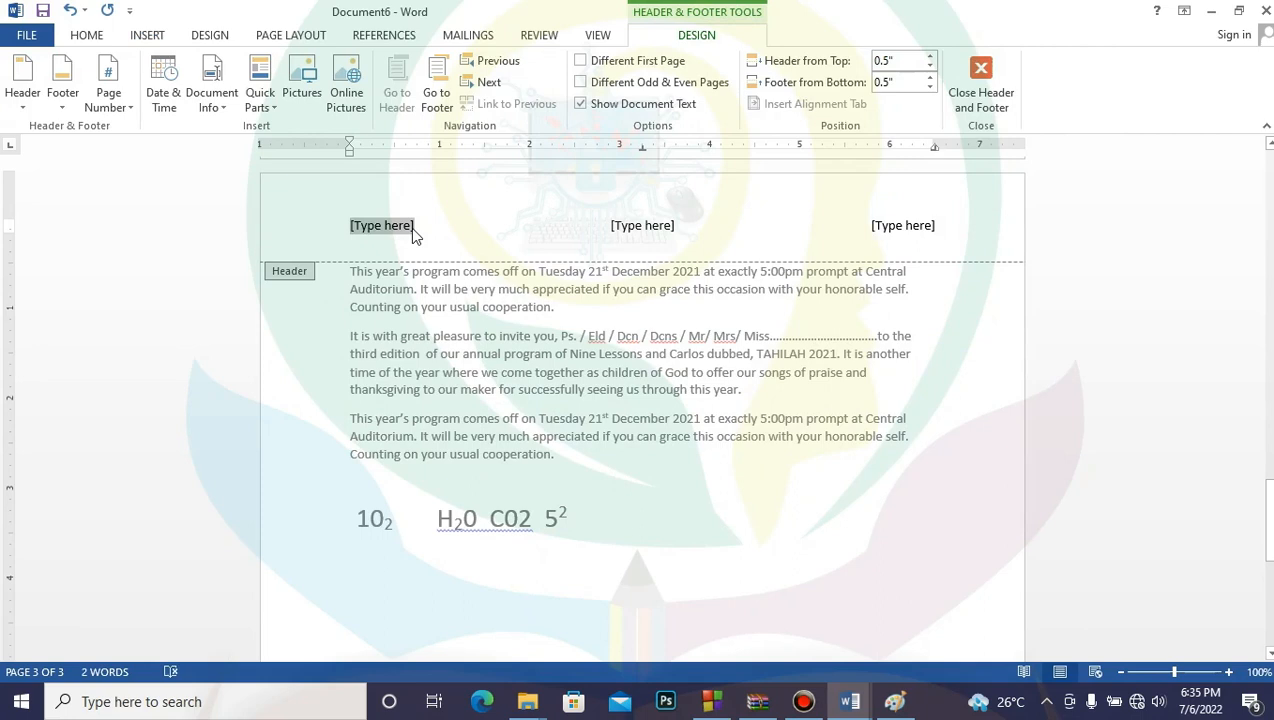
{"action": "left_click", "coordinate": [1238, 12]}
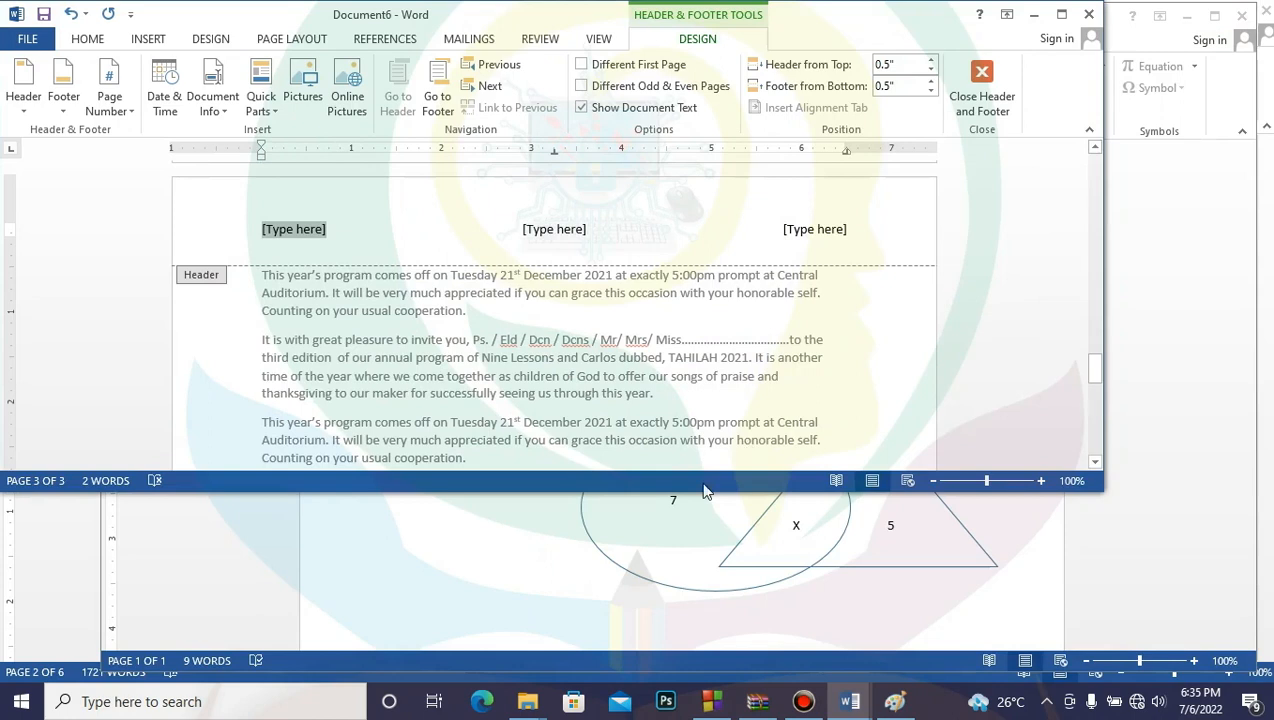
{"action": "left_click_drag", "start_coordinate": [705, 492], "coordinate": [705, 678]}
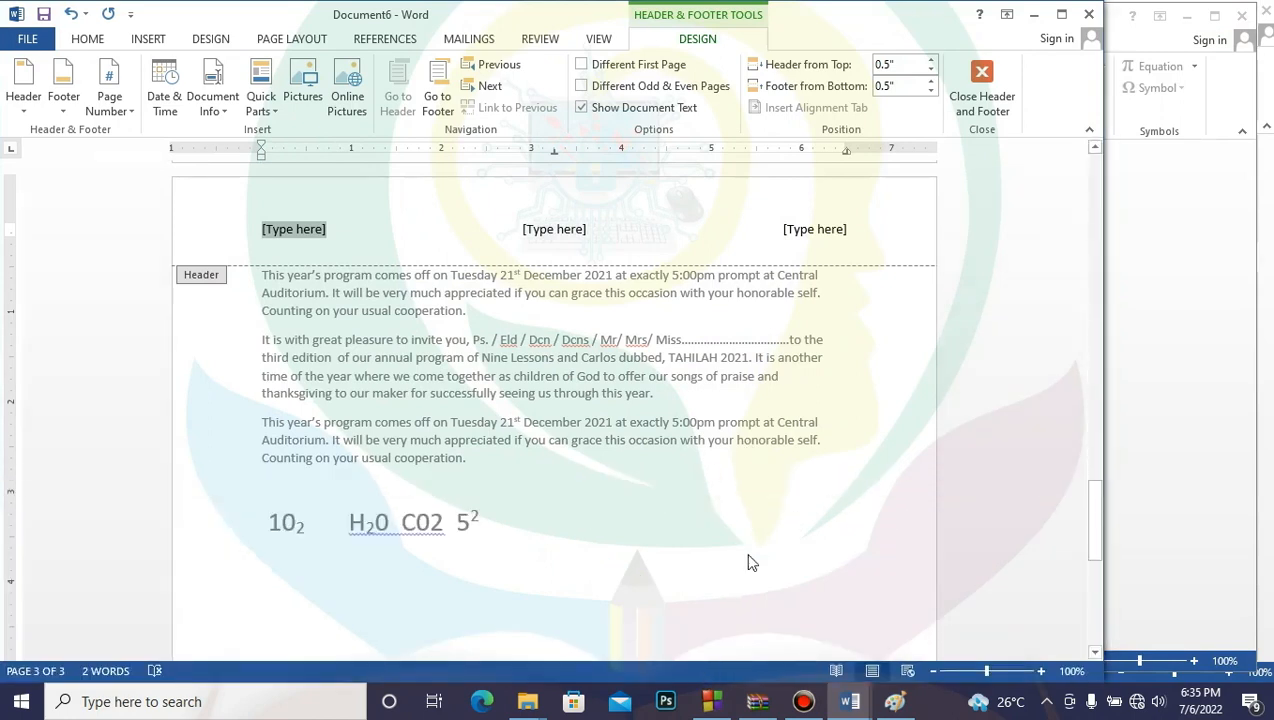
{"action": "left_click_drag", "start_coordinate": [876, 28], "coordinate": [1050, 46]}
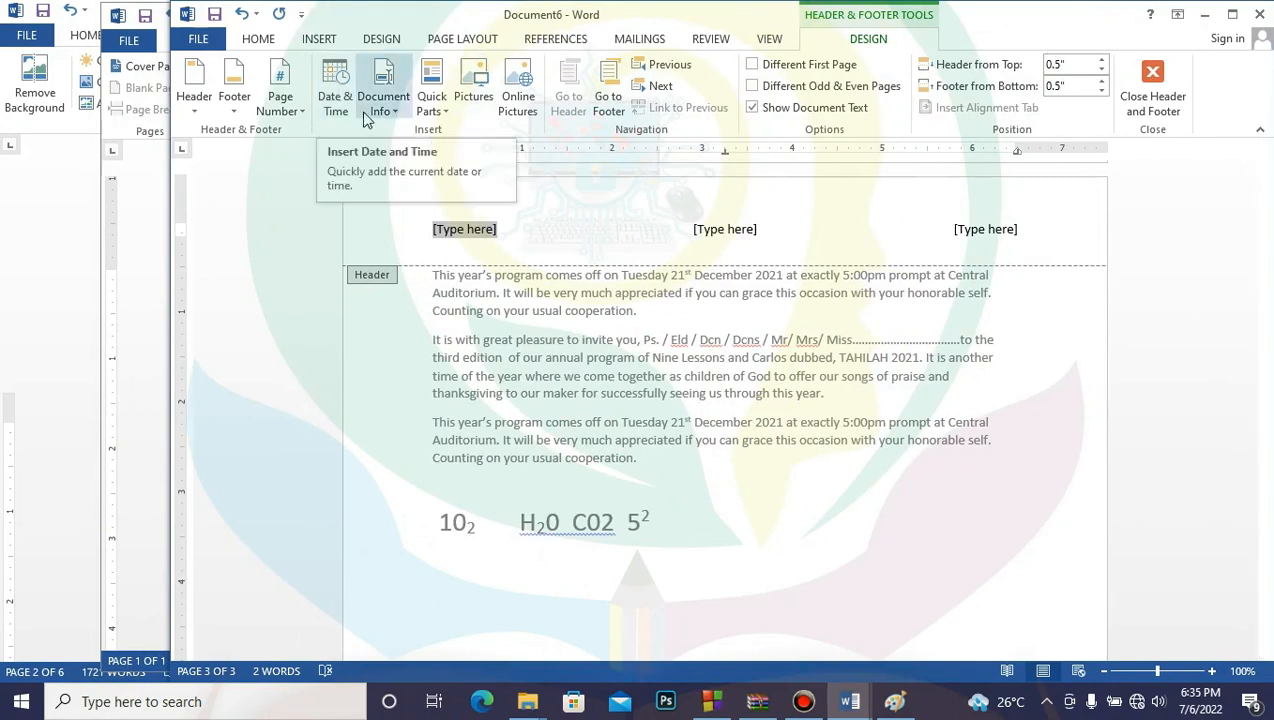
{"action": "left_click", "coordinate": [342, 88]}
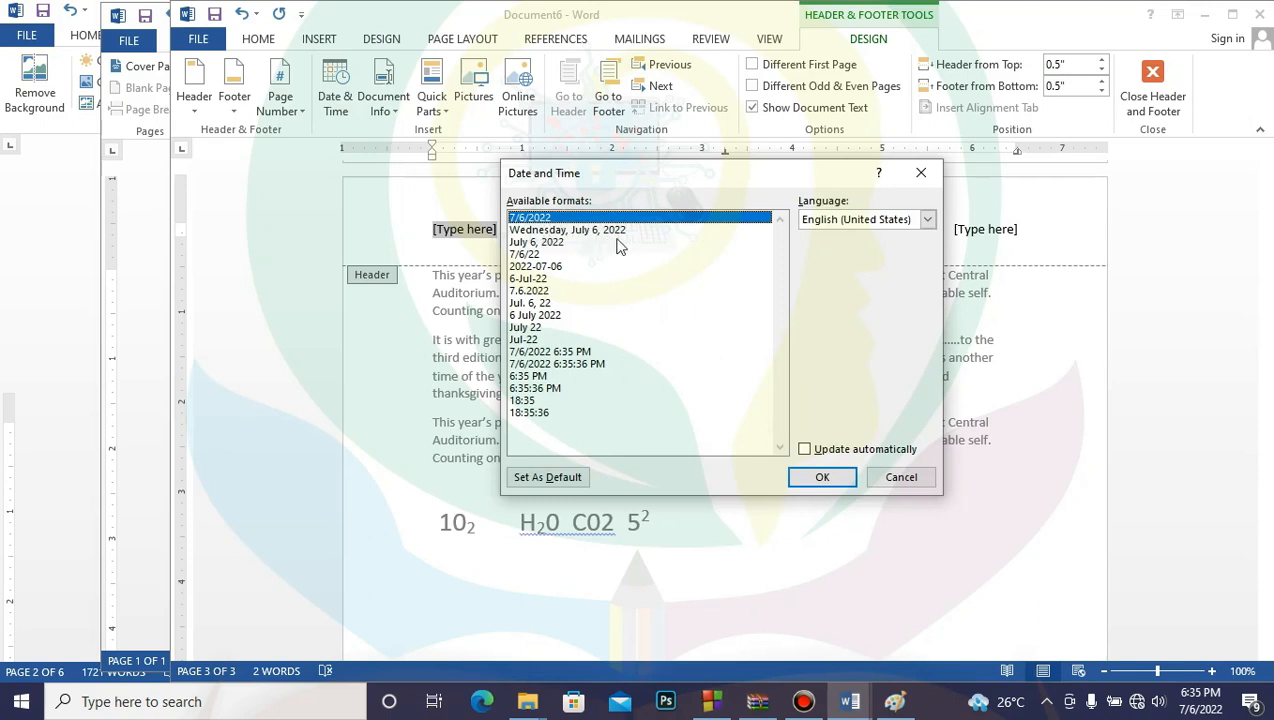
{"action": "left_click", "coordinate": [540, 315]}
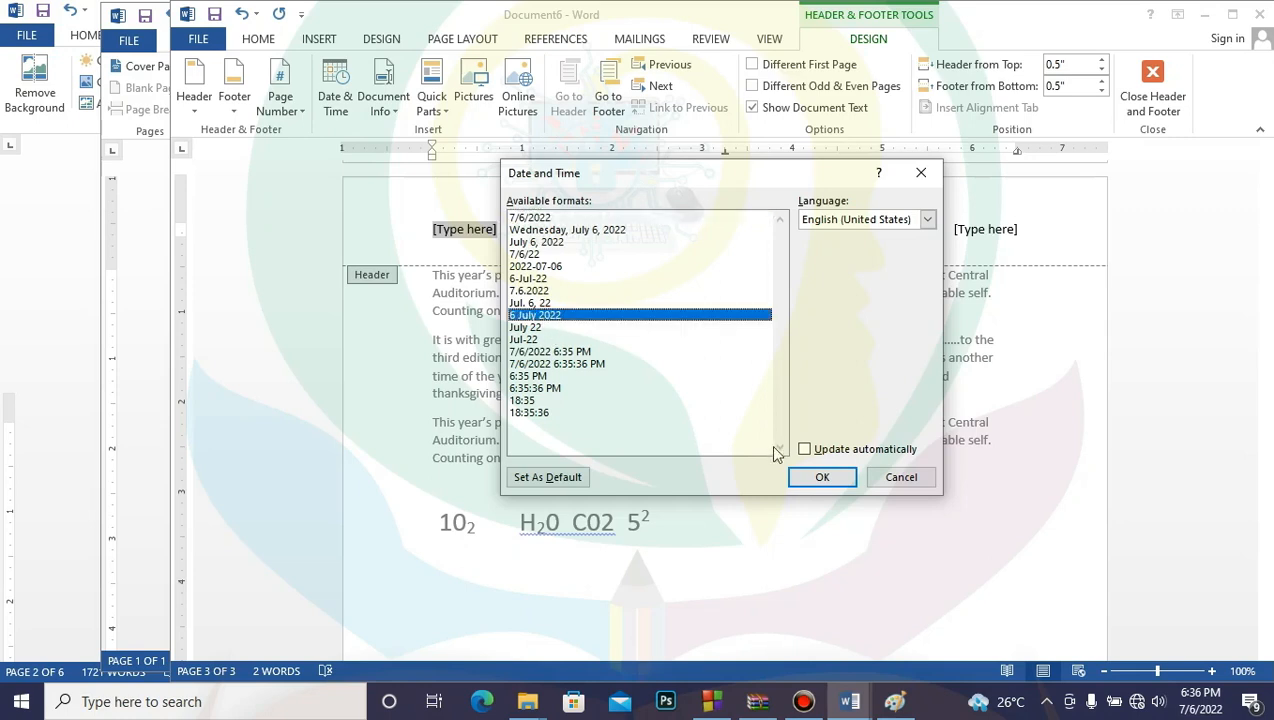
{"action": "left_click", "coordinate": [820, 477]}
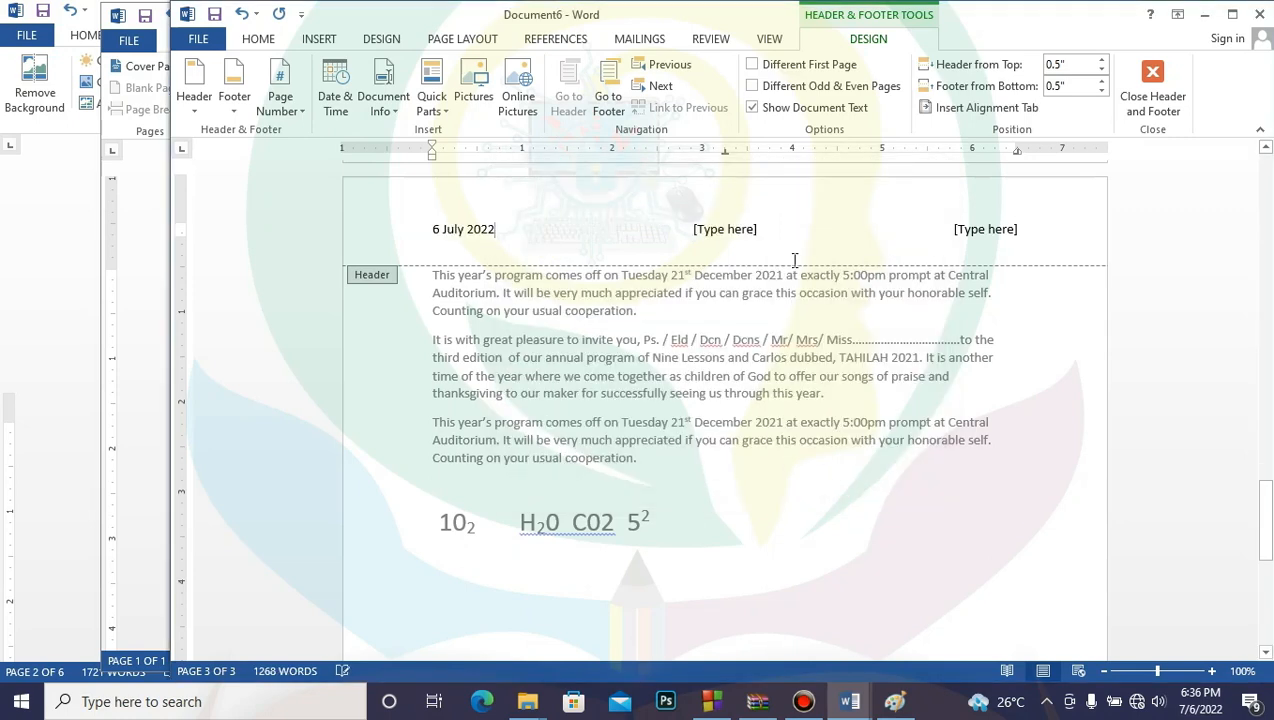
Step: Insert the time with seconds (6:36:27 PM) in the header's middle slot
{"action": "left_click", "coordinate": [731, 236]}
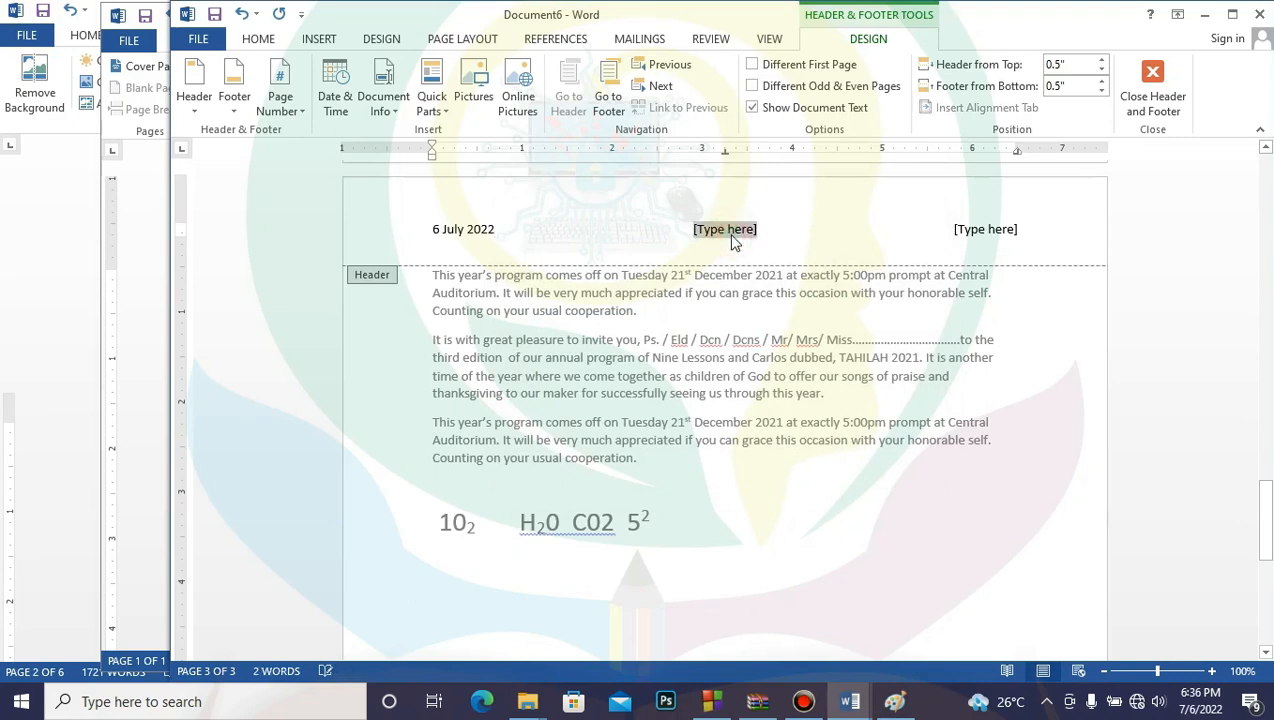
{"action": "left_click", "coordinate": [336, 88]}
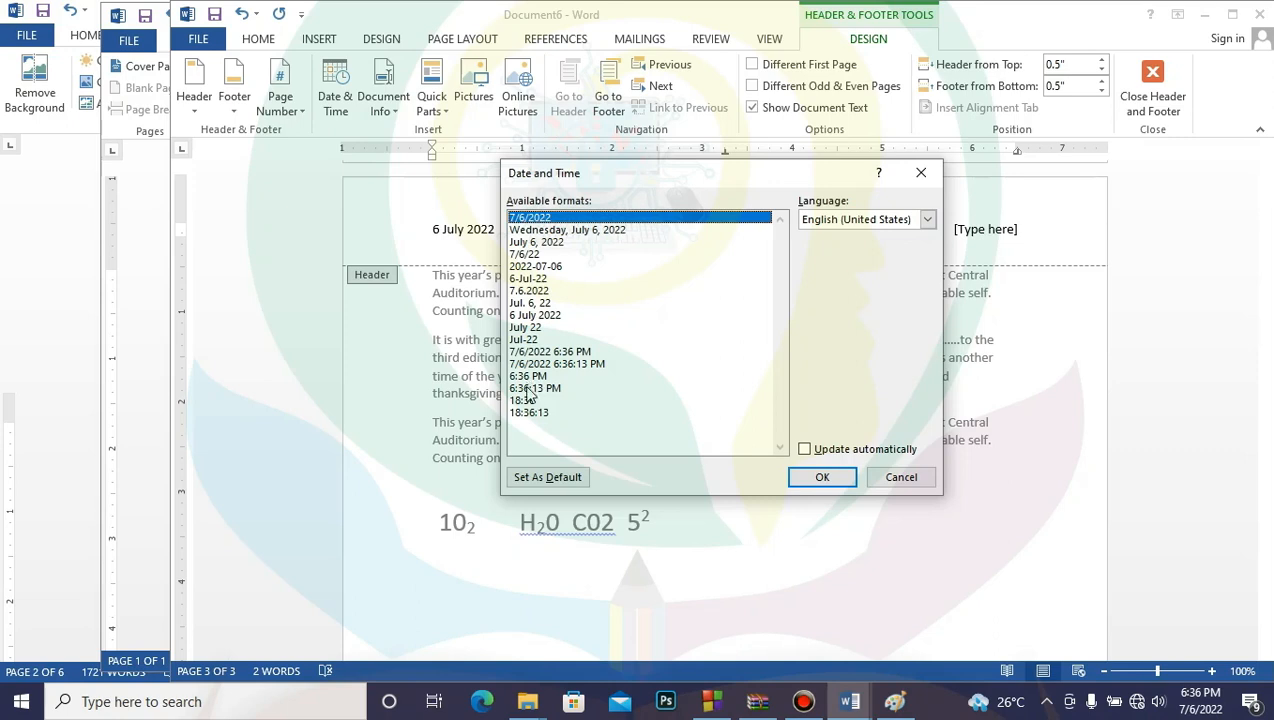
{"action": "left_click", "coordinate": [529, 390]}
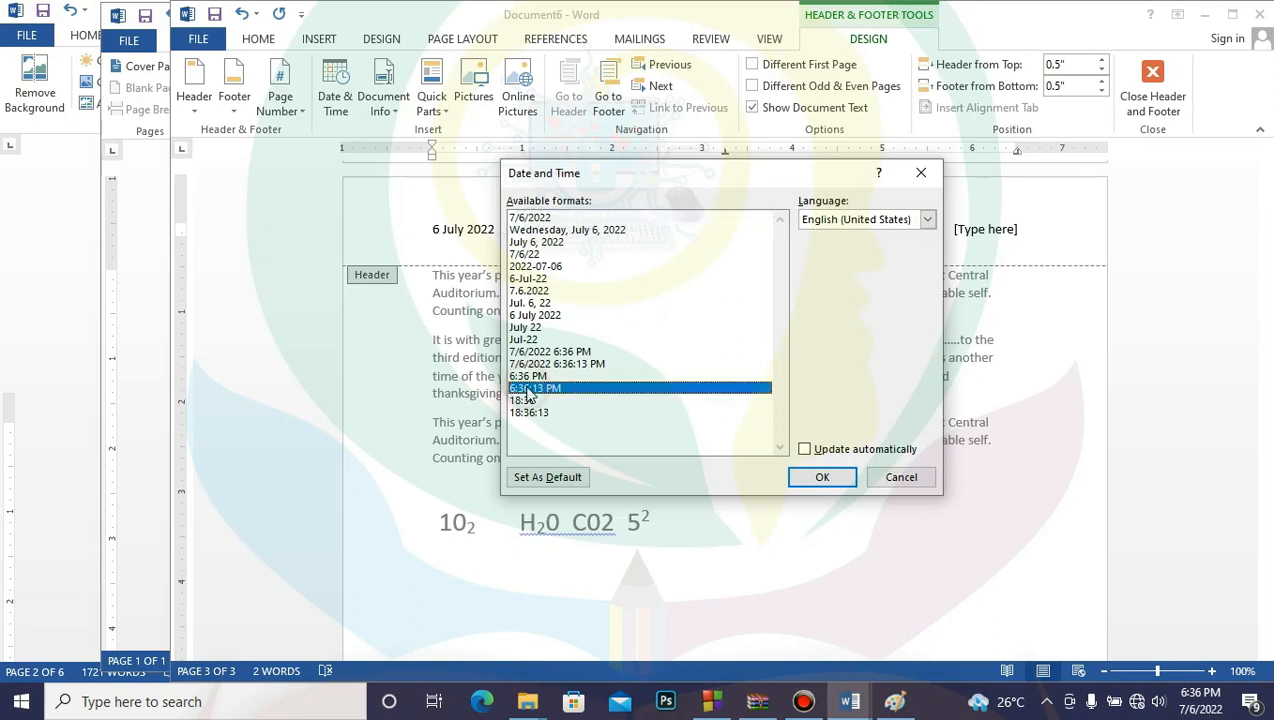
{"action": "left_click", "coordinate": [820, 477]}
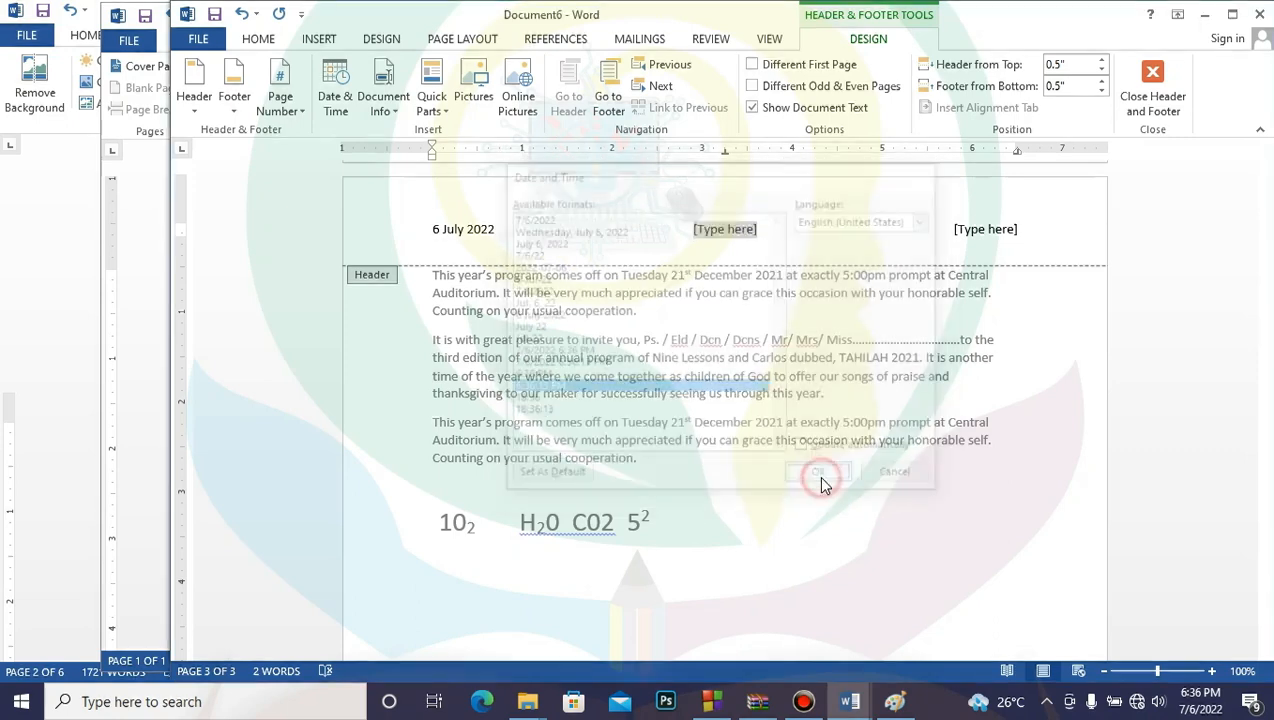
{"action": "left_click", "coordinate": [1003, 231]}
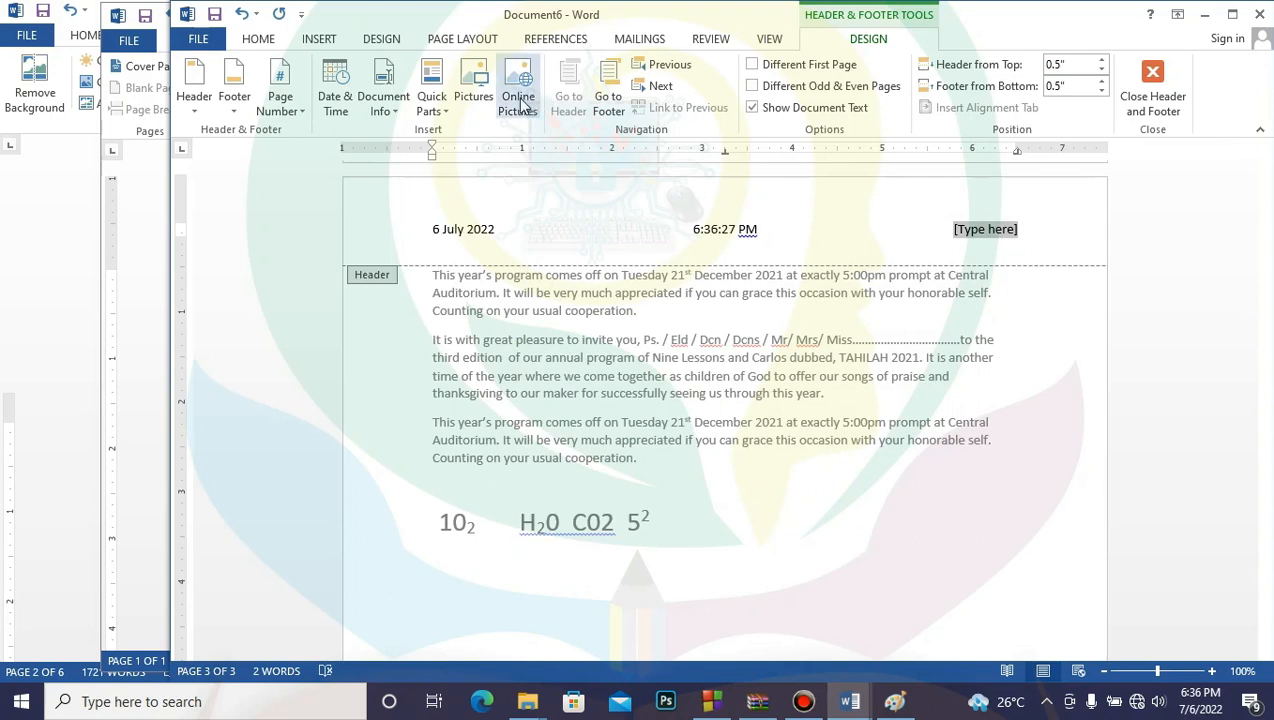
Step: Add the EDUCATIONAL TREE picture to the header, shrink it to 0.23" by 0.28", and close the header
{"action": "left_click", "coordinate": [480, 95]}
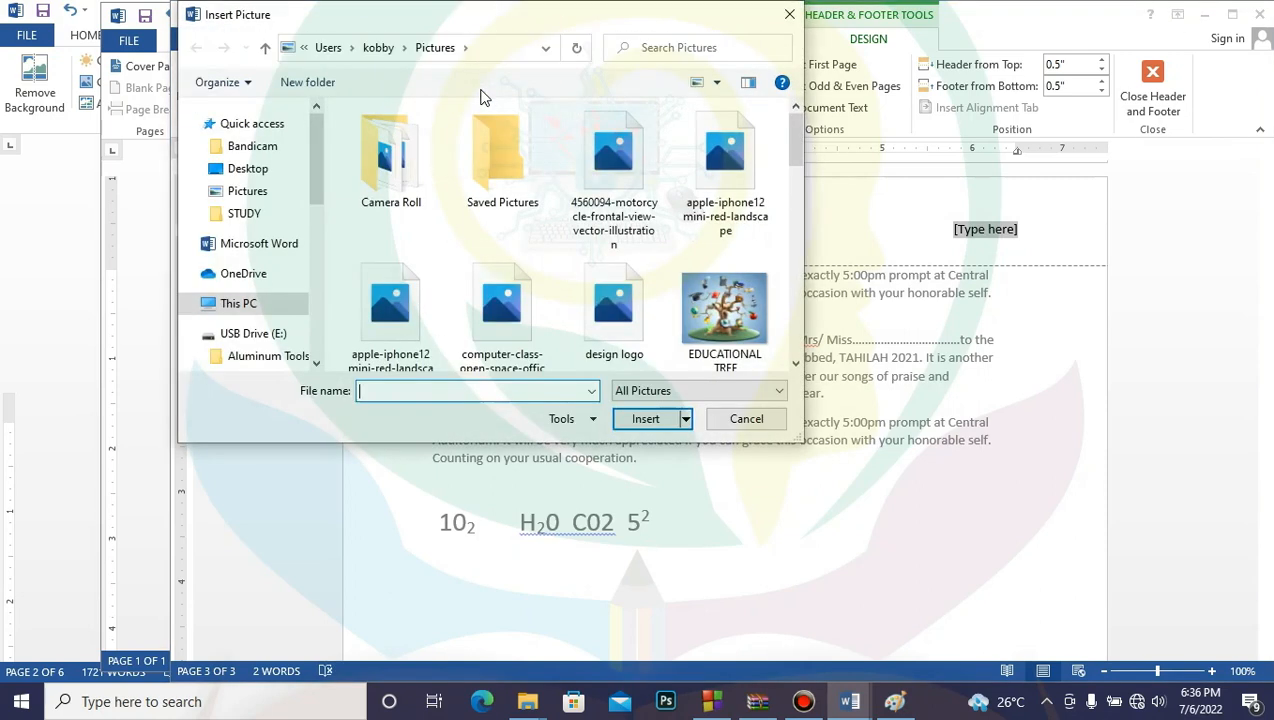
{"action": "left_click", "coordinate": [743, 330]}
{"action": "left_click", "coordinate": [668, 420]}
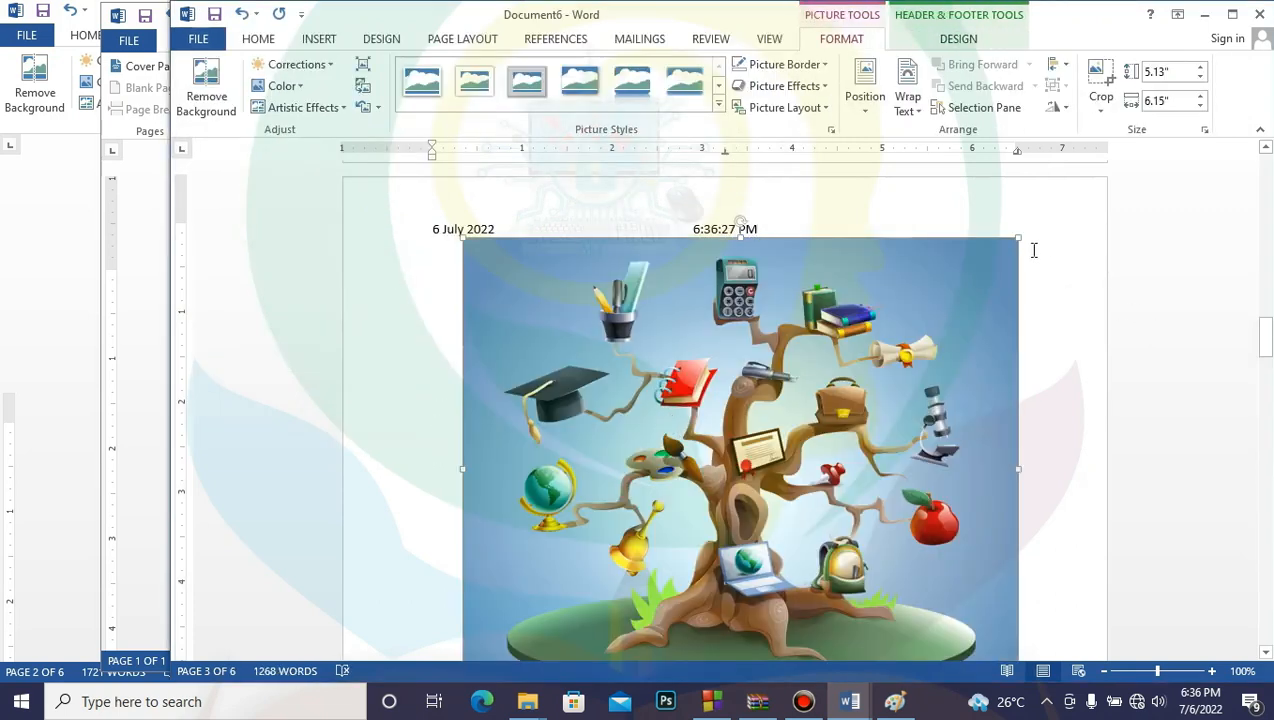
{"action": "mouse_move", "coordinate": [1018, 238]}
{"action": "left_mouse_down"}
{"action": "mouse_move", "coordinate": [833, 550]}
{"action": "mouse_move", "coordinate": [740, 608]}
{"action": "mouse_move", "coordinate": [788, 461]}
{"action": "left_mouse_up"}
{"action": "scroll", "coordinate": [800, 560], "scroll_direction": "down", "scroll_amount": 2}
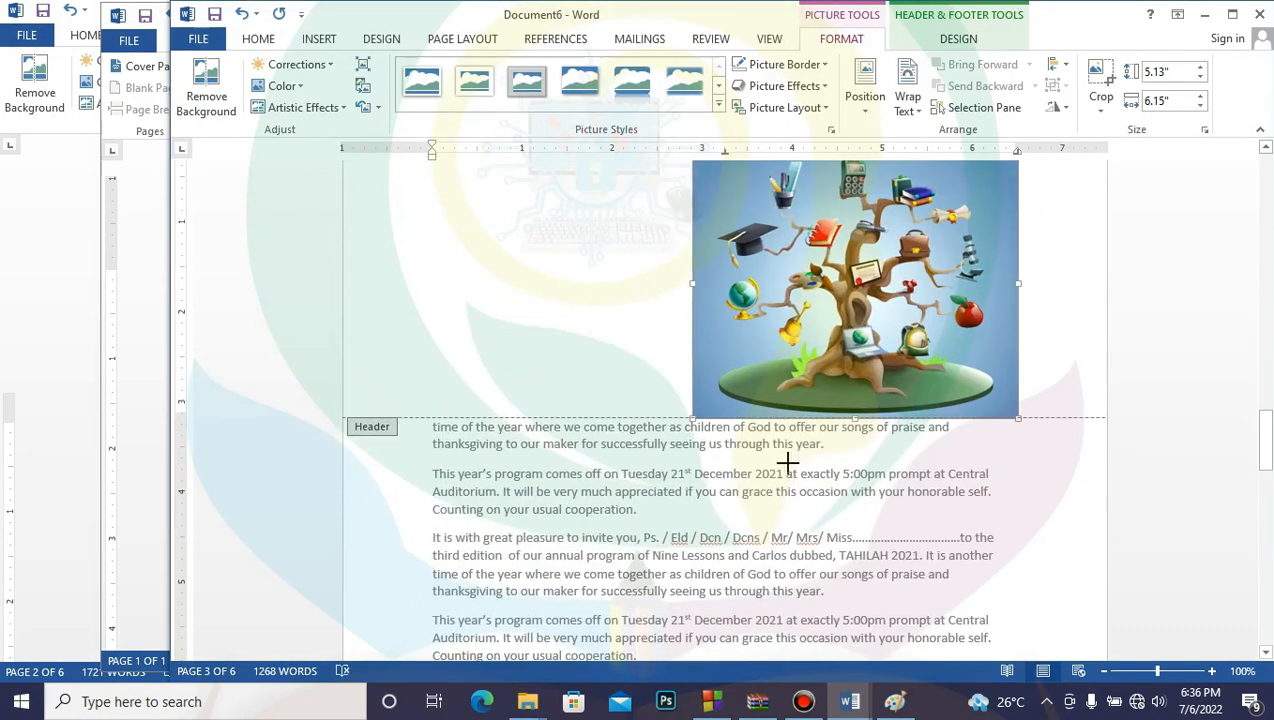
{"action": "mouse_move", "coordinate": [1262, 440]}
{"action": "left_mouse_down"}
{"action": "mouse_move", "coordinate": [1266, 415]}
{"action": "mouse_move", "coordinate": [1263, 438]}
{"action": "left_mouse_up"}
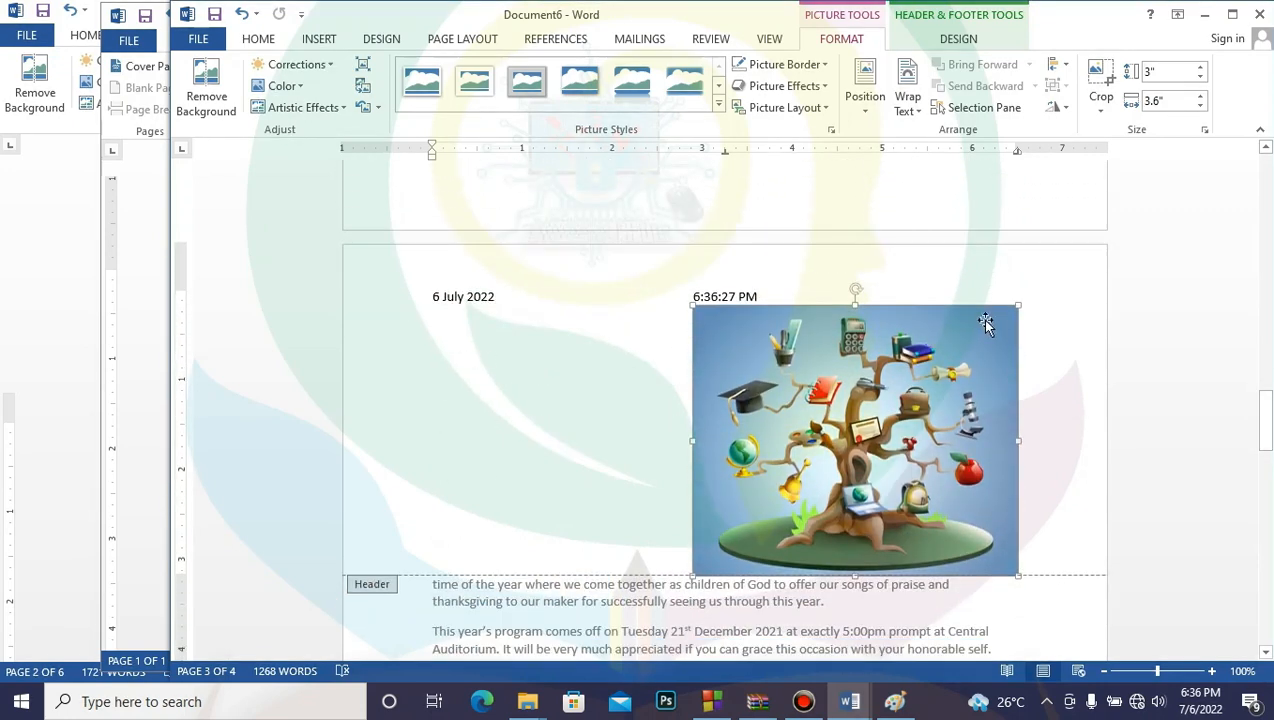
{"action": "left_click_drag", "start_coordinate": [1018, 304], "coordinate": [659, 547]}
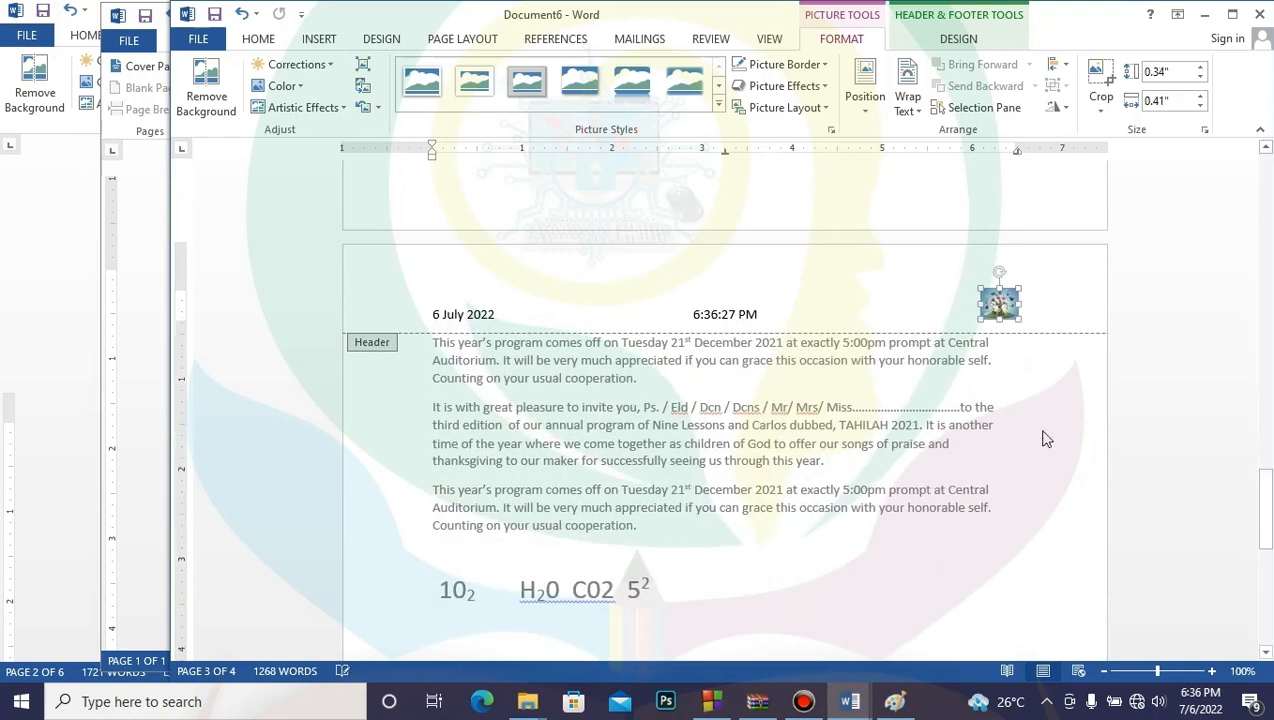
{"action": "left_click", "coordinate": [1014, 290]}
{"action": "mouse_move", "coordinate": [1014, 290]}
{"action": "left_mouse_down"}
{"action": "mouse_move", "coordinate": [1001, 296]}
{"action": "mouse_move", "coordinate": [1010, 305]}
{"action": "left_mouse_up"}
{"action": "double_click", "coordinate": [838, 452]}
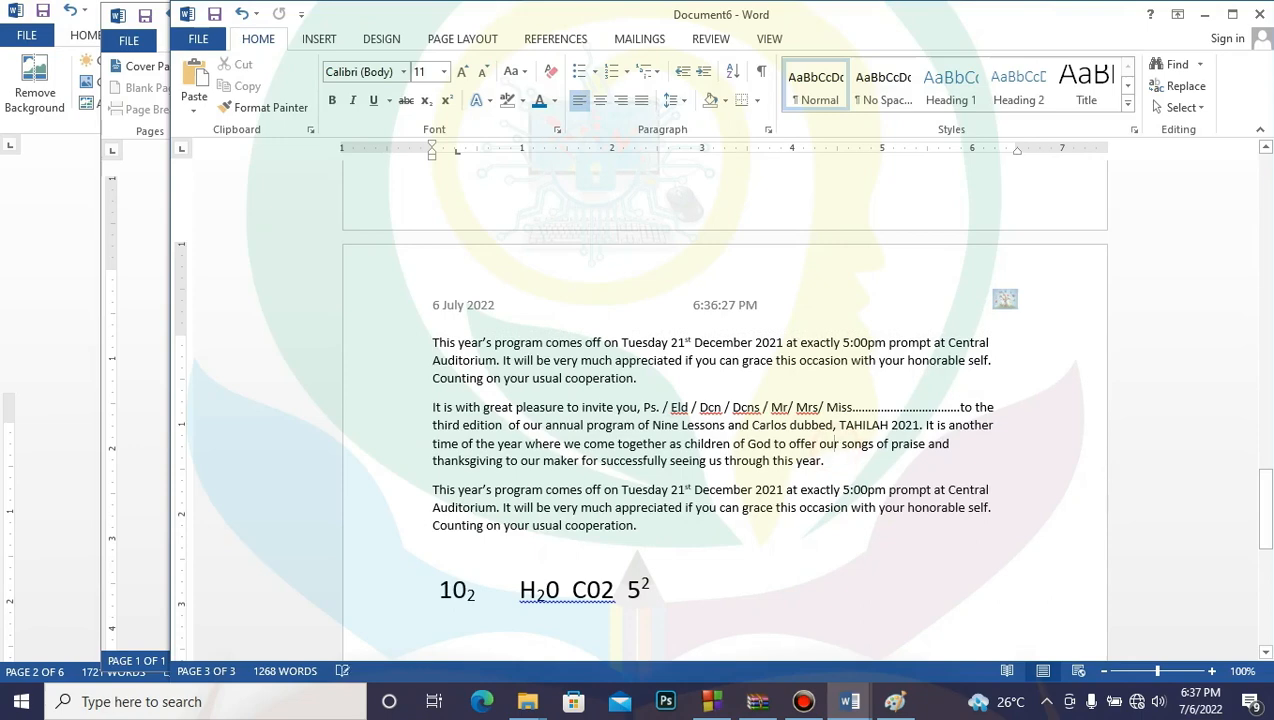
{"action": "left_click_drag", "start_coordinate": [1266, 528], "coordinate": [1266, 528]}
{"action": "scroll", "coordinate": [724, 400], "scroll_direction": "up", "scroll_amount": 10}
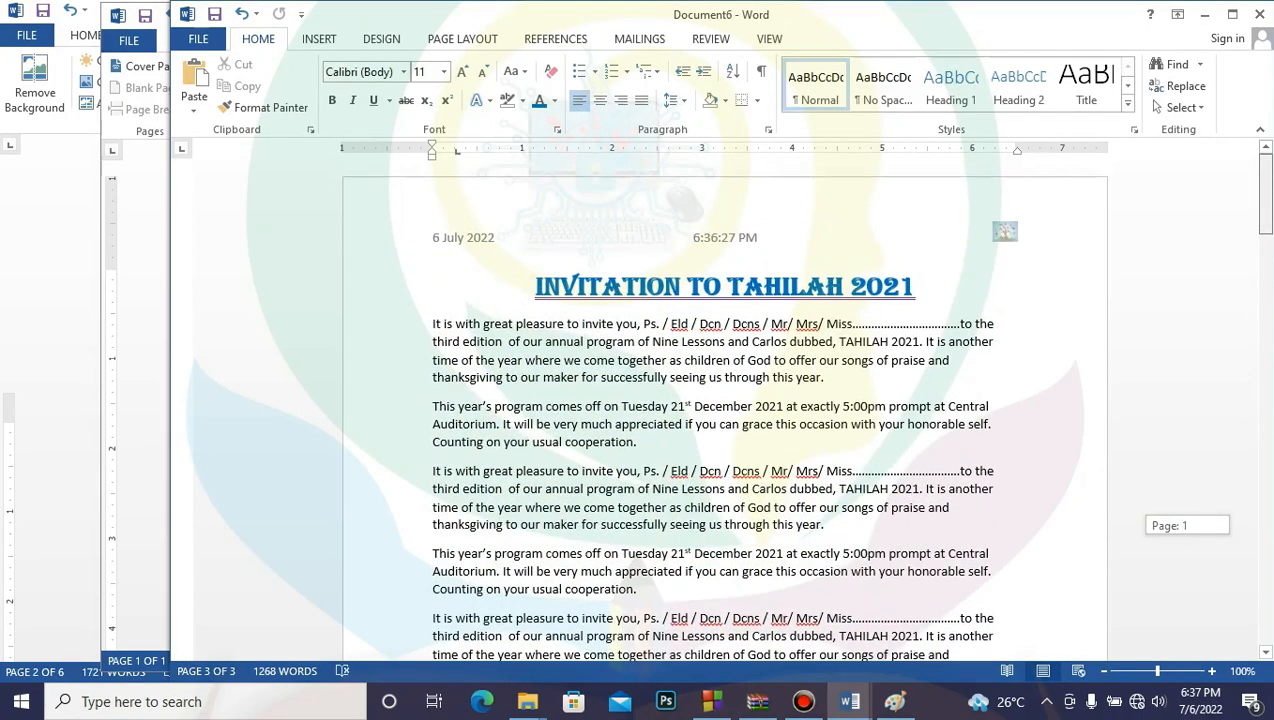
{"action": "mouse_move", "coordinate": [1265, 200]}
{"action": "left_mouse_down"}
{"action": "mouse_move", "coordinate": [1260, 482]}
{"action": "mouse_move", "coordinate": [1266, 210]}
{"action": "left_mouse_up"}
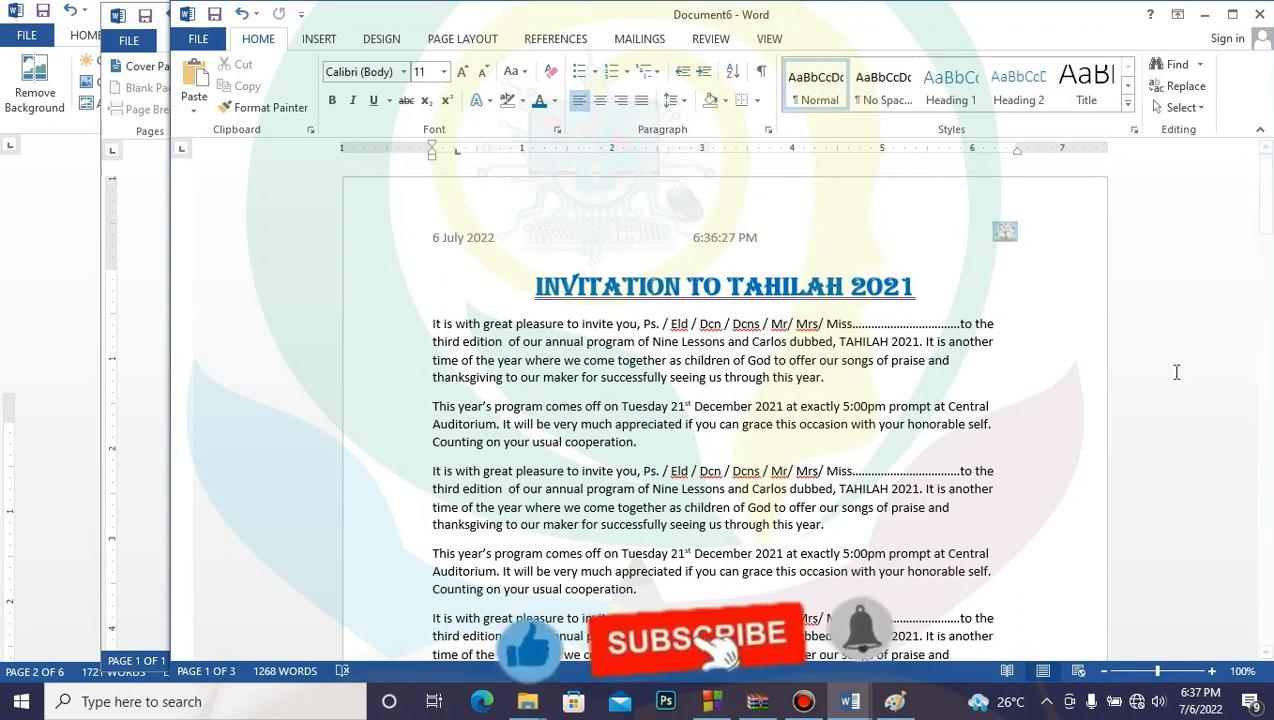
{"action": "left_click", "coordinate": [331, 38]}
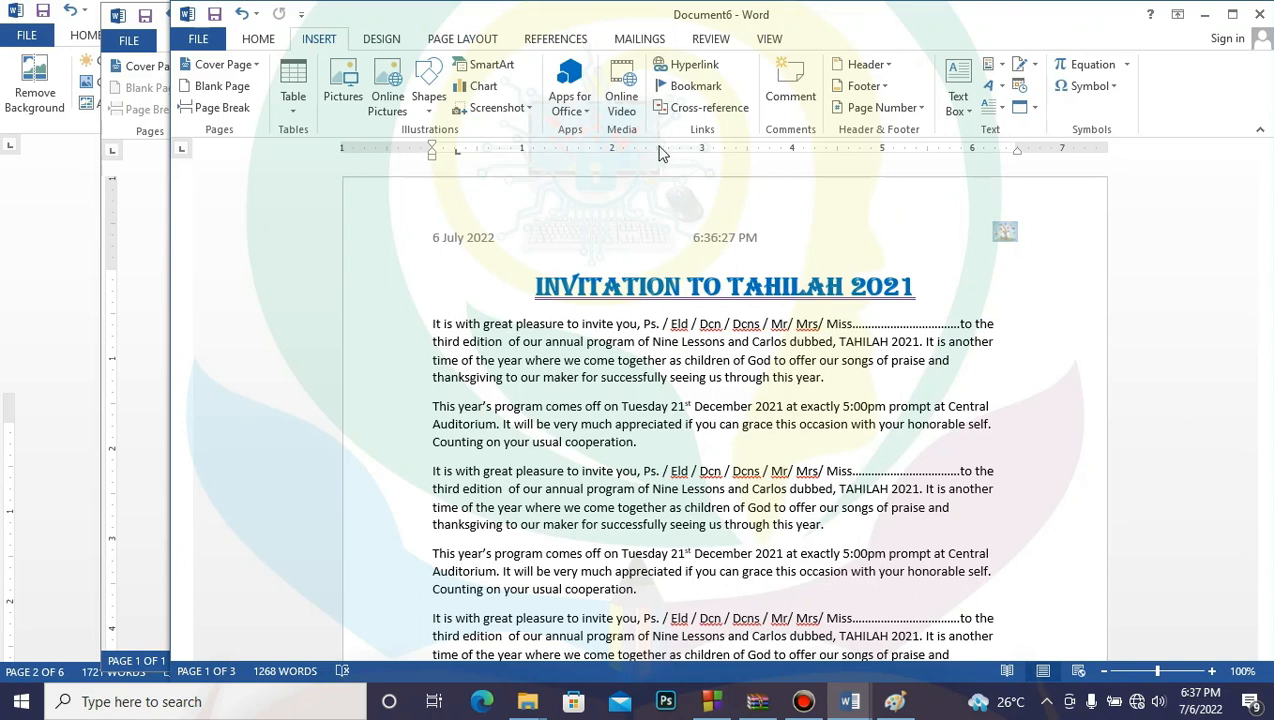
Step: Insert a Blank (Three Columns) footer and delete its left and right placeholders
{"action": "left_click", "coordinate": [880, 86]}
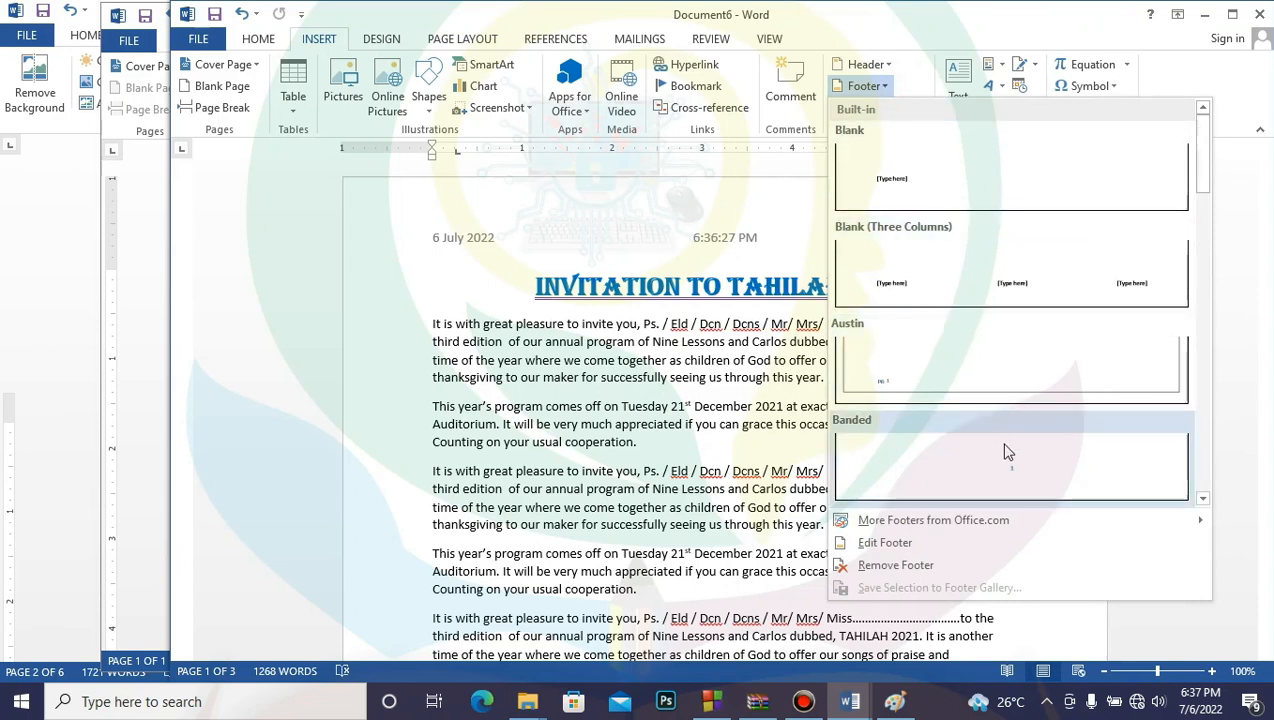
{"action": "left_click", "coordinate": [1017, 300]}
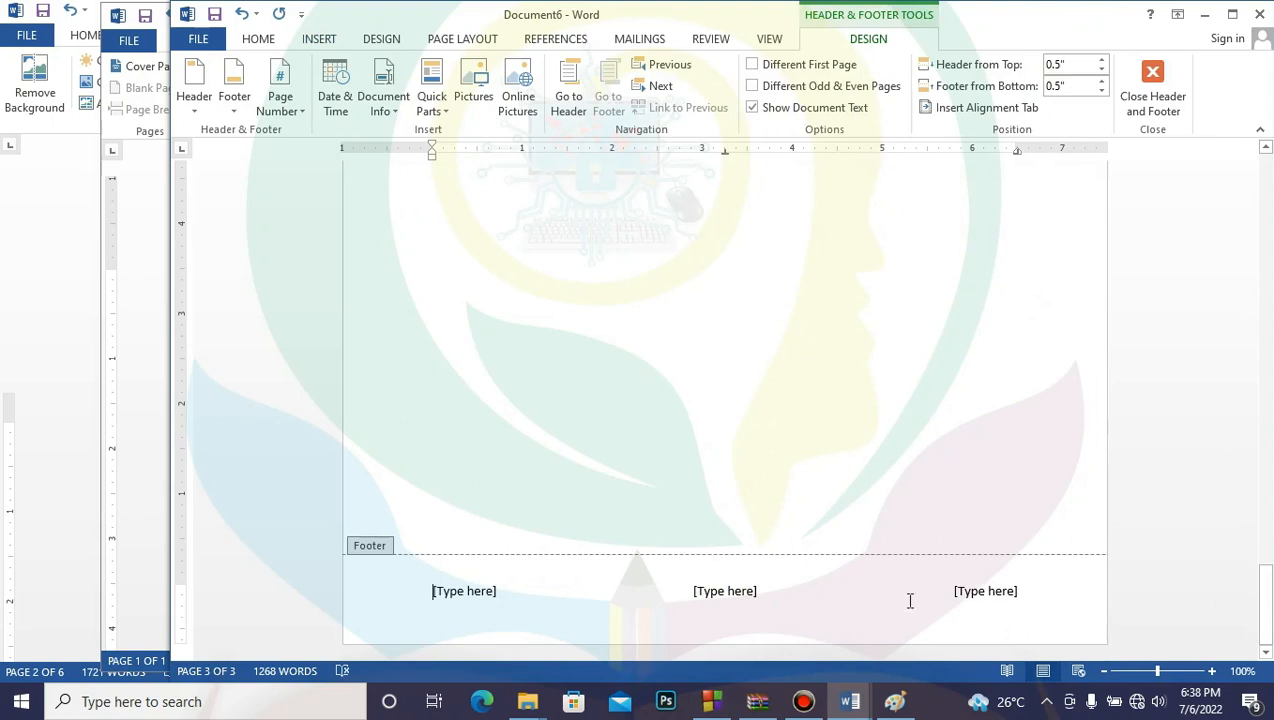
{"action": "left_click", "coordinate": [1031, 594]}
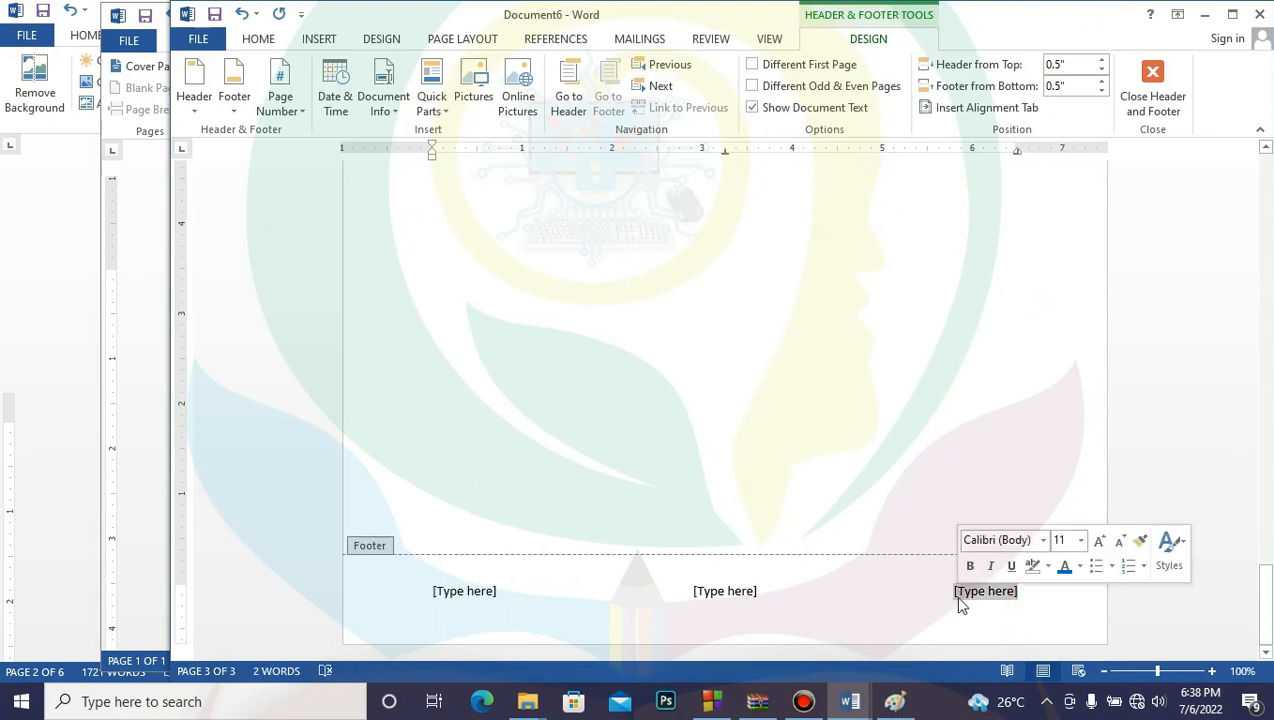
{"action": "key", "text": "Delete"}
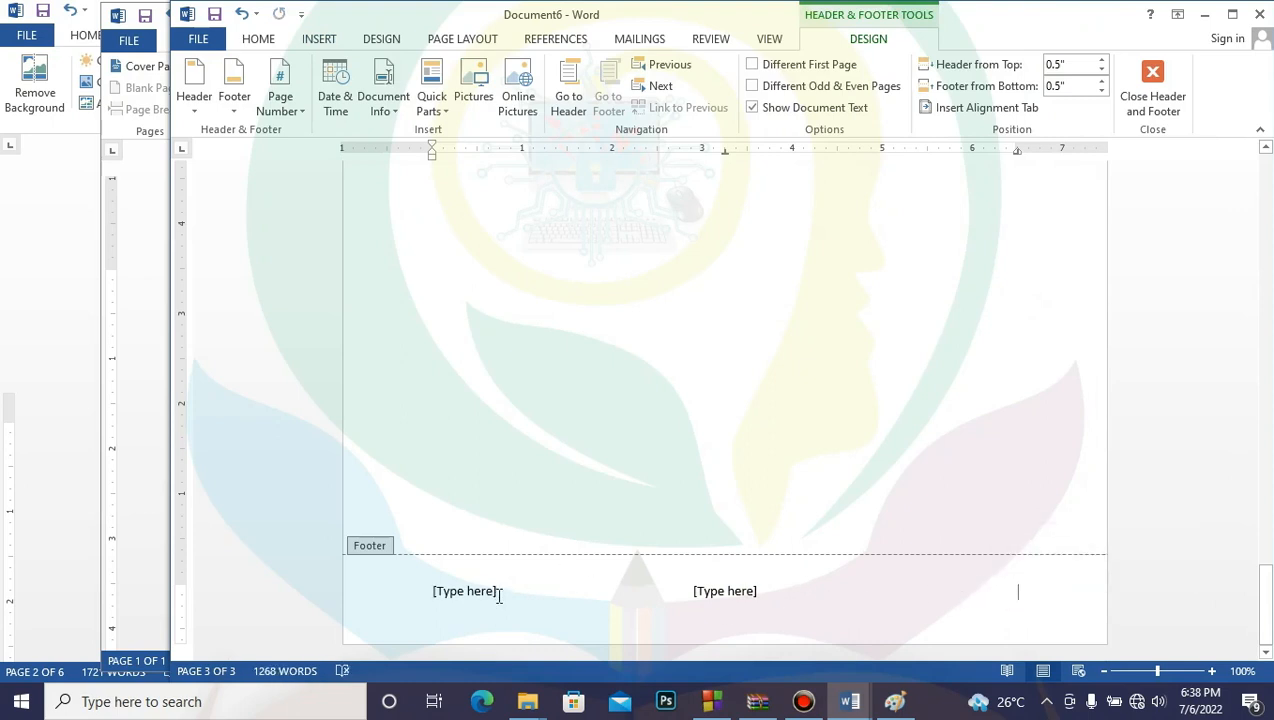
{"action": "left_click", "coordinate": [499, 591]}
{"action": "key", "text": "Delete"}
{"action": "left_click", "coordinate": [719, 590]}
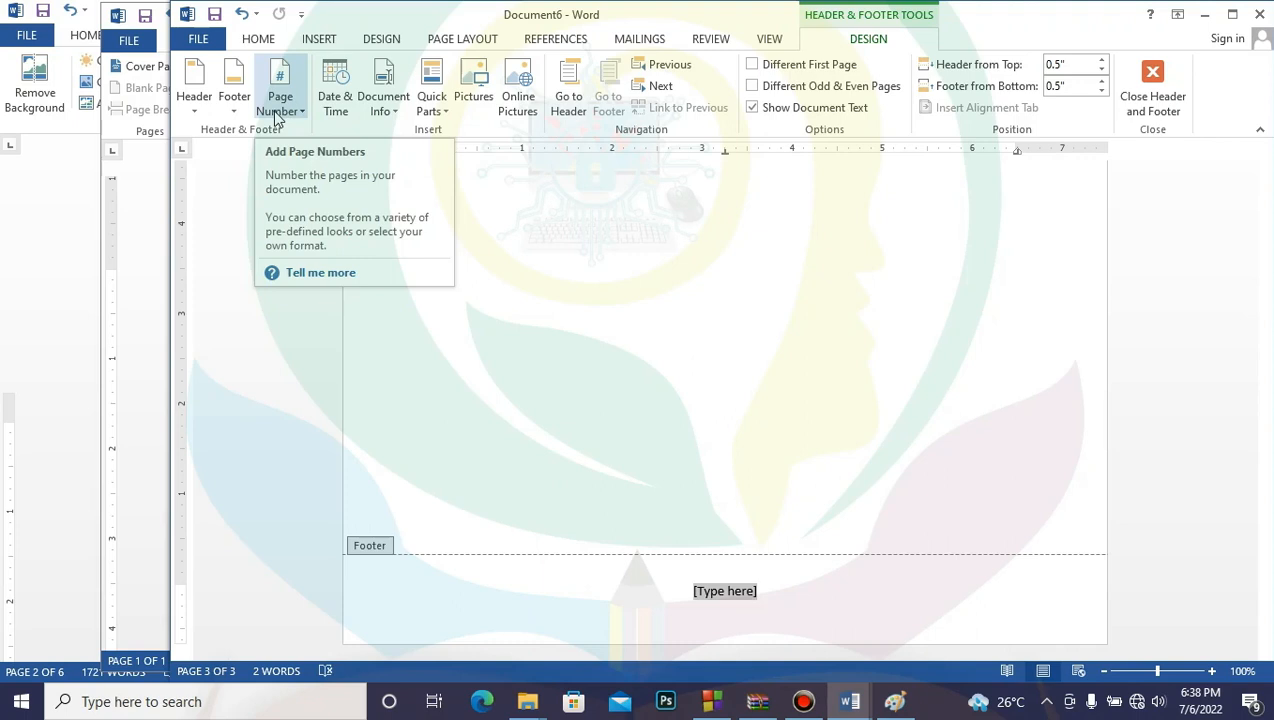
Step: Add a Plain Number 2 page number at the bottom centre and close the footer
{"action": "left_click", "coordinate": [302, 114]}
{"action": "mouse_move", "coordinate": [316, 133]}
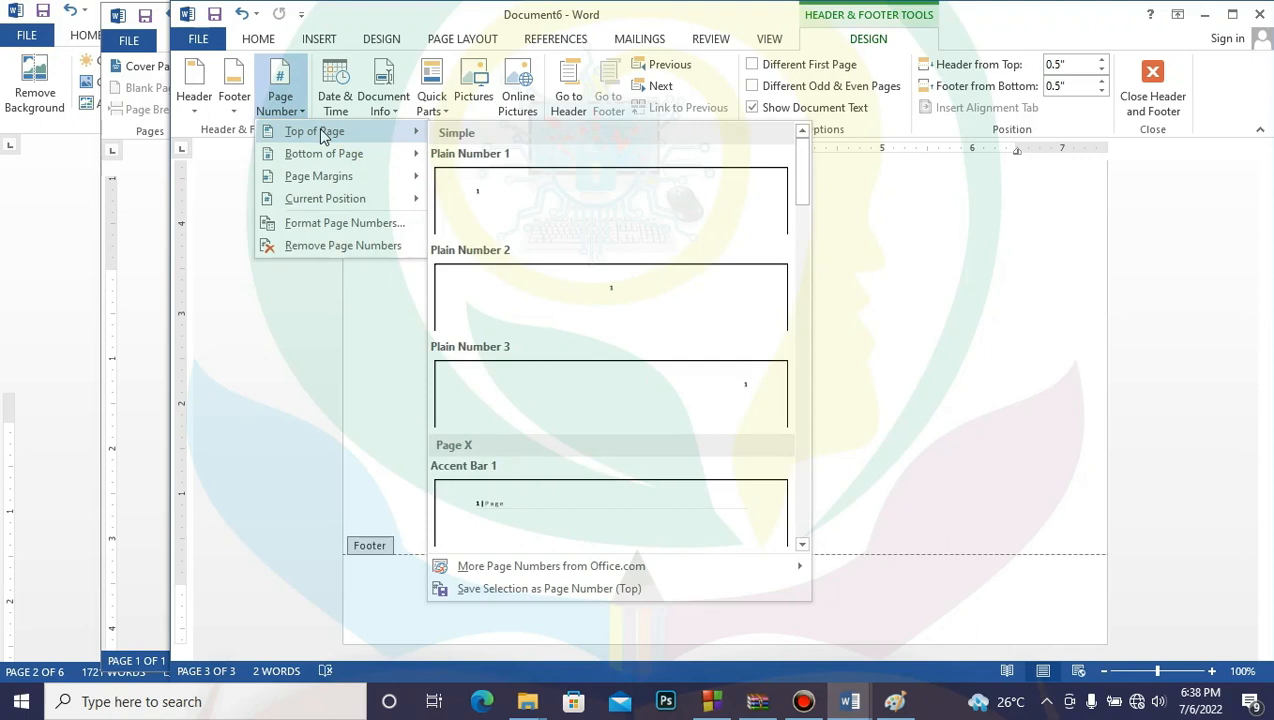
{"action": "mouse_move", "coordinate": [330, 155]}
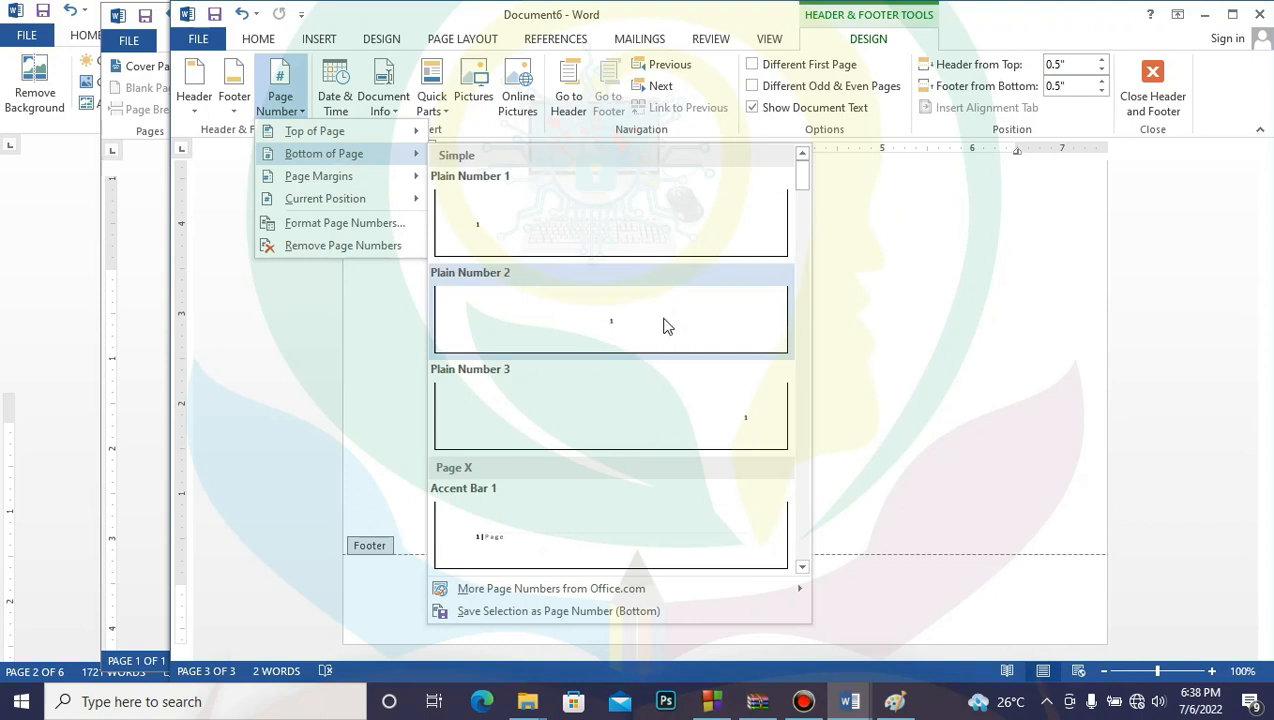
{"action": "left_click", "coordinate": [626, 332]}
{"action": "double_click", "coordinate": [880, 408]}
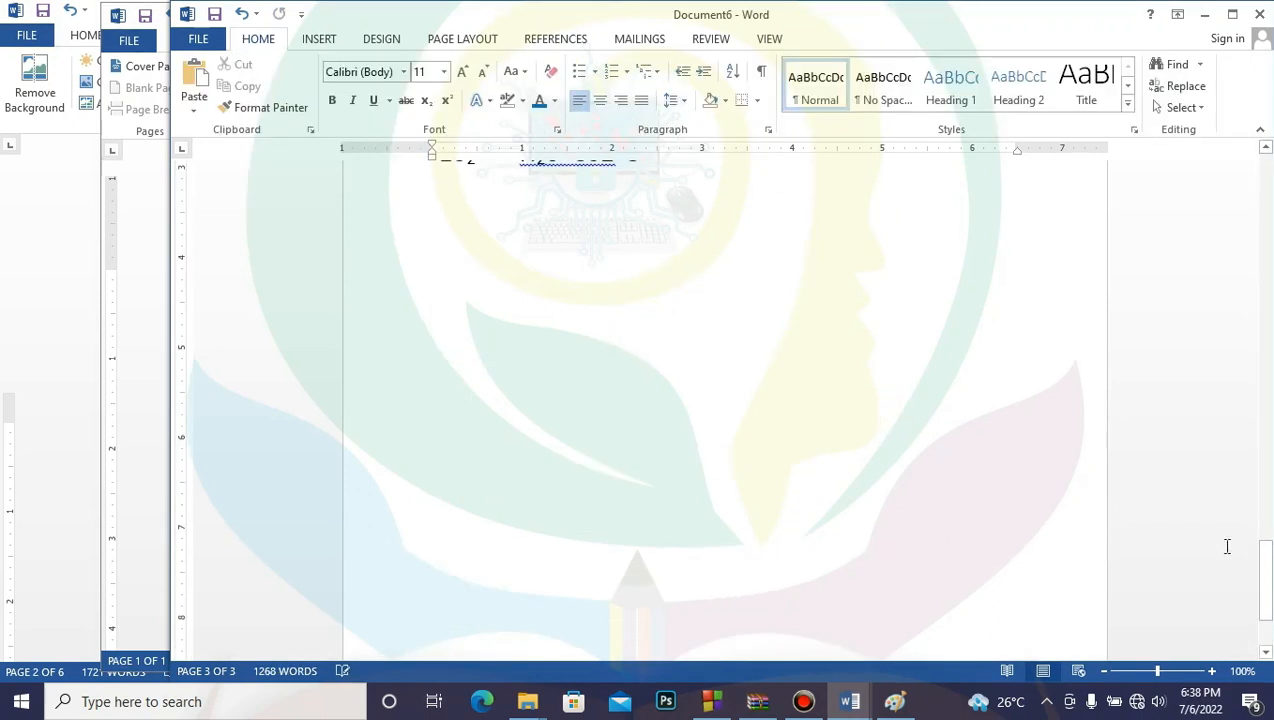
{"action": "left_click_drag", "start_coordinate": [1266, 558], "coordinate": [1266, 195]}
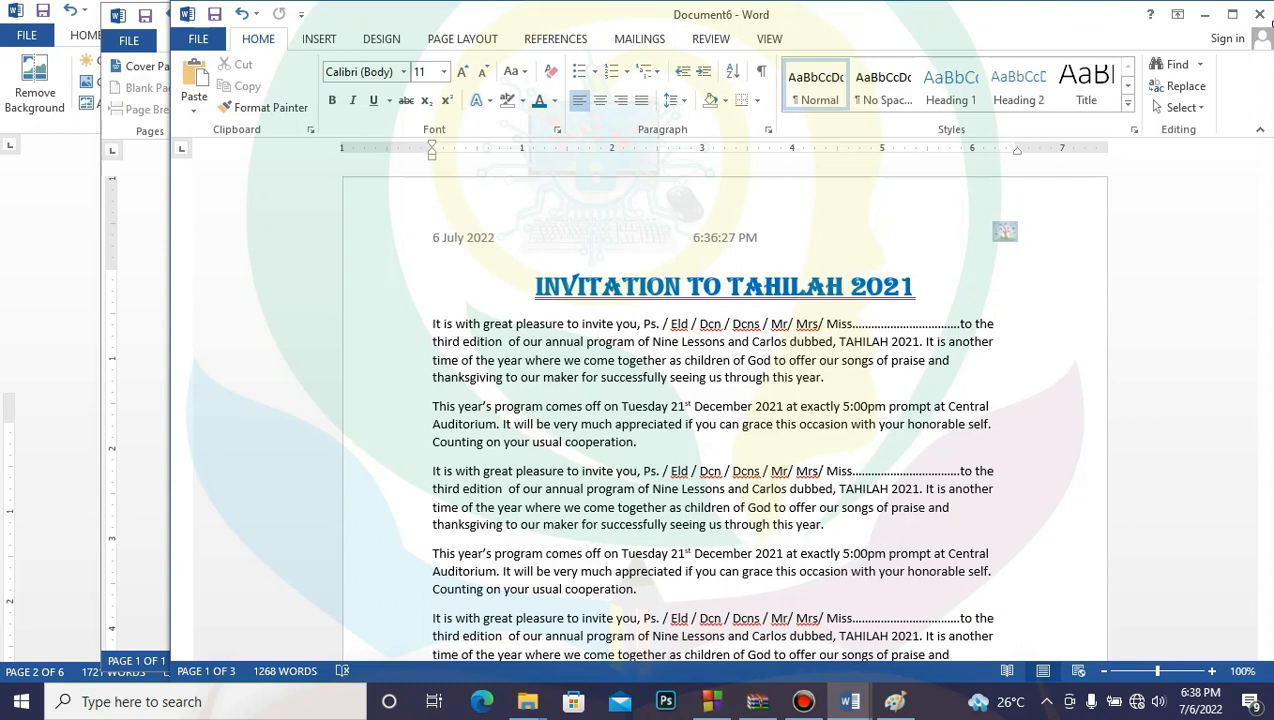
Step: Save the invitation as TRY WORK in the Desktop's STUDY folder
{"action": "key", "text": "ctrl+s"}
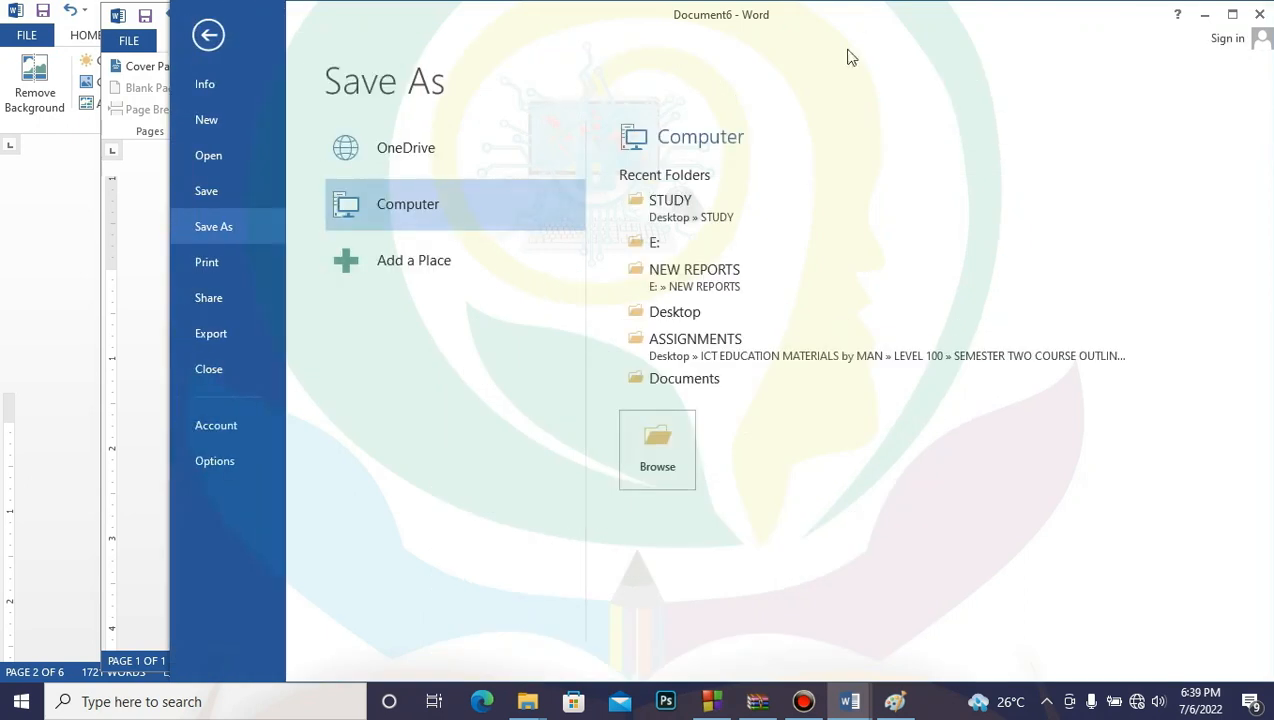
{"action": "left_click", "coordinate": [668, 207]}
{"action": "left_click", "coordinate": [668, 430]}
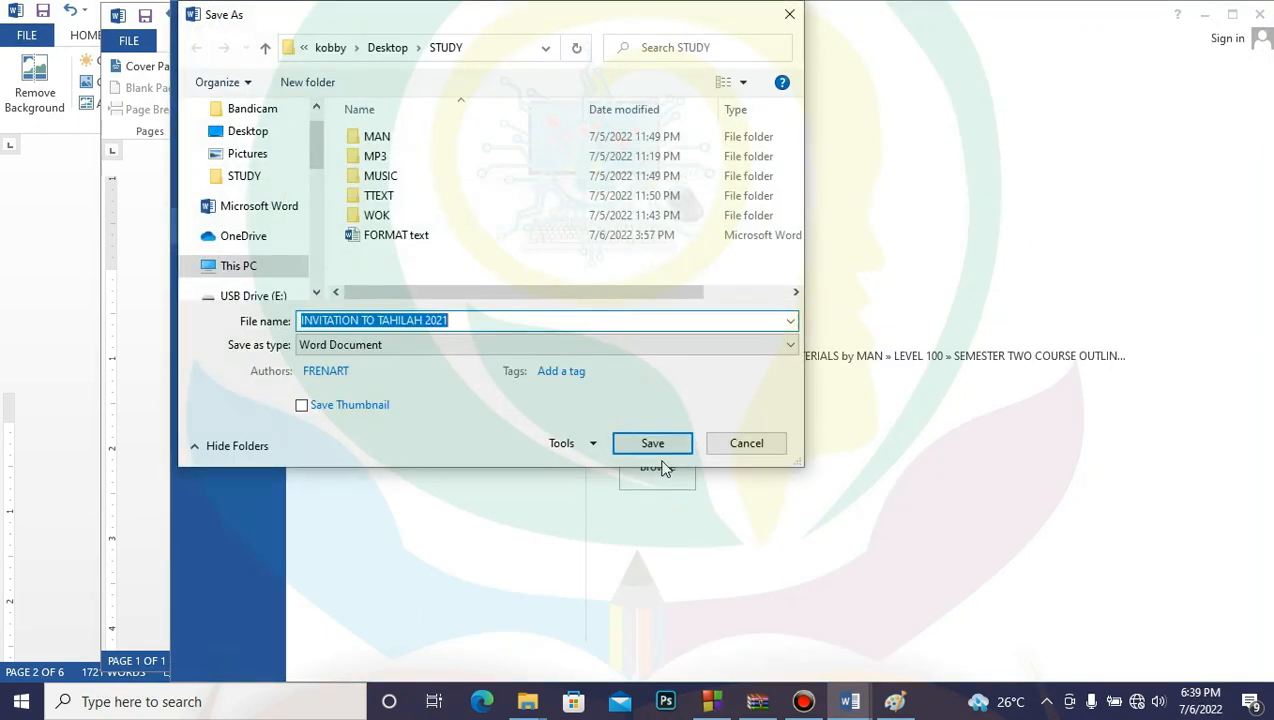
{"action": "left_click", "coordinate": [585, 413]}
{"action": "type", "text": "TRY WORK"}
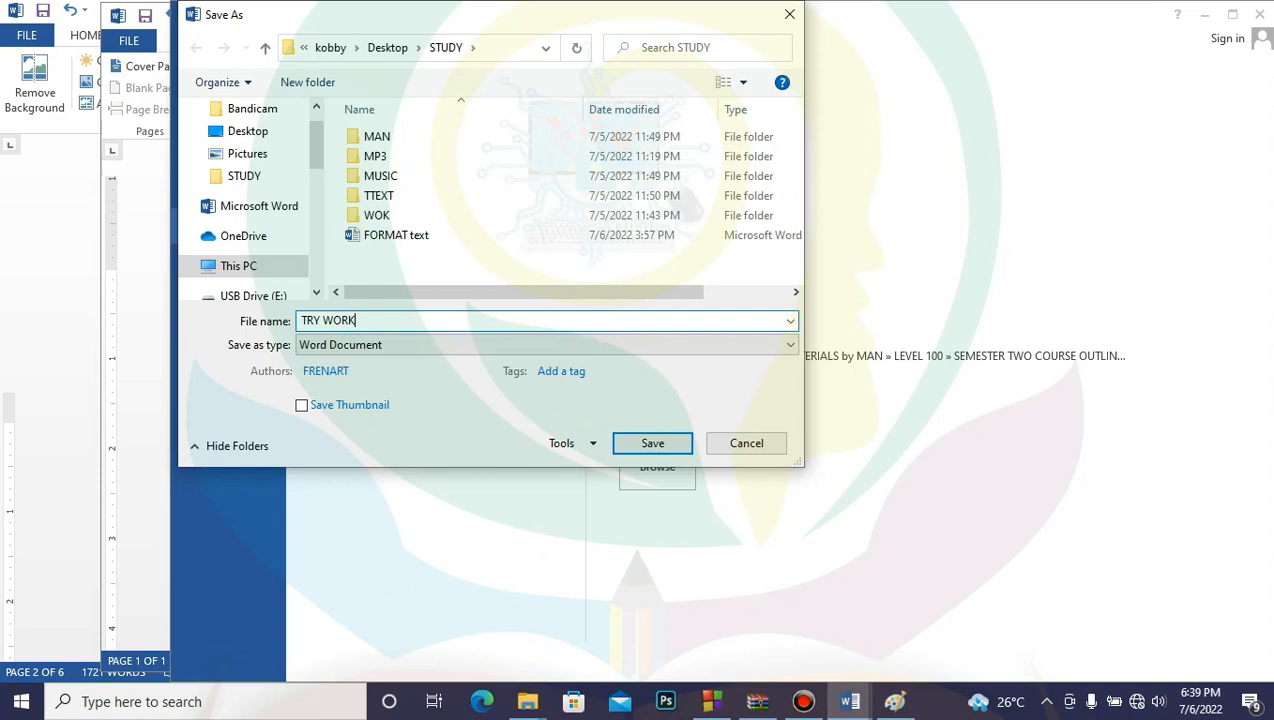
{"action": "key", "text": "BackSpace"}
{"action": "left_click", "coordinate": [660, 444]}
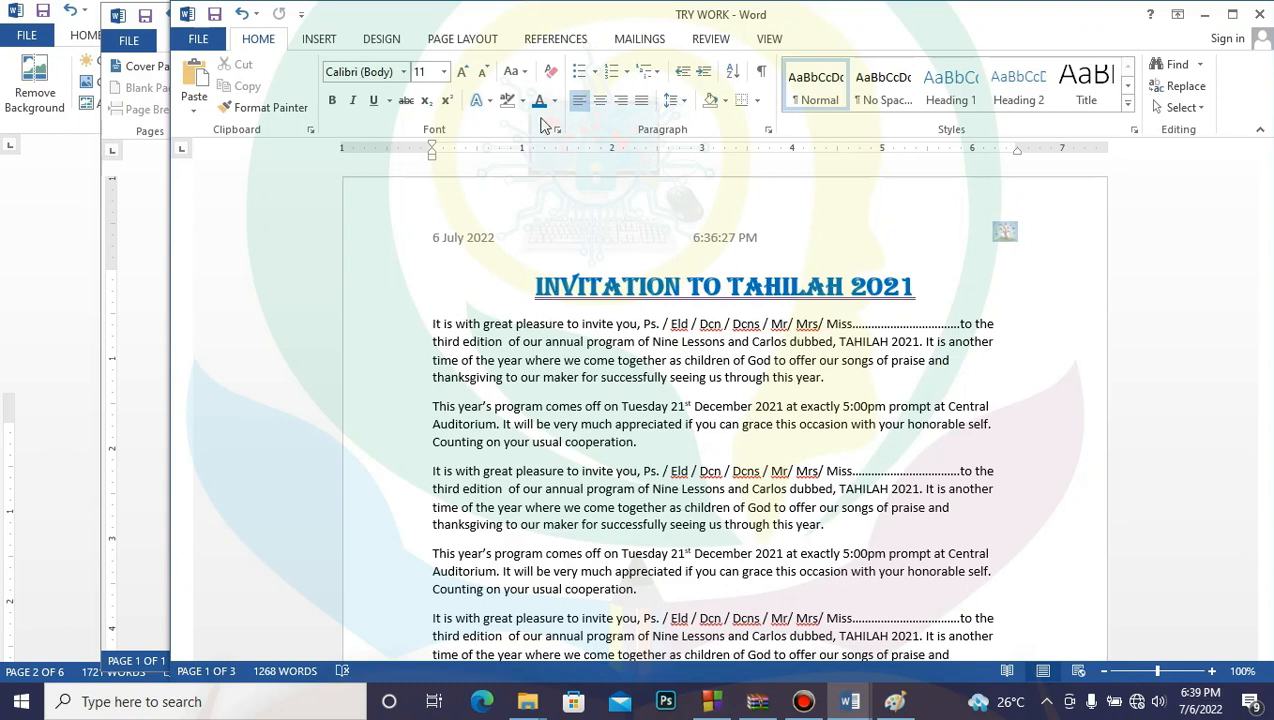
Step: Open TRY WORK's Info page, showing 313KB, 3 pages and 1,268 words
{"action": "left_click", "coordinate": [597, 405]}
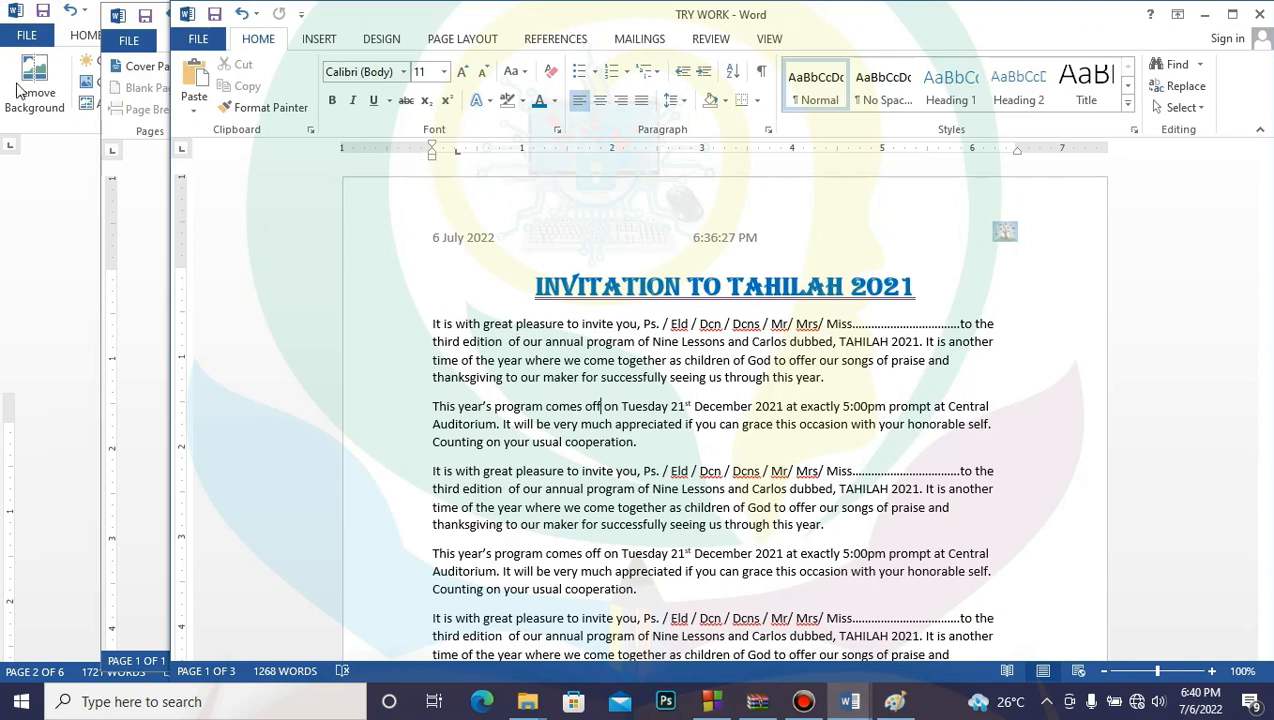
{"action": "left_click", "coordinate": [207, 40]}
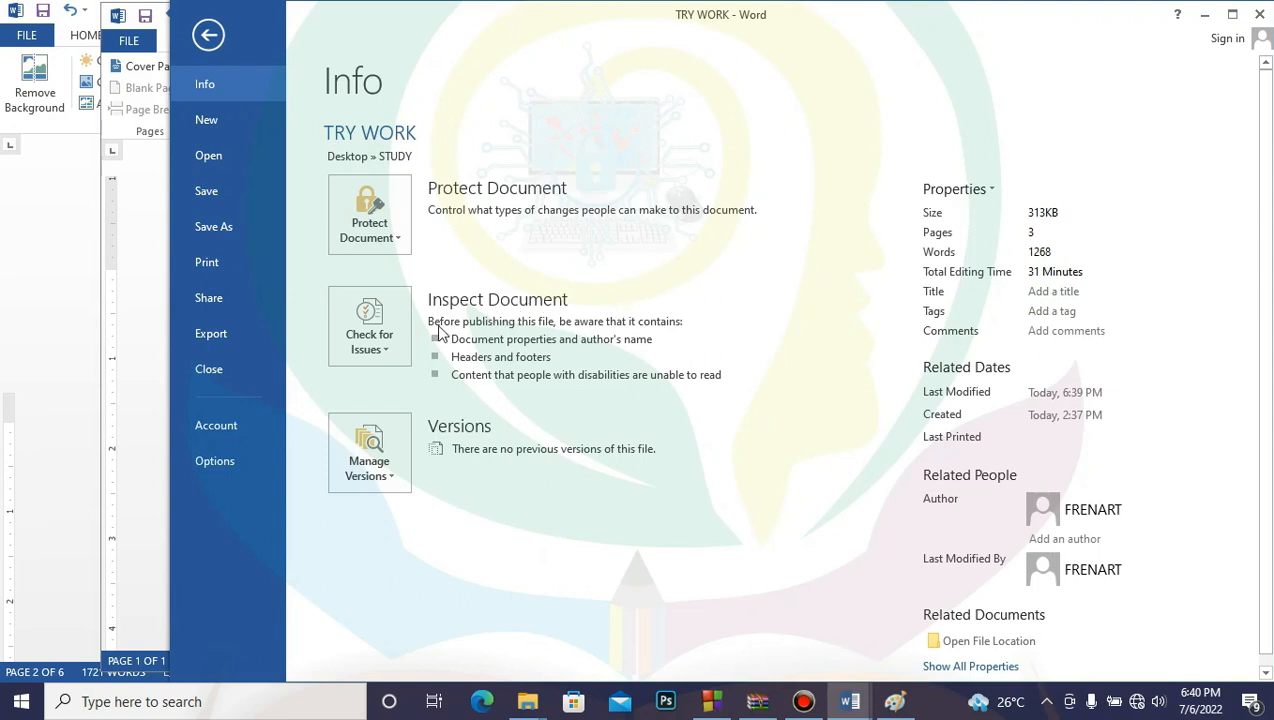
Step: Mark TRY WORK as final through Protect Document, confirming both prompts
{"action": "left_click", "coordinate": [397, 240]}
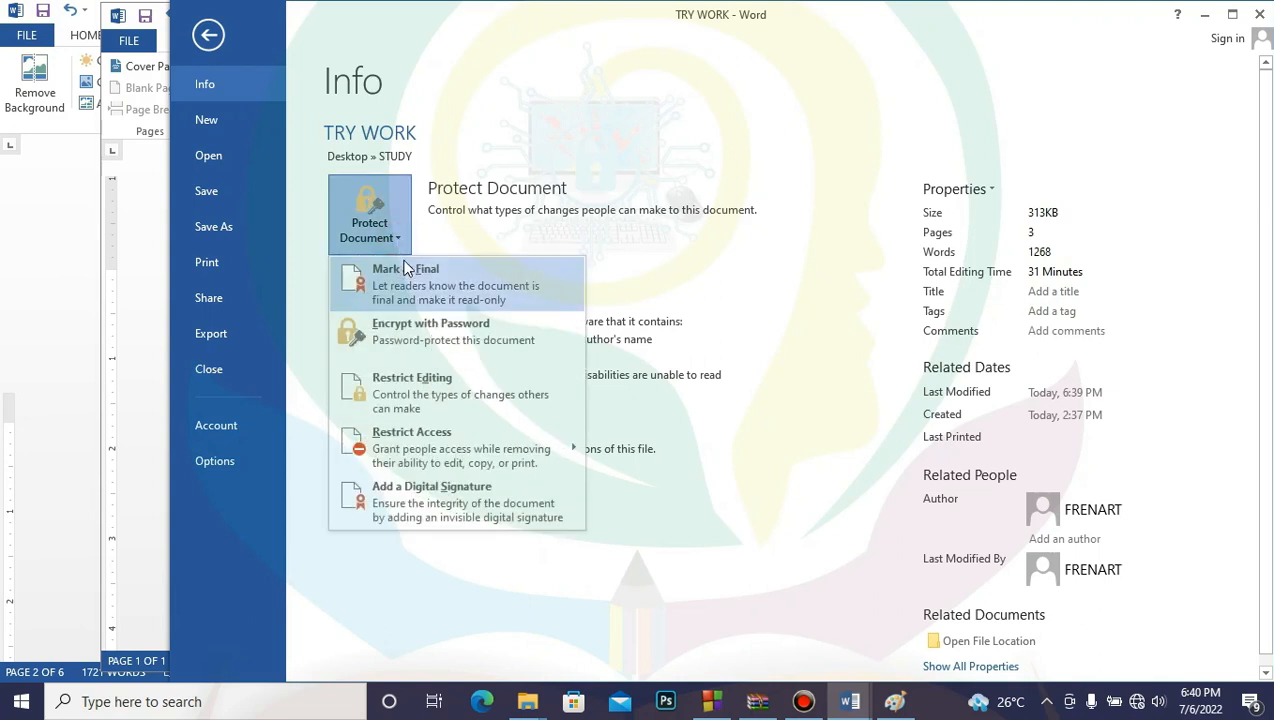
{"action": "left_click", "coordinate": [407, 275]}
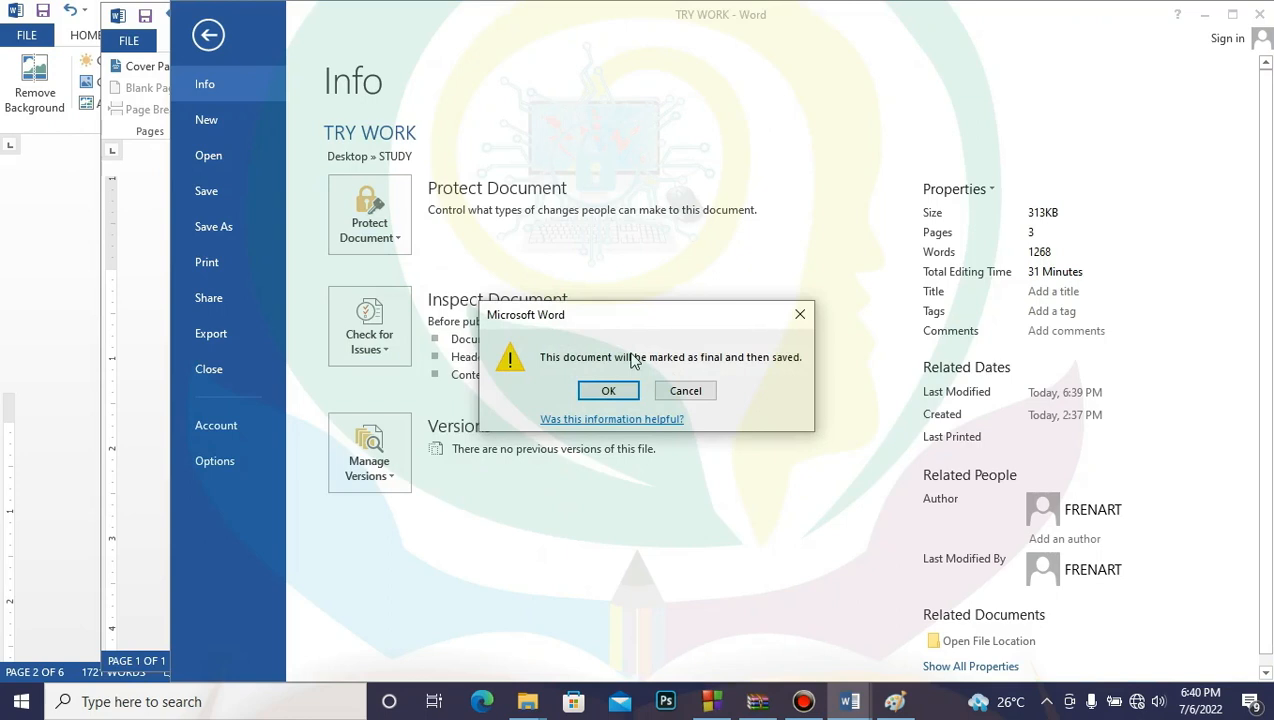
{"action": "left_click", "coordinate": [610, 391]}
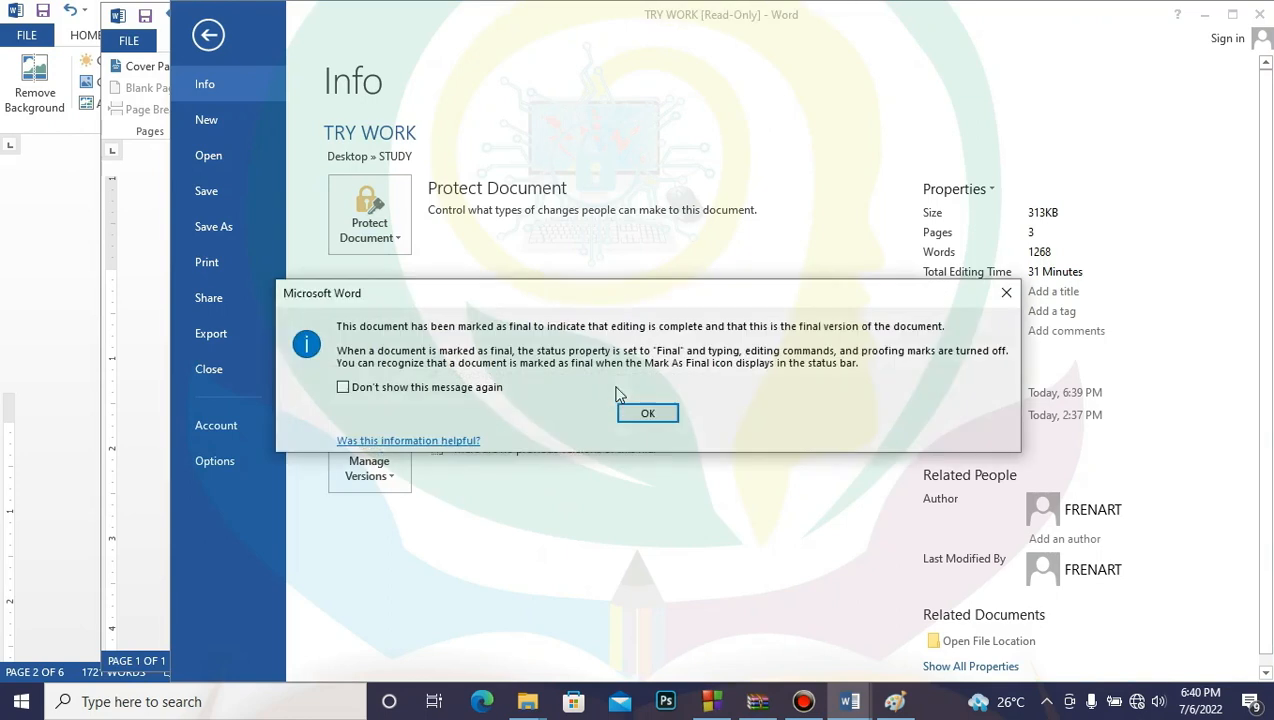
{"action": "left_click", "coordinate": [650, 408]}
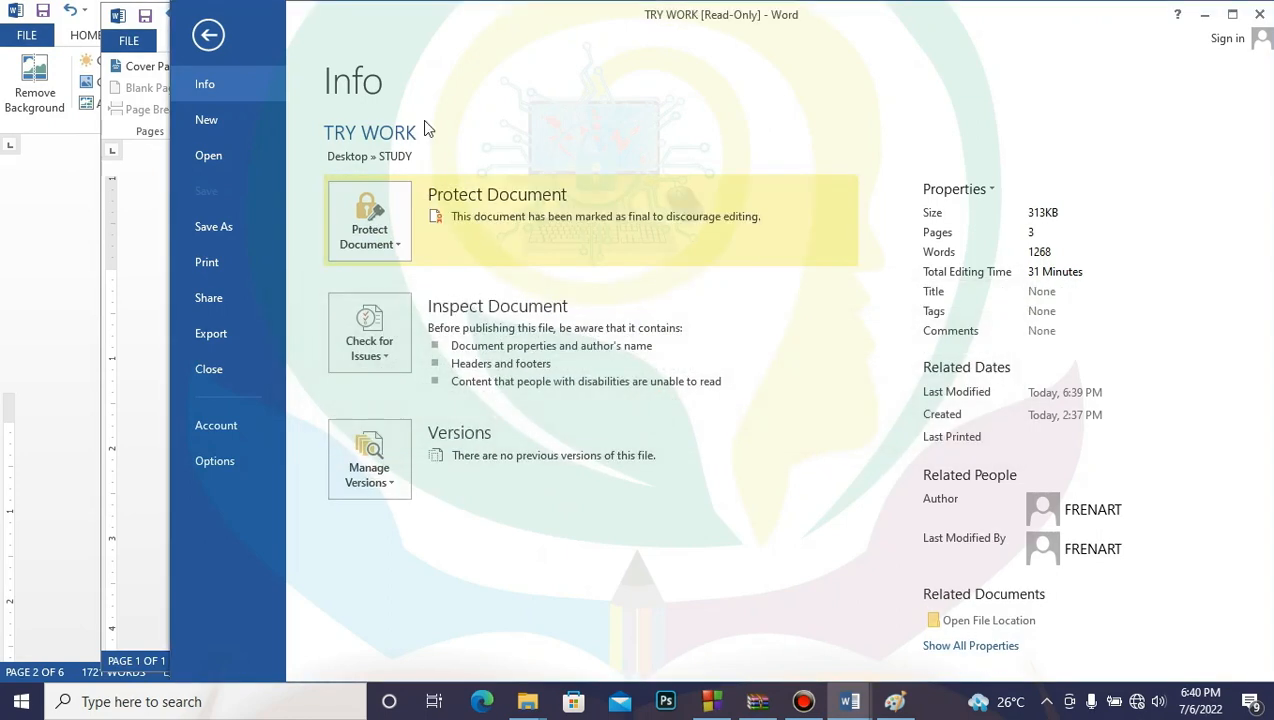
Step: Return to the document and try deleting text before Tuesday to confirm it is read-only
{"action": "left_click", "coordinate": [376, 224]}
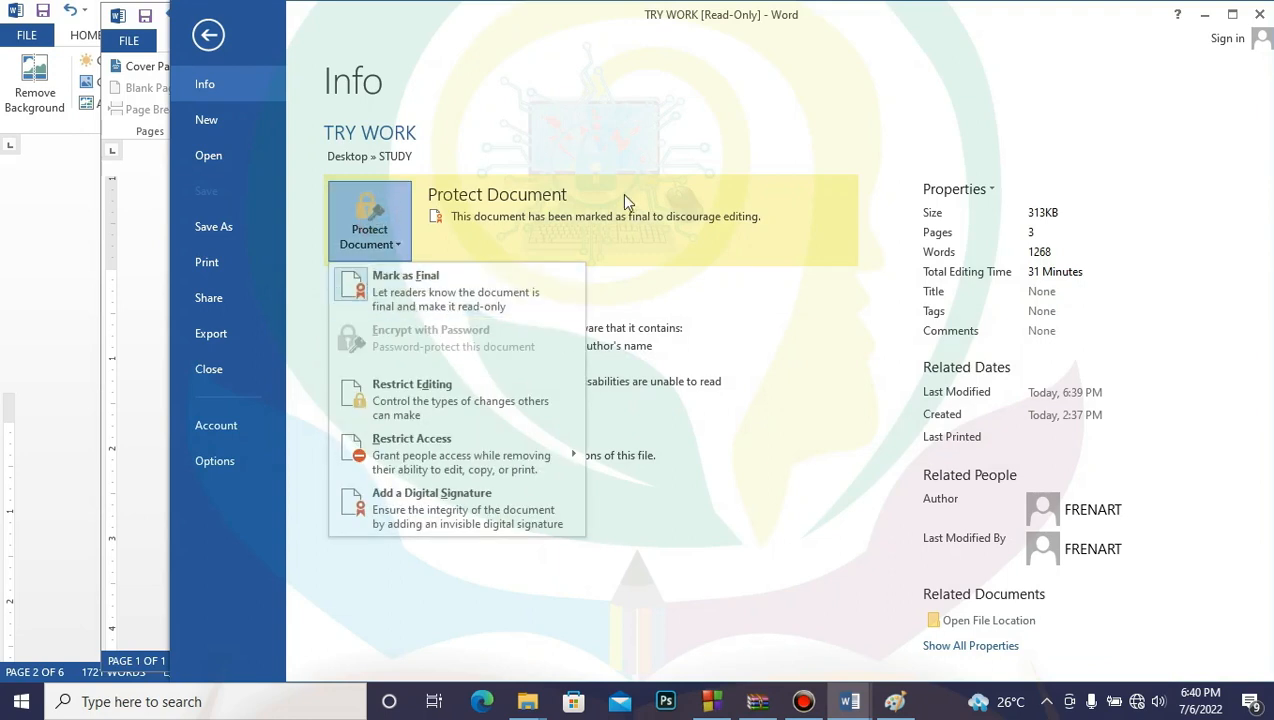
{"action": "left_click", "coordinate": [209, 35]}
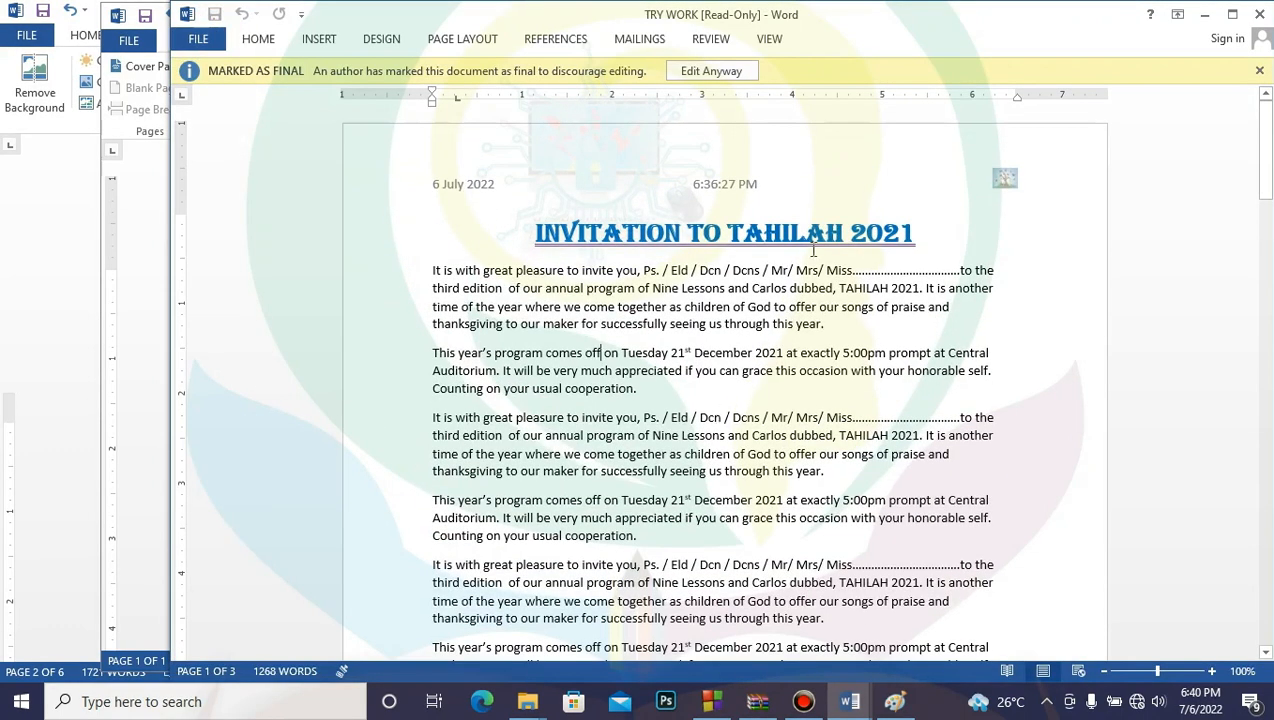
{"action": "left_click", "coordinate": [621, 353]}
{"action": "key", "text": "BackSpace"}
{"action": "key", "text": "BackSpace"}
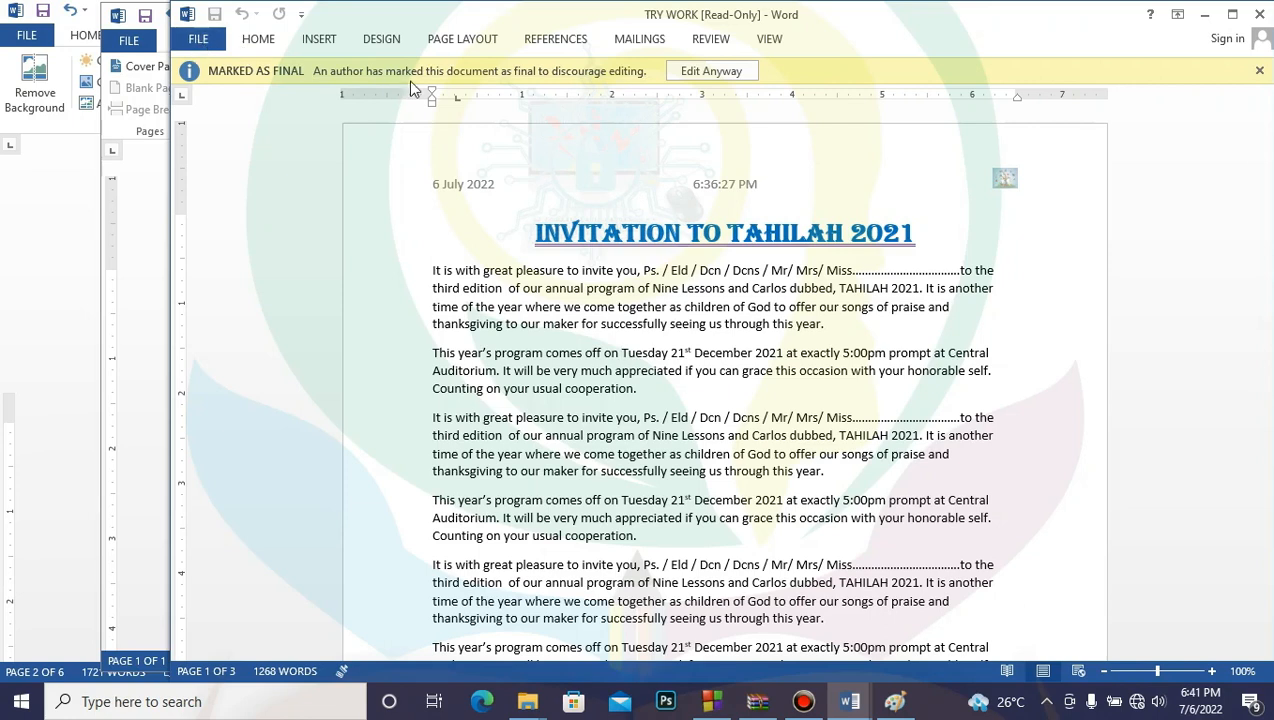
{"action": "left_click", "coordinate": [711, 72]}
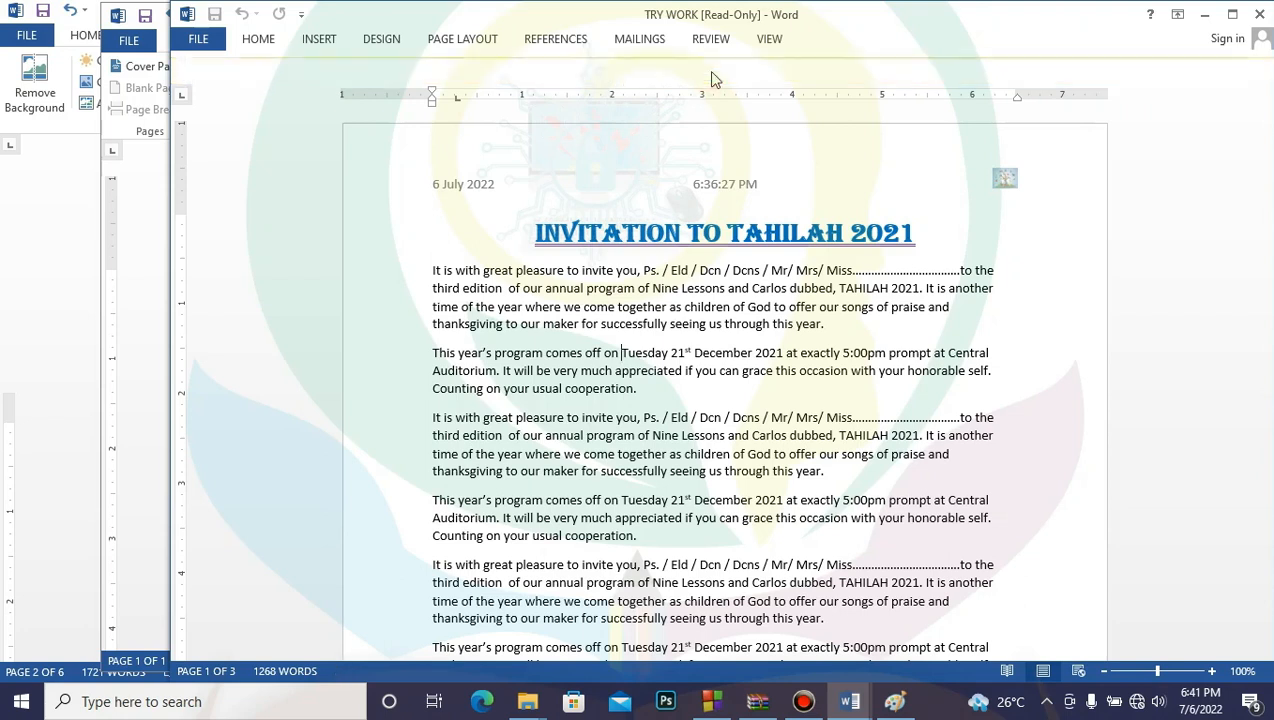
{"action": "left_click", "coordinate": [617, 441]}
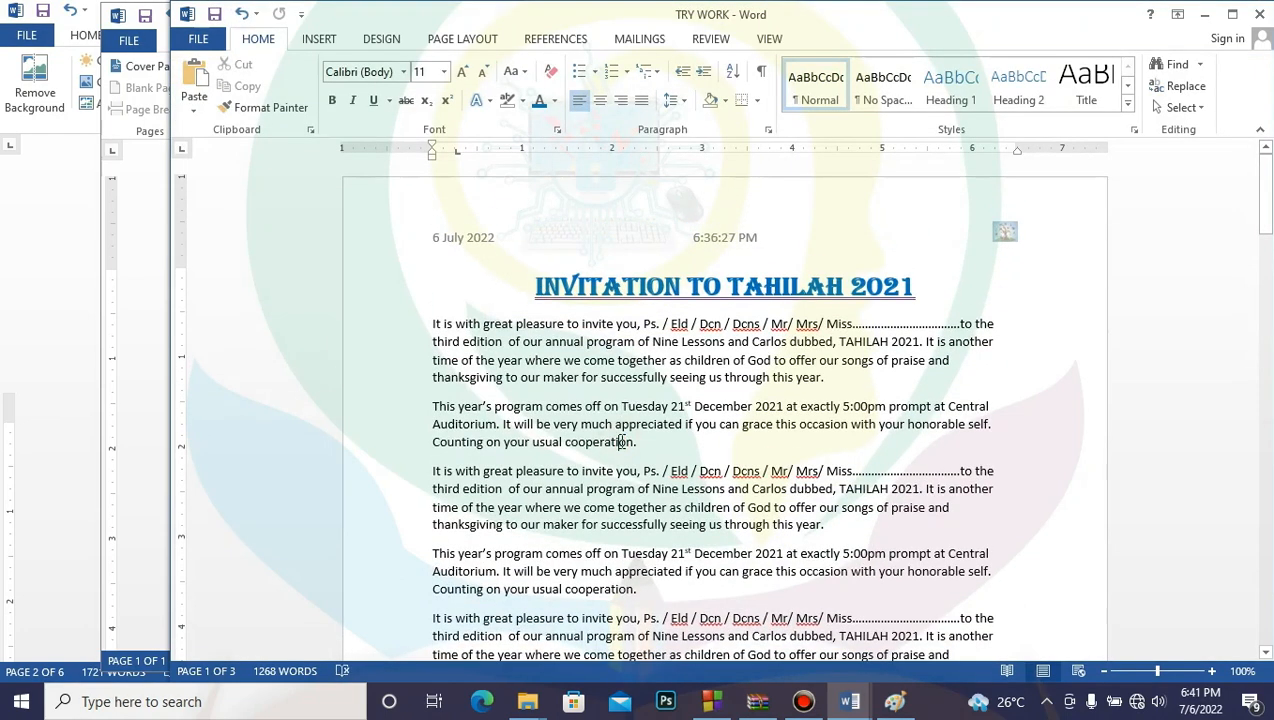
{"action": "type", "text": "JHGJGJHGJH"}
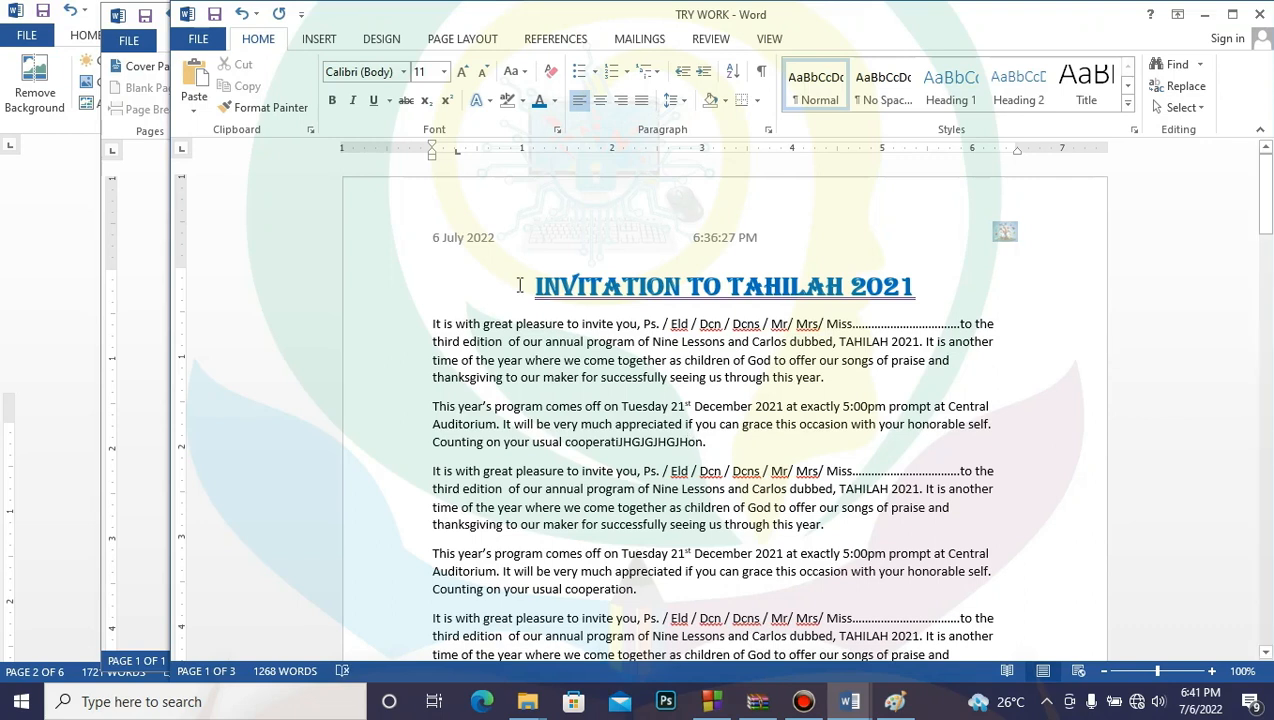
{"action": "key", "text": "ctrl+z"}
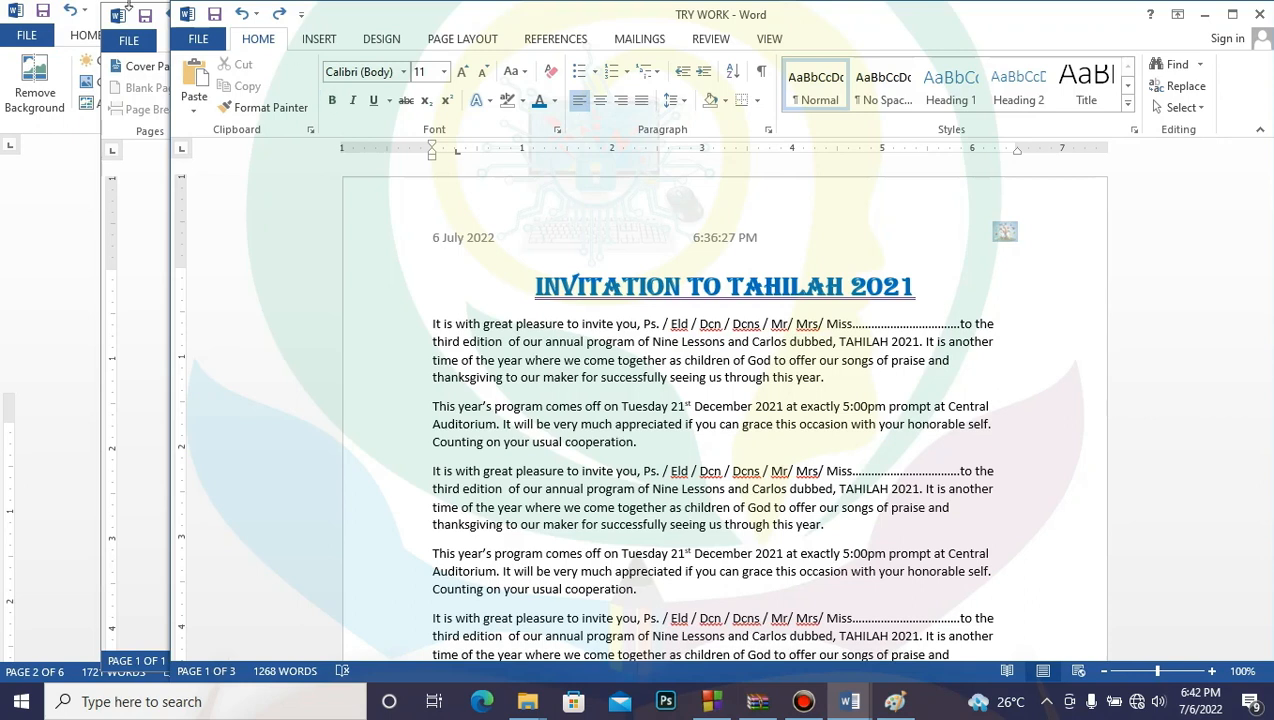
Step: Choose Encrypt with Password from Protect Document on TRY WORK's Info page
{"action": "left_click", "coordinate": [198, 40]}
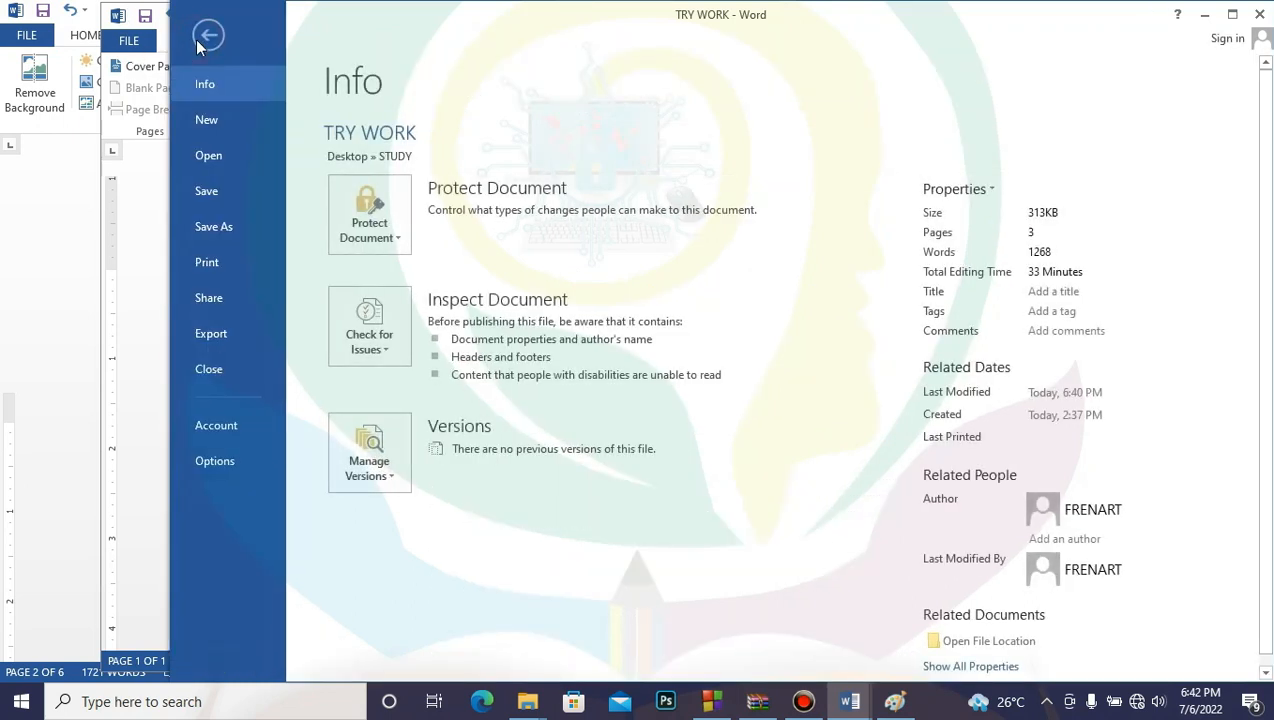
{"action": "left_click", "coordinate": [400, 235]}
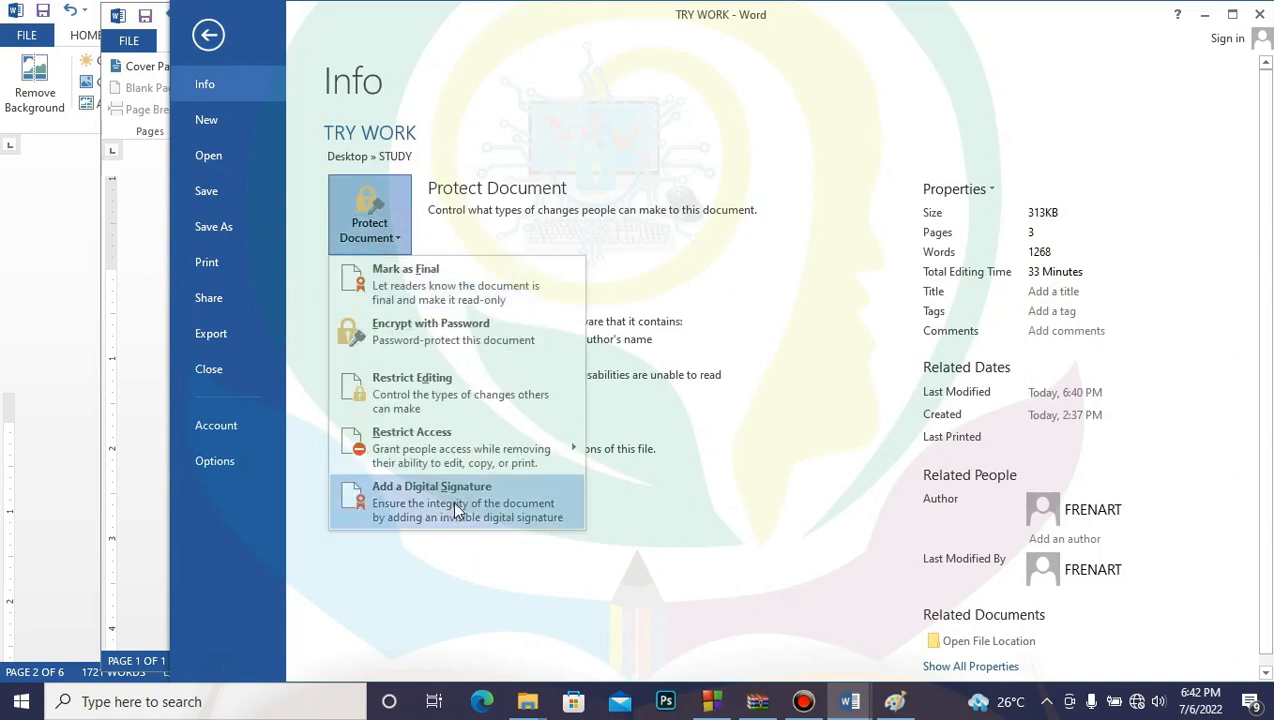
{"action": "left_click", "coordinate": [436, 335]}
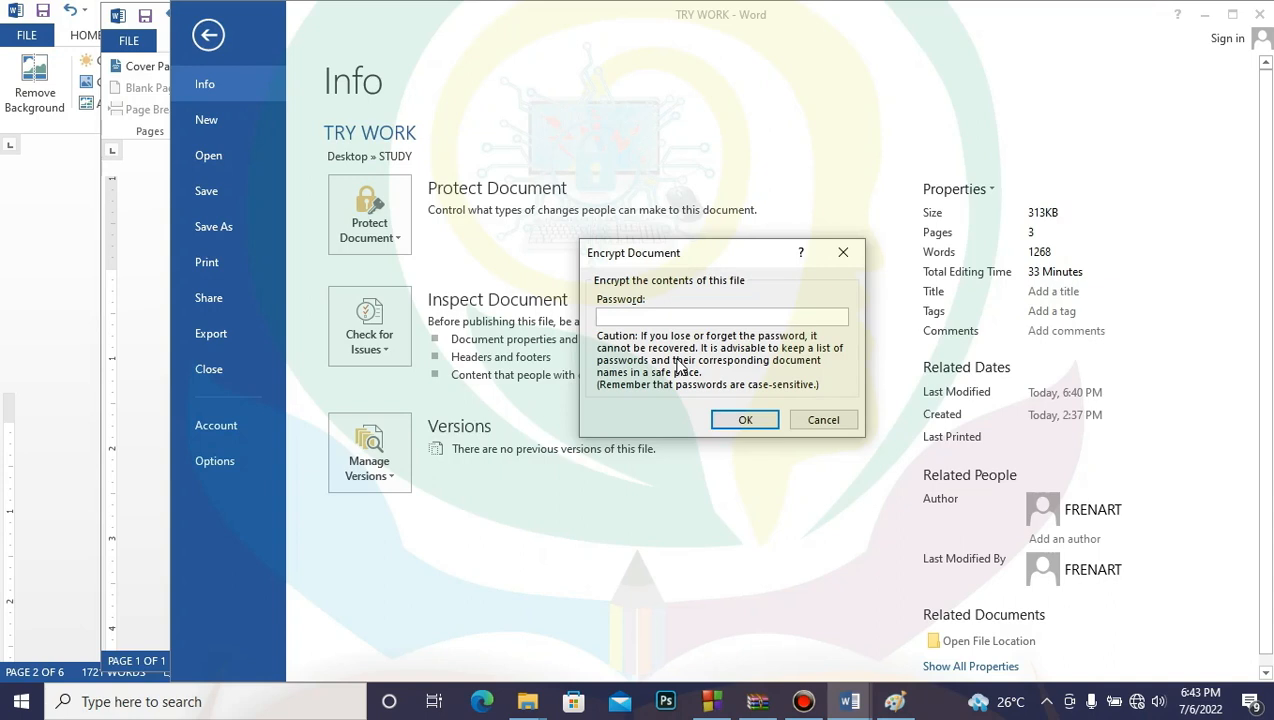
Step: Enter and confirm a document password, then go back to the invitation text
{"action": "left_click", "coordinate": [634, 318]}
{"action": "type", "text": "123"}
{"action": "left_click", "coordinate": [754, 420]}
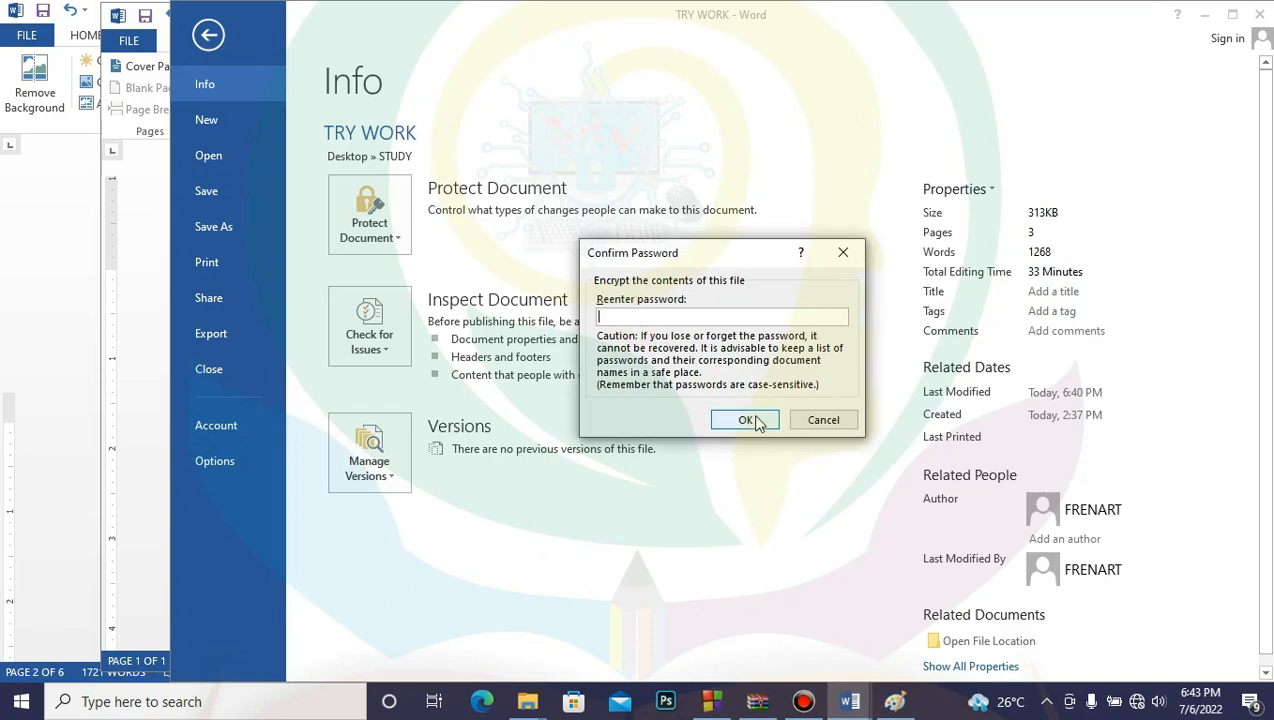
{"action": "left_click", "coordinate": [604, 315]}
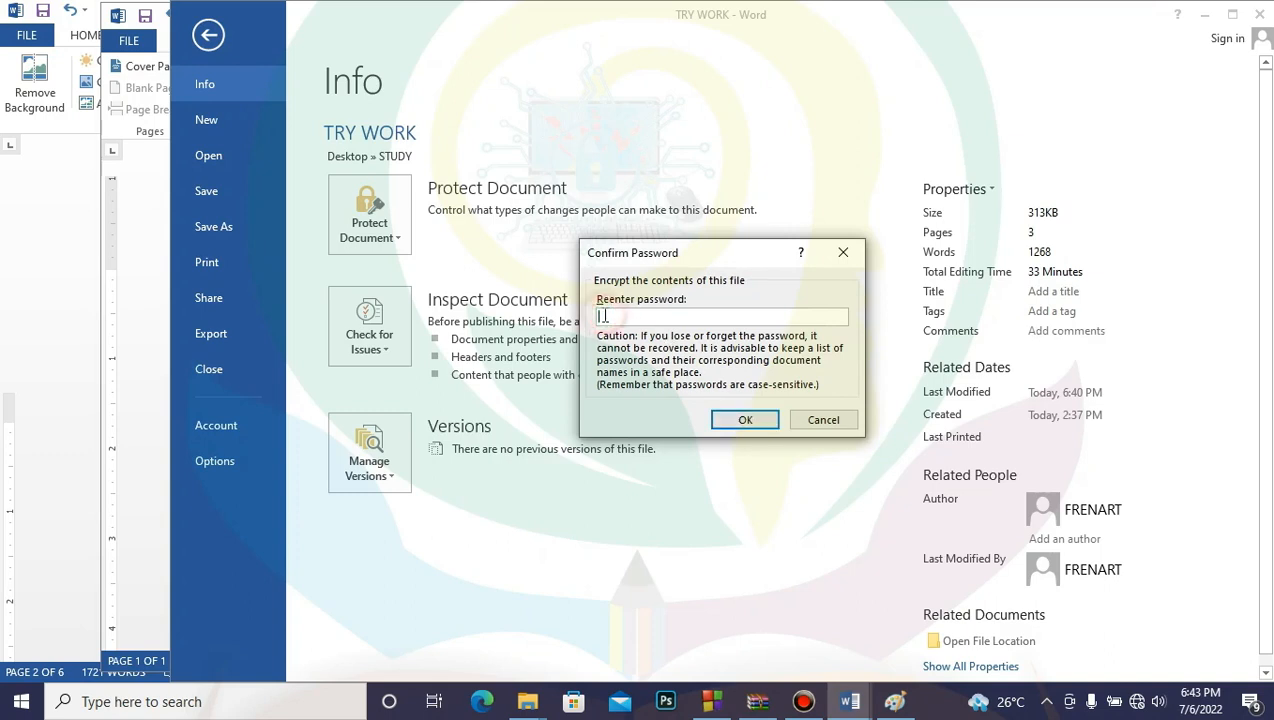
{"action": "type", "text": "123"}
{"action": "left_click", "coordinate": [766, 424]}
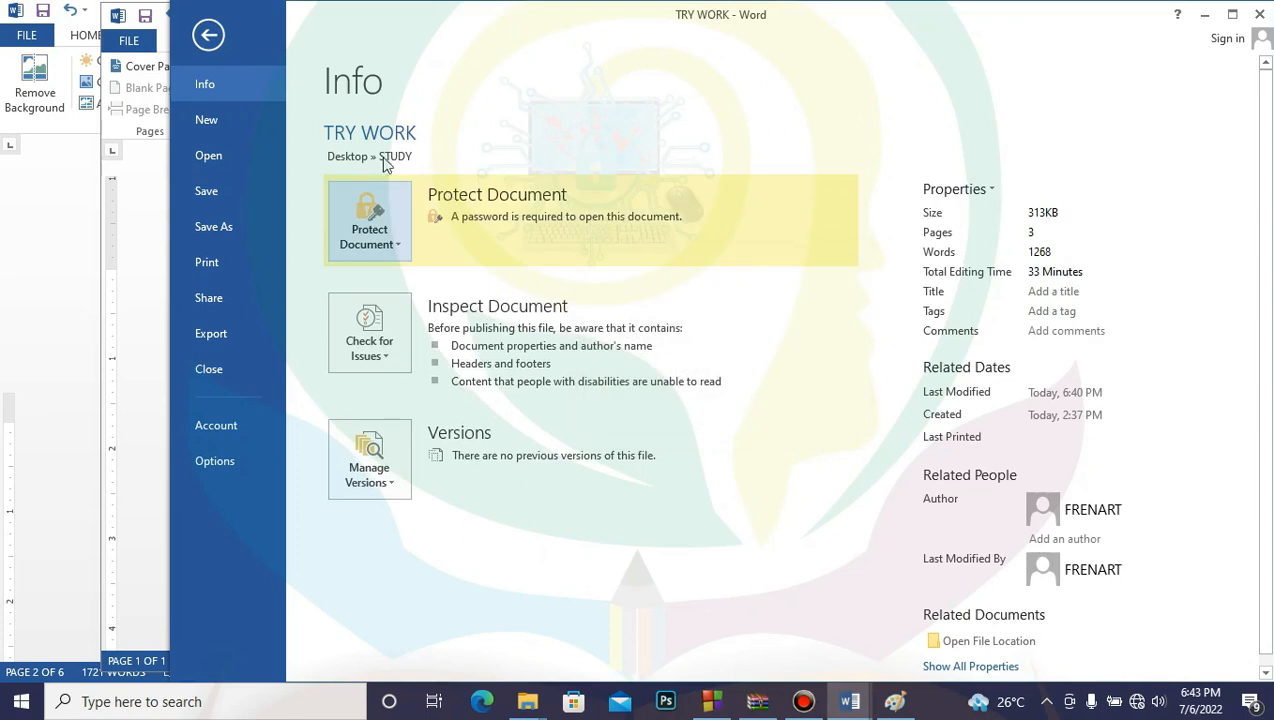
{"action": "left_click", "coordinate": [208, 35]}
{"action": "left_click", "coordinate": [670, 488]}
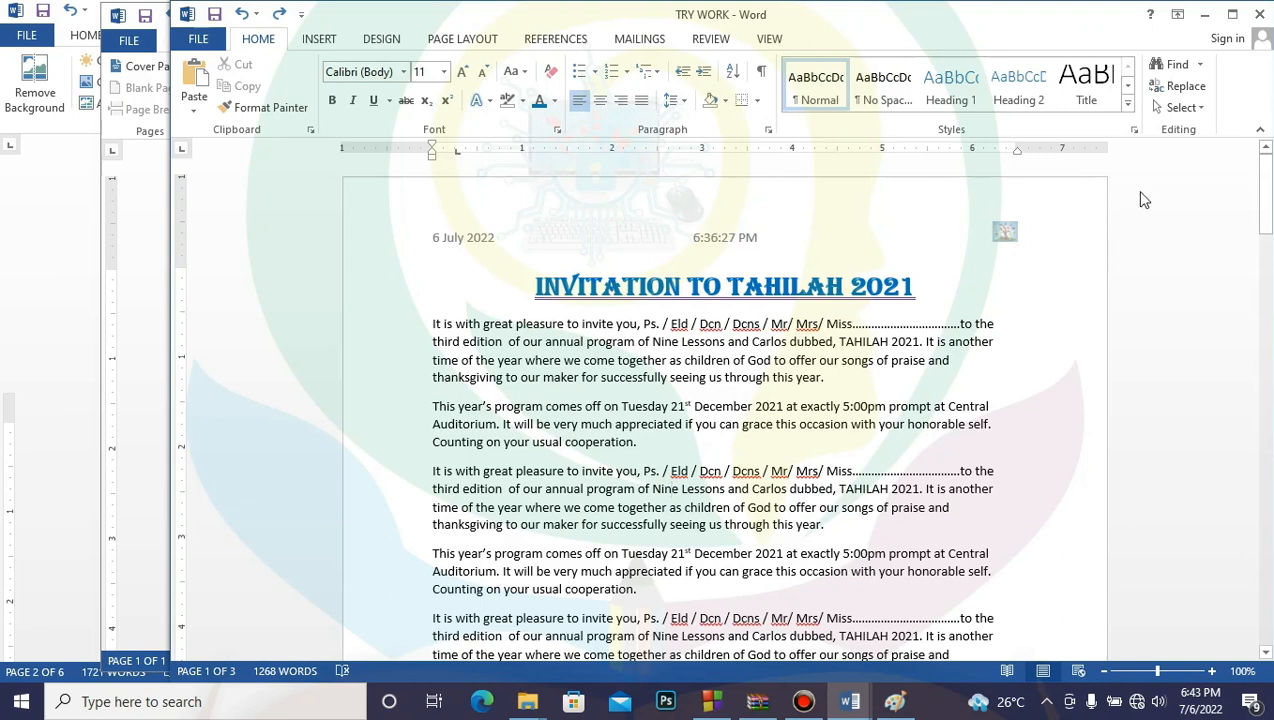
Step: Save and close TRY WORK, then reopen it from the STUDY folder in File Explorer
{"action": "left_click", "coordinate": [1259, 20]}
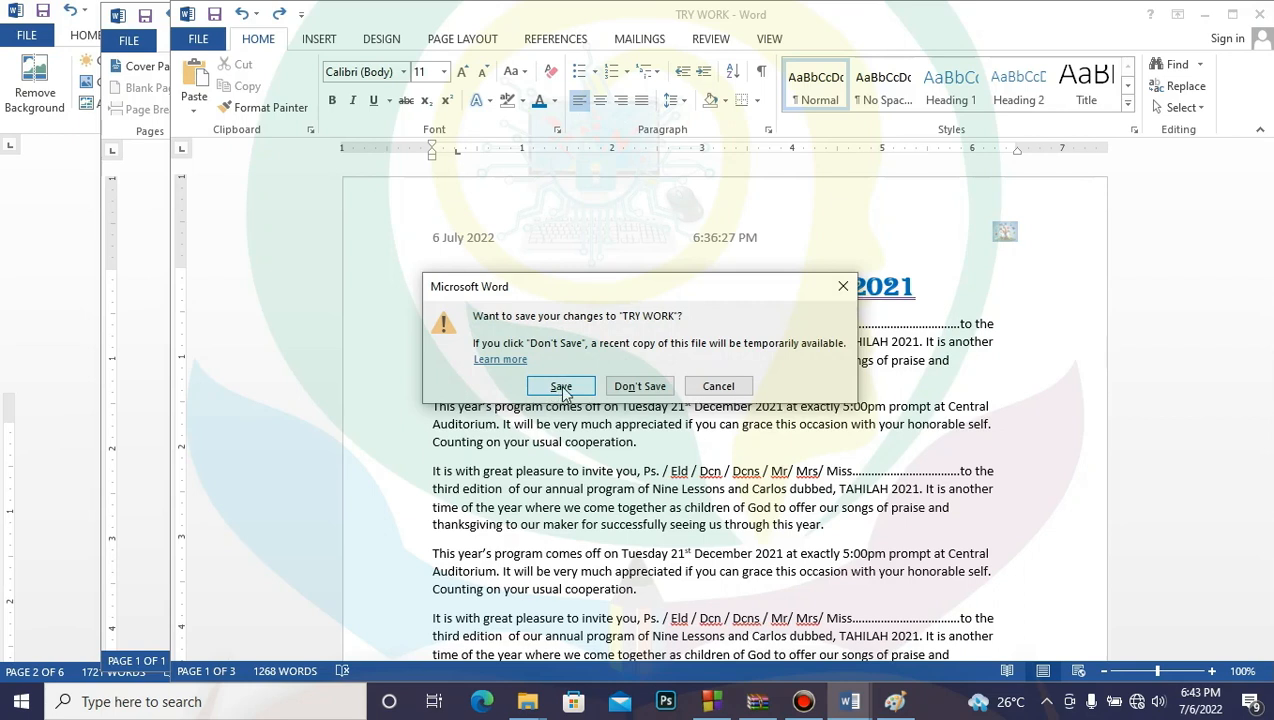
{"action": "left_click", "coordinate": [561, 387]}
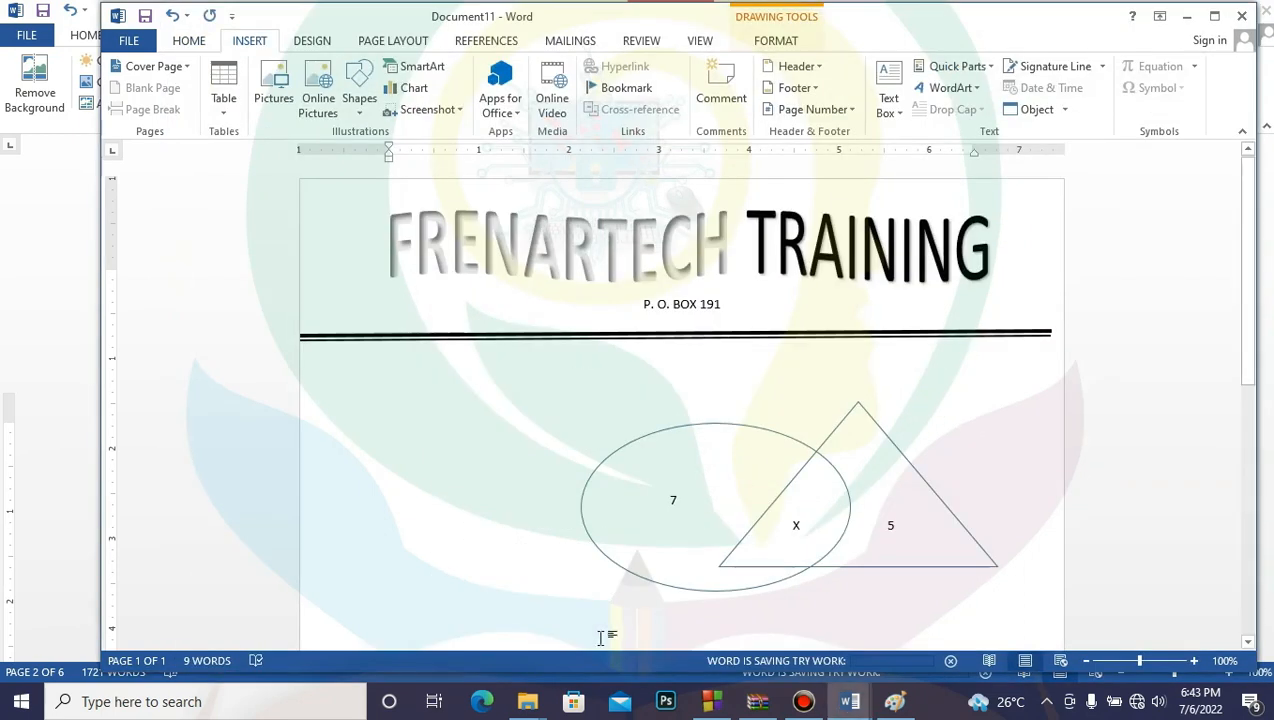
{"action": "mouse_move", "coordinate": [532, 703]}
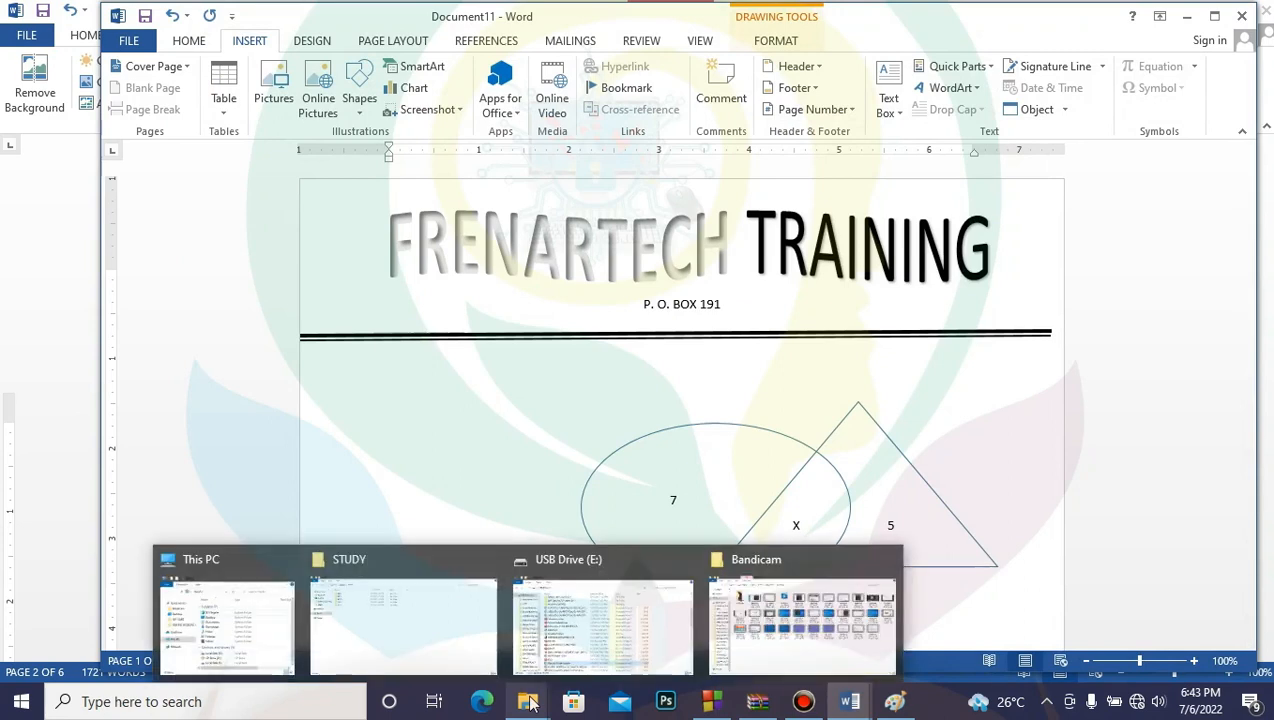
{"action": "left_click", "coordinate": [446, 640]}
{"action": "left_click", "coordinate": [308, 424]}
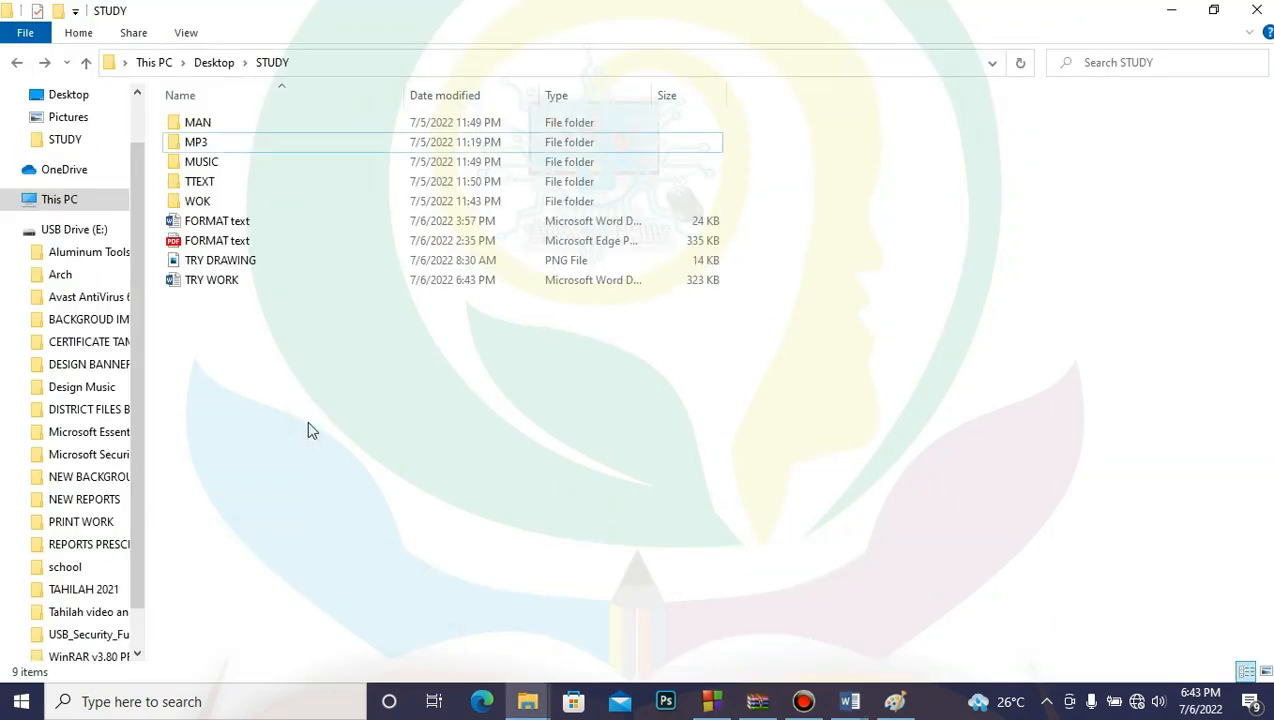
{"action": "double_click", "coordinate": [205, 288]}
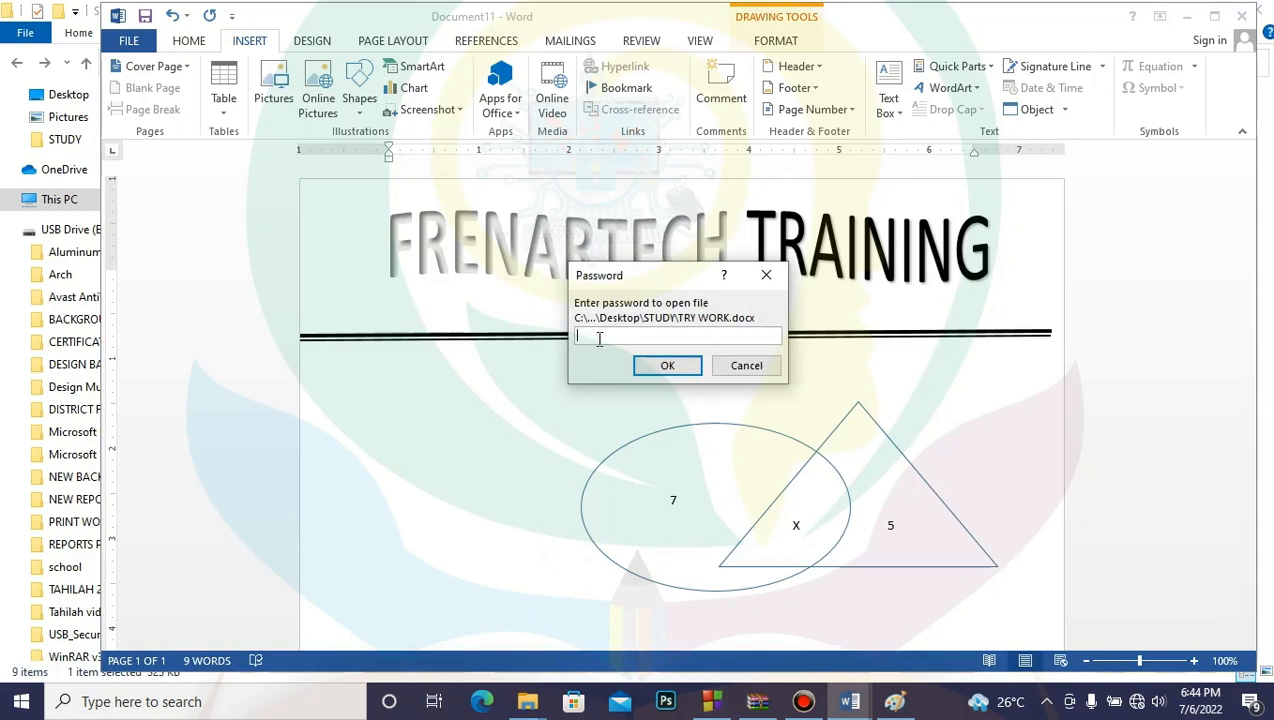
Step: Enter the file password, maximize the reopened TRY WORK window and show the Mailings tab
{"action": "type", "text": "123"}
{"action": "left_click", "coordinate": [667, 366]}
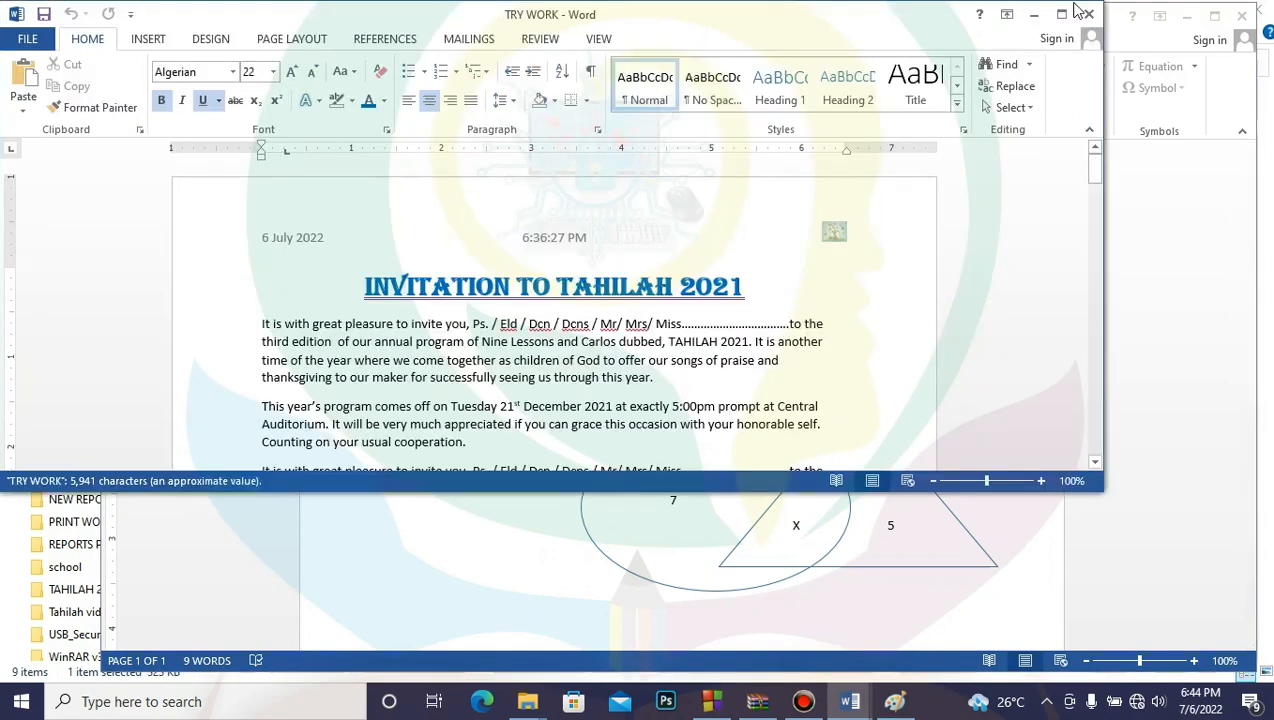
{"action": "left_click", "coordinate": [1061, 14]}
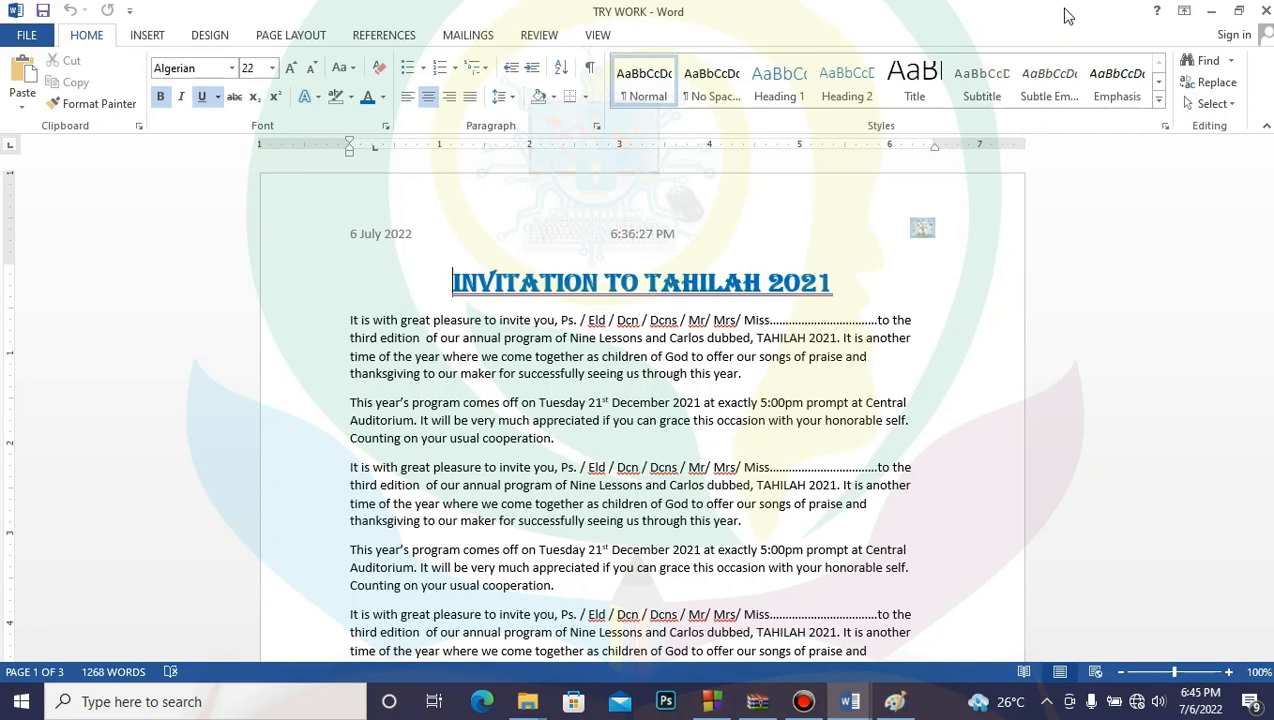
{"action": "left_click", "coordinate": [466, 35]}
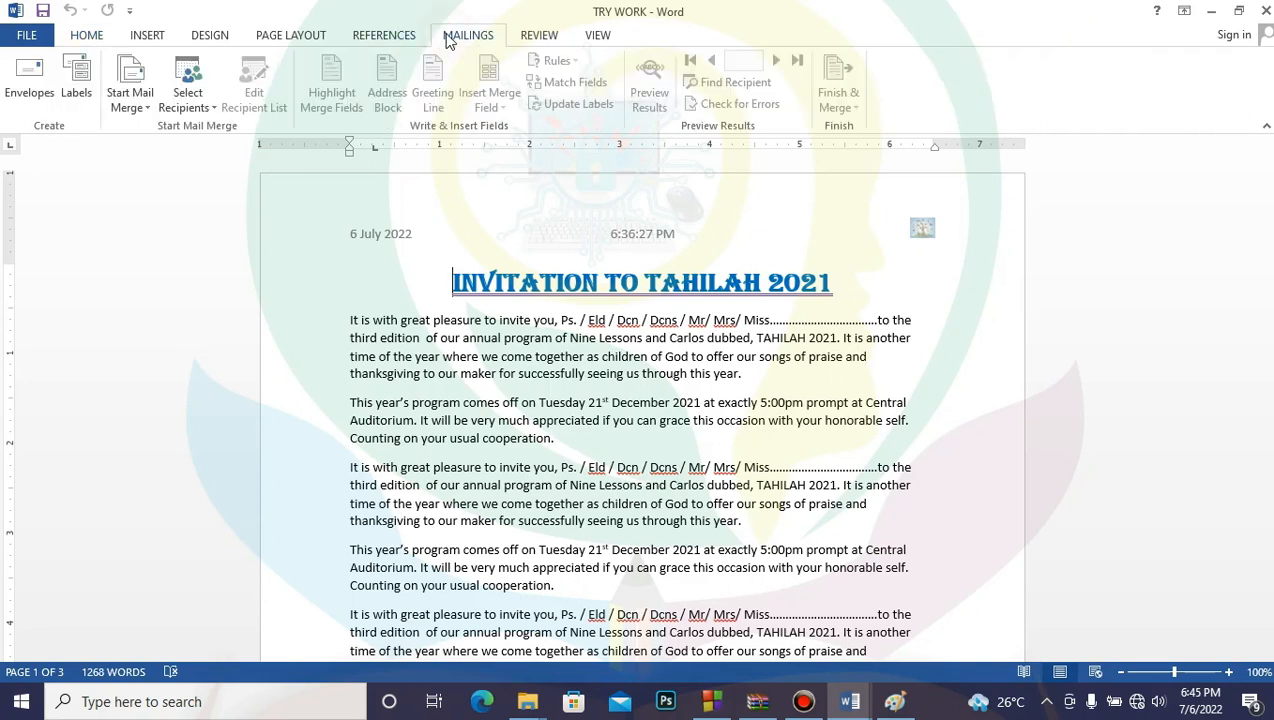
Step: Open the Envelopes and Labels dialog, glancing at the Labels tab before returning to Envelopes
{"action": "left_click", "coordinate": [33, 78]}
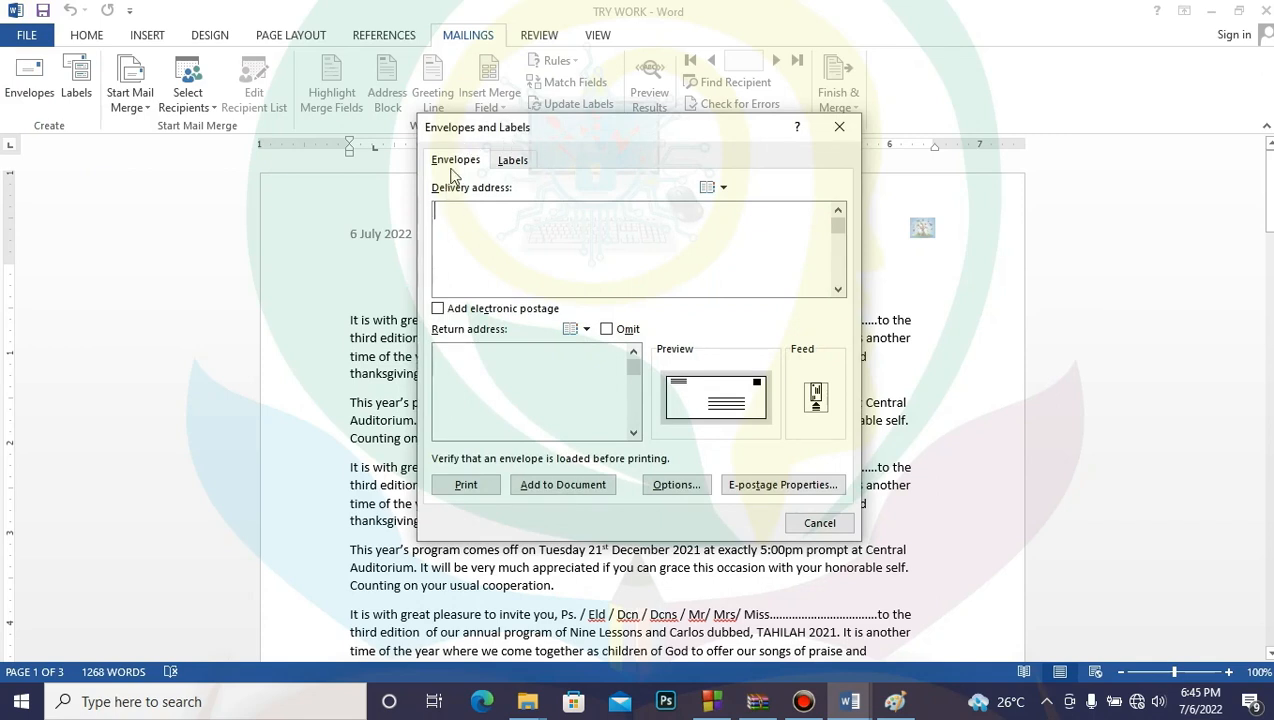
{"action": "left_click", "coordinate": [514, 163]}
{"action": "left_click", "coordinate": [462, 168]}
Step: Type the recipient's three-line delivery address: name, P.O. box, and city with country
{"action": "left_click", "coordinate": [522, 227]}
{"action": "type", "text": "THE MMAN"}
{"action": "key", "text": "Return"}
{"action": "type", "text": "P."}
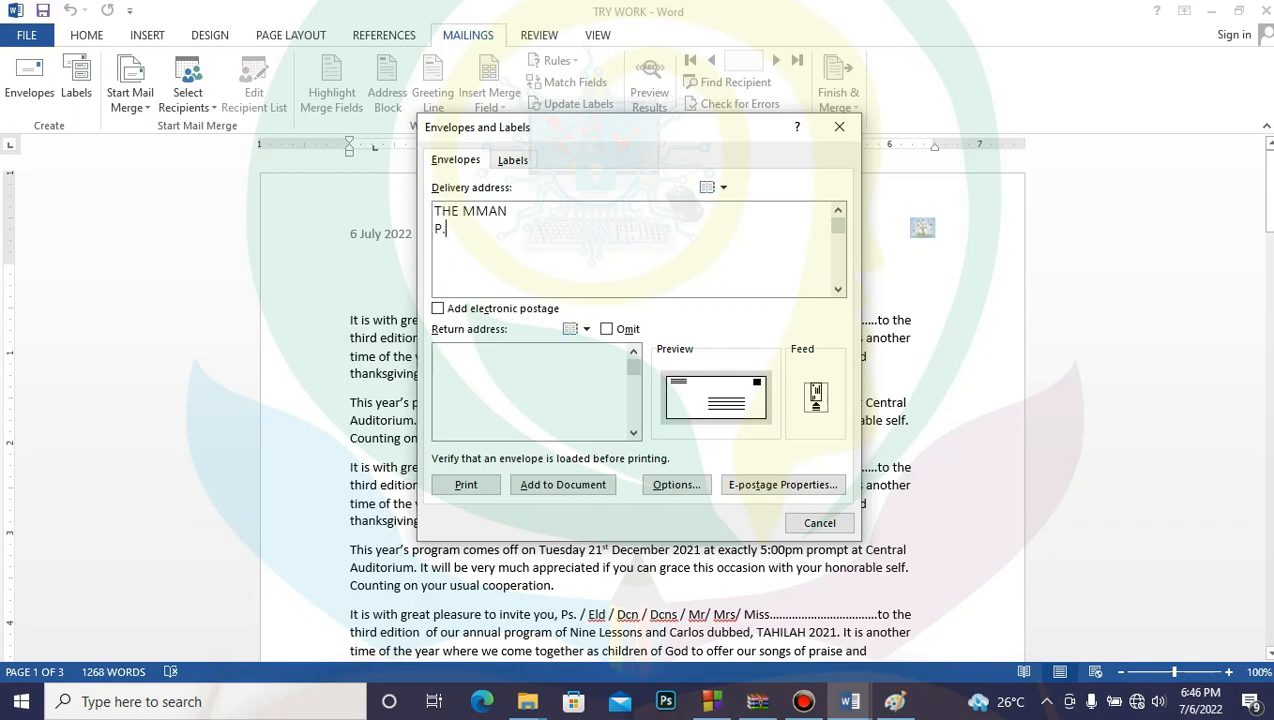
{"action": "type", "text": " O. BOX 111"}
{"action": "key", "text": "Return"}
{"action": "type", "text": "ACCRA"}
{"action": "key", "text": "BackSpace"}
{"action": "type", "text": "- "}
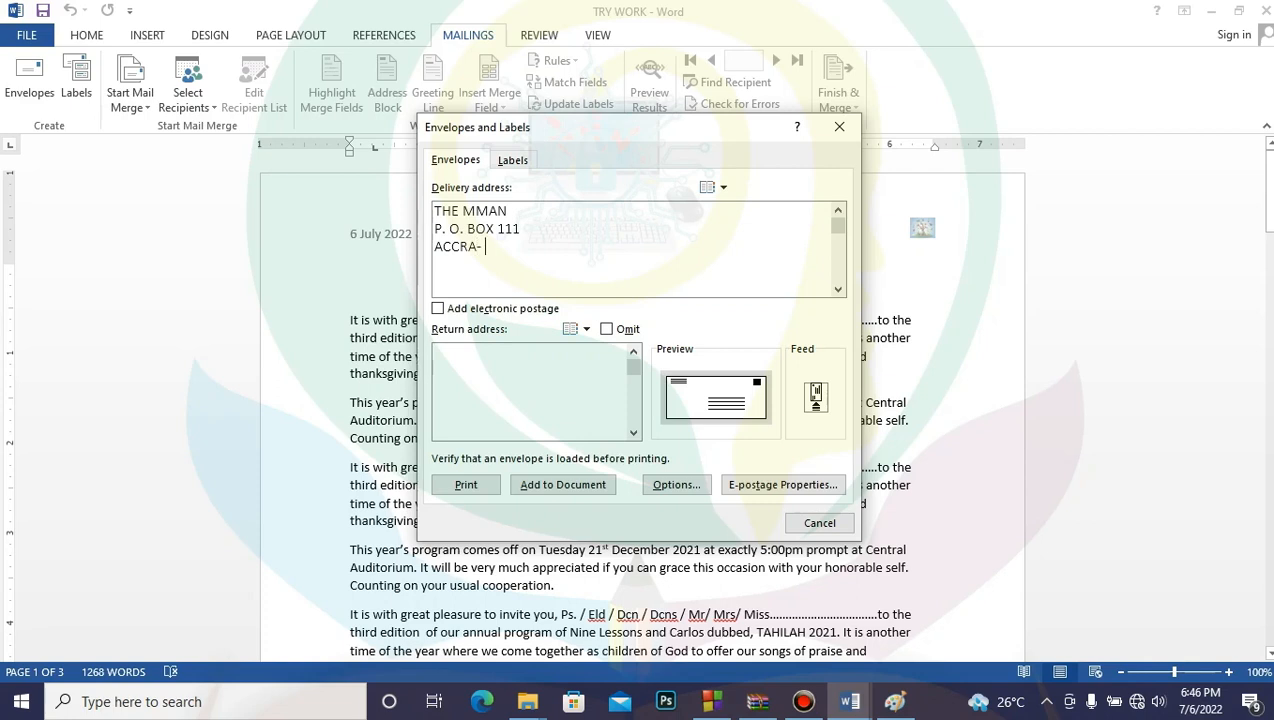
{"action": "type", "text": "GHAN"}
{"action": "type", "text": "A"}
{"action": "key", "text": "Return"}
Step: Fill in the sender's three-line return address and leave it included on the envelope
{"action": "left_click", "coordinate": [469, 403]}
{"action": "type", "text": "U"}
{"action": "key", "text": "BackSpace"}
{"action": "type", "text": "NUMA USA"}
{"action": "key", "text": "Return"}
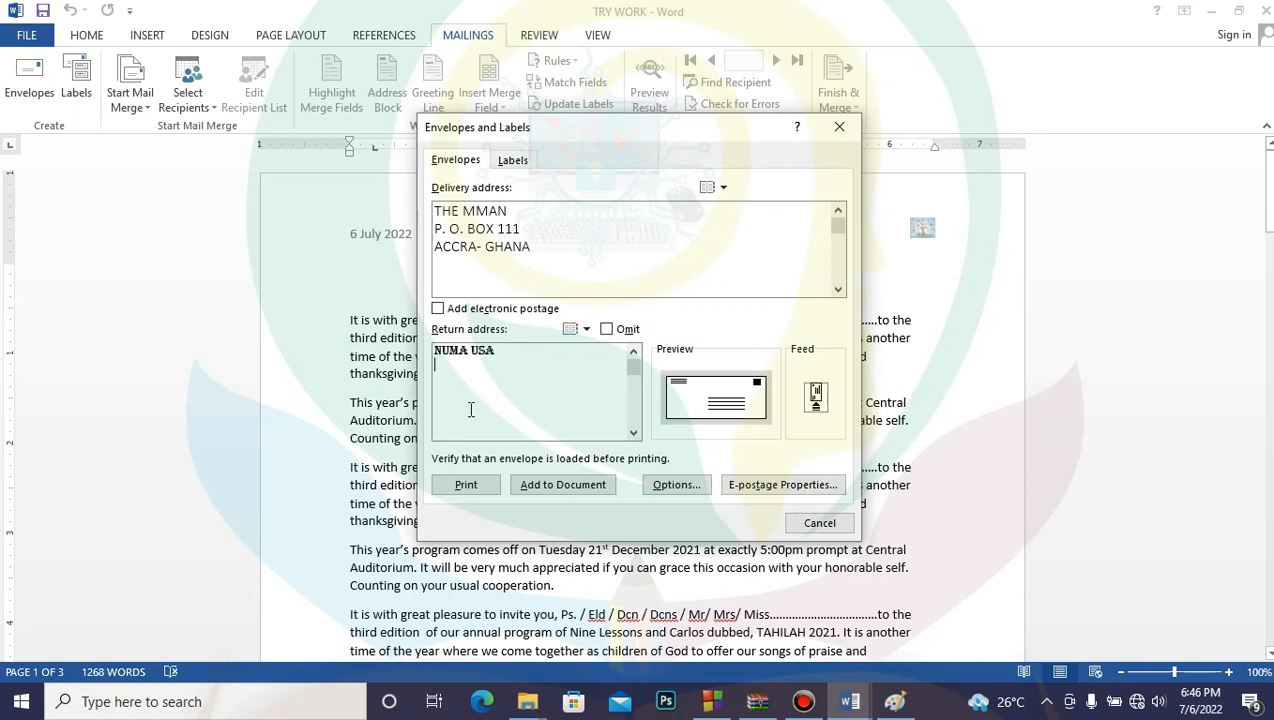
{"action": "type", "text": "SP 2251"}
{"action": "key", "text": "Return"}
{"action": "type", "text": "USA"}
{"action": "left_click", "coordinate": [606, 330]}
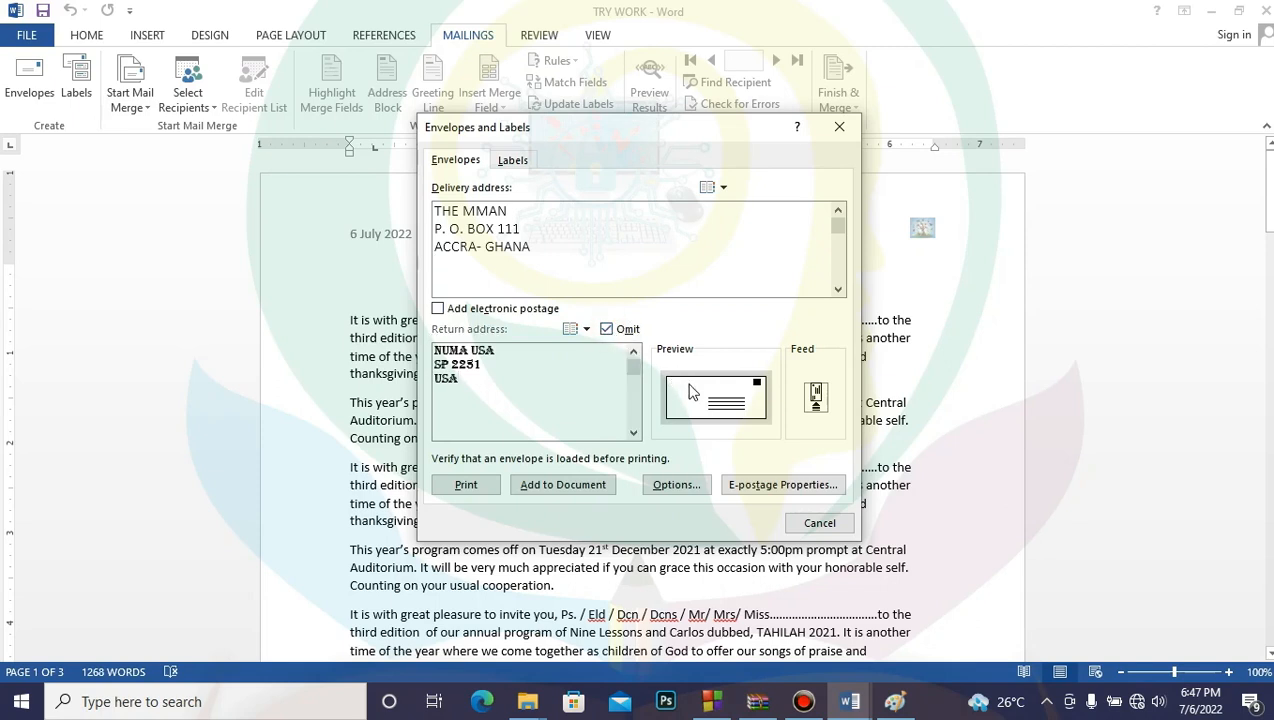
{"action": "left_click", "coordinate": [606, 330]}
{"action": "left_click", "coordinate": [562, 487]}
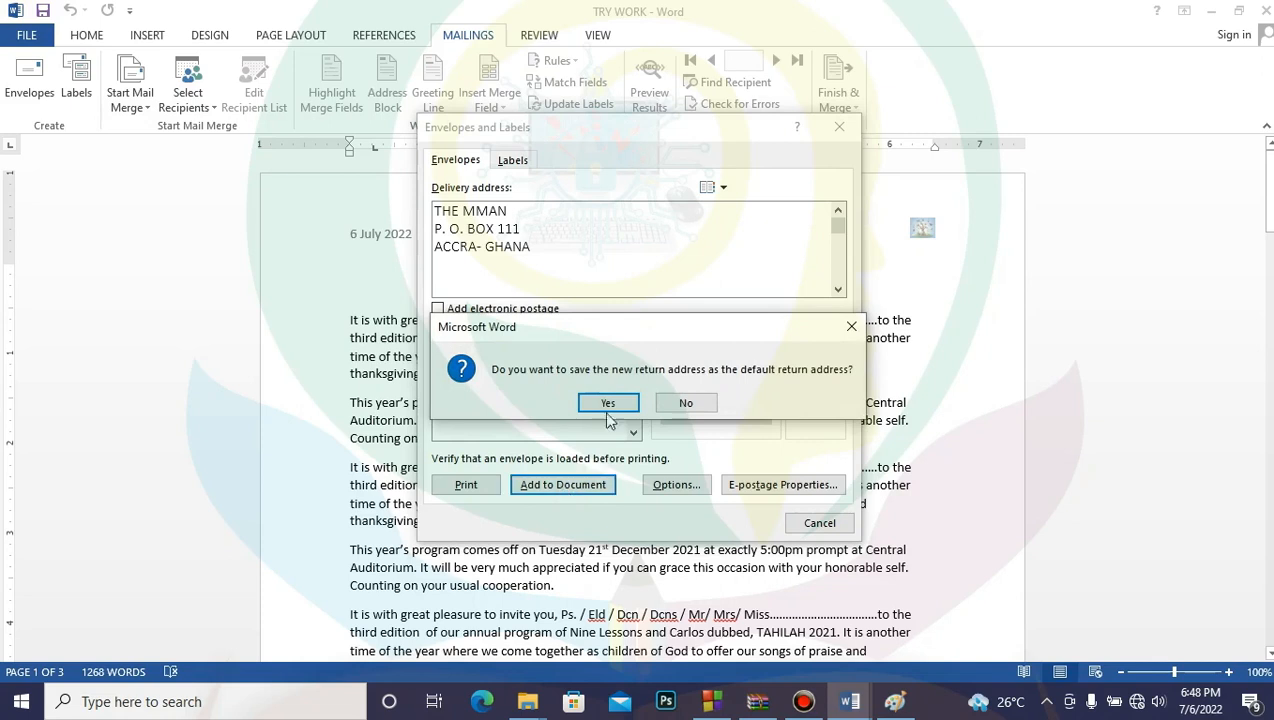
{"action": "left_click", "coordinate": [608, 404]}
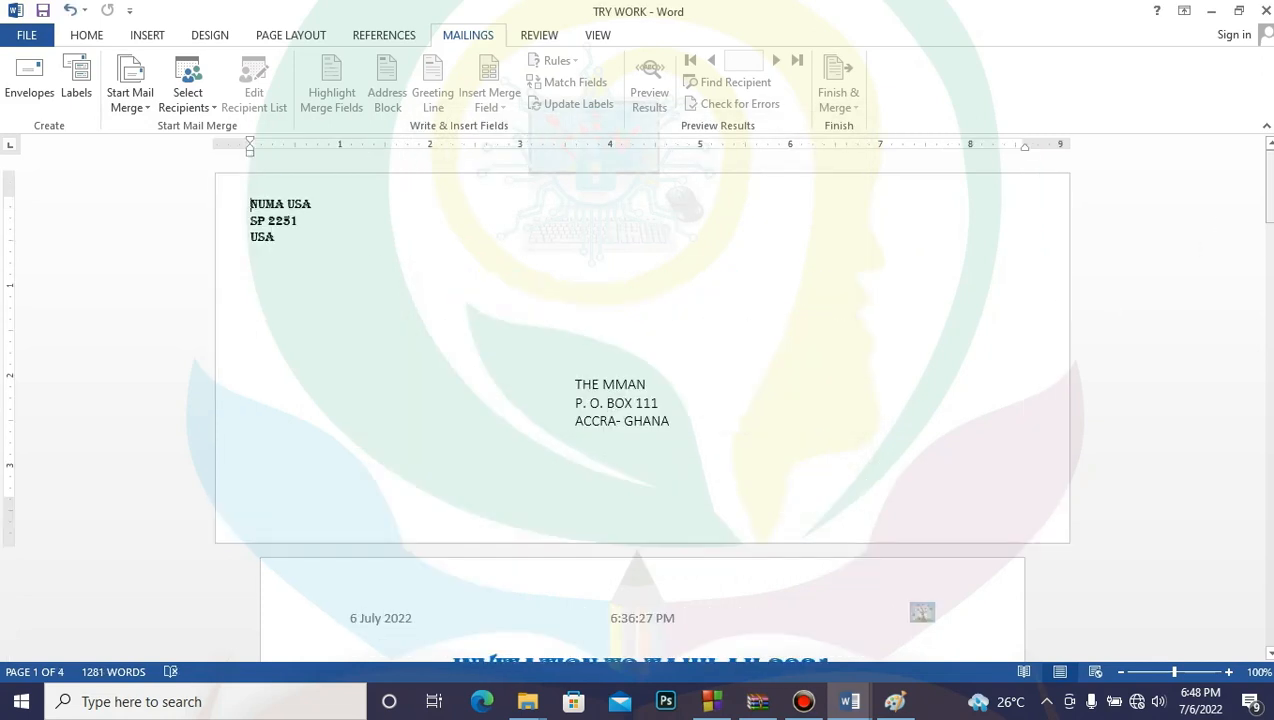
{"action": "left_click_drag", "start_coordinate": [1270, 205], "coordinate": [1270, 252]}
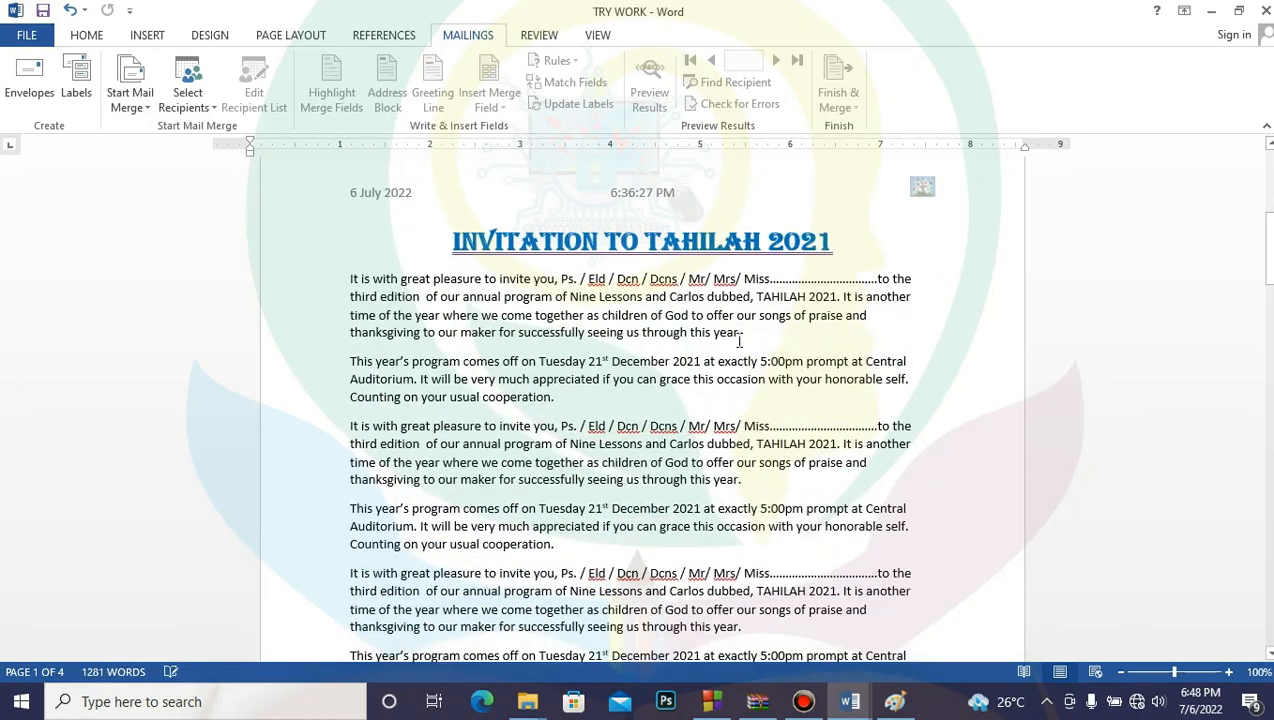
{"action": "left_click_drag", "start_coordinate": [1270, 258], "coordinate": [1267, 12]}
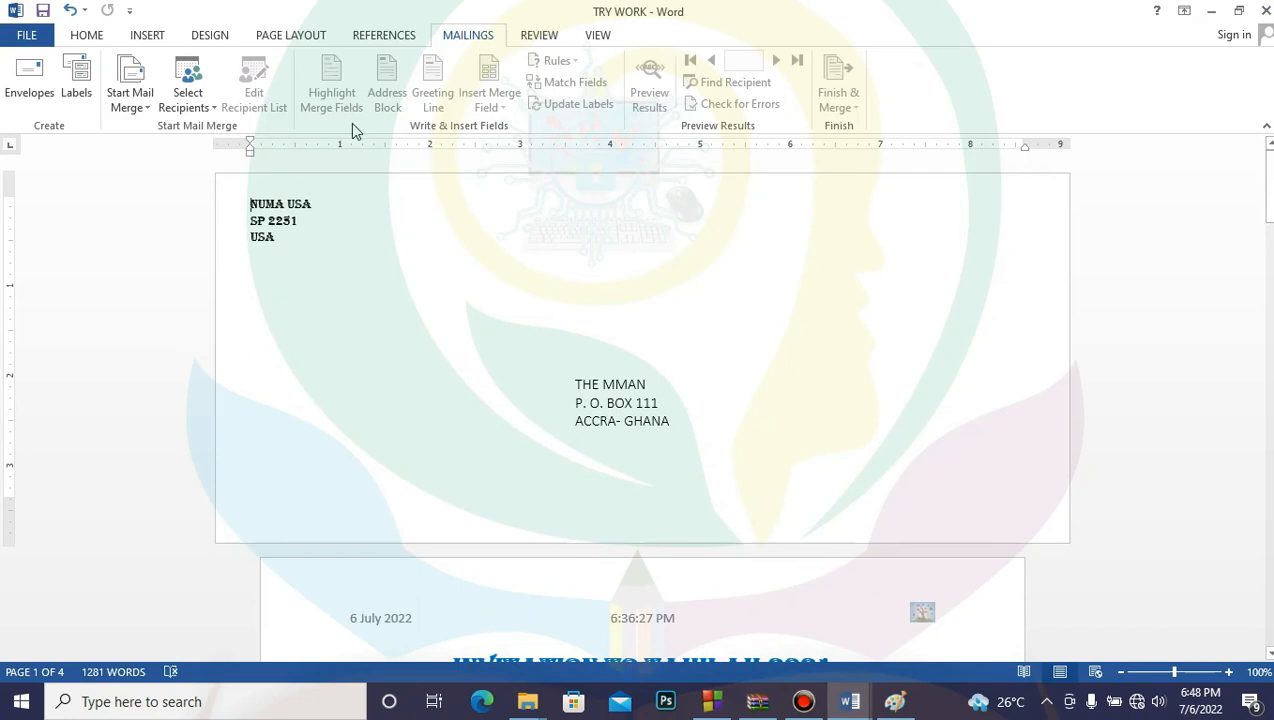
Step: Set the envelope size to DL (110 x 220 mm) in Envelope Options
{"action": "left_click", "coordinate": [28, 78]}
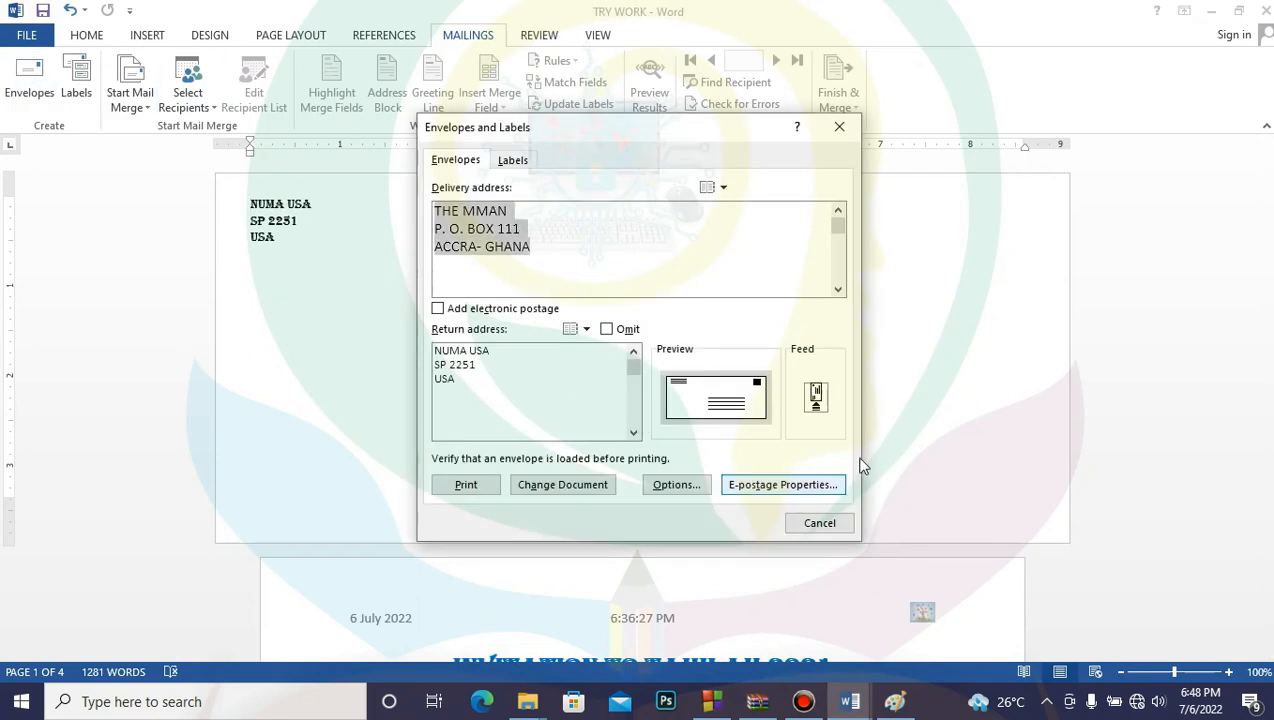
{"action": "left_click", "coordinate": [687, 487]}
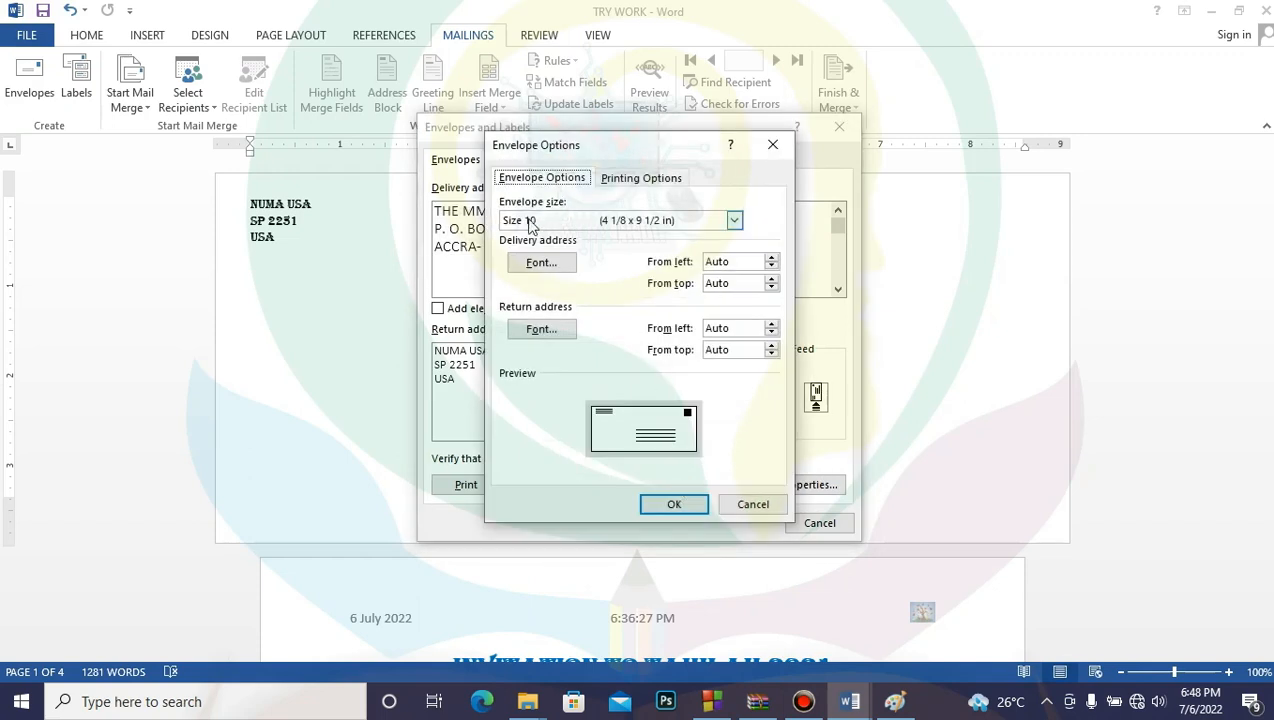
{"action": "left_click", "coordinate": [734, 221]}
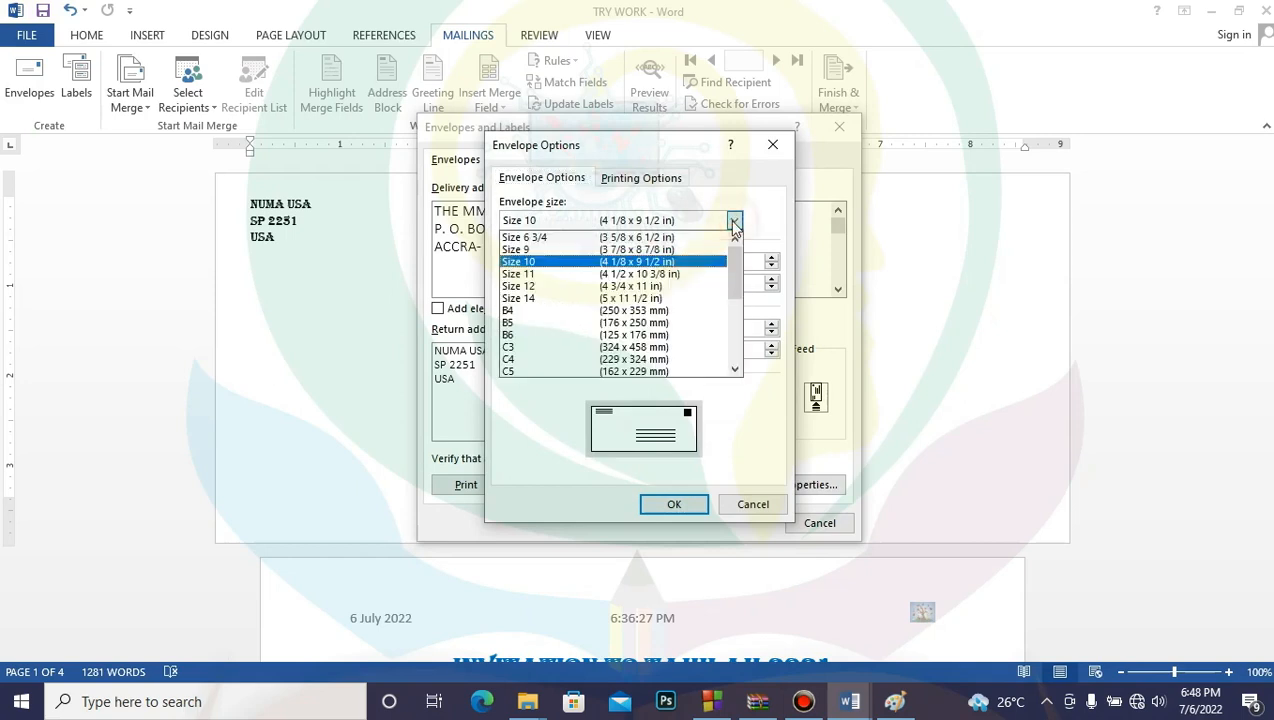
{"action": "left_click_drag", "start_coordinate": [734, 272], "coordinate": [734, 300]}
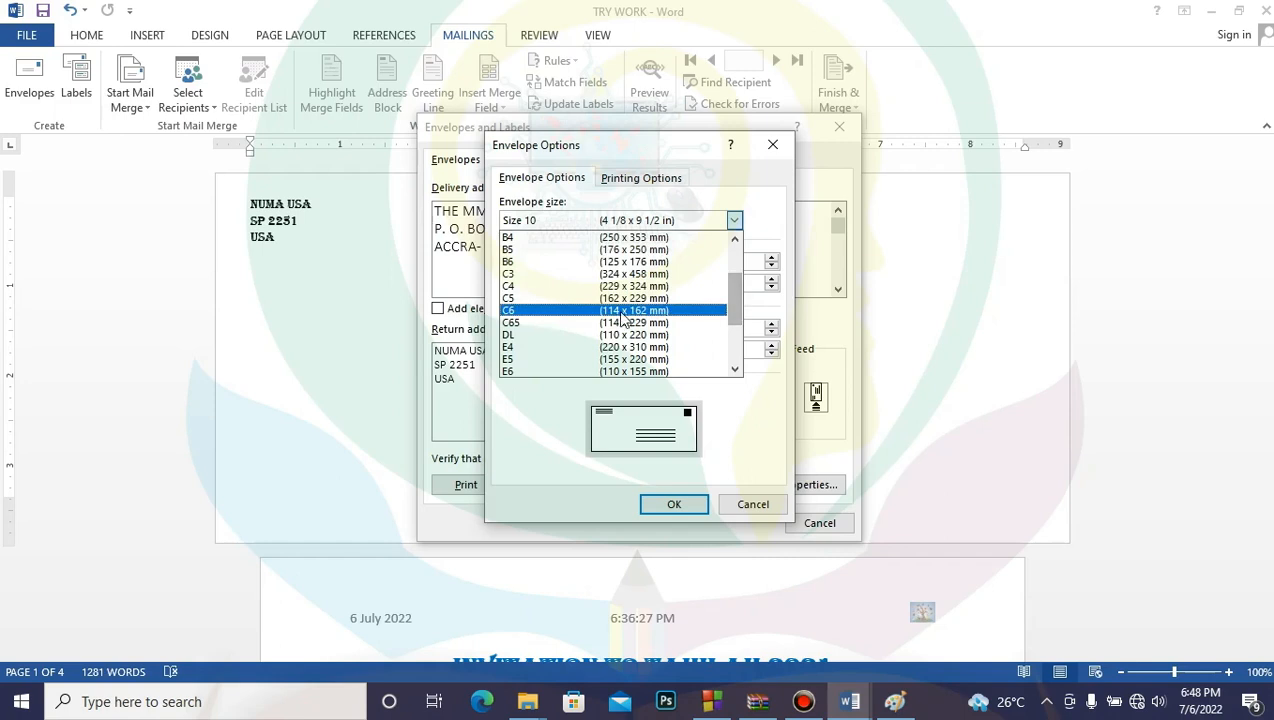
{"action": "left_click", "coordinate": [567, 334]}
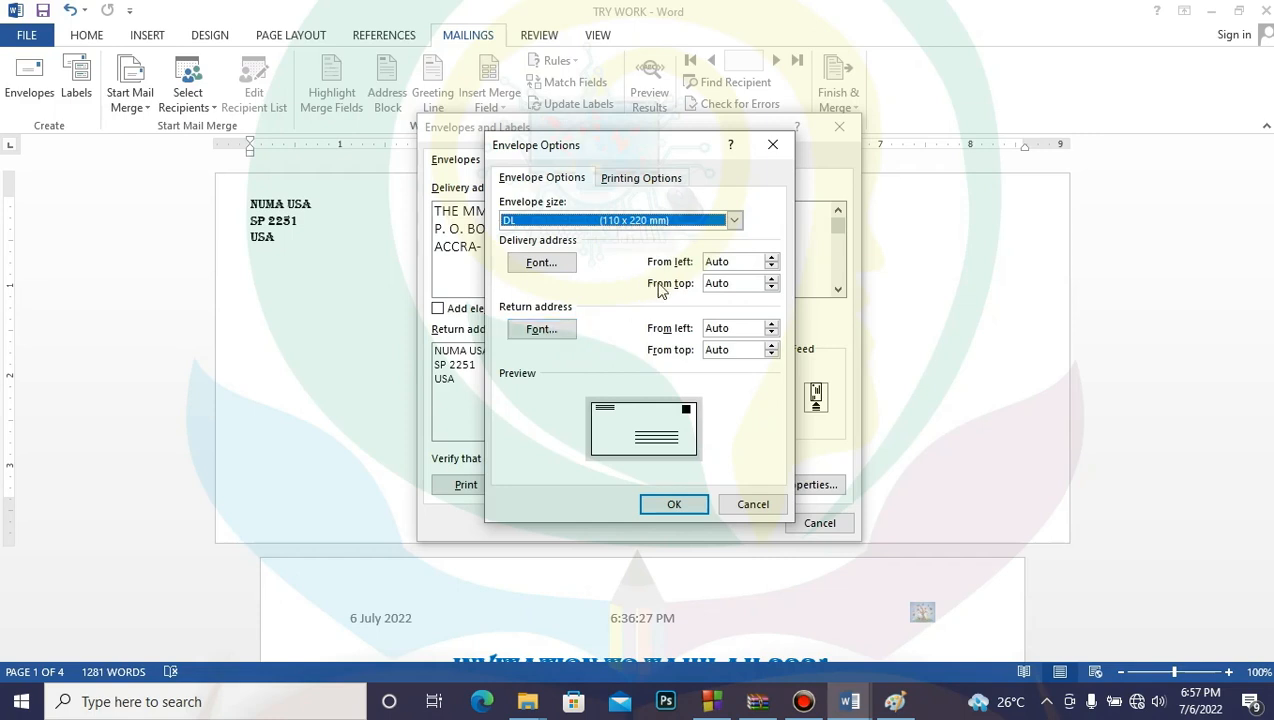
{"action": "left_click", "coordinate": [734, 221]}
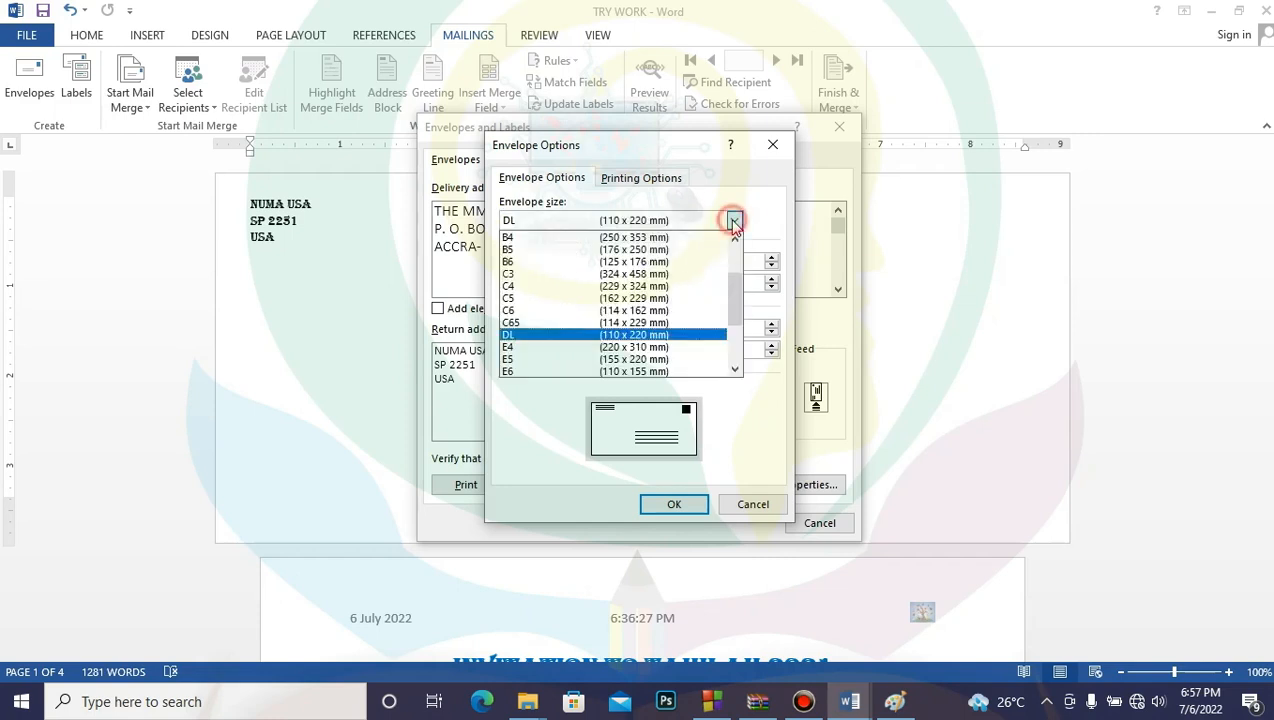
{"action": "left_click", "coordinate": [667, 335]}
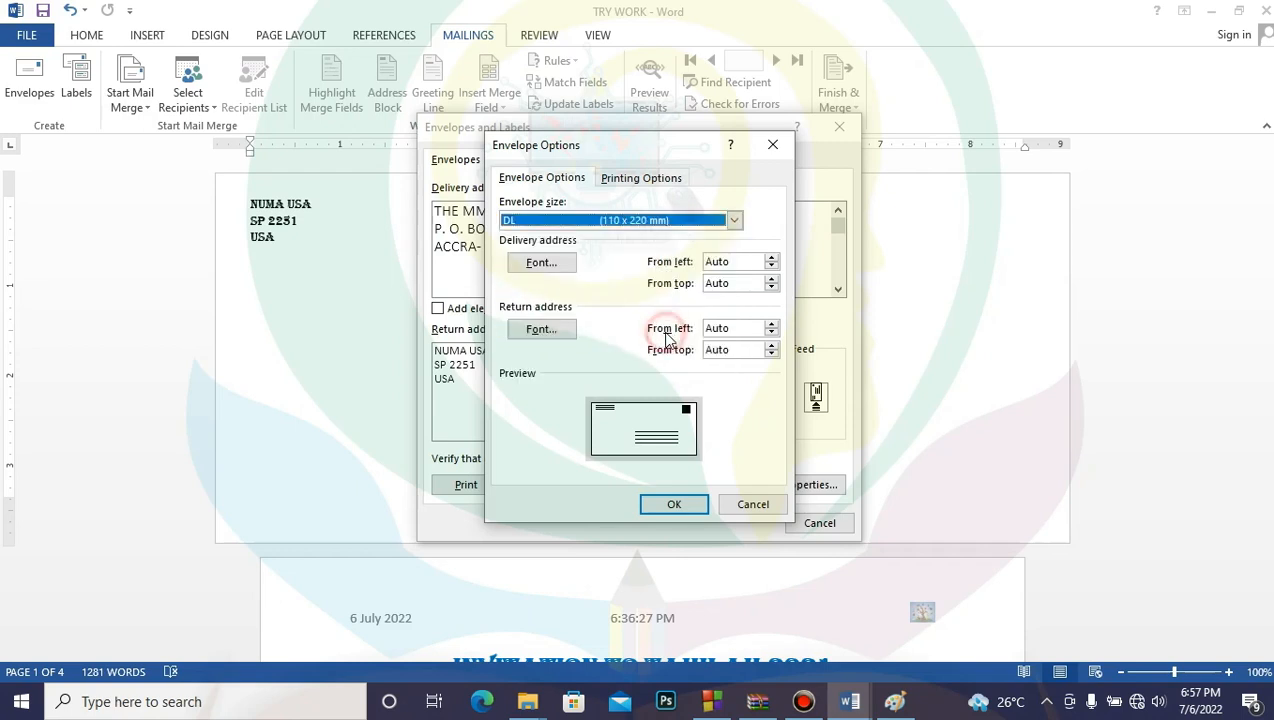
Step: Set the delivery address font to Algerian, Bold, size 14
{"action": "left_click", "coordinate": [541, 264]}
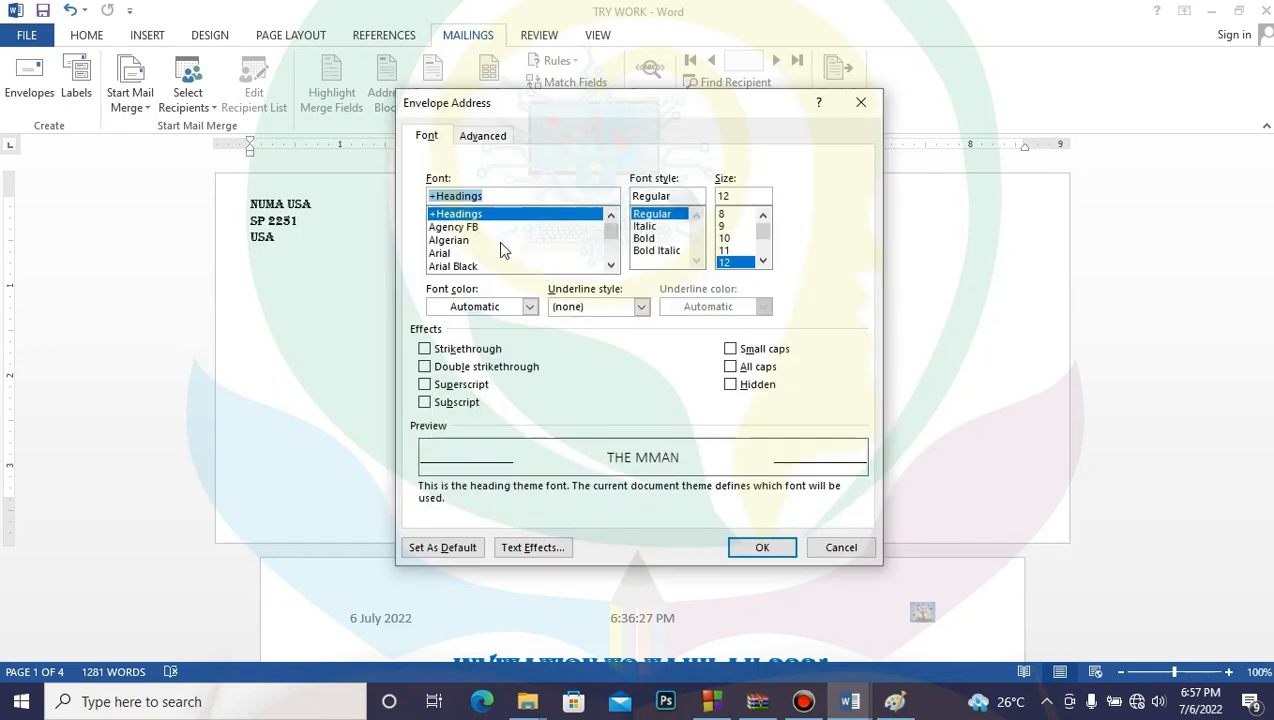
{"action": "left_click", "coordinate": [452, 243]}
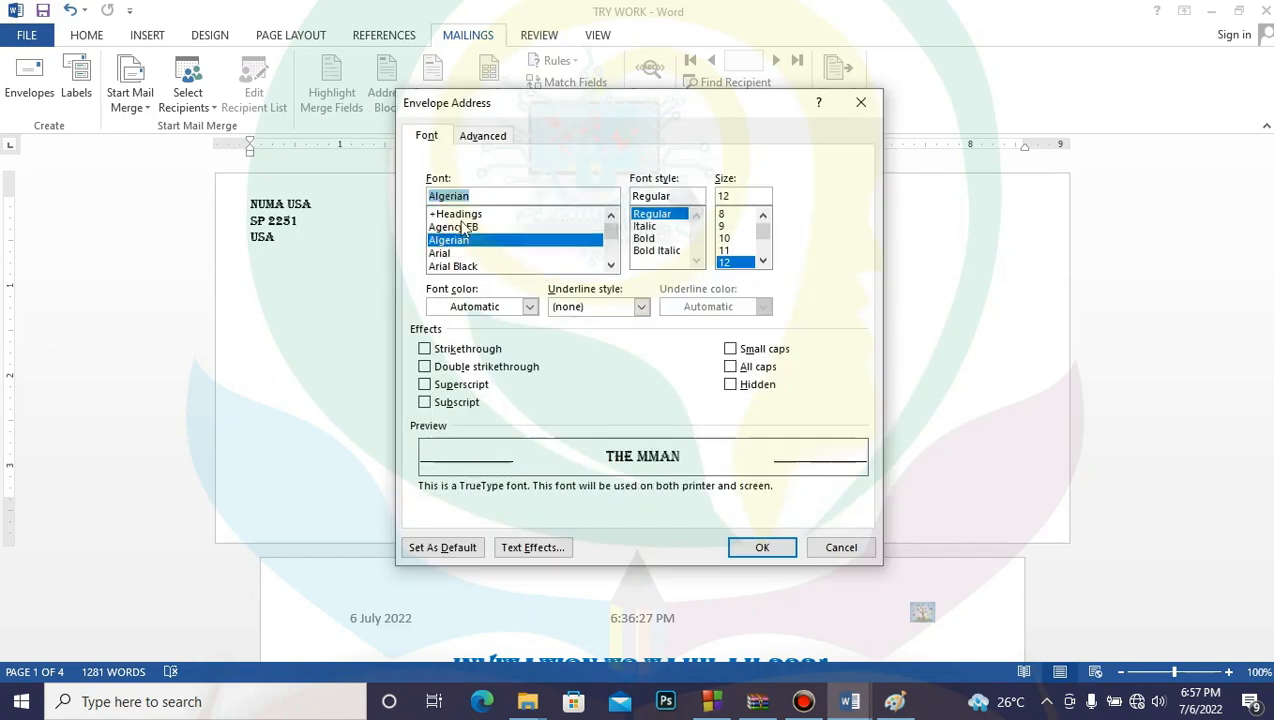
{"action": "left_click", "coordinate": [462, 216]}
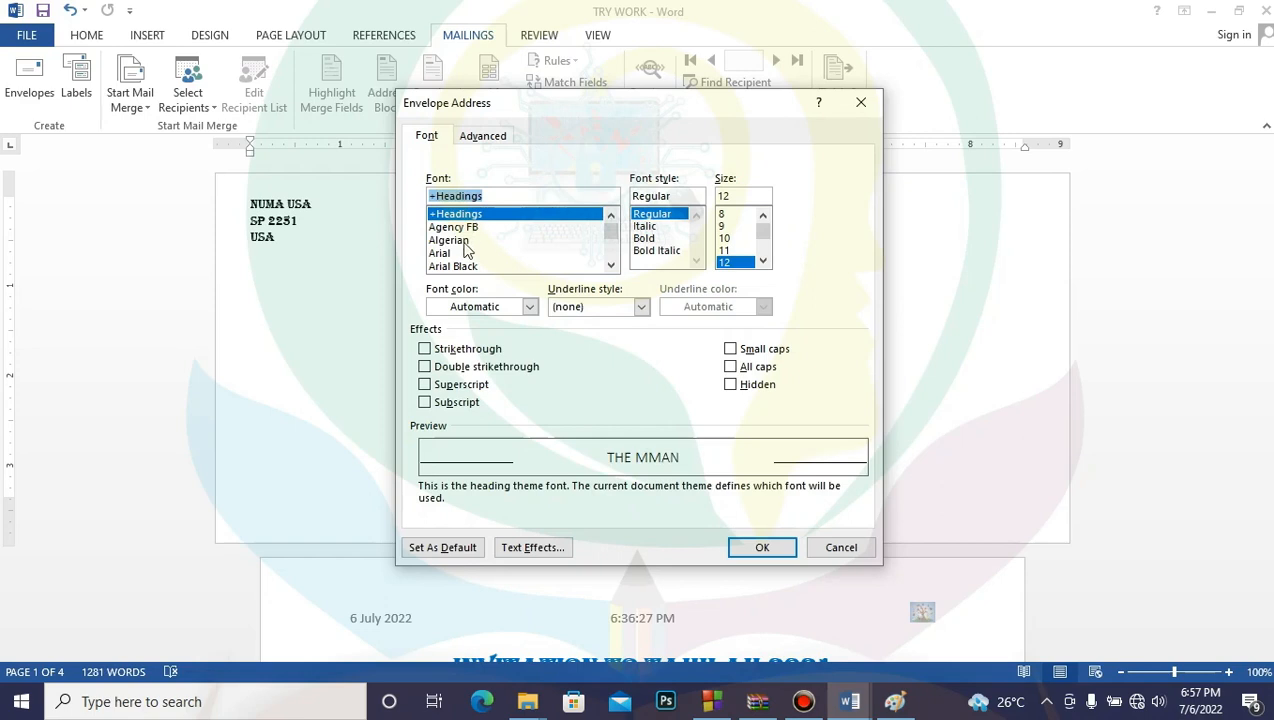
{"action": "left_click", "coordinate": [465, 241]}
{"action": "left_click", "coordinate": [650, 238]}
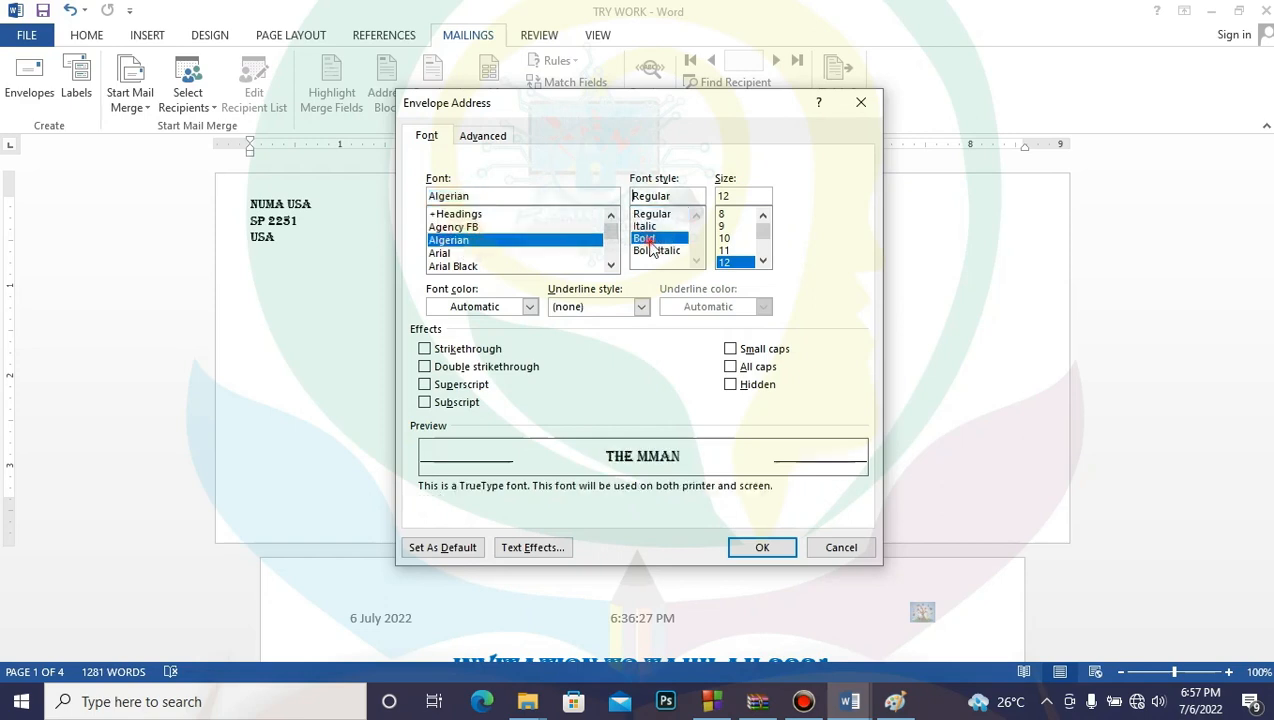
{"action": "left_click", "coordinate": [763, 261]}
{"action": "left_click", "coordinate": [735, 262]}
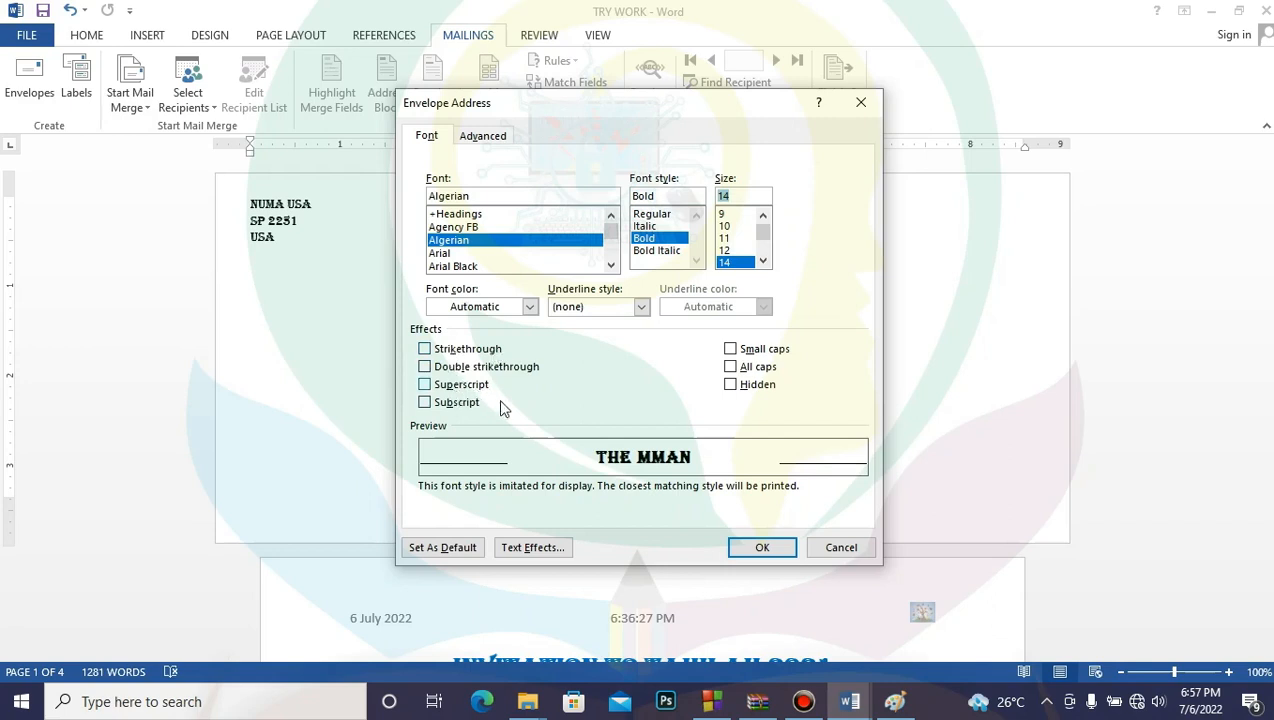
{"action": "left_click", "coordinate": [761, 547]}
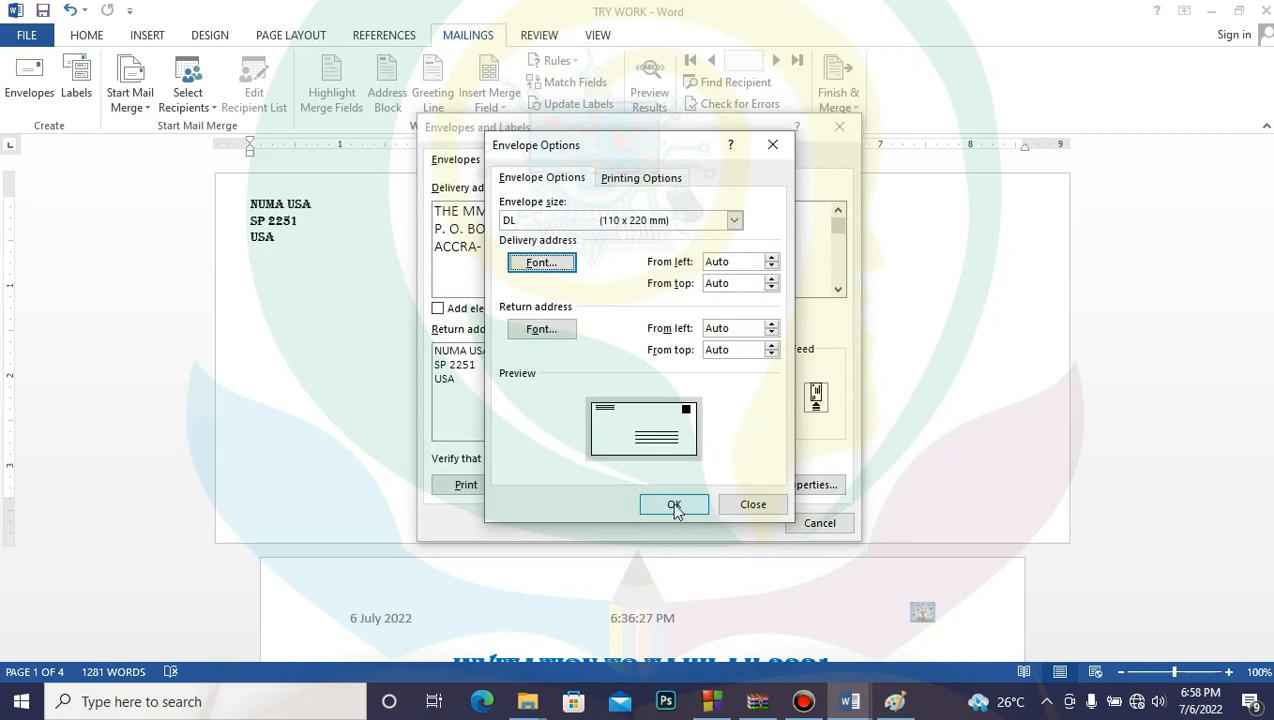
Step: Review the envelope printing options and add the DL envelope page to the document
{"action": "left_click", "coordinate": [643, 178]}
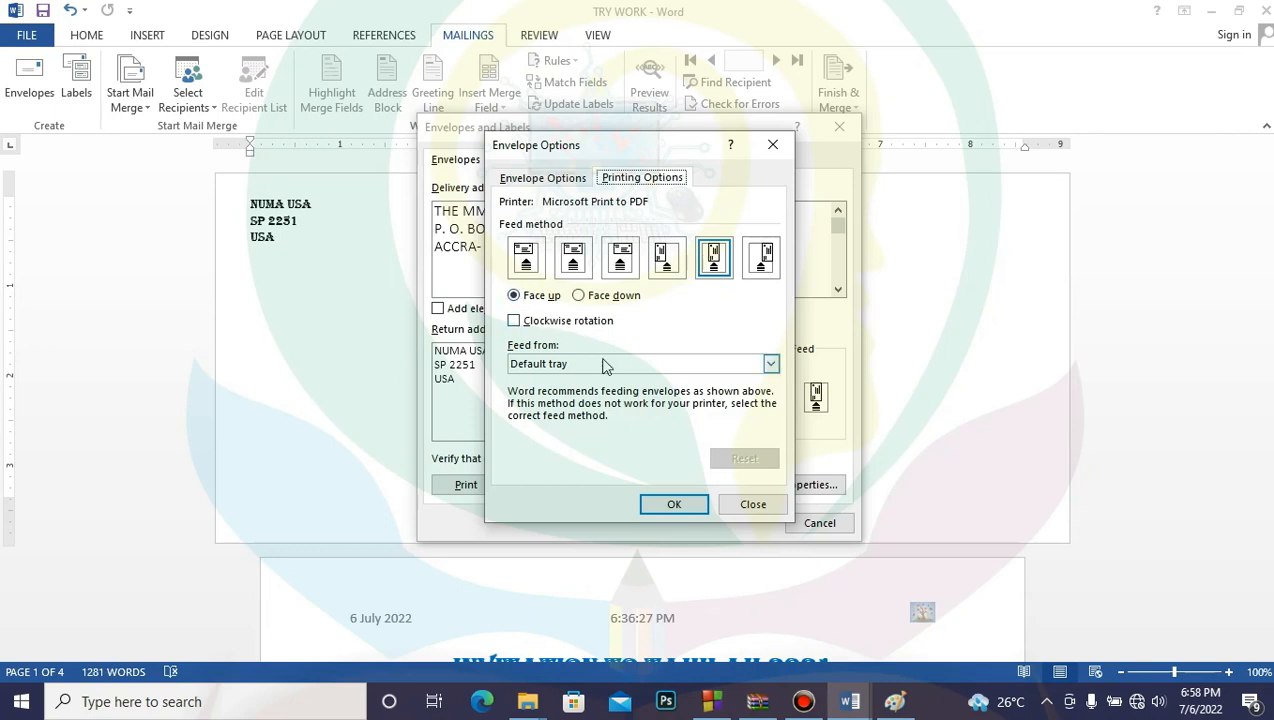
{"action": "left_click", "coordinate": [674, 506]}
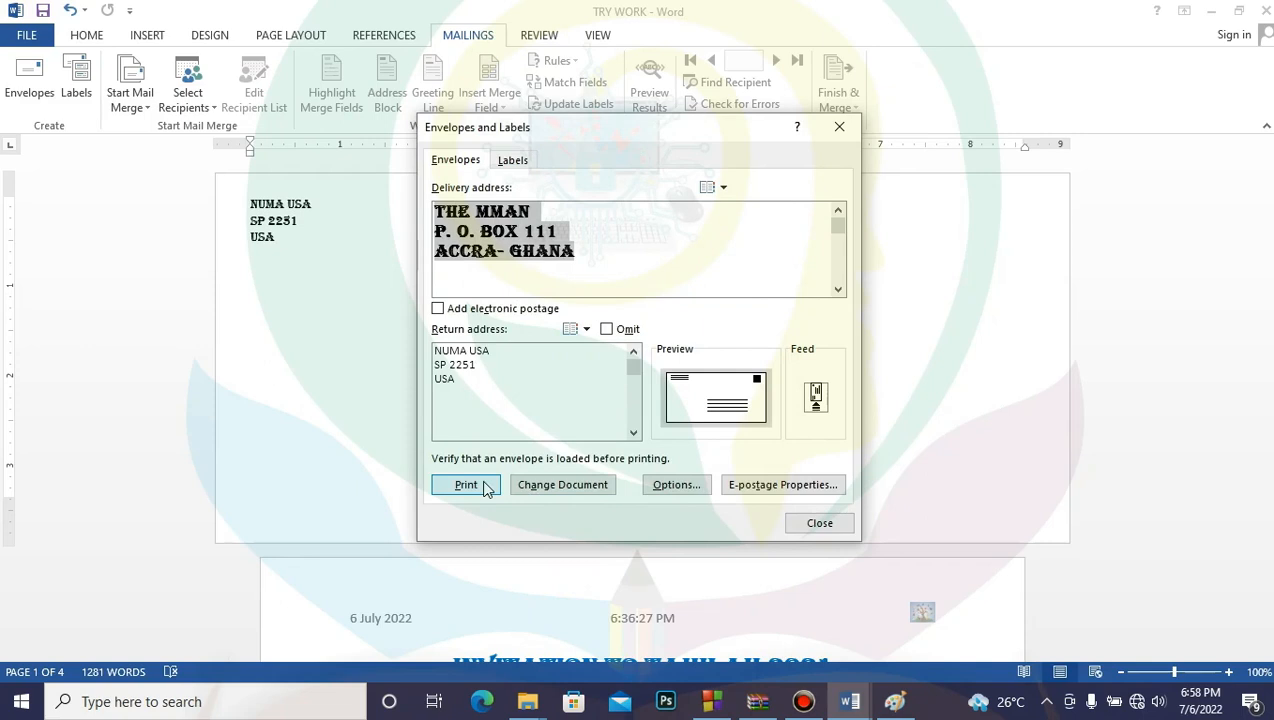
{"action": "left_click", "coordinate": [585, 485]}
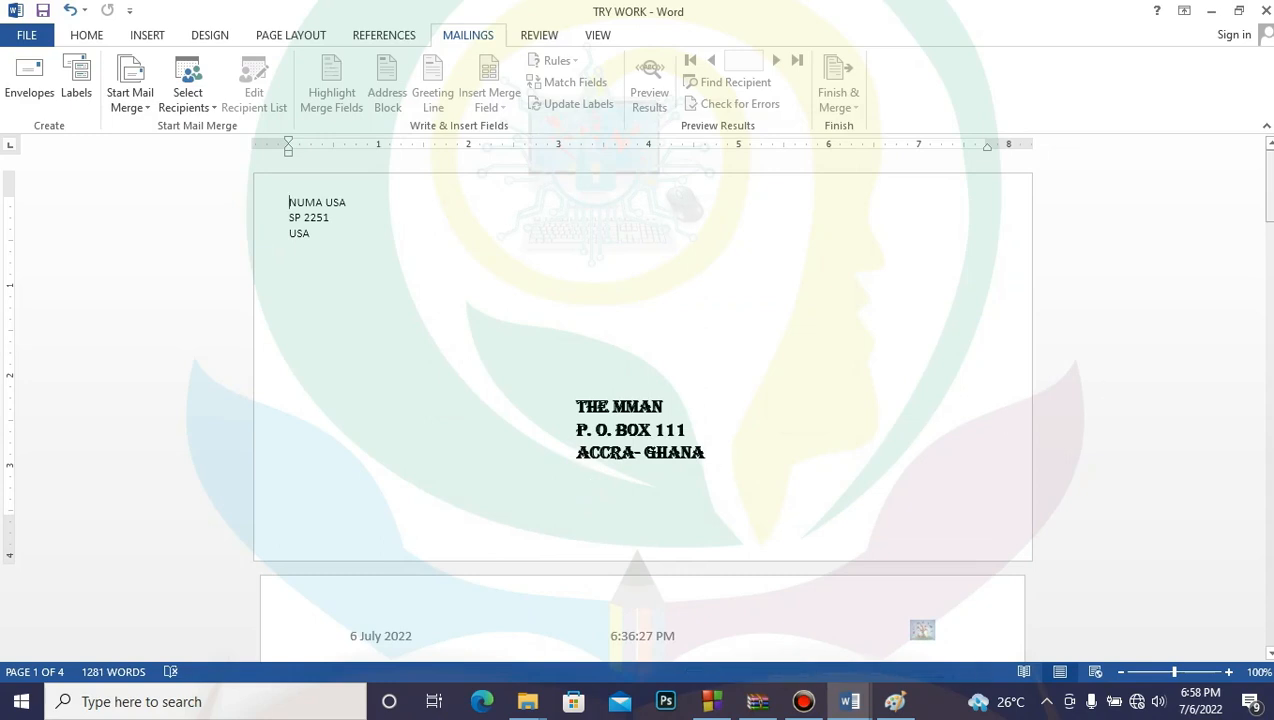
{"action": "mouse_move", "coordinate": [1269, 202]}
{"action": "left_mouse_down"}
{"action": "mouse_move", "coordinate": [1269, 284]}
{"action": "mouse_move", "coordinate": [1269, 202]}
{"action": "left_mouse_up"}
Step: Switch to the FORMAT text document and show its File Info page
{"action": "left_click", "coordinate": [848, 703]}
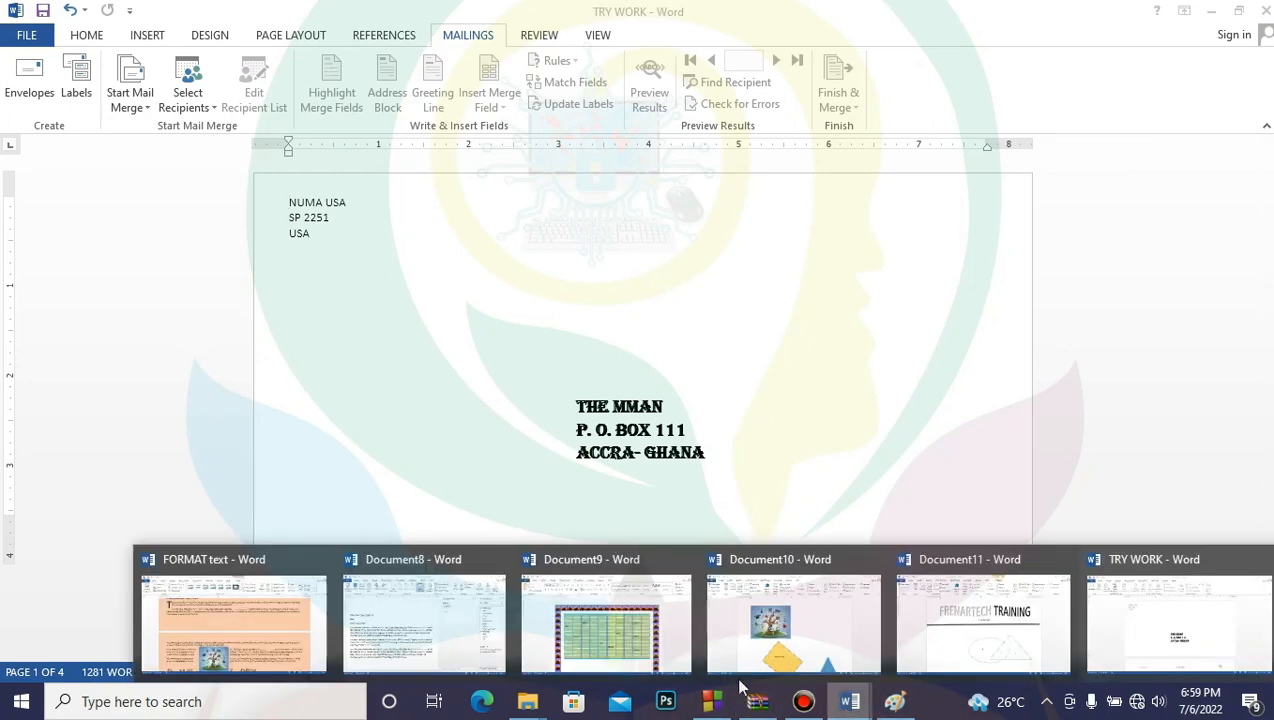
{"action": "left_click", "coordinate": [288, 652]}
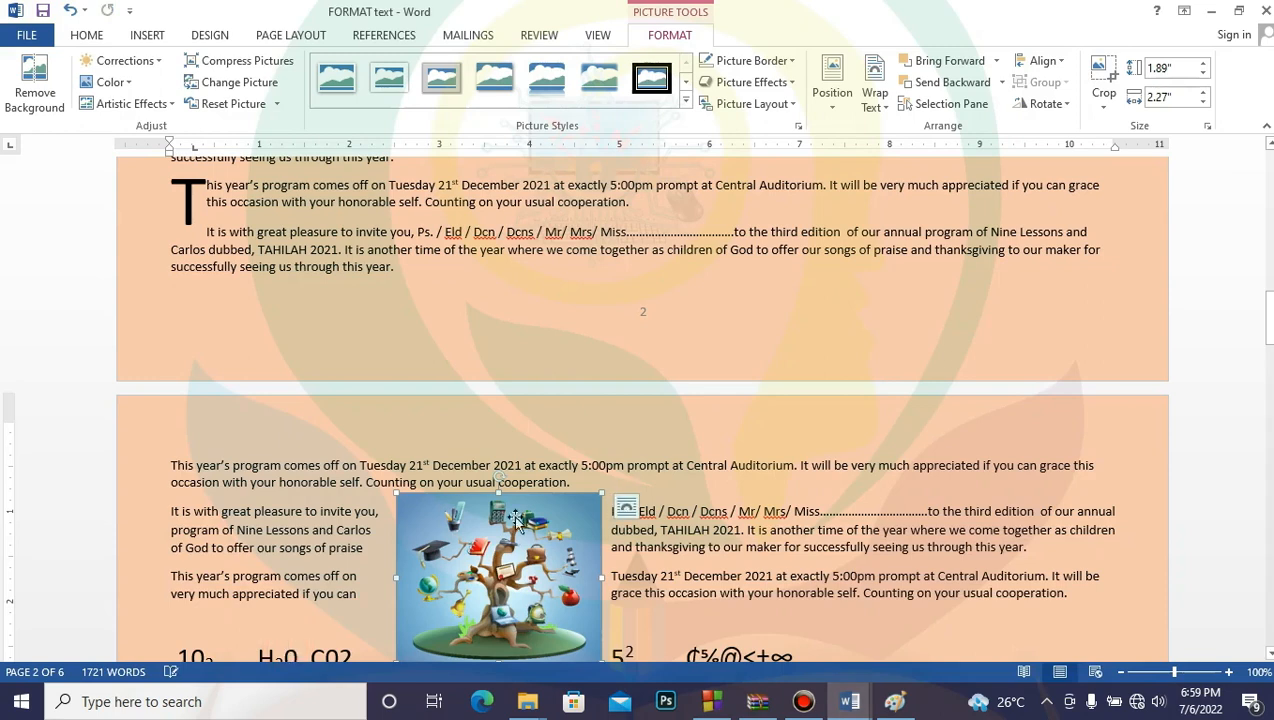
{"action": "left_click_drag", "start_coordinate": [1270, 322], "coordinate": [1270, 178]}
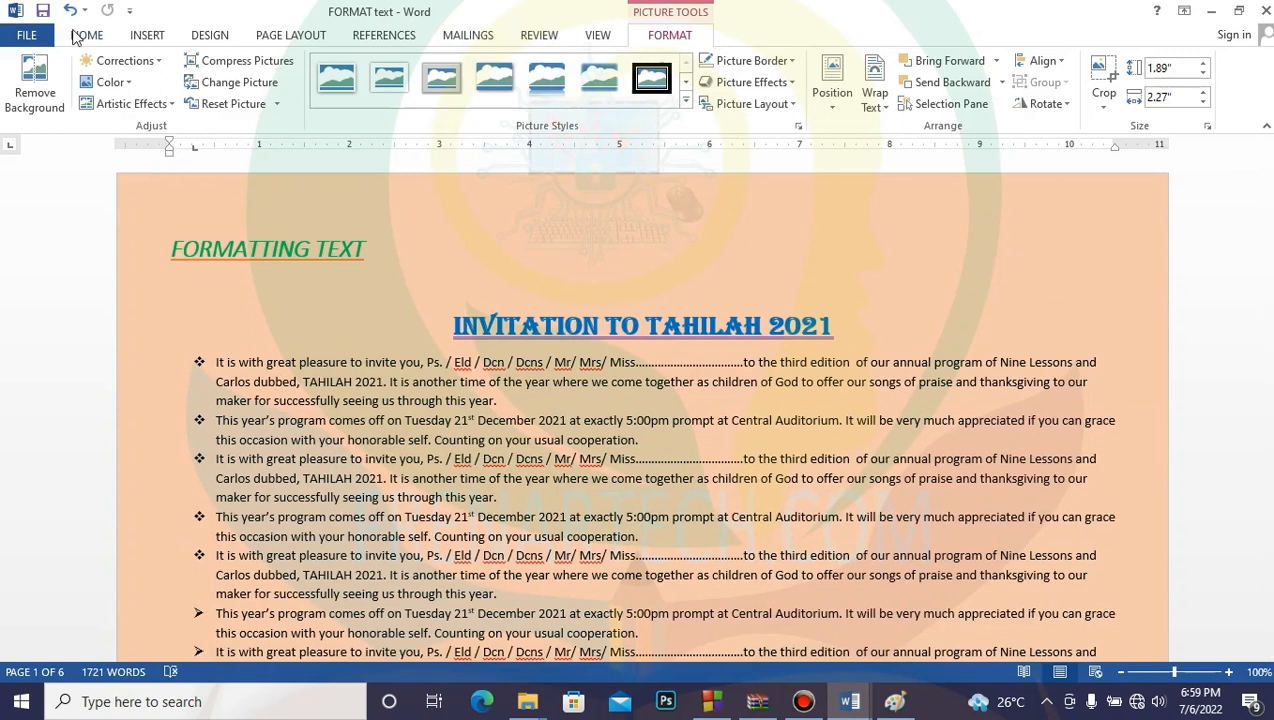
{"action": "left_click", "coordinate": [25, 35]}
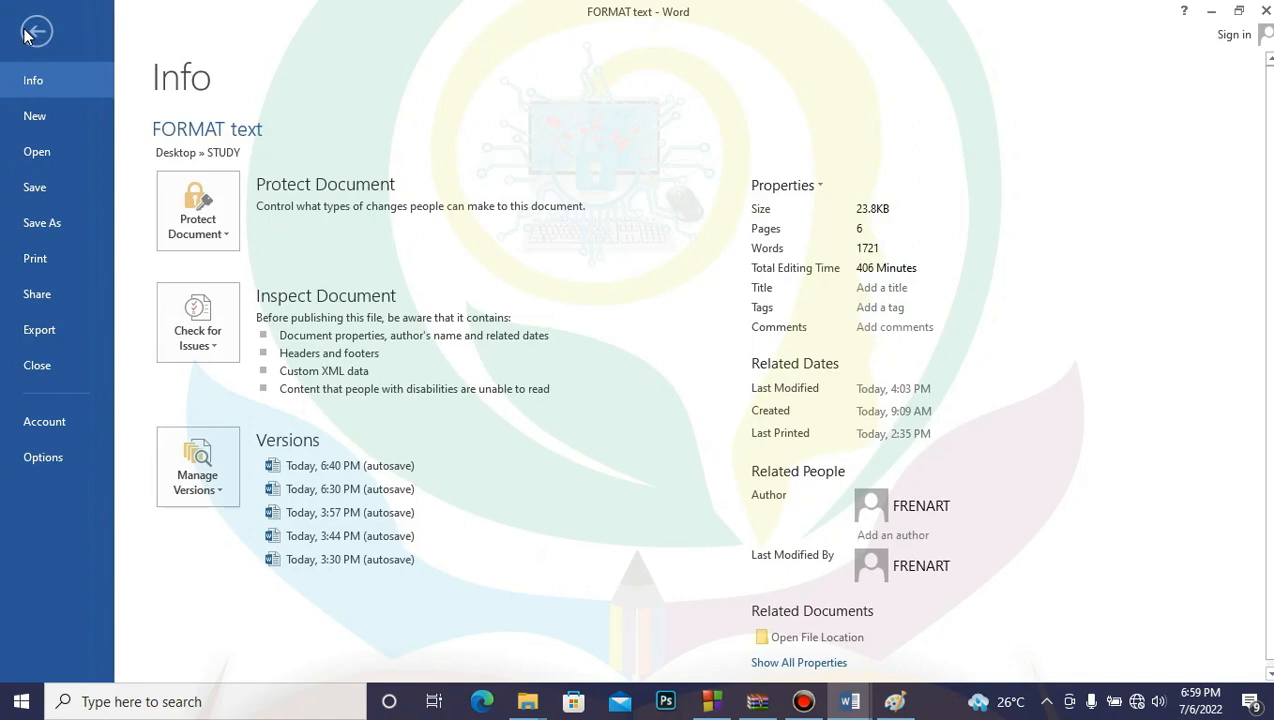
Step: Preview FORMAT text for printing with Microsoft Print to PDF as the printer
{"action": "left_click", "coordinate": [43, 260]}
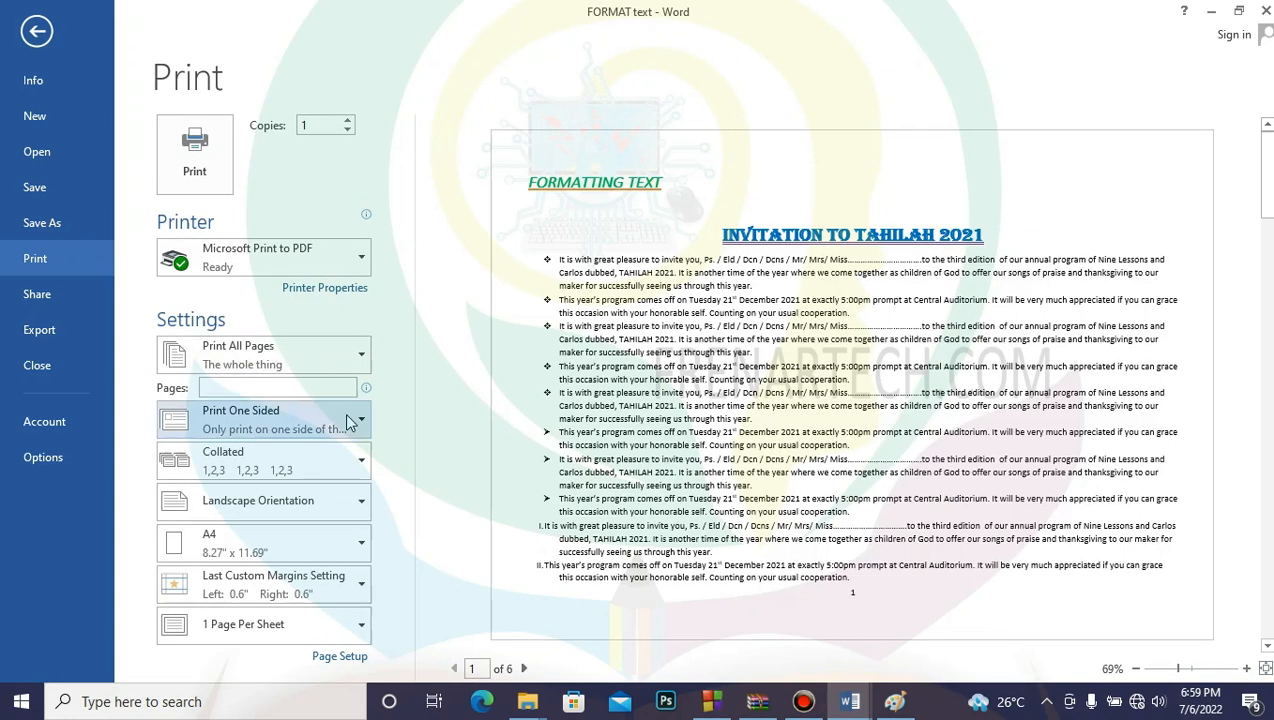
{"action": "left_click", "coordinate": [362, 262]}
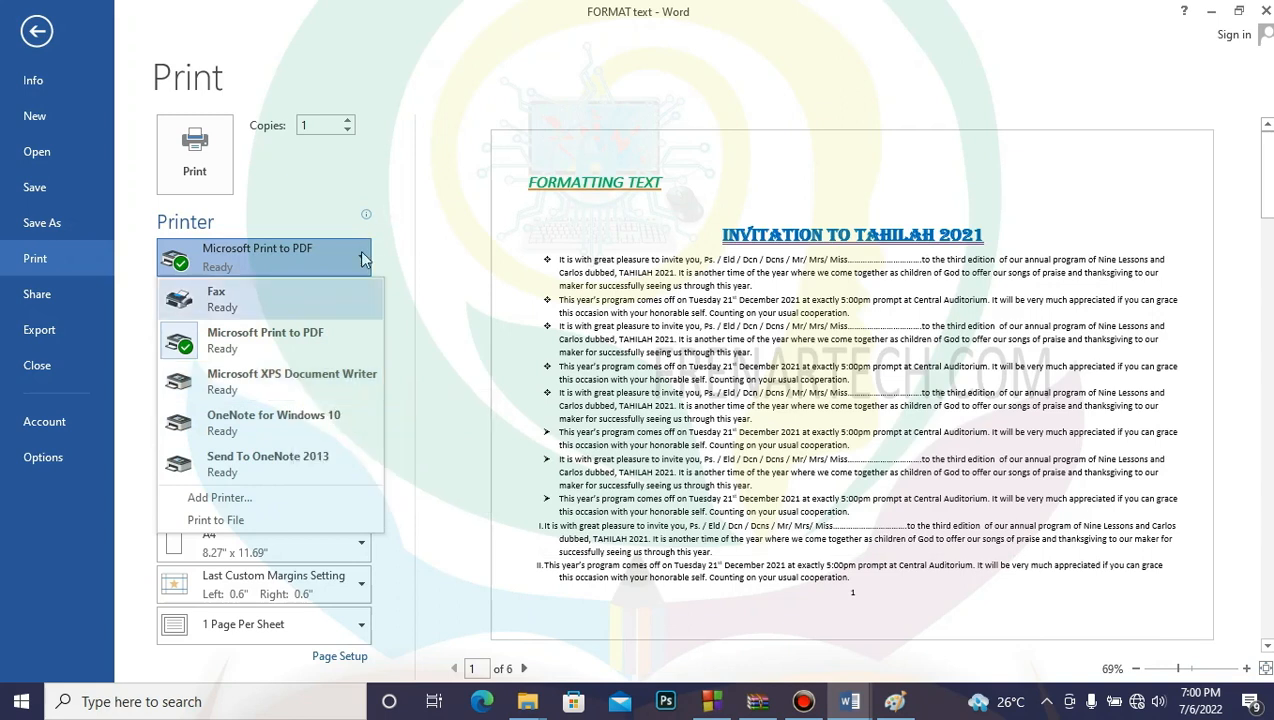
{"action": "left_click", "coordinate": [298, 336]}
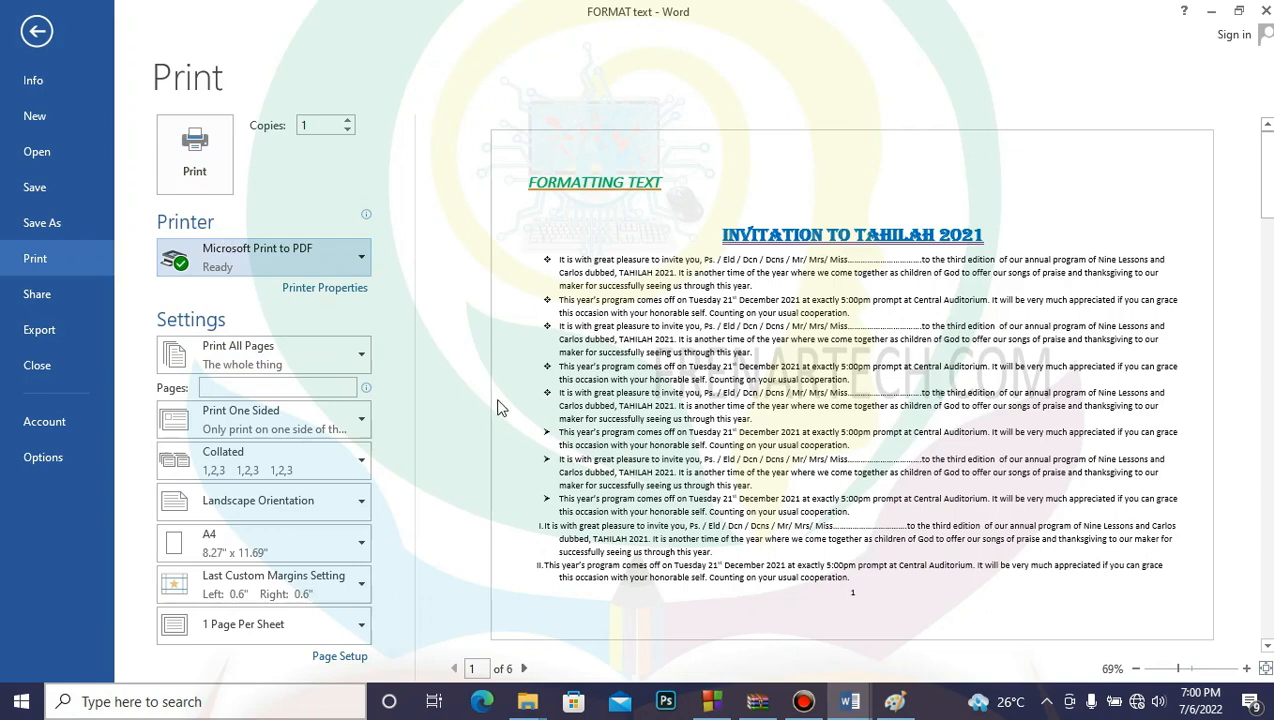
{"action": "left_click", "coordinate": [214, 388]}
{"action": "type", "text": "1"}
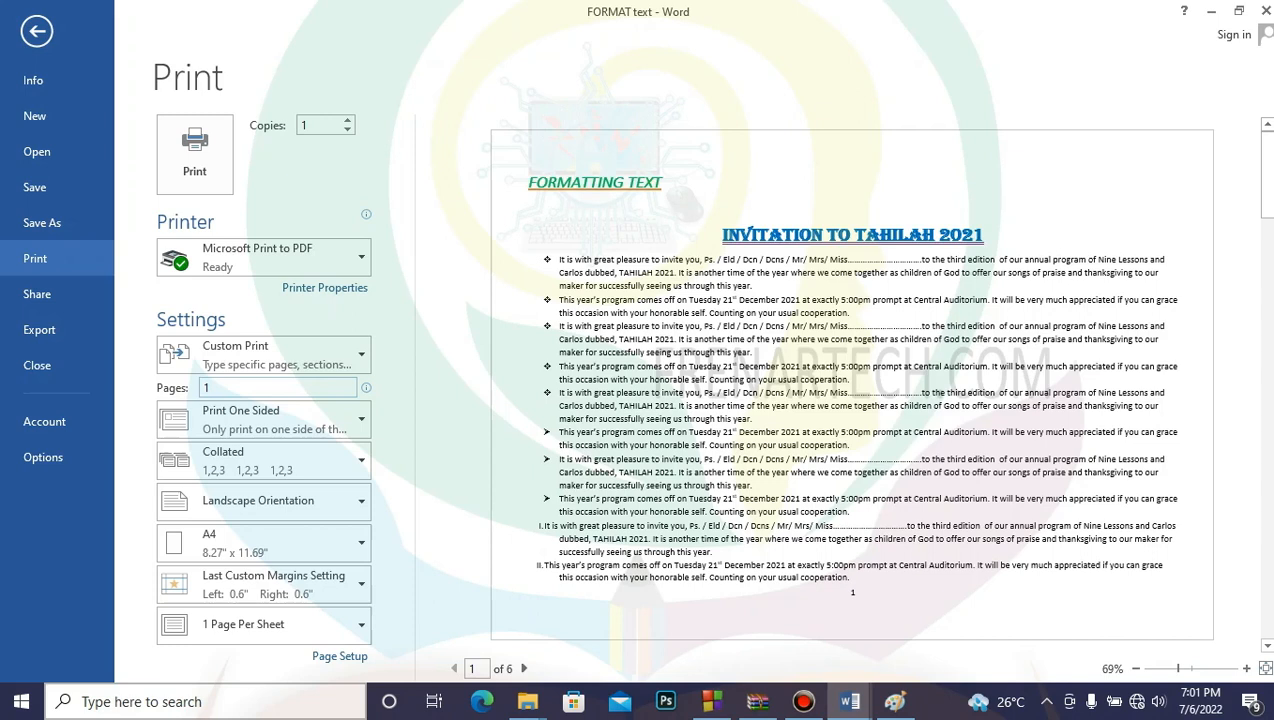
{"action": "type", "text": ",3,5-6"}
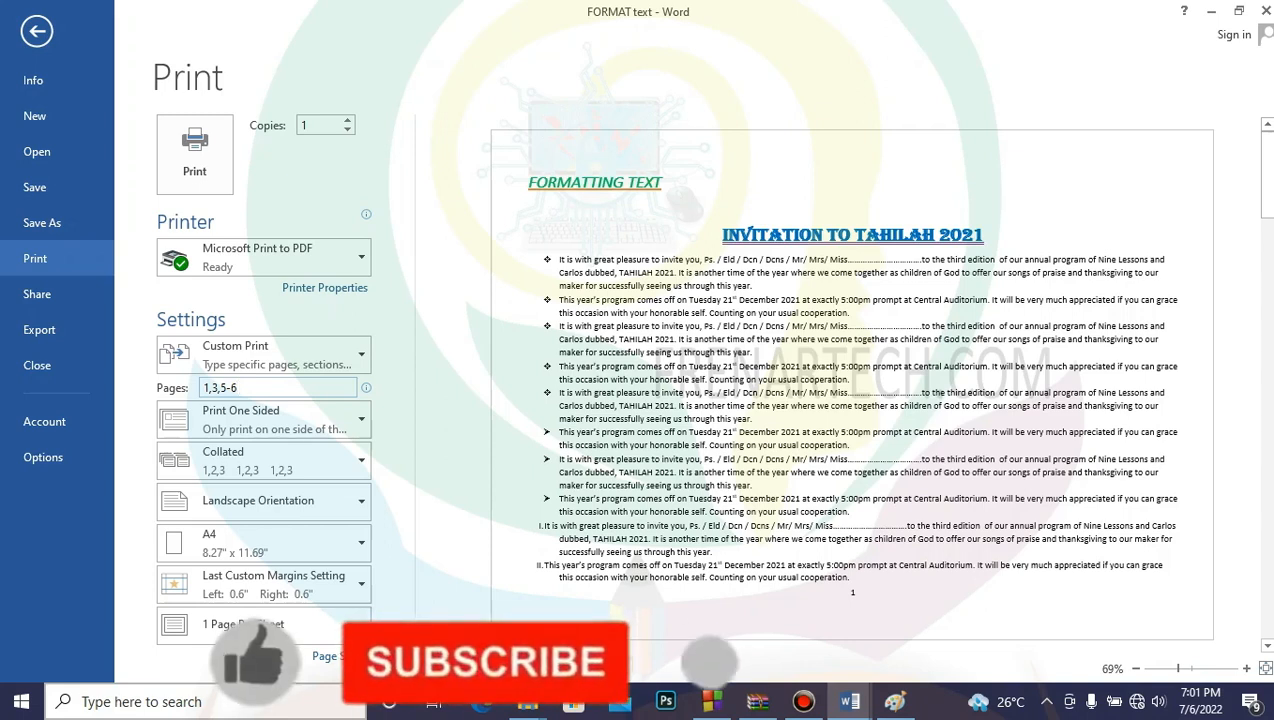
{"action": "left_click", "coordinate": [363, 356]}
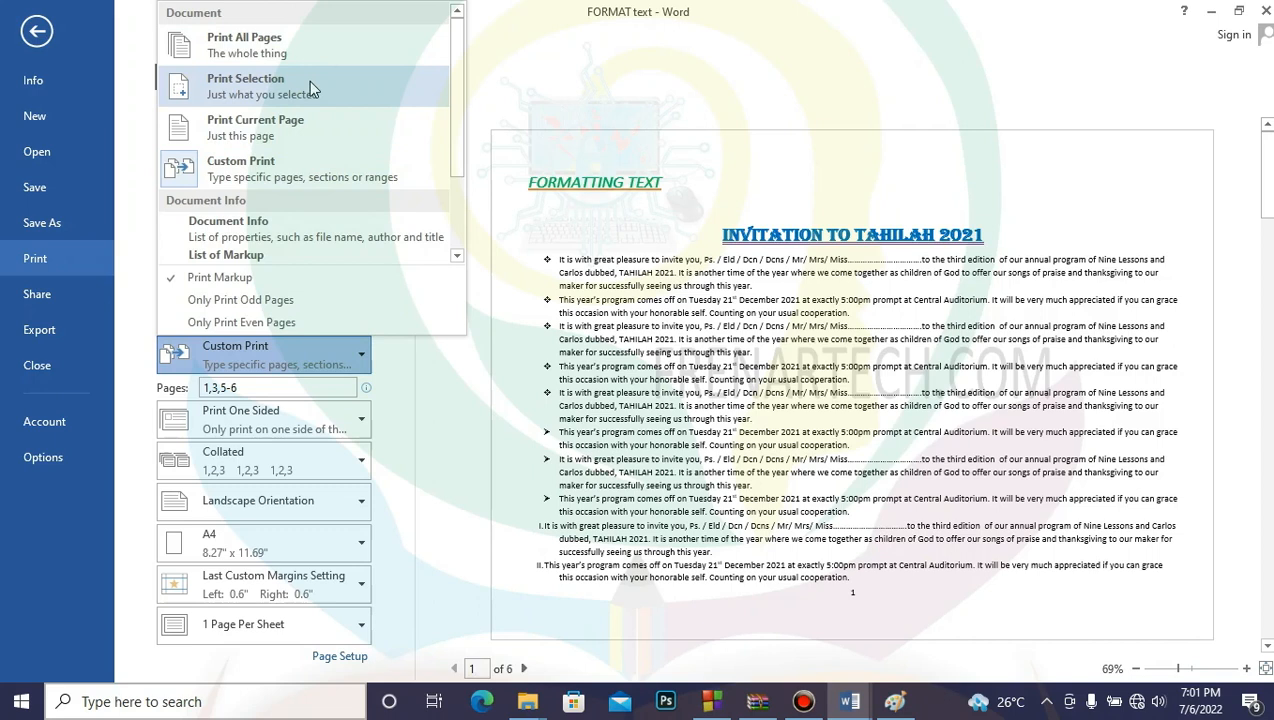
{"action": "left_click", "coordinate": [298, 127]}
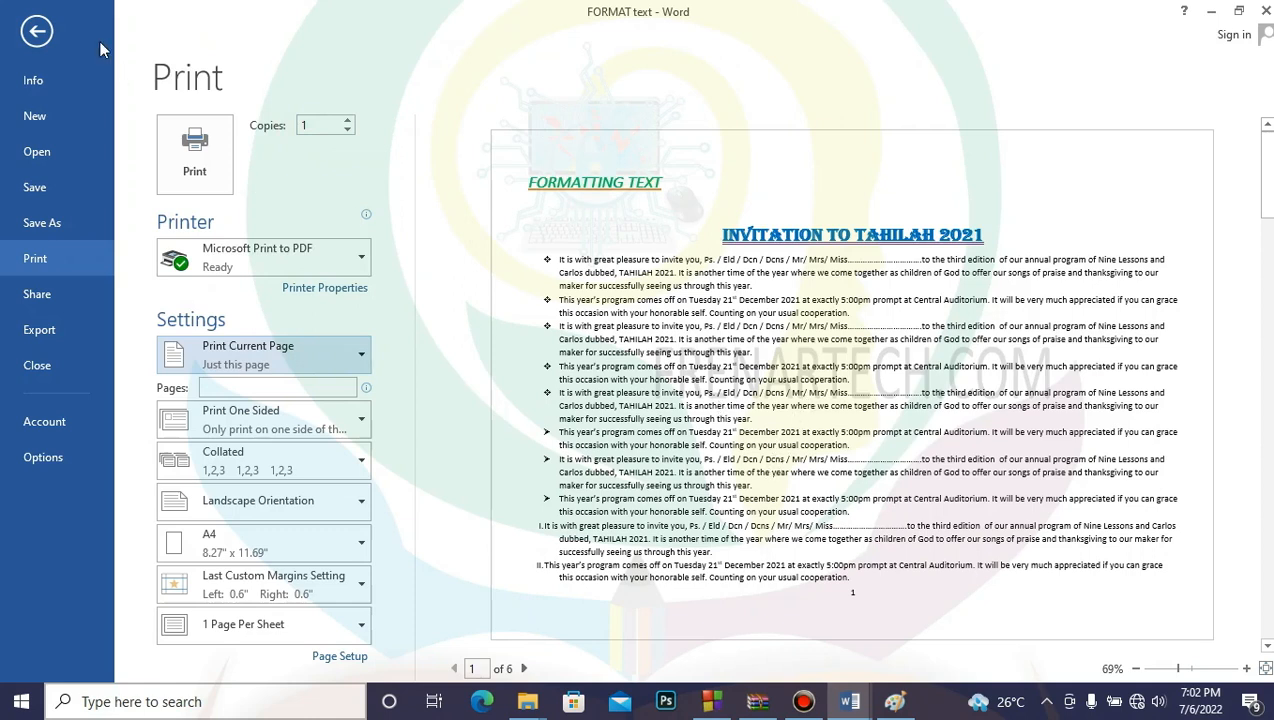
Step: Return to the FORMAT text document, deselect the background picture, scroll to page 1 and open Info
{"action": "left_click", "coordinate": [36, 31]}
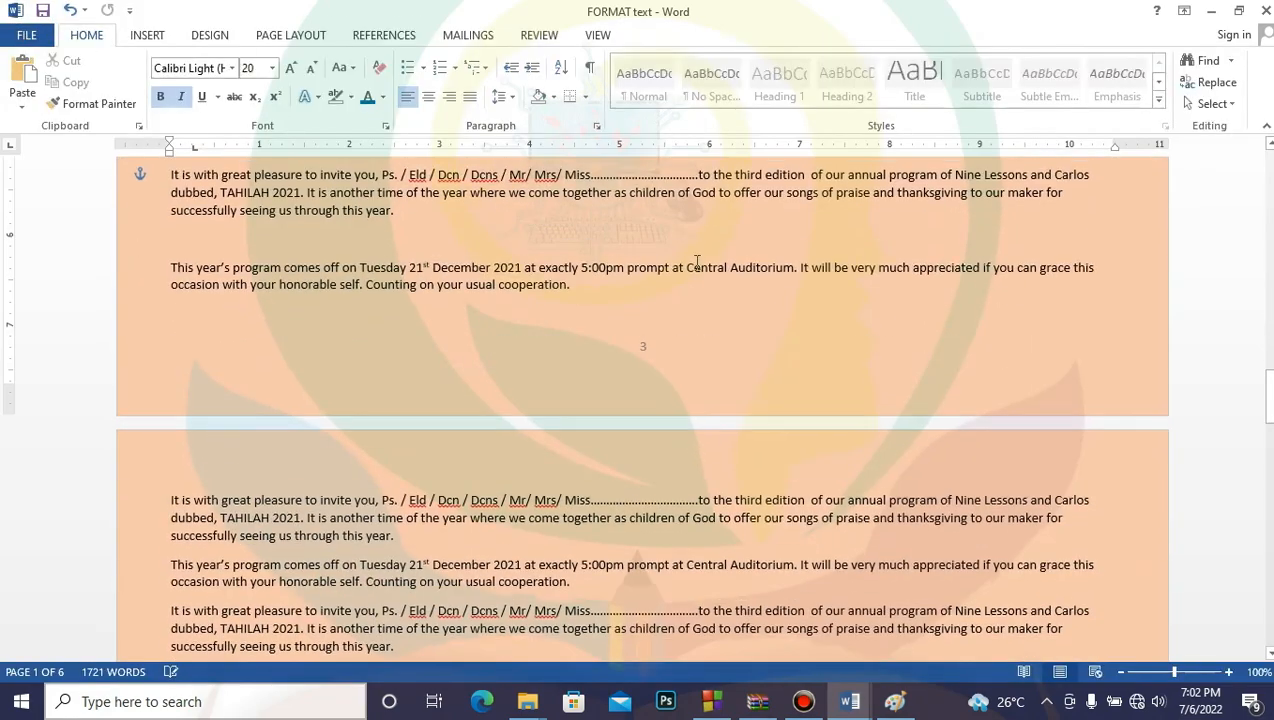
{"action": "left_click", "coordinate": [697, 262]}
{"action": "left_click_drag", "start_coordinate": [1268, 395], "coordinate": [1268, 358]}
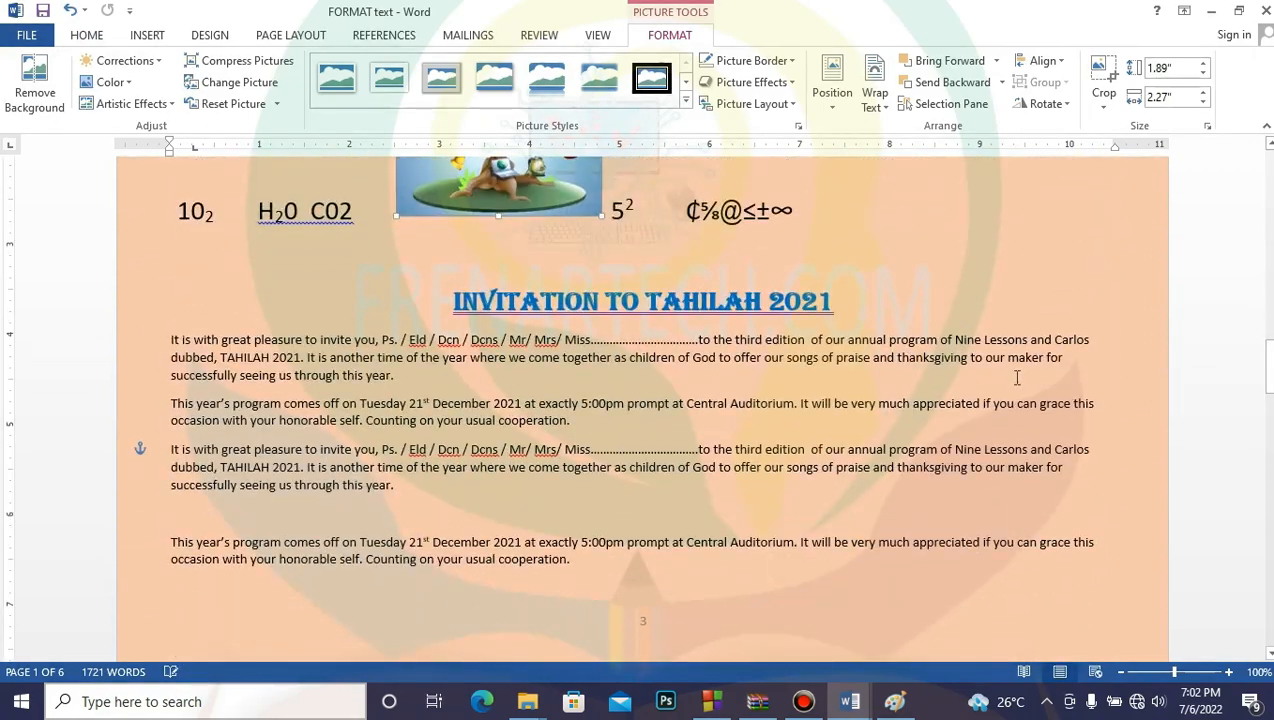
{"action": "left_click", "coordinate": [369, 575]}
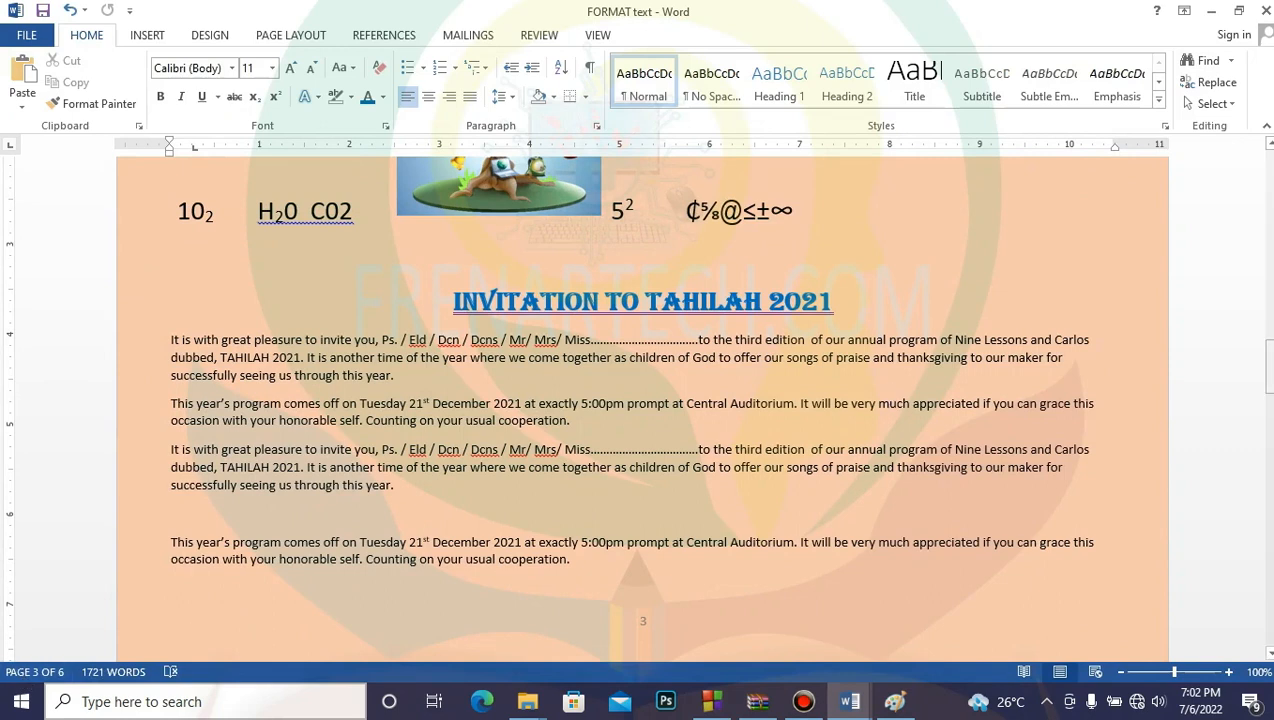
{"action": "left_click_drag", "start_coordinate": [1268, 373], "coordinate": [1268, 175]}
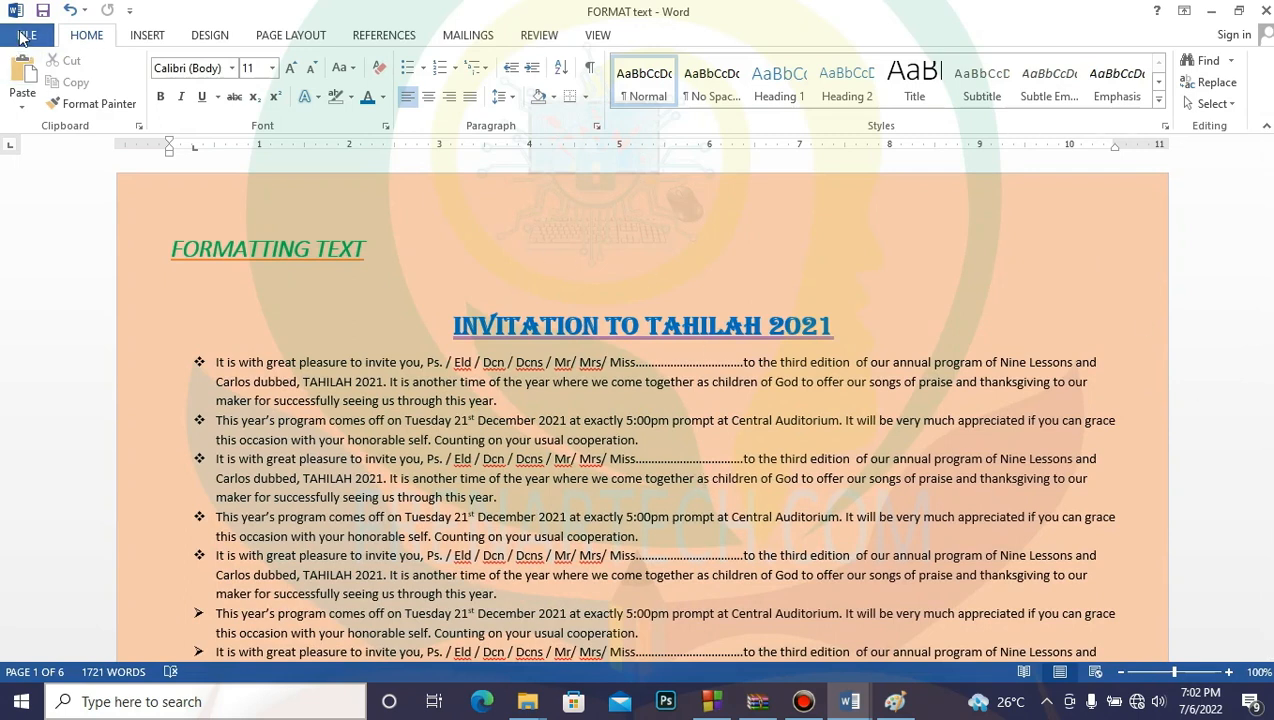
{"action": "left_click", "coordinate": [23, 37]}
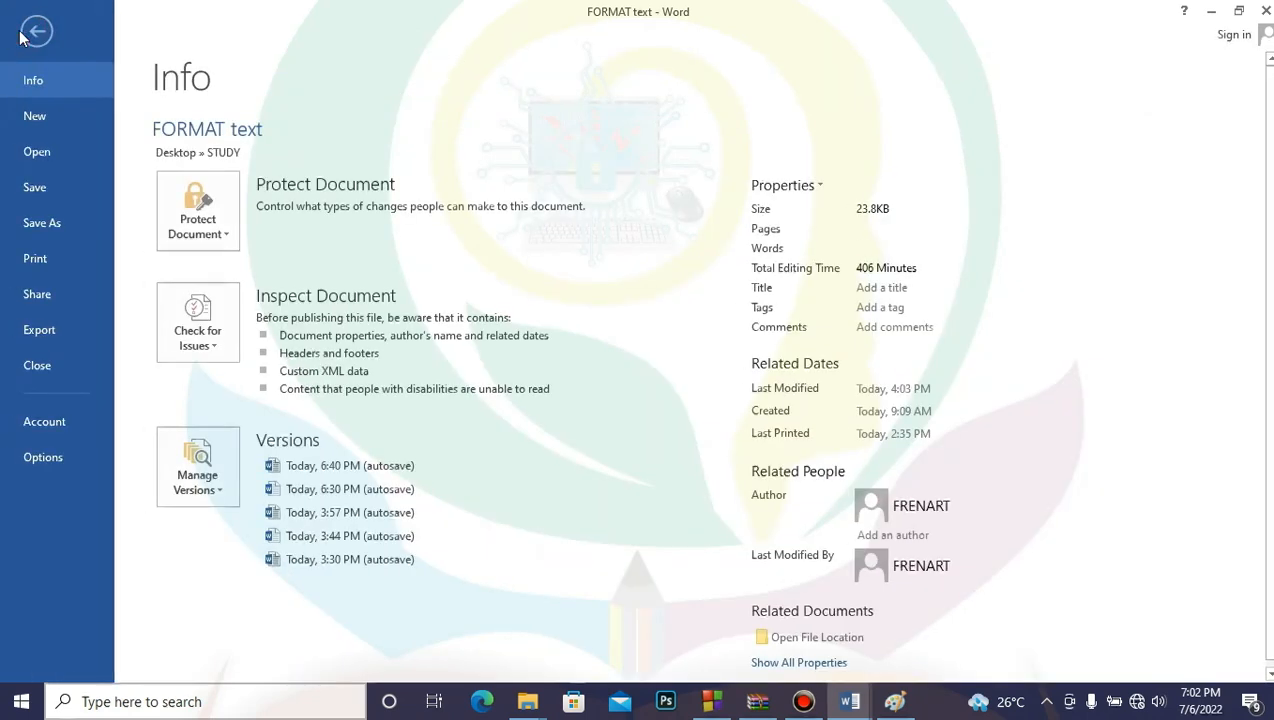
Step: Set the print job to a custom page range of 1,3,4-6
{"action": "left_click", "coordinate": [46, 259]}
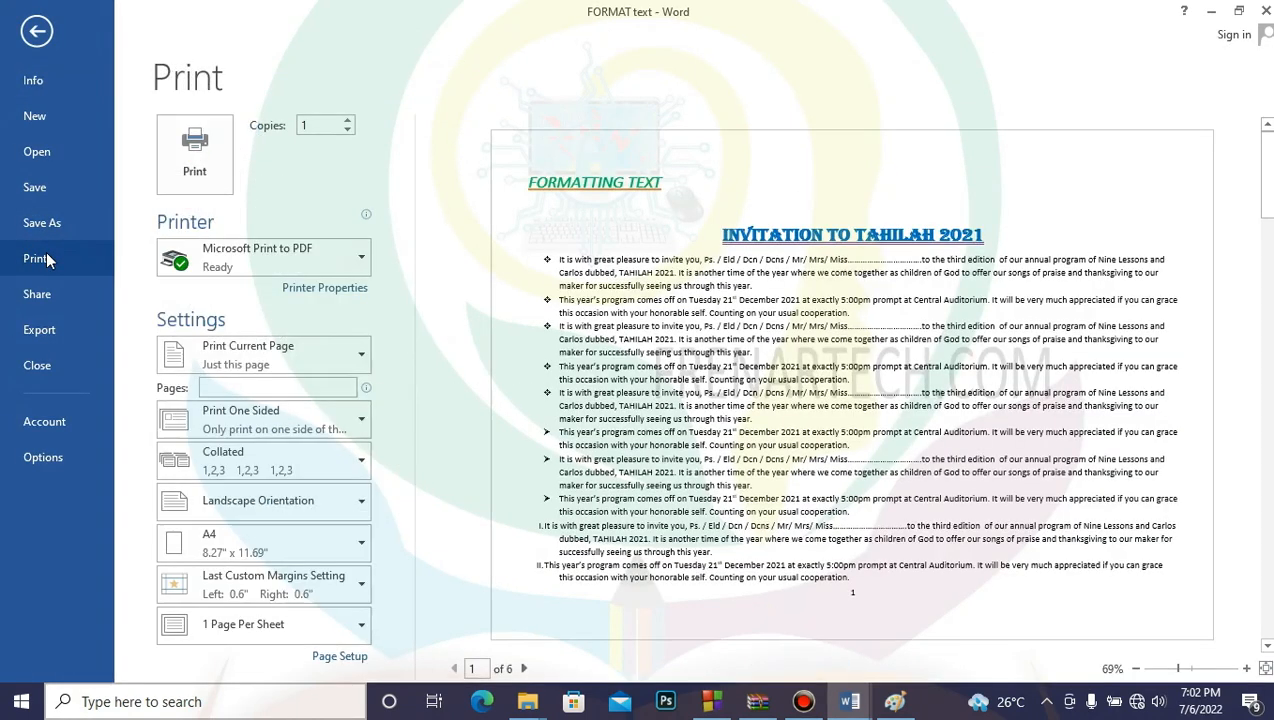
{"action": "left_click", "coordinate": [363, 358]}
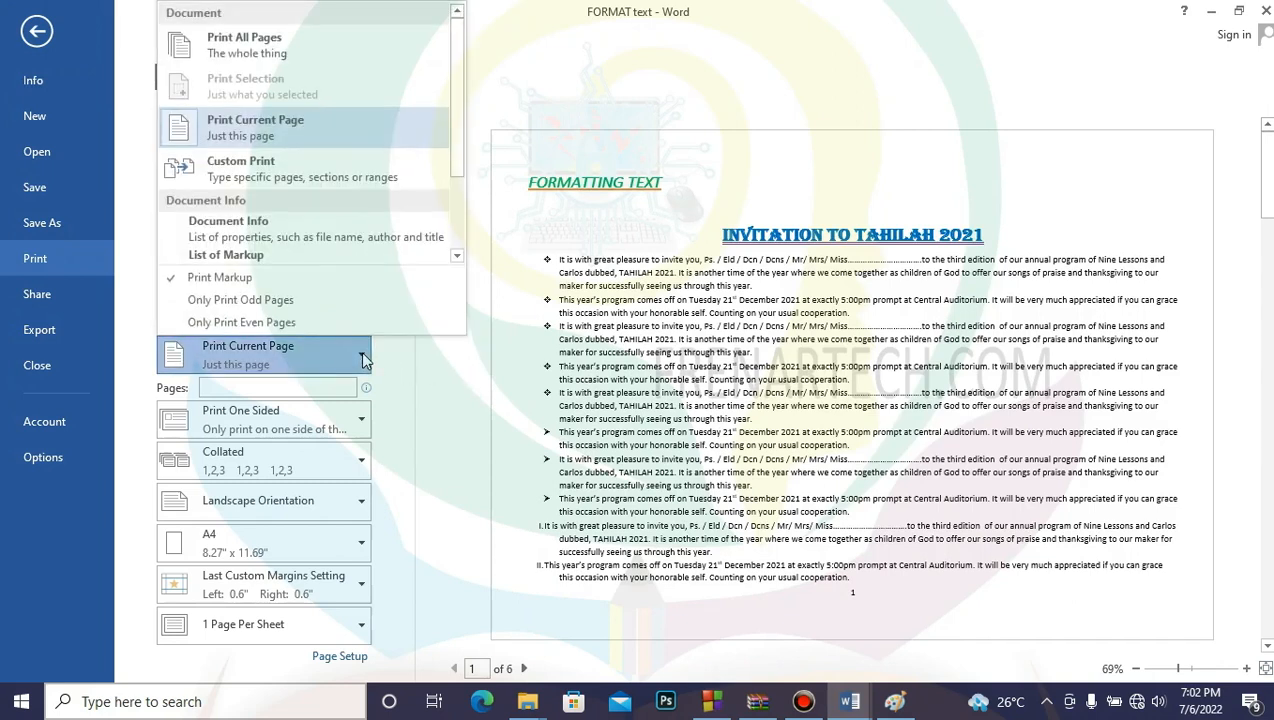
{"action": "left_click", "coordinate": [326, 140]}
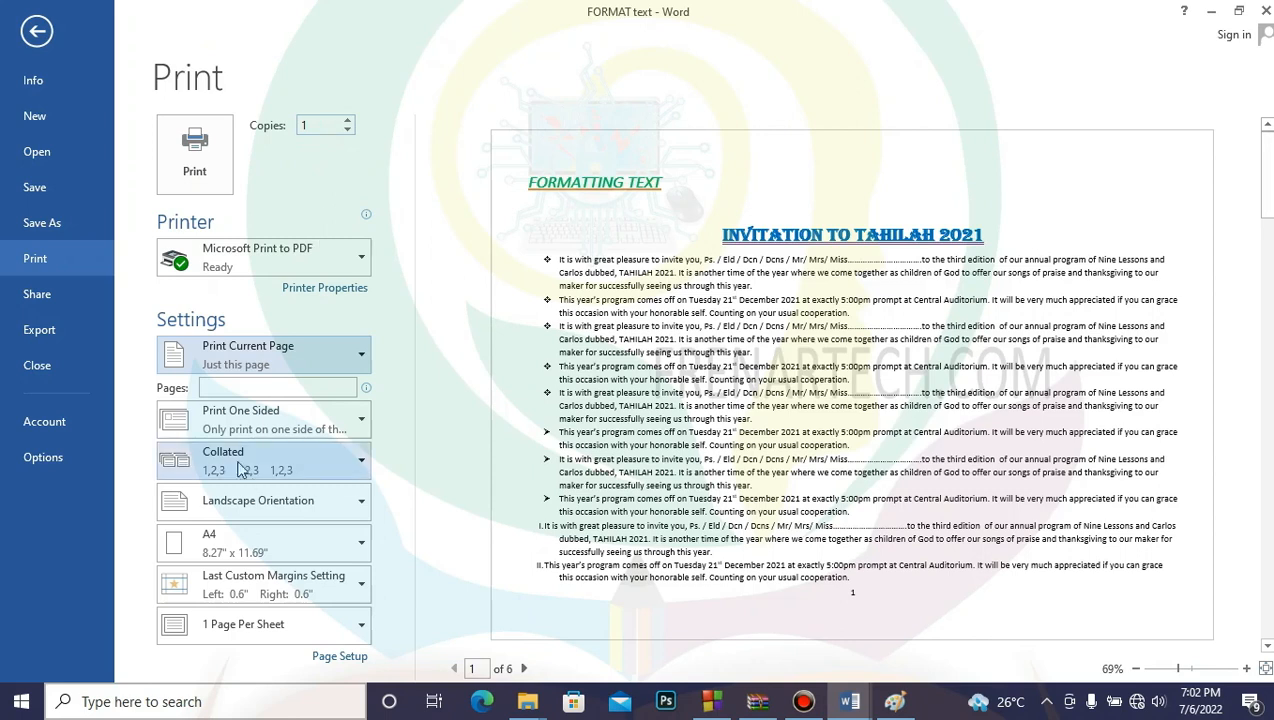
{"action": "left_click", "coordinate": [222, 392]}
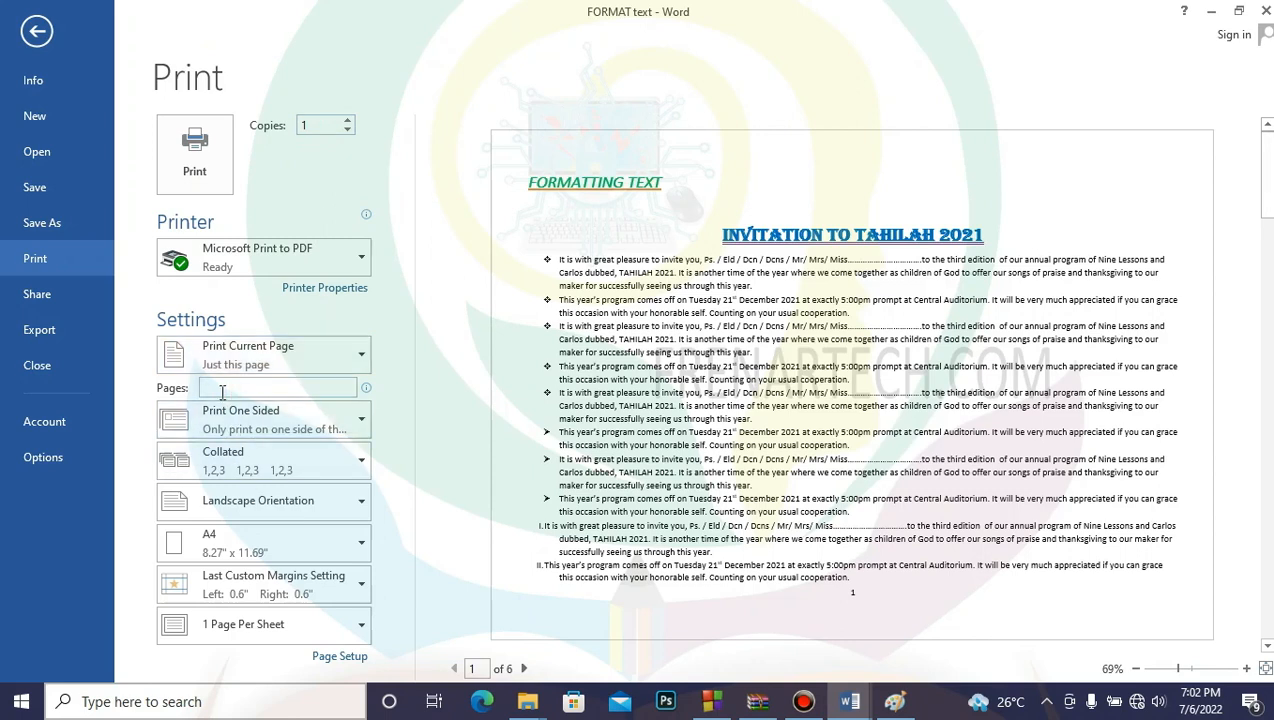
{"action": "left_click", "coordinate": [360, 346]}
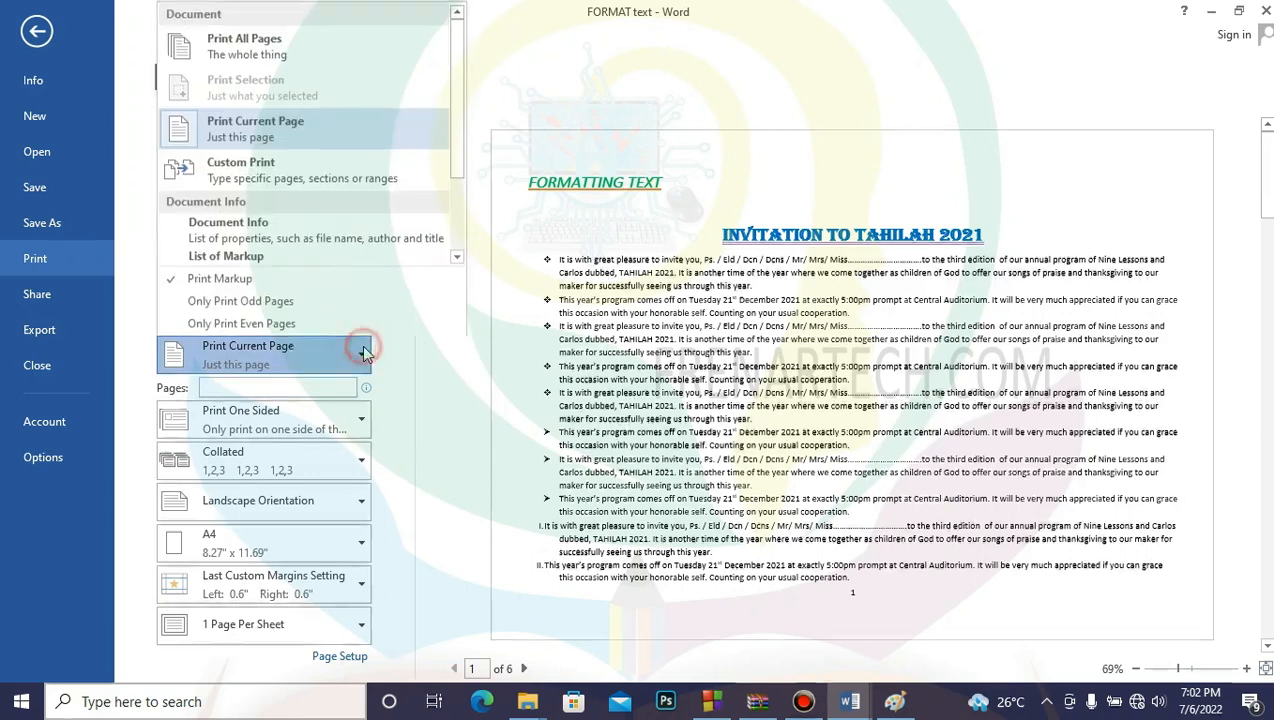
{"action": "left_click", "coordinate": [228, 382]}
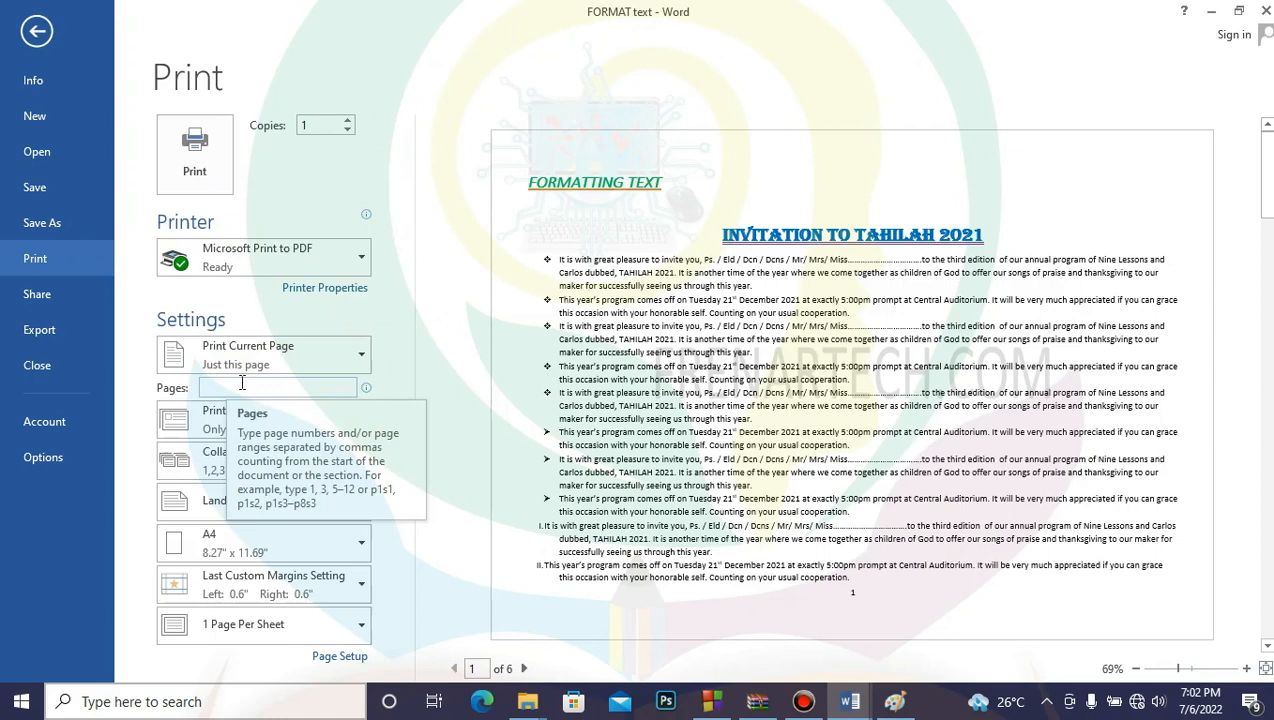
{"action": "type", "text": "1,3,4"}
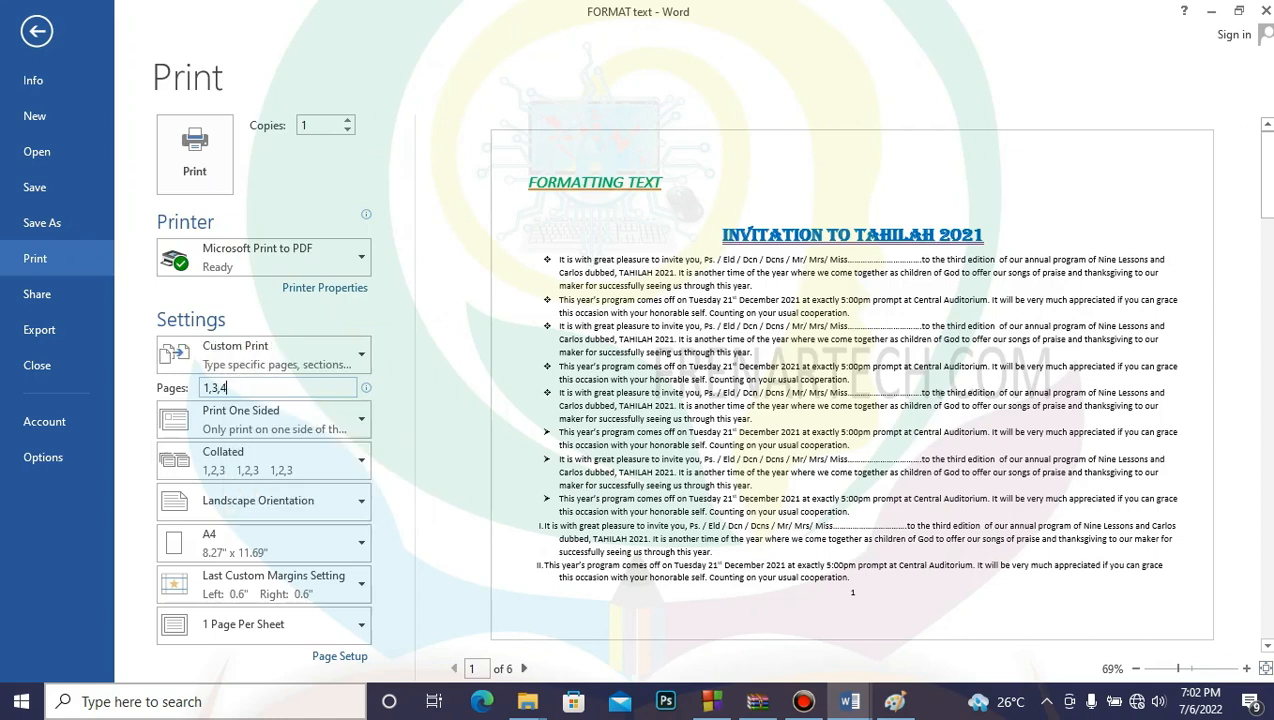
{"action": "type", "text": "5"}
{"action": "key", "text": "Left"}
{"action": "type", "text": "-"}
{"action": "key", "text": "BackSpace"}
{"action": "type", "text": "6"}
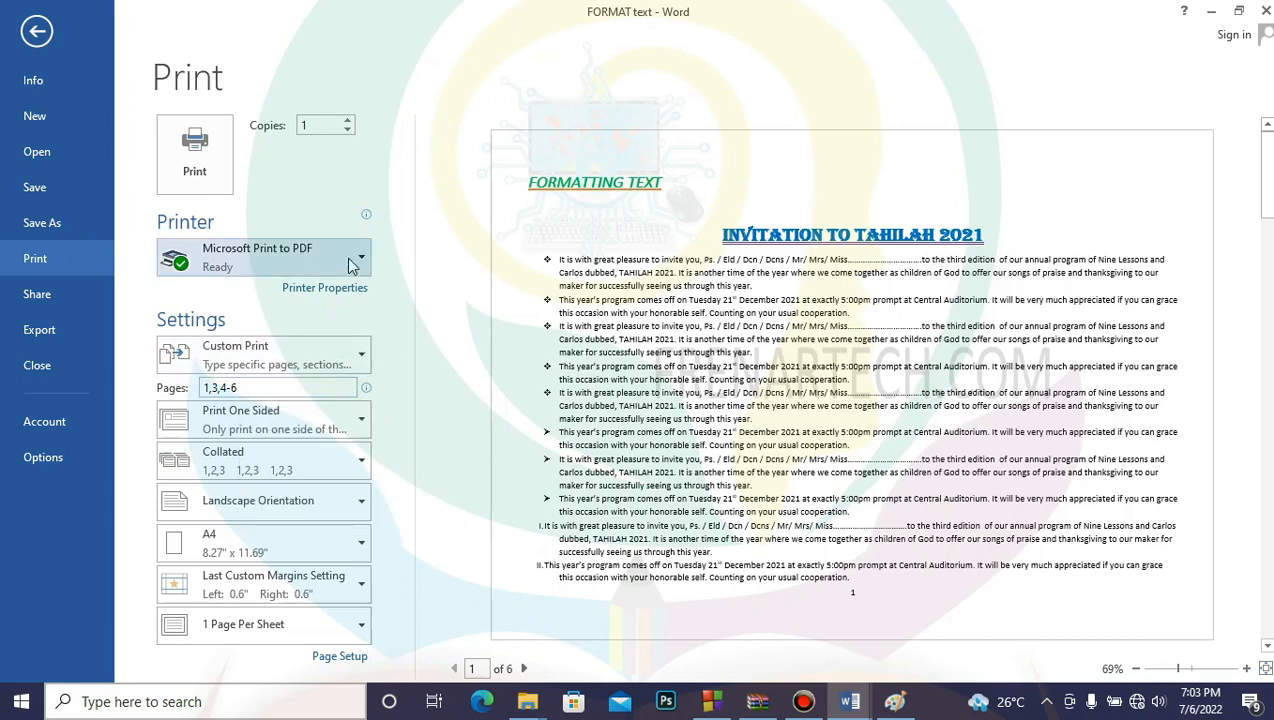
Step: Switch the page range to Print All Pages, confirming Print One Sided and A4 paper
{"action": "left_click", "coordinate": [360, 357]}
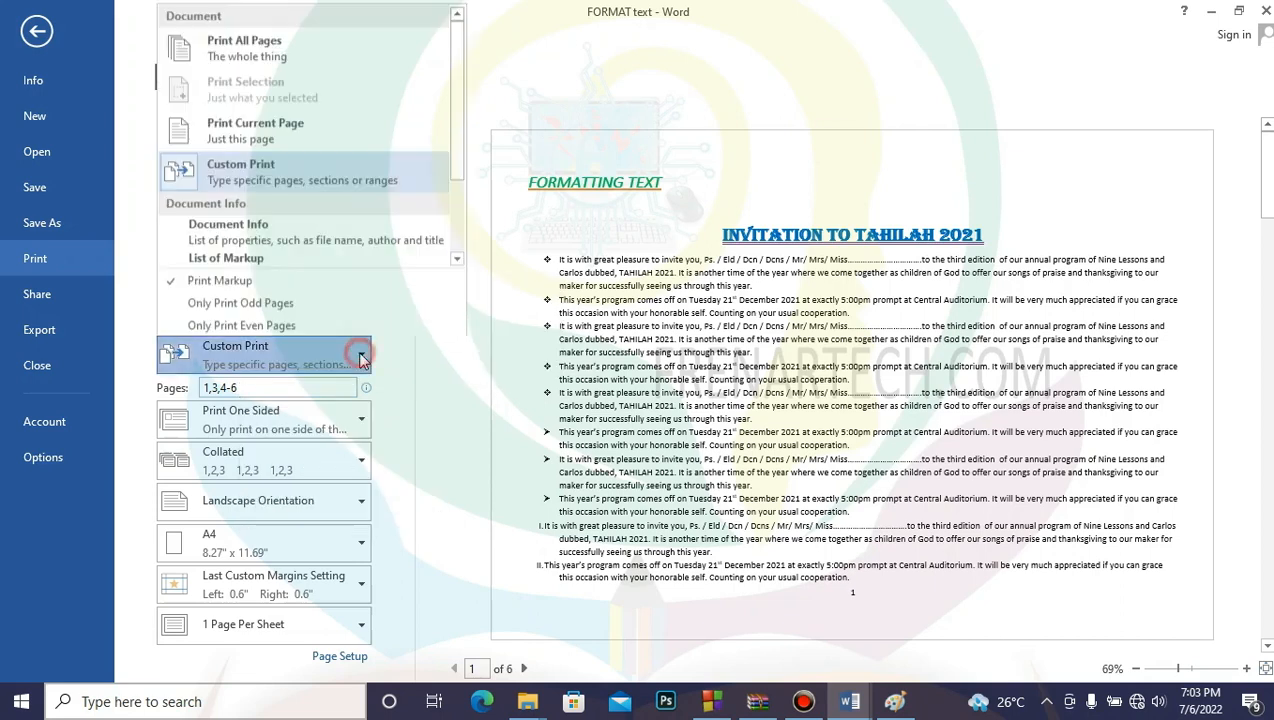
{"action": "left_click", "coordinate": [314, 52]}
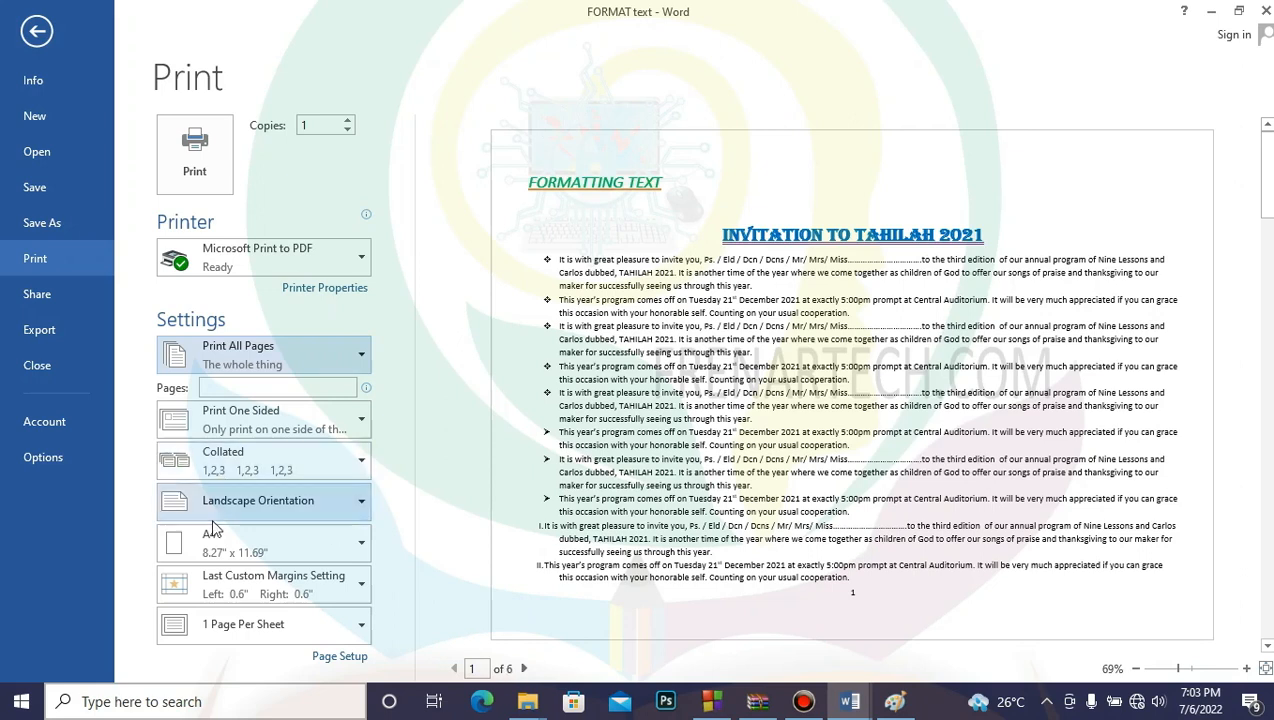
{"action": "left_click", "coordinate": [362, 421]}
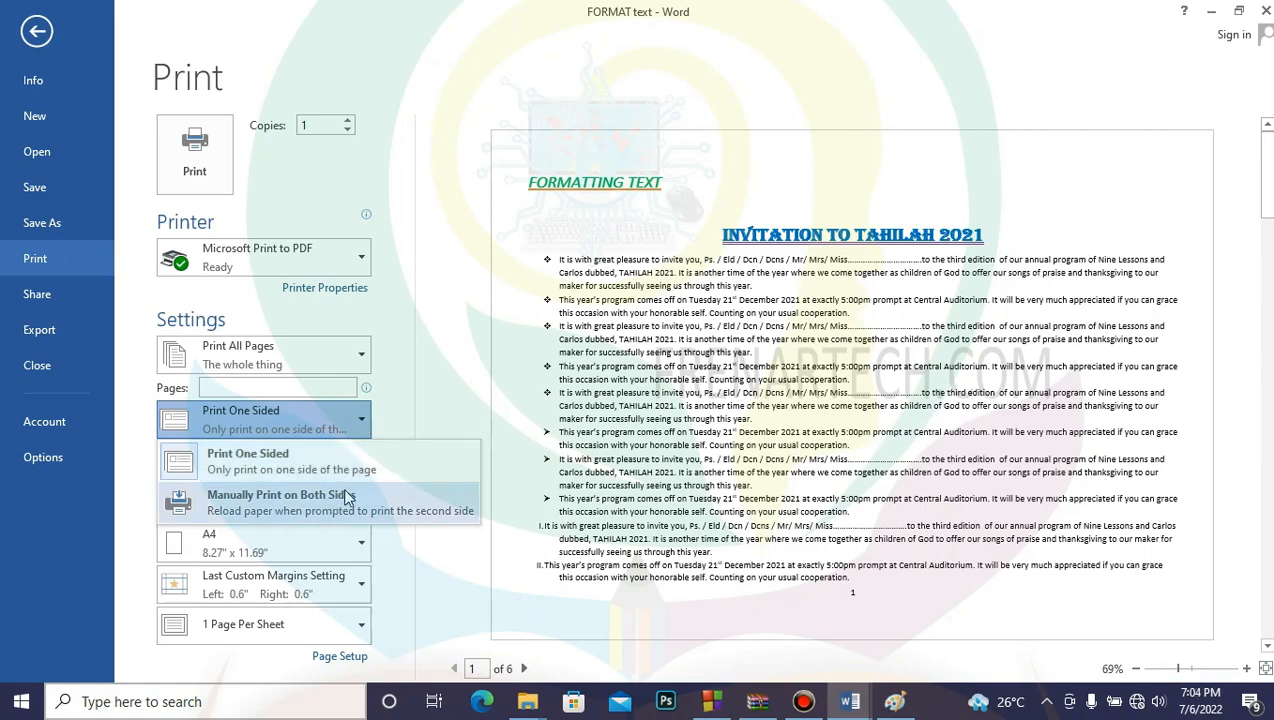
{"action": "left_click", "coordinate": [424, 393]}
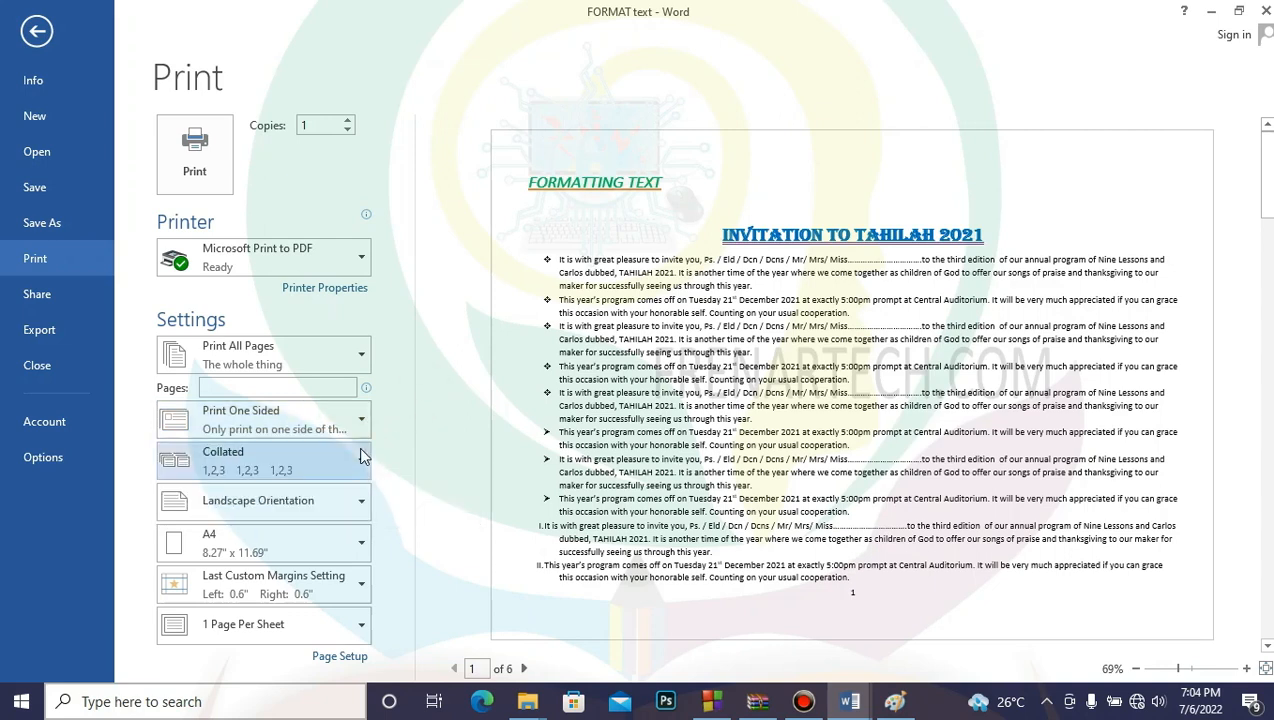
{"action": "left_click", "coordinate": [360, 420]}
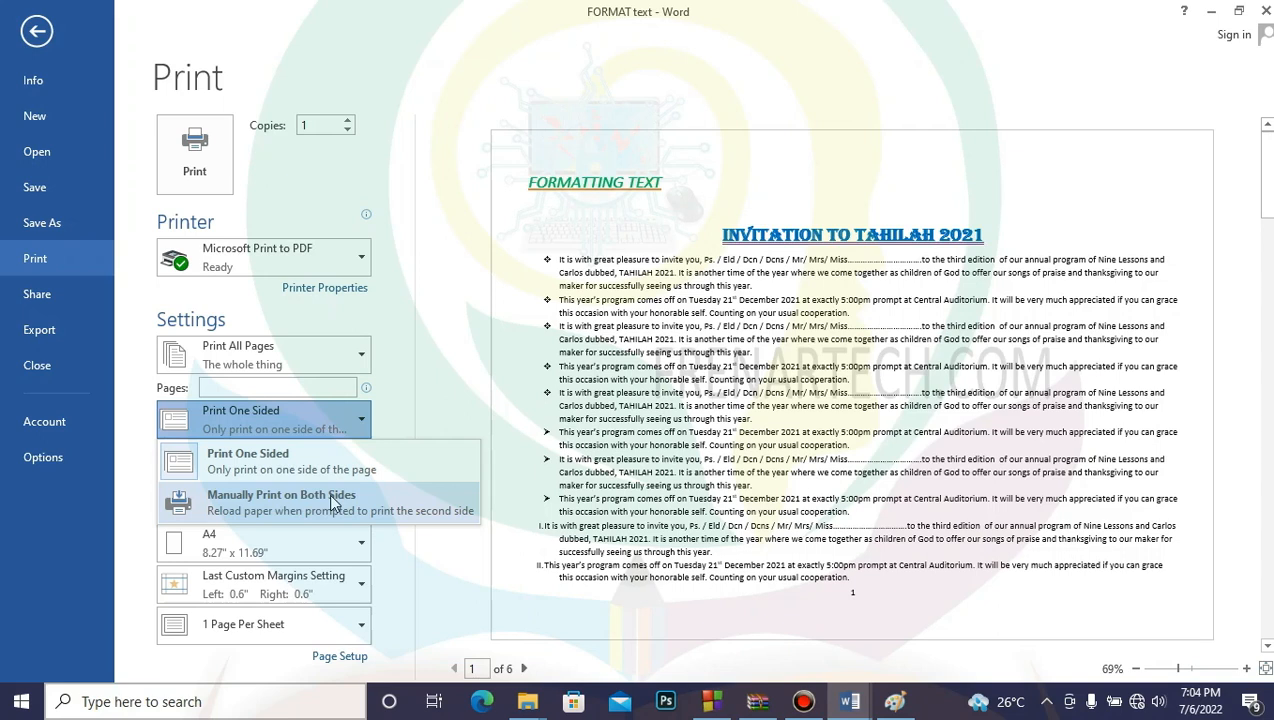
{"action": "left_click", "coordinate": [420, 560]}
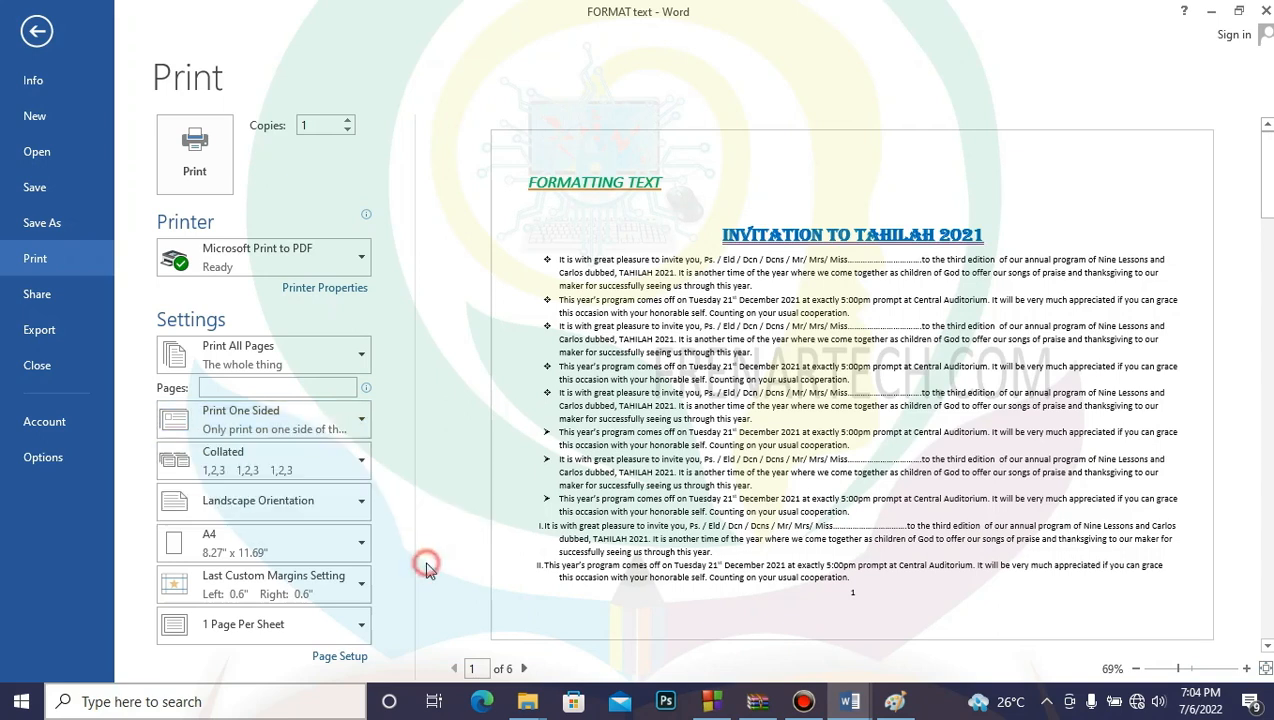
{"action": "left_click", "coordinate": [362, 548]}
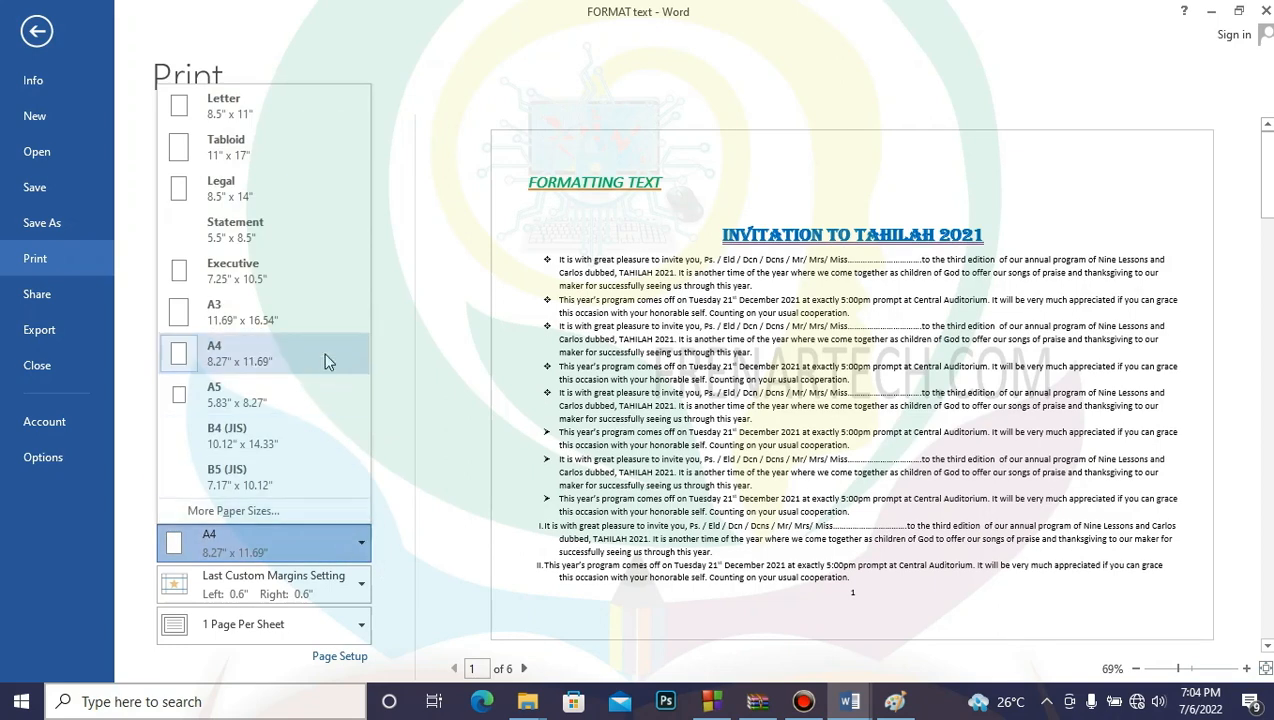
{"action": "left_click", "coordinate": [366, 548]}
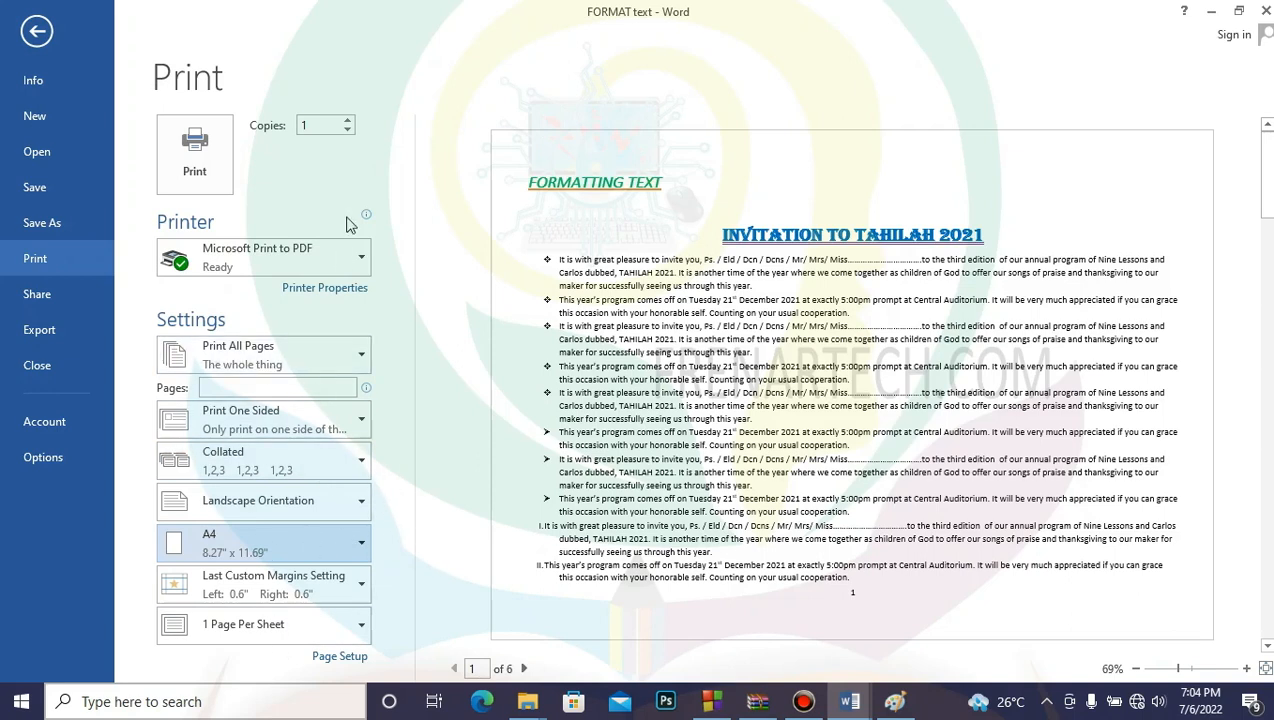
Step: Print the invitation to a PDF saved as 'PRINTED DOCUMENT TRY'
{"action": "left_click", "coordinate": [200, 154]}
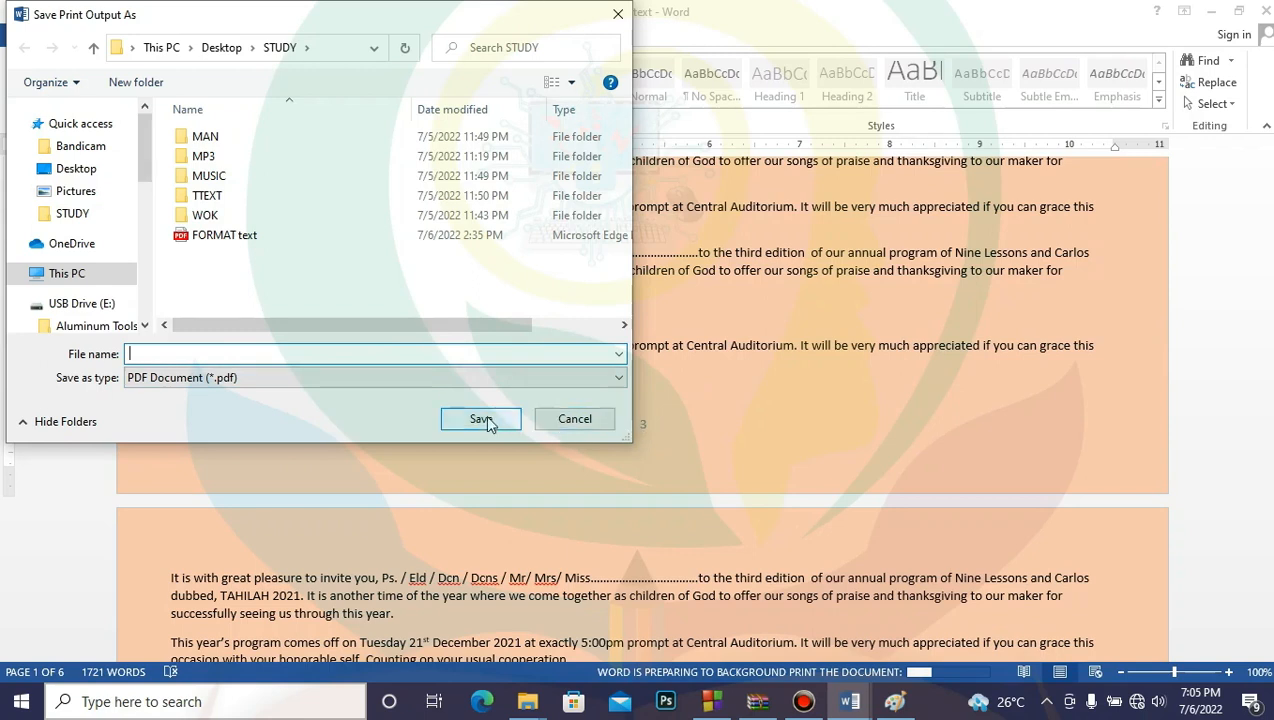
{"action": "type", "text": "PRINTED DOCUMENT TRY"}
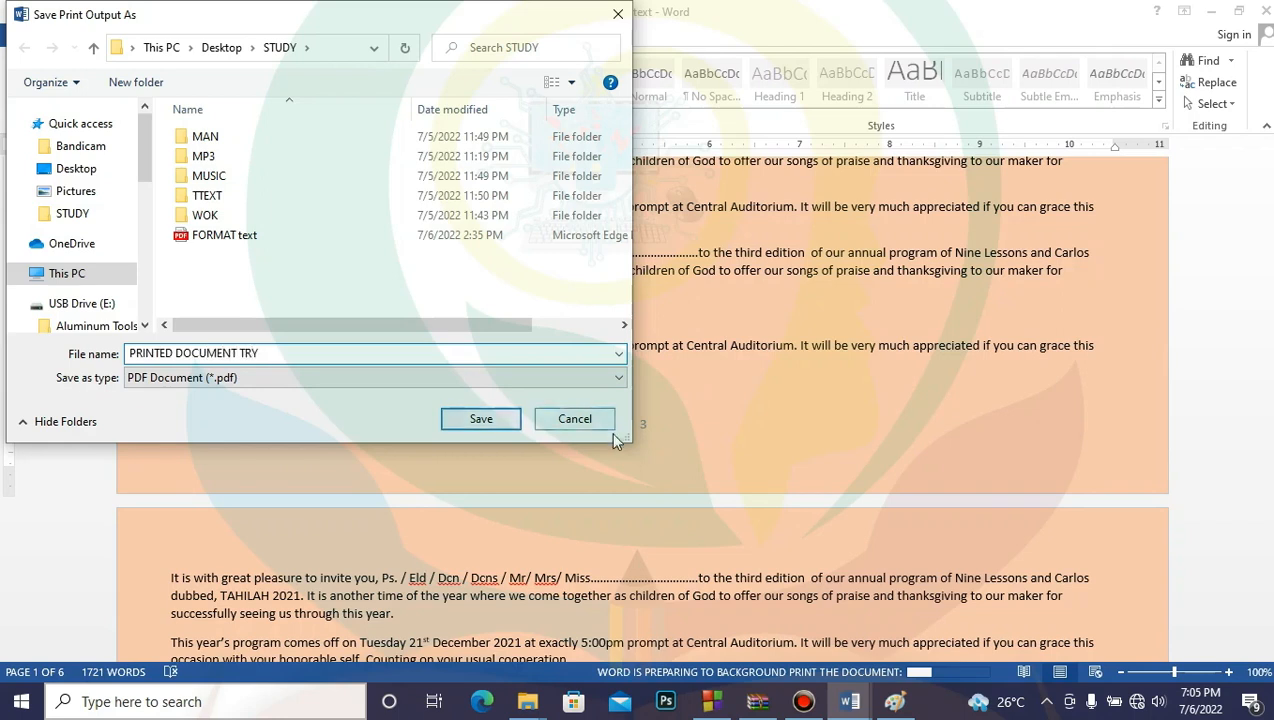
{"action": "left_click", "coordinate": [483, 420]}
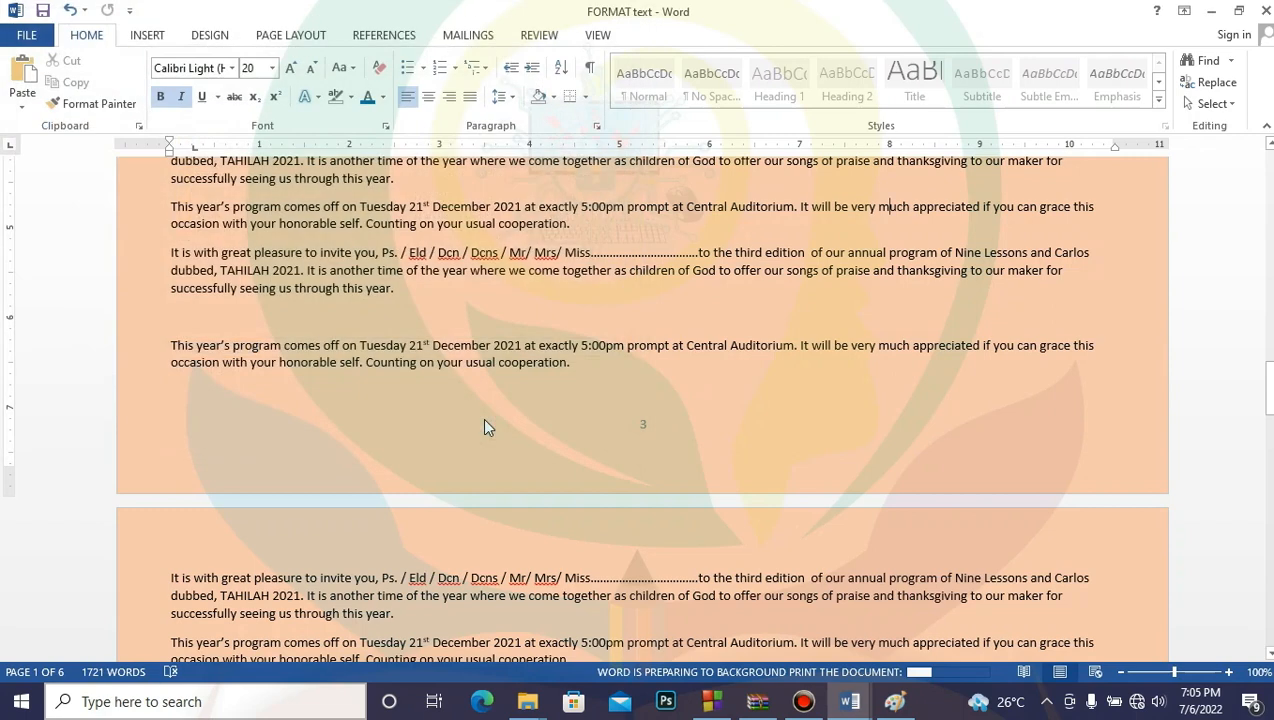